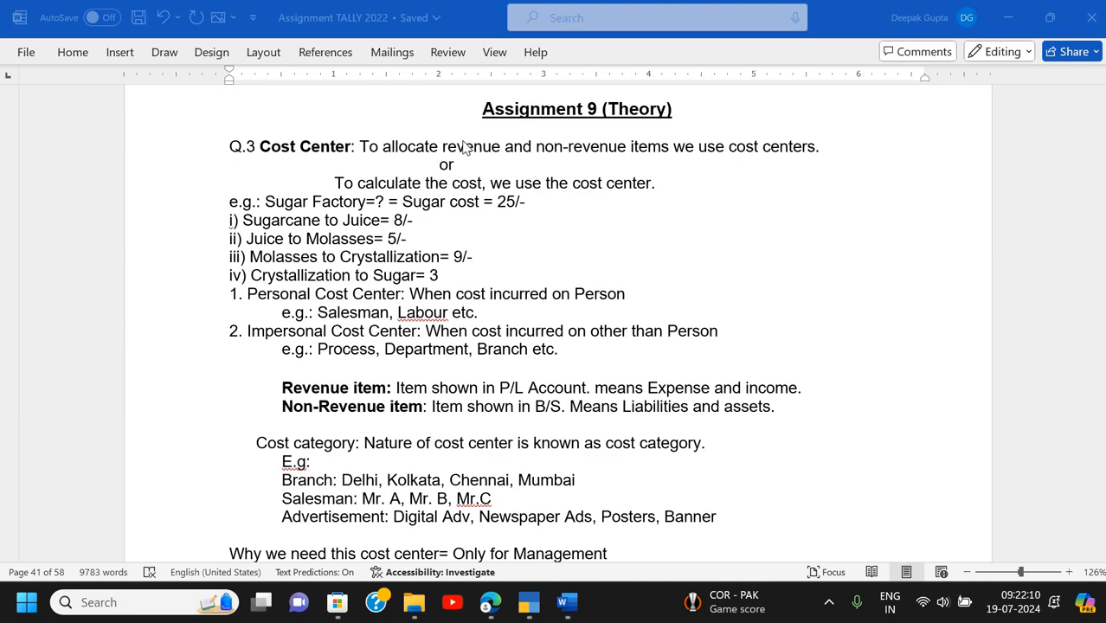
# - Scroll from Assignment 8 down through Q.1–Q.4 to Q.5's Balvidar Traders cash purchase invoice
pyautogui.scroll(20, 463, 147)
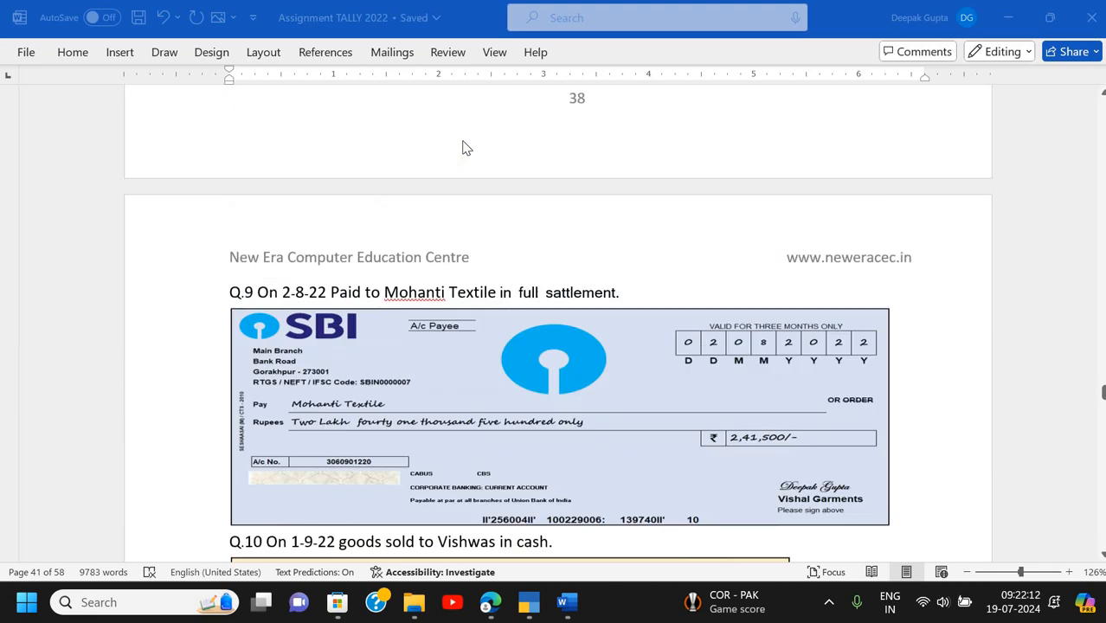
pyautogui.scroll(12, 463, 148)
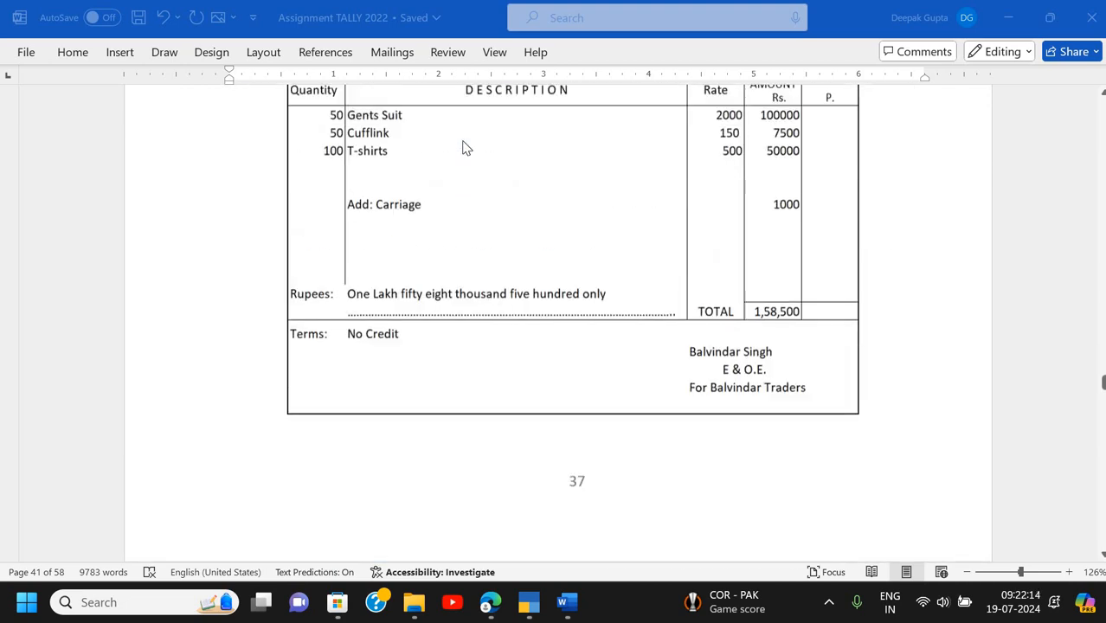
pyautogui.scroll(15, 463, 148)
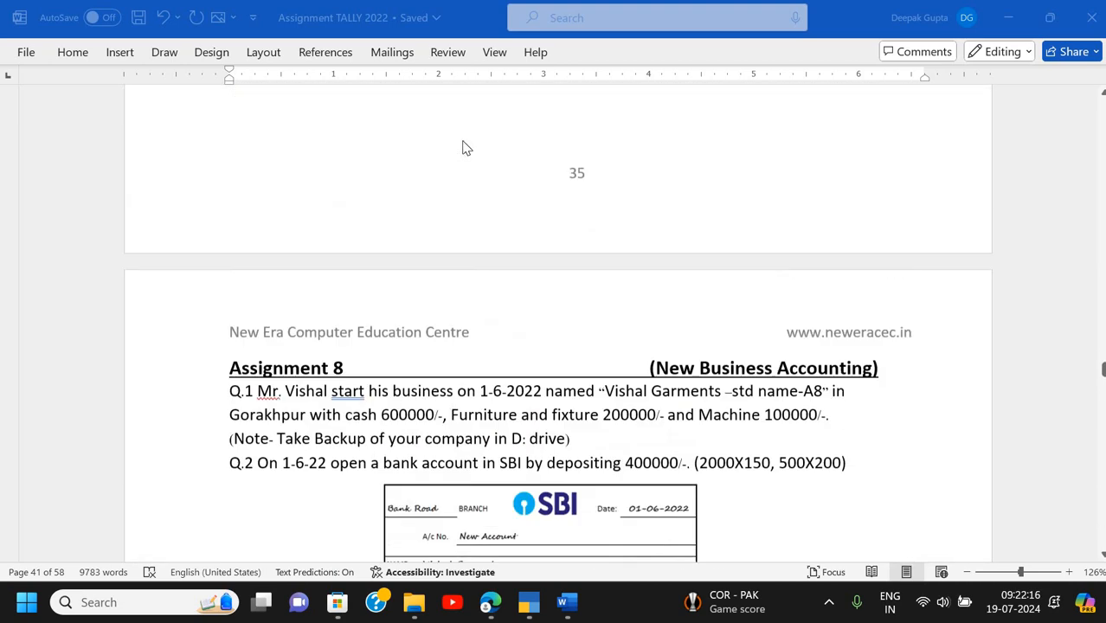
pyautogui.scroll(-5, 463, 148)
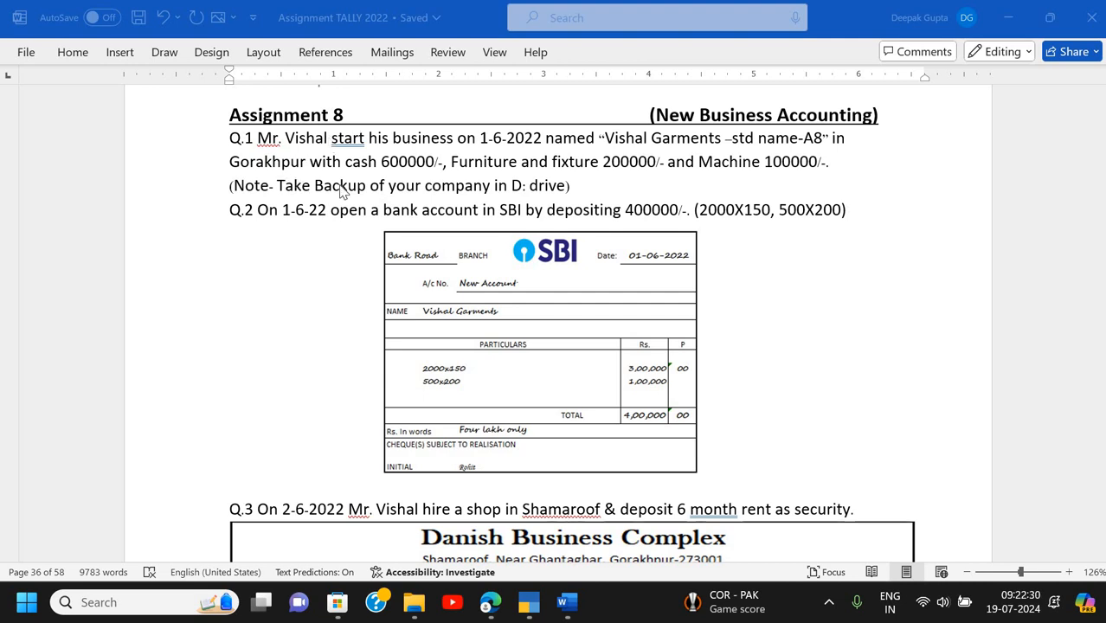
pyautogui.scroll(-2, 342, 193)
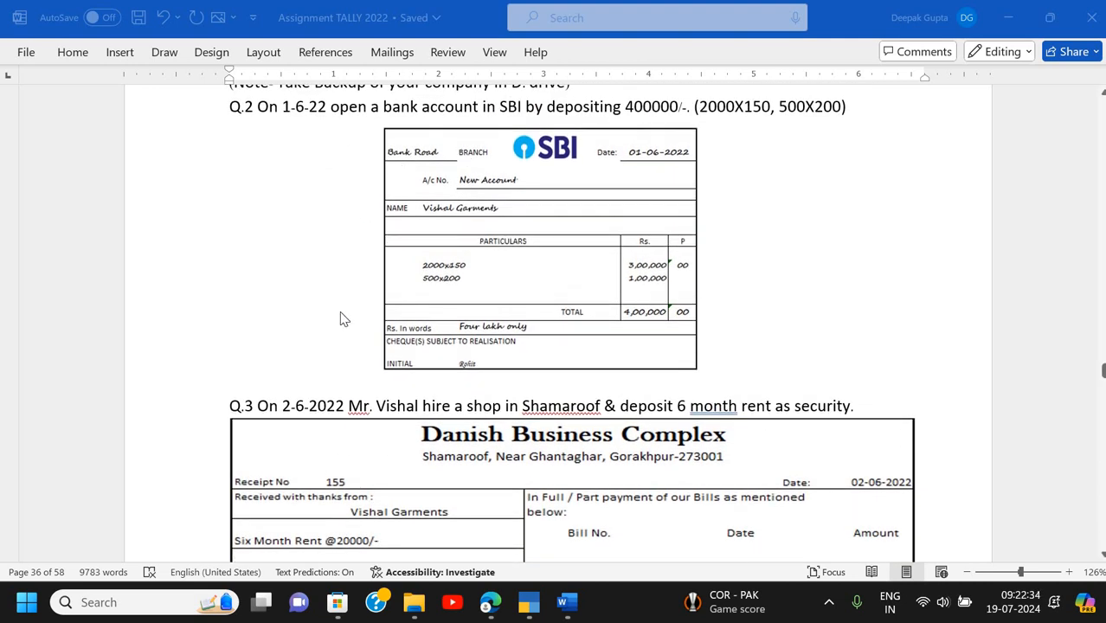
pyautogui.scroll(-5, 342, 319)
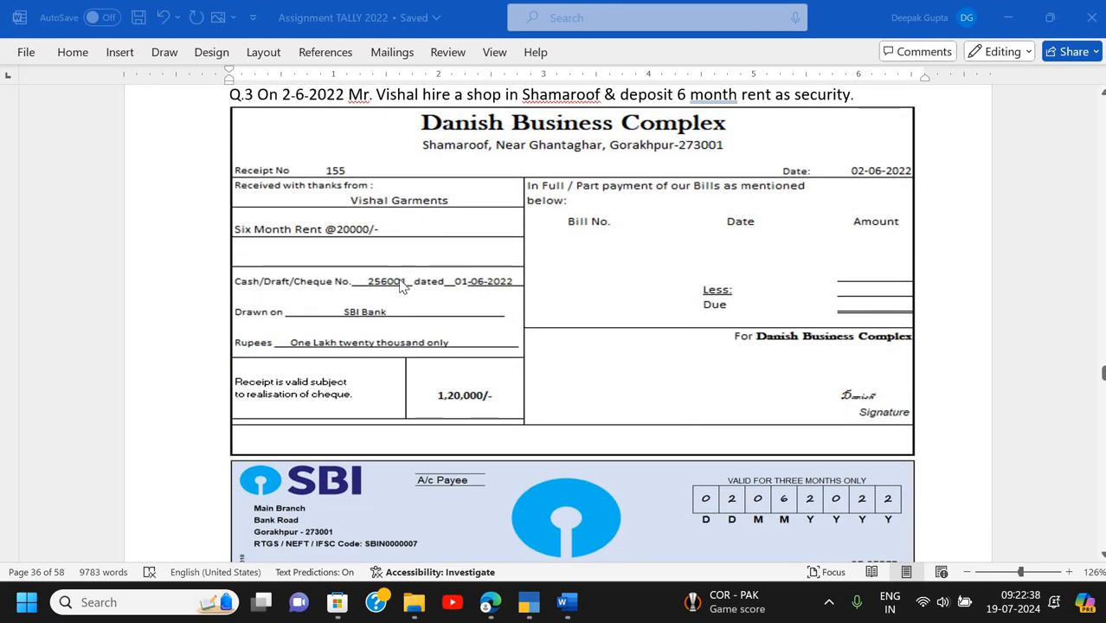
pyautogui.scroll(-3, 403, 289)
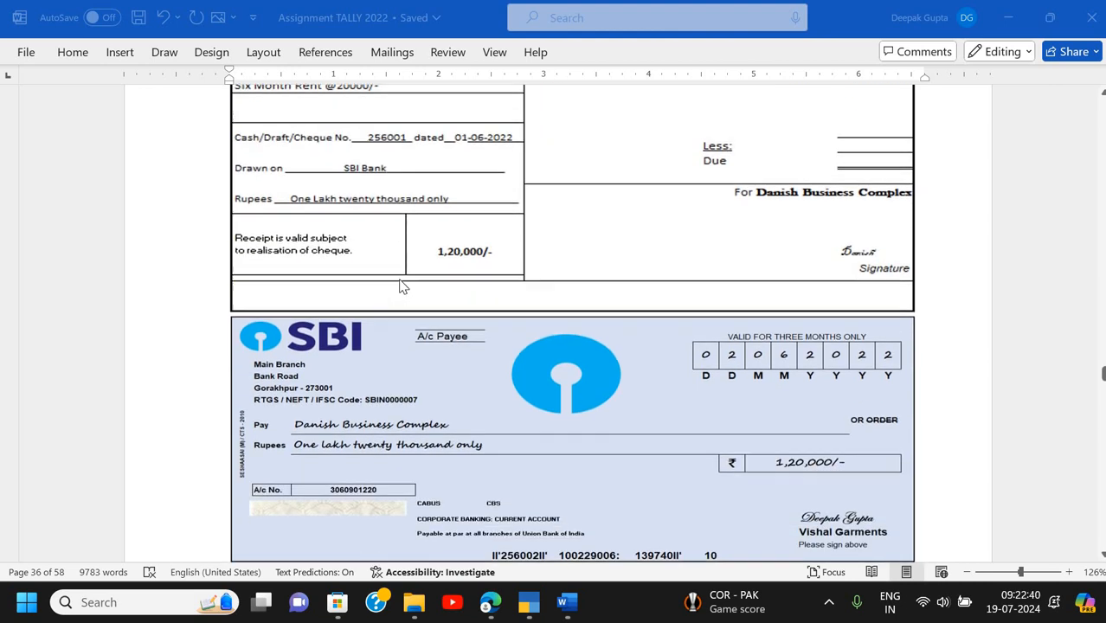
pyautogui.scroll(-9, 400, 287)
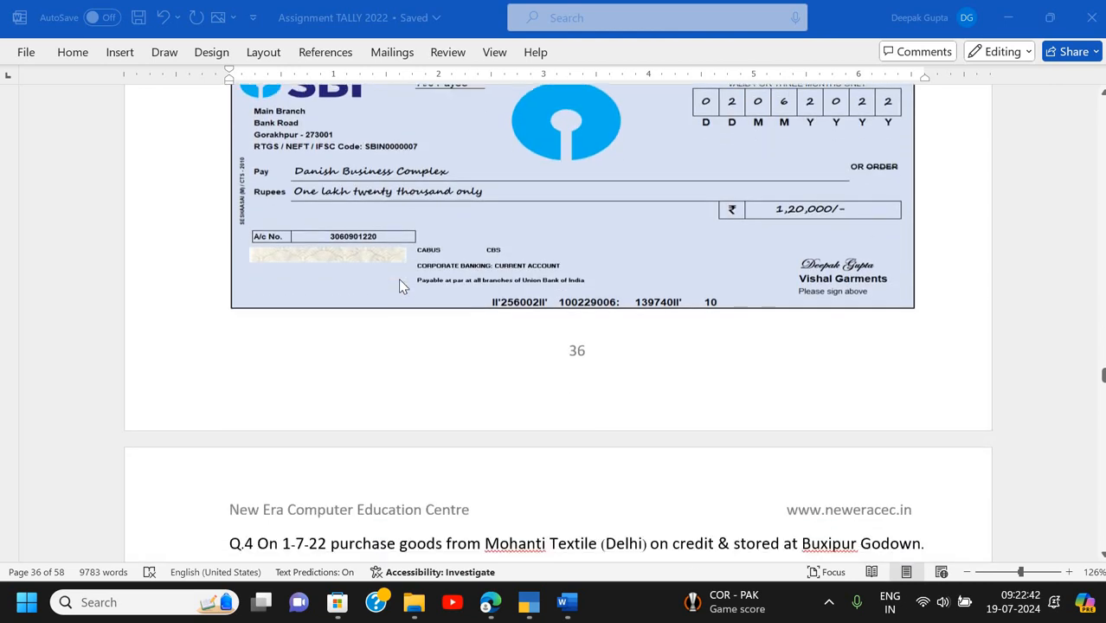
pyautogui.scroll(-1, 401, 285)
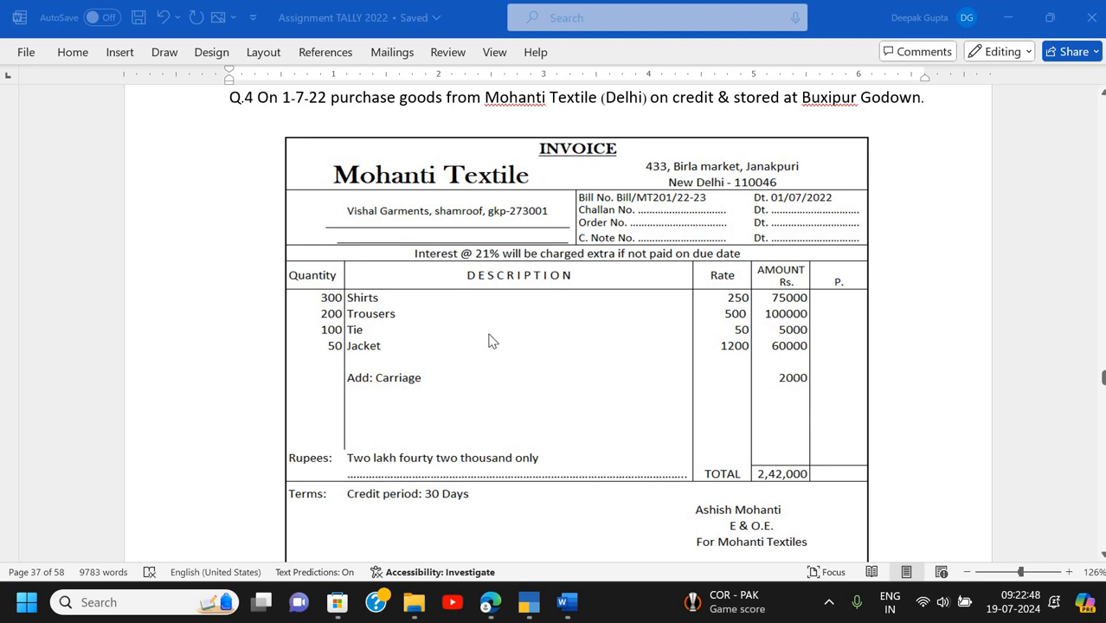
pyautogui.scroll(-9, 489, 340)
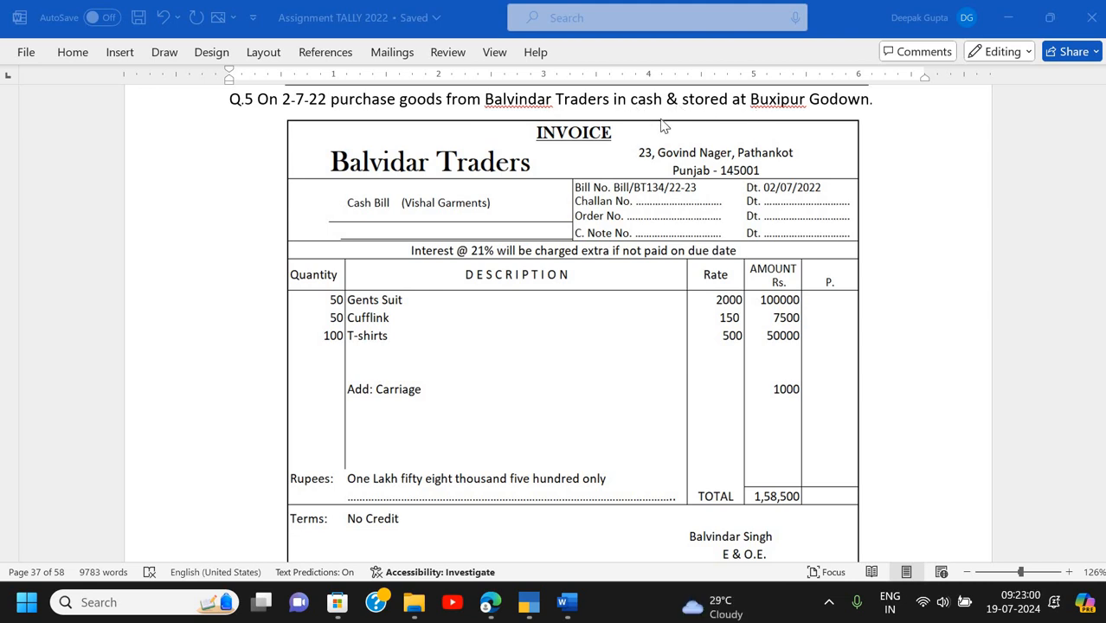
pyautogui.hotkey('alt', 'Tab')
# - Review the Day Book entries from 1-Apr-22 to 1-Jul-22, down to Mohanti Textile
pyautogui.hotkey('alt', 'Tab')
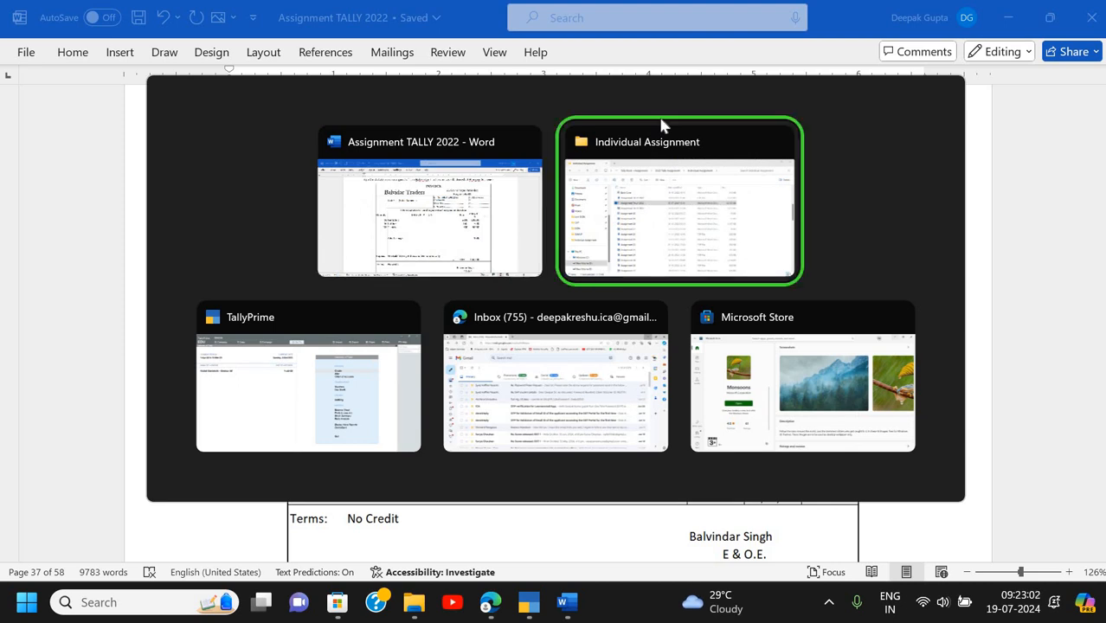
pyautogui.hotkey('alt', 'Tab')
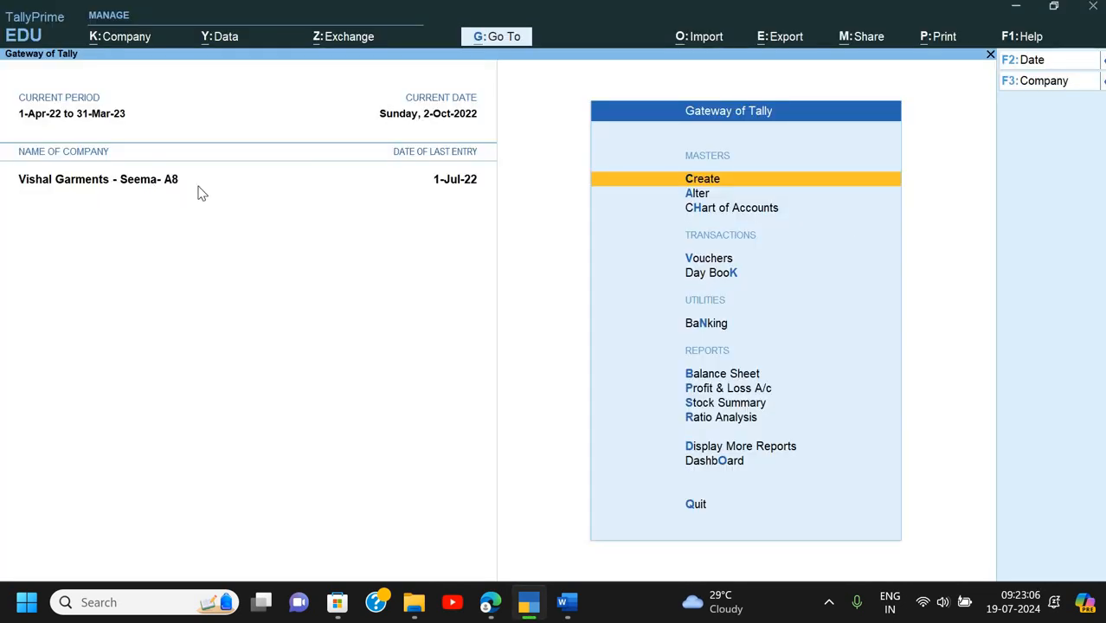
pyautogui.press('d')
pyautogui.press('y')
pyautogui.hotkey('alt', 'F2')
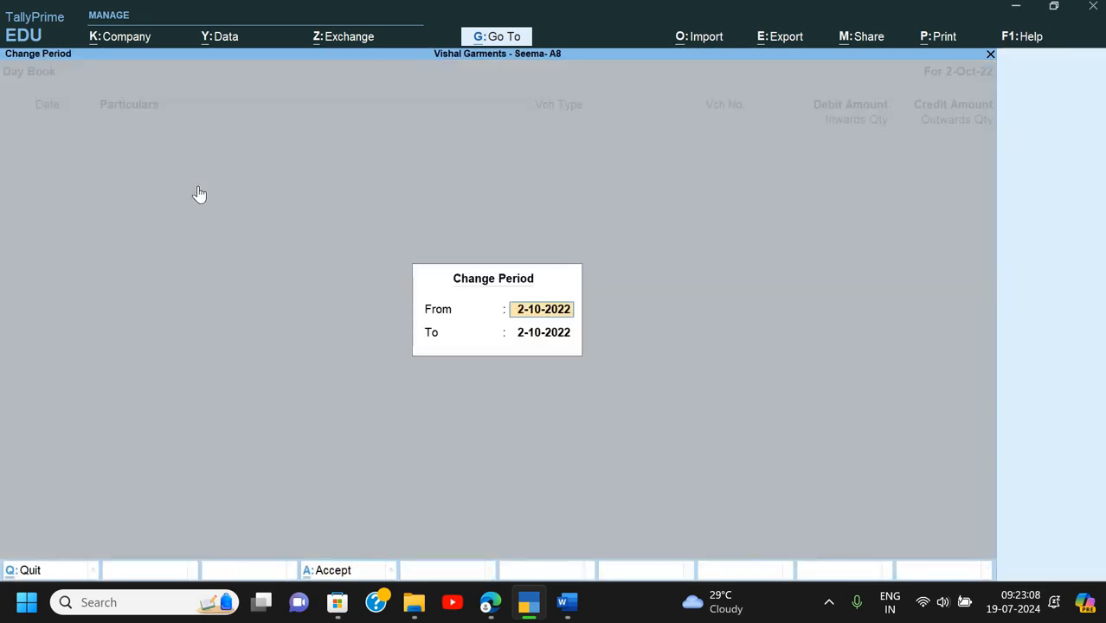
pyautogui.press('Return')
pyautogui.press('Down')
pyautogui.press('Down')
pyautogui.press('Down')
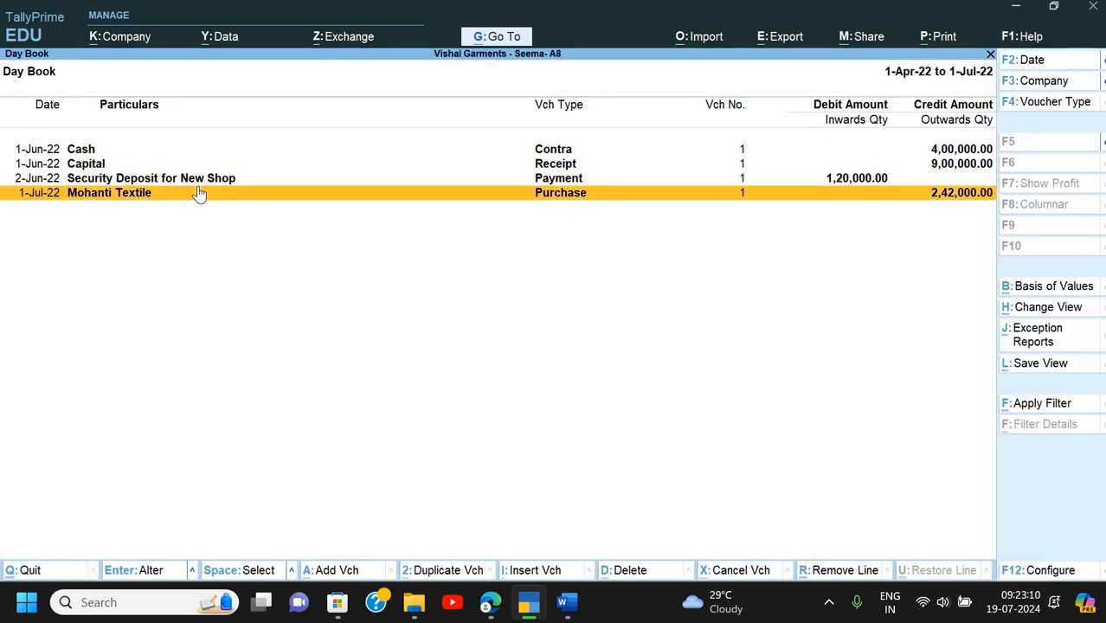
pyautogui.press('Escape')
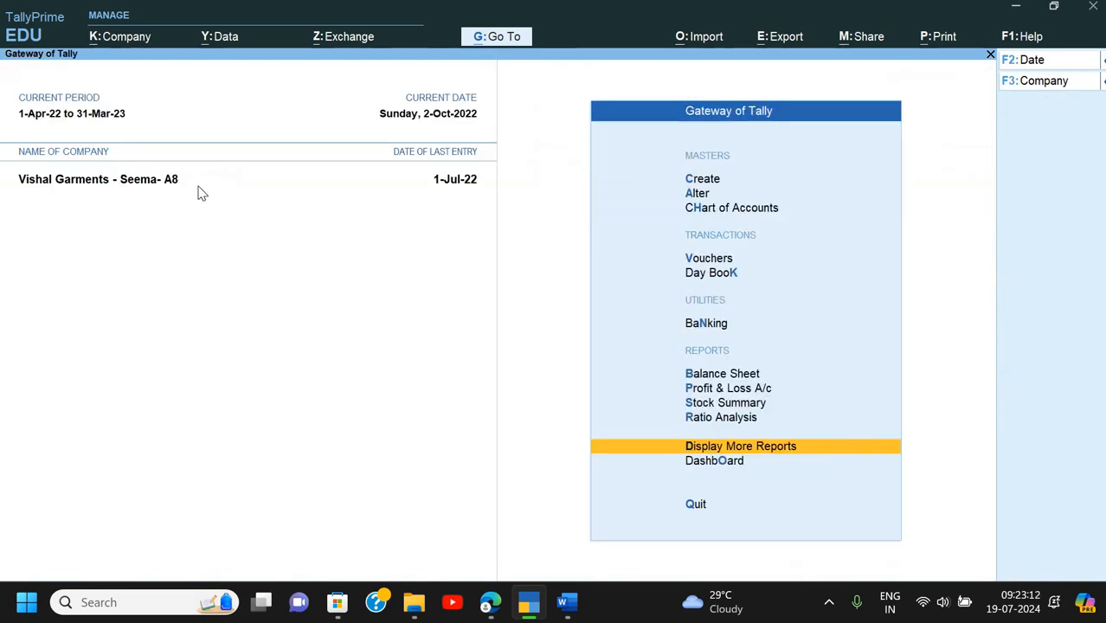
# - Start a new Payment voucher, then go back to the Word assignment
pyautogui.press('Down')
pyautogui.press('Down')
pyautogui.press('Down')
pyautogui.press('Down')
pyautogui.press('Down')
pyautogui.press('Down')
pyautogui.press('Return')
pyautogui.hotkey('alt', 'Tab')
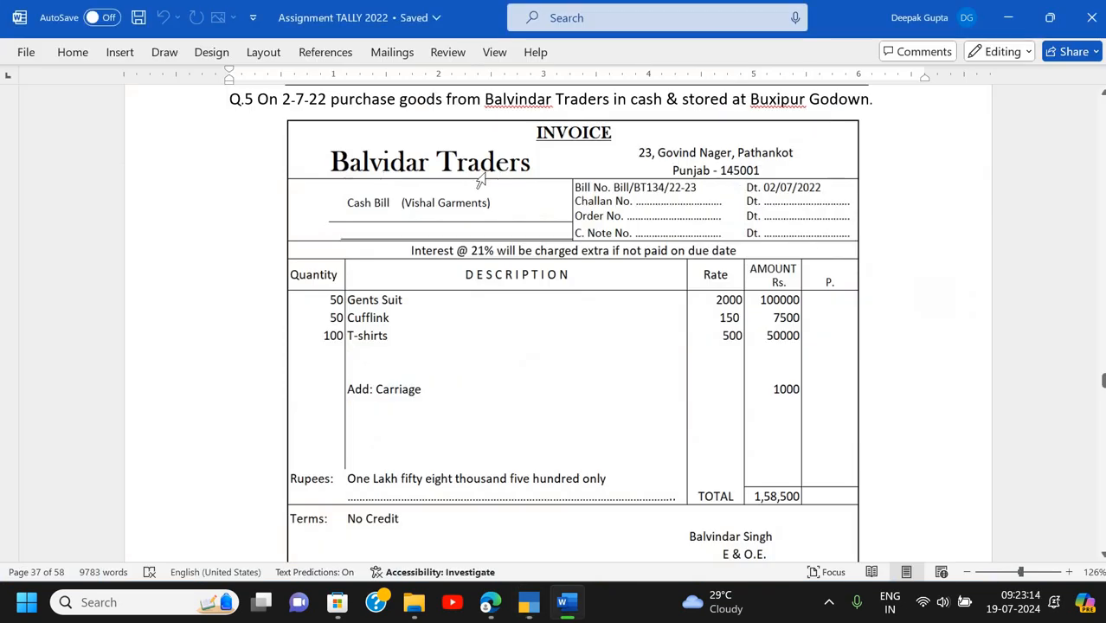
# - Scroll down to Q.6/Q.7, then back up to the Q.5 Balvidar Traders invoice
pyautogui.scroll(-1, 632, 113)
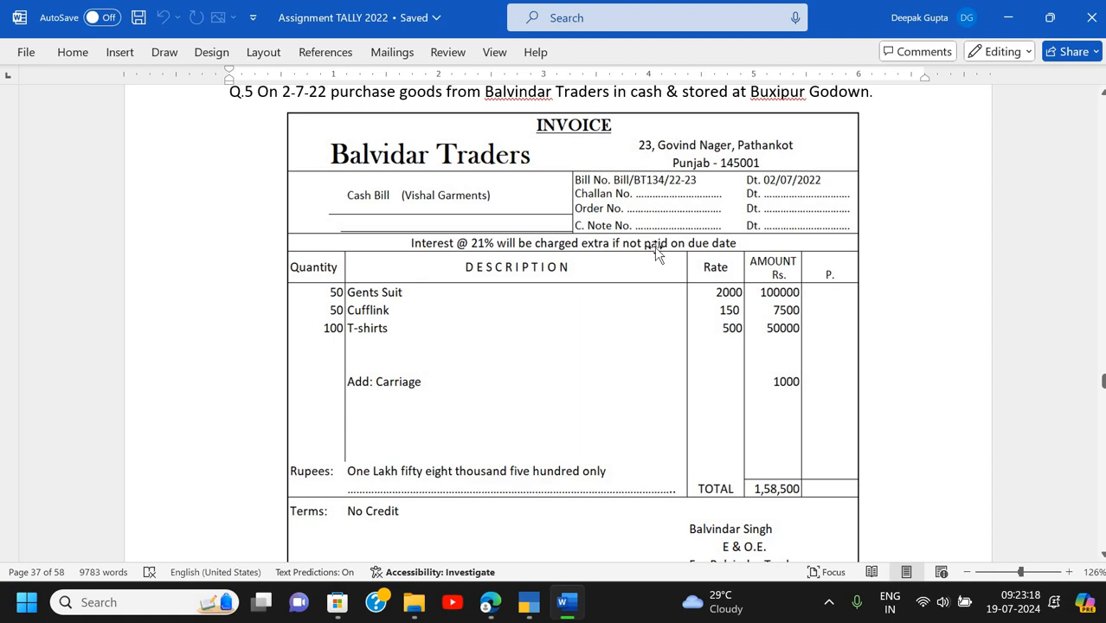
pyautogui.scroll(-10, 655, 249)
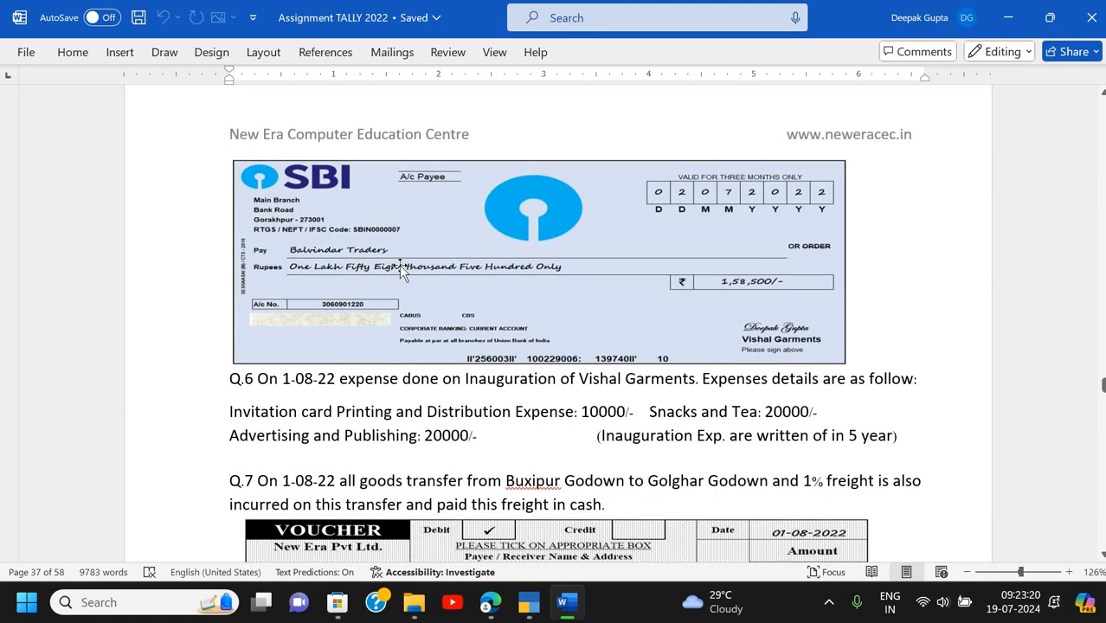
pyautogui.keyDown('ctrl'); pyautogui.scroll(1, 399, 265); pyautogui.keyUp('ctrl')
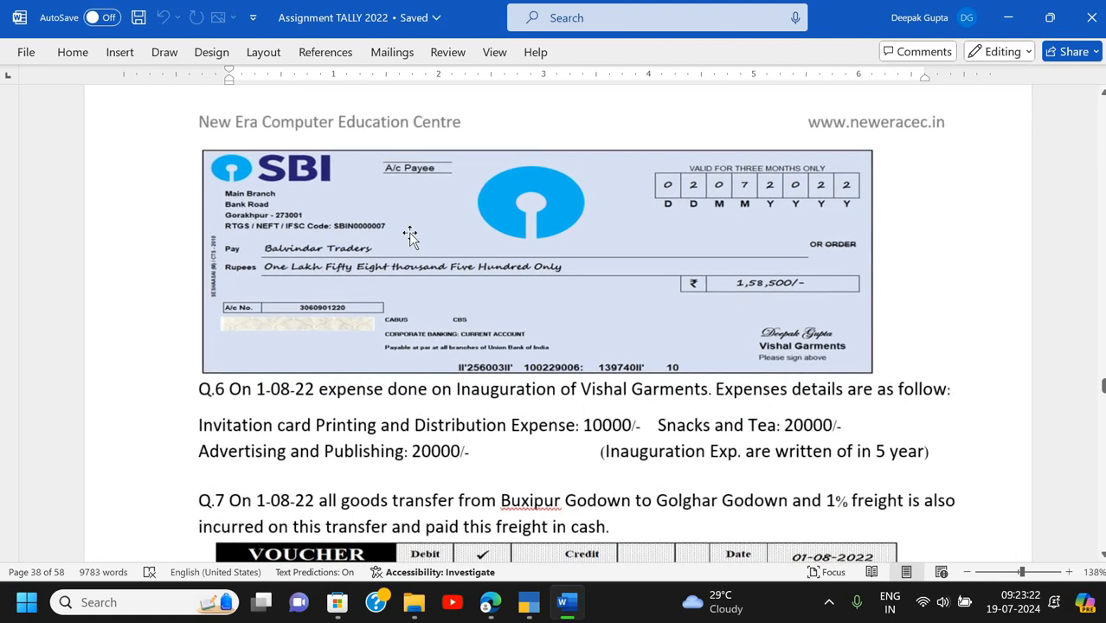
pyautogui.scroll(5, 410, 236)
pyautogui.scroll(5, 410, 237)
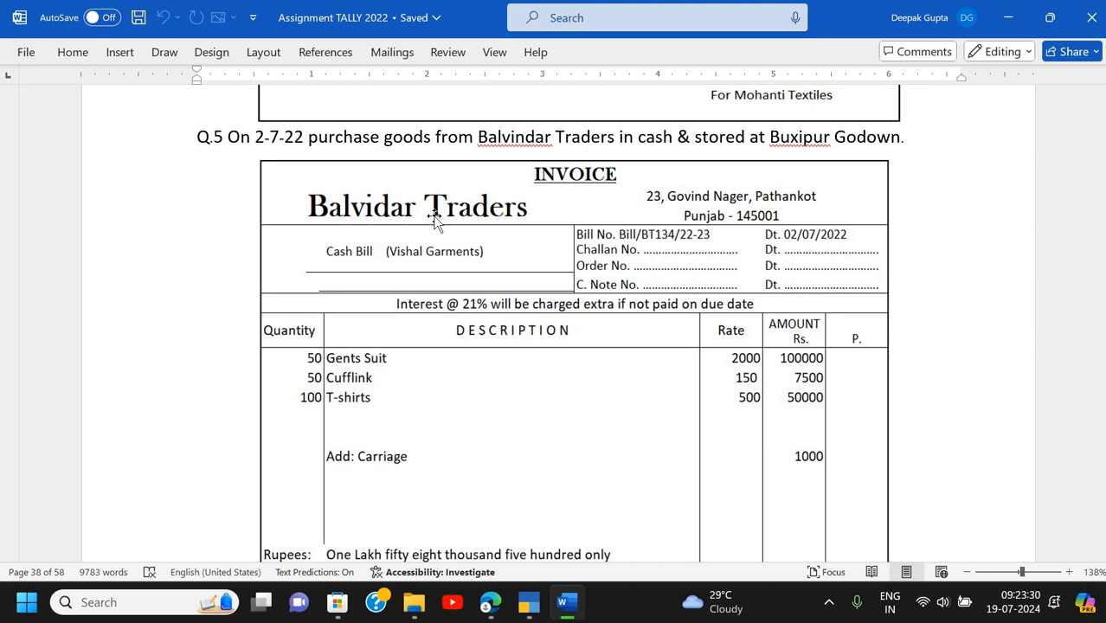
# - Switch the TallyPrime voucher type to Purchase, then bring Word back to the front
pyautogui.hotkey('alt', 'Tab')
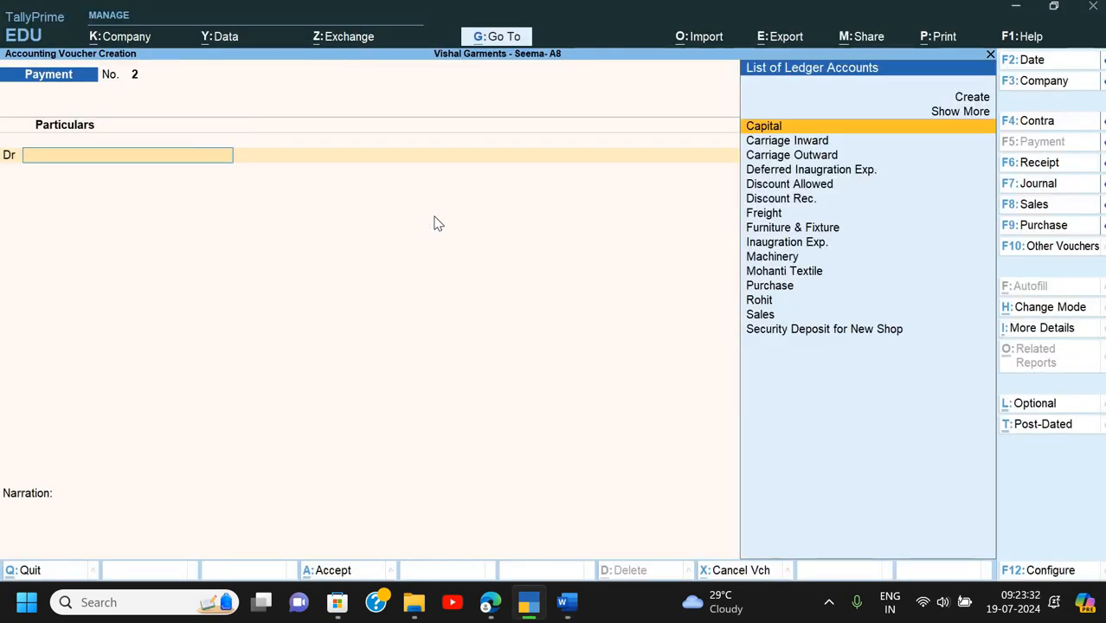
pyautogui.press('F9')
pyautogui.press('super+Tab')
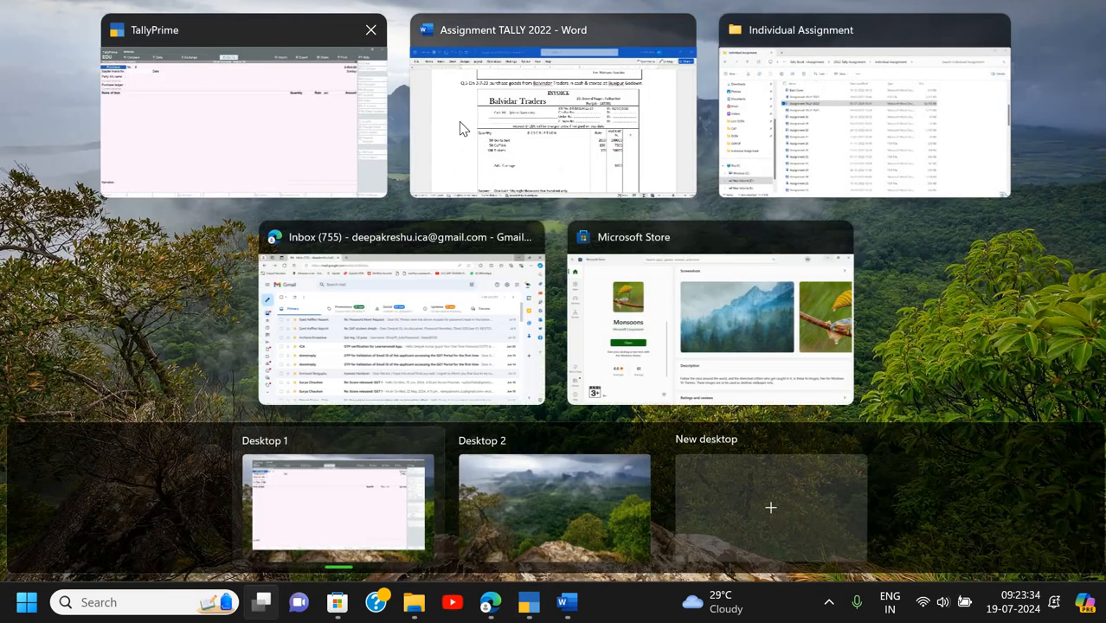
pyautogui.click(460, 130)
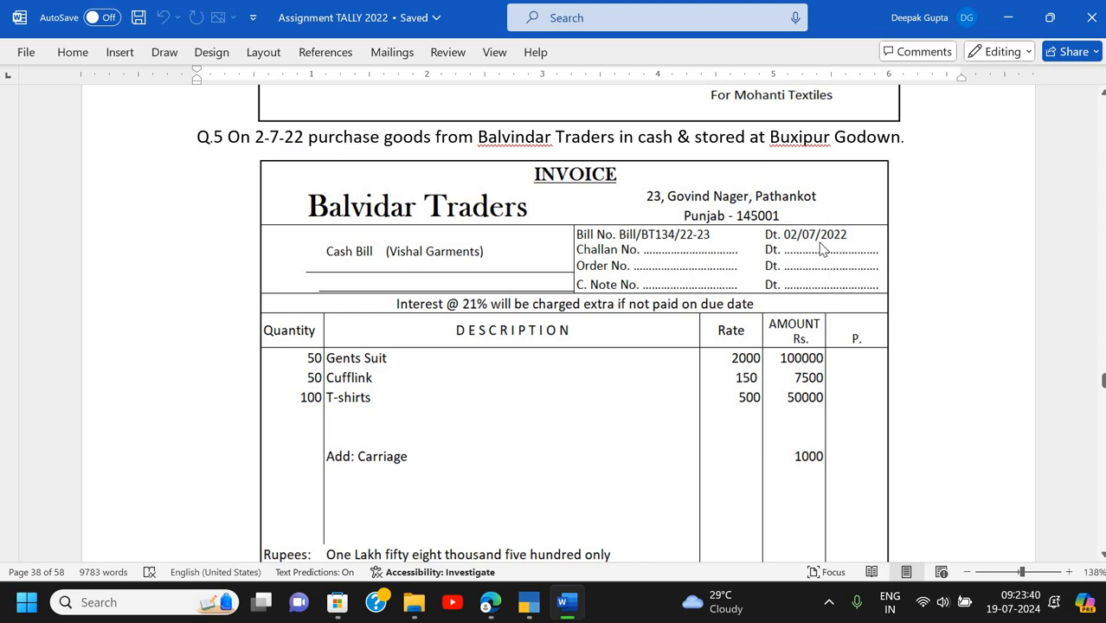
# - Set the purchase voucher date to 2-Jul-22
pyautogui.hotkey('alt', 'Tab')
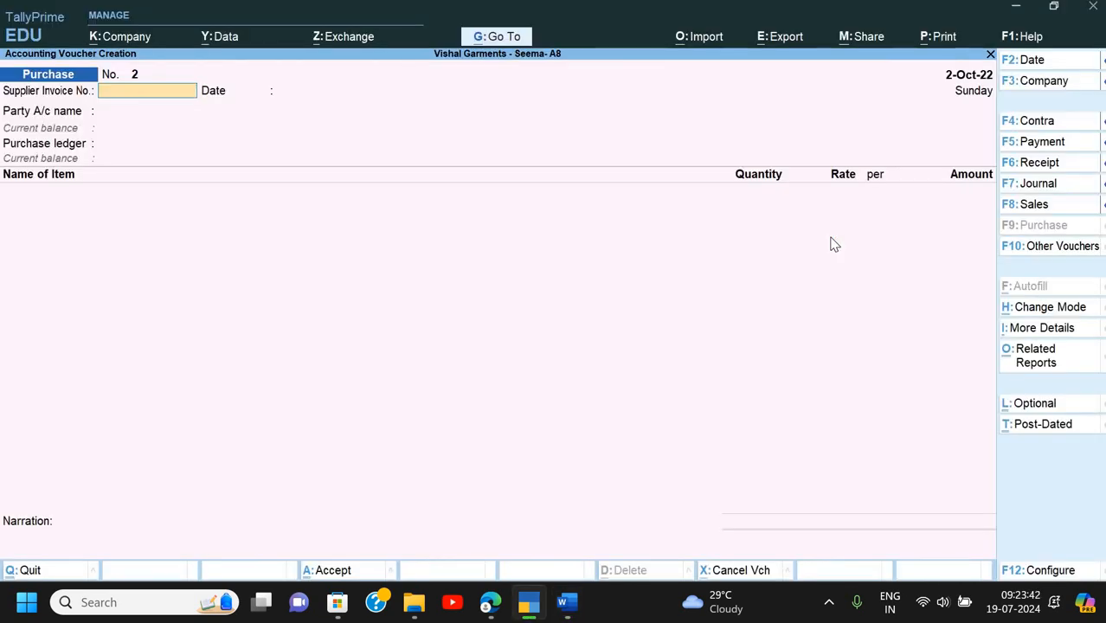
pyautogui.press('F2')
pyautogui.write('2-')
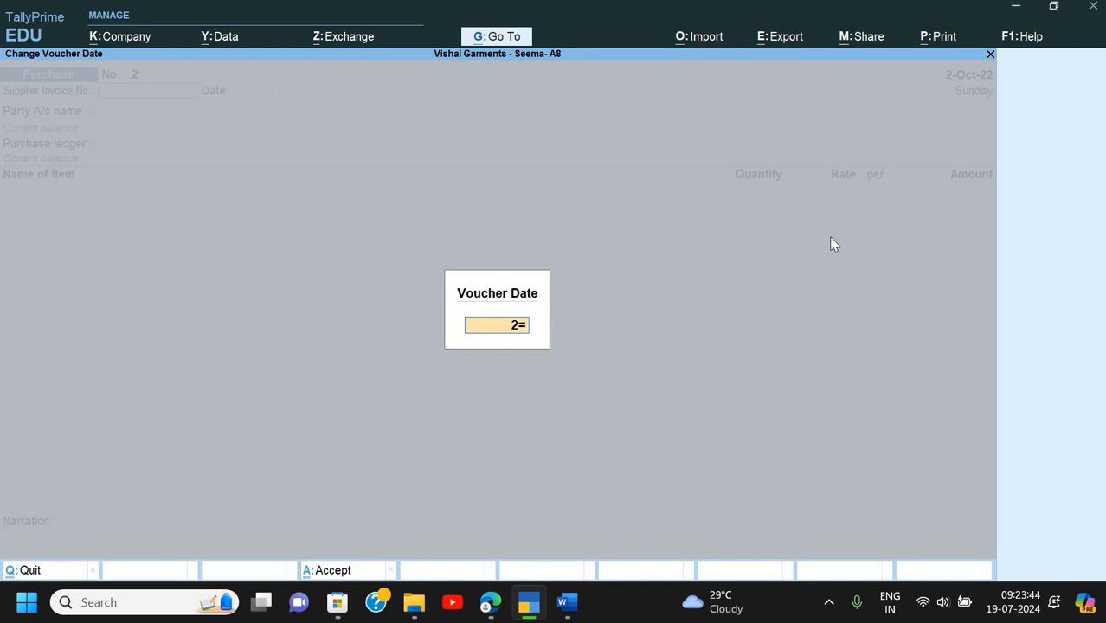
pyautogui.write('7')
pyautogui.press('Return')
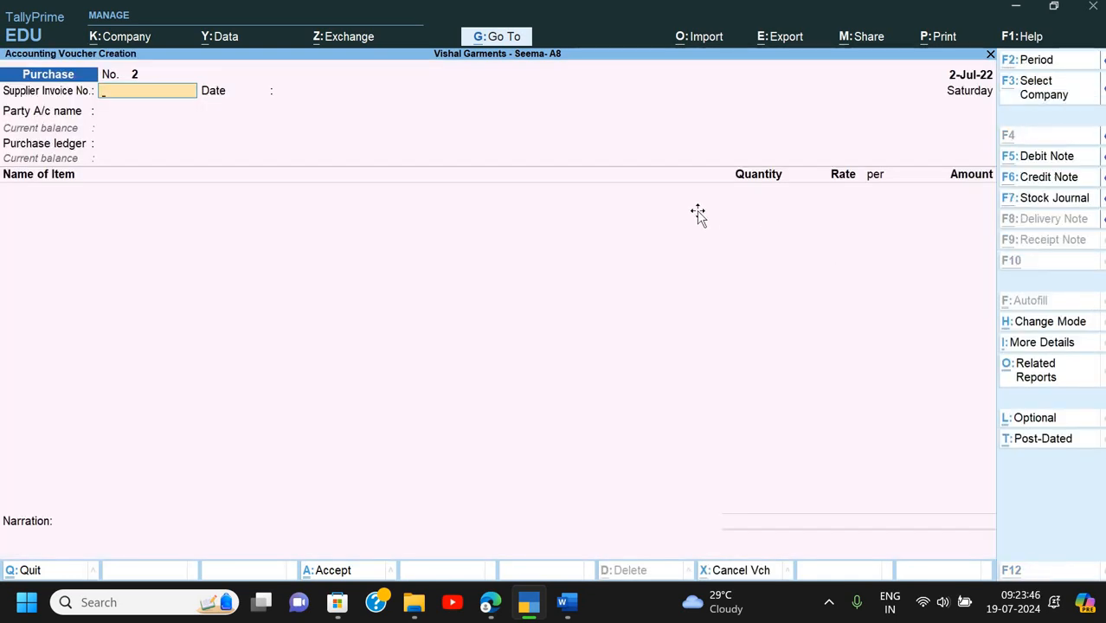
# - Enter supplier invoice number Bill/BT134/22-23, checking it against the Word invoice
pyautogui.hotkey('alt', 'Tab')
pyautogui.hotkey('alt', 'Tab')
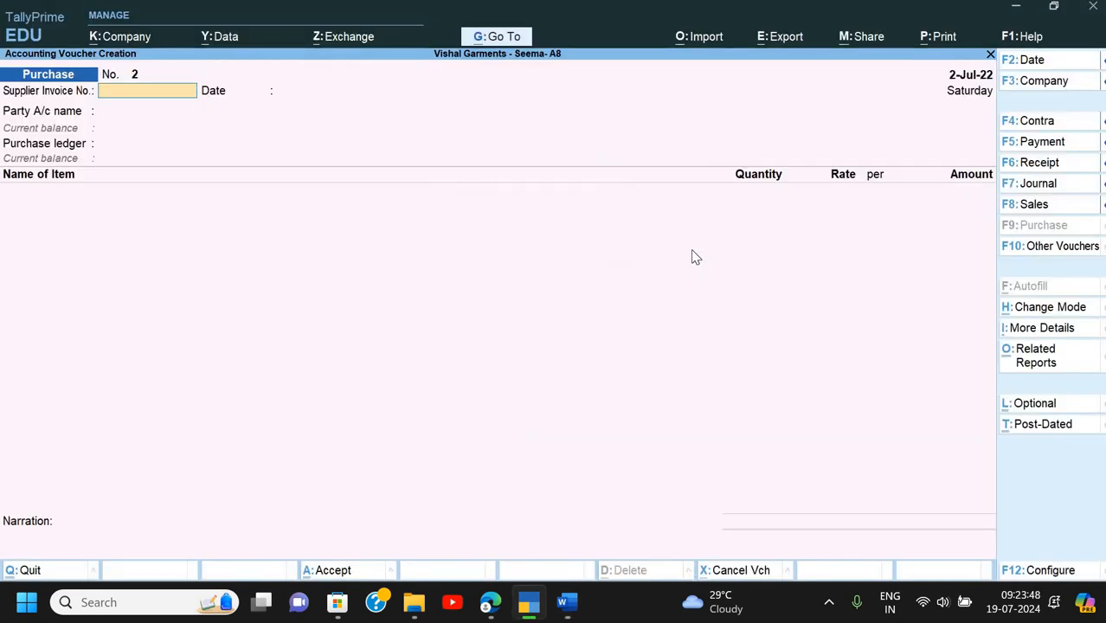
pyautogui.write('Bill/')
pyautogui.hotkey('alt', 'Tab')
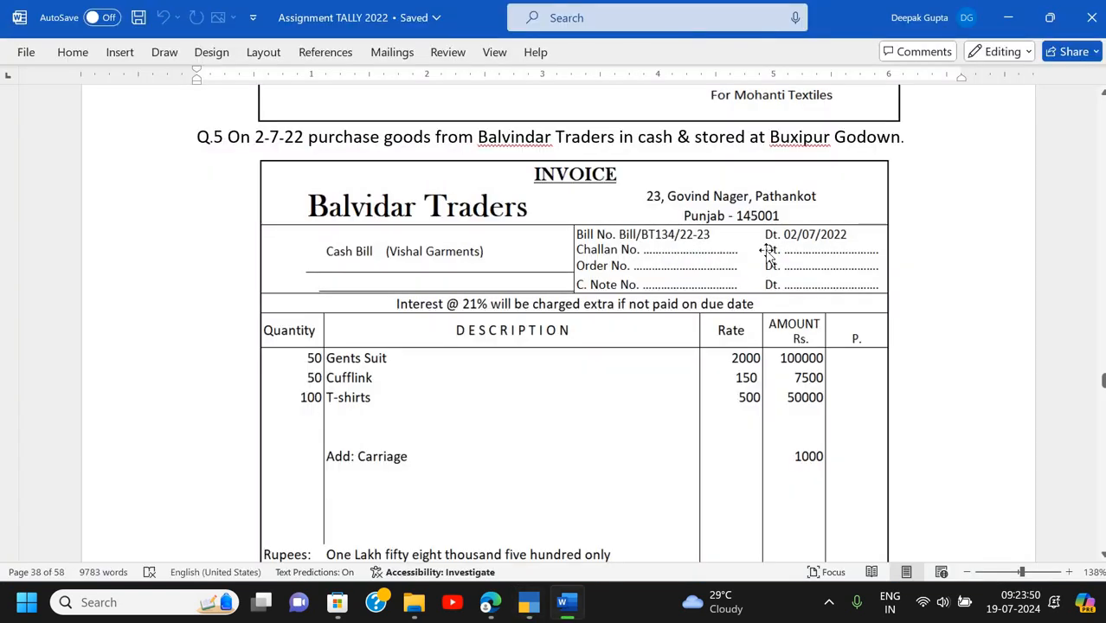
pyautogui.hotkey('alt', 'Tab')
pyautogui.write('B')
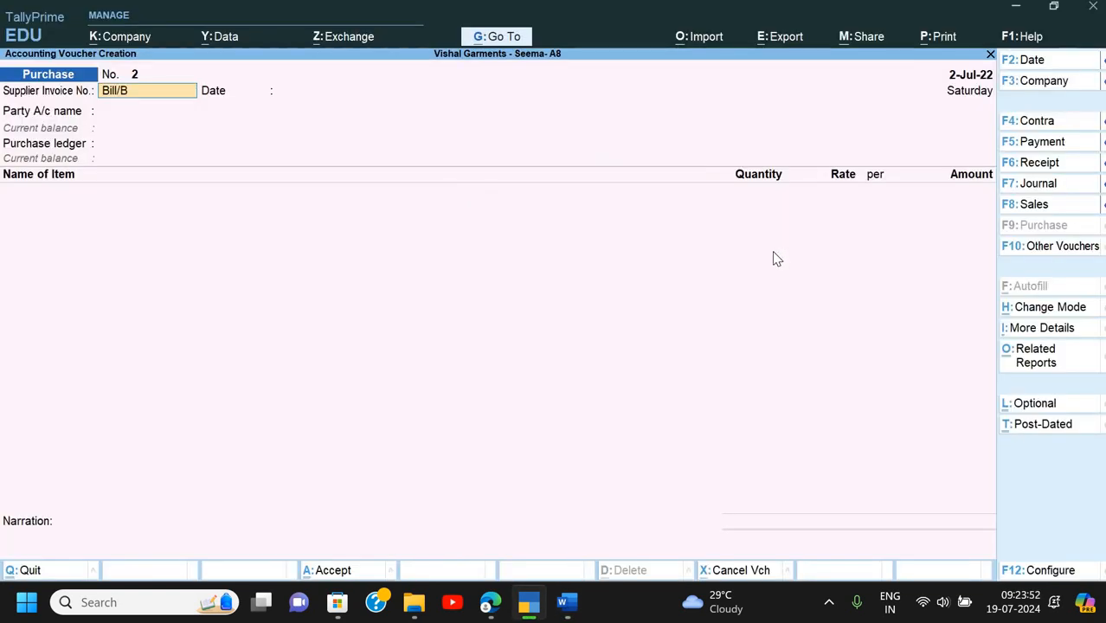
pyautogui.write('T1')
pyautogui.hotkey('alt', 'Tab')
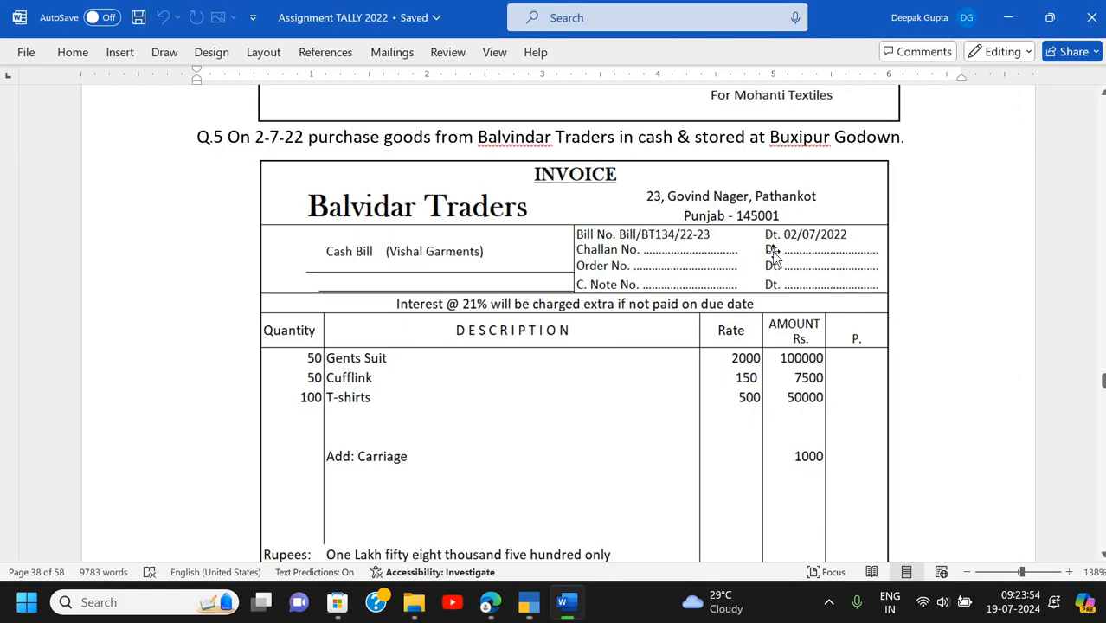
pyautogui.hotkey('alt', 'Tab')
pyautogui.write('34')
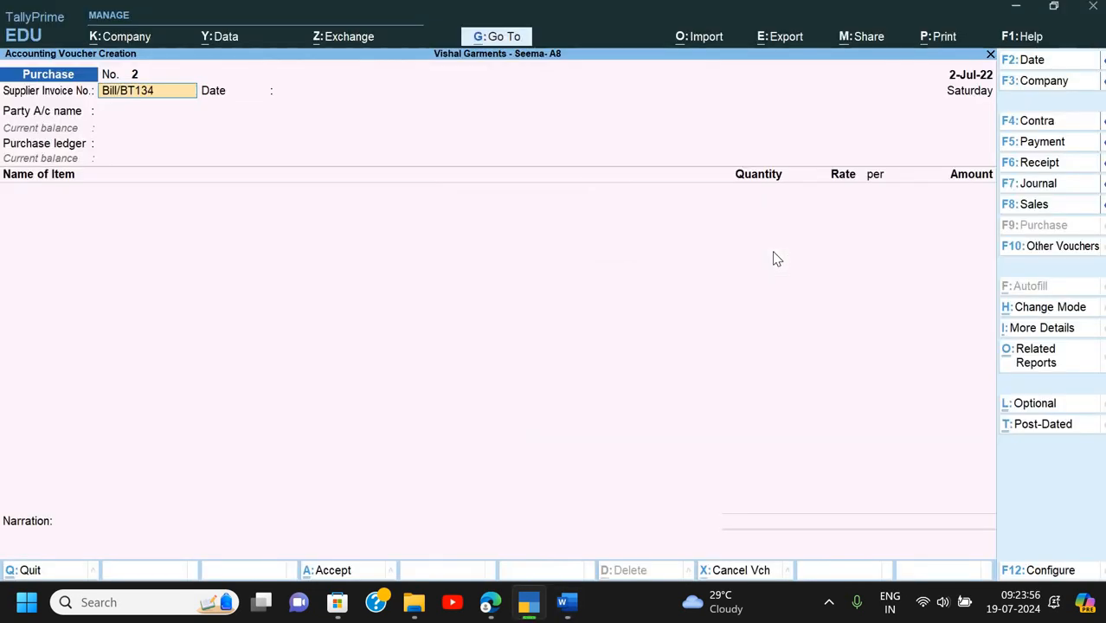
pyautogui.hotkey('alt', 'Tab')
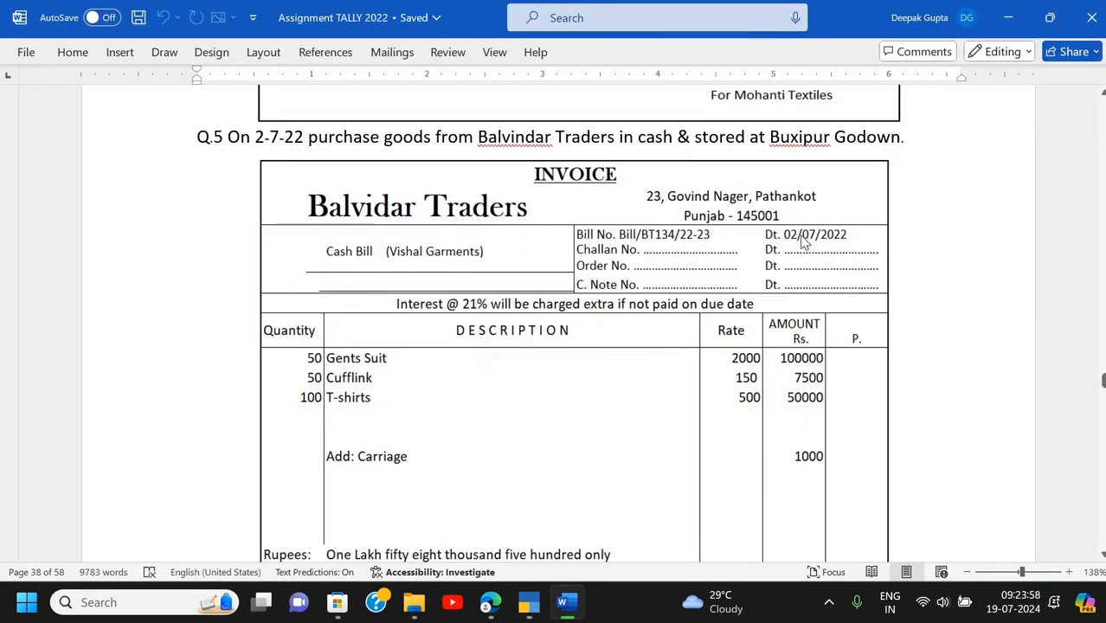
pyautogui.hotkey('alt', 'Tab')
pyautogui.write('/22-23')
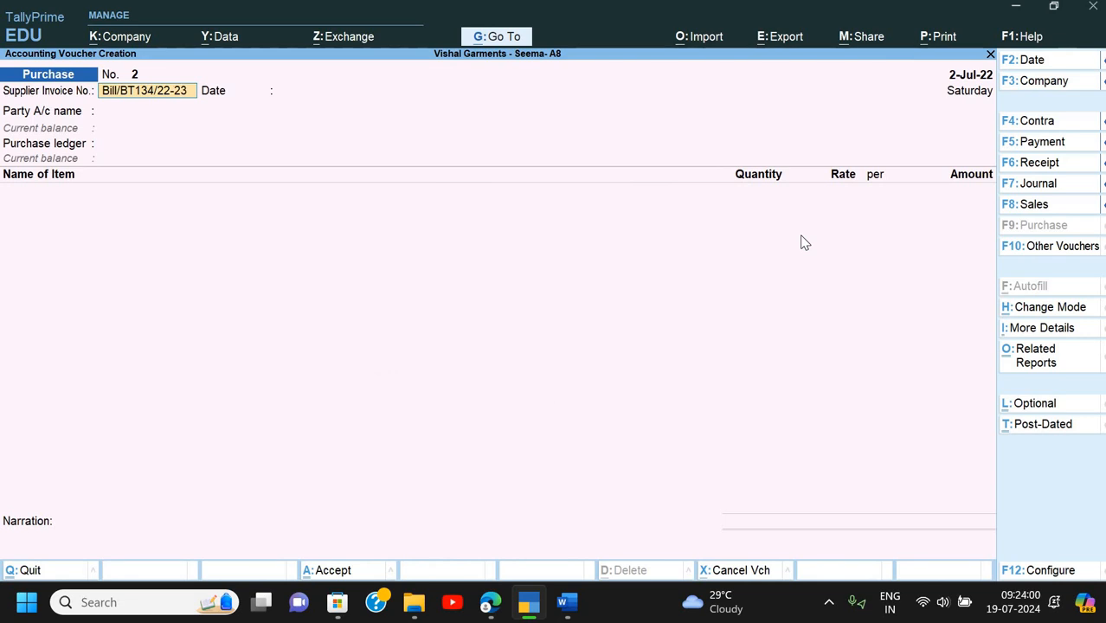
pyautogui.press('Return')
# - Verify the invoice date in Word and accept the 2-Jul-22 voucher date
pyautogui.hotkey('alt', 'Tab')
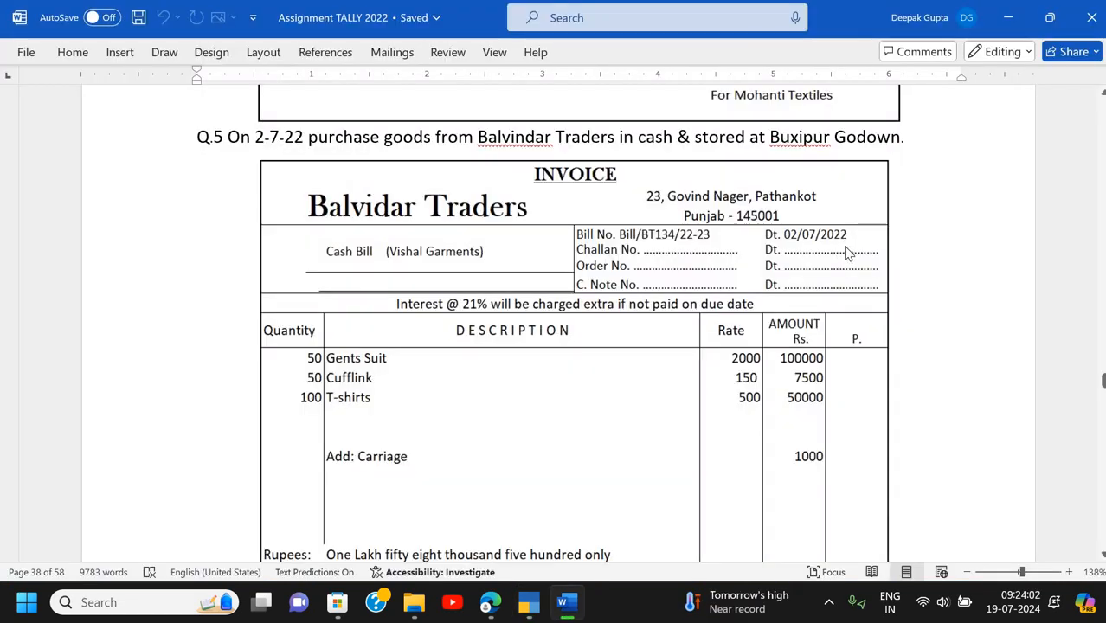
pyautogui.hotkey('alt', 'Tab')
pyautogui.press('Return')
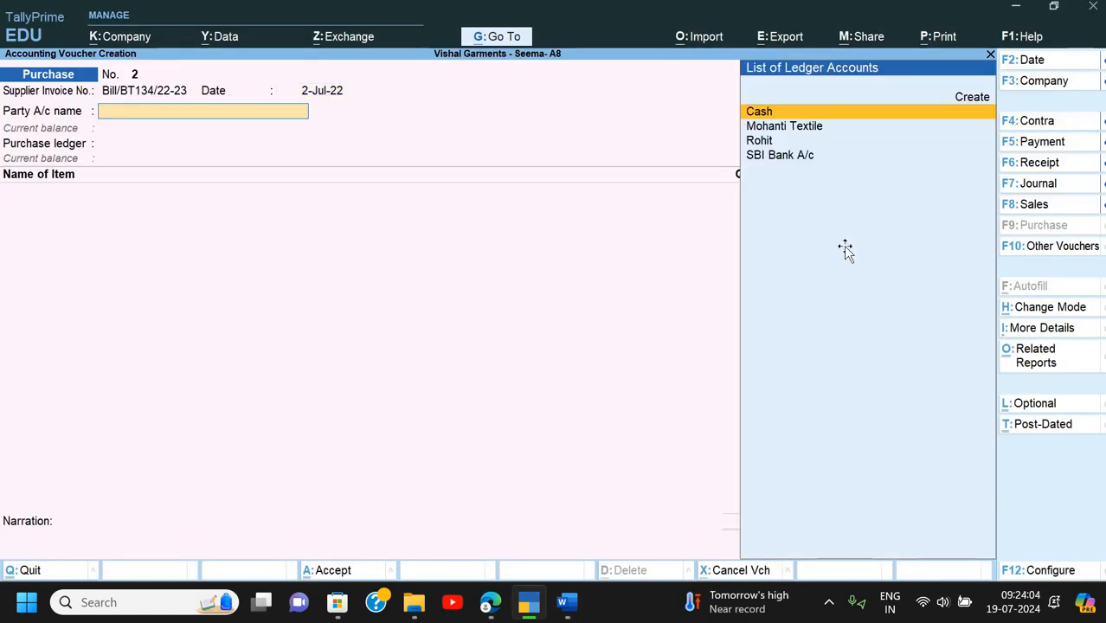
# - Select SBI Bank A/c as the purchase voucher's party account
pyautogui.hotkey('alt', 'Tab')
pyautogui.hotkey('alt', 'Tab')
pyautogui.press('Down')
pyautogui.press('Down')
pyautogui.press('Down')
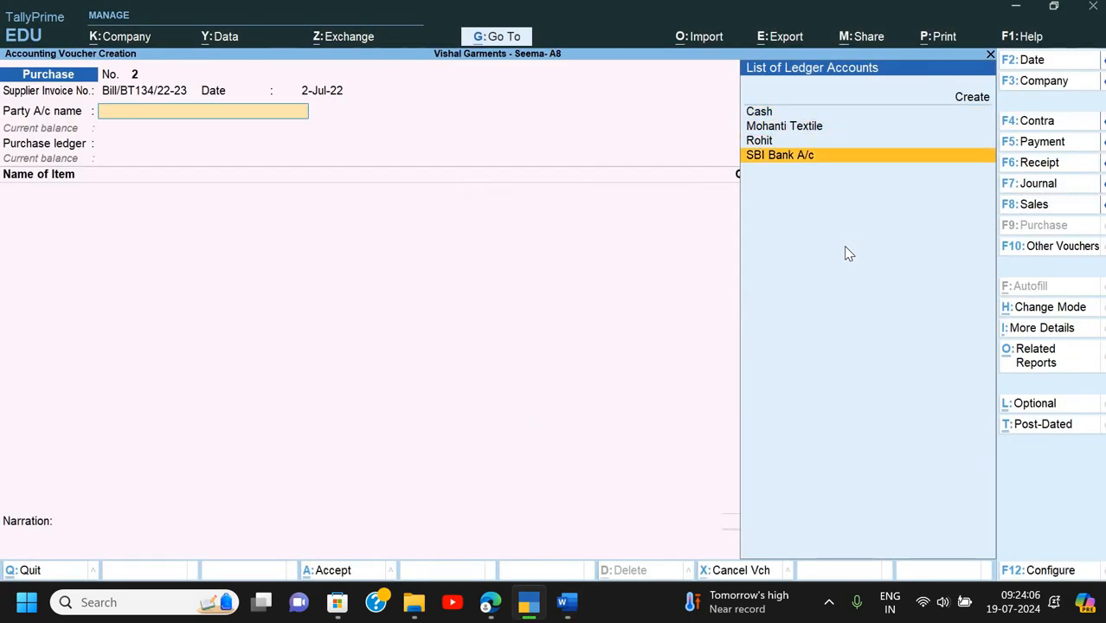
pyautogui.press('Return')
pyautogui.press('Return')
pyautogui.press('Return')
pyautogui.press('Return')
pyautogui.press('Return')
pyautogui.press('Return')
pyautogui.press('Return')
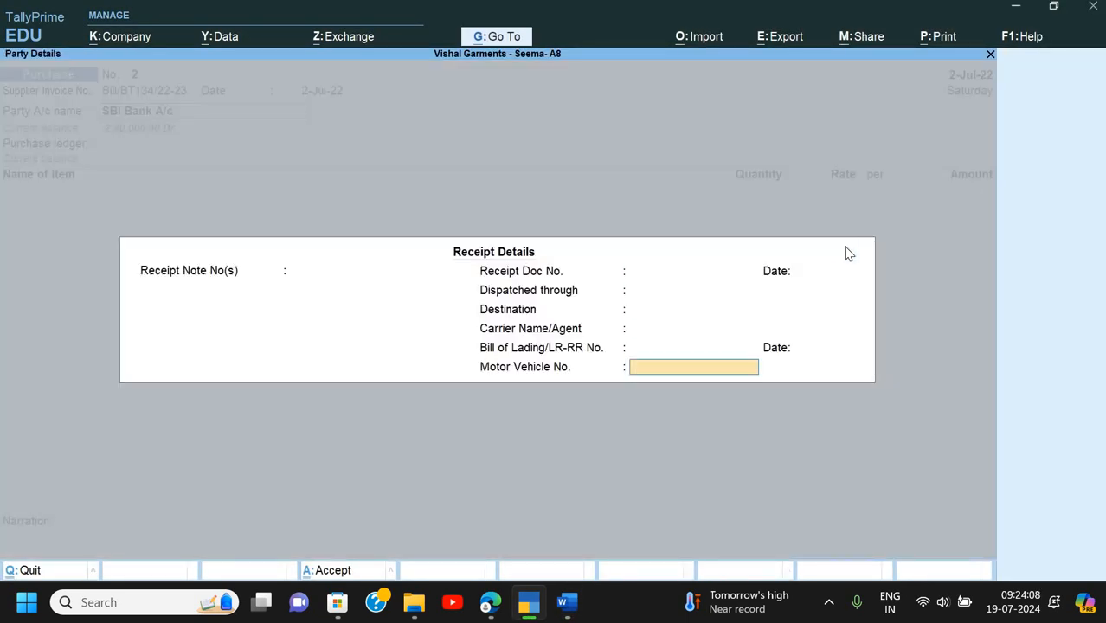
pyautogui.press('Return')
pyautogui.press('Return')
pyautogui.press('Return')
pyautogui.press('Return')
pyautogui.press('Return')
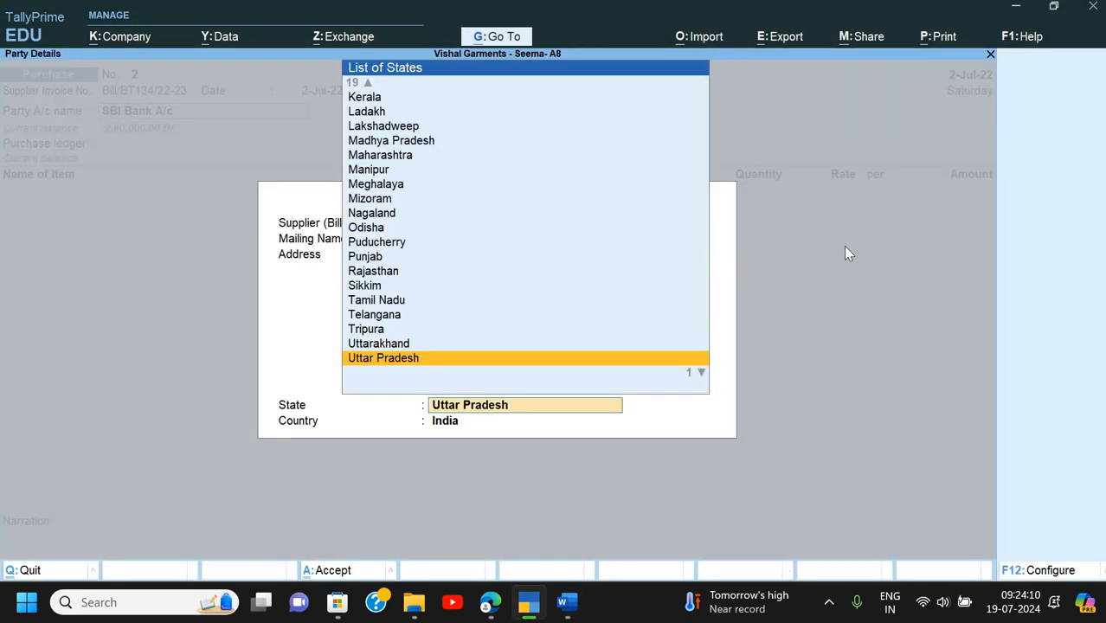
# - Add a new party in Party Details and enter the supplier's name
pyautogui.press('BackSpace')
pyautogui.press('BackSpace')
pyautogui.press('BackSpace')
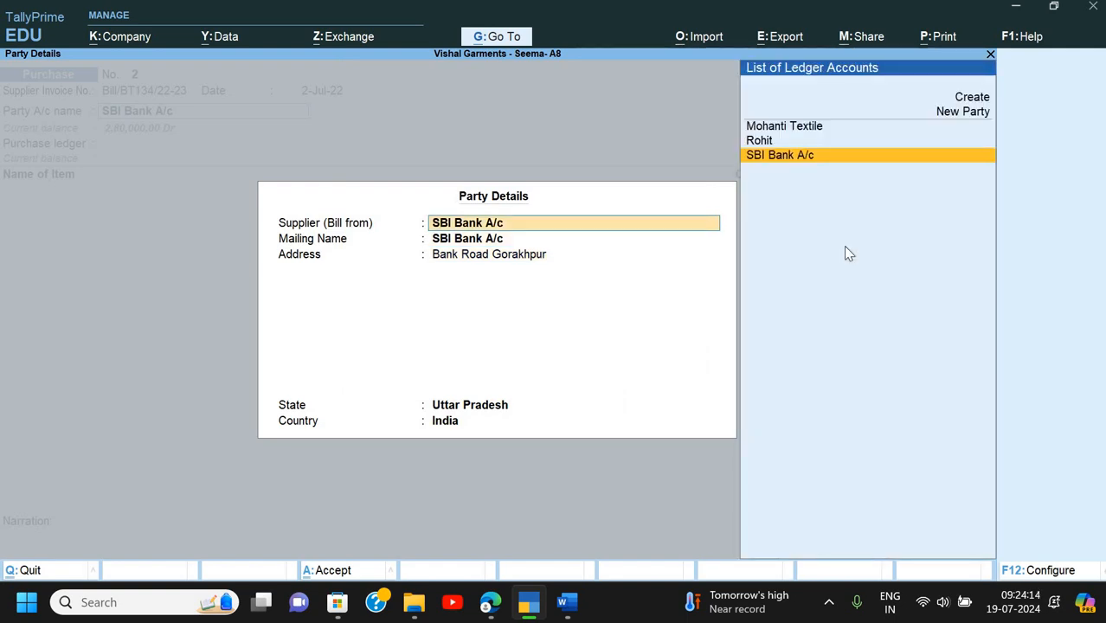
pyautogui.press('Up')
pyautogui.press('Up')
pyautogui.press('Up')
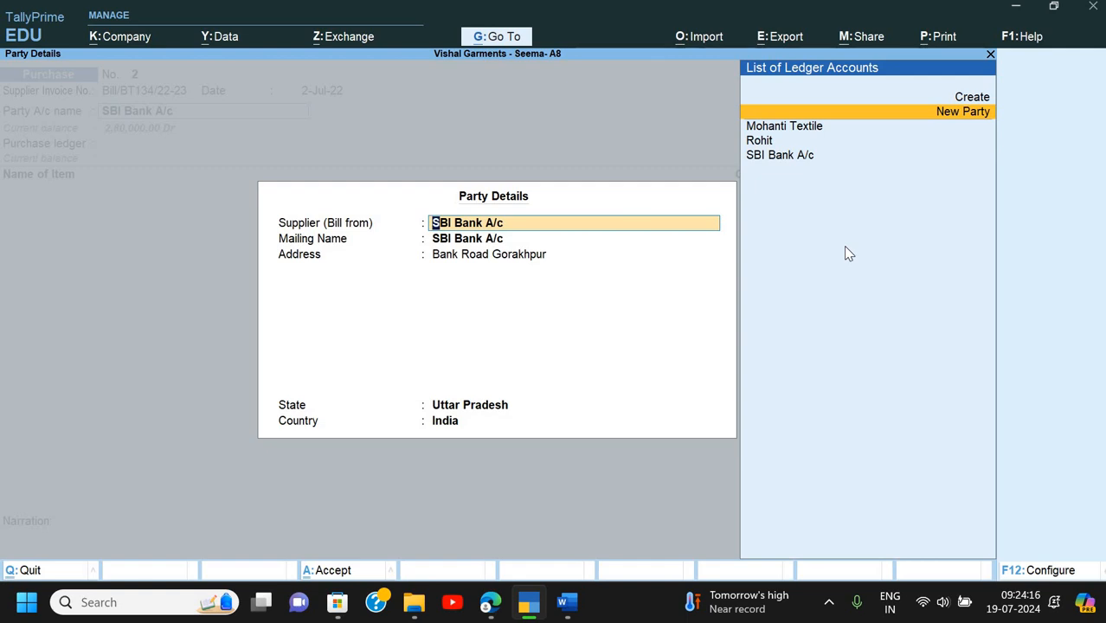
pyautogui.press('Return')
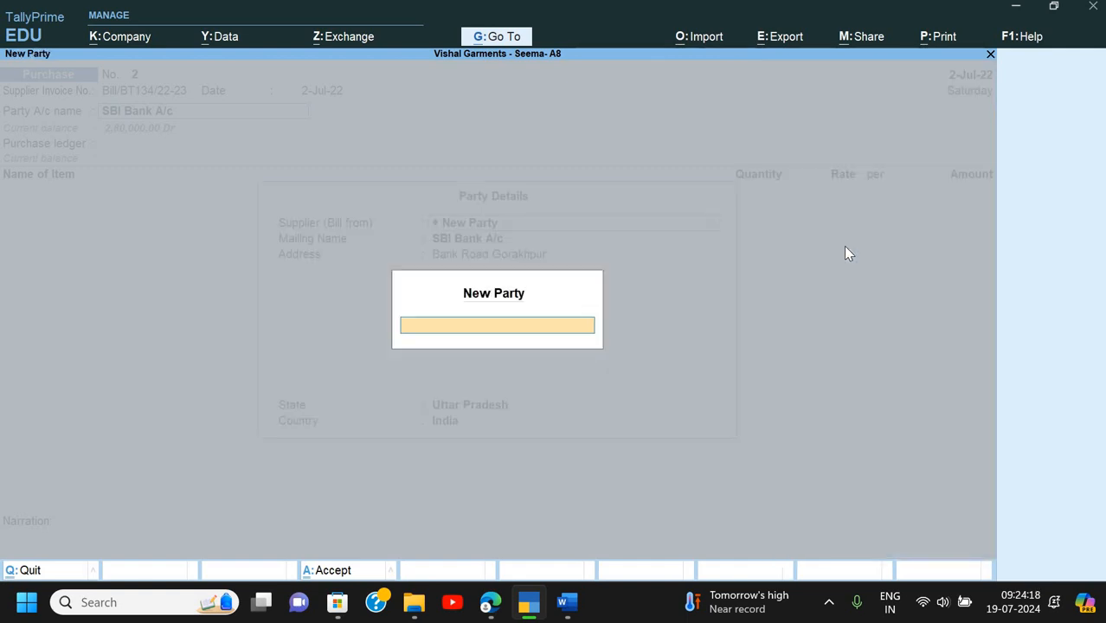
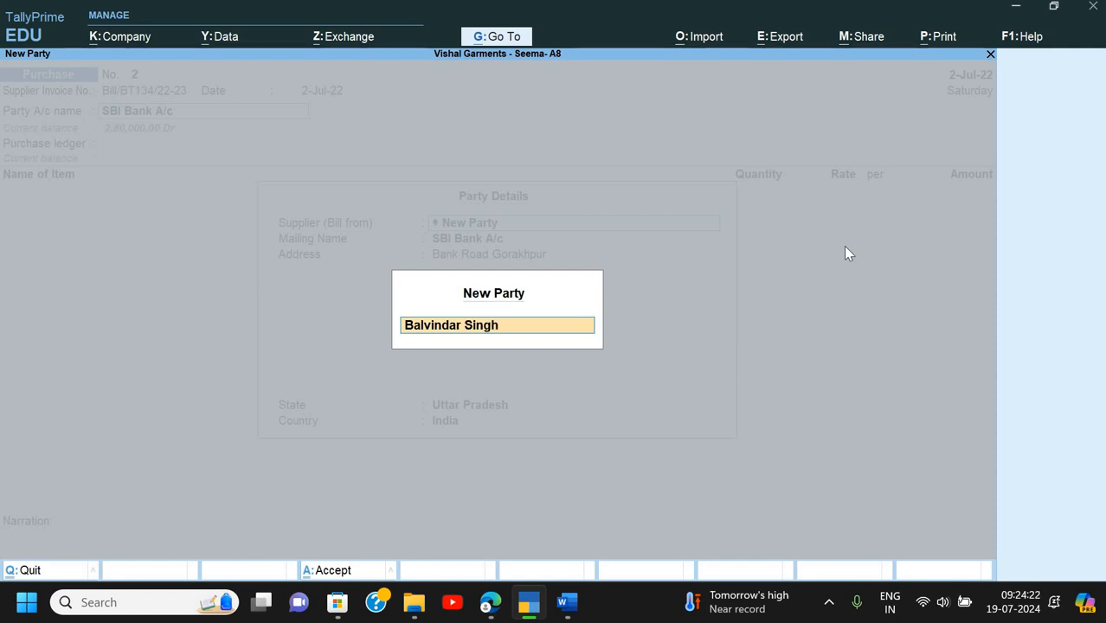
pyautogui.press('Return')
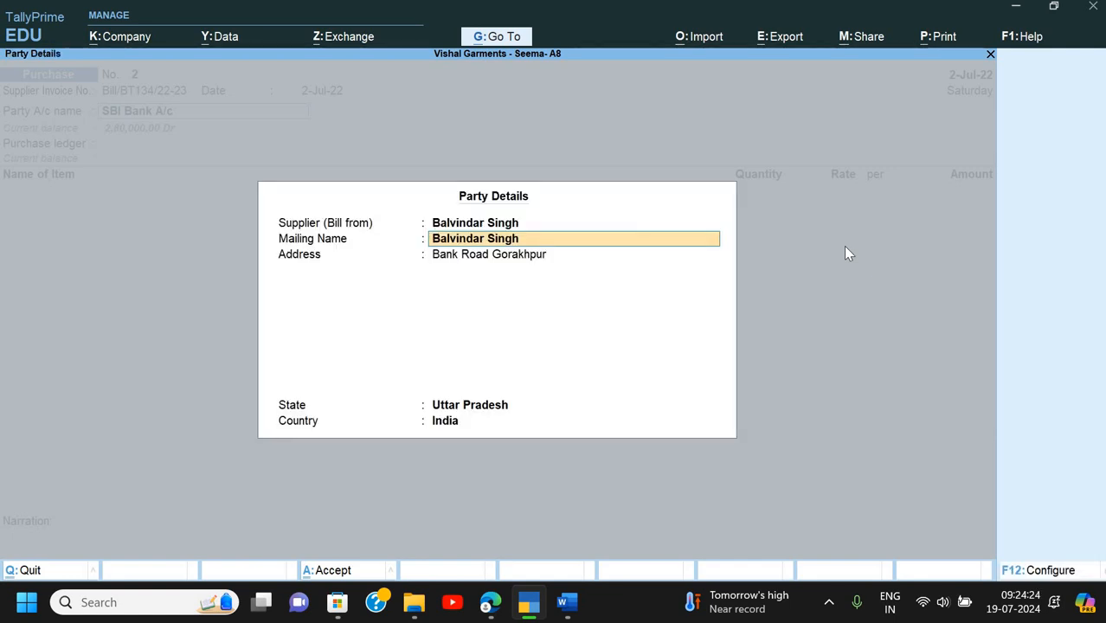
pyautogui.press('Return')
pyautogui.press('Return')
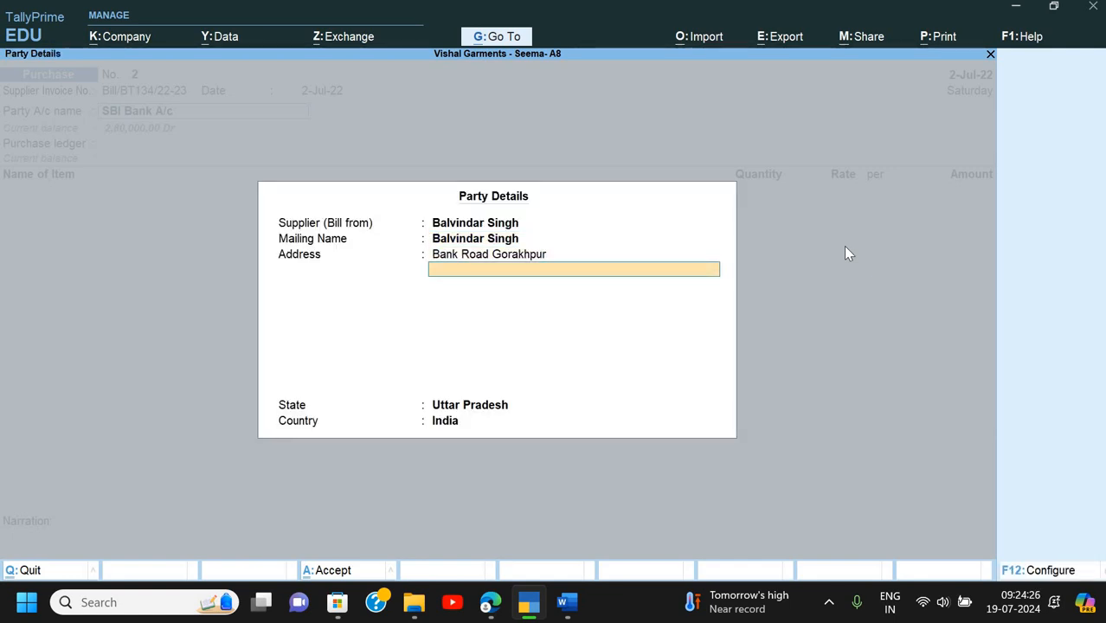
pyautogui.hotkey('ctrl', 'a')
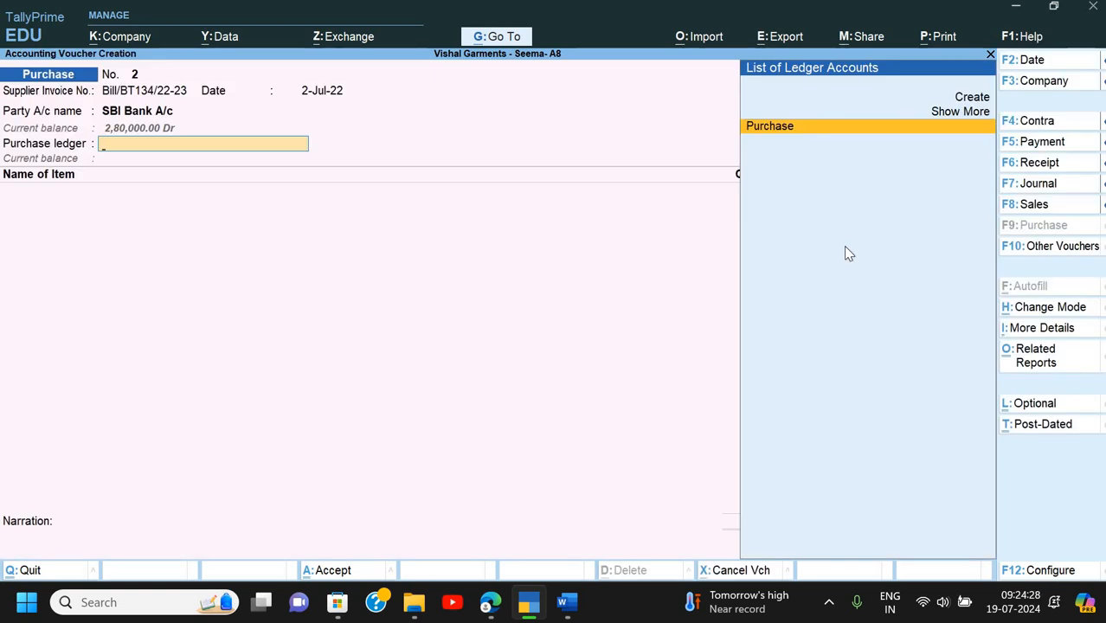
# - Accept Purchase as the purchase ledger and check the invoice's item list
pyautogui.press('Return')
pyautogui.press('Down')
pyautogui.press('Down')
pyautogui.hotkey('alt', 'Tab')
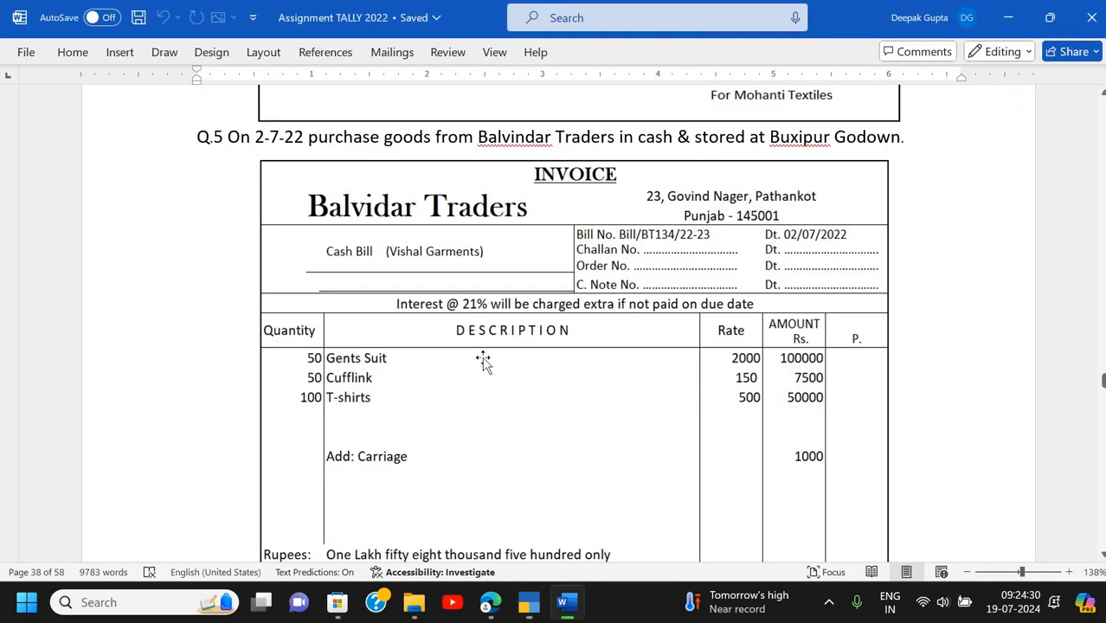
pyautogui.hotkey('alt', 'Tab')
# - Select Gents Suit as the first stock item and confirm its item details
pyautogui.press('Down')
pyautogui.press('Down')
pyautogui.press('Down')
pyautogui.press('Down')
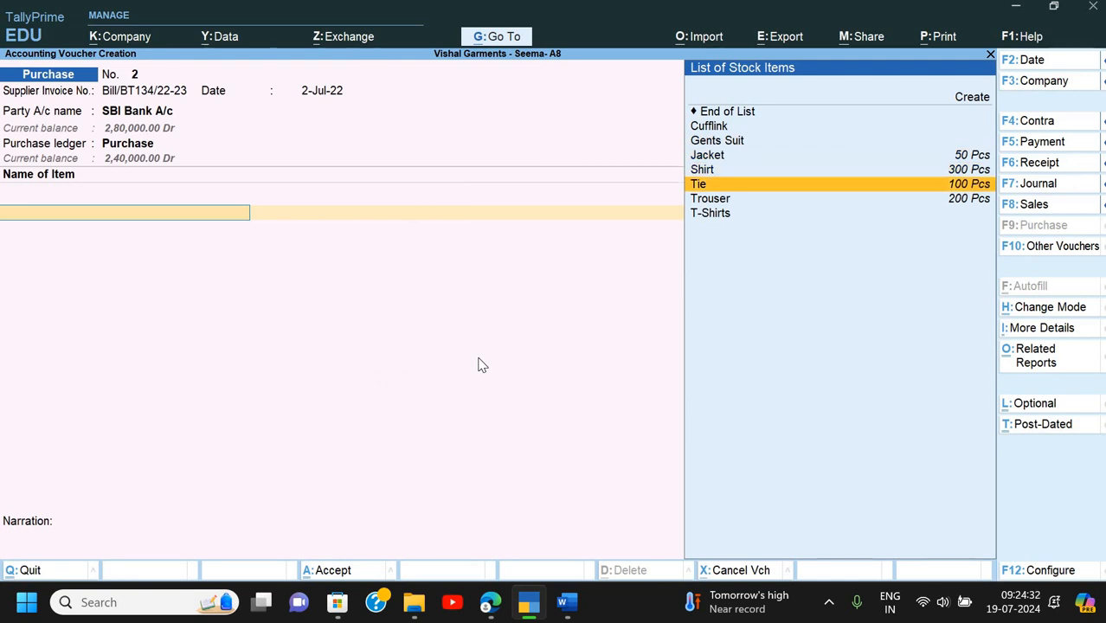
pyautogui.press('Up')
pyautogui.press('Up')
pyautogui.press('Up')
pyautogui.press('Return')
pyautogui.press('Escape')
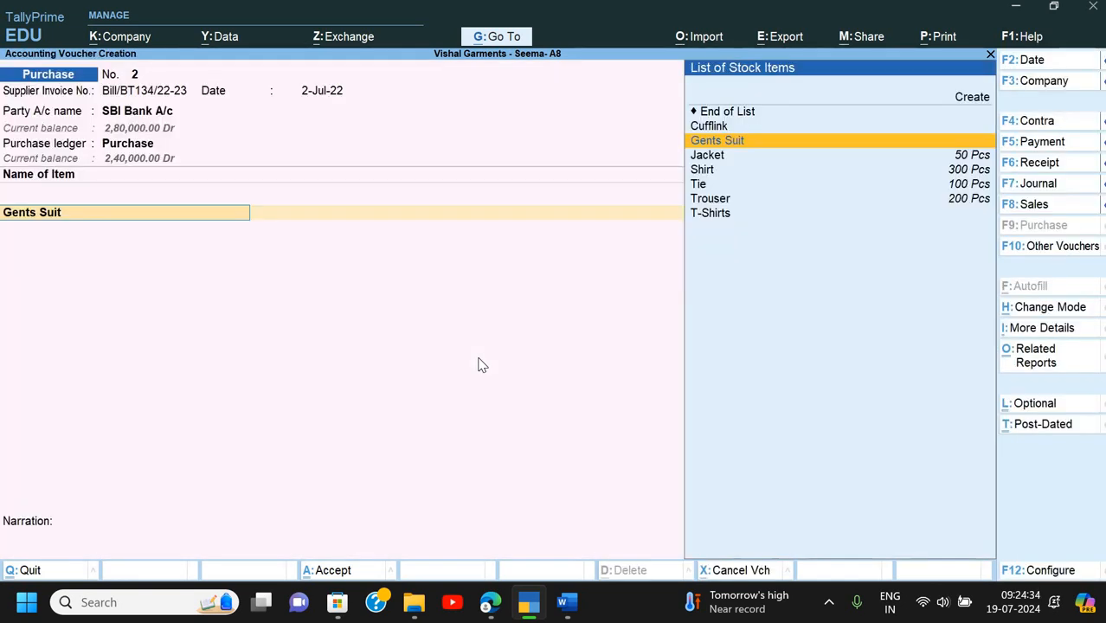
pyautogui.hotkey('ctrl', 'Return')
pyautogui.press('Return')
pyautogui.press('Return')
pyautogui.press('Return')
pyautogui.press('Return')
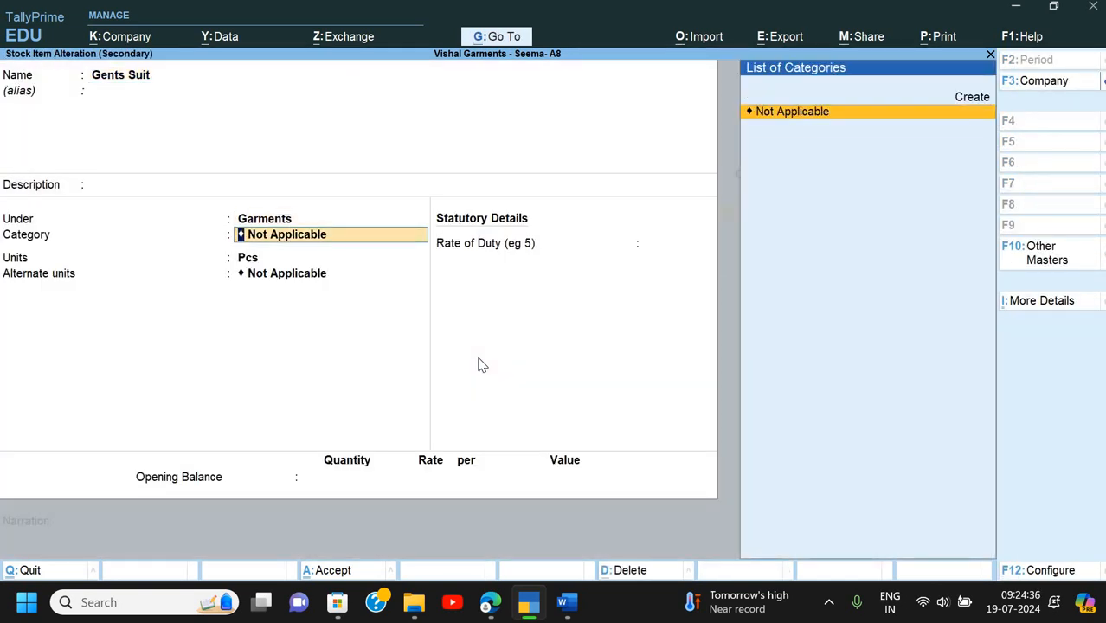
pyautogui.press('Return')
pyautogui.hotkey('ctrl', 'a')
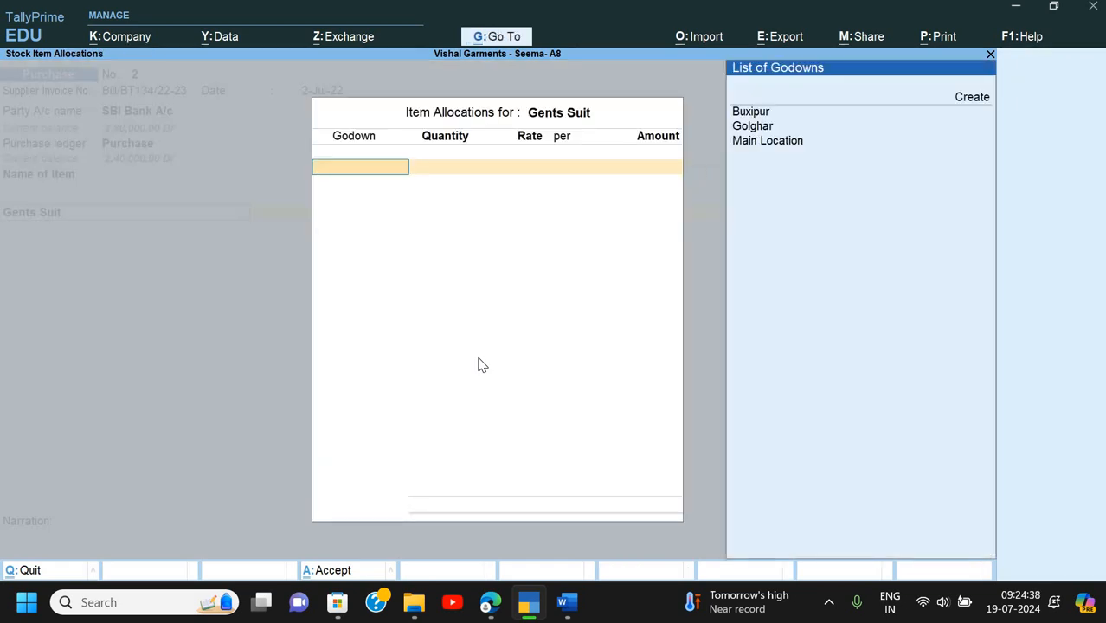
# - Allocate Gents Suit to the Buxipur godown: 50 Pcs at 2000
pyautogui.press('Down')
pyautogui.press('Down')
pyautogui.press('Up')
pyautogui.press('Return')
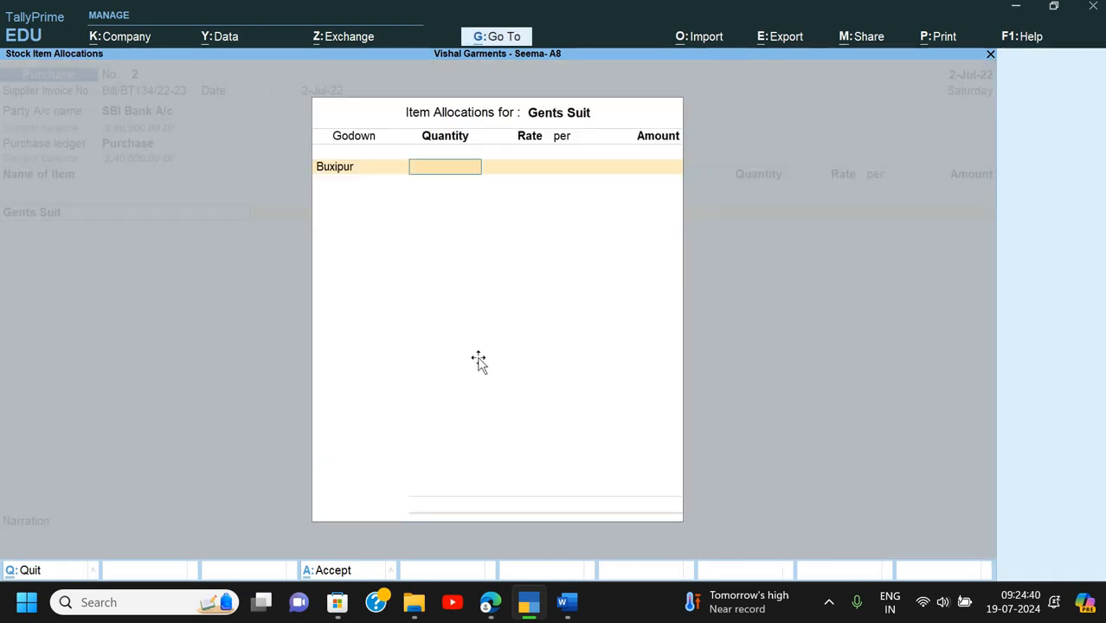
pyautogui.hotkey('alt', 'Tab')
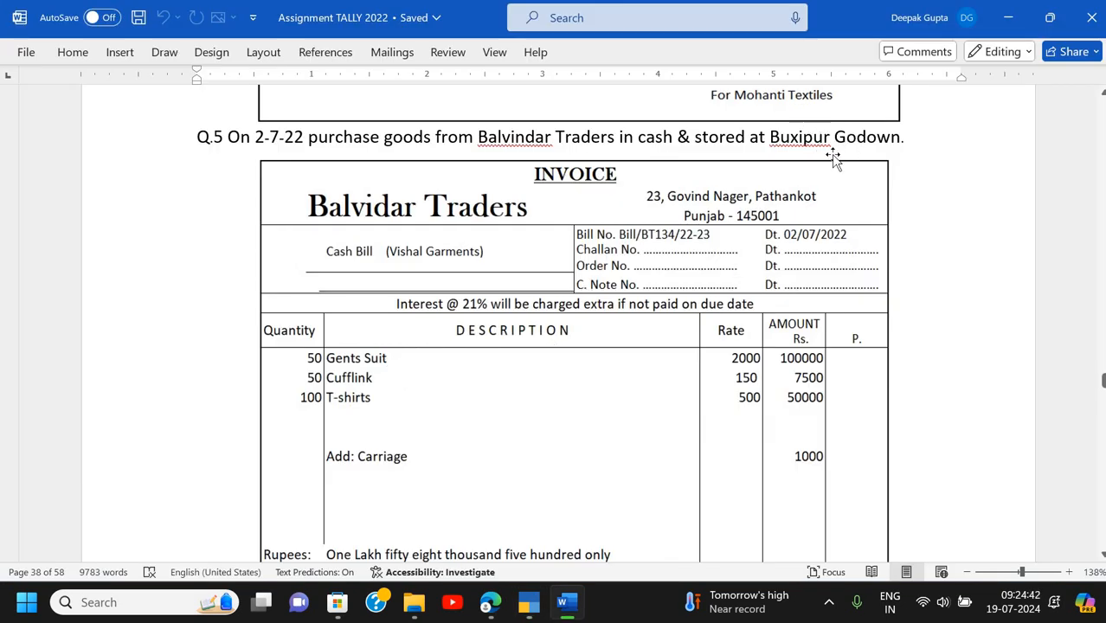
pyautogui.hotkey('alt', 'Tab')
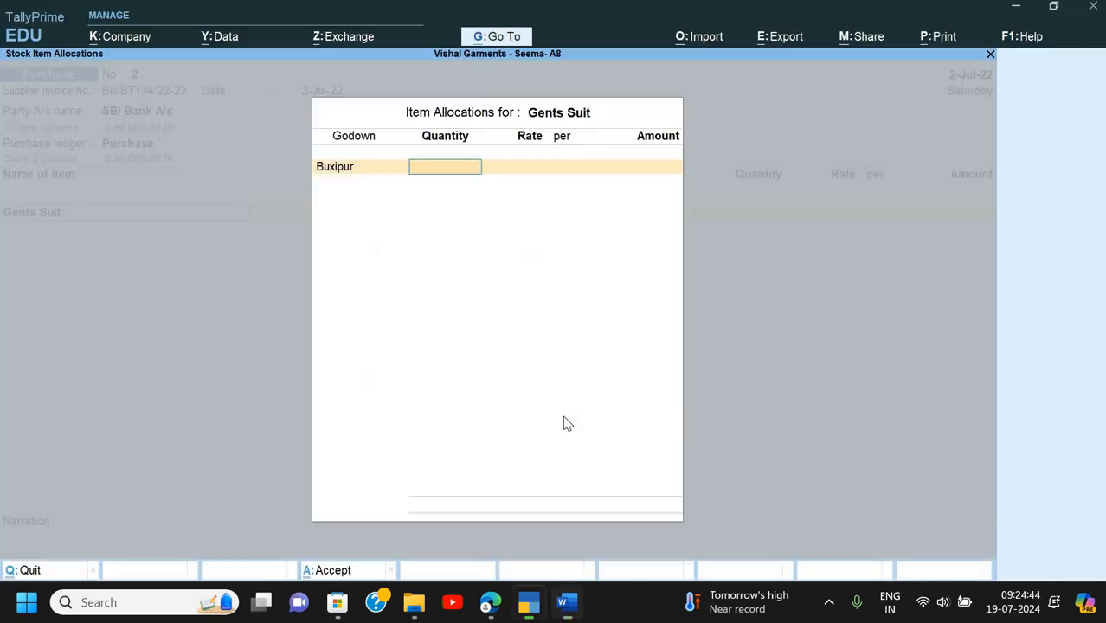
pyautogui.write('50')
pyautogui.press('Return')
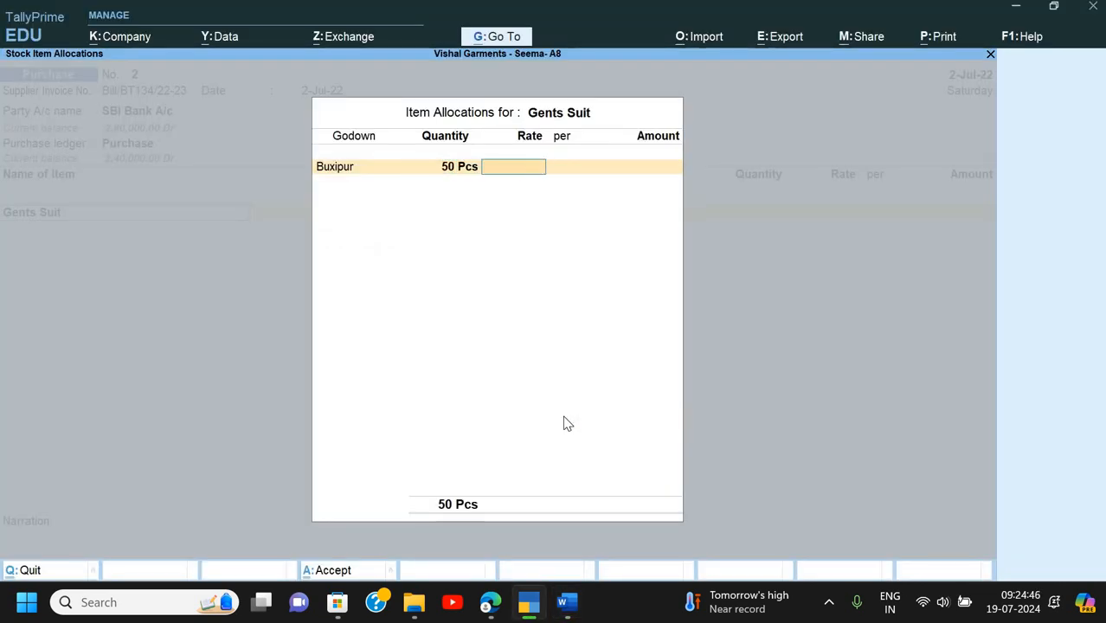
pyautogui.write('2000')
pyautogui.press('Return')
pyautogui.press('Return')
pyautogui.press('Return')
pyautogui.press('Return')
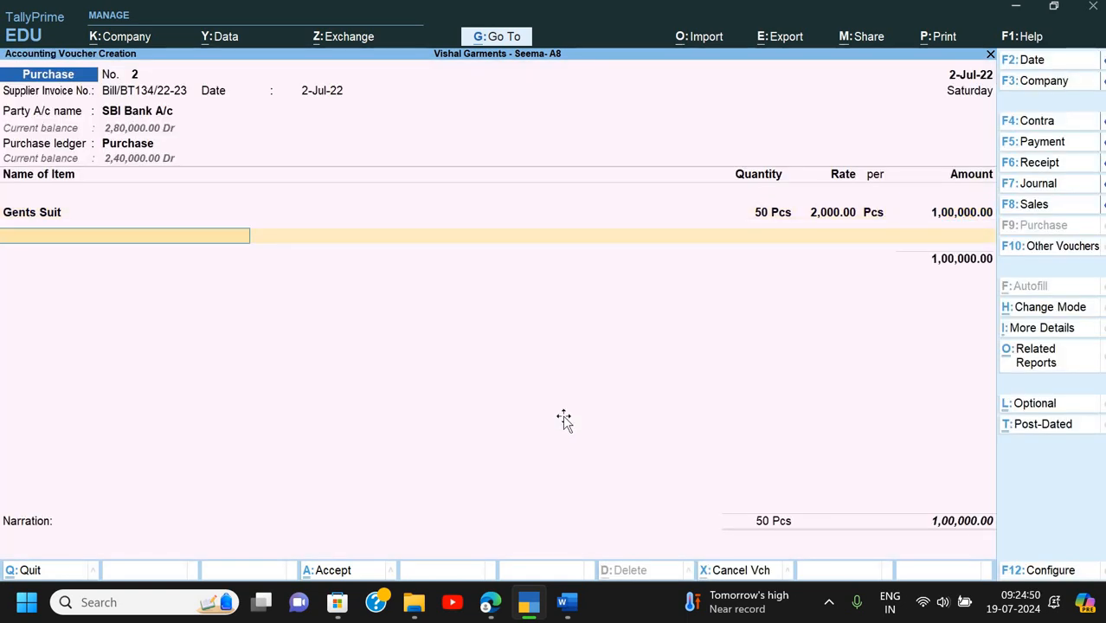
# - Add Cufflink in the Buxipur godown: 50 at 150
pyautogui.hotkey('alt', 'Tab')
pyautogui.hotkey('alt', 'Tab')
pyautogui.write('Cu')
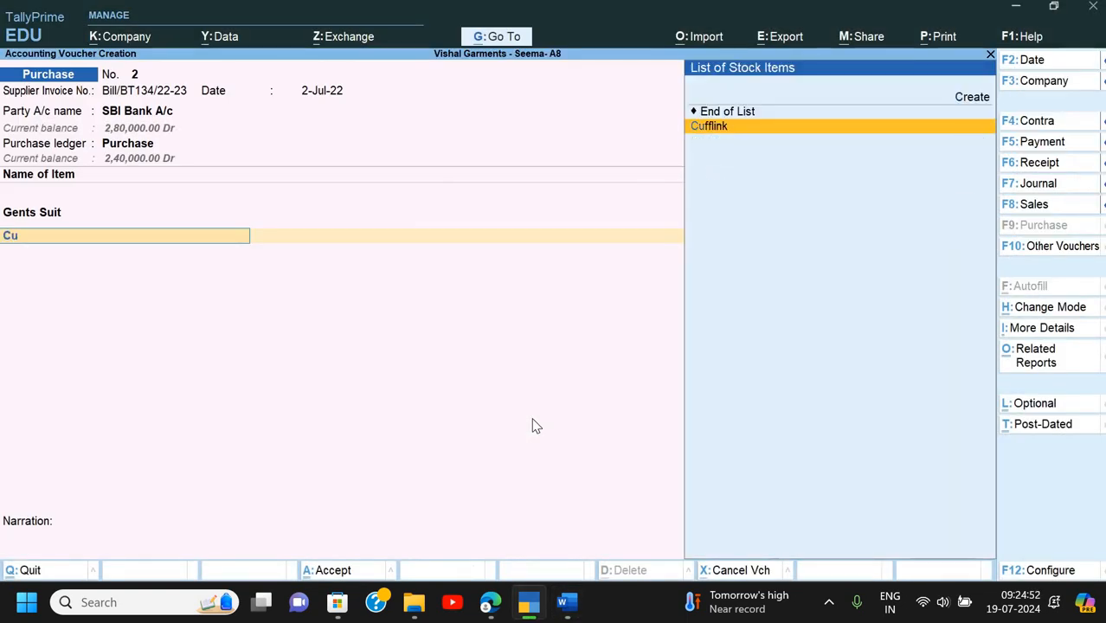
pyautogui.press('Return')
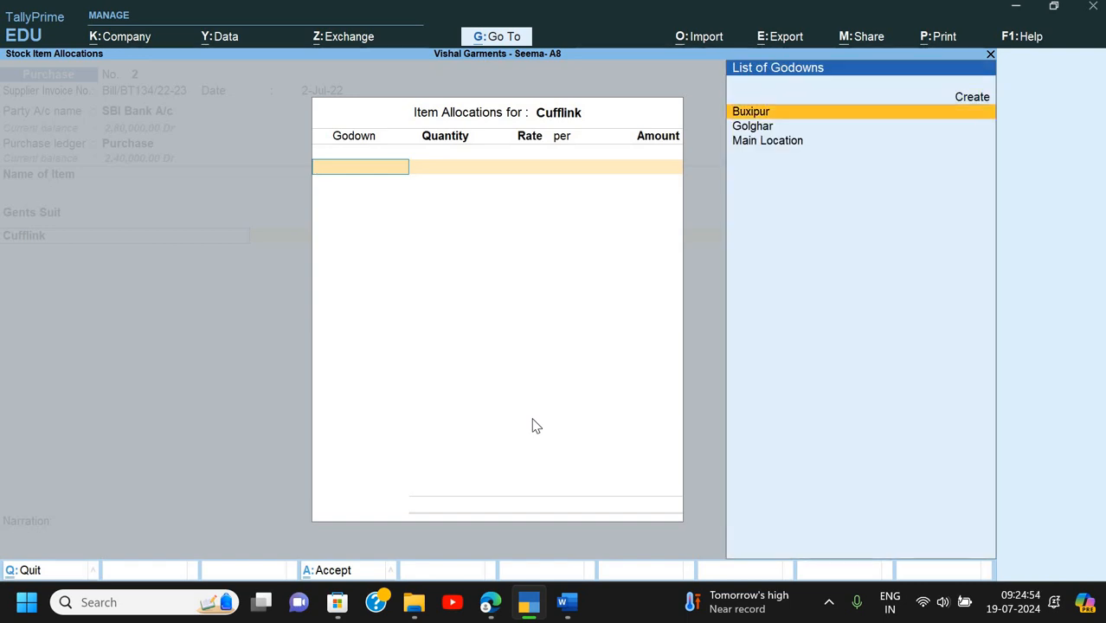
pyautogui.press('Return')
pyautogui.hotkey('alt', 'Tab')
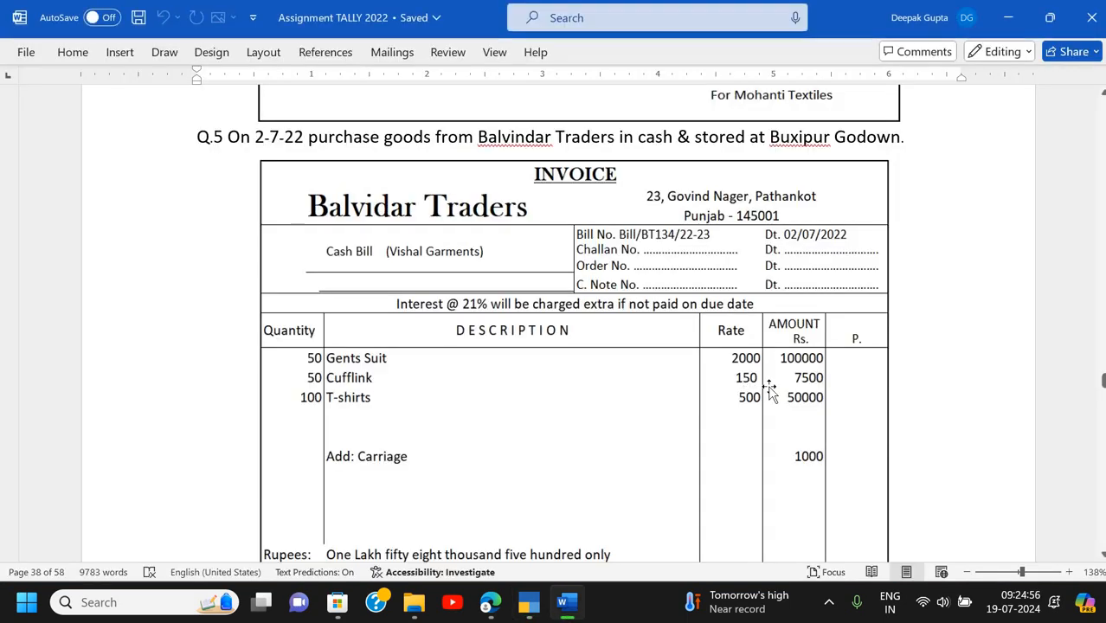
pyautogui.press('alt')
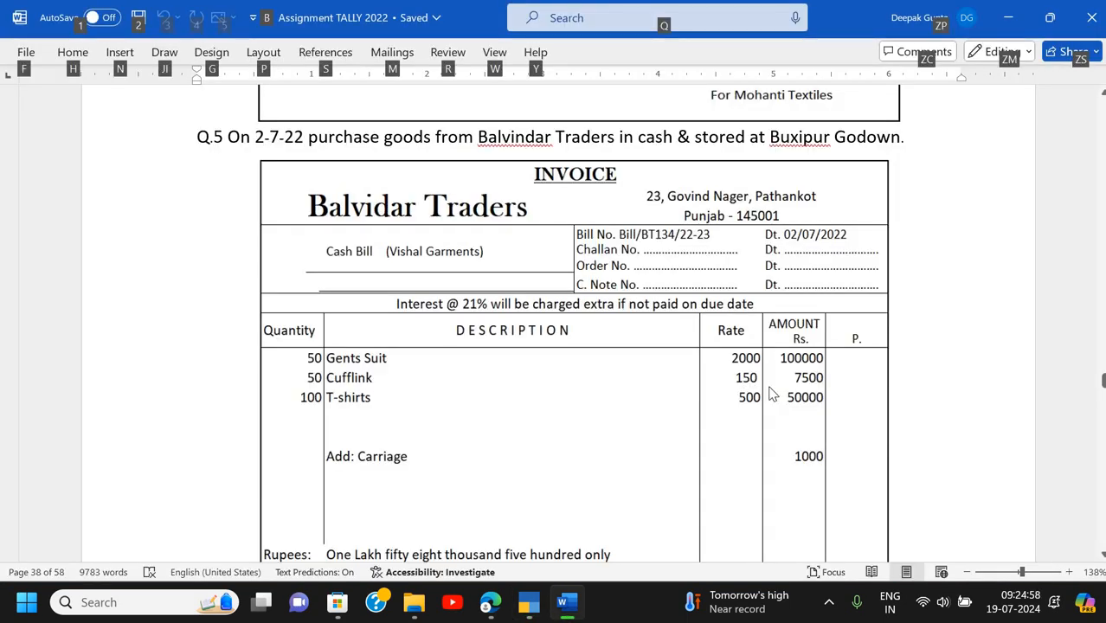
pyautogui.hotkey('alt', 'Tab')
pyautogui.write('50')
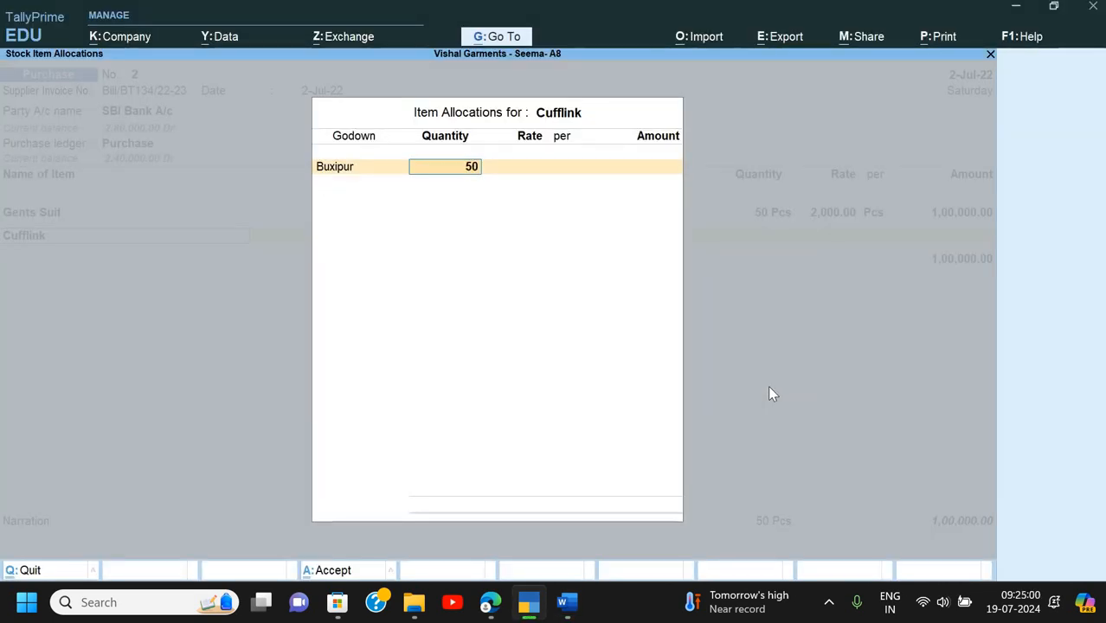
pyautogui.press('Return')
pyautogui.write('150')
pyautogui.press('Return')
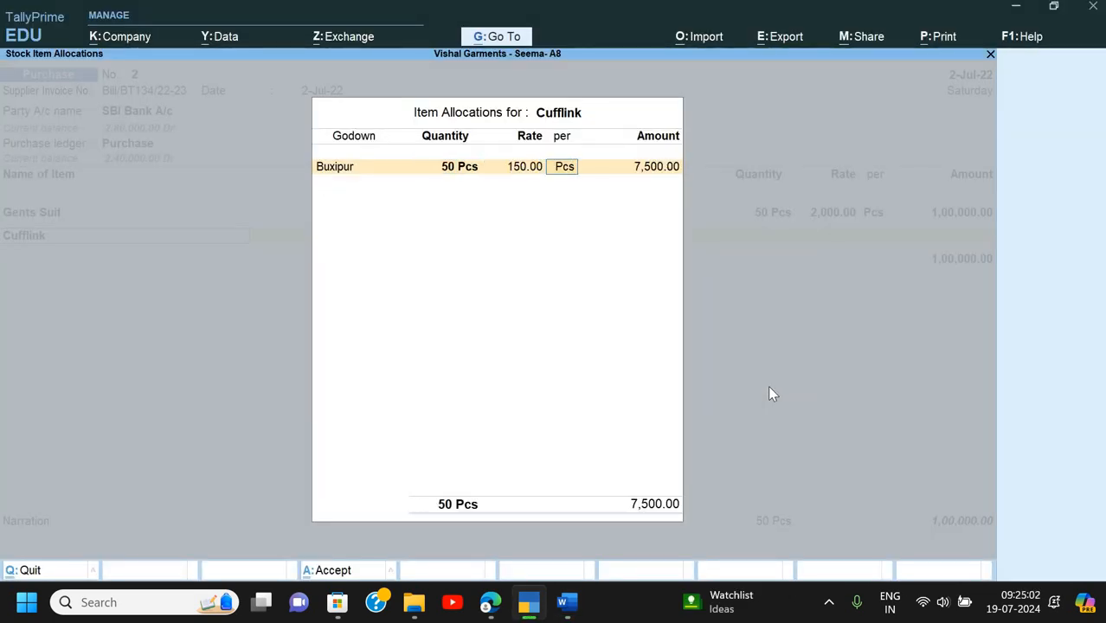
pyautogui.hotkey('alt', 'Tab')
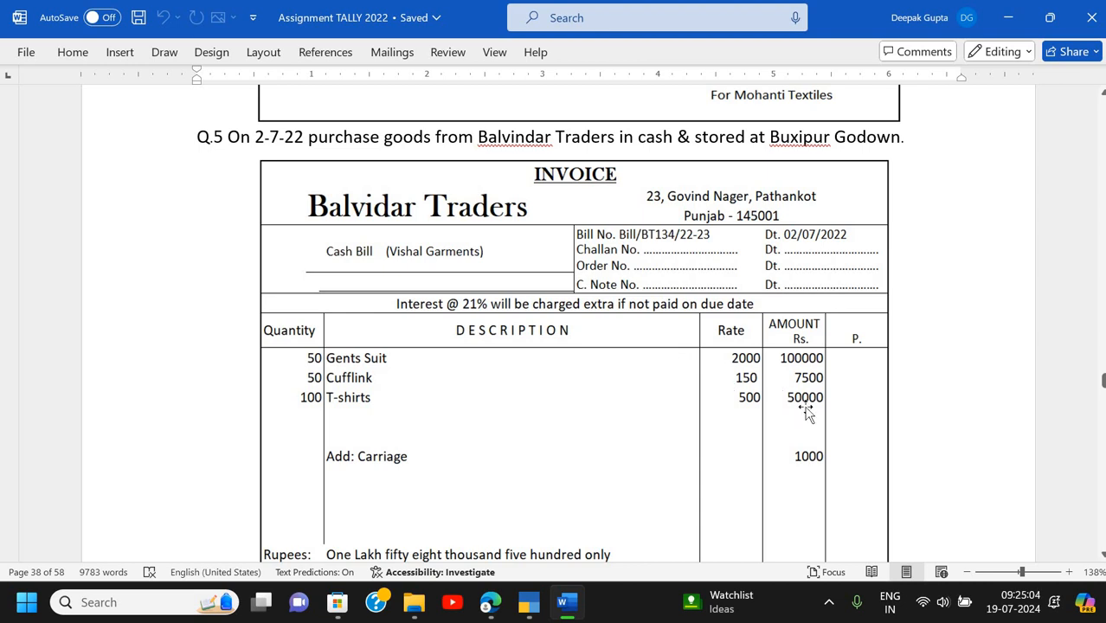
pyautogui.hotkey('alt', 'Tab')
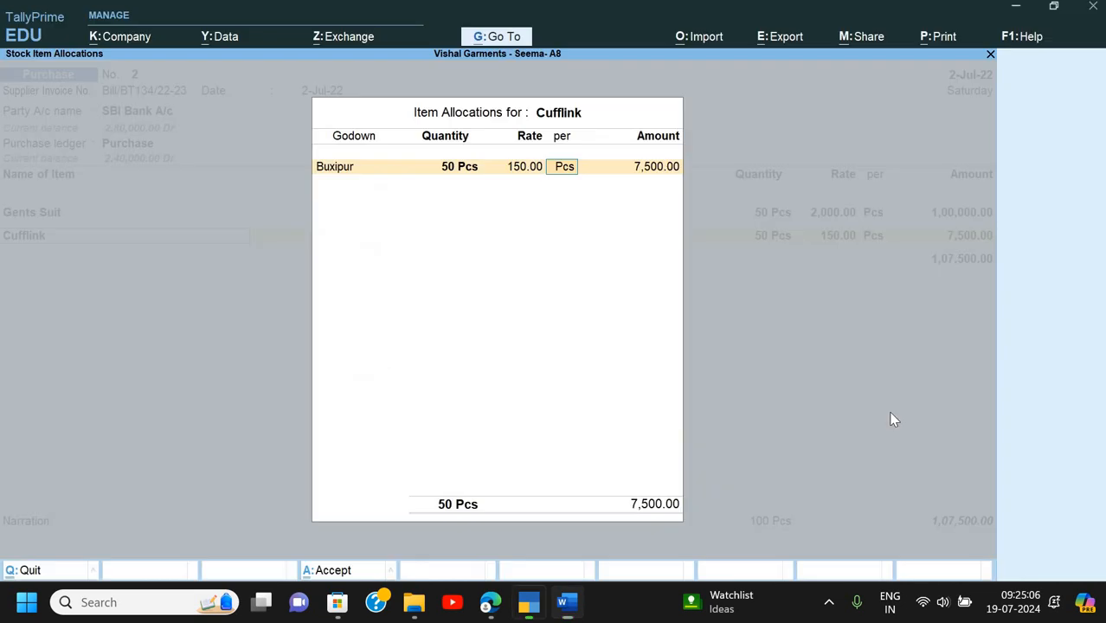
pyautogui.press('Return')
pyautogui.press('Return')
pyautogui.press('Return')
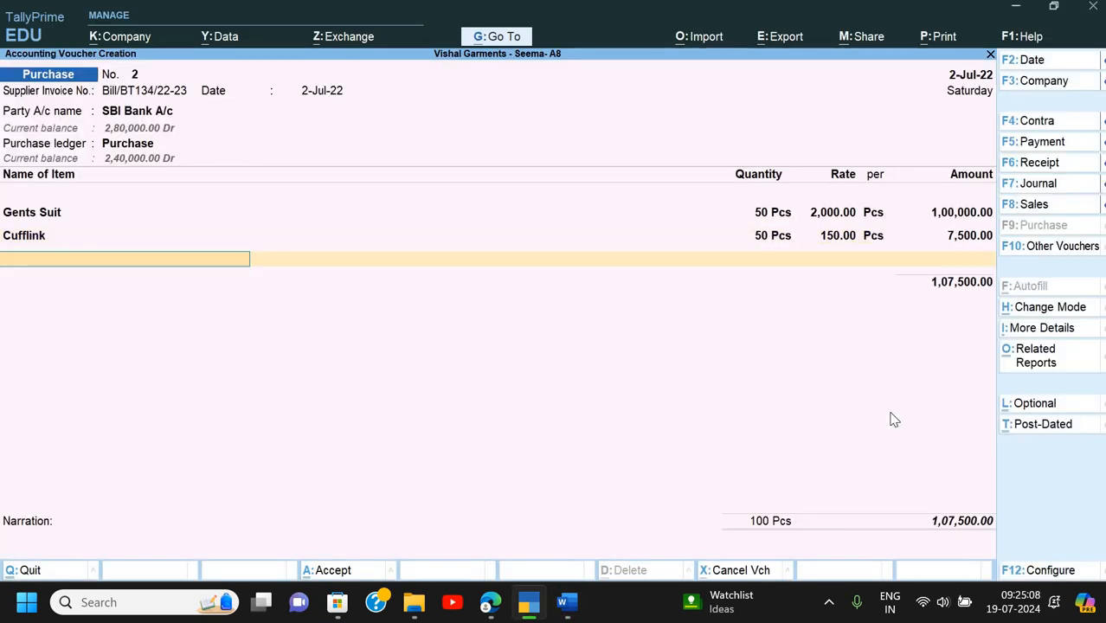
# - Add T-Shirts in the Buxipur godown: 100 at 500, amount 50,000
pyautogui.press('Down')
pyautogui.press('Down')
pyautogui.press('Down')
pyautogui.press('Down')
pyautogui.press('Down')
pyautogui.press('Down')
pyautogui.press('Down')
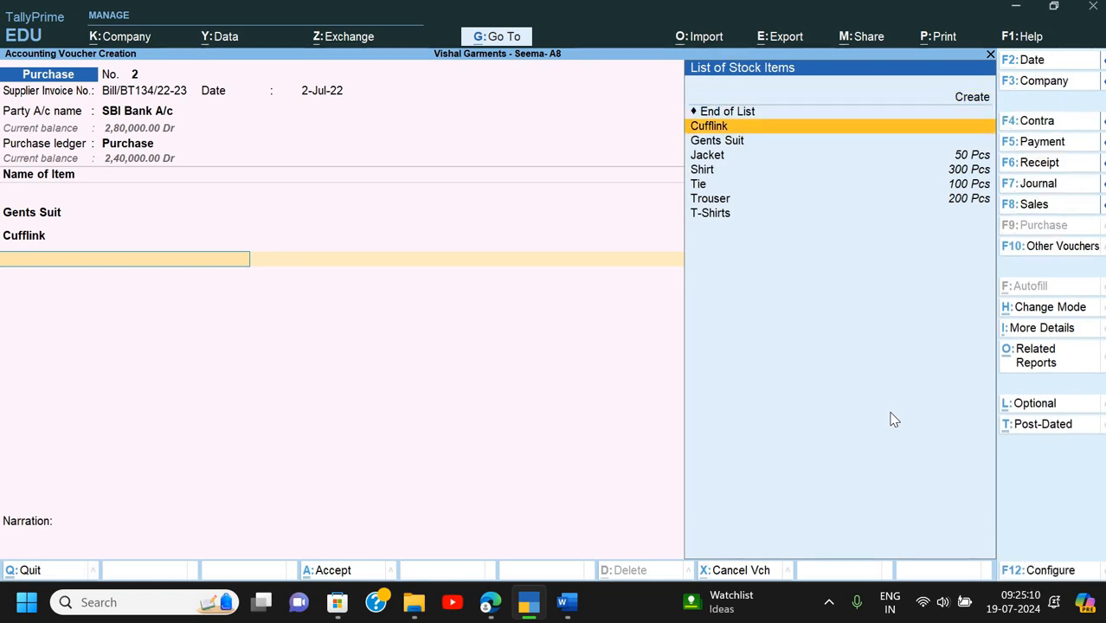
pyautogui.press('Return')
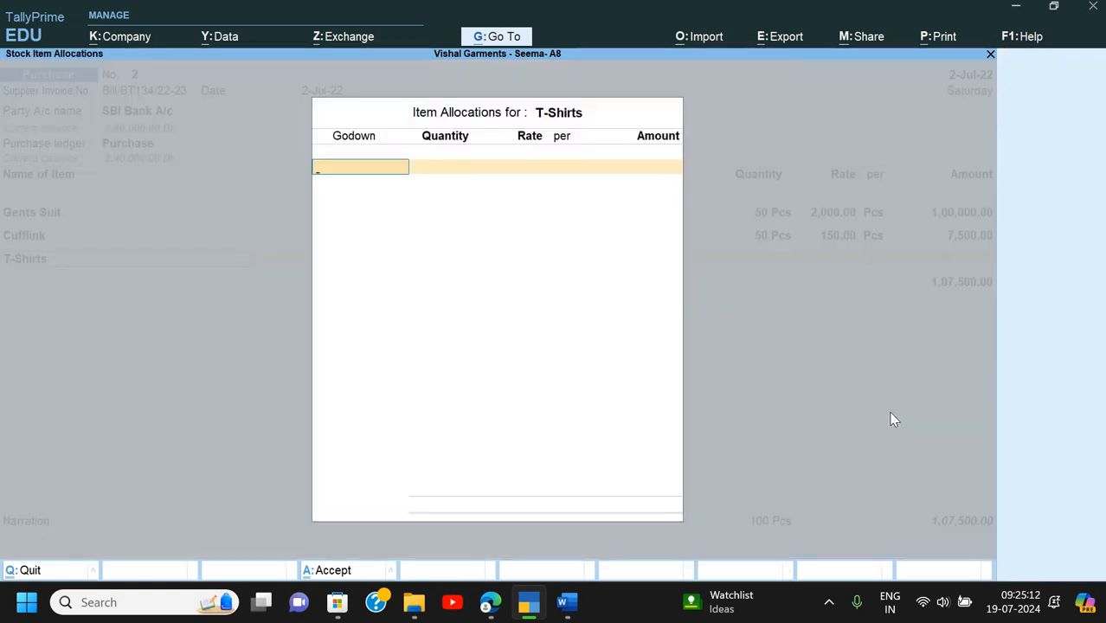
pyautogui.press('Return')
pyautogui.hotkey('alt', 'Tab')
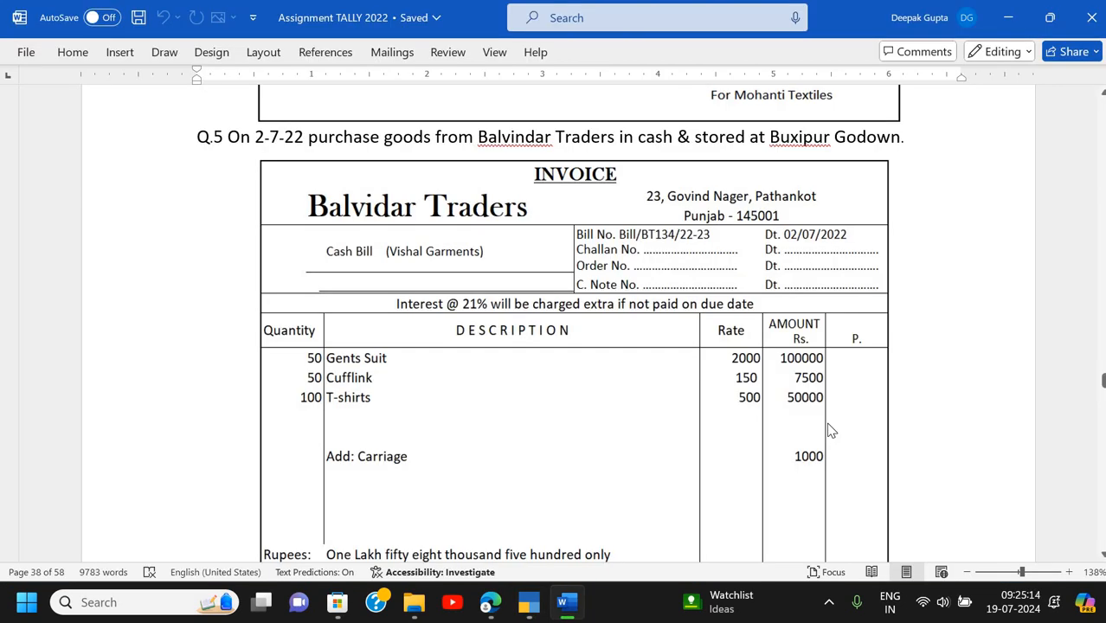
pyautogui.hotkey('alt', 'Tab')
pyautogui.write('100')
pyautogui.press('Return')
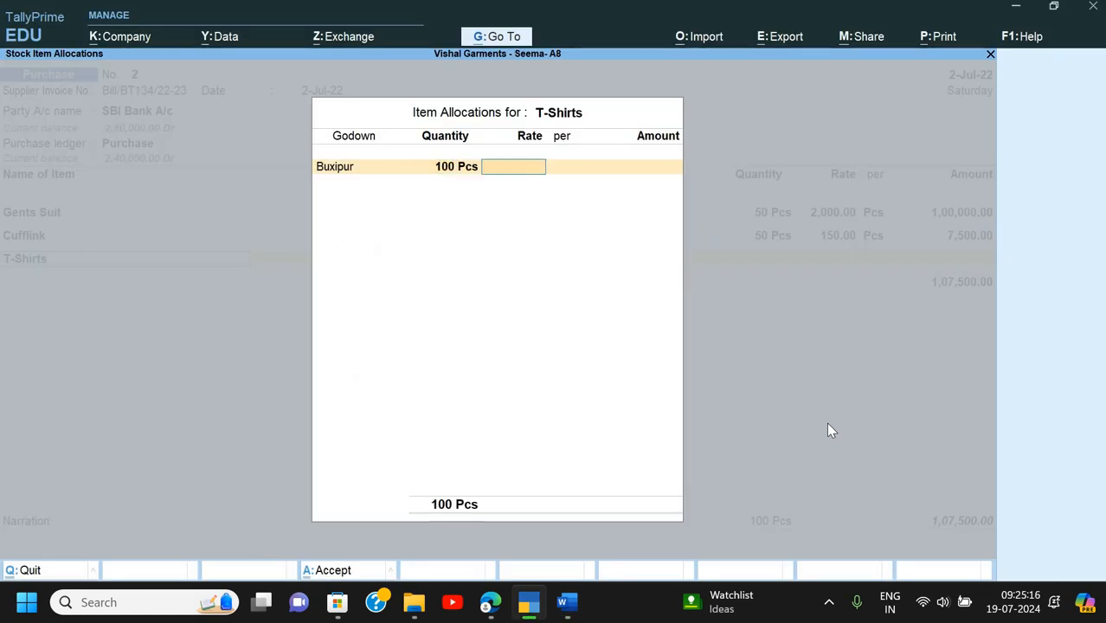
pyautogui.write('500')
pyautogui.press('Return')
pyautogui.press('Return')
pyautogui.press('Return')
pyautogui.press('Return')
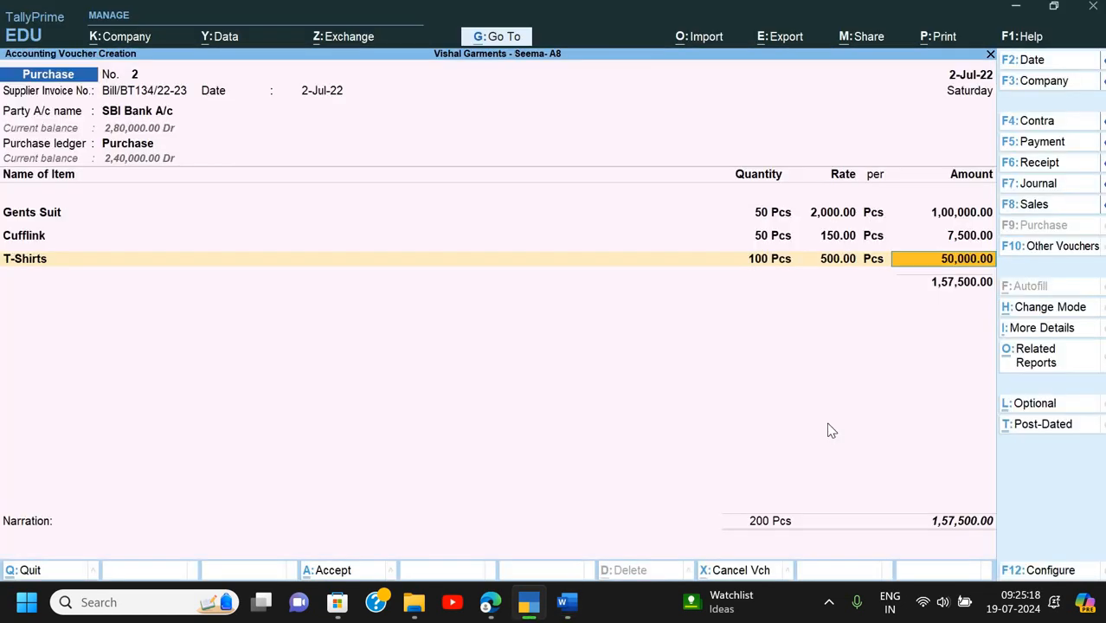
pyautogui.press('Return')
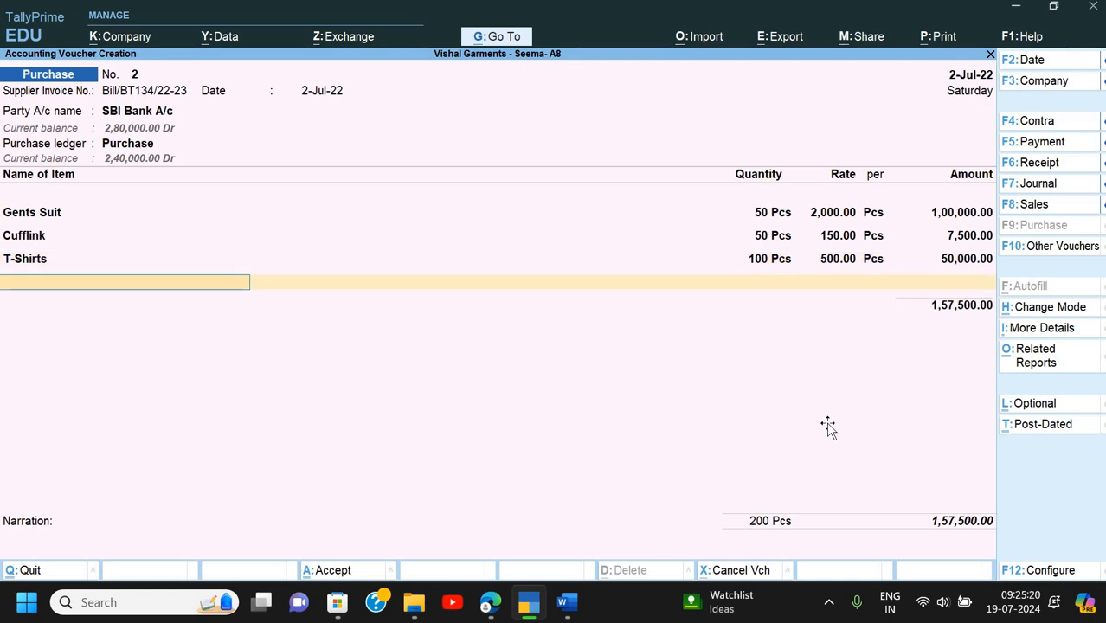
# - Add the Carriage Inward ledger with 1,000, bringing the total to 1,58,500
pyautogui.hotkey('alt', 'Tab')
pyautogui.hotkey('alt', 'Tab')
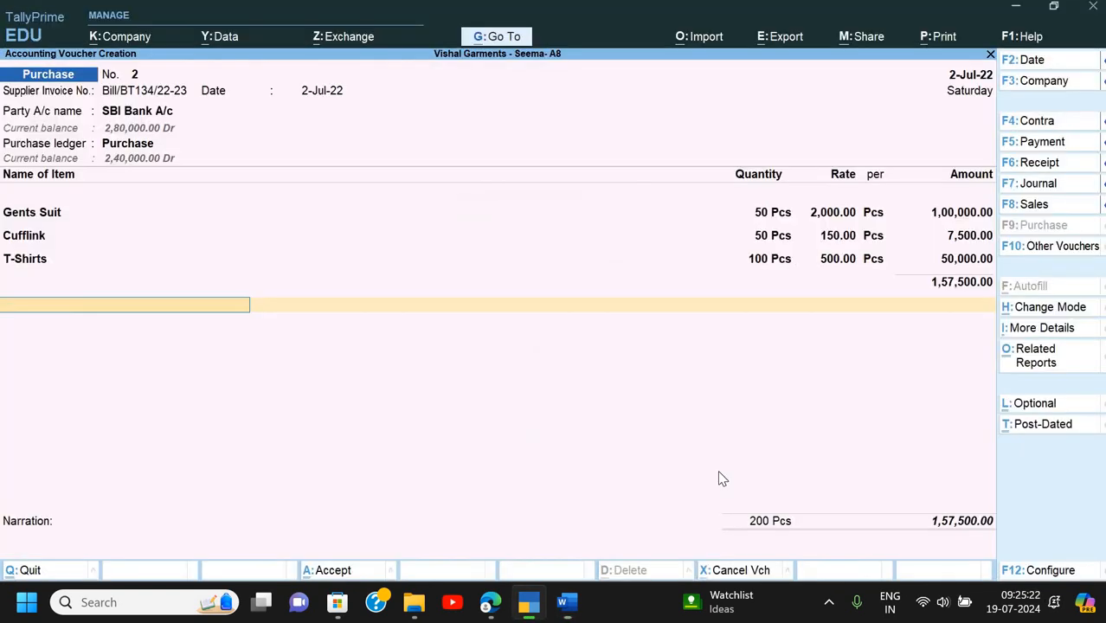
pyautogui.write('Ca')
pyautogui.press('Down')
pyautogui.press('Up')
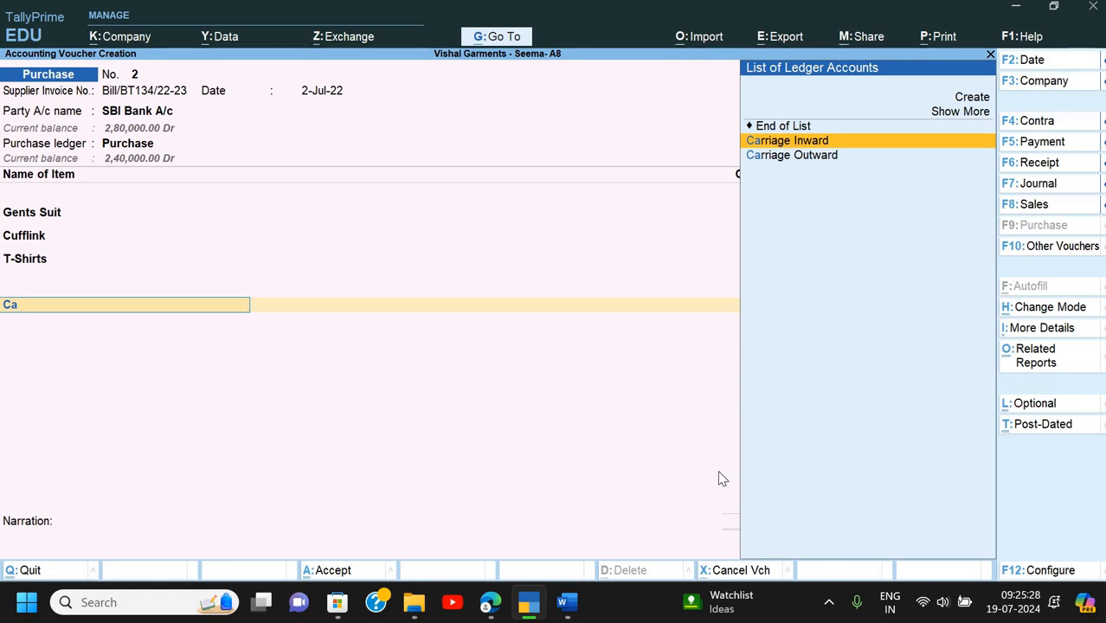
pyautogui.press('Return')
pyautogui.press('Return')
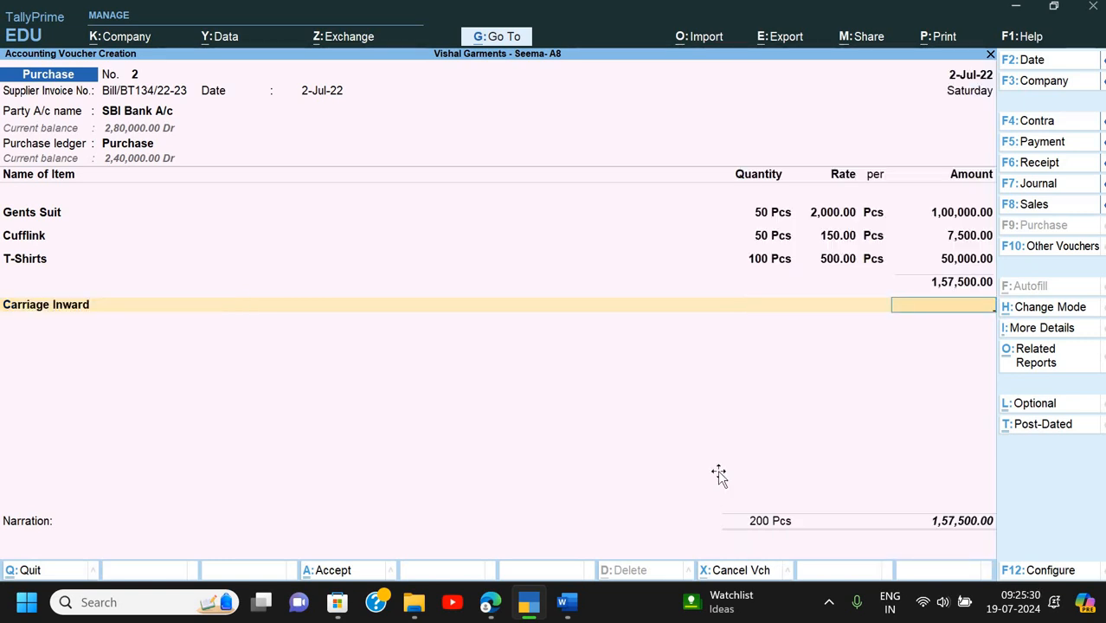
pyautogui.hotkey('alt', 'Tab')
pyautogui.hotkey('alt', 'Tab')
pyautogui.write('1,000')
pyautogui.press('Return')
pyautogui.press('Return')
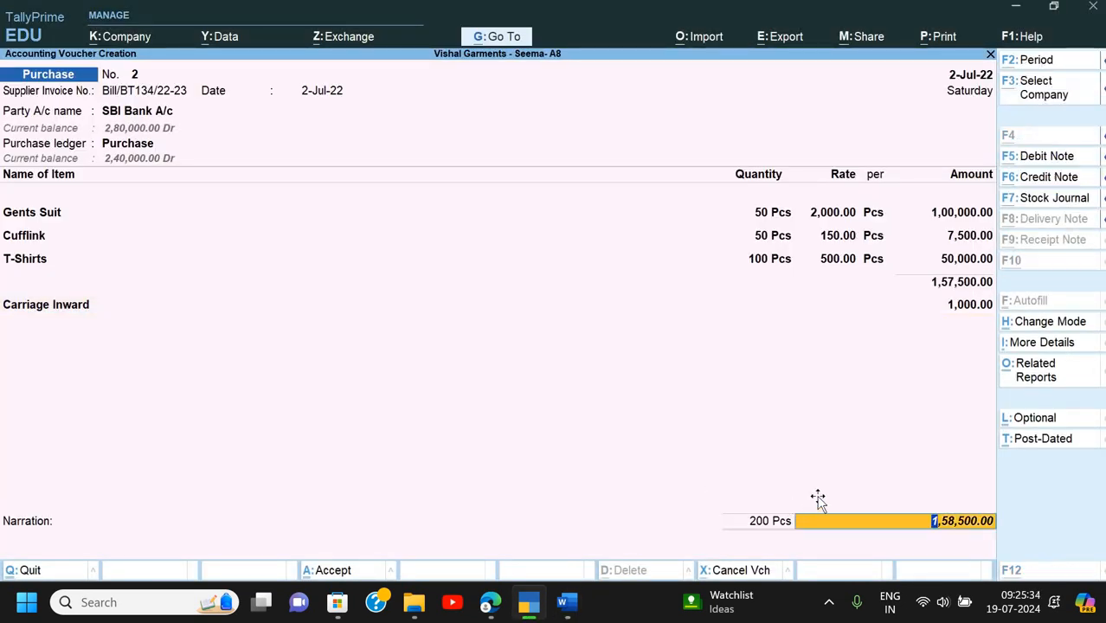
pyautogui.hotkey('alt', 'Tab')
pyautogui.scroll(-3, 790, 221)
pyautogui.scroll(-1, 790, 222)
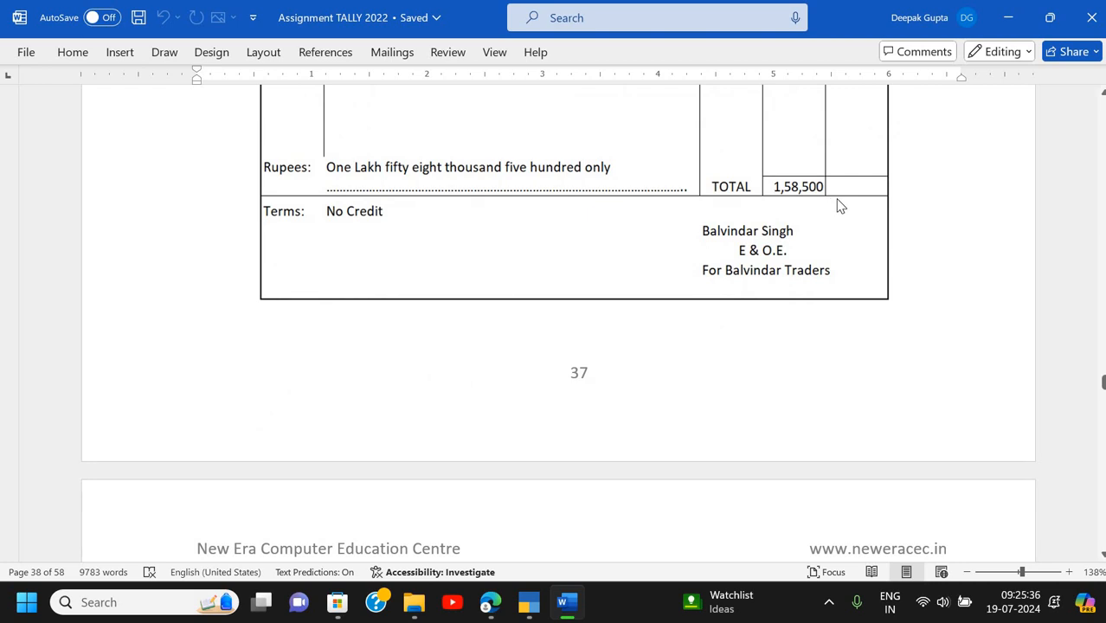
pyautogui.hotkey('alt', 'Tab')
# - Accept the total, keep Cheque as the transaction type, and enter cheque number 256003
pyautogui.press('Return')
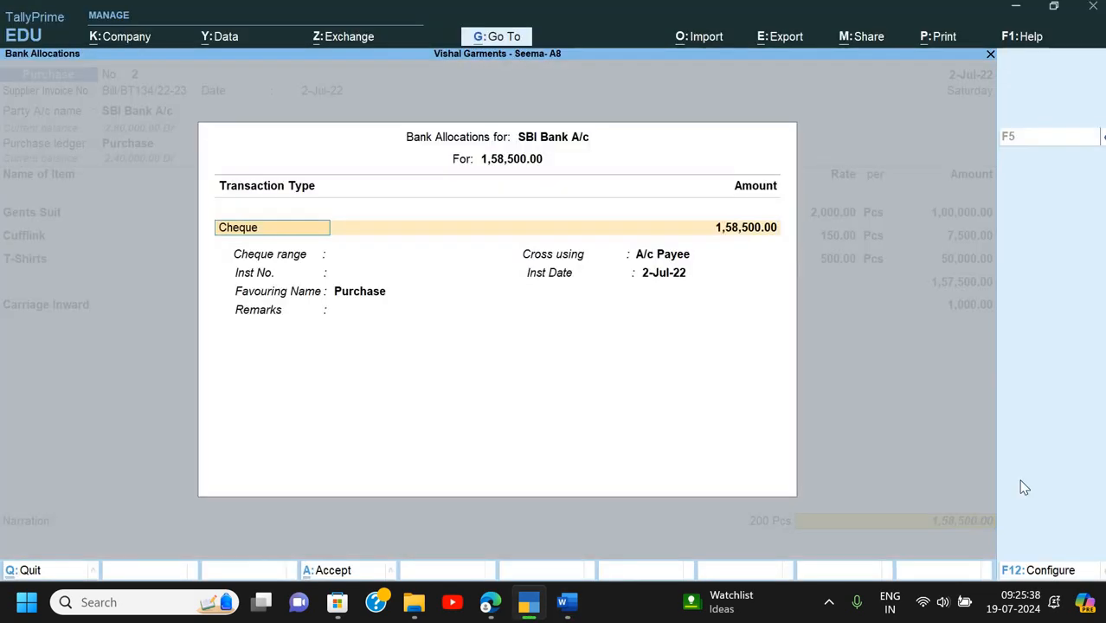
pyautogui.press('Return')
pyautogui.press('Return')
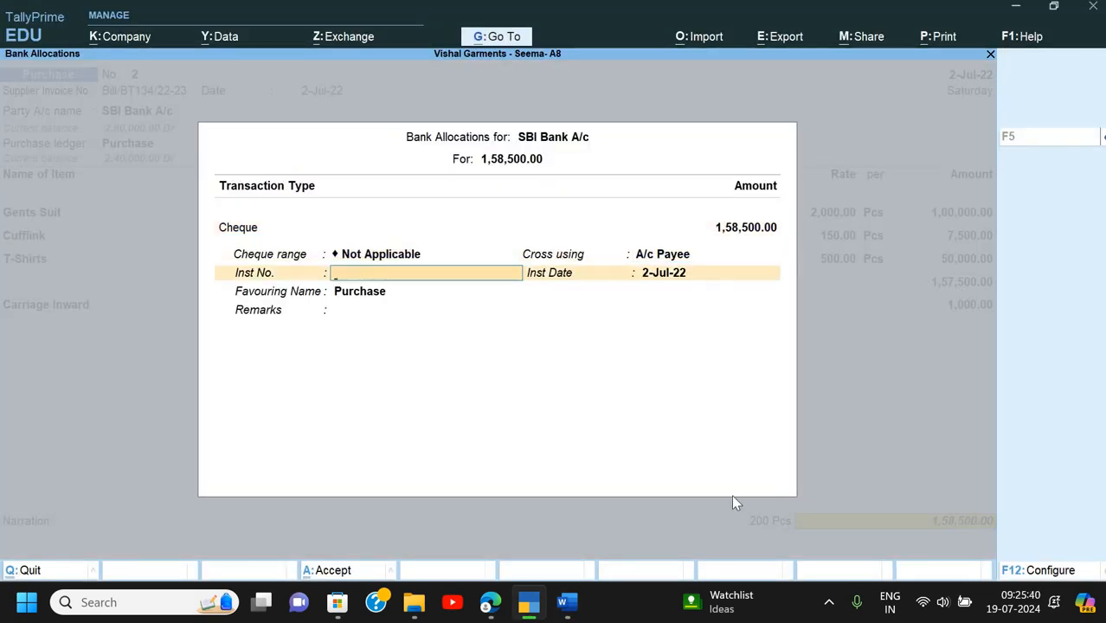
pyautogui.hotkey('alt', 'Tab')
pyautogui.scroll(5, 733, 503)
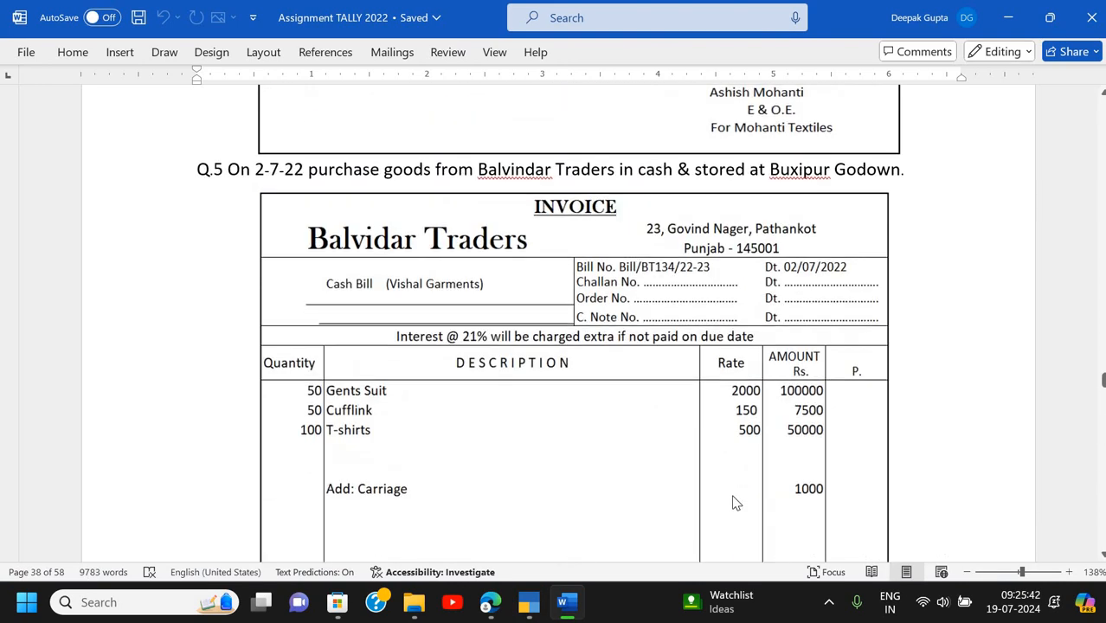
pyautogui.scroll(-9, 732, 503)
pyautogui.scroll(-3, 733, 495)
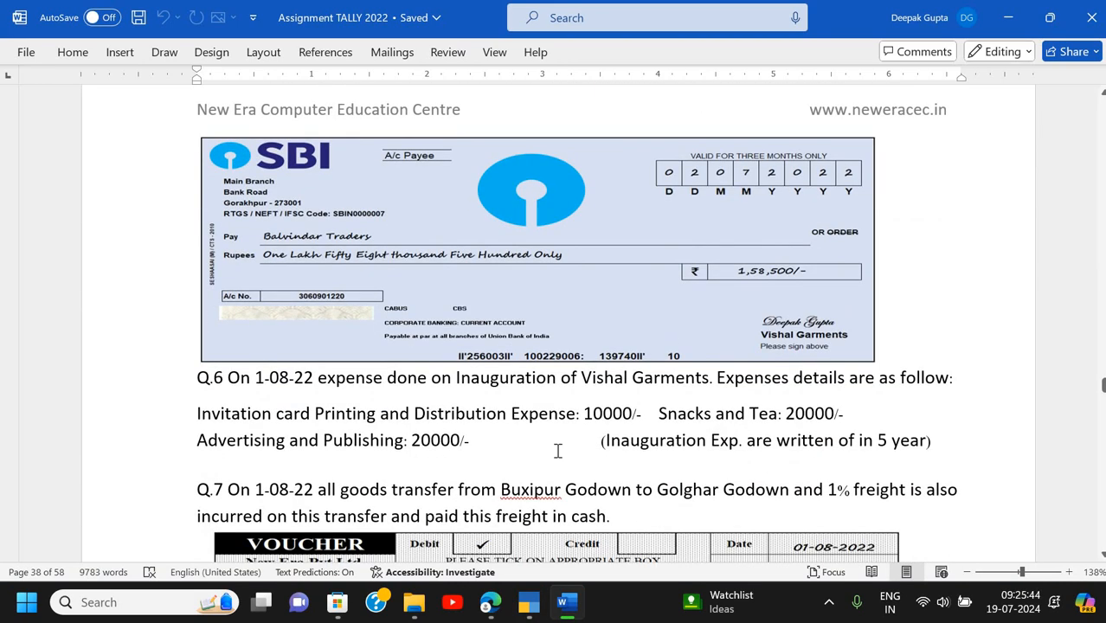
pyautogui.scroll(-3, 564, 291)
pyautogui.hotkey('alt', 'Tab')
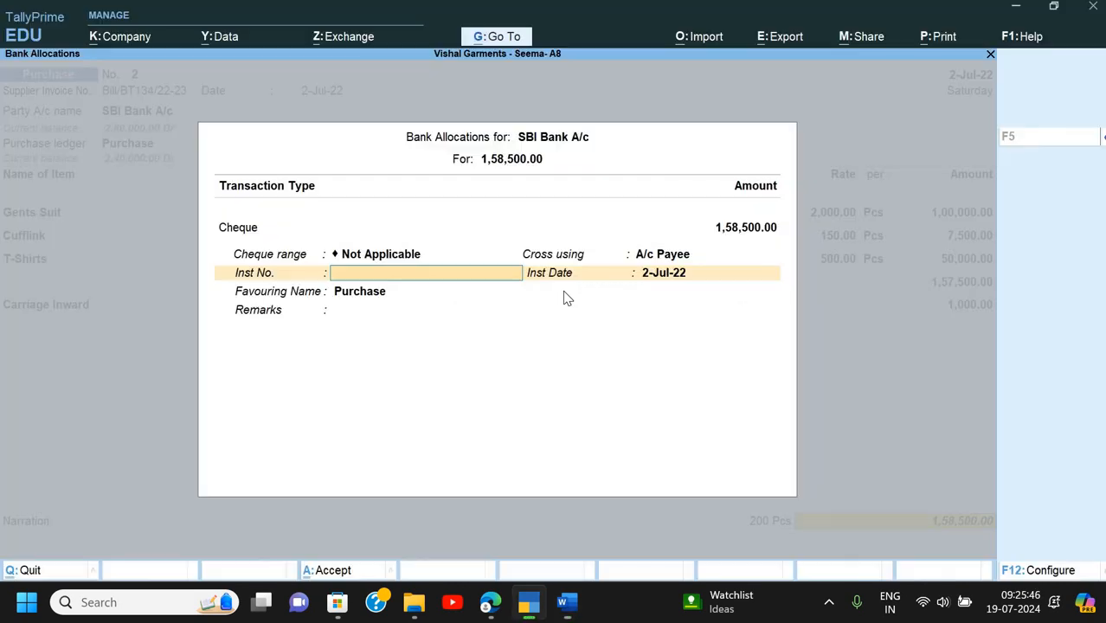
pyautogui.write('256003')
pyautogui.press('Return')
# - Accept the cheque date, enter the payee firm as the favouring name, and finish the bank details
pyautogui.hotkey('alt', 'Tab')
pyautogui.hotkey('alt', 'Tab')
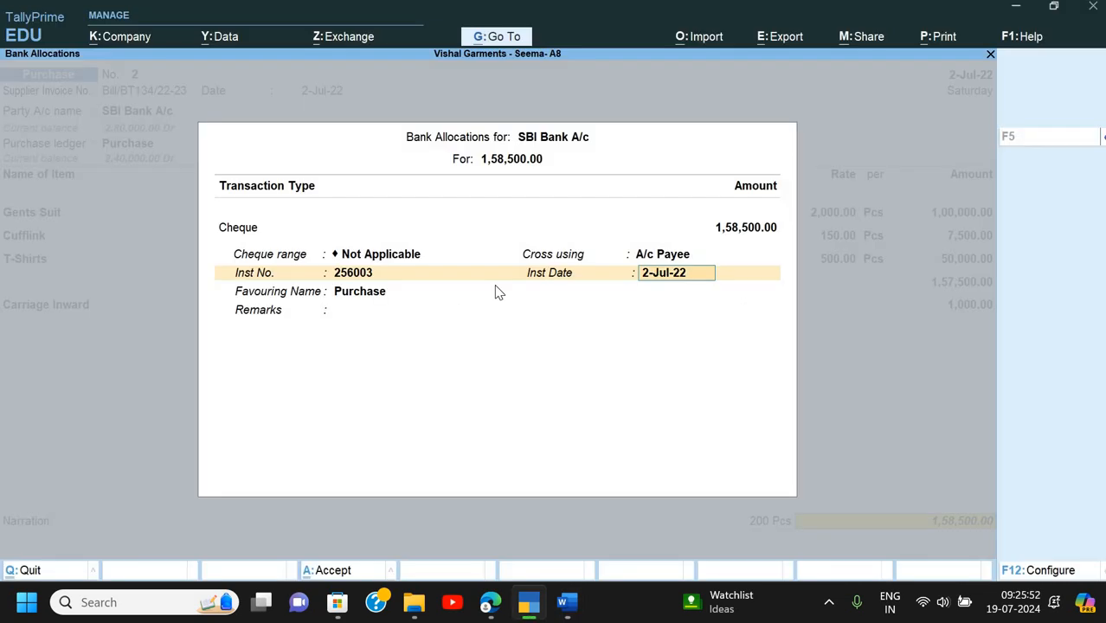
pyautogui.press('Return')
pyautogui.hotkey('alt', 'Tab')
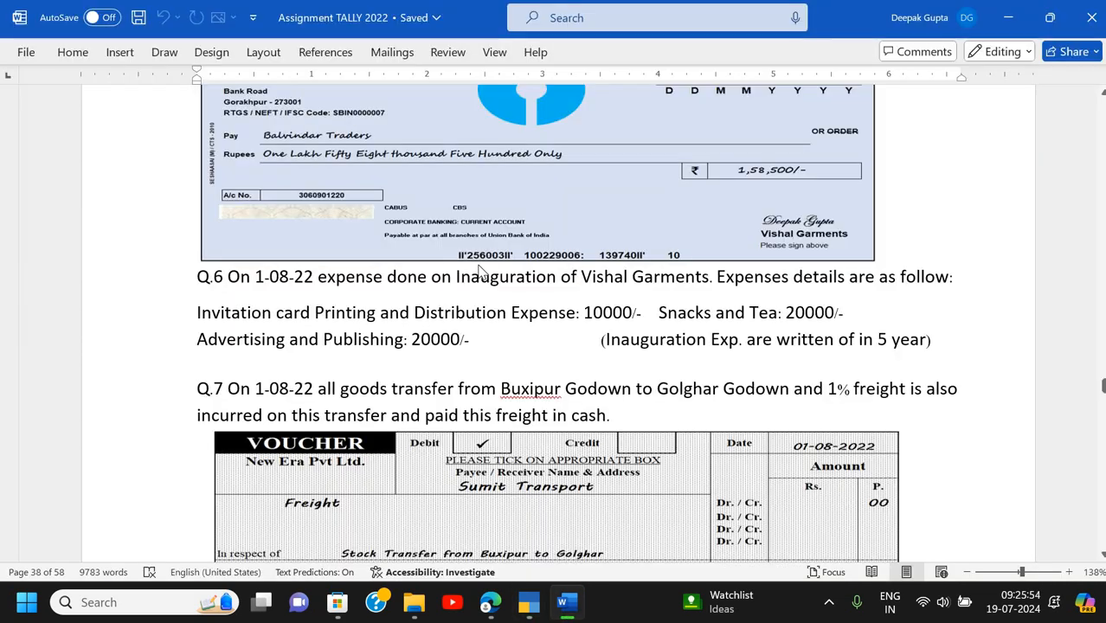
pyautogui.hotkey('alt', 'Tab')
pyautogui.hotkey('alt', 'Tab')
pyautogui.hotkey('alt', 'Tab')
pyautogui.write('Balvindra')
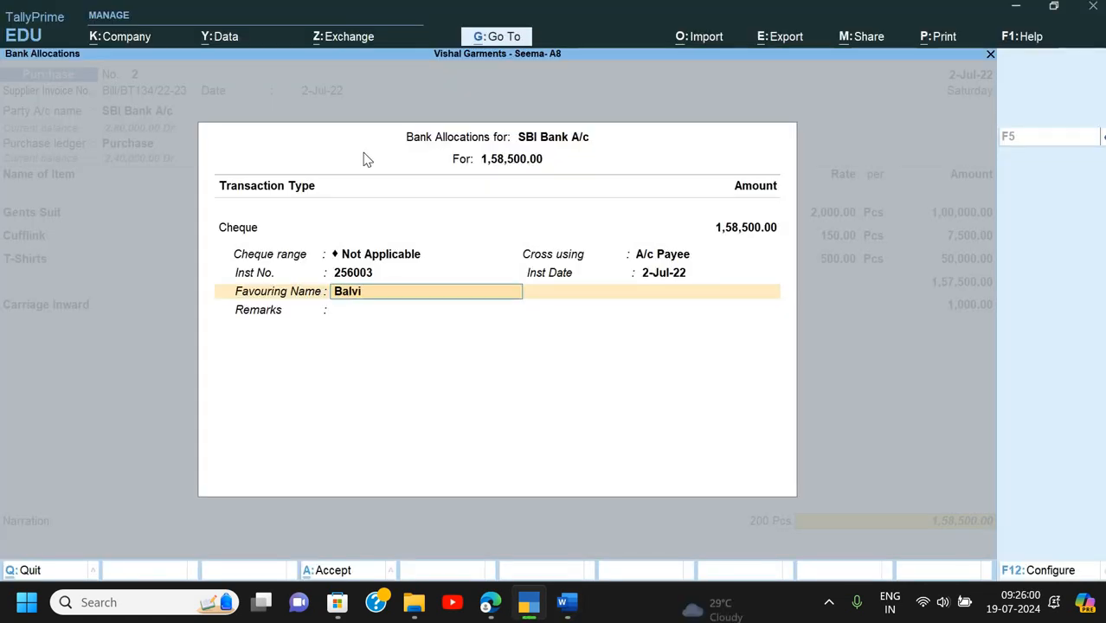
pyautogui.press('BackSpace')
pyautogui.press('BackSpace')
pyautogui.press('BackSpace')
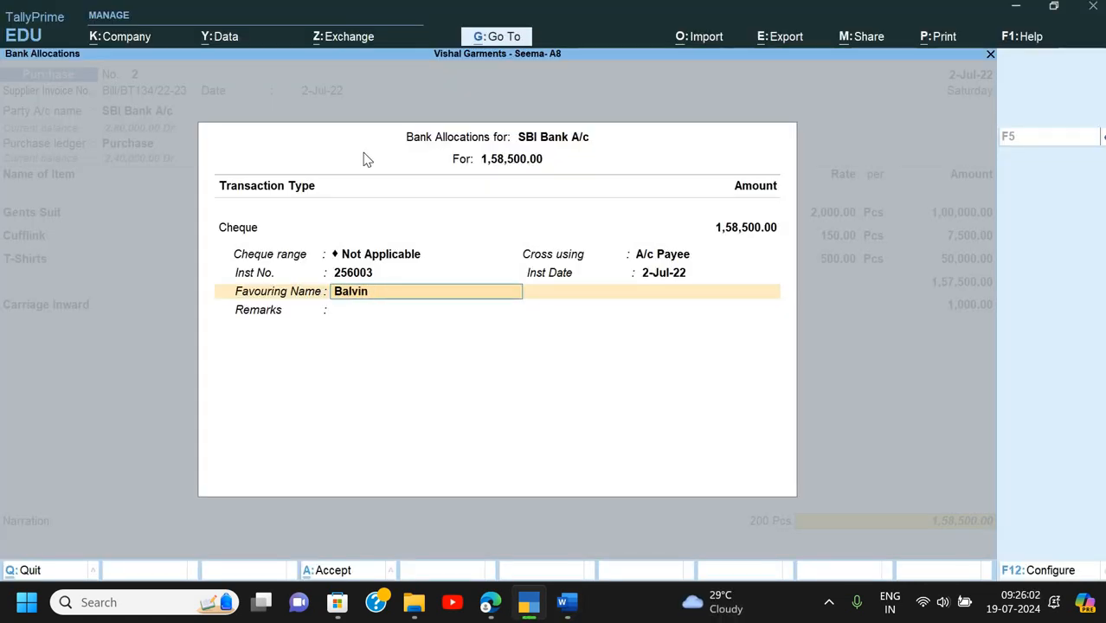
pyautogui.write('dar Traders')
pyautogui.press('Return')
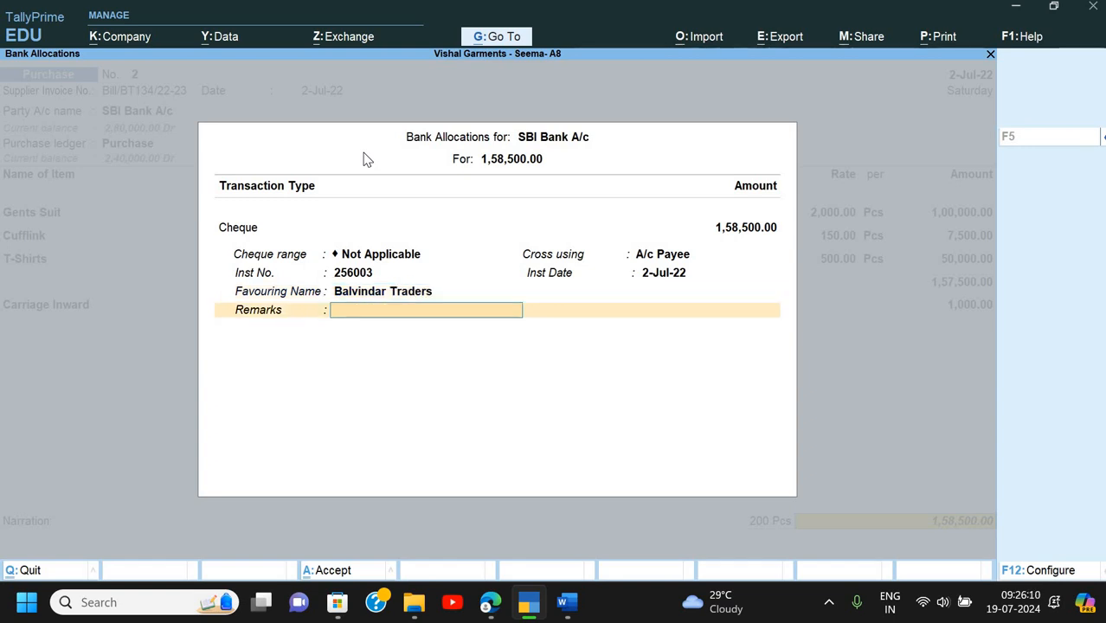
pyautogui.press('Return')
# - Add the narration 'Being goods purchase', save the voucher, then leave the new purchase voucher screen
pyautogui.write('Bein')
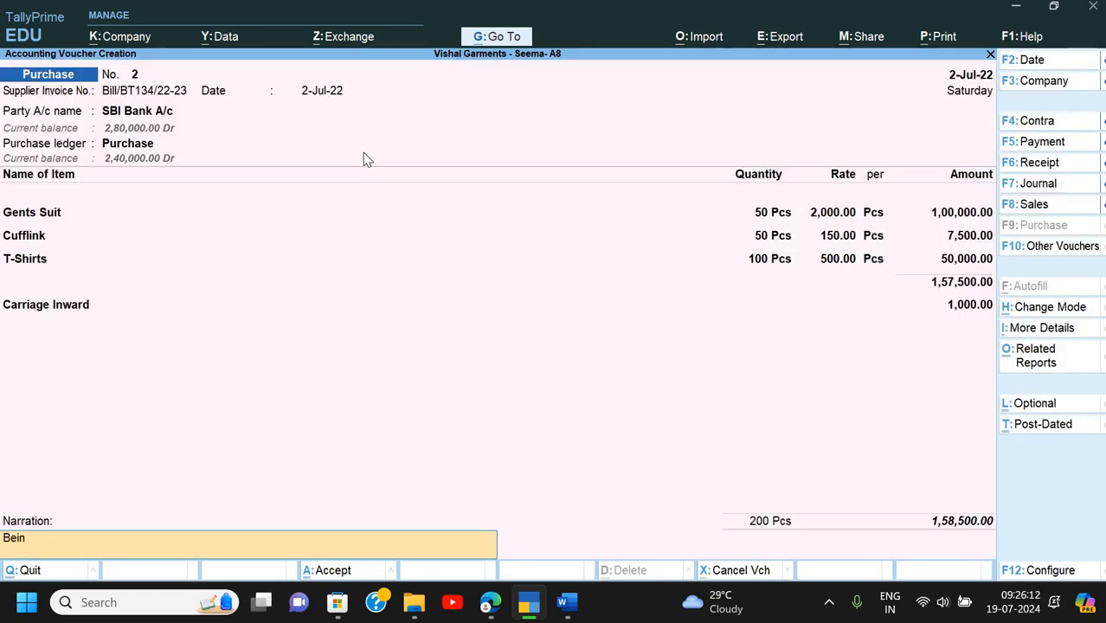
pyautogui.write('g goods purchase')
pyautogui.press('Return')
pyautogui.press('Return')
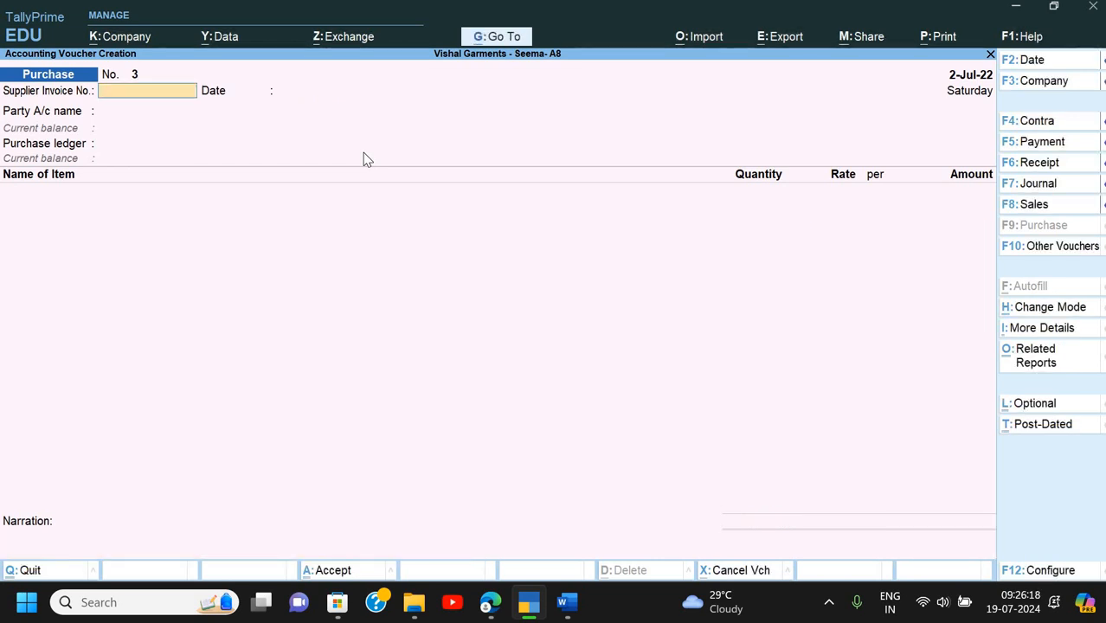
pyautogui.hotkey('alt', 'Tab')
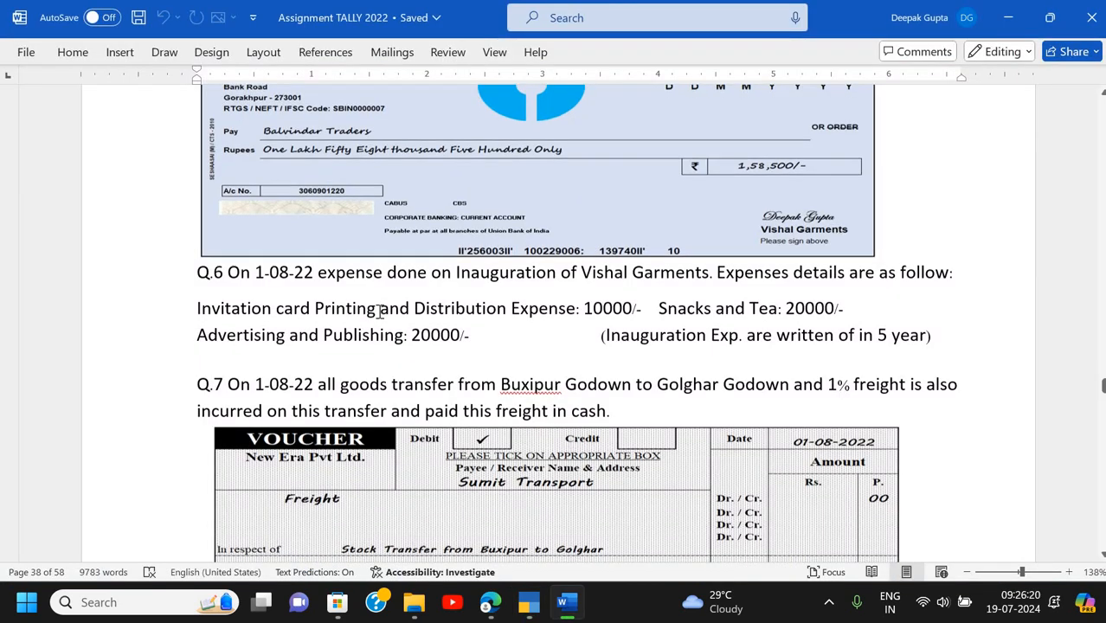
pyautogui.scroll(-1, 386, 312)
pyautogui.scroll(1, 408, 286)
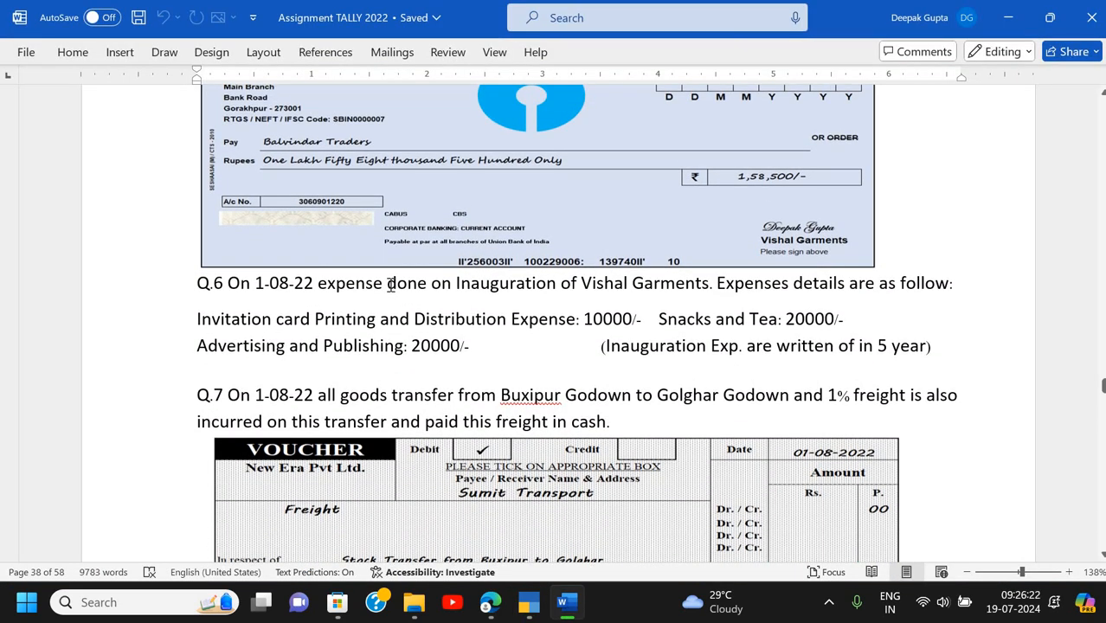
pyautogui.hotkey('alt', 'Tab')
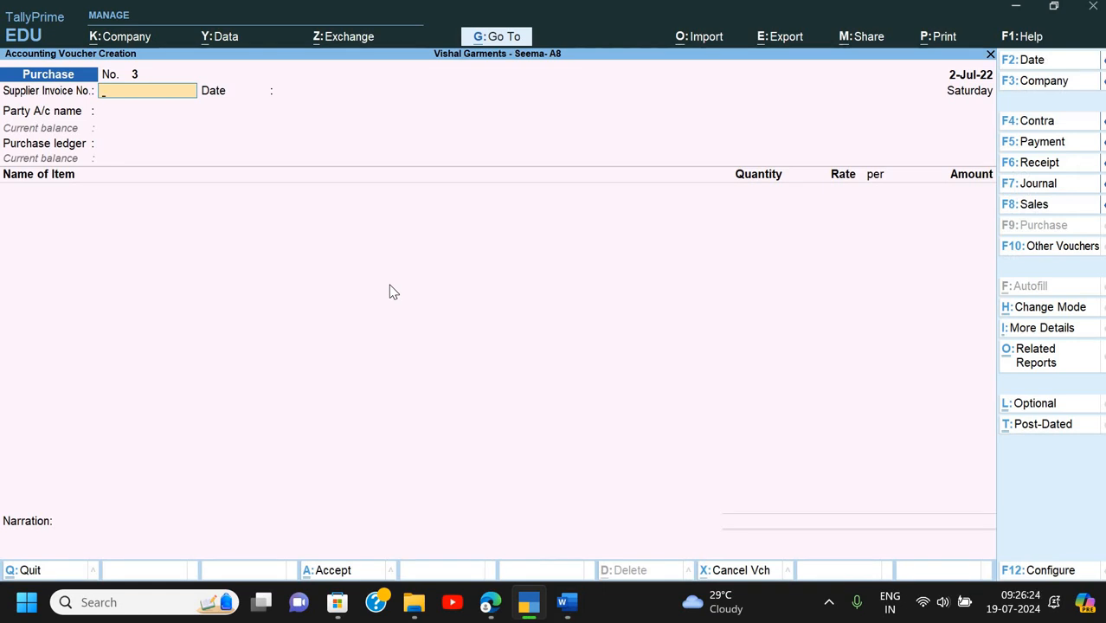
pyautogui.press('Escape')
# - Discard the purchase voucher, check the Purchase row in Profit & Loss A/c, and scroll the assignment to Q.6
pyautogui.press('y')
pyautogui.press('p')
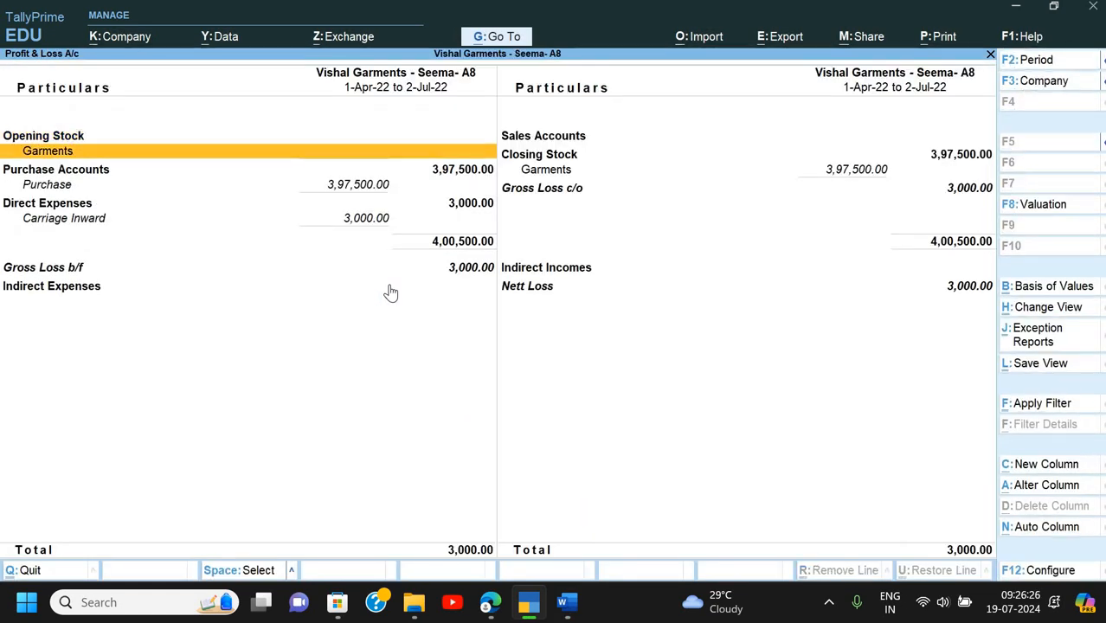
pyautogui.press('Down')
pyautogui.press('Down')
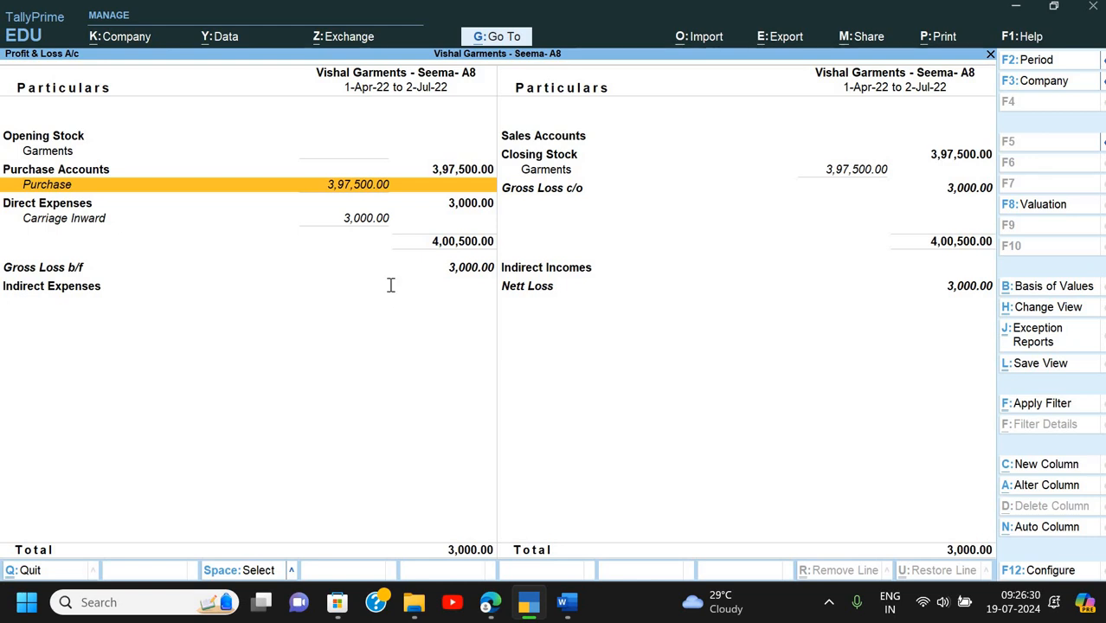
pyautogui.hotkey('alt', 'Tab')
pyautogui.scroll(-4, 242, 322)
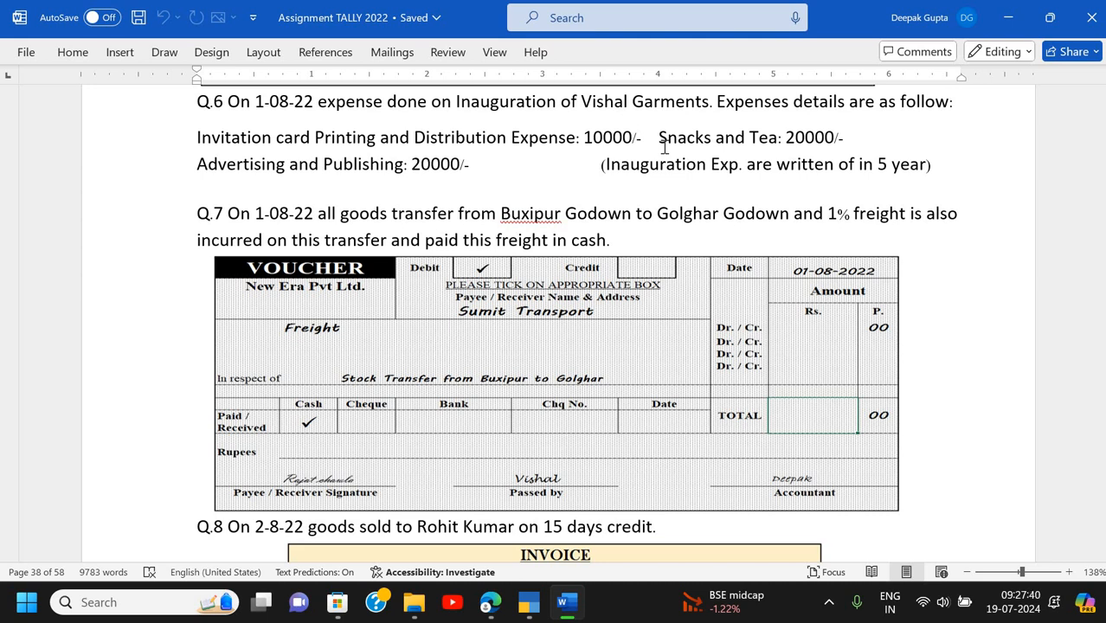
pyautogui.click(457, 130)
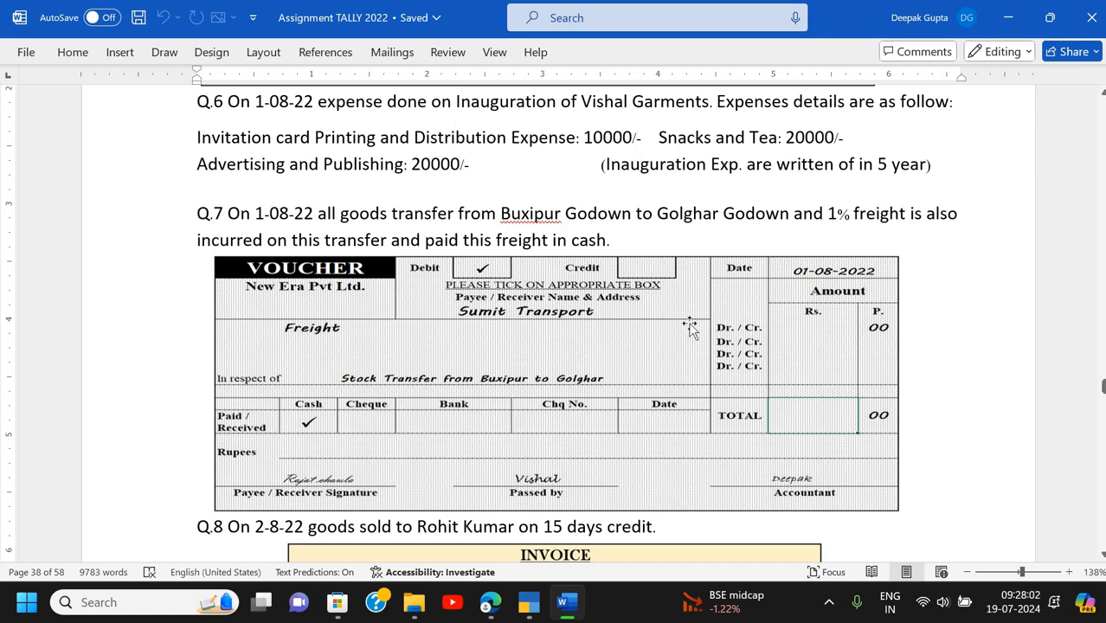
# - Launch Excel from the Run box and create a maximized blank workbook, Book1
pyautogui.press('super+r')
pyautogui.write('ex')
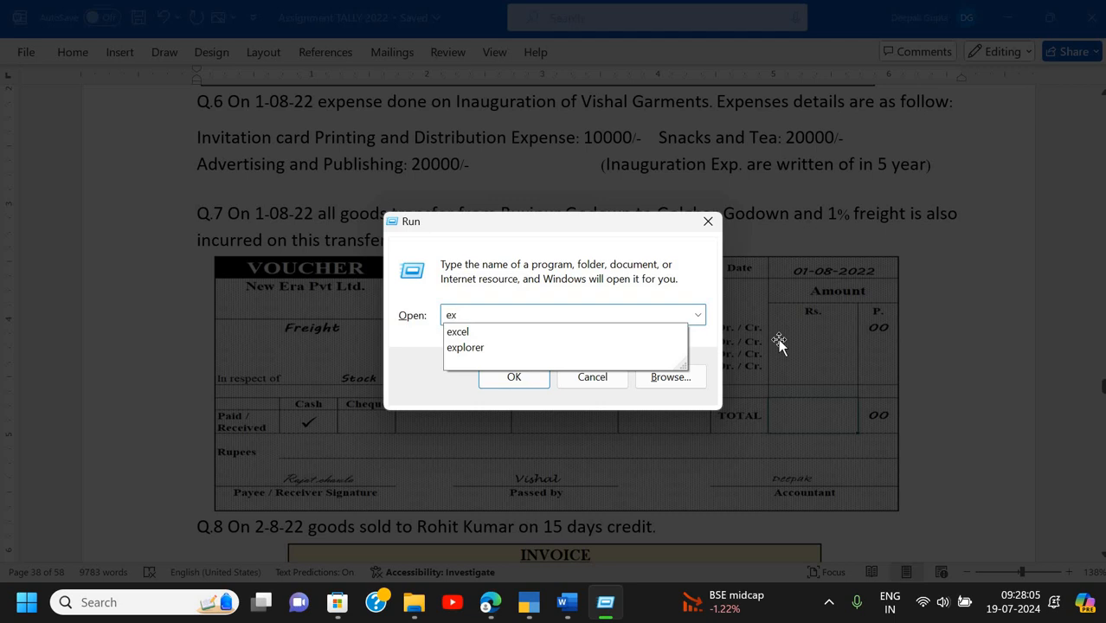
pyautogui.press('Down')
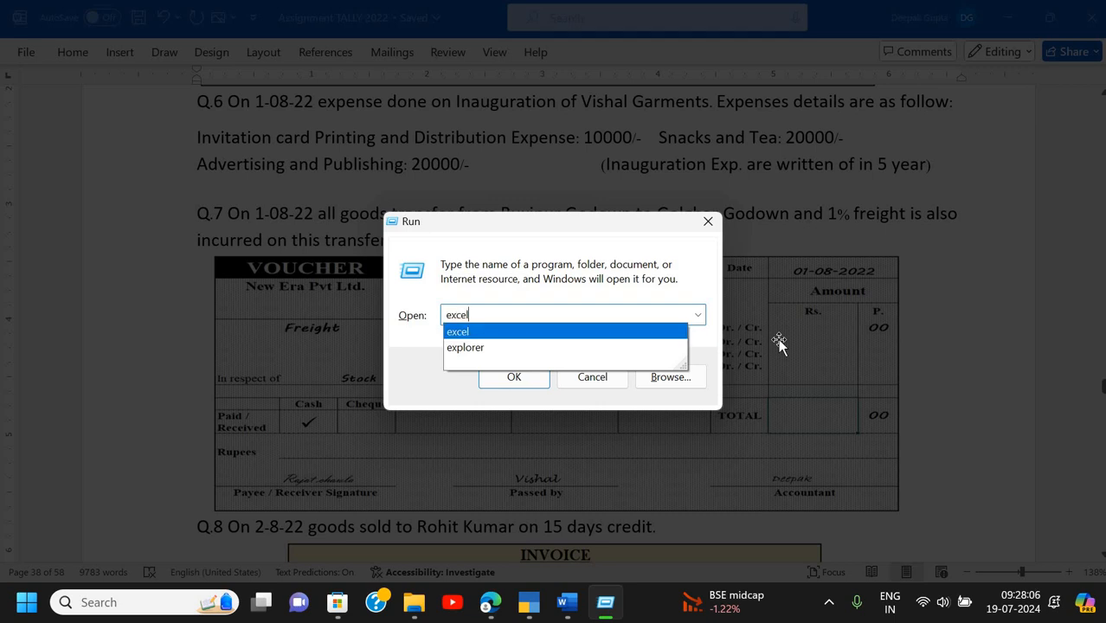
pyautogui.press('Return')
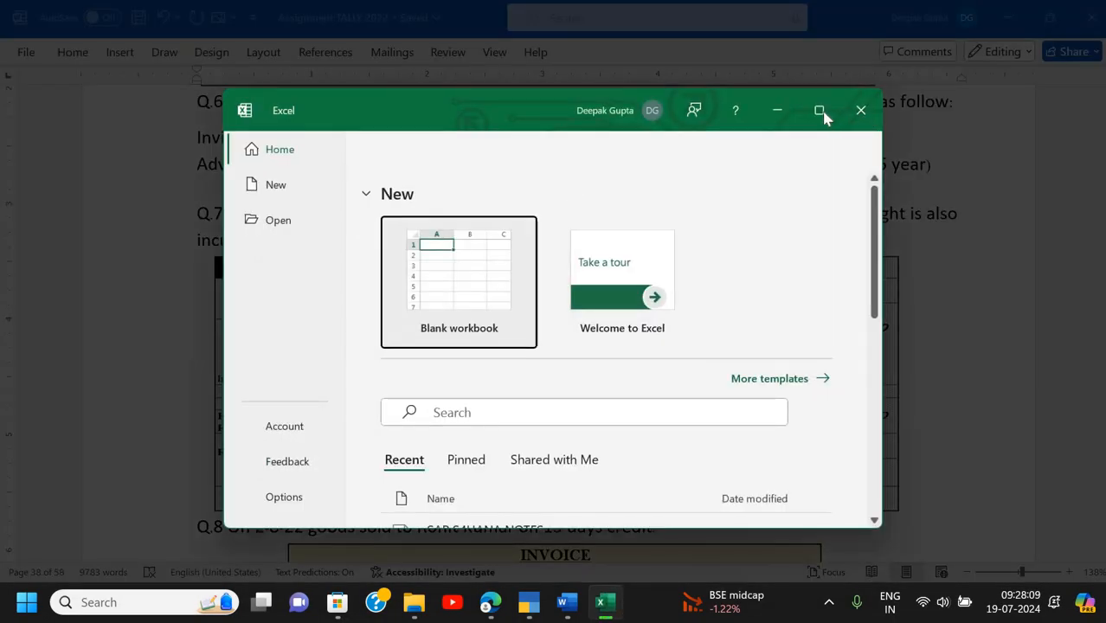
pyautogui.click(823, 113)
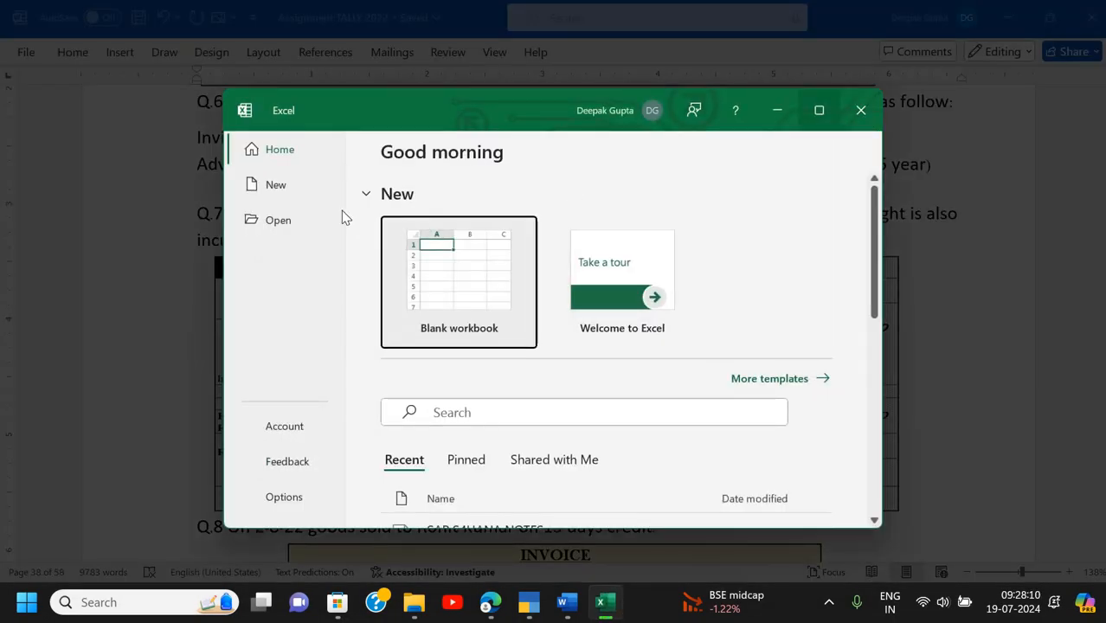
pyautogui.click(240, 191)
pyautogui.scroll(5, 546, 244)
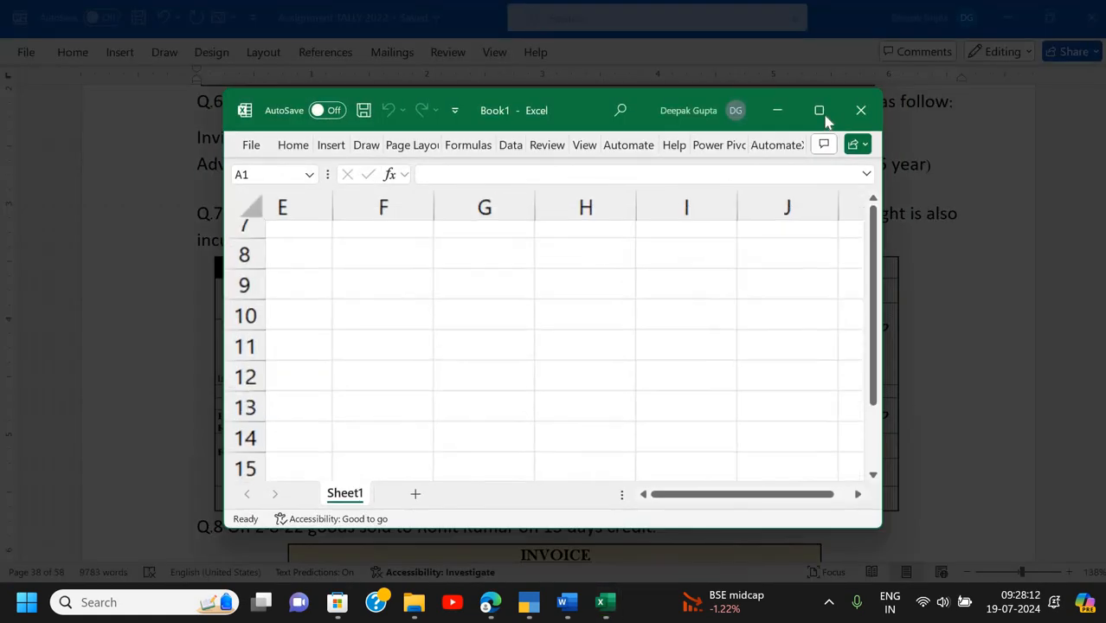
pyautogui.click(825, 115)
pyautogui.scroll(2, 517, 252)
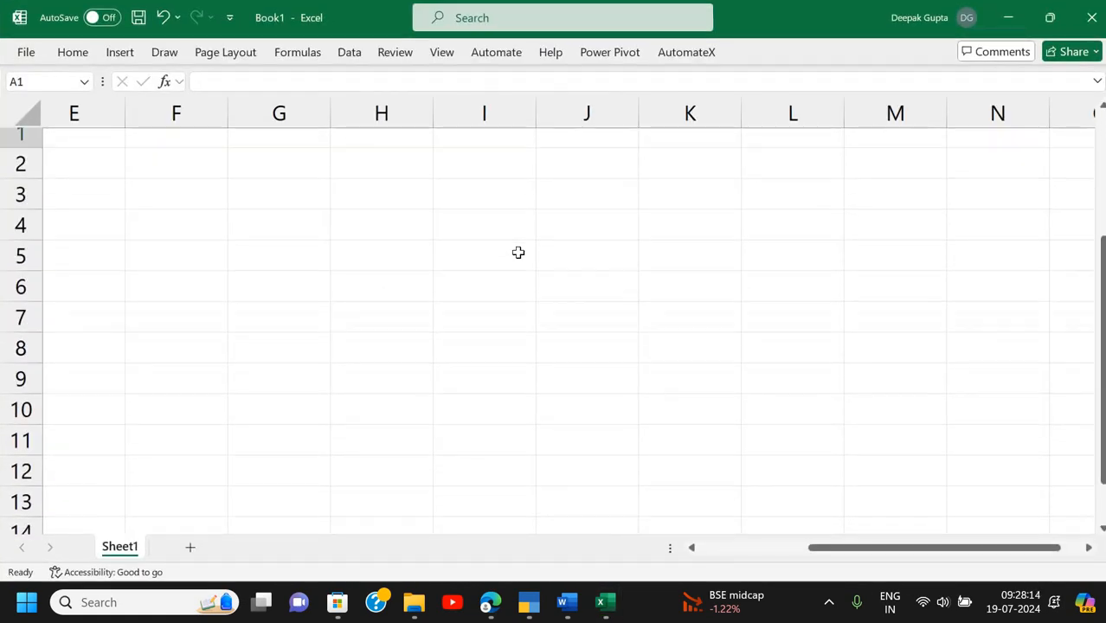
pyautogui.hscroll(-3, 518, 252)
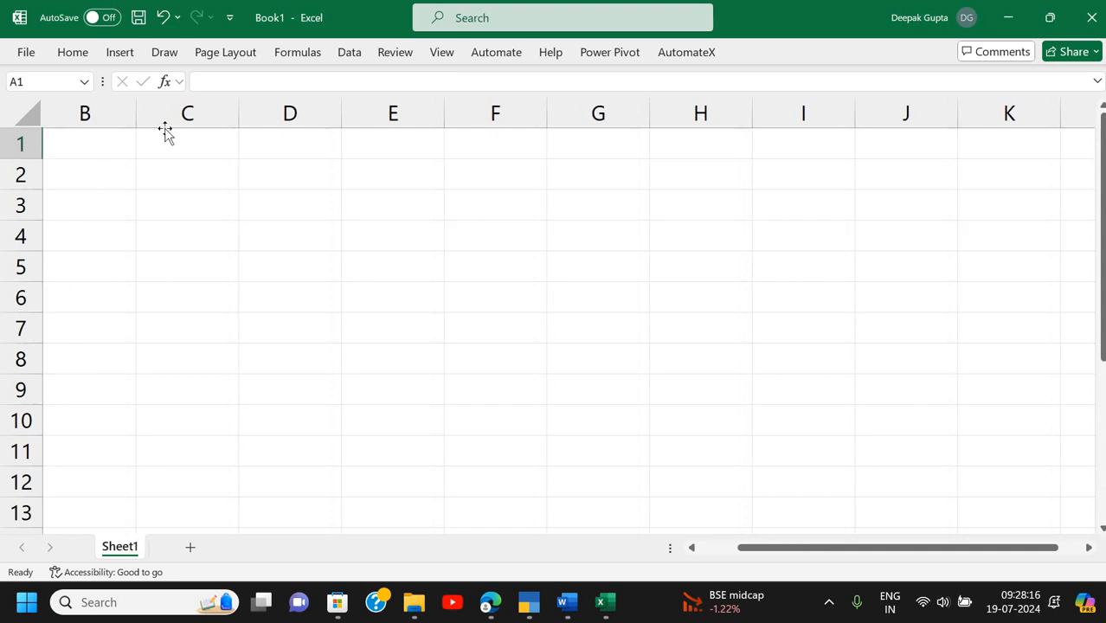
# - Enter 'Inaugration exp.' in C1 and 50000 in E1
pyautogui.click(166, 135)
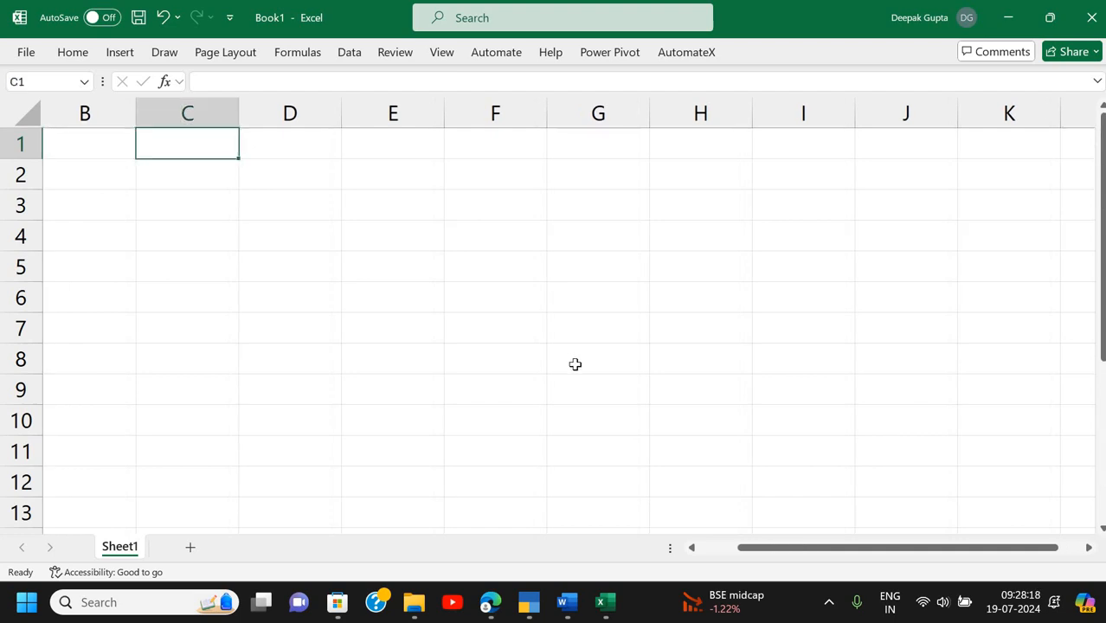
pyautogui.write('Inaugra')
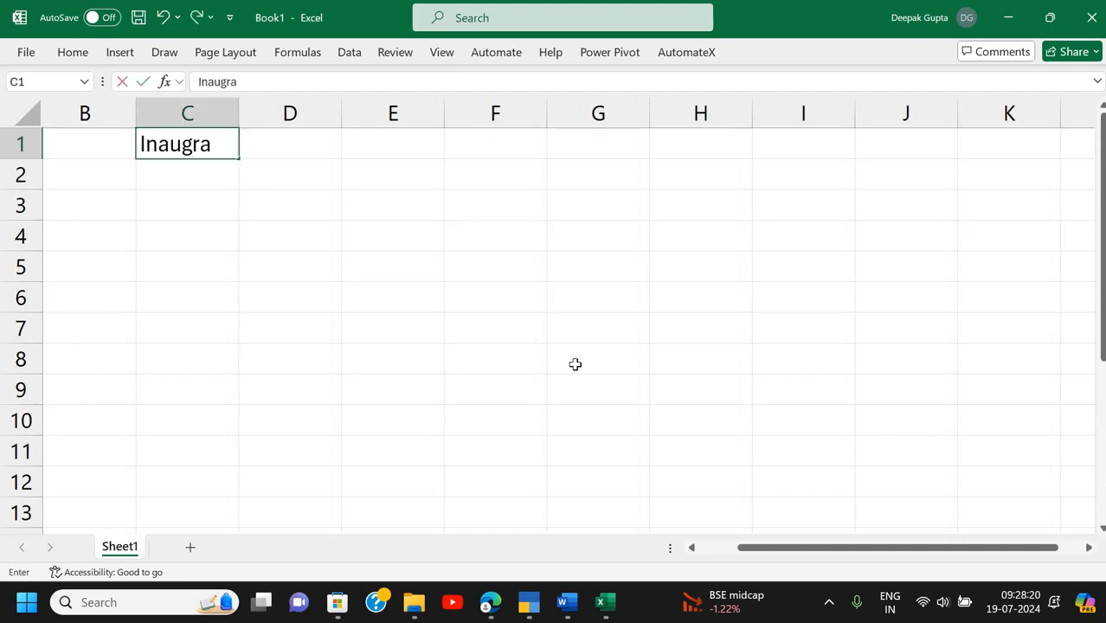
pyautogui.write('tion exp.')
pyautogui.press('Return')
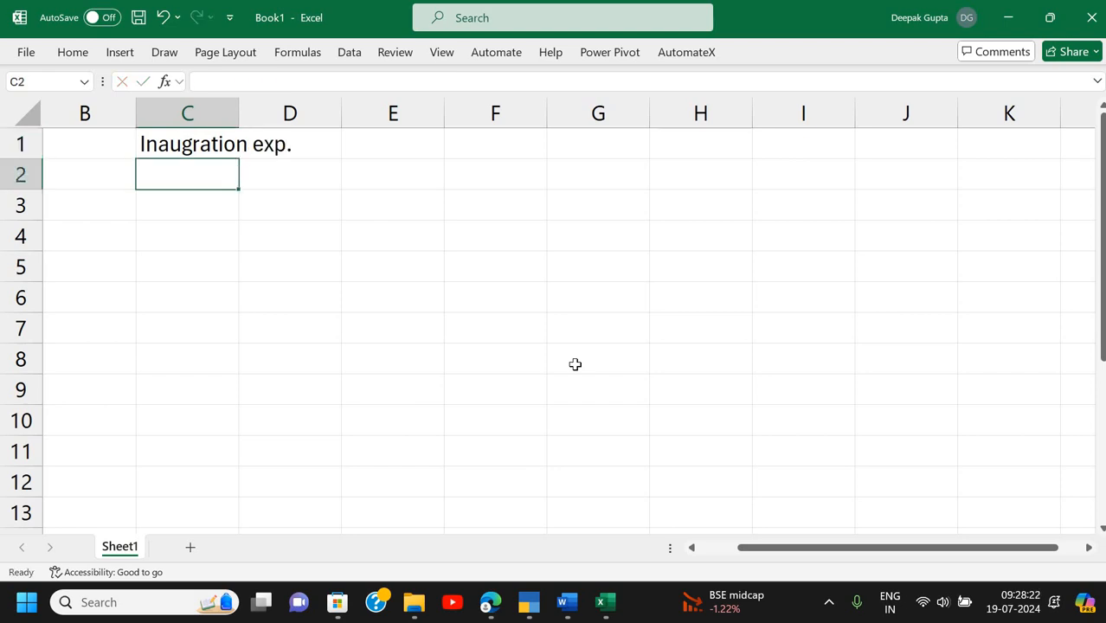
pyautogui.press('Up')
pyautogui.press('Right')
pyautogui.press('Right')
pyautogui.write('50000')
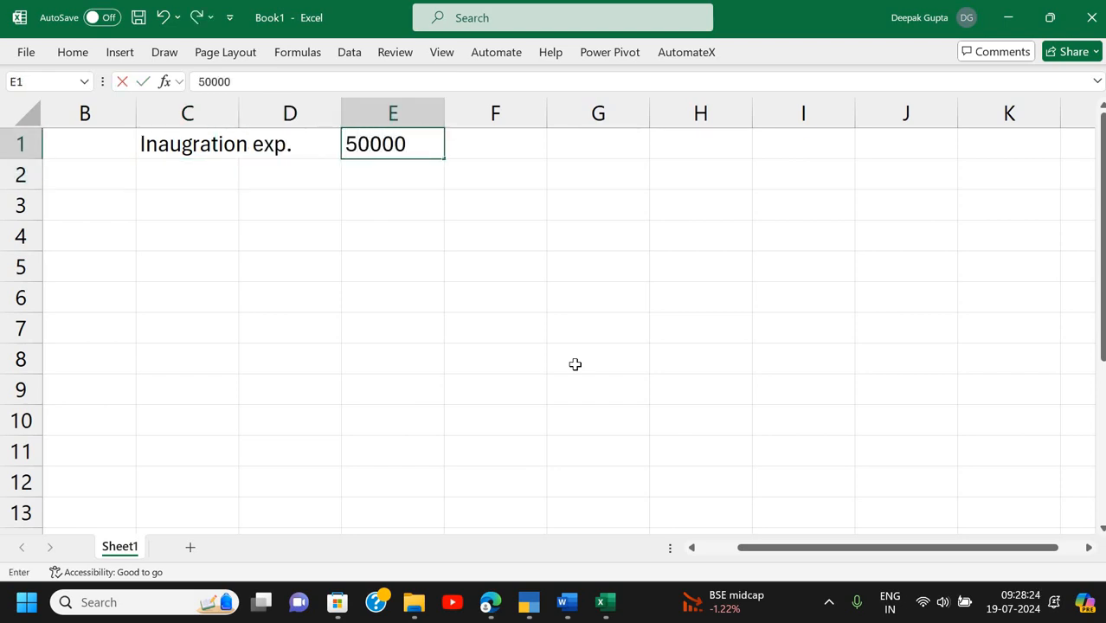
pyautogui.write('0')
pyautogui.press('BackSpace')
pyautogui.press('Return')
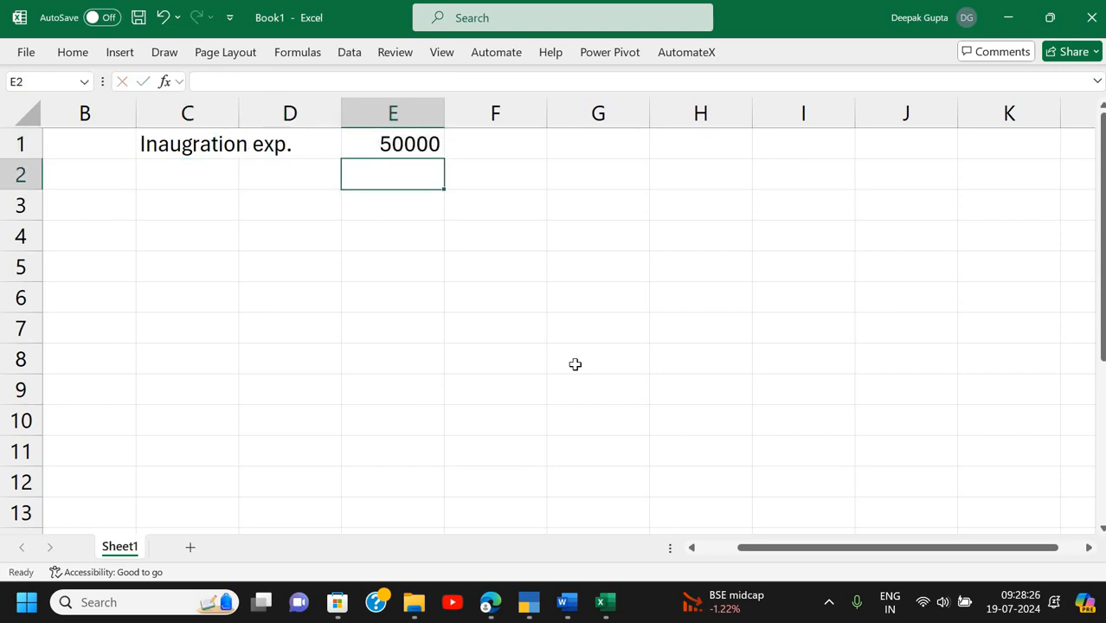
# - Underline 50000 in E1 and enter '5year' right-aligned in E2
pyautogui.press('Left')
pyautogui.press('Right')
pyautogui.press('Up')
pyautogui.hotkey('ctrl', 'u')
pyautogui.press('Down')
pyautogui.write('5year')
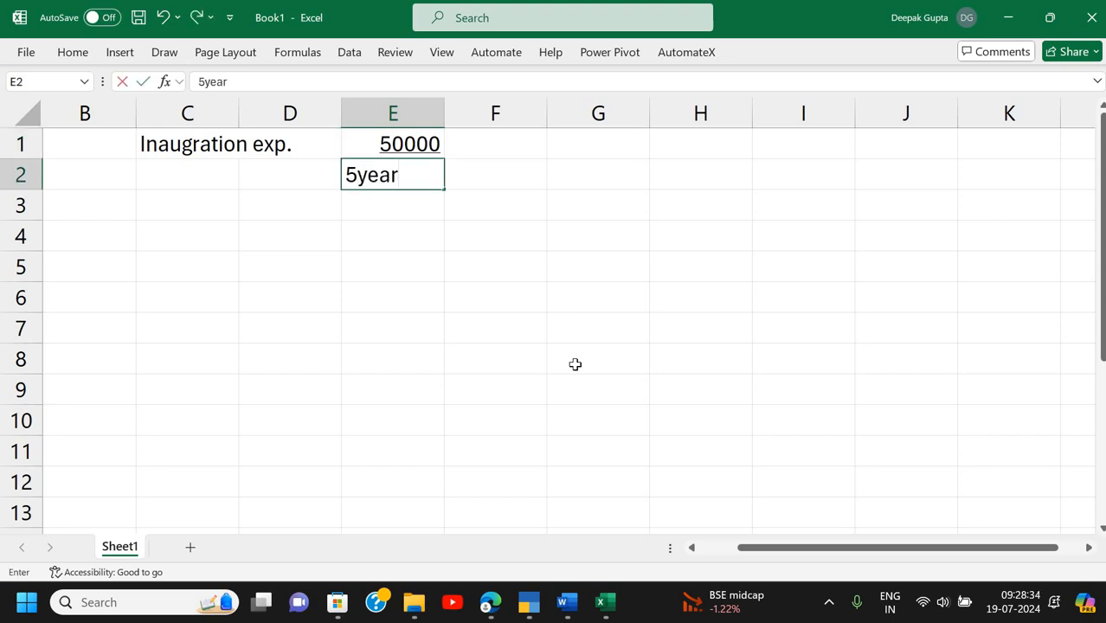
pyautogui.press('Return')
pyautogui.press('Up')
pyautogui.click(80, 54)
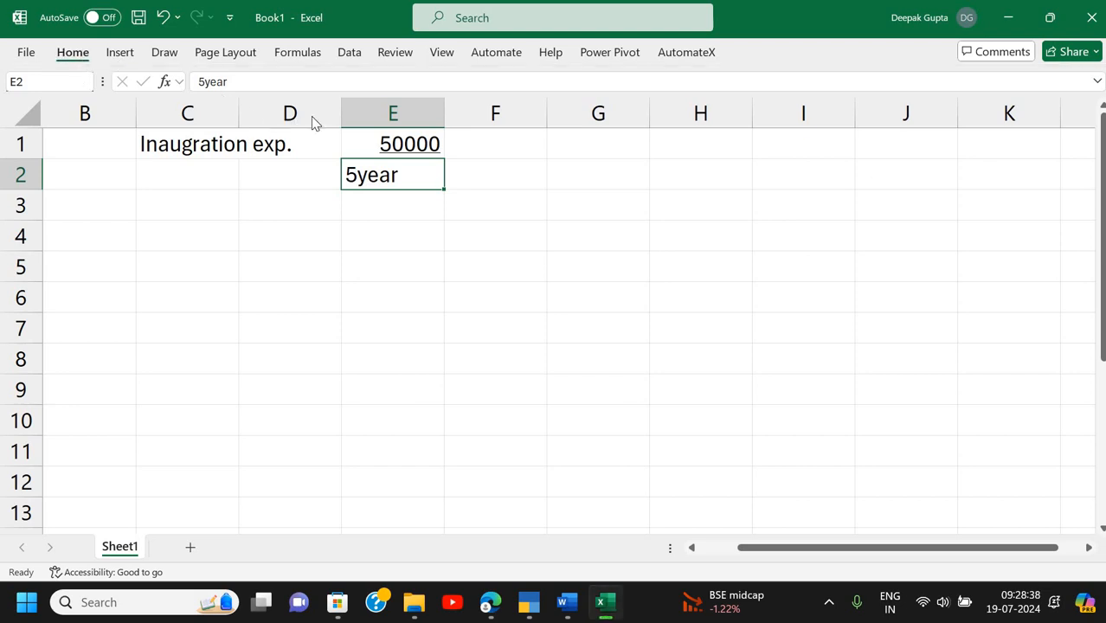
pyautogui.click(362, 113)
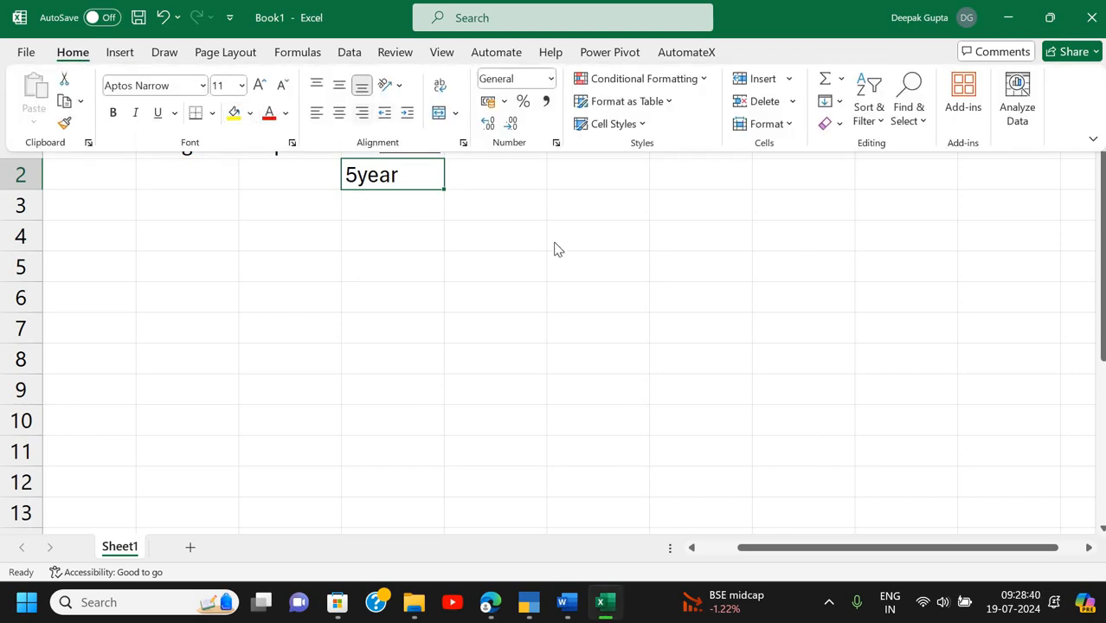
pyautogui.click(564, 154)
pyautogui.click(565, 152)
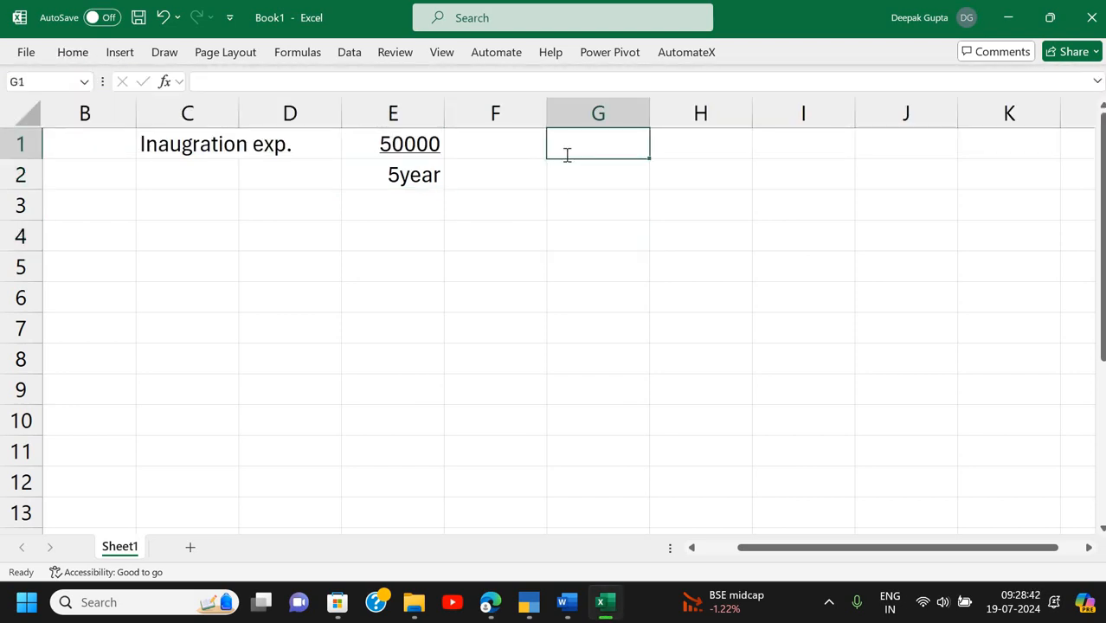
# - Enter the formula =E1/5 in G1 to show the 10000 yearly write-off
pyautogui.write('=')
pyautogui.press('Left')
pyautogui.press('Left')
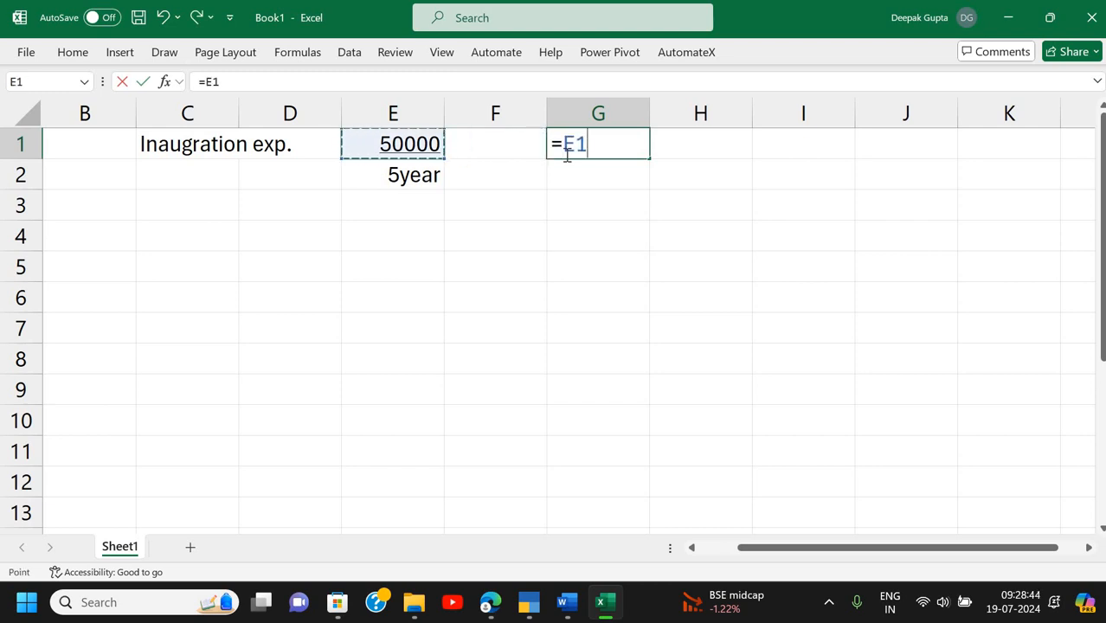
pyautogui.write('.')
pyautogui.press('BackSpace')
pyautogui.write('/5')
pyautogui.press('Return')
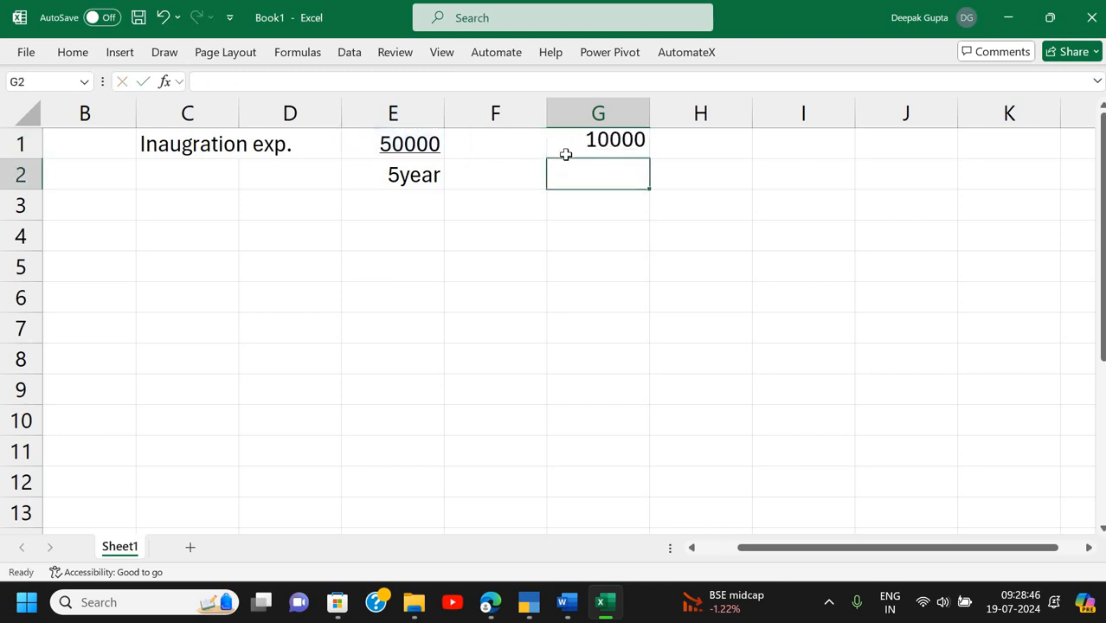
pyautogui.click(565, 154)
# - Number years 1 and 2 in C4 and C6, clearing a stray 2 from C5
pyautogui.press('Down')
pyautogui.press('Down')
pyautogui.press('Down')
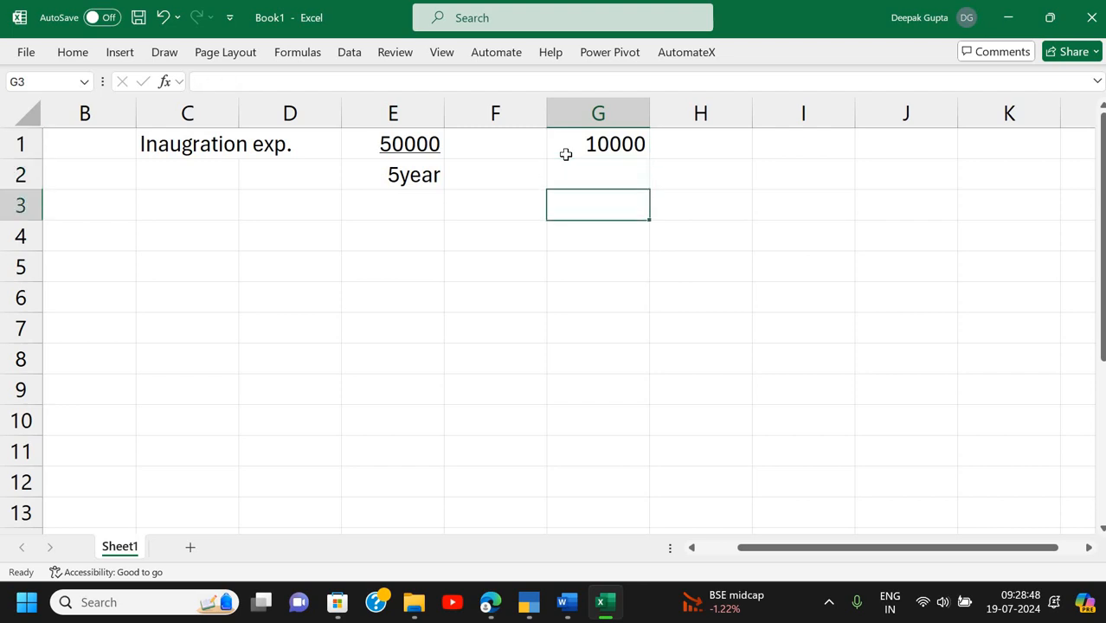
pyautogui.press('Left')
pyautogui.press('Left')
pyautogui.press('Left')
pyautogui.press('Left')
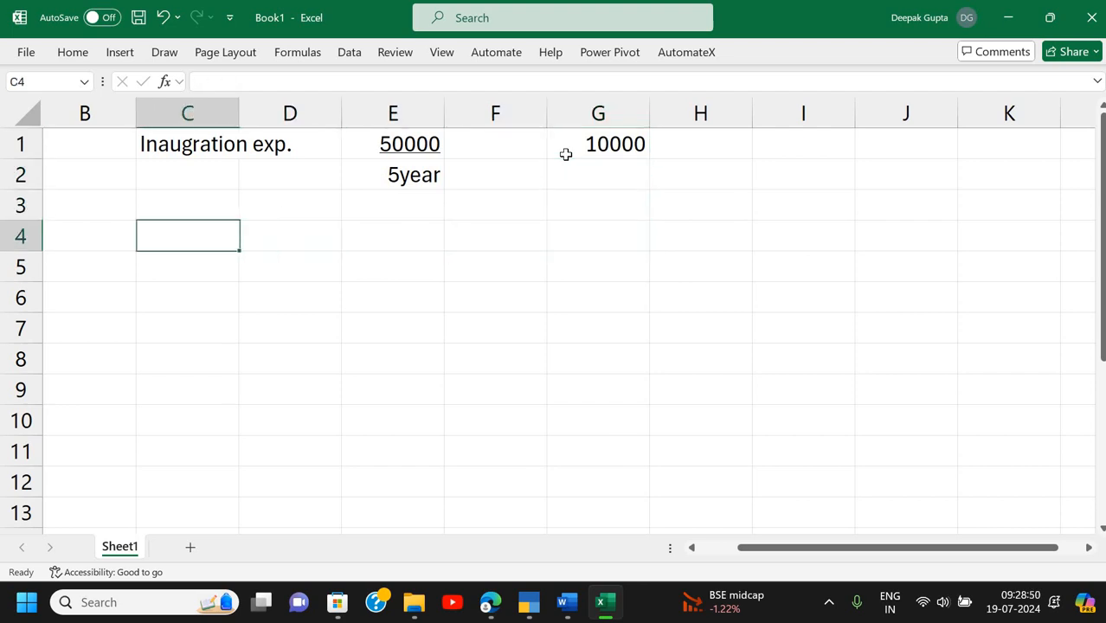
pyautogui.write('1')
pyautogui.press('Return')
pyautogui.write('2')
pyautogui.press('Return')
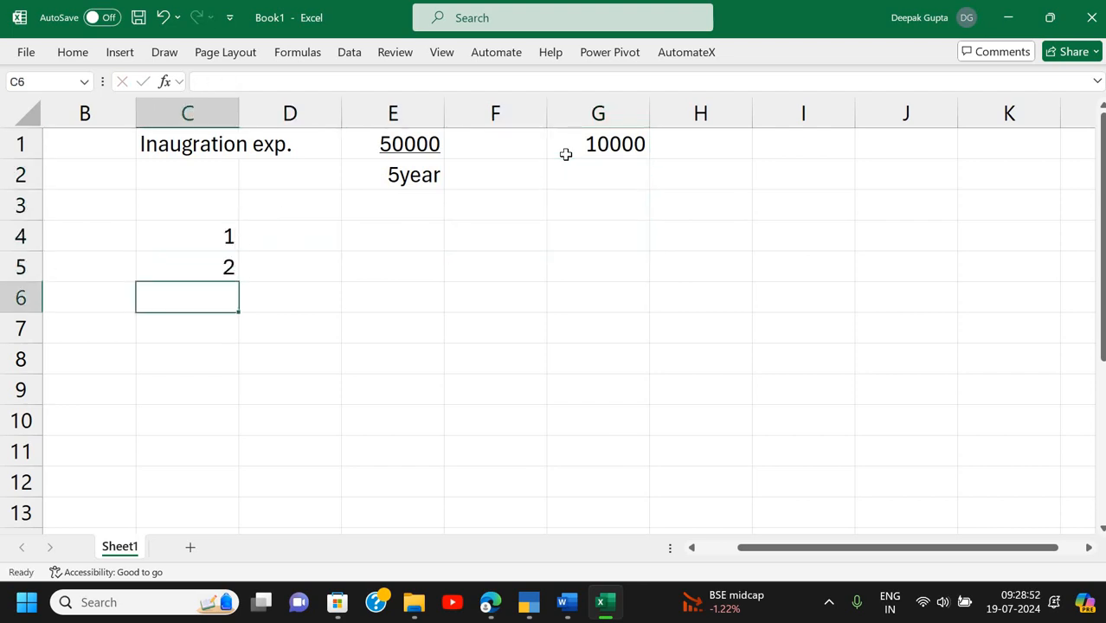
pyautogui.press('Up')
pyautogui.press('Delete')
pyautogui.press('Down')
pyautogui.write('2')
pyautogui.press('Return')
# - Enter years 3, 4 and 5 in C8, C10 and C12
pyautogui.press('Return')
pyautogui.write('3')
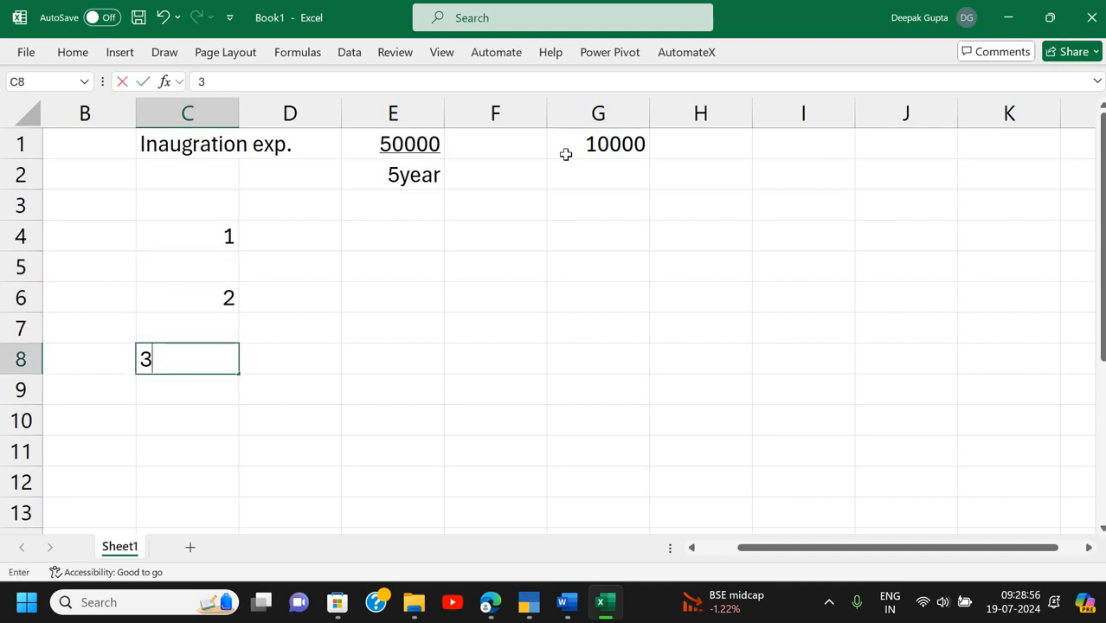
pyautogui.press('Return')
pyautogui.press('Return')
pyautogui.write('5')
pyautogui.press('BackSpace')
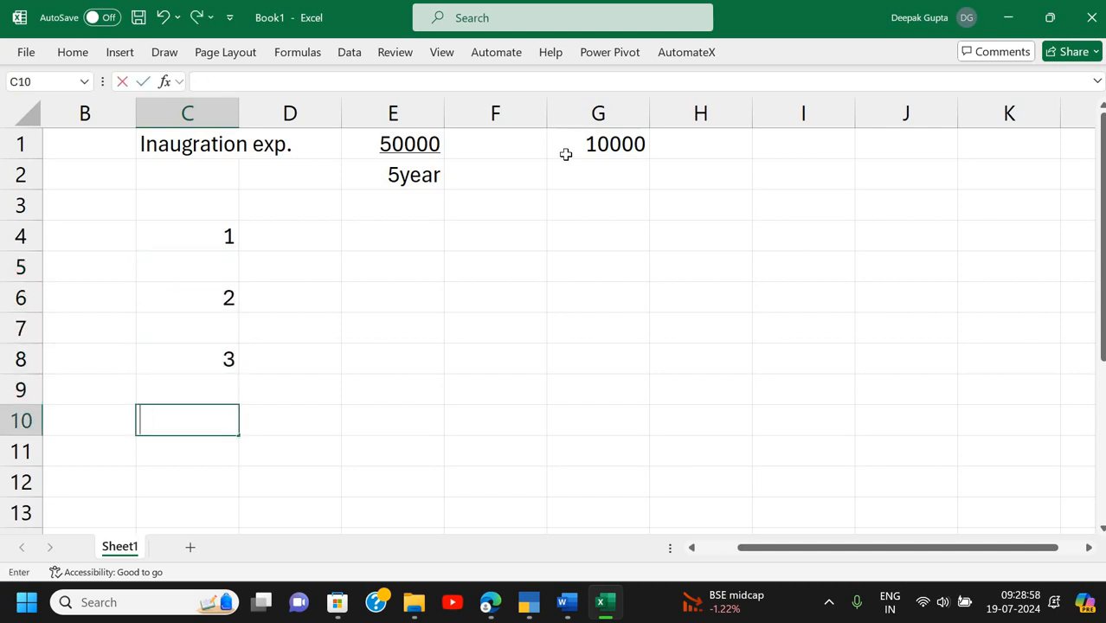
pyautogui.write('4')
pyautogui.press('Return')
pyautogui.press('Return')
pyautogui.write('5')
pyautogui.press('Return')
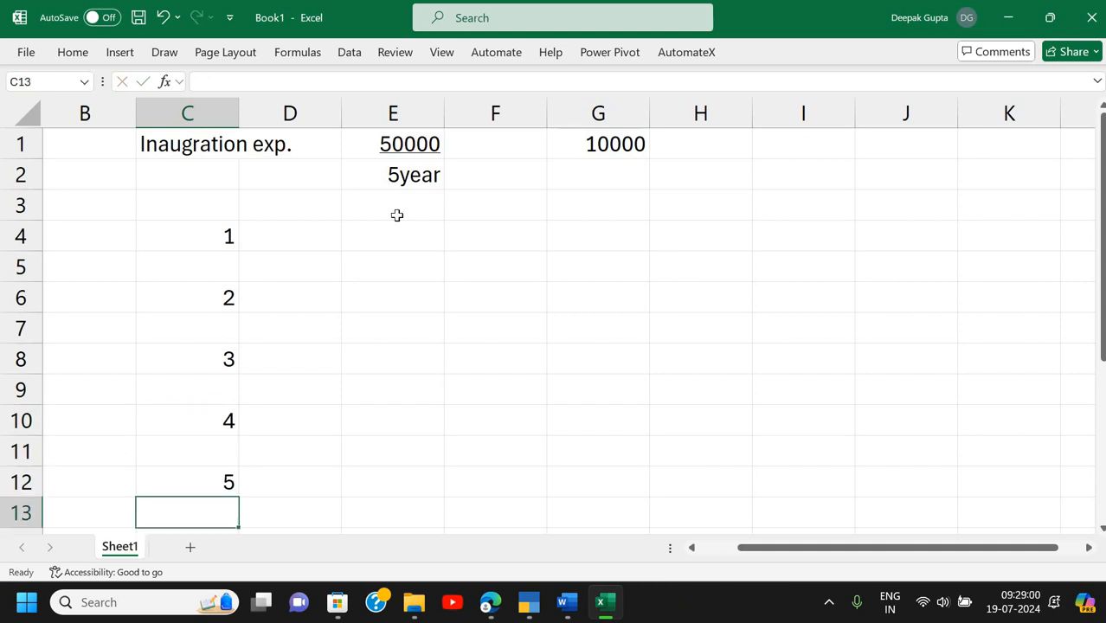
pyautogui.click(391, 233)
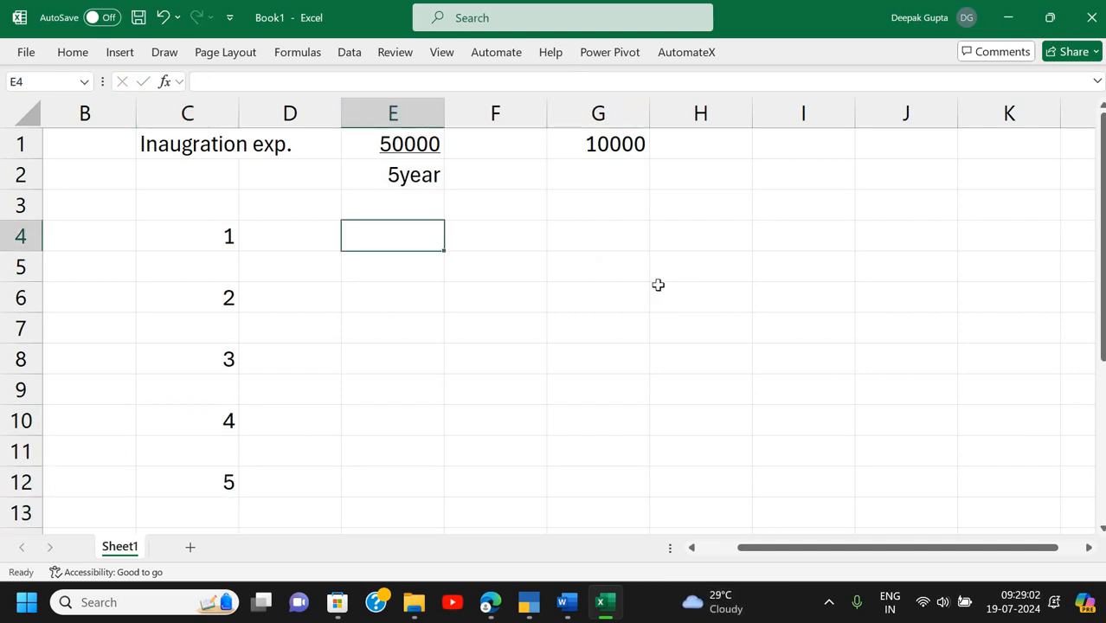
# - Enter 'P/L A/c' in E3 and 'Expense' in E4
pyautogui.press('Up')
pyautogui.write('P')
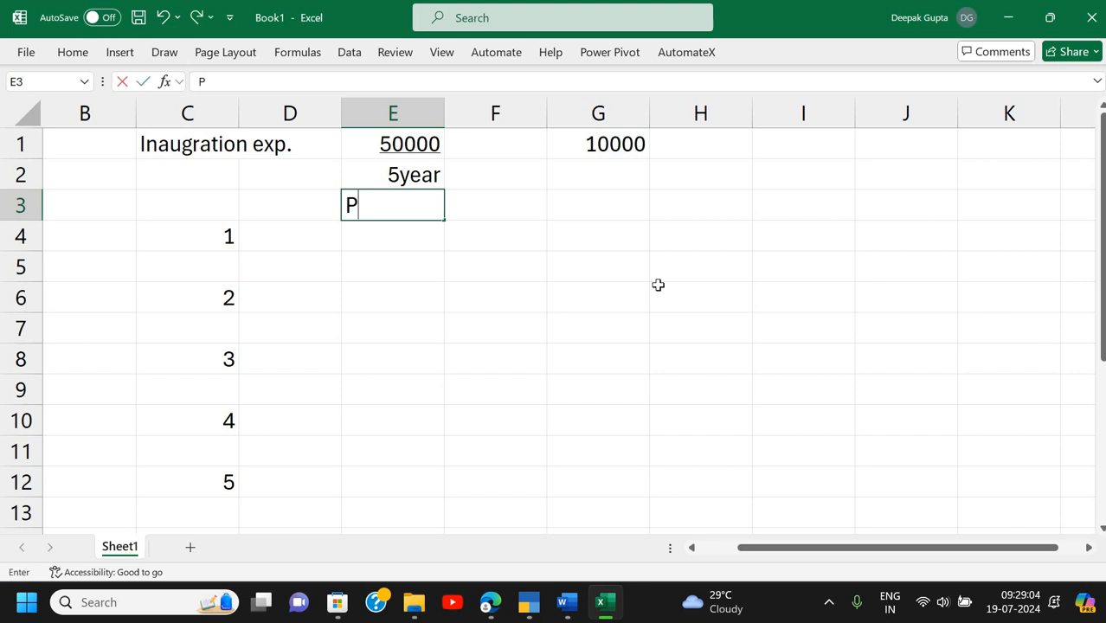
pyautogui.write('/L A/c')
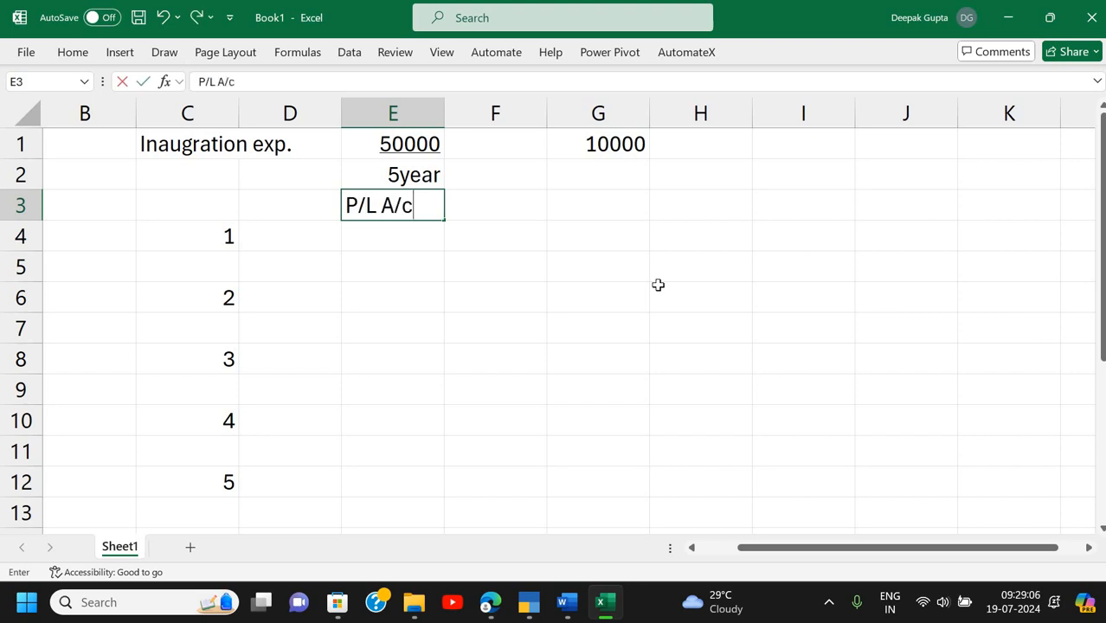
pyautogui.press('Return')
pyautogui.write('Exp')
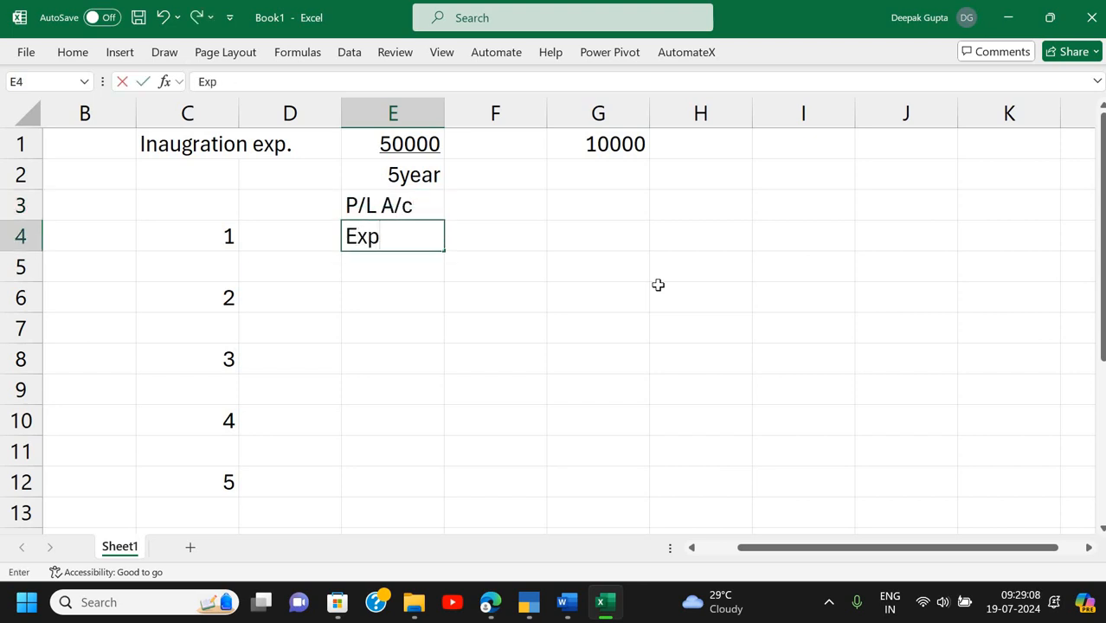
pyautogui.write('ense')
pyautogui.press('Return')
# - Type the G3 heading as 'B/S- Assets', correcting the misspelled ending
pyautogui.press('Up')
pyautogui.press('Up')
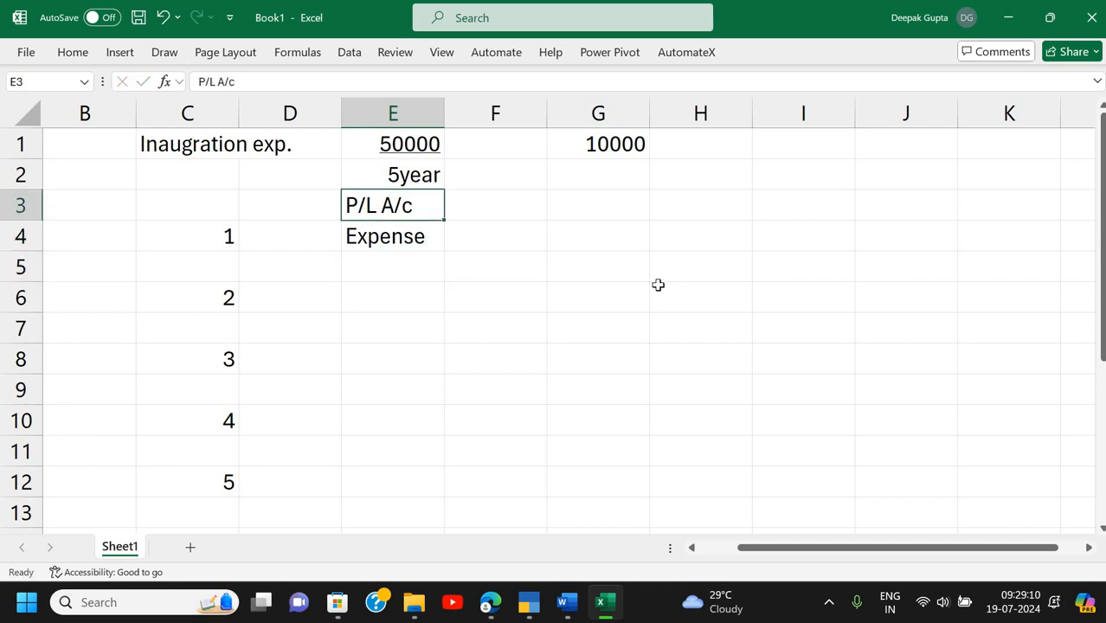
pyautogui.press('Right')
pyautogui.press('Right')
pyautogui.press('Right')
pyautogui.press('Left')
pyautogui.write('B')
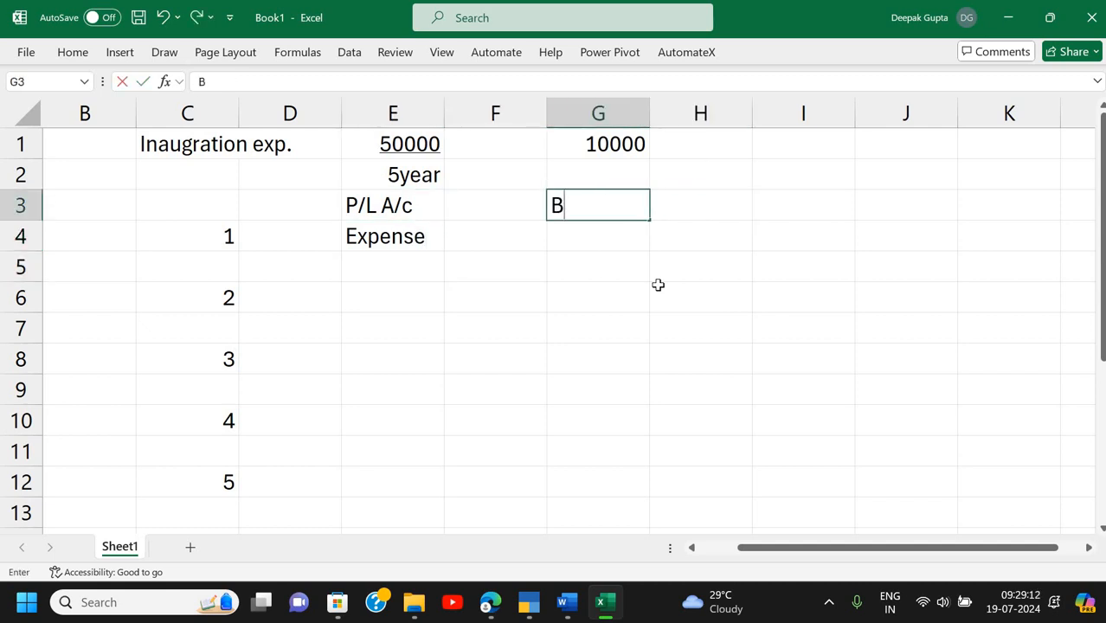
pyautogui.write('/S- Asses')
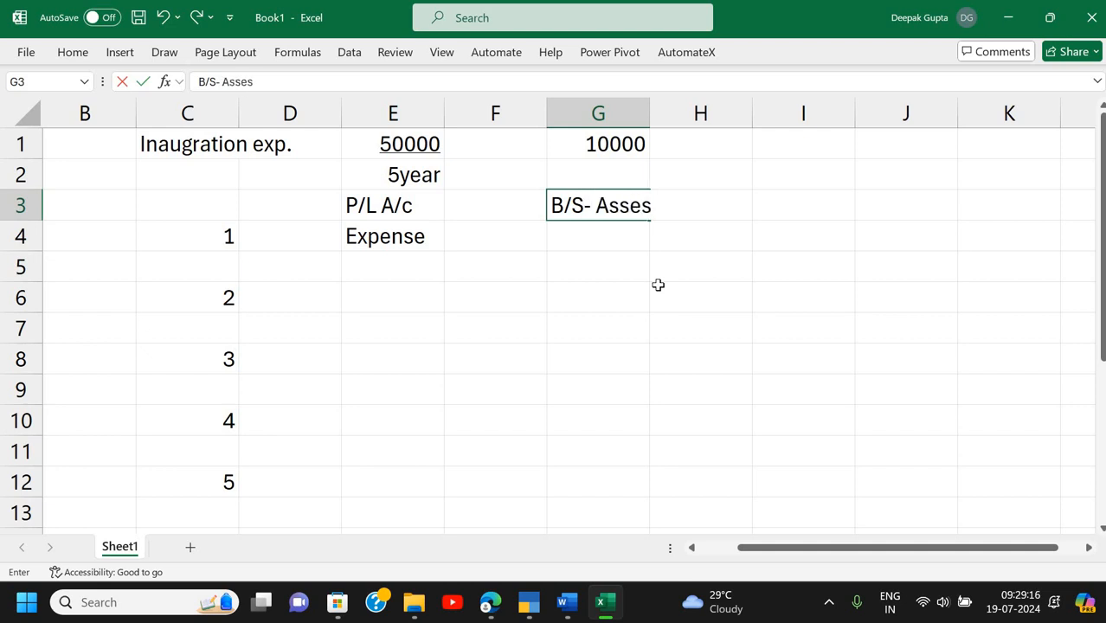
pyautogui.press('Return')
pyautogui.press('Up')
pyautogui.press('F2')
pyautogui.press('BackSpace')
pyautogui.write('ts')
pyautogui.press('Return')
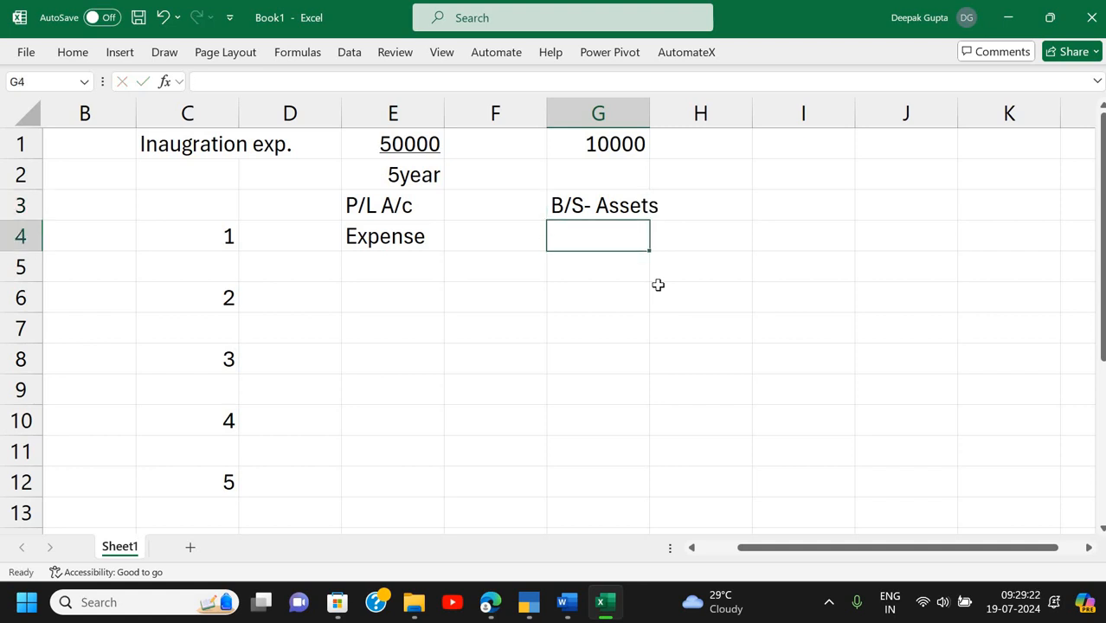
# - Shorten G3 to 'B/S' and enter 'Assets' in G4
pyautogui.press('Up')
pyautogui.press('F2')
pyautogui.press('BackSpace')
pyautogui.press('BackSpace')
pyautogui.press('BackSpace')
pyautogui.press('BackSpace')
pyautogui.press('BackSpace')
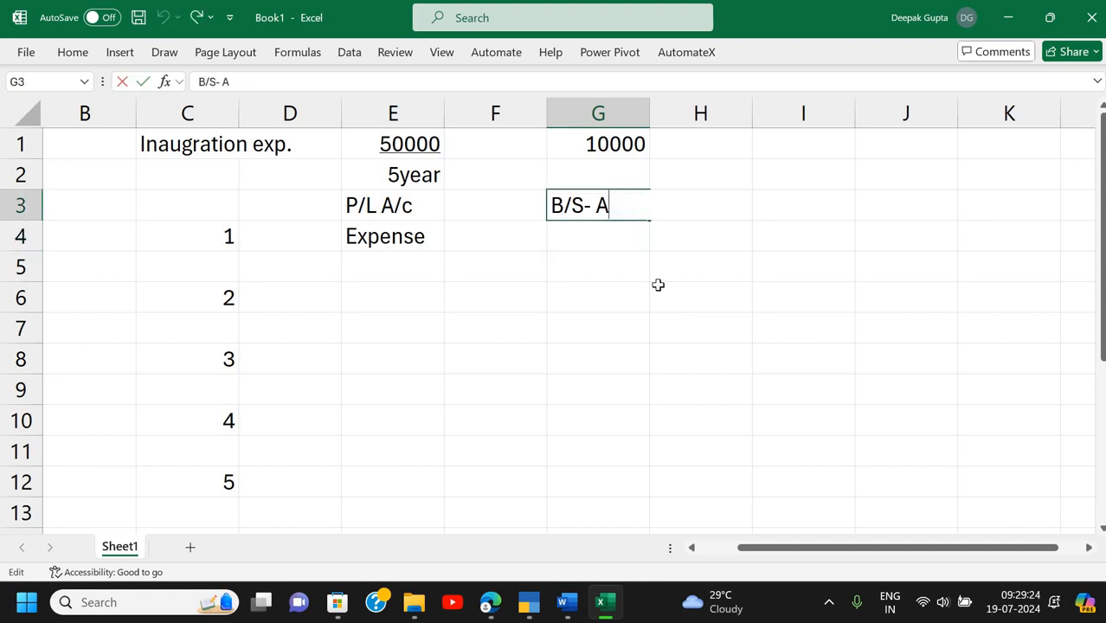
pyautogui.press('BackSpace')
pyautogui.press('BackSpace')
pyautogui.press('BackSpace')
pyautogui.press('Return')
pyautogui.write('Asse')
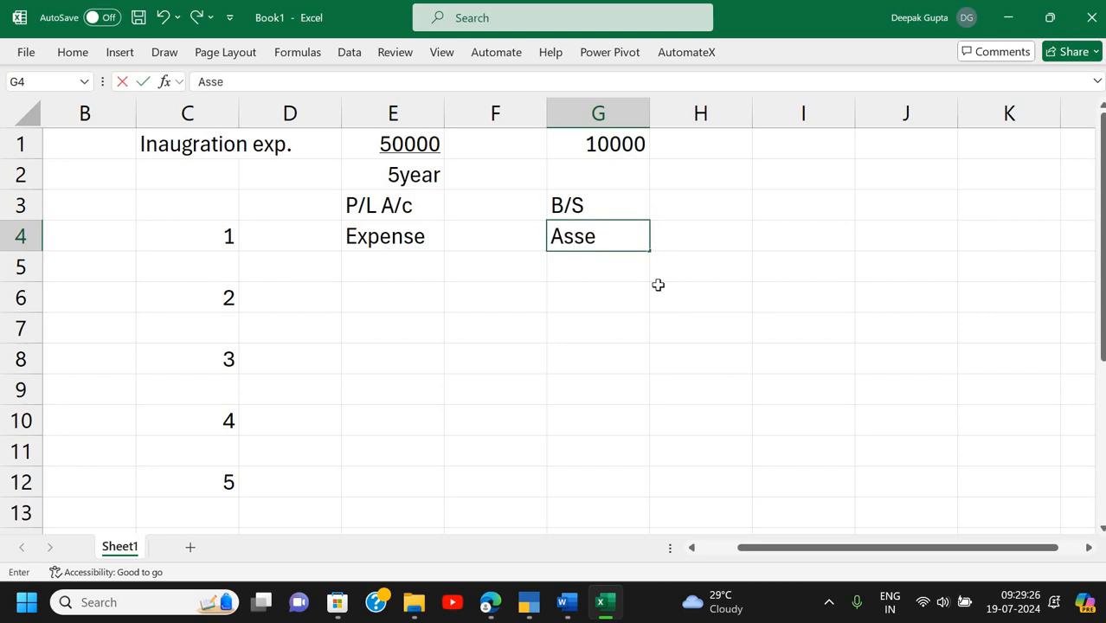
pyautogui.write('ts')
pyautogui.press('Return')
pyautogui.press('Up')
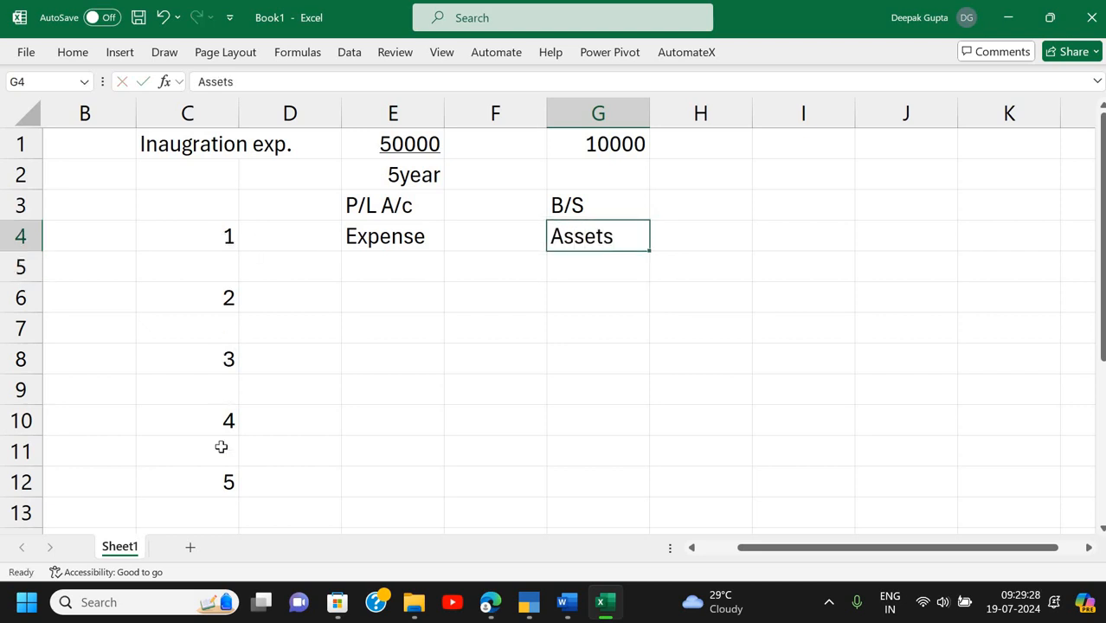
# - Copy the year numbers 1 to 5 in column C and paste them one row lower
pyautogui.moveTo(187, 236); pyautogui.dragTo(220, 481)
pyautogui.hotkey('ctrl', 'c')
pyautogui.press('Down')
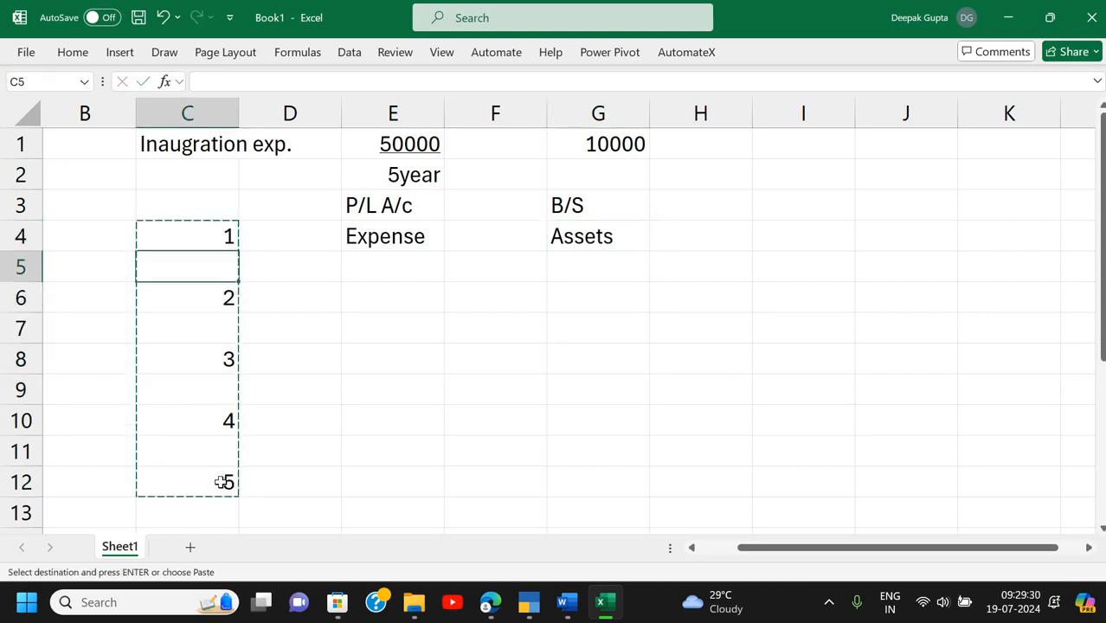
pyautogui.hotkey('ctrl', 'v')
# - Enter year 1 expense 10000 in E5 and year 1 assets 40000 in G5
pyautogui.keyDown('ctrl'); pyautogui.scroll(-1, 312, 470); pyautogui.keyUp('ctrl')
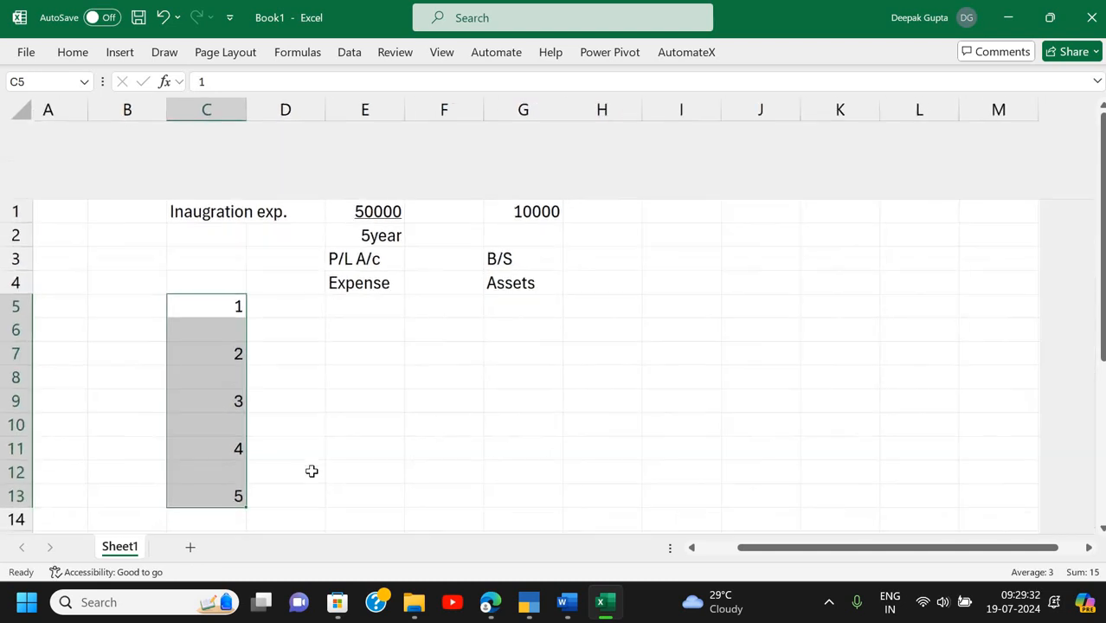
pyautogui.scroll(-1, 317, 445)
pyautogui.scroll(1, 358, 227)
pyautogui.click(359, 228)
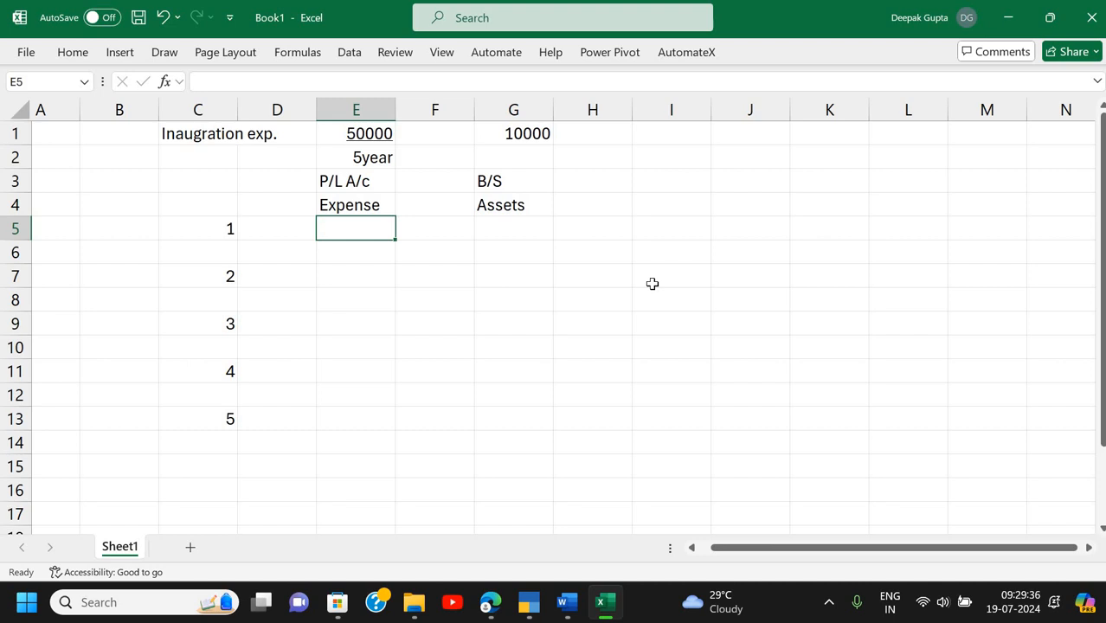
pyautogui.write('10000')
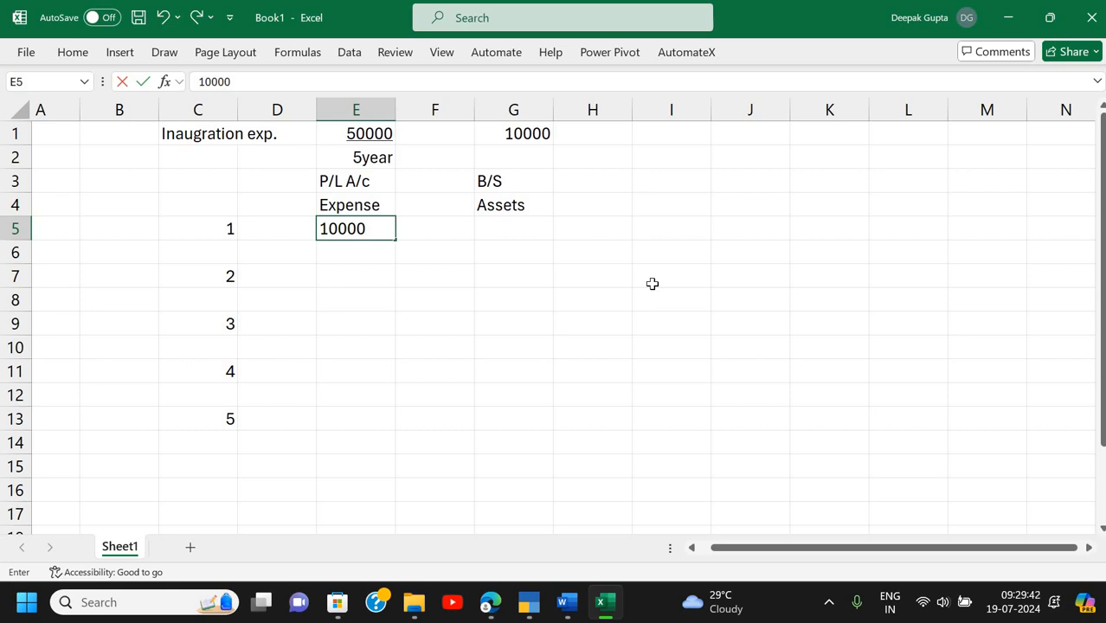
pyautogui.press('Return')
pyautogui.press('Up')
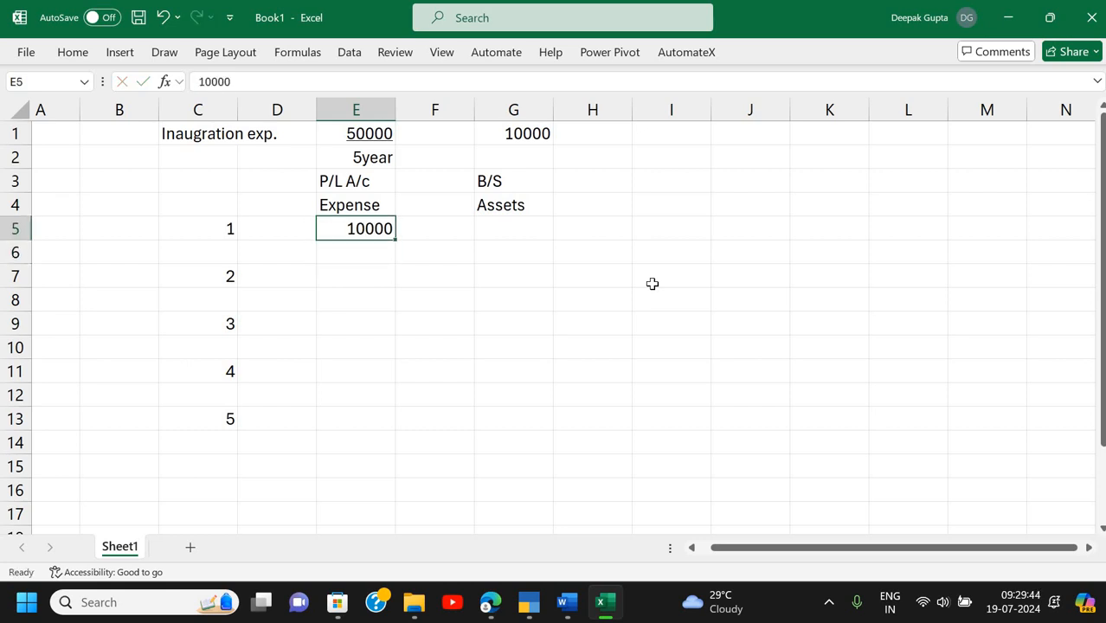
pyautogui.press('Right')
pyautogui.press('Right')
pyautogui.write('40000')
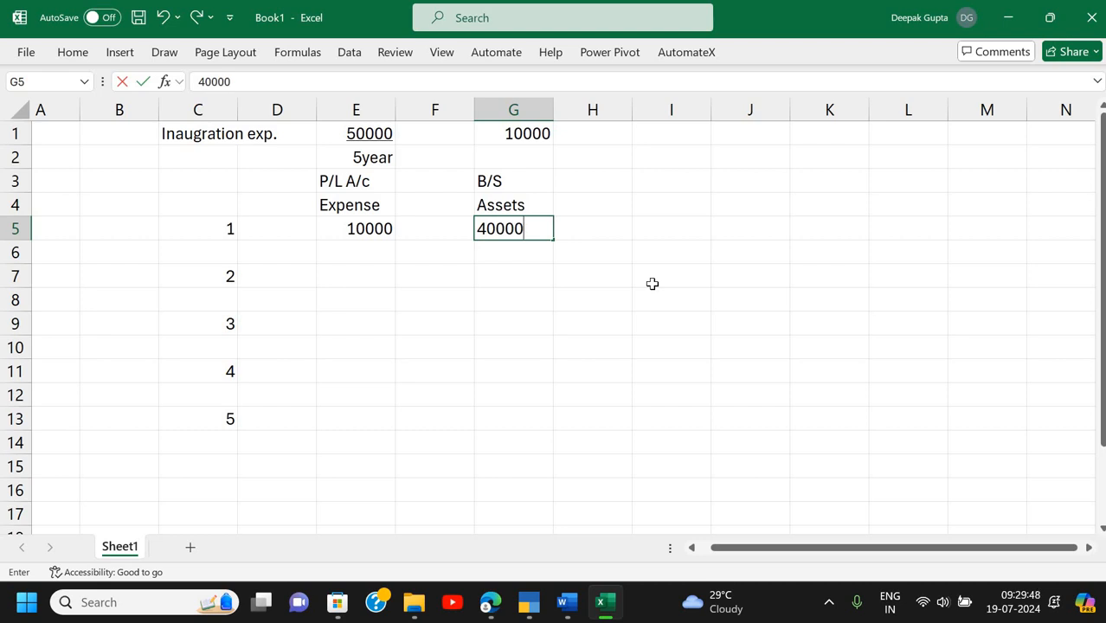
pyautogui.press('Return')
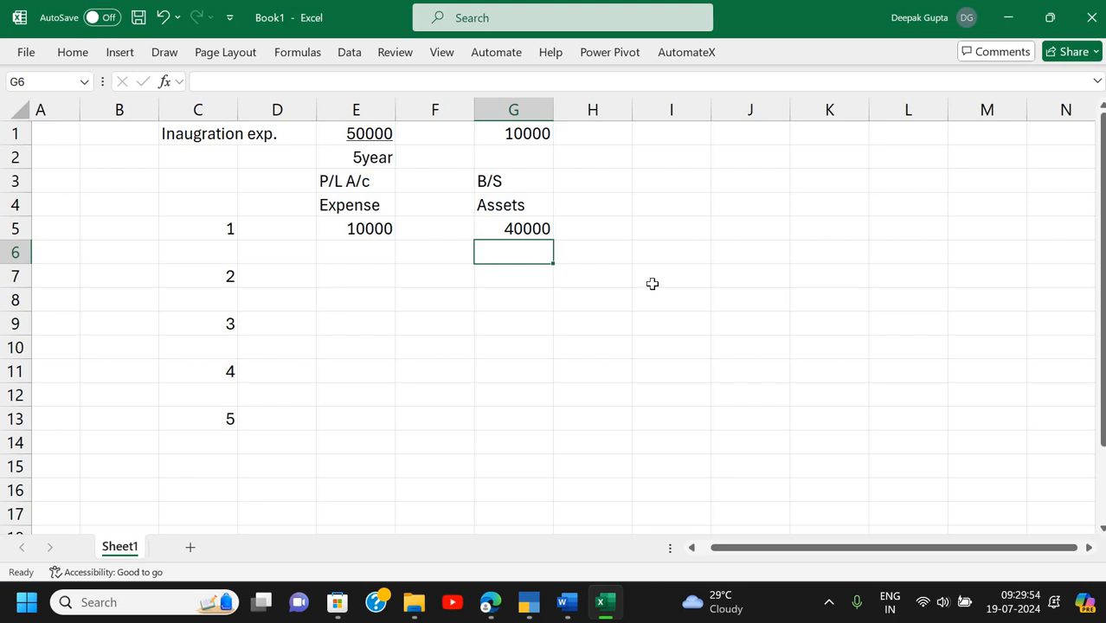
# - Enter year 2 expense 10000 in E7 and assets formula =G5-E7 in G7
pyautogui.press('Down')
pyautogui.press('Left')
pyautogui.press('Left')
pyautogui.write('10000')
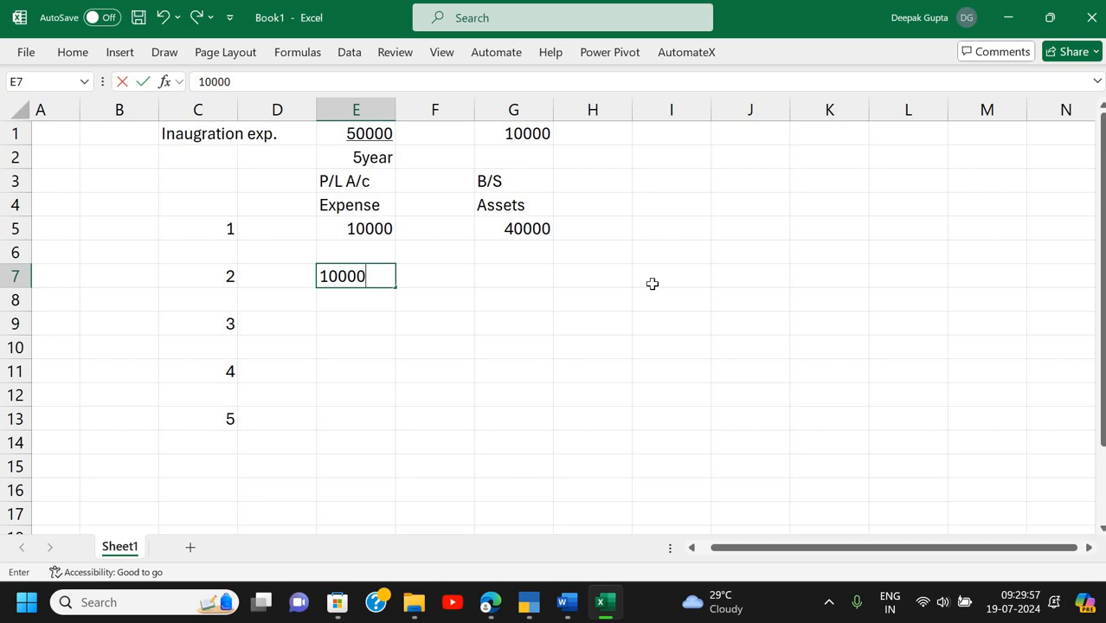
pyautogui.press('Return')
pyautogui.press('Up')
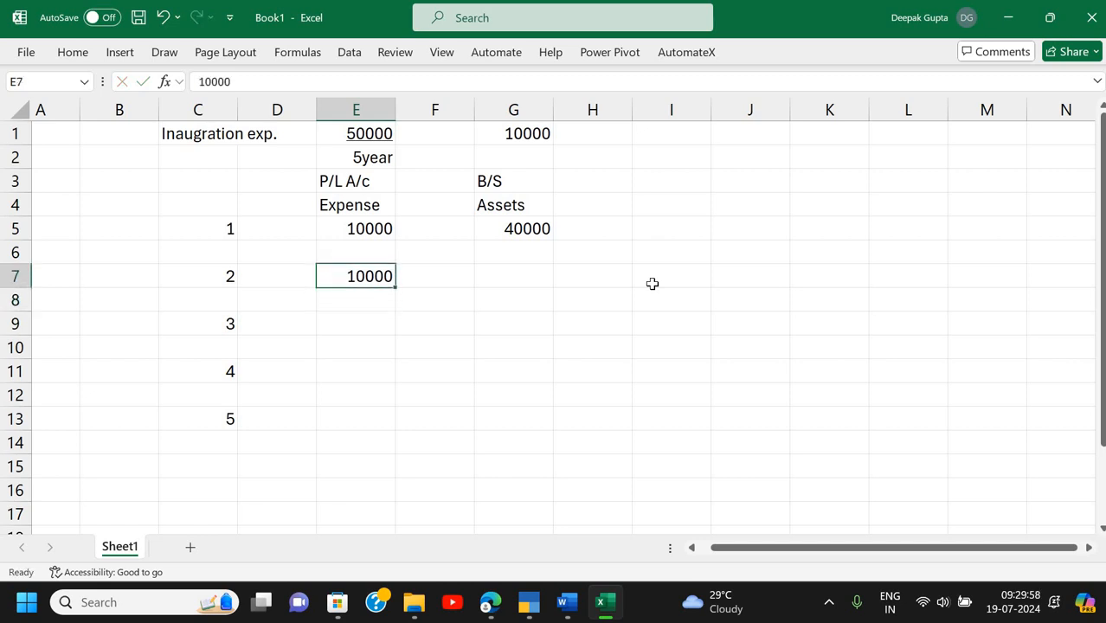
pyautogui.press('Right')
pyautogui.press('Right')
pyautogui.write('=')
pyautogui.press('Up')
pyautogui.press('Up')
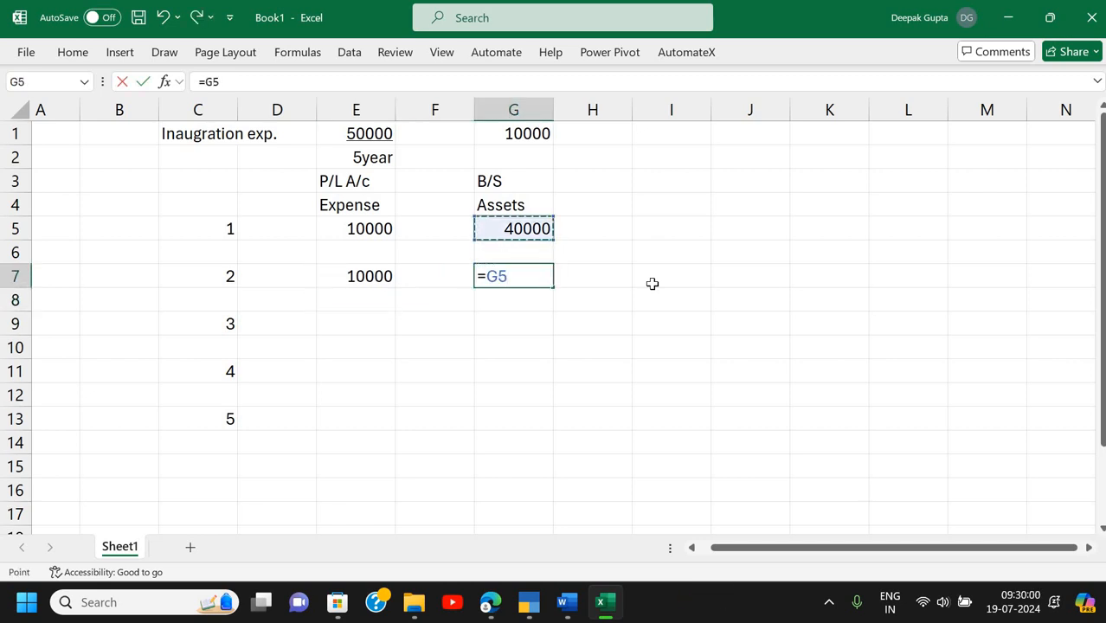
pyautogui.write('-')
pyautogui.press('Left')
# - Set year 3 expense in E9 to =E7
pyautogui.press('Left')
pyautogui.press('Return')
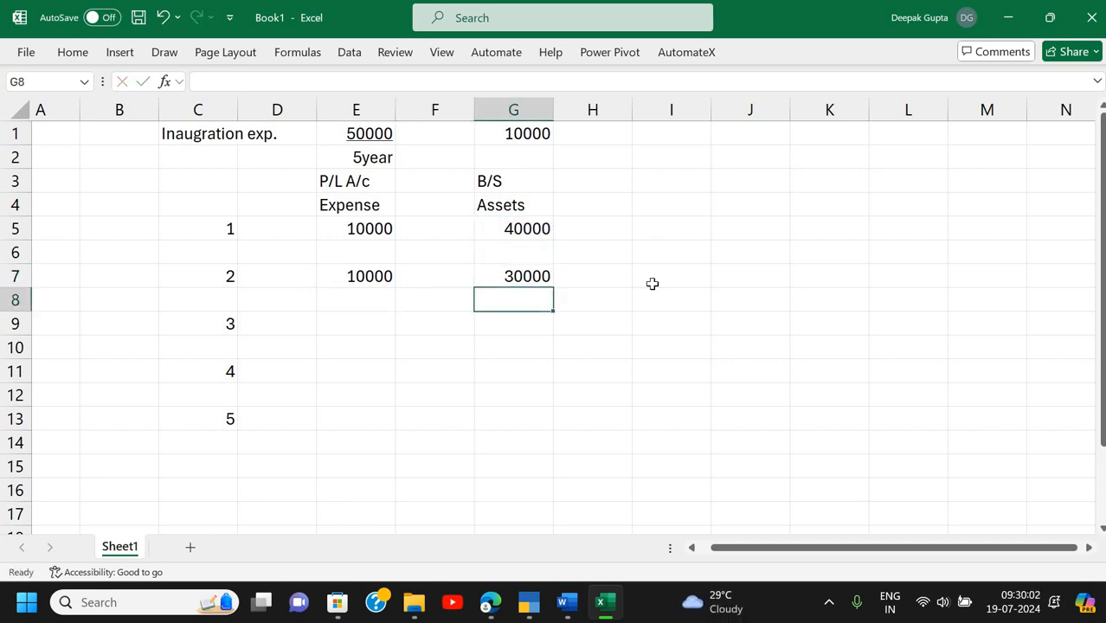
pyautogui.press('Down')
pyautogui.press('Left')
pyautogui.press('Left')
pyautogui.write('=')
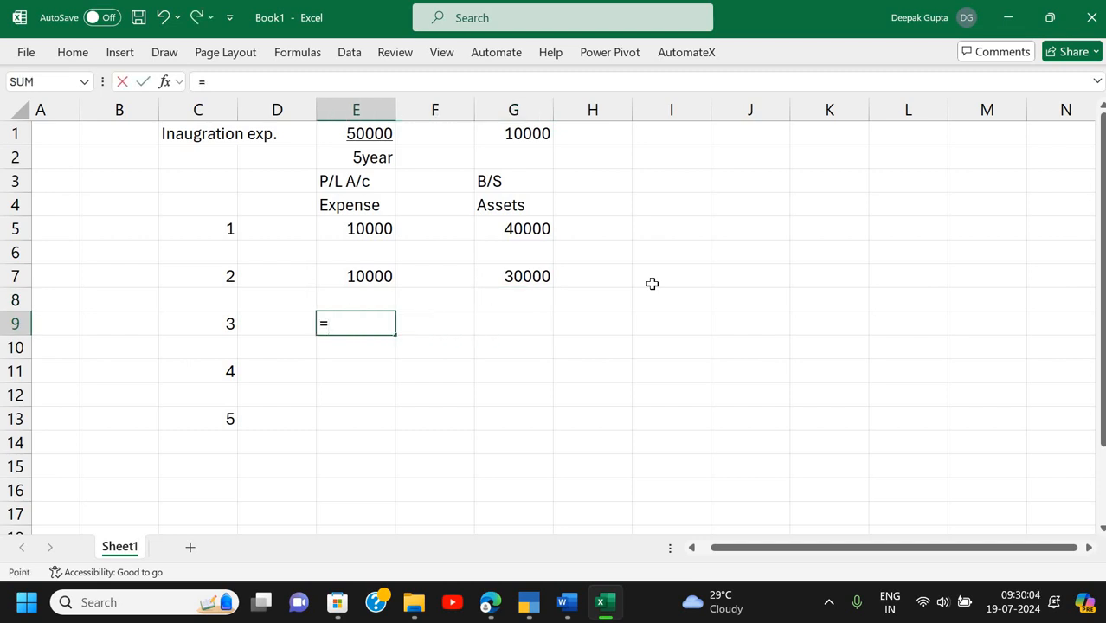
pyautogui.press('Up')
pyautogui.press('Up')
pyautogui.press('Return')
pyautogui.press('Up')
# - Enter the year 3 assets formula =G7-E9 in G9
pyautogui.press('Right')
pyautogui.press('Right')
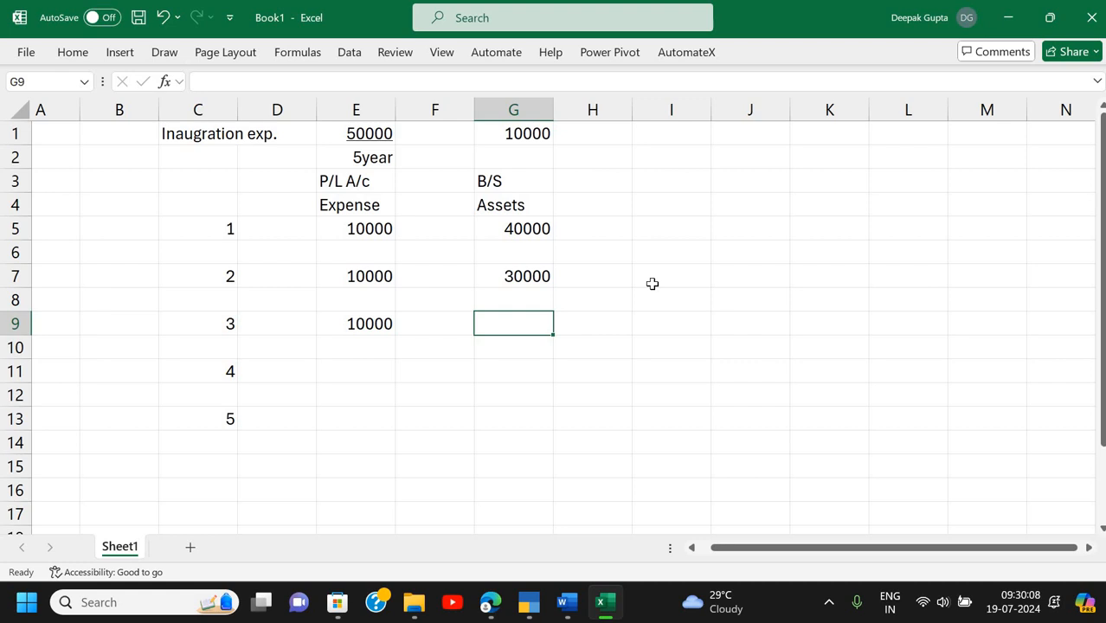
pyautogui.write('=')
pyautogui.press('Up')
pyautogui.press('Up')
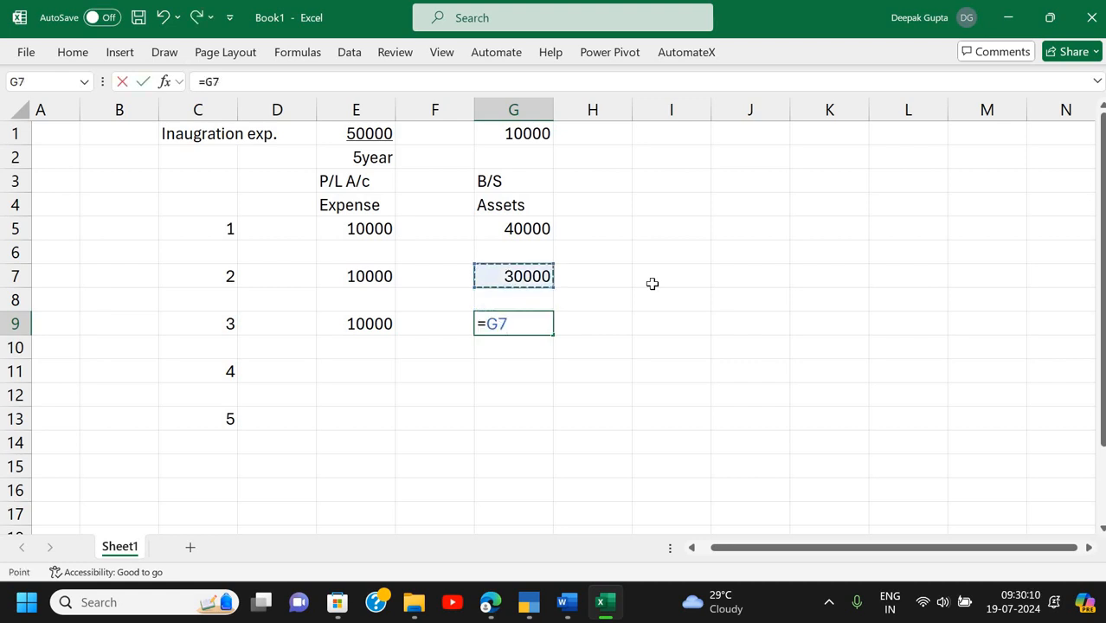
pyautogui.press('Return')
pyautogui.press('Up')
pyautogui.write('=')
pyautogui.press('Up')
pyautogui.press('Up')
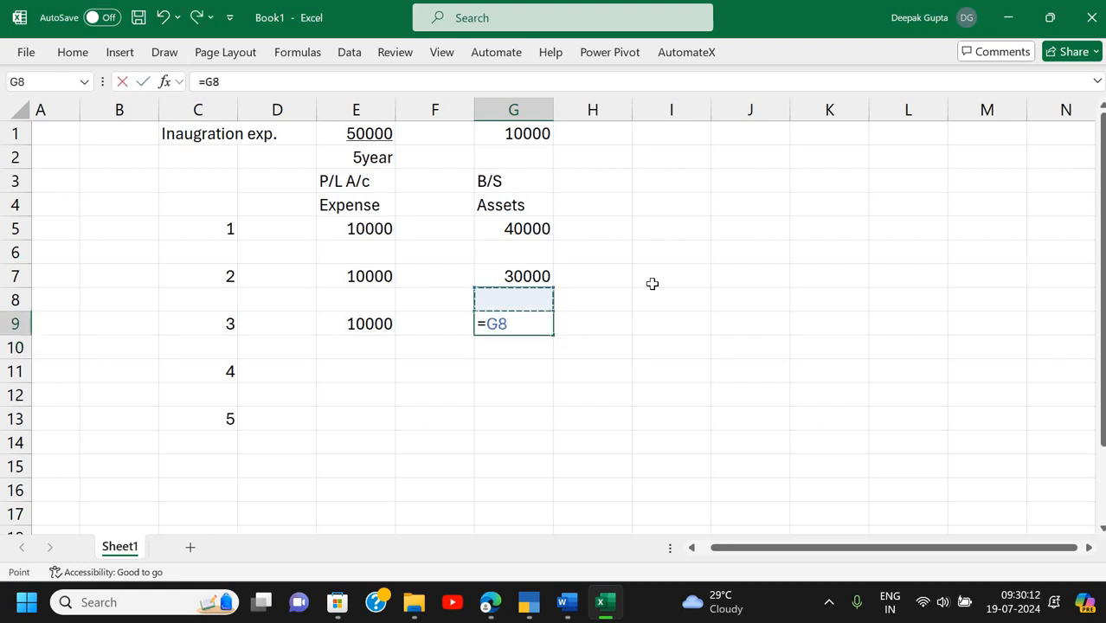
pyautogui.write('-')
pyautogui.press('Left')
pyautogui.press('Left')
pyautogui.press('Return')
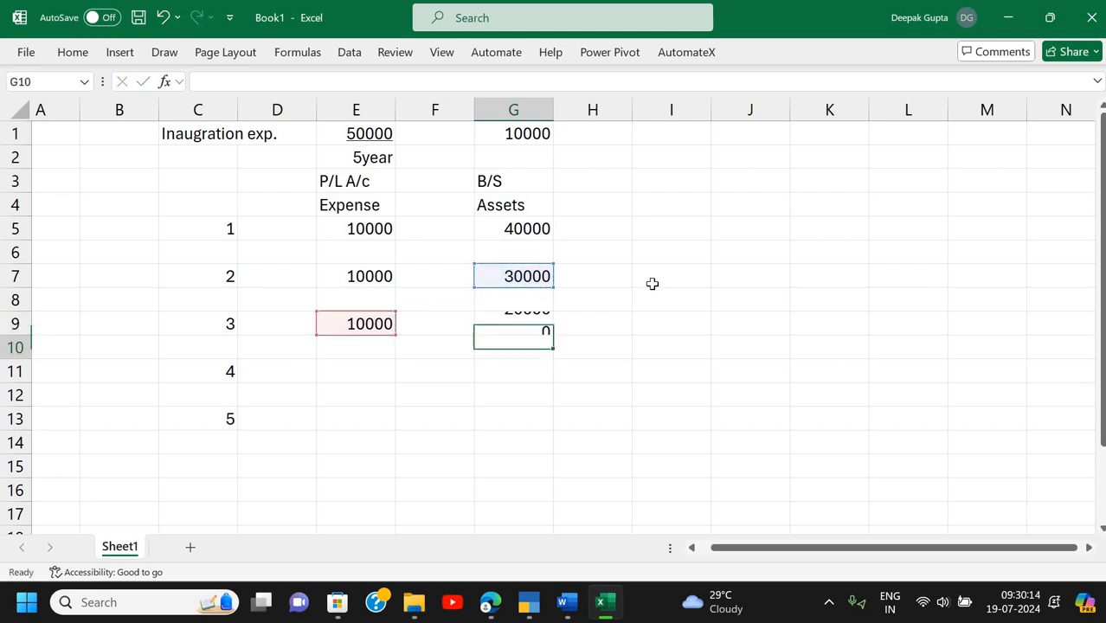
pyautogui.press('Left')
pyautogui.press('Left')
# - Enter year 4 expense 10000 in E11 and assets formula =G9-E11 in G11
pyautogui.press('Down')
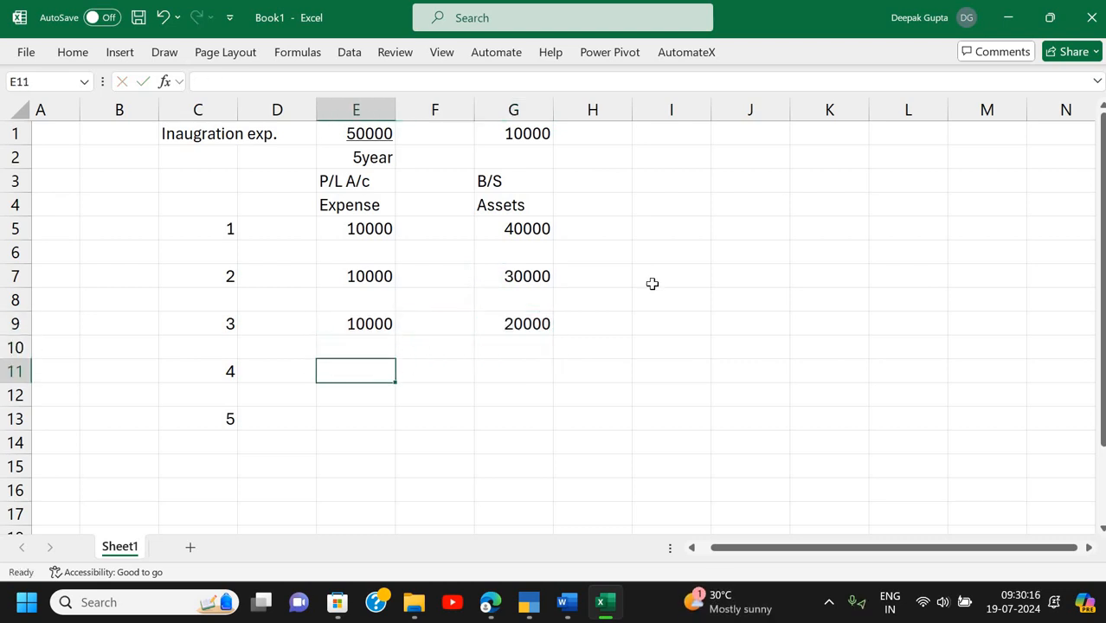
pyautogui.write('10000')
pyautogui.press('Return')
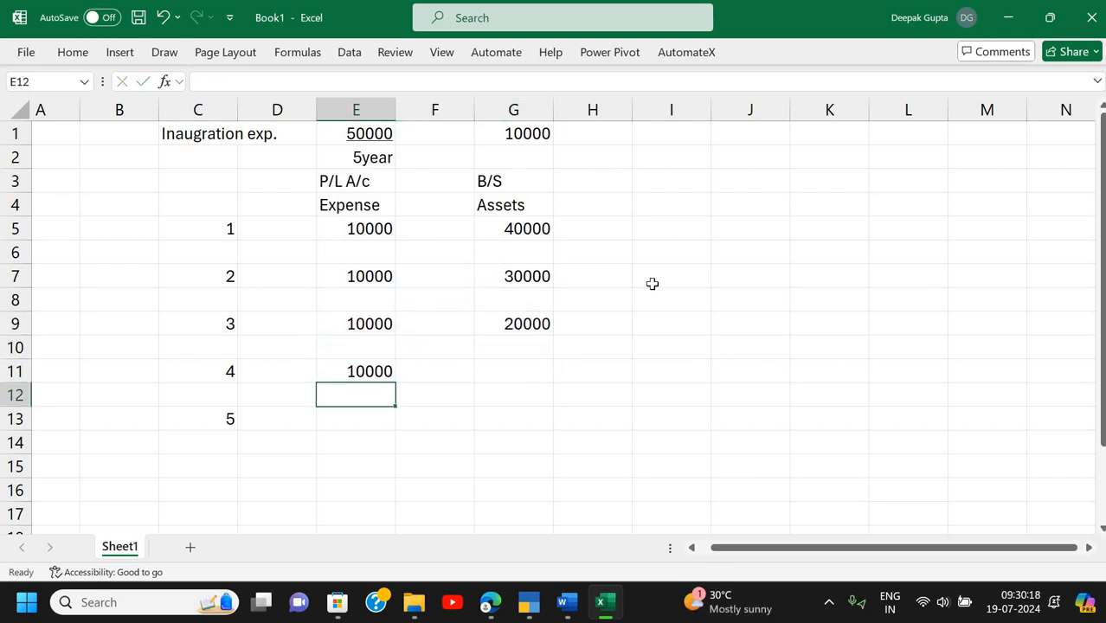
pyautogui.press('Up')
pyautogui.press('Right')
pyautogui.press('Right')
pyautogui.write('=')
pyautogui.press('Up')
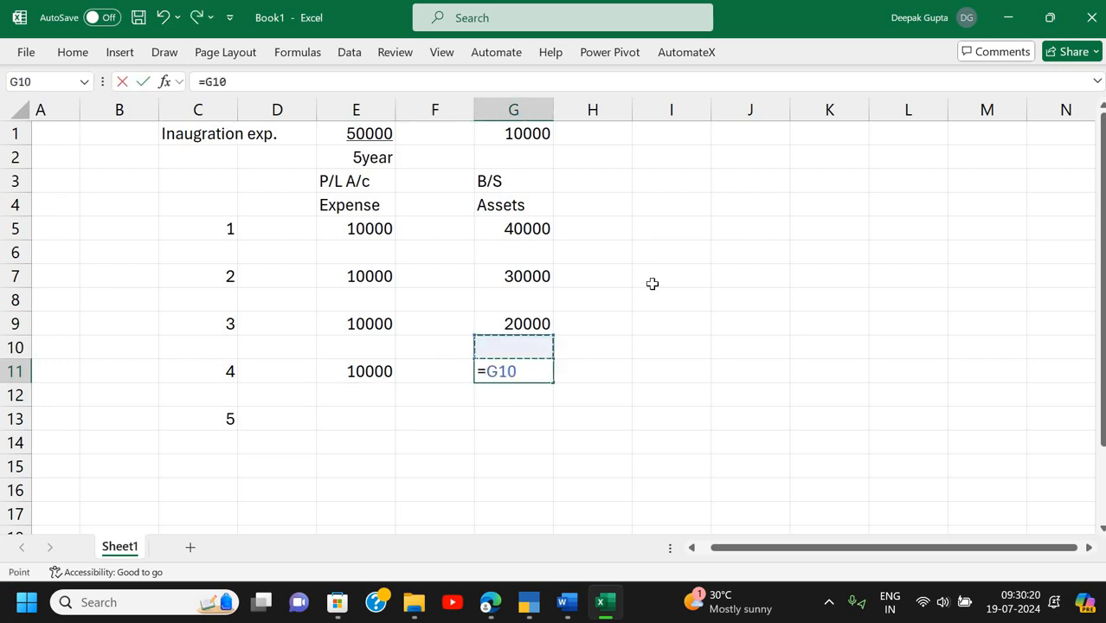
pyautogui.press('Up')
pyautogui.write('-')
pyautogui.press('Left')
pyautogui.press('Left')
pyautogui.press('Return')
# - Enter year 5 expense 10000 in E13 and closing assets 0 in G13
pyautogui.press('Left')
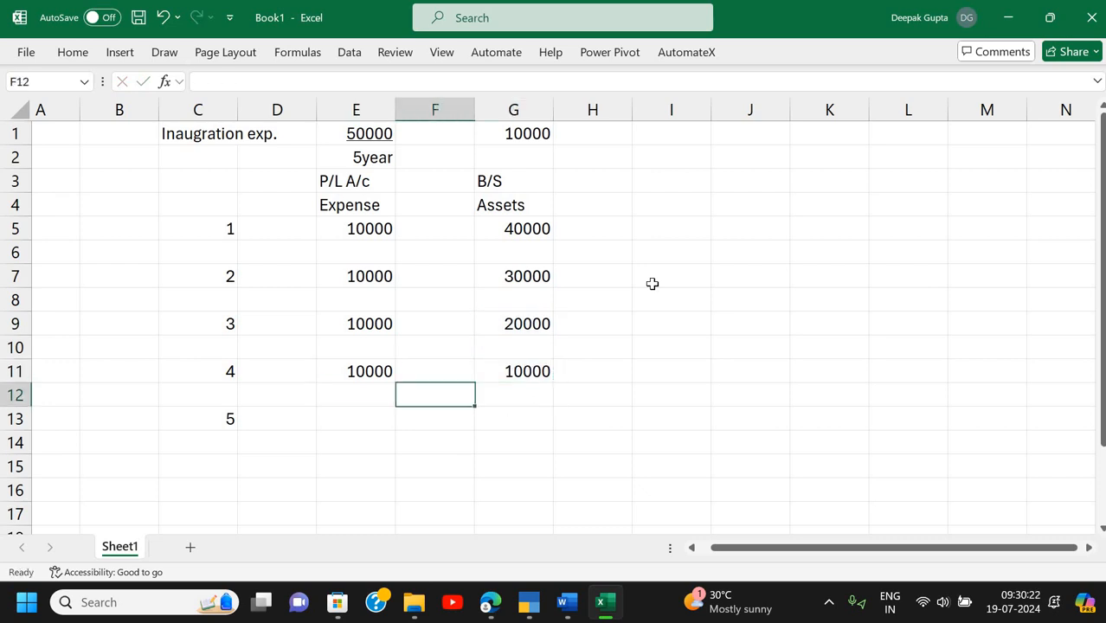
pyautogui.press('Left')
pyautogui.press('Down')
pyautogui.write('1')
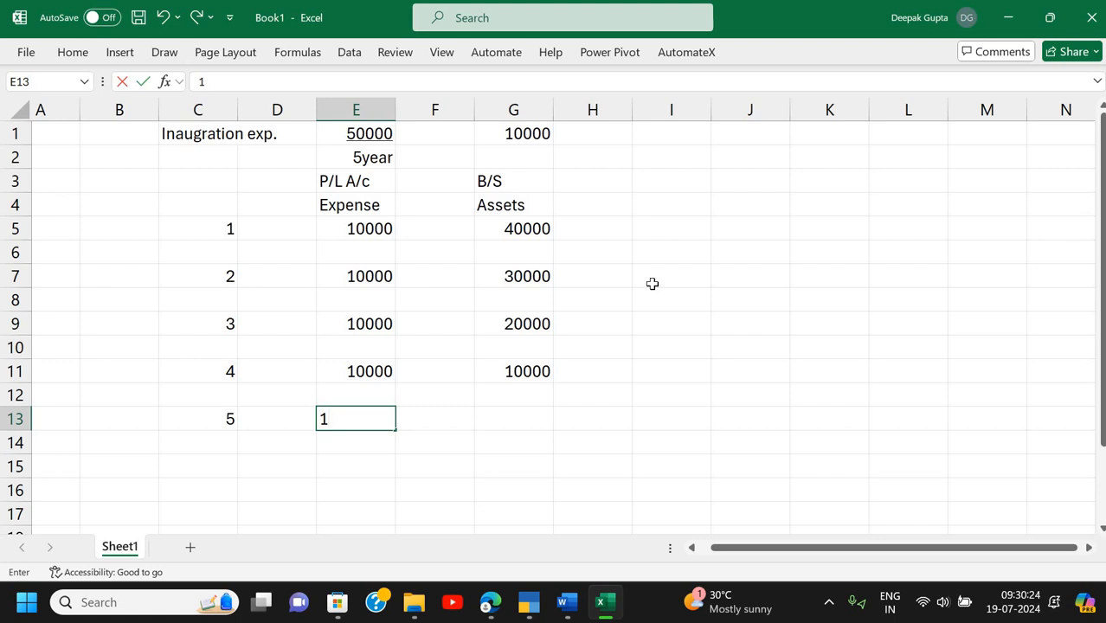
pyautogui.write('0000')
pyautogui.press('Return')
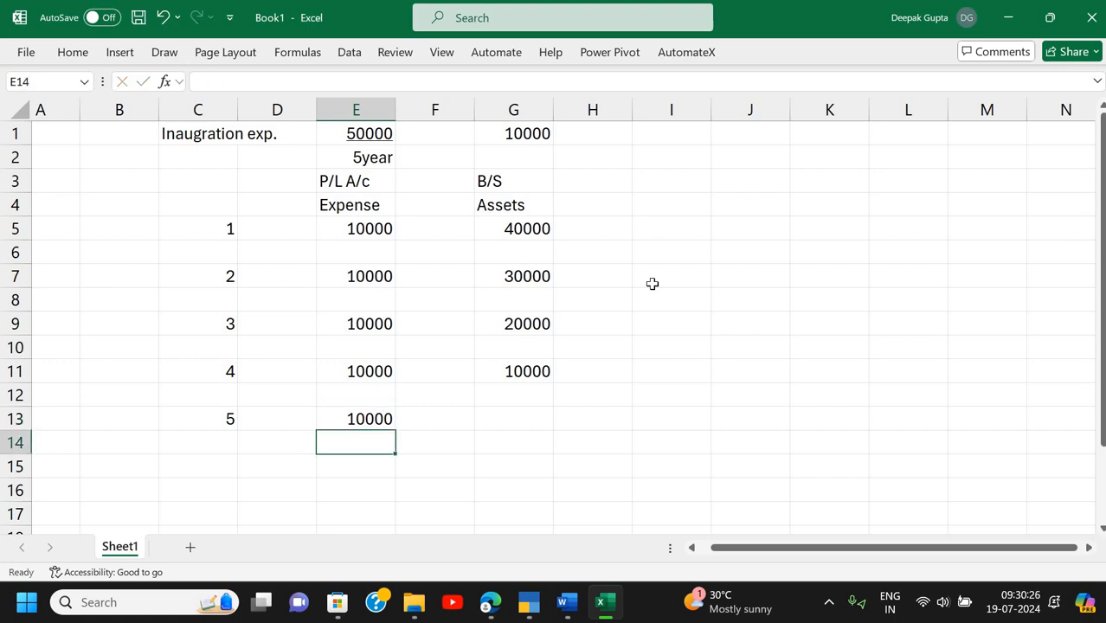
pyautogui.press('Up')
pyautogui.press('Right')
pyautogui.press('Right')
pyautogui.write('0')
pyautogui.press('Return')
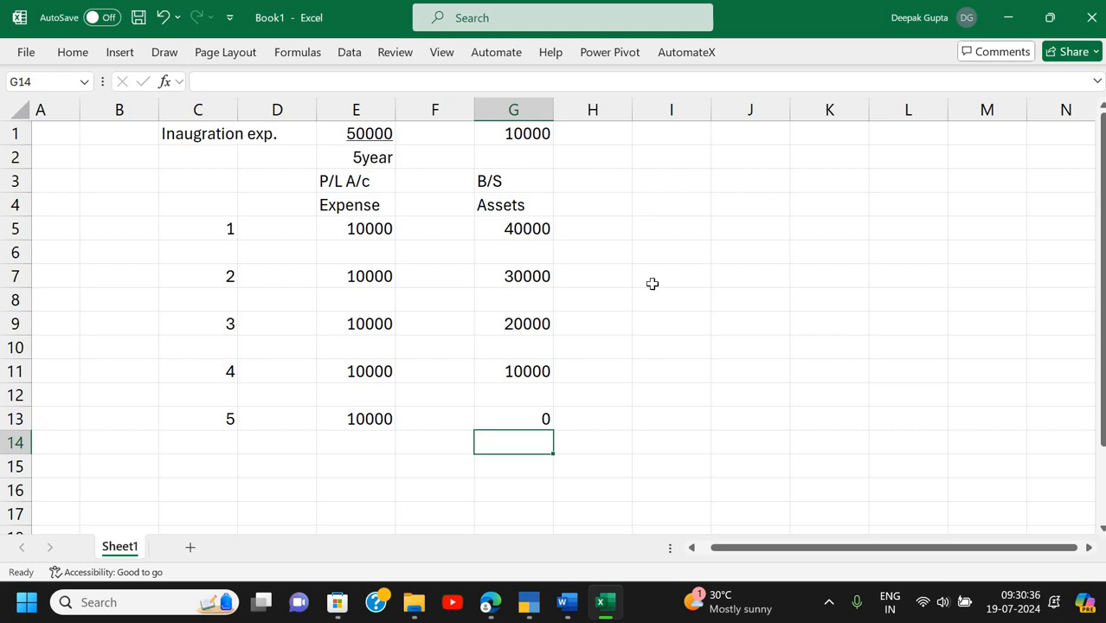
pyautogui.click(350, 133)
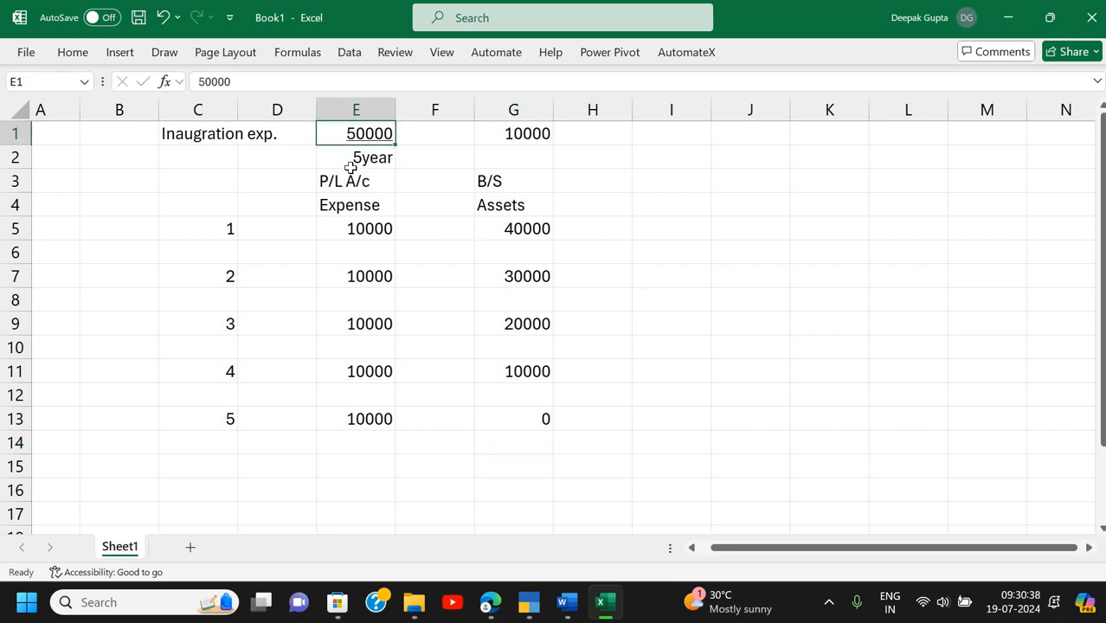
pyautogui.click(349, 160)
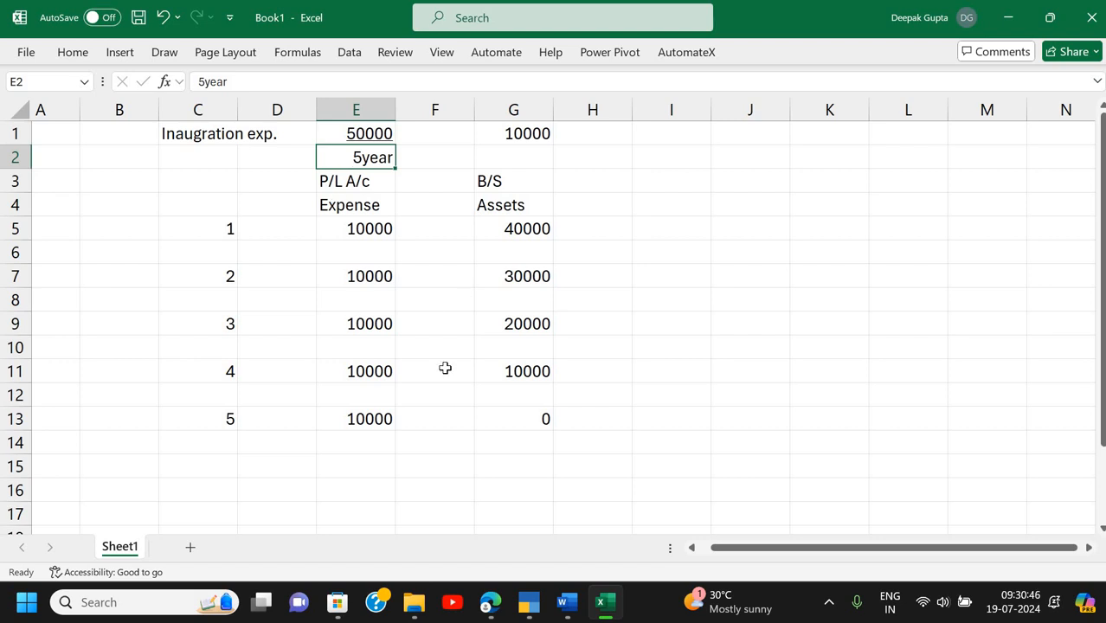
pyautogui.click(165, 232)
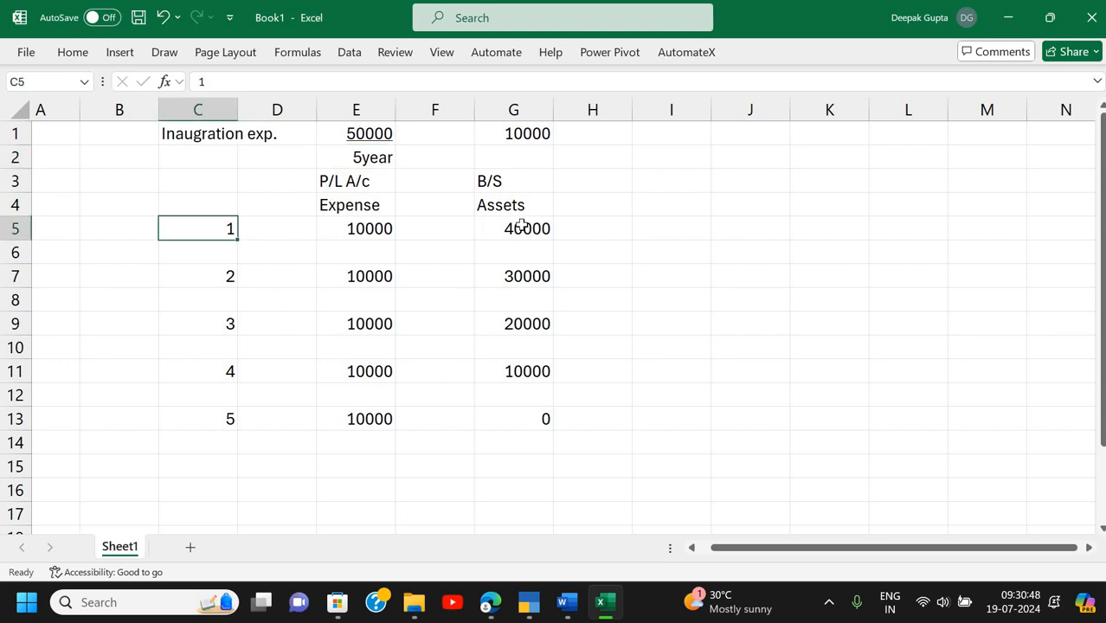
pyautogui.moveTo(522, 226); pyautogui.dragTo(538, 228)
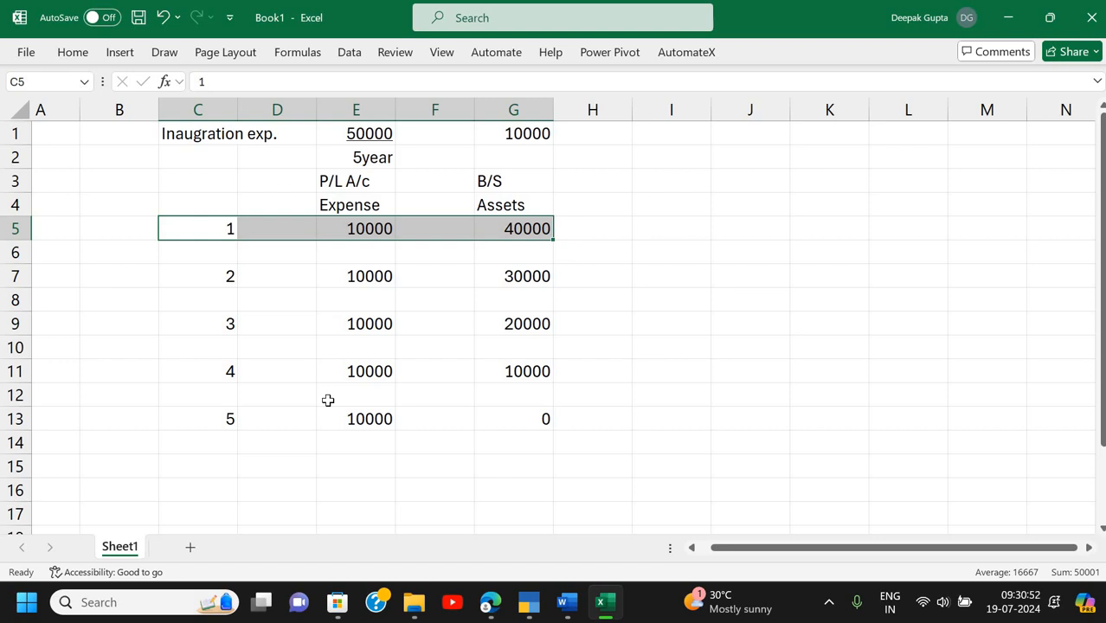
pyautogui.click(364, 230)
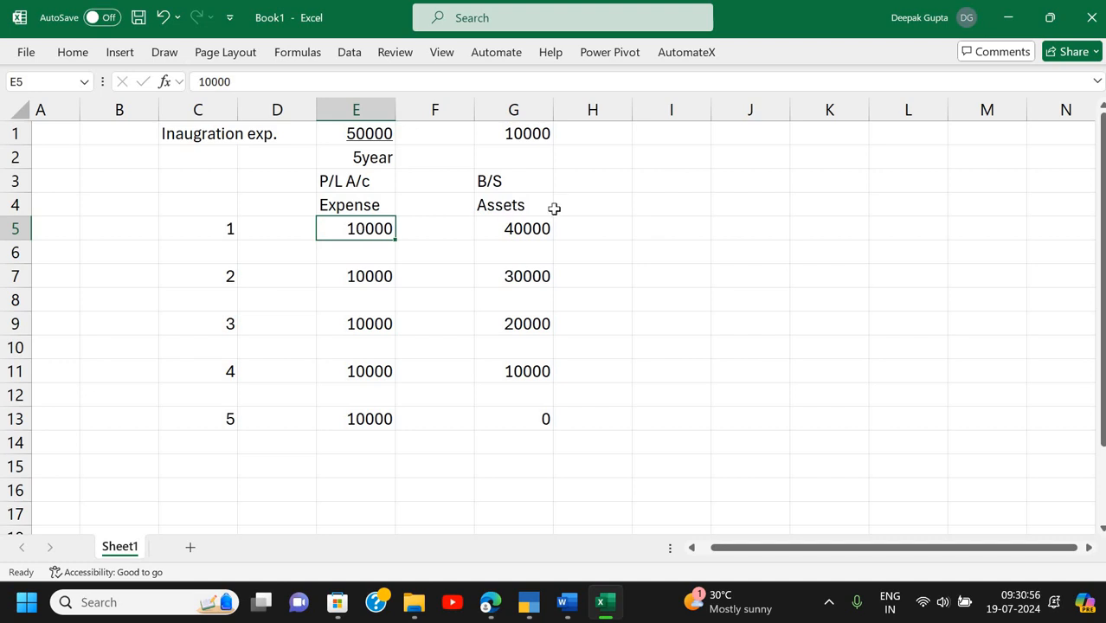
pyautogui.click(540, 230)
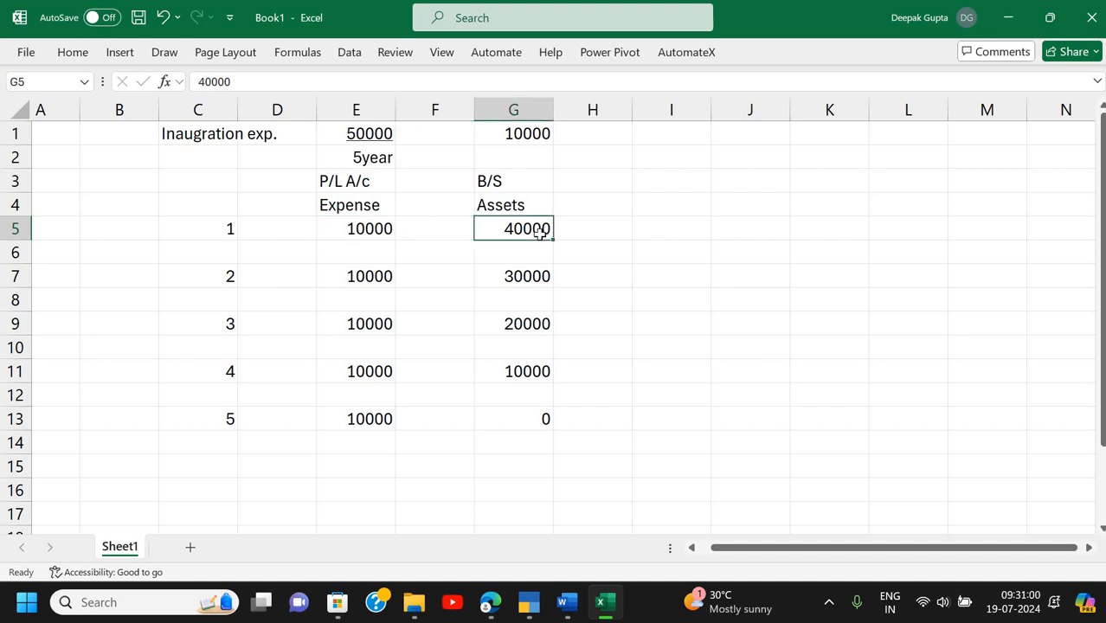
# - In TallyPrime, open voucher entry and switch to a Payment voucher
pyautogui.hotkey('alt', 'Tab')
pyautogui.press('Tab')
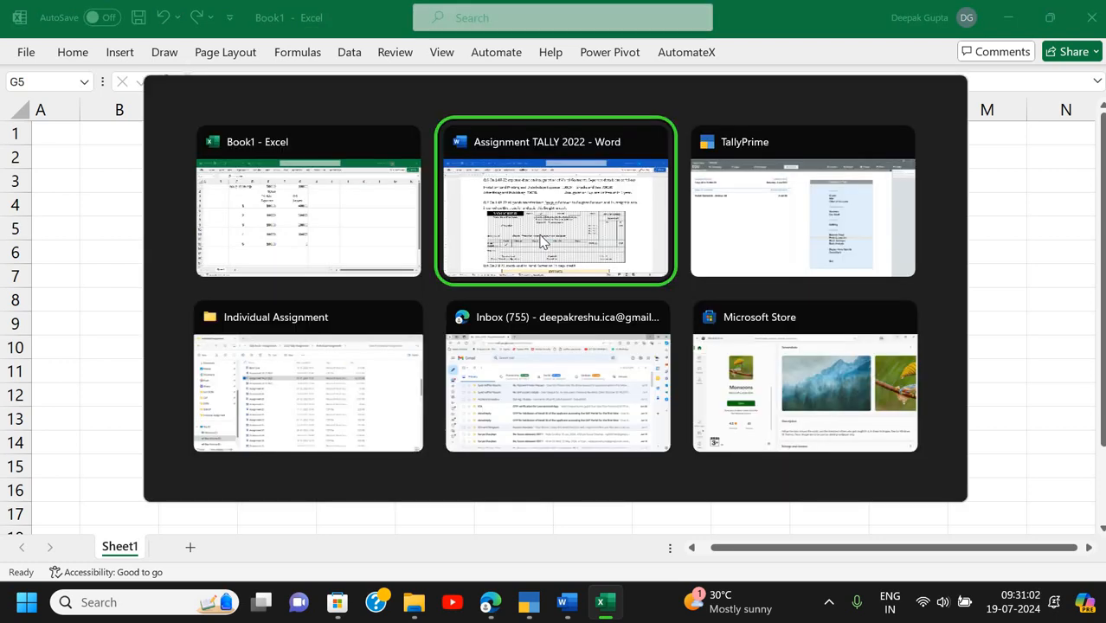
pyautogui.press('Up')
pyautogui.press('Up')
pyautogui.press('Up')
pyautogui.press('Up')
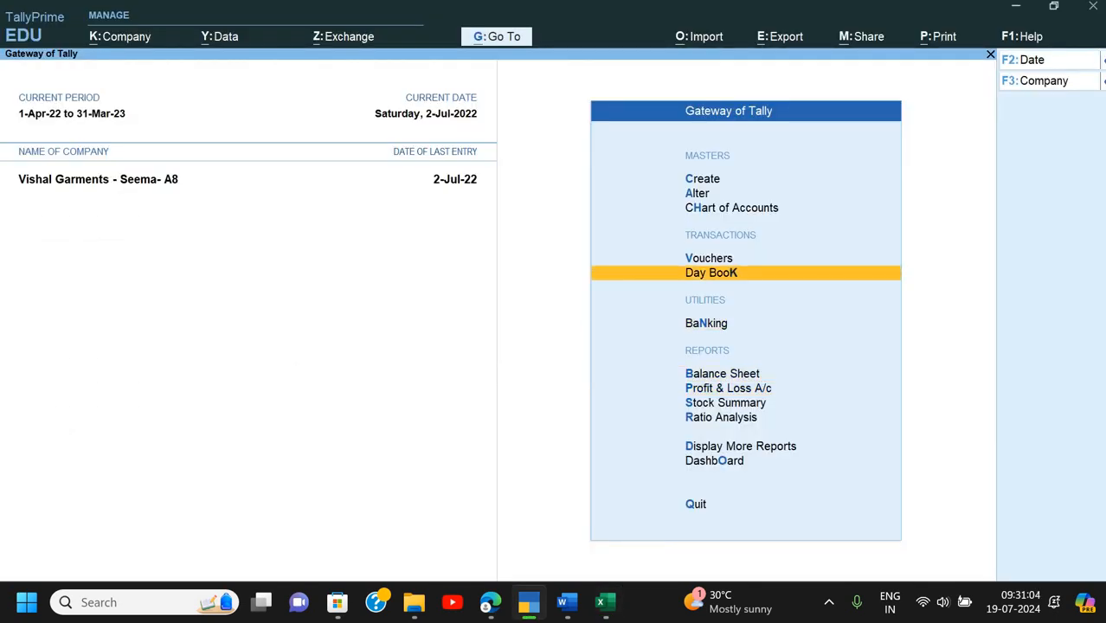
pyautogui.press('Return')
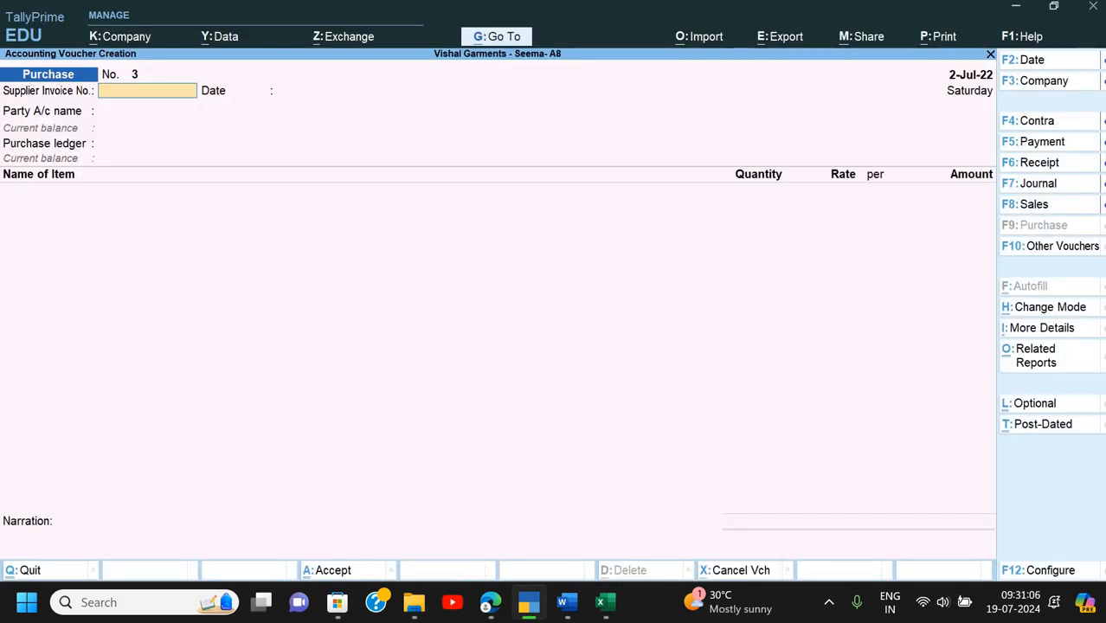
pyautogui.press('F5')
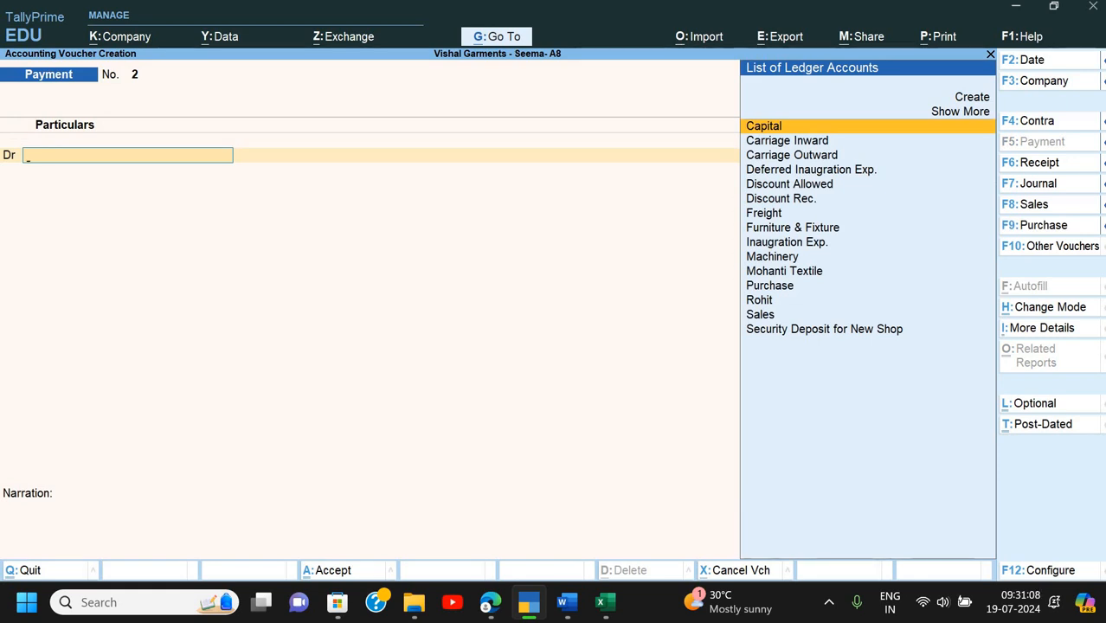
# - Select Inaugration Exp. as the debit ledger, reviewing and saving its ledger details
pyautogui.write('In')
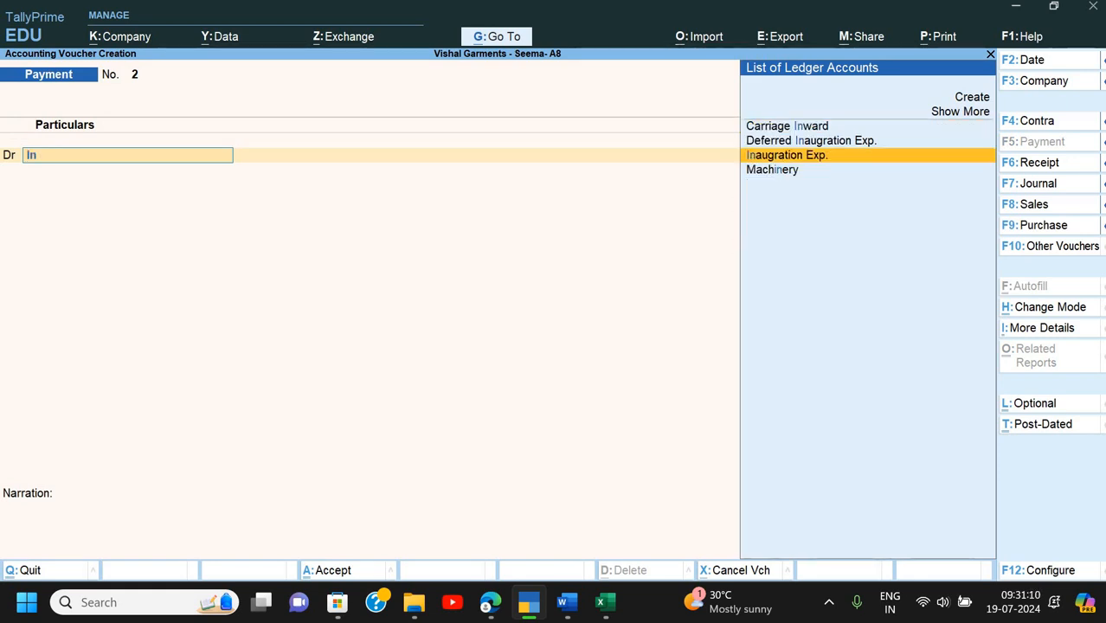
pyautogui.press('Return')
pyautogui.hotkey('ctrl', 'Return')
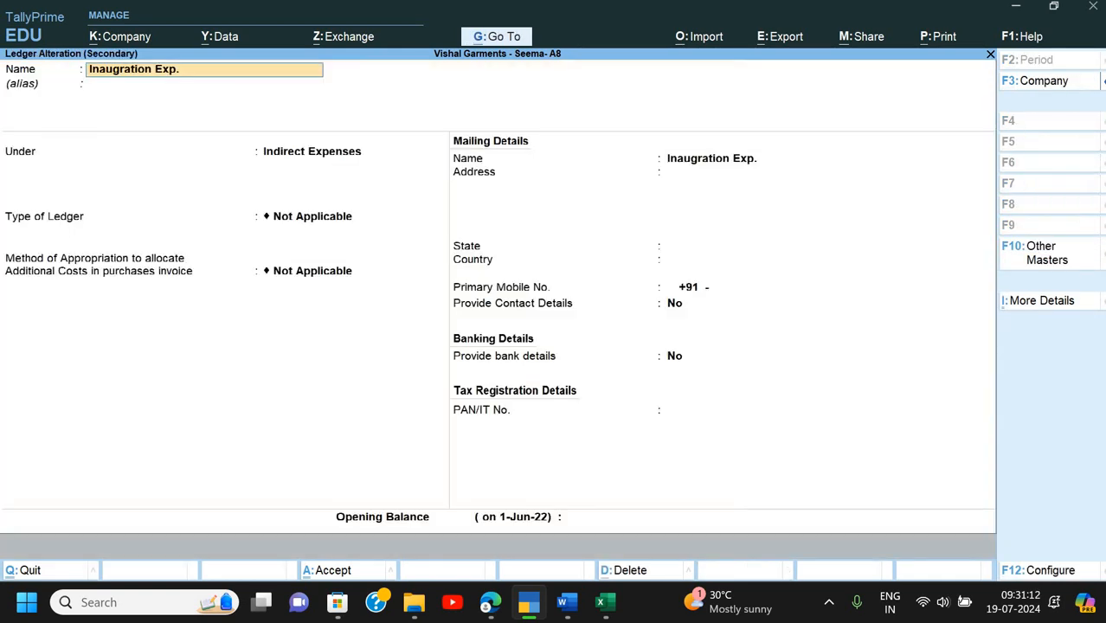
pyautogui.press('Return')
pyautogui.press('Return')
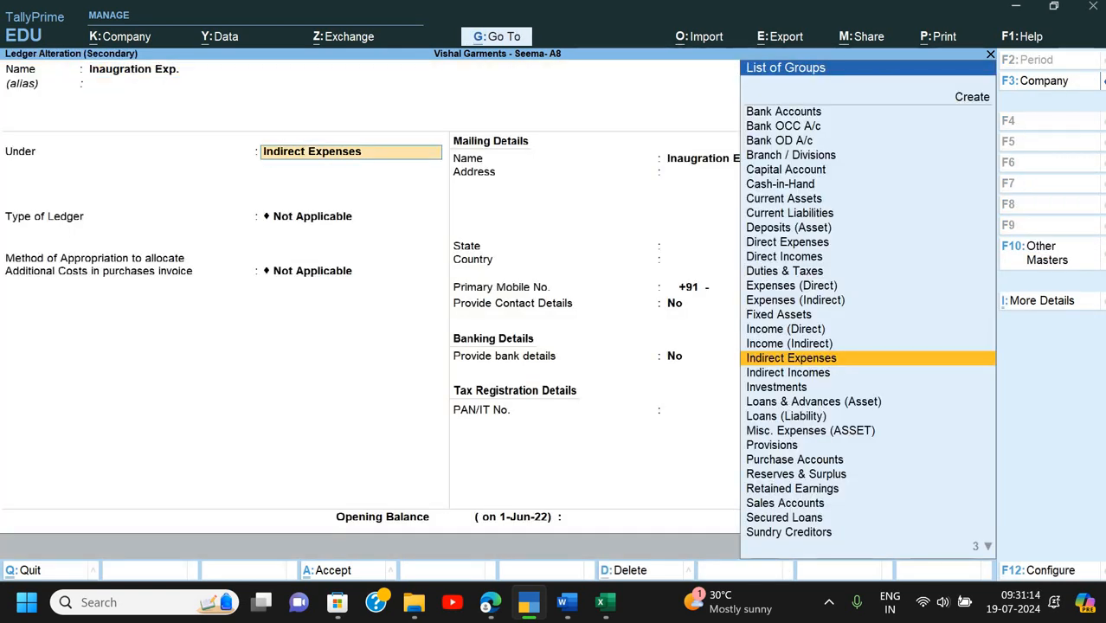
pyautogui.press('Return')
pyautogui.press('Return')
pyautogui.press('Return')
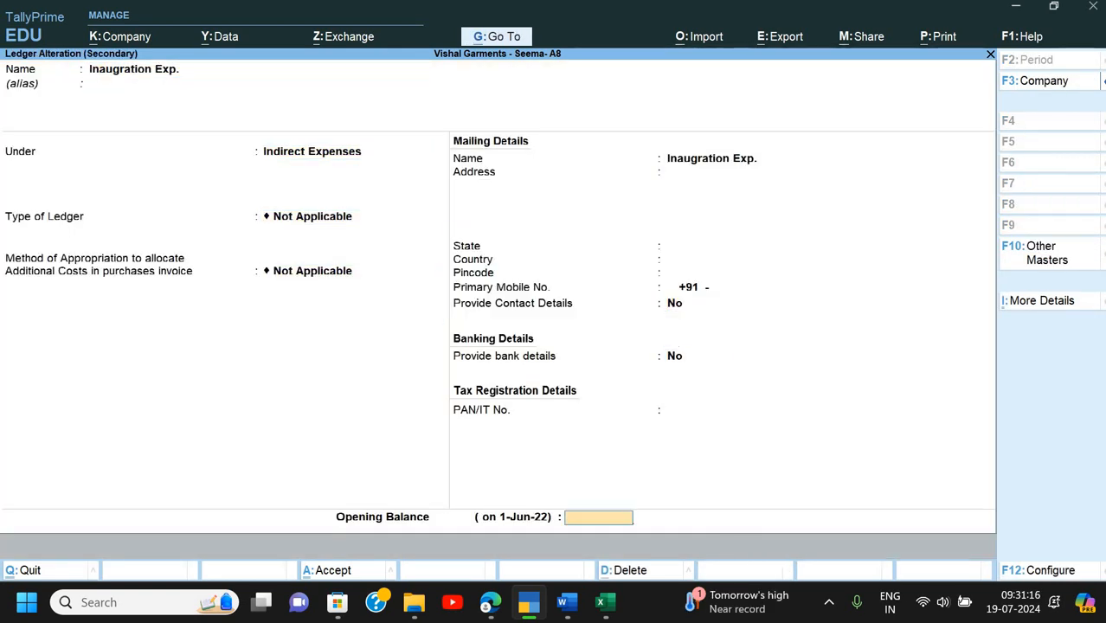
pyautogui.hotkey('ctrl', 'a')
# - Enter 10000 against Inaugration Exp. and make the second line a debit
pyautogui.write('10000')
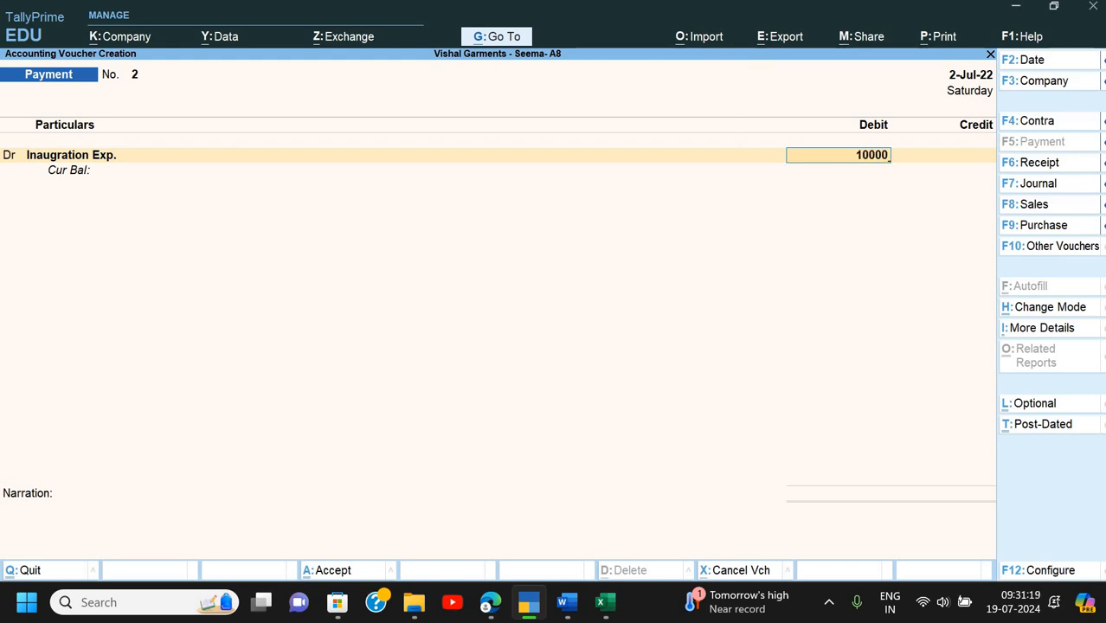
pyautogui.press('Return')
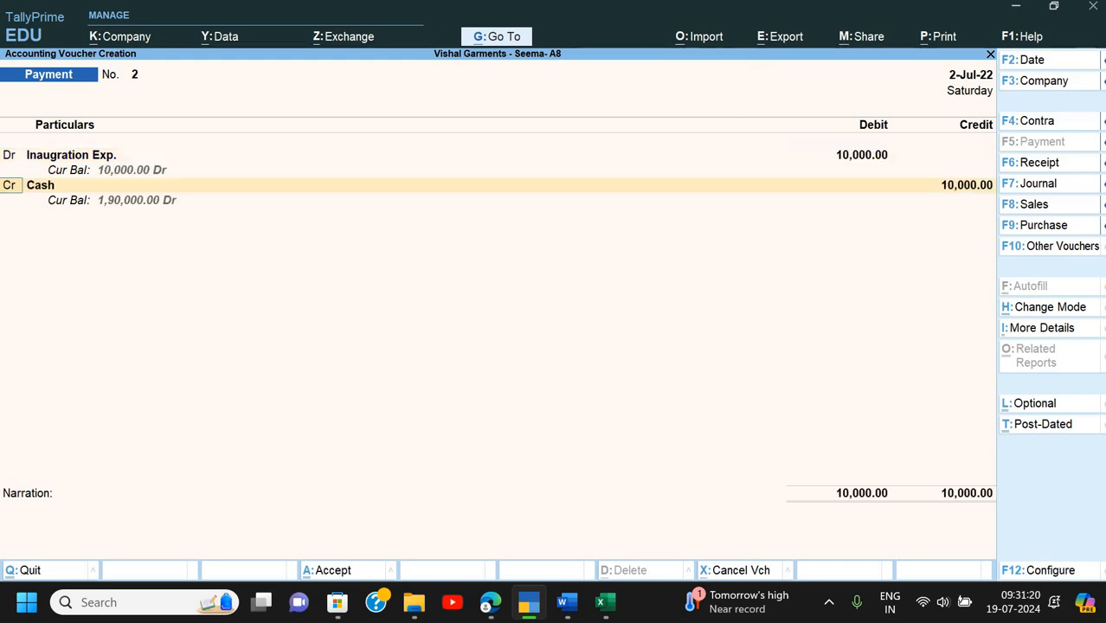
pyautogui.write('d')
pyautogui.press('Return')
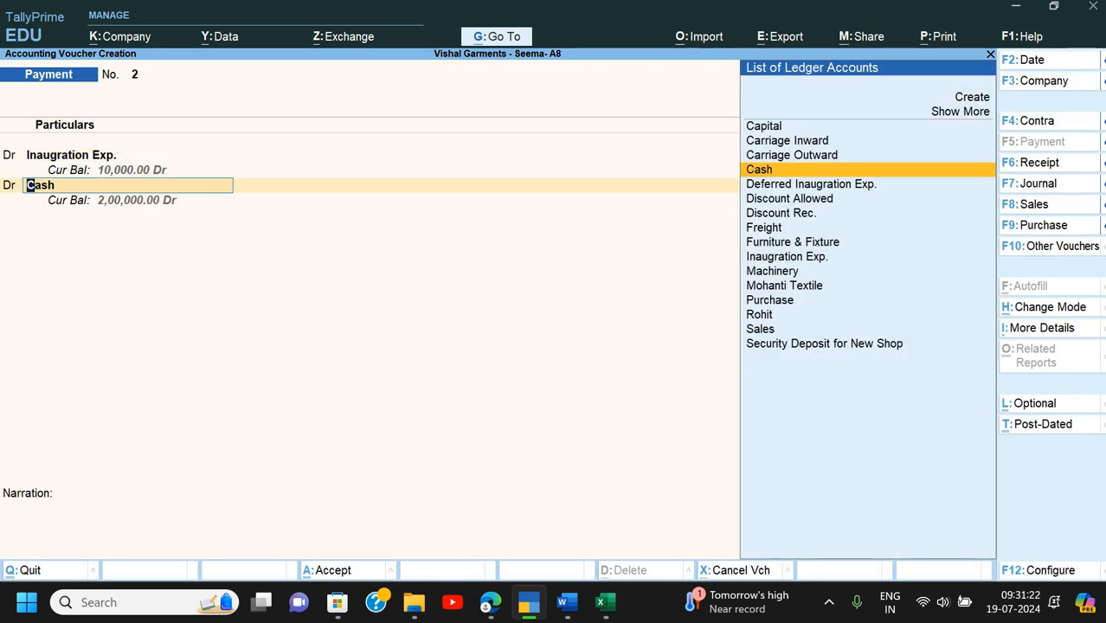
pyautogui.write('D')
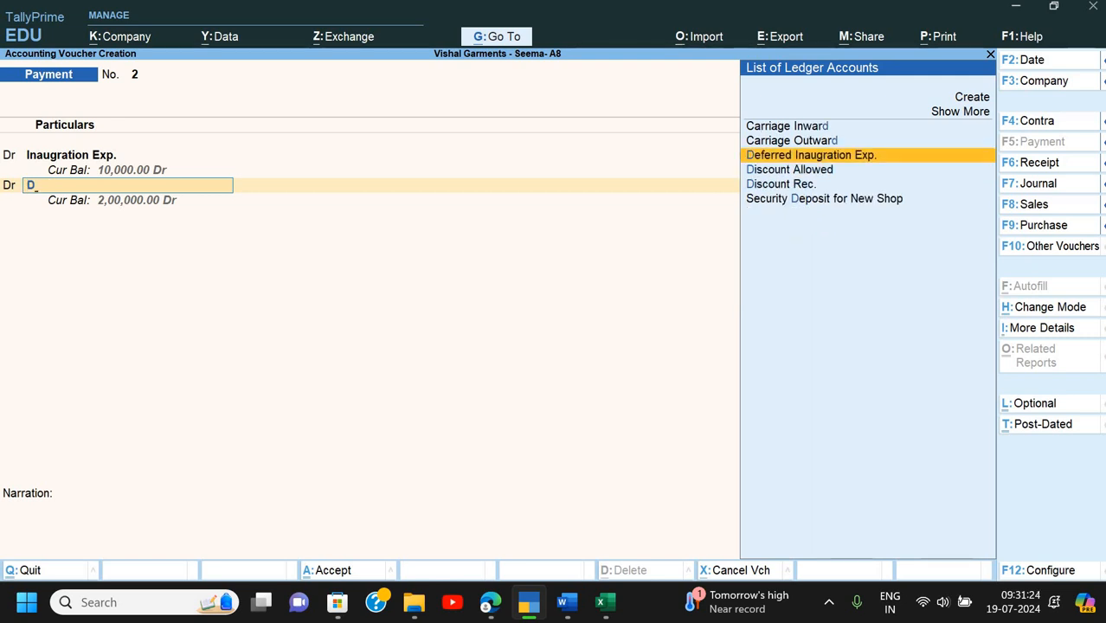
# - Choose Deferred Inaugration Exp. as the second debit, confirming its Misc. Expenses (ASSET) group
pyautogui.press('Return')
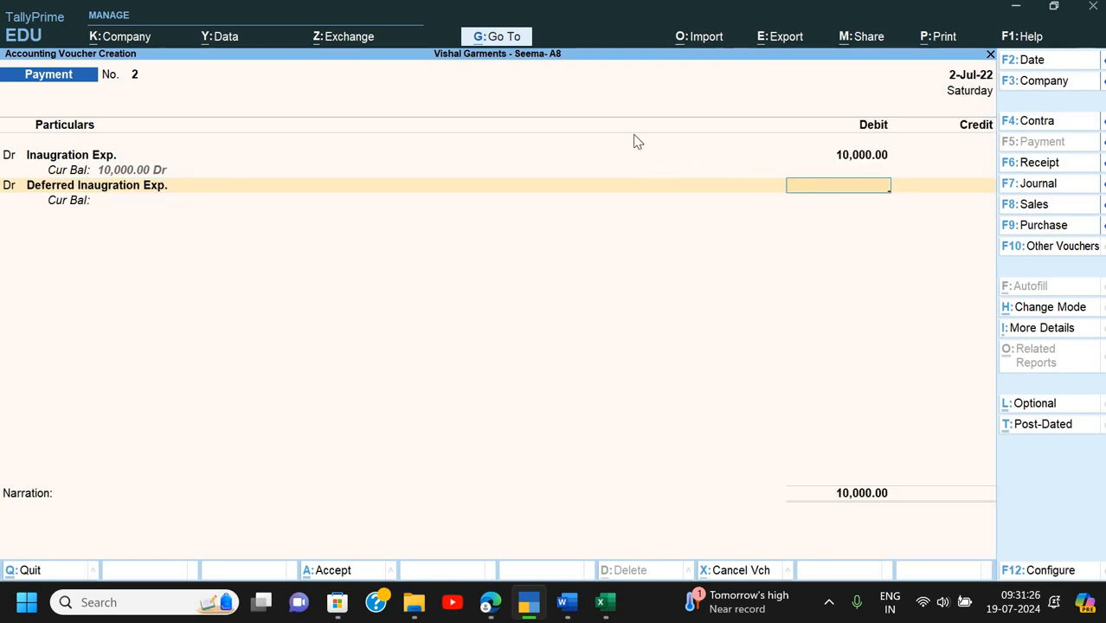
pyautogui.press('BackSpace')
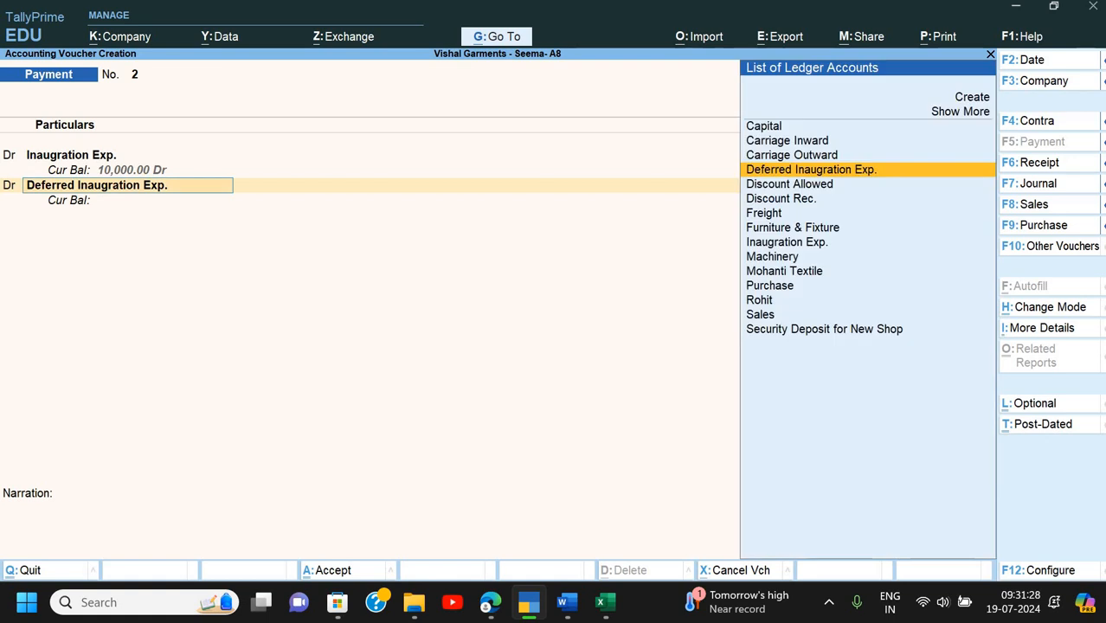
pyautogui.hotkey('ctrl', 'Return')
pyautogui.press('Return')
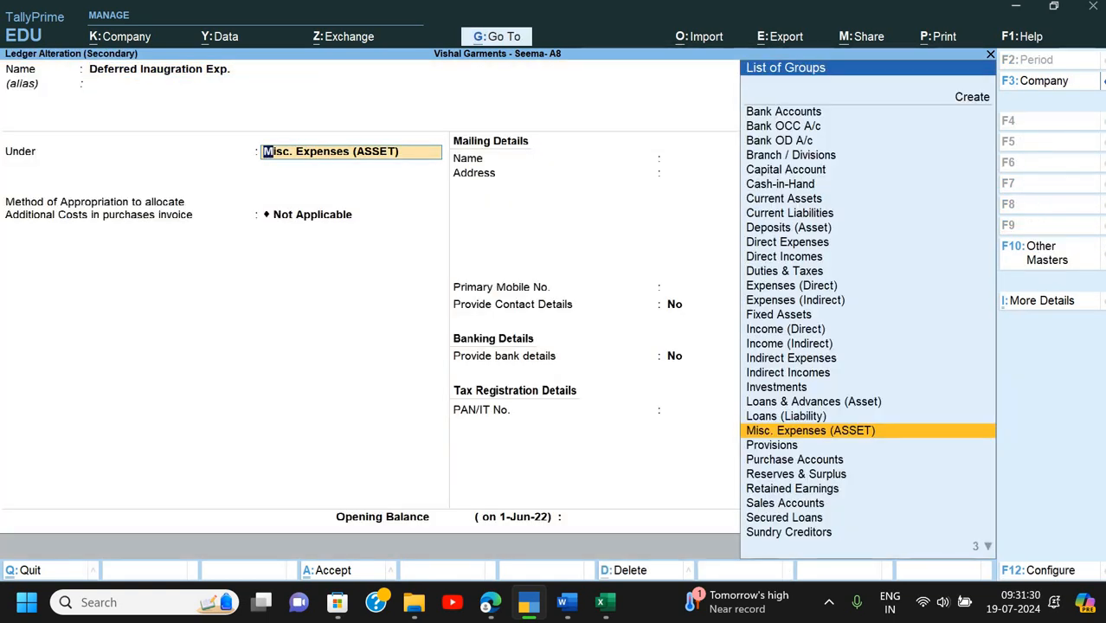
pyautogui.press('Return')
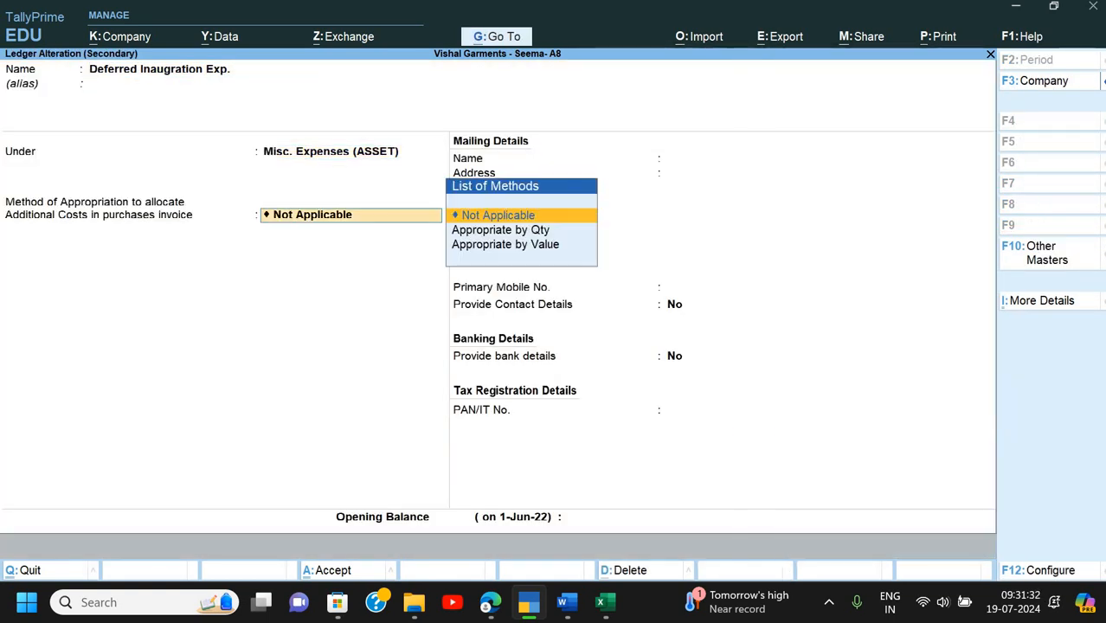
pyautogui.press('Return')
pyautogui.press('Return')
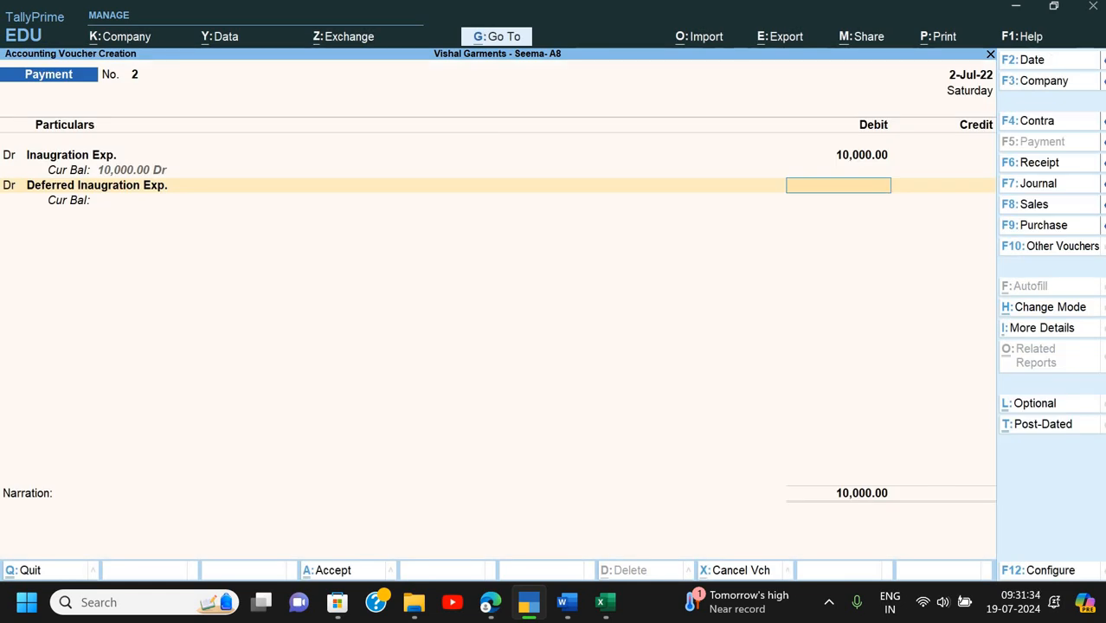
# - Debit 40000 to the deferred ledger, credit Cash 50,000, and start the narration 'Being inaugration exp'
pyautogui.write('40000')
pyautogui.press('Return')
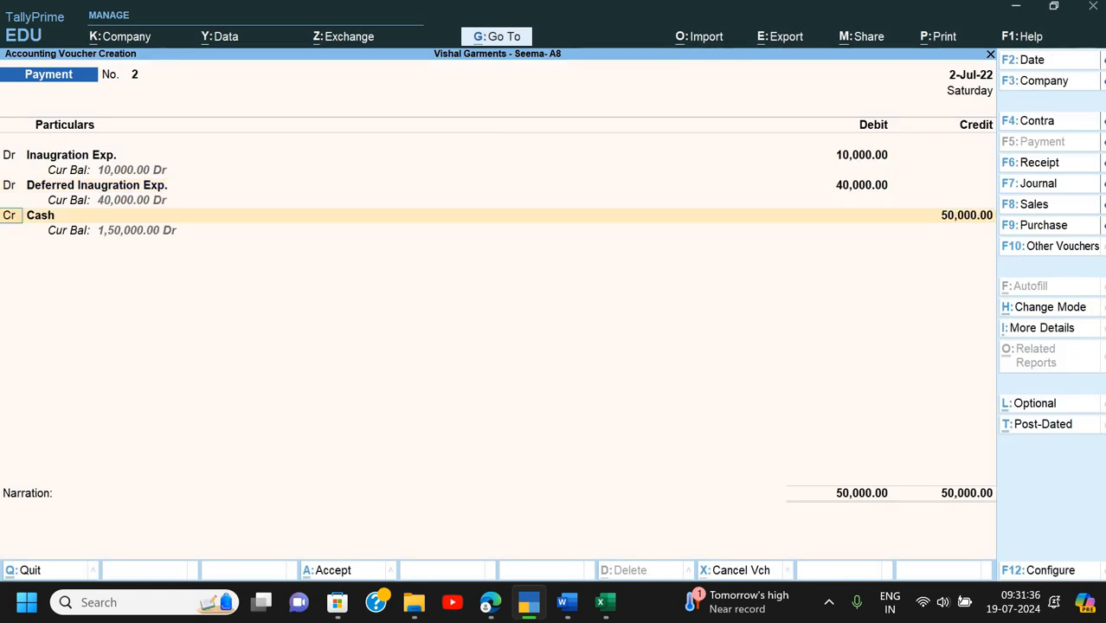
pyautogui.press('Return')
pyautogui.press('Return')
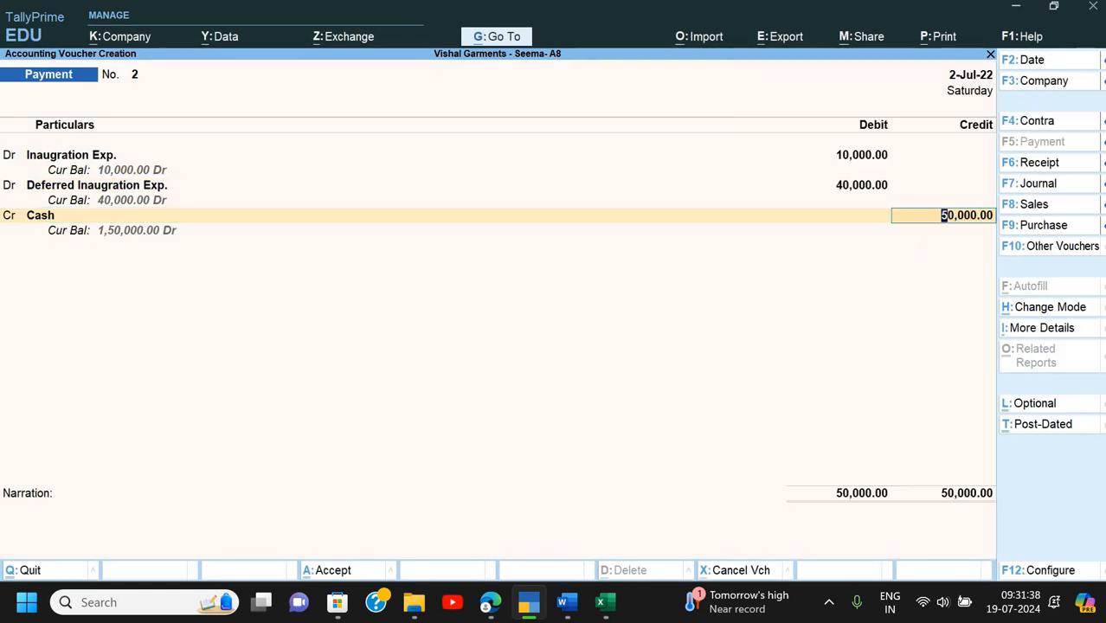
pyautogui.press('Return')
pyautogui.write('Being')
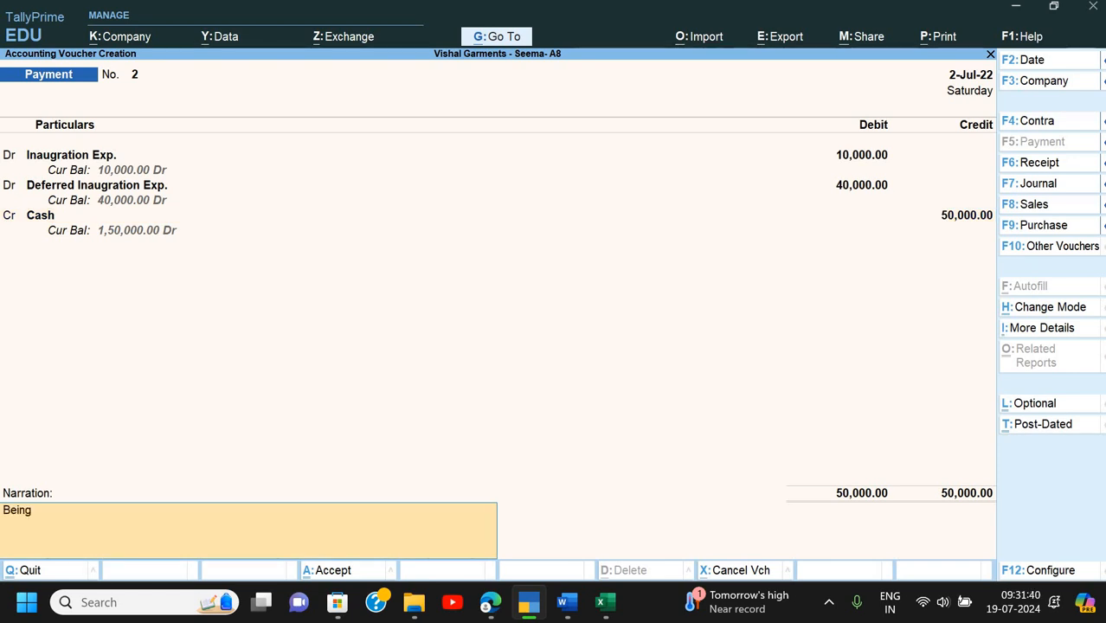
pyautogui.write(' insugration')
pyautogui.write(' exp')
pyautogui.press('BackSpace')
# - Complete the narration 'Being inaugration exp. paid', then move through Excel to the Word assignment
pyautogui.write('exp. paid')
pyautogui.press('Return')
pyautogui.hotkey('alt', 'Tab')
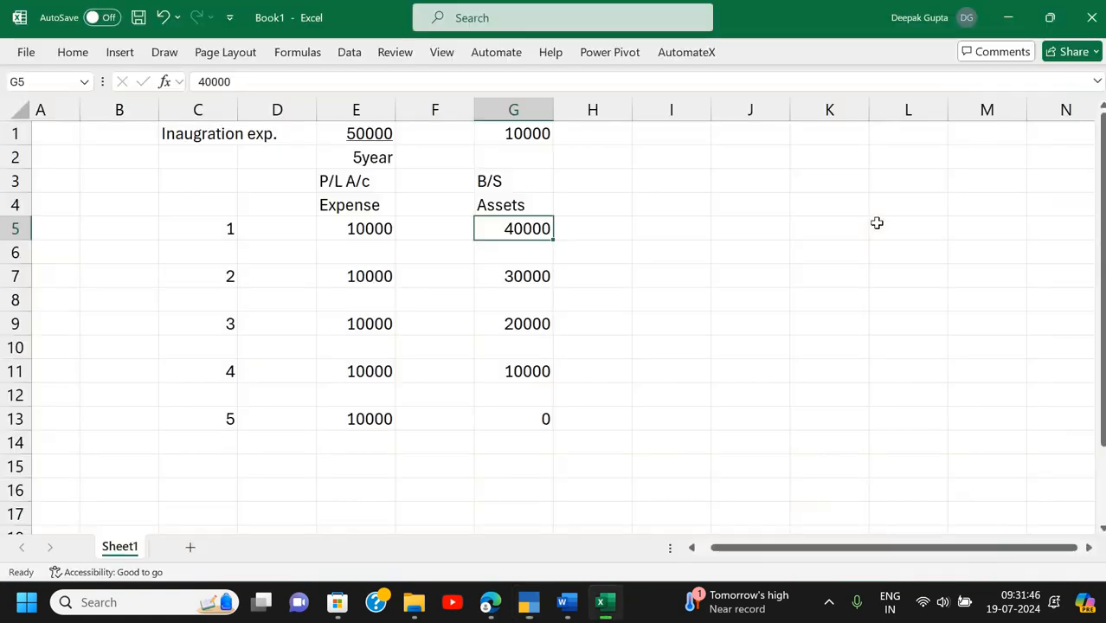
pyautogui.hotkey('alt', 'Tab')
pyautogui.hotkey('alt', 'Tab')
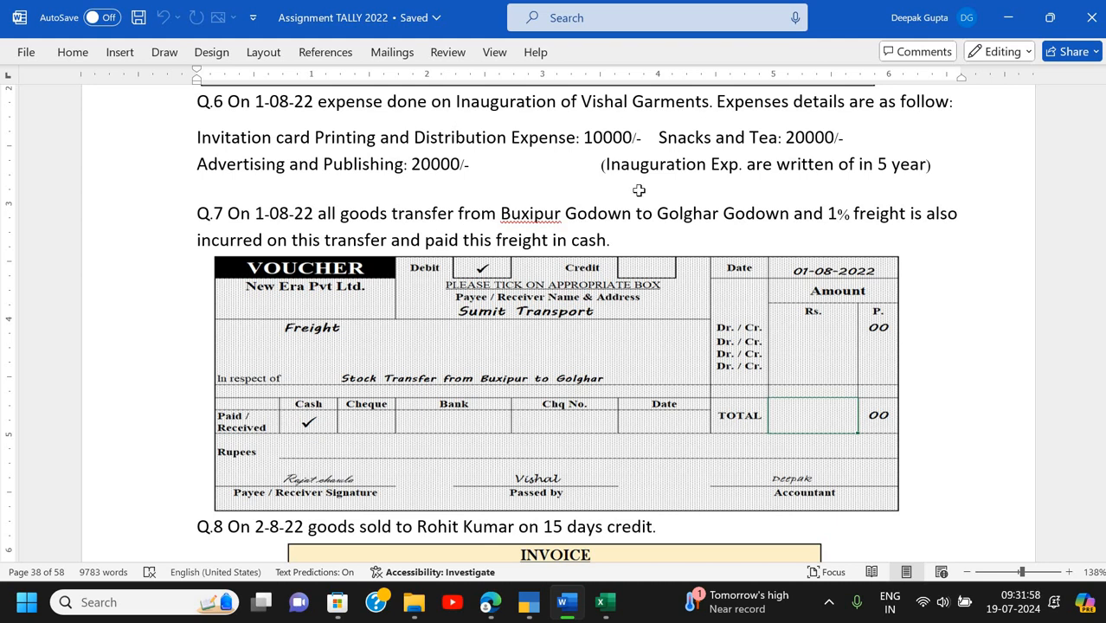
# - Save payment voucher No. 2 in TallyPrime, then scroll the Word document down to Q.7
pyautogui.hotkey('alt', 'Tab')
pyautogui.hotkey('alt', 'Tab')
pyautogui.hotkey('alt', 'Tab')
pyautogui.hotkey('alt', 'Tab')
pyautogui.press('Return')
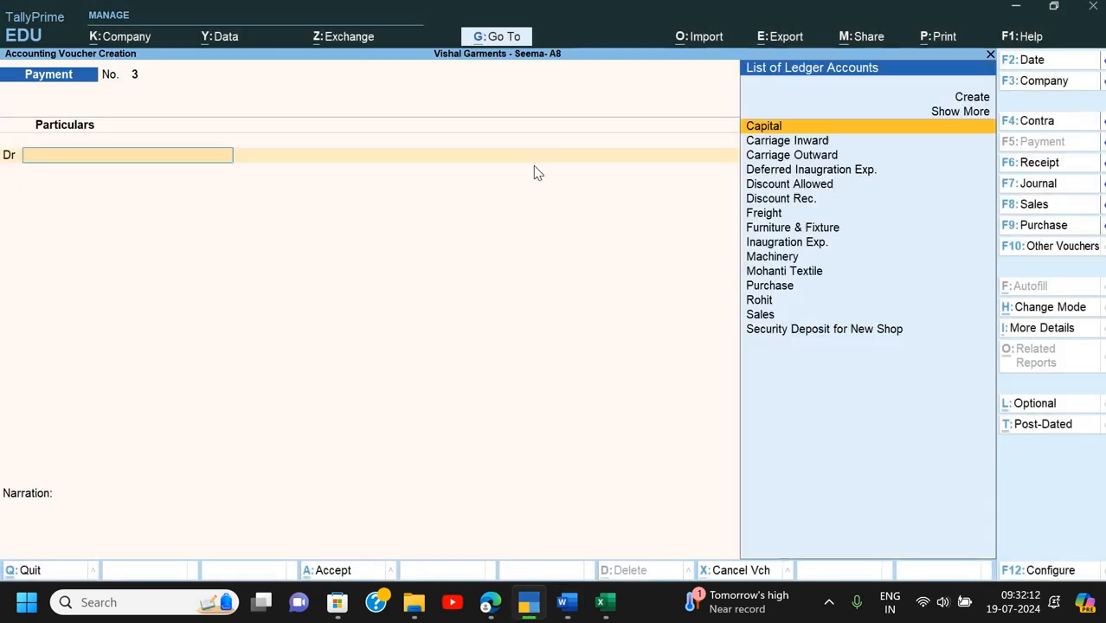
pyautogui.hotkey('alt', 'Tab')
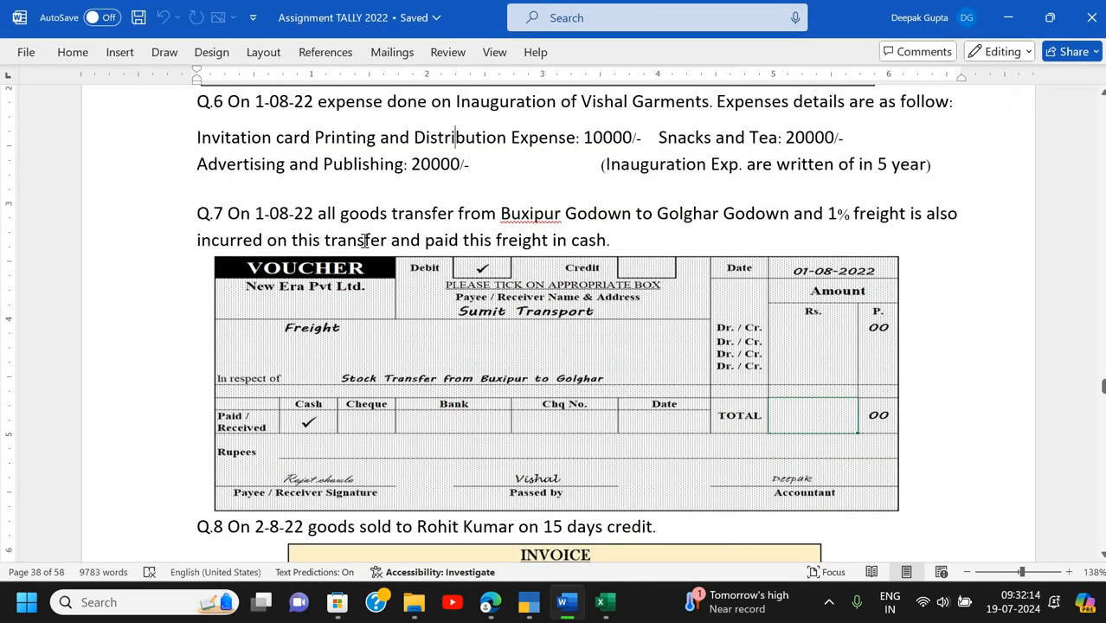
pyautogui.scroll(-3, 364, 243)
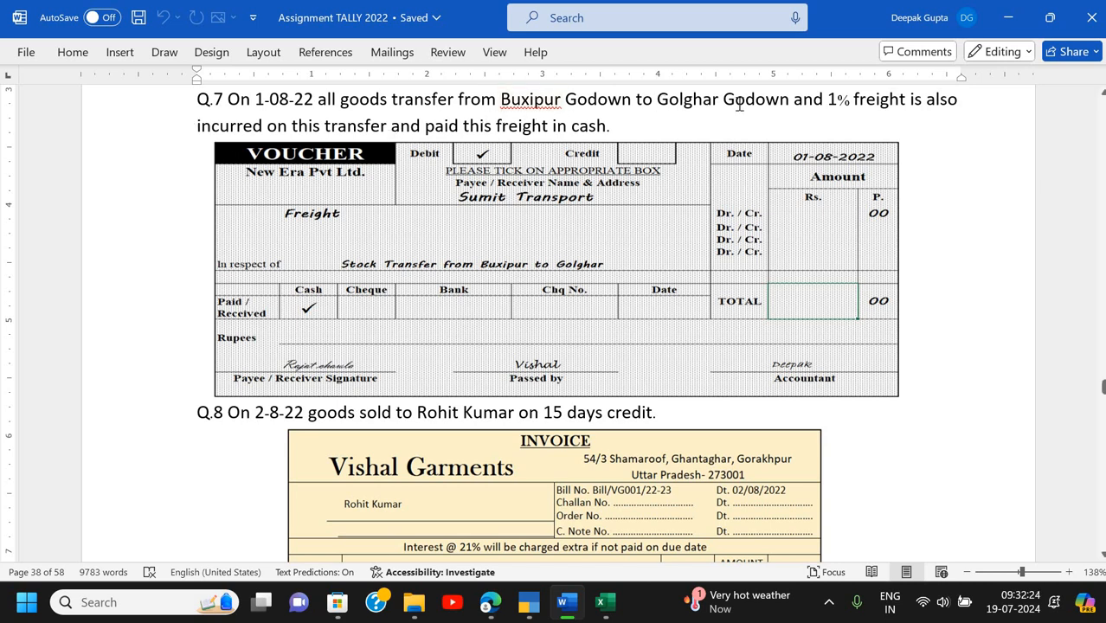
# - Quit the blank payment voucher and review the Golghar godown master in Alter
pyautogui.hotkey('alt', 'Tab')
pyautogui.press('Escape')
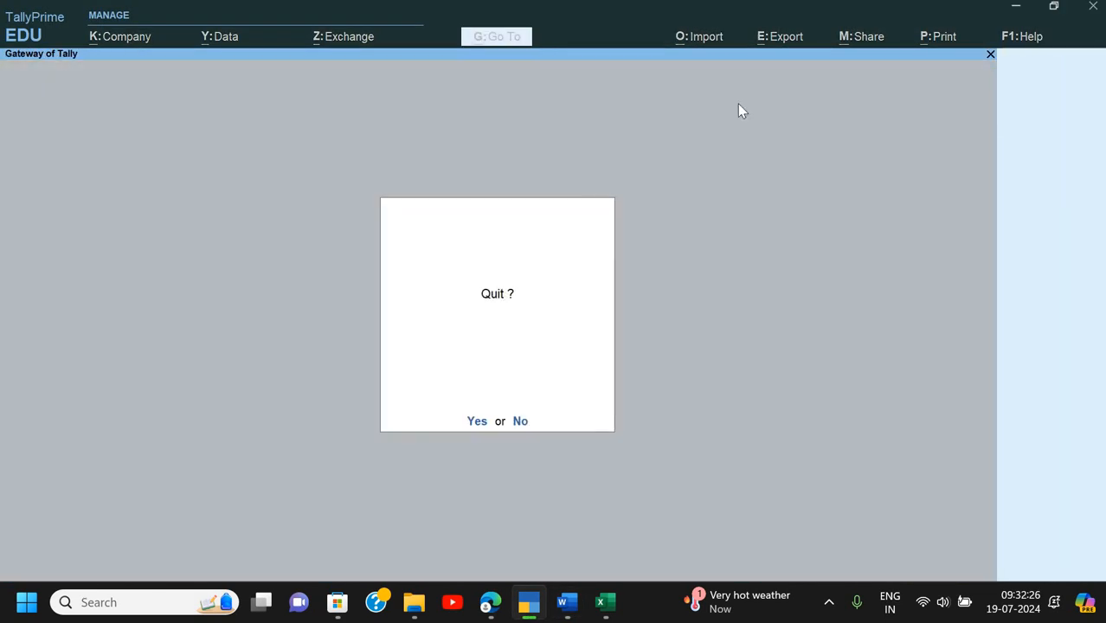
pyautogui.press('y')
pyautogui.press('Return')
pyautogui.press('Down')
pyautogui.press('Down')
pyautogui.press('Down')
pyautogui.press('Down')
pyautogui.press('Down')
pyautogui.press('Down')
pyautogui.press('Down')
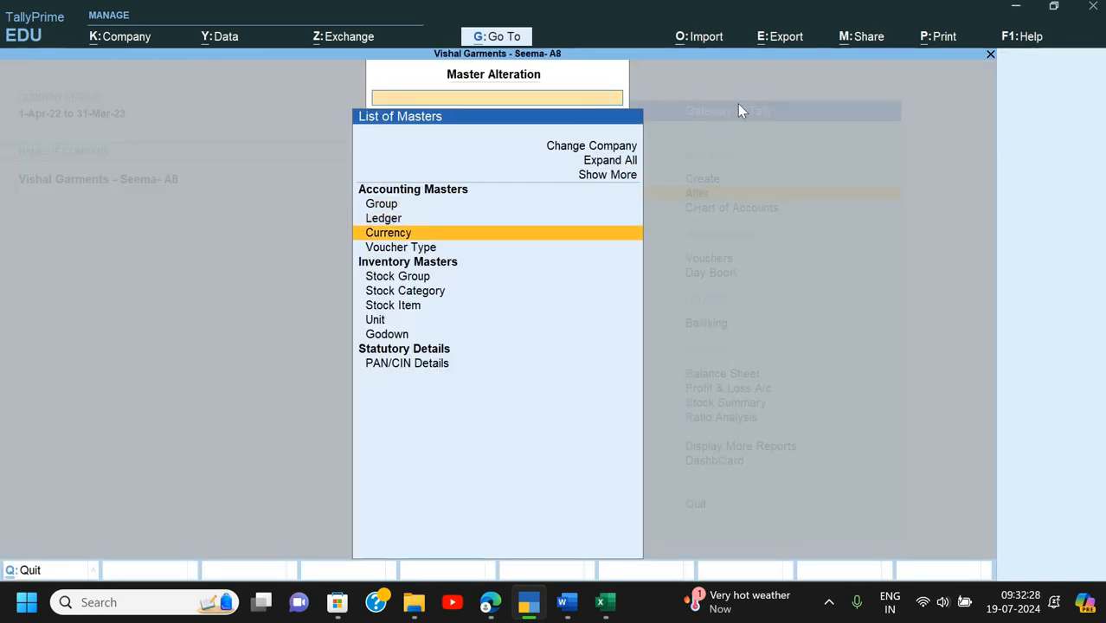
pyautogui.press('Down')
pyautogui.press('Return')
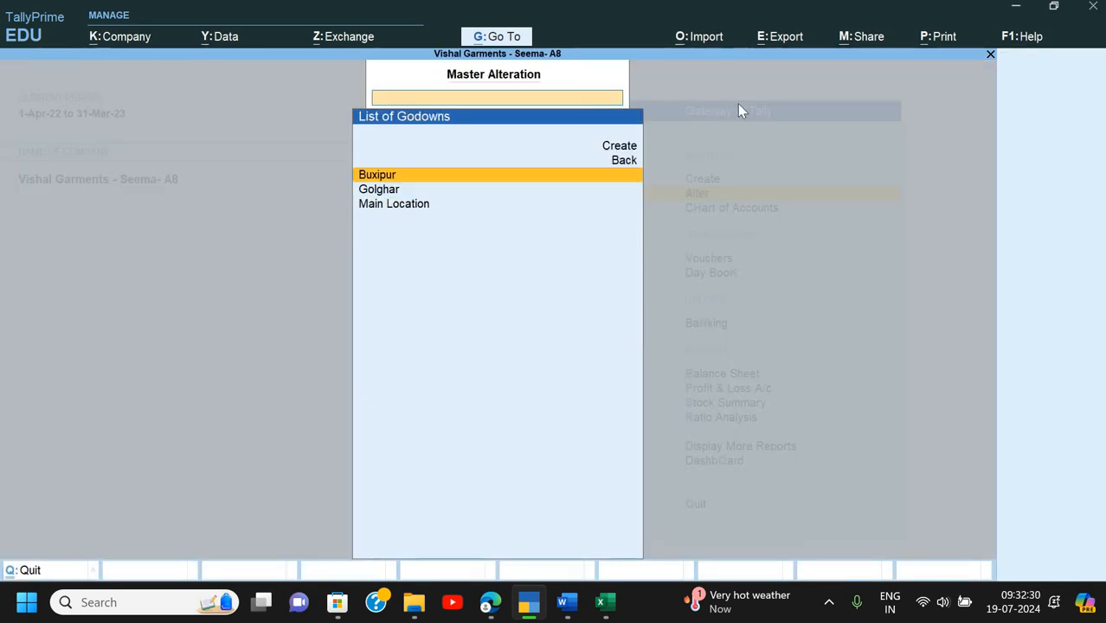
pyautogui.press('Down')
pyautogui.press('Return')
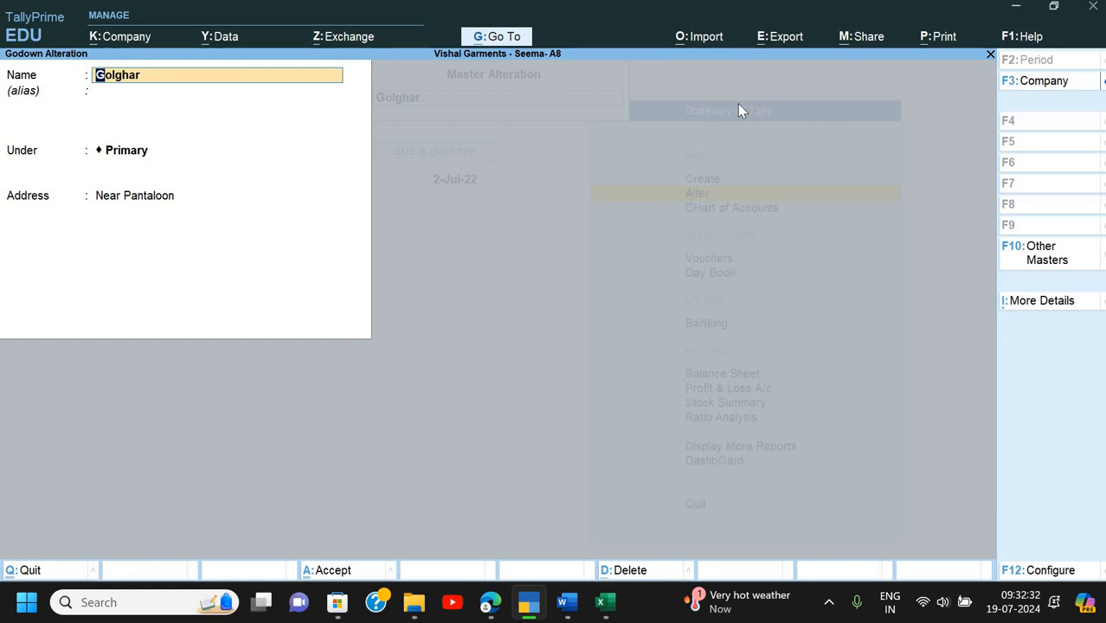
pyautogui.press('Return')
pyautogui.press('Return')
pyautogui.press('Return')
pyautogui.press('Escape')
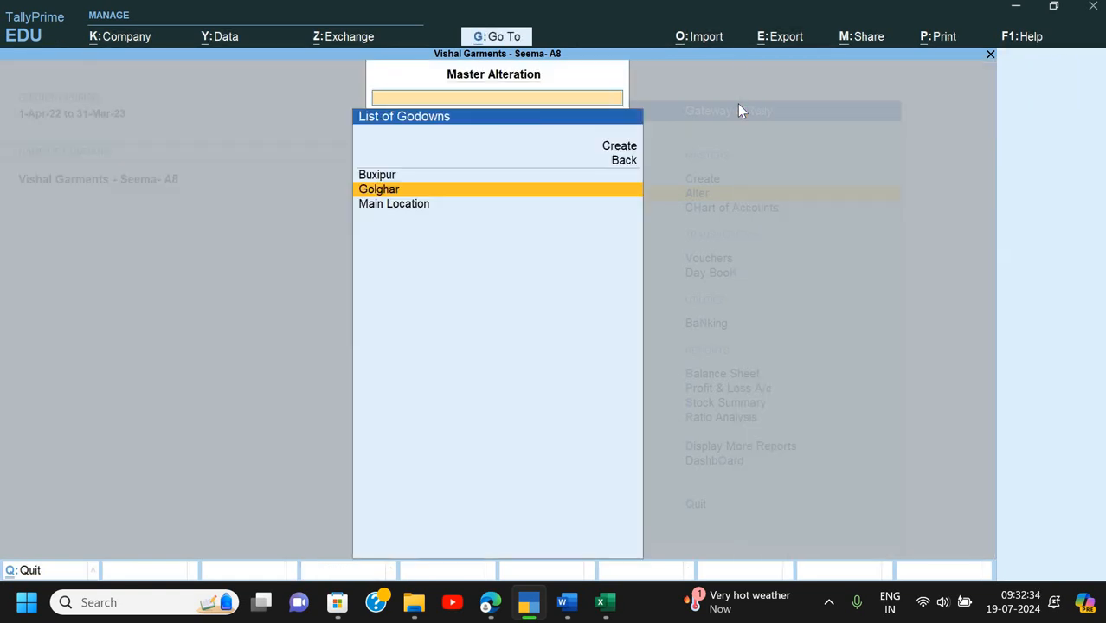
pyautogui.press('Escape')
pyautogui.press('Escape')
pyautogui.press('Escape')
# - Open the Inventory Books godown summary for Buxipur, showing 850 Pcs worth 3,97,500.00
pyautogui.press('Down')
pyautogui.press('Down')
pyautogui.press('Down')
pyautogui.press('Down')
pyautogui.press('Down')
pyautogui.press('Down')
pyautogui.press('Down')
pyautogui.press('Down')
pyautogui.press('Down')
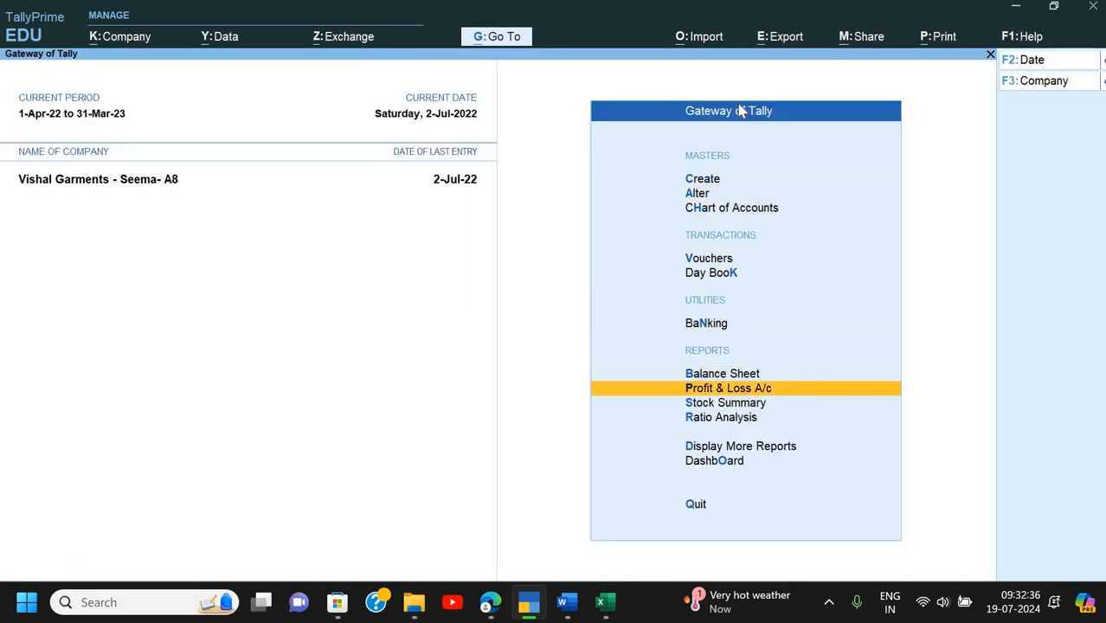
pyautogui.press('Down')
pyautogui.press('Return')
pyautogui.press('Down')
pyautogui.press('Down')
pyautogui.press('Down')
pyautogui.press('Down')
pyautogui.press('Down')
pyautogui.press('Down')
pyautogui.press('Down')
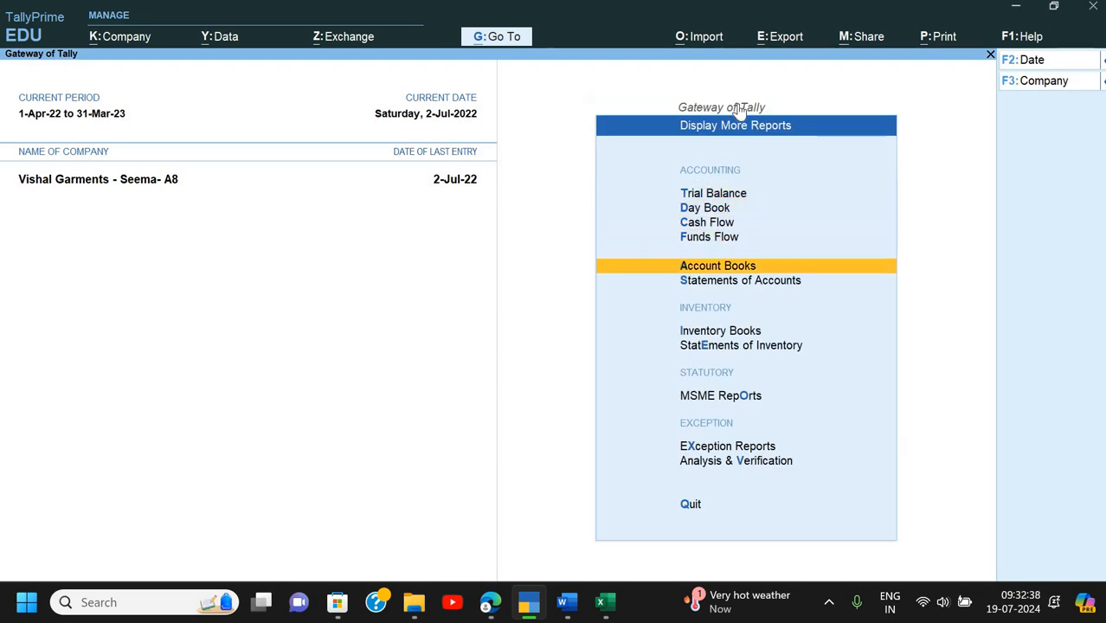
pyautogui.press('Up')
pyautogui.press('Return')
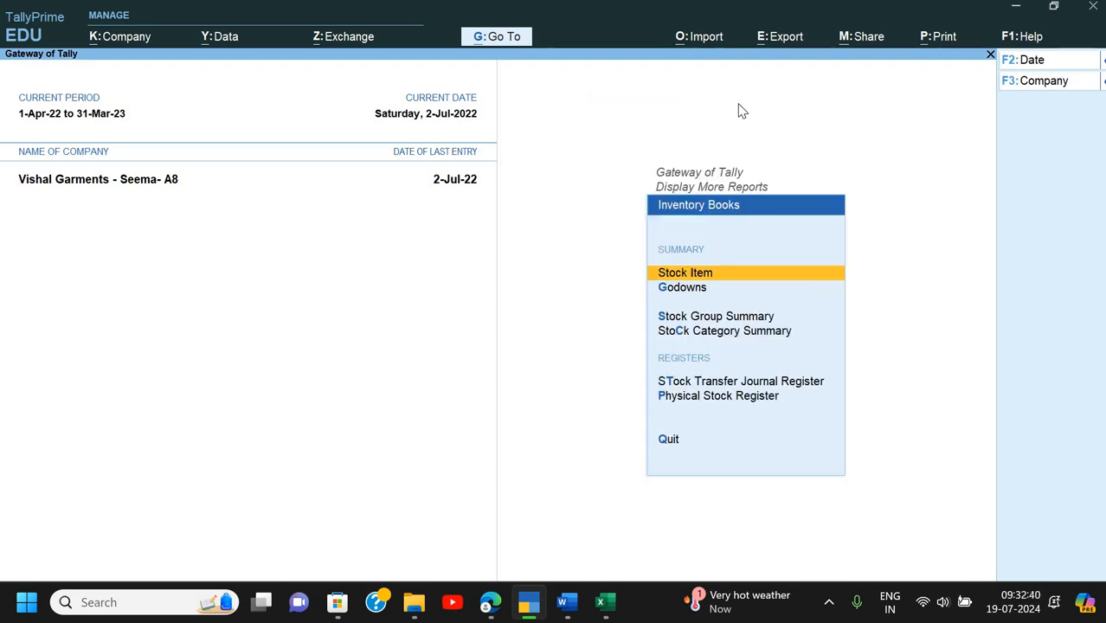
pyautogui.press('Down')
pyautogui.press('Return')
pyautogui.press('Down')
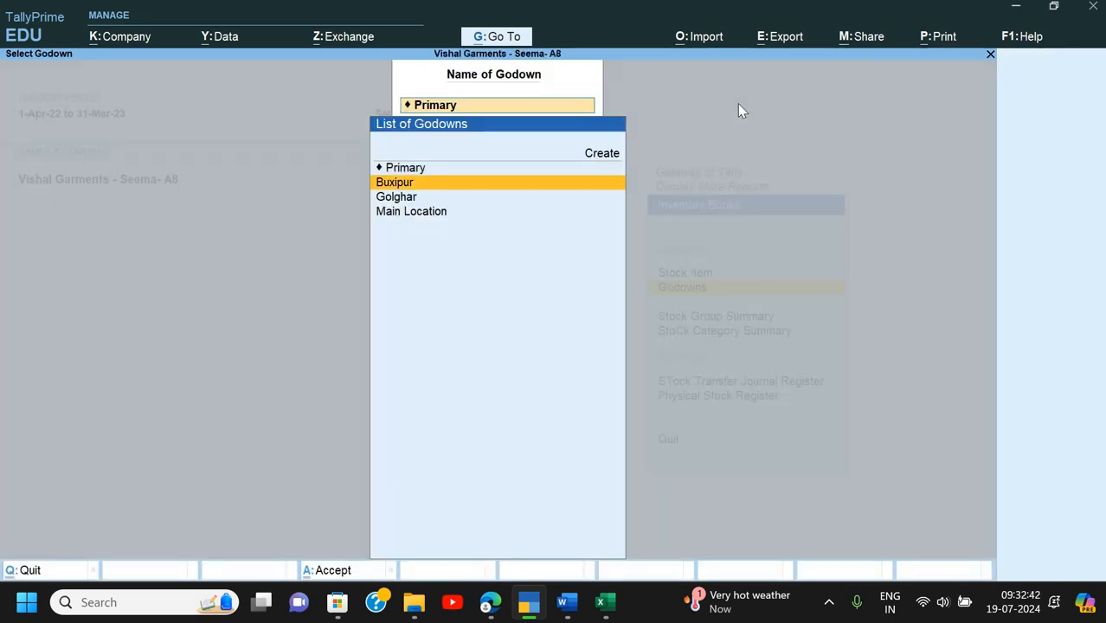
pyautogui.press('Return')
# - Expand Garments into items, switch the summary to Golghar showing no stock, then return to Word
pyautogui.hotkey('alt', 'F5')
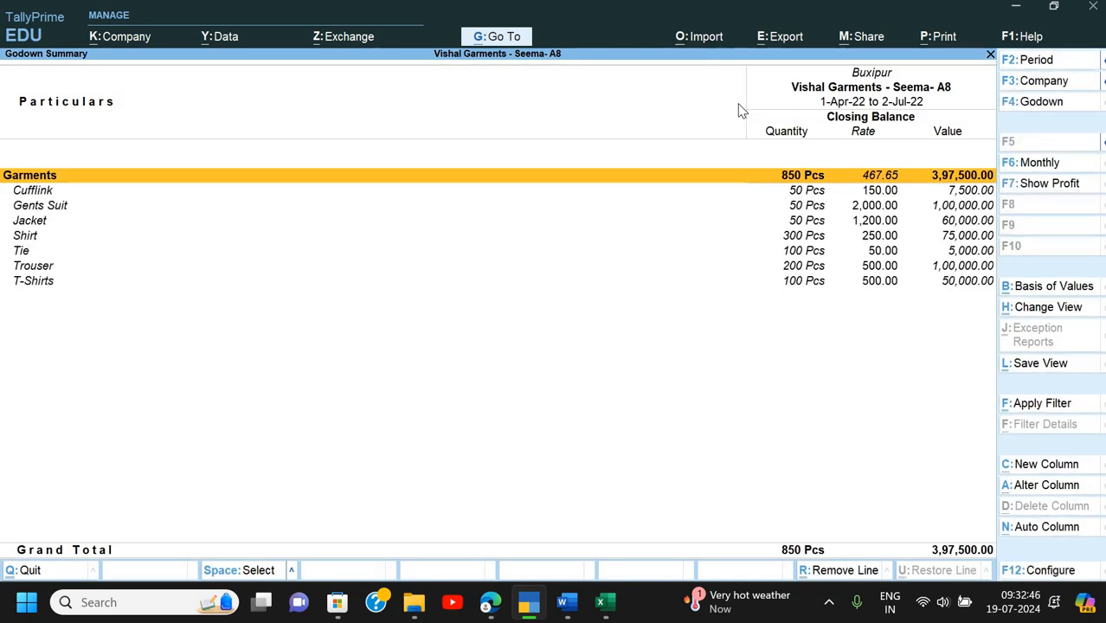
pyautogui.press('F4')
pyautogui.press('Down')
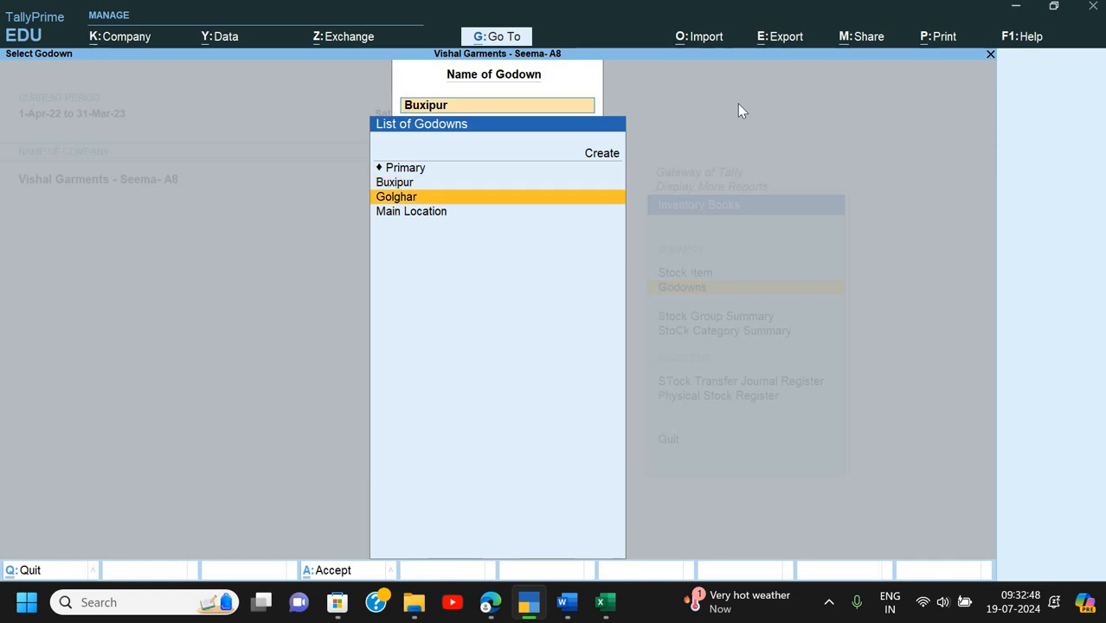
pyautogui.press('Return')
pyautogui.press('alt')
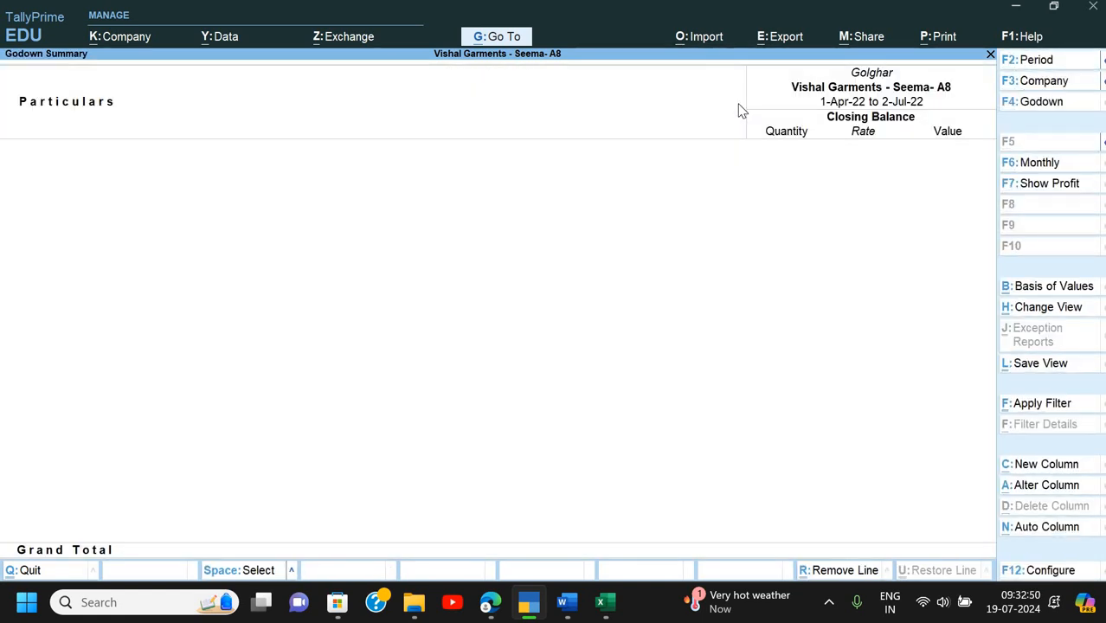
pyautogui.press('Escape')
pyautogui.press('Escape')
pyautogui.press('Escape')
pyautogui.press('Escape')
pyautogui.press('Escape')
pyautogui.press('Escape')
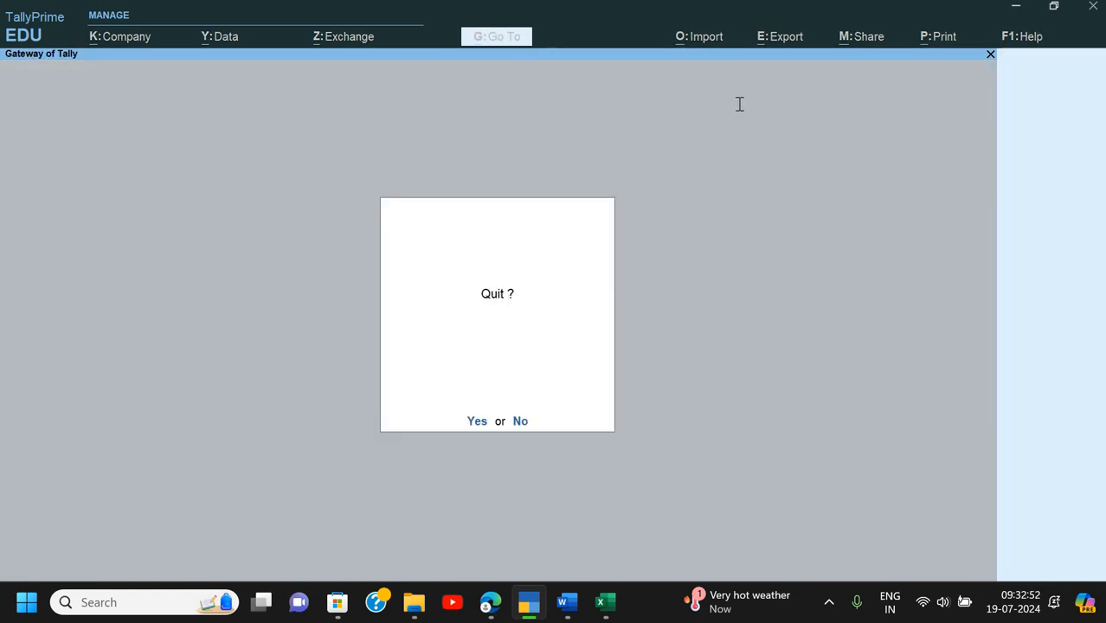
pyautogui.hotkey('alt', 'Tab')
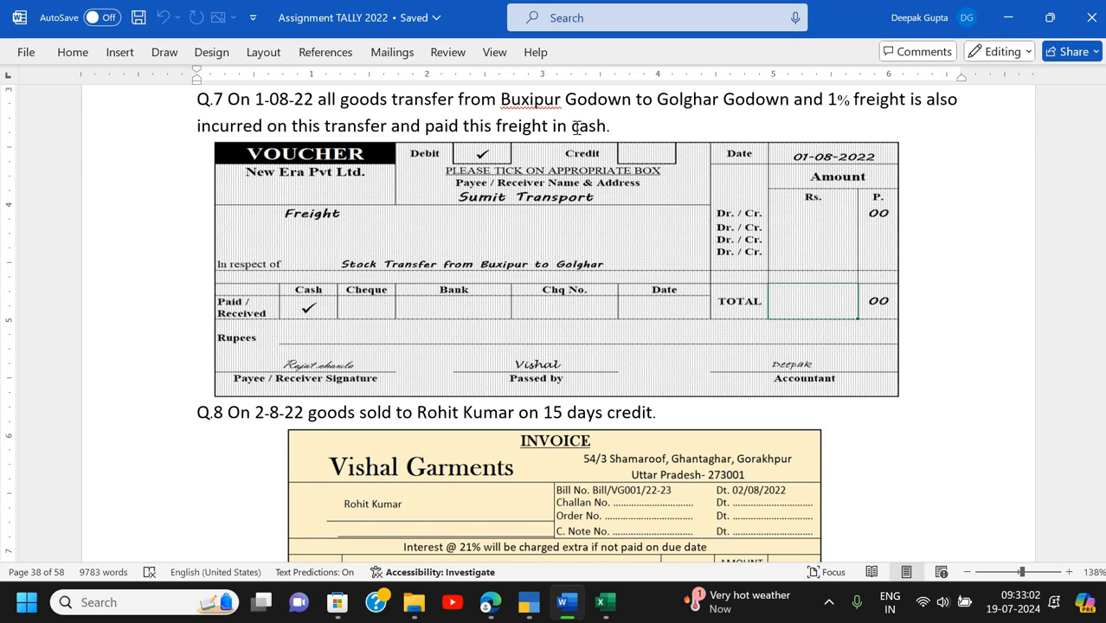
# - Return from the Q.7 question in Word to TallyPrime's Gateway of Tally
pyautogui.hotkey('alt', 'Tab')
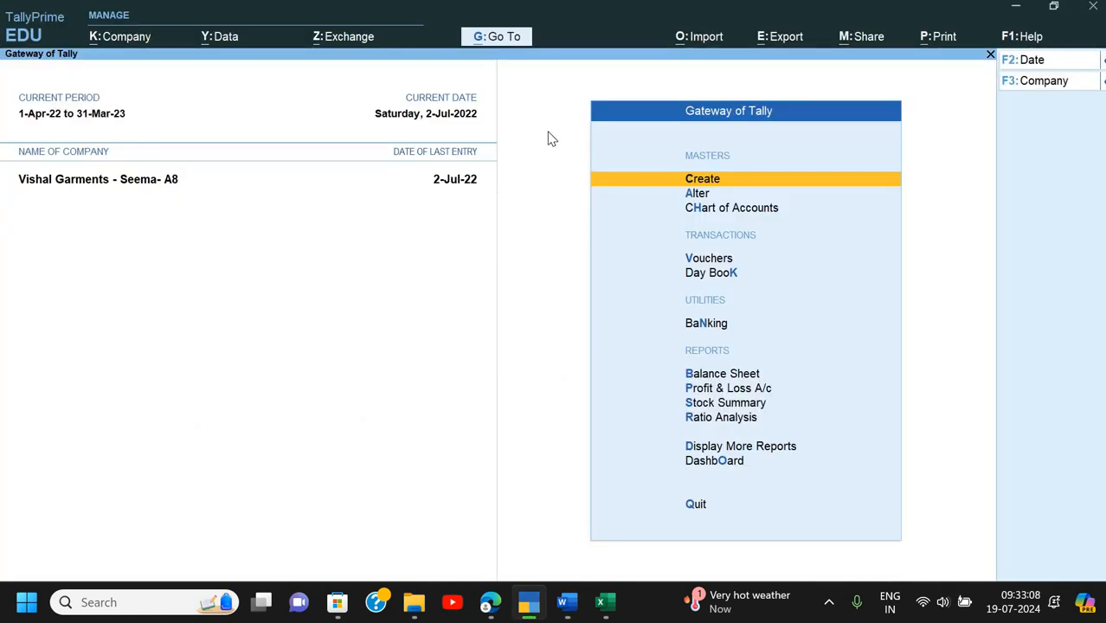
pyautogui.press('Down')
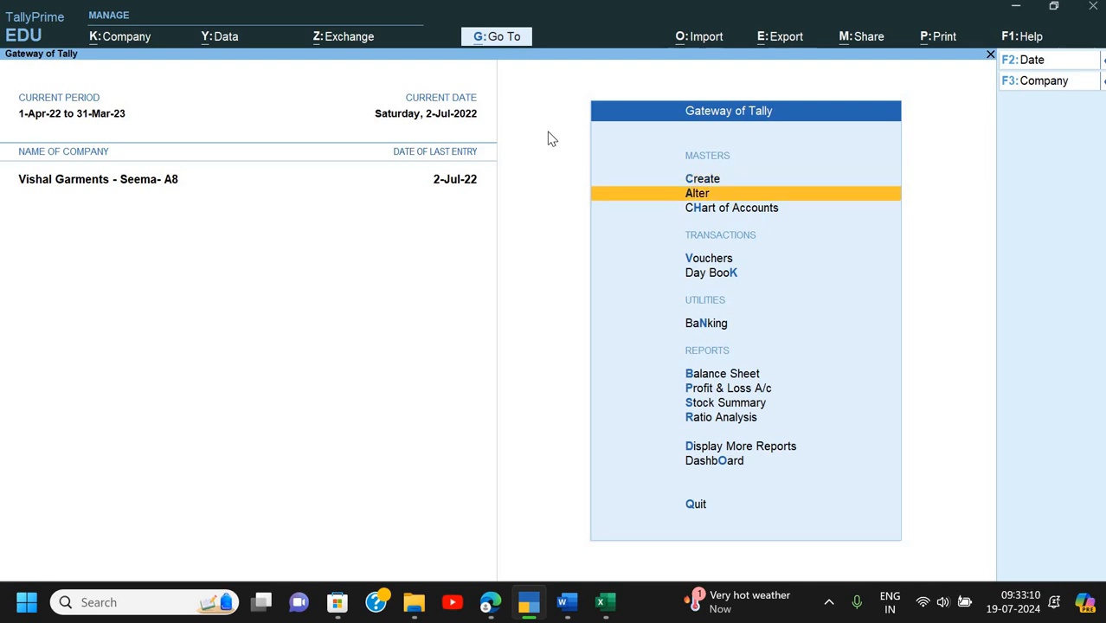
pyautogui.press('Return')
pyautogui.press('Down')
pyautogui.press('Down')
pyautogui.press('Down')
pyautogui.press('Down')
pyautogui.press('Down')
pyautogui.press('Down')
pyautogui.press('Down')
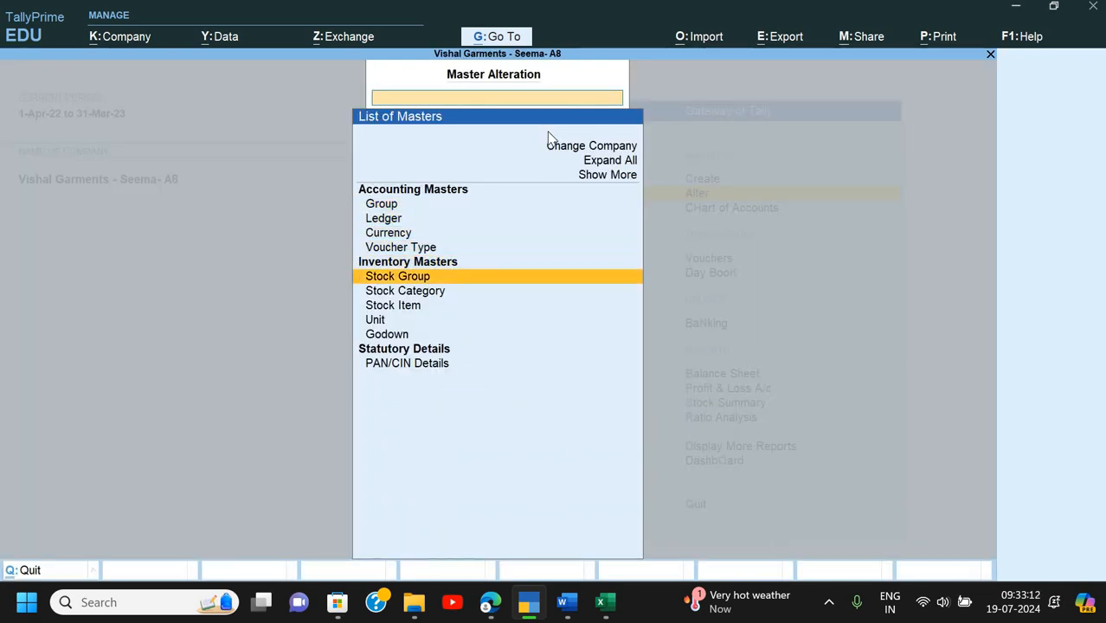
pyautogui.press('Up')
pyautogui.press('Up')
pyautogui.press('Up')
pyautogui.press('Up')
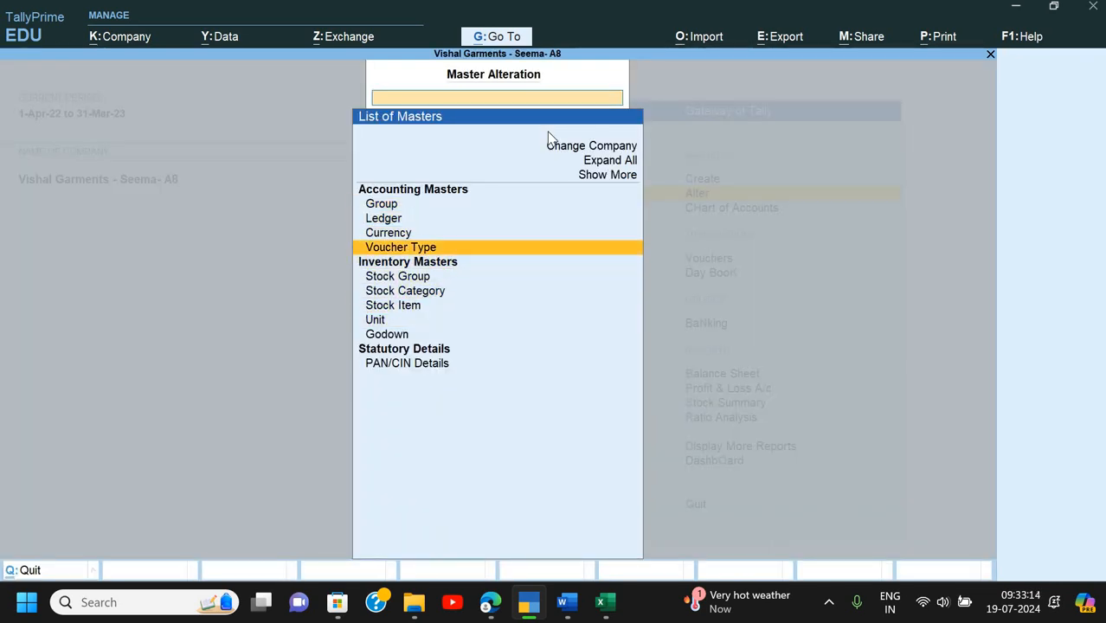
pyautogui.press('Return')
pyautogui.press('Down')
pyautogui.press('Down')
pyautogui.press('Down')
pyautogui.press('Down')
pyautogui.press('Down')
pyautogui.press('Down')
pyautogui.press('Down')
pyautogui.press('Down')
pyautogui.press('Down')
pyautogui.press('Down')
pyautogui.press('Down')
pyautogui.press('Down')
pyautogui.press('Down')
pyautogui.press('Down')
pyautogui.press('Down')
pyautogui.press('Down')
pyautogui.press('Down')
pyautogui.press('Down')
pyautogui.press('Down')
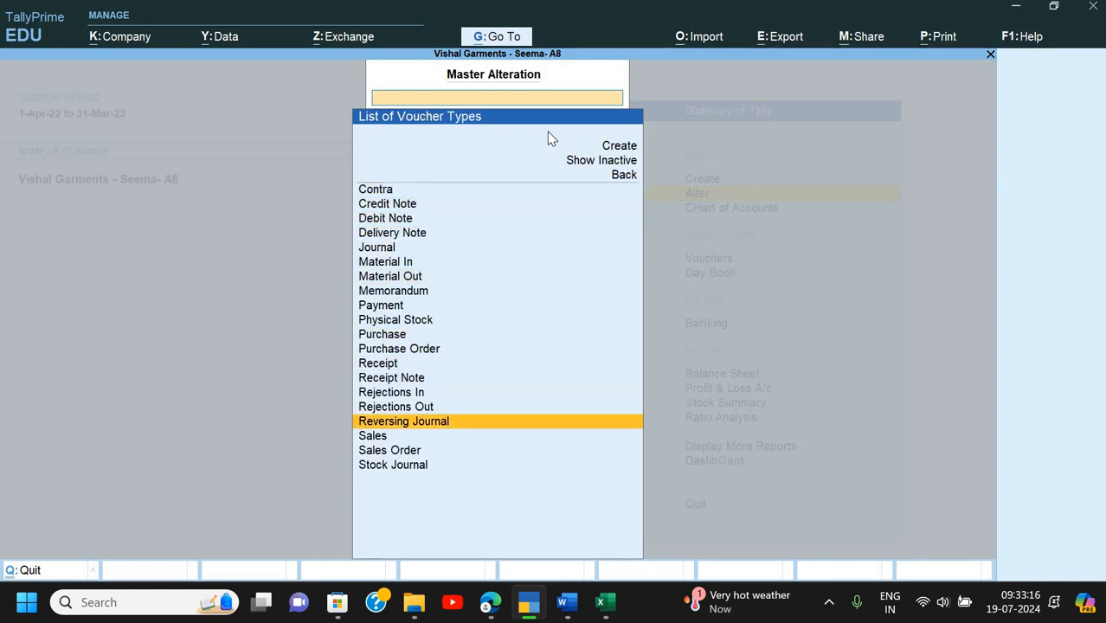
pyautogui.press('Return')
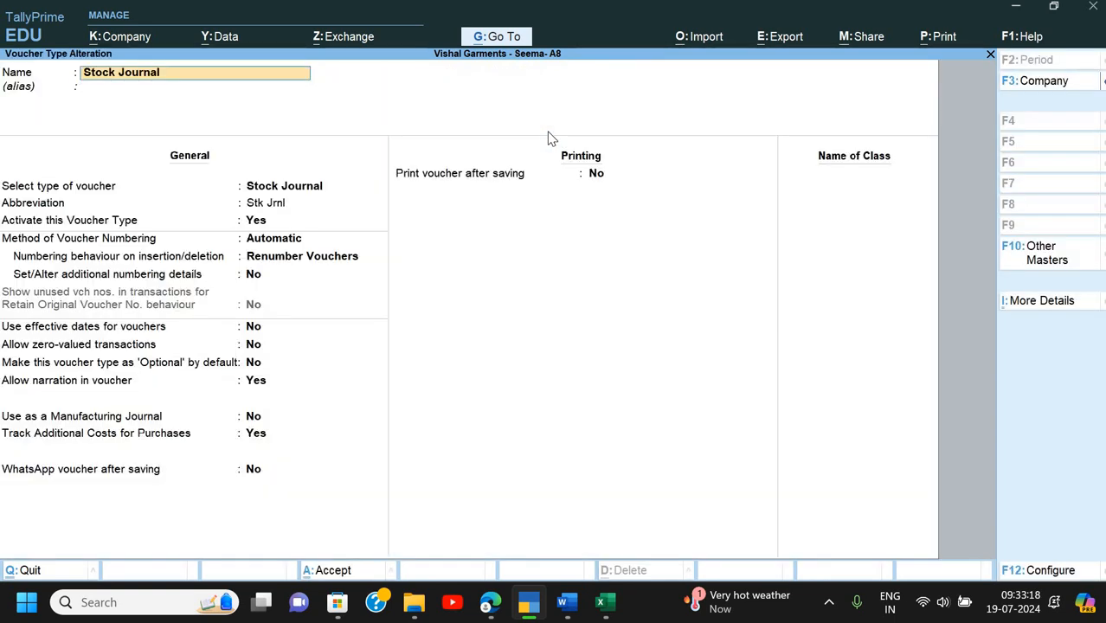
pyautogui.press('Return')
pyautogui.press('Return')
pyautogui.press('Return')
pyautogui.press('Return')
pyautogui.press('Return')
pyautogui.press('Return')
pyautogui.press('Return')
pyautogui.press('Return')
pyautogui.press('Return')
pyautogui.press('Return')
pyautogui.press('Return')
pyautogui.press('Return')
pyautogui.press('Return')
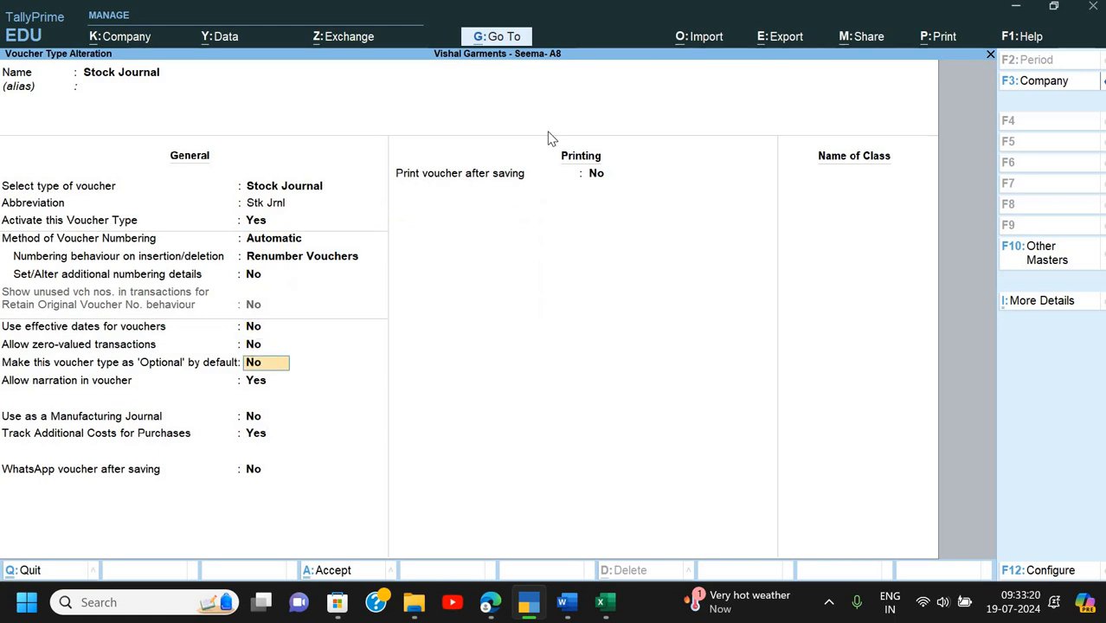
pyautogui.press('Up')
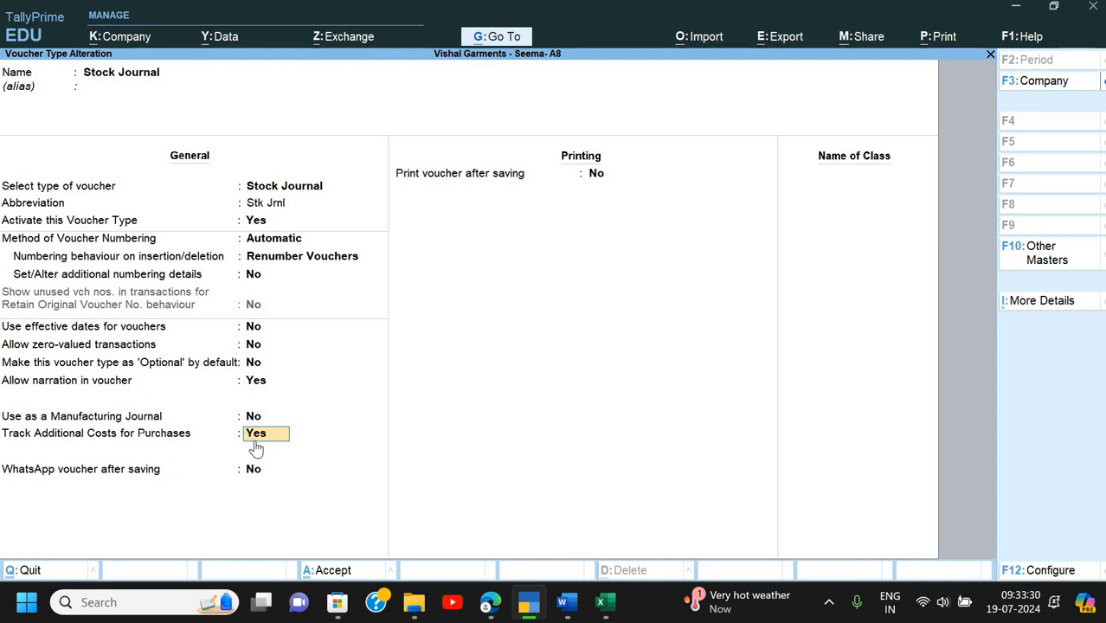
pyautogui.press('Return')
pyautogui.press('Return')
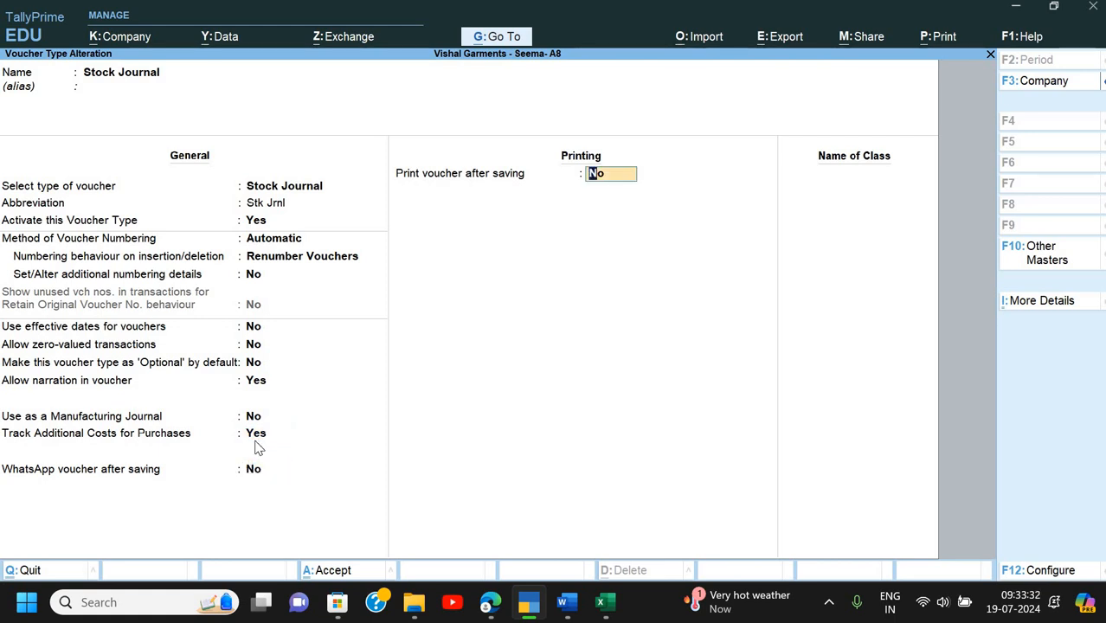
pyautogui.press('Return')
pyautogui.press('Escape')
pyautogui.press('Escape')
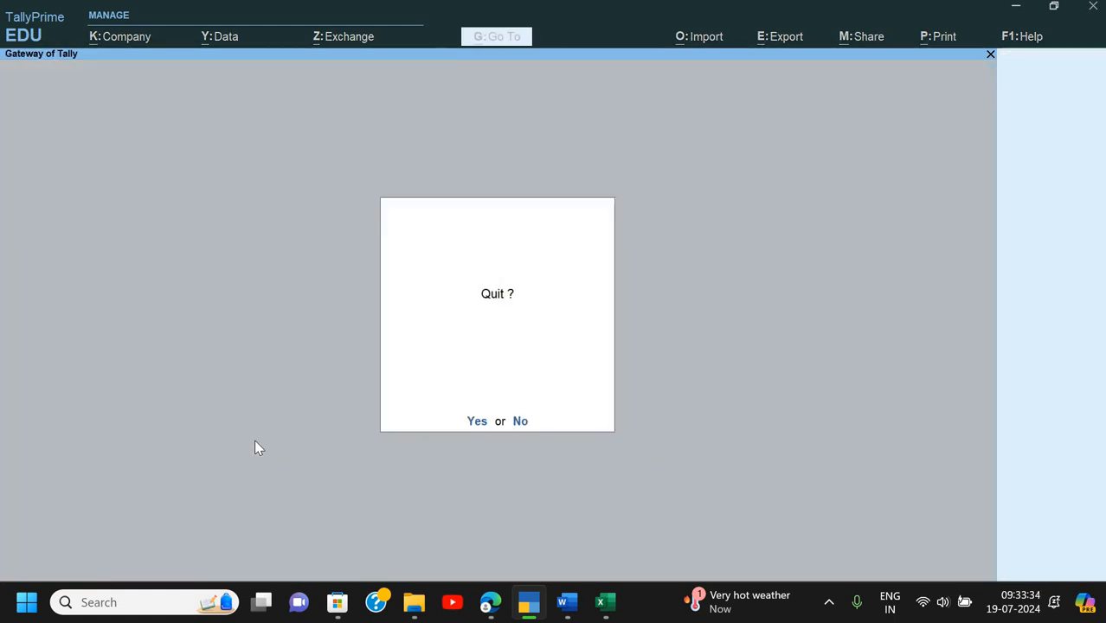
# - Start a Stock Journal voucher, check the assignment, then discard it and return to the Gateway
pyautogui.press('n')
pyautogui.press('v')
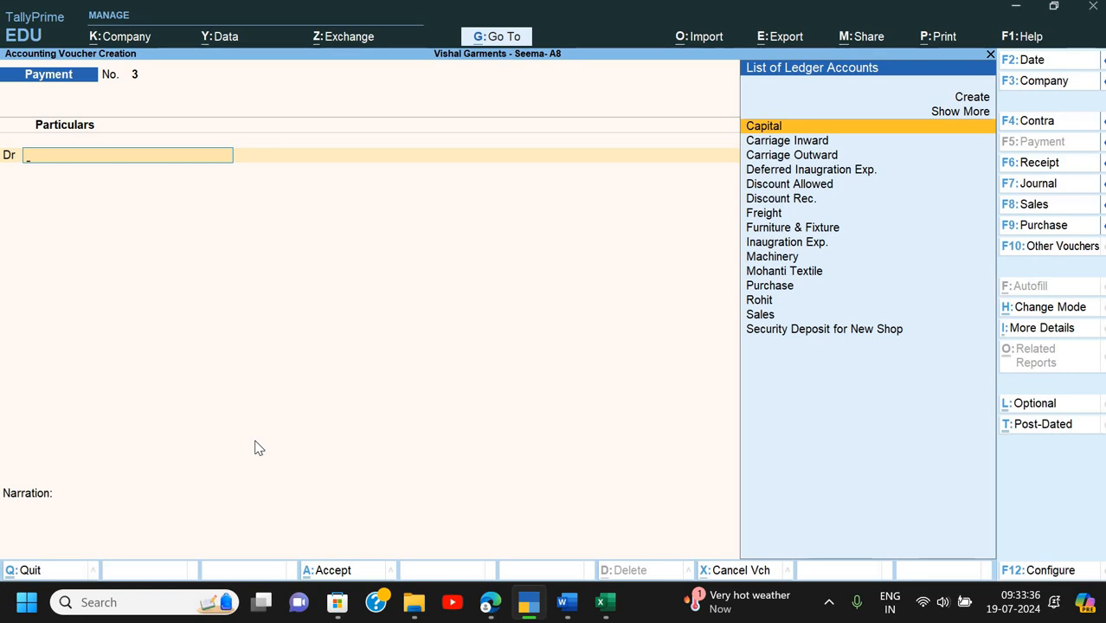
pyautogui.hotkey('alt', 'F7')
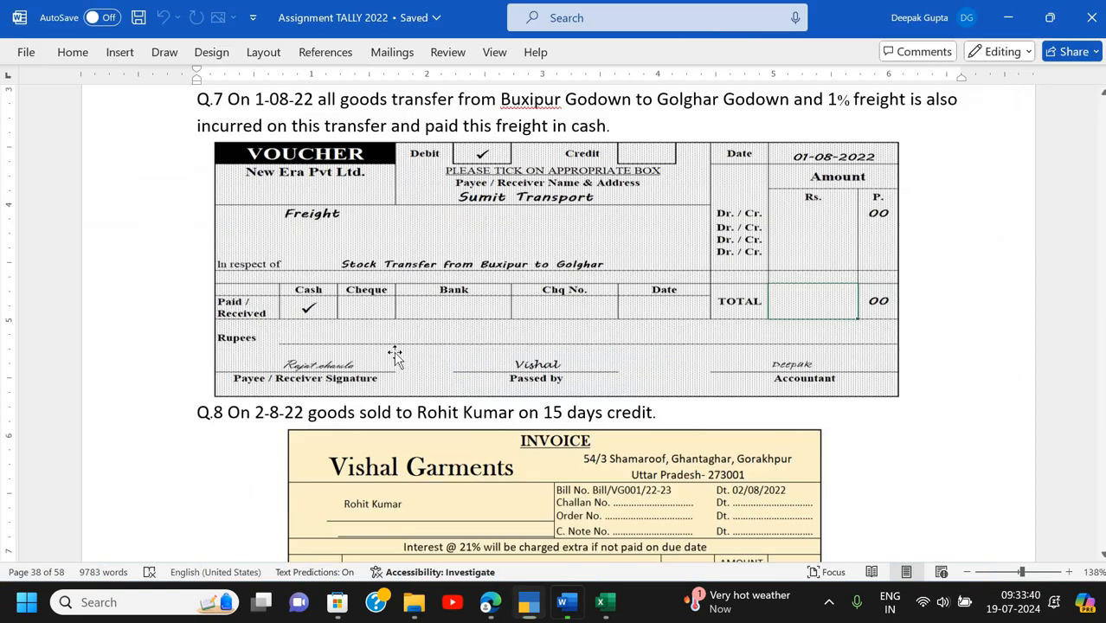
pyautogui.hotkey('alt', 'Tab')
pyautogui.scroll(4, 433, 351)
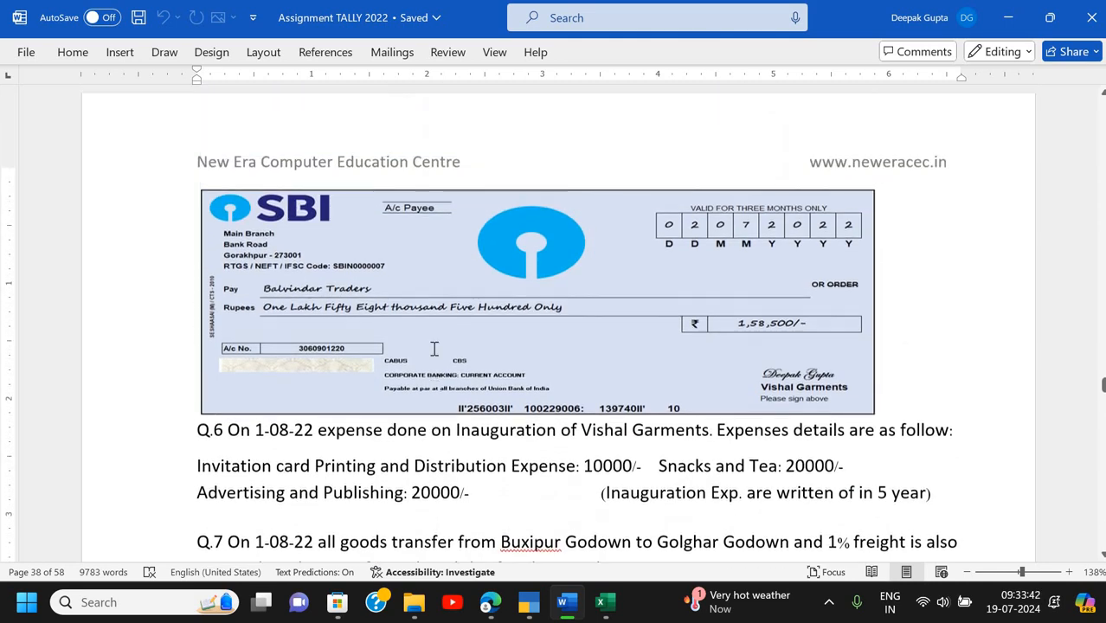
pyautogui.hotkey('alt', 'Tab')
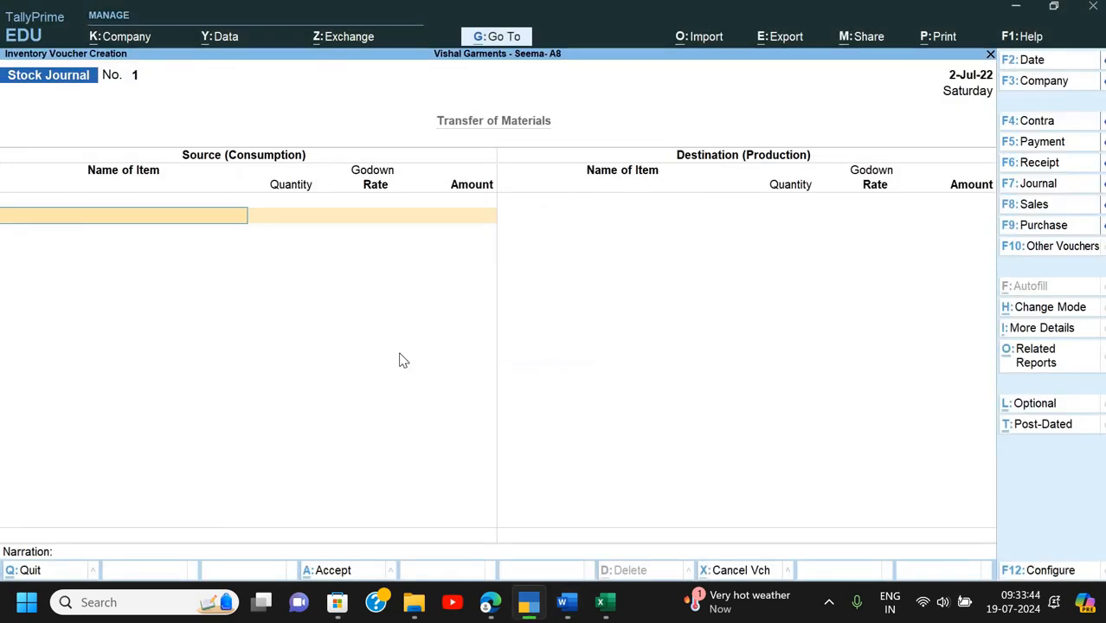
pyautogui.press('Escape')
pyautogui.press('y')
pyautogui.press('Escape')
pyautogui.press('Escape')
pyautogui.press('d')
pyautogui.press('d')
# - Widen the Day Book period from 1-Apr-22 and open the Inaugration Exp. payment voucher
pyautogui.hotkey('alt', 'F2')
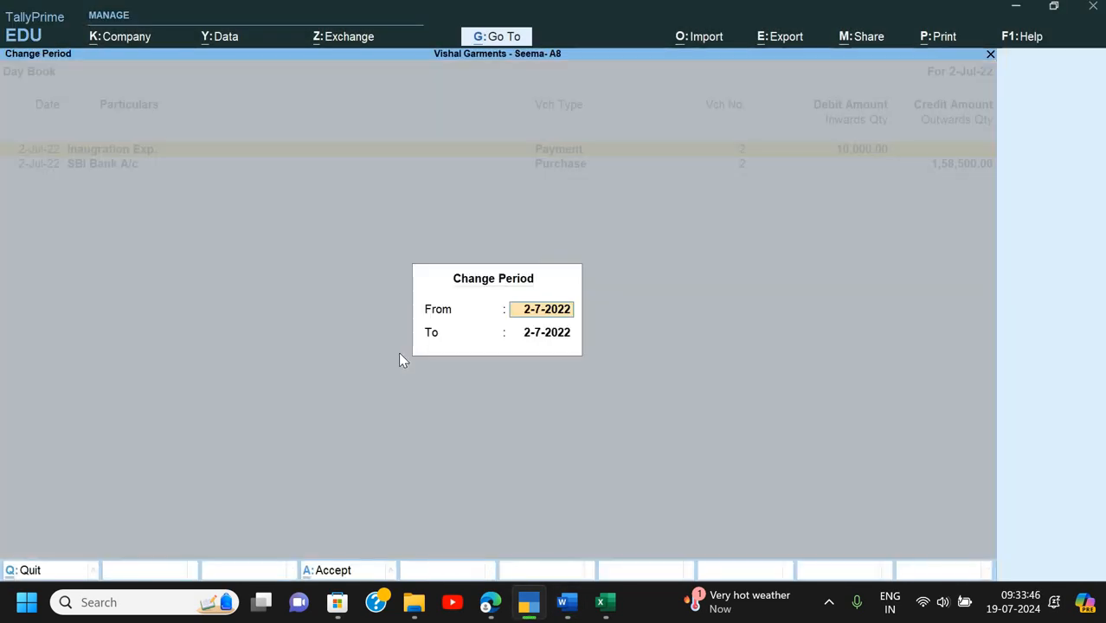
pyautogui.press('space')
pyautogui.press('Return')
pyautogui.press('space')
pyautogui.press('Return')
pyautogui.press('Down')
pyautogui.press('Down')
pyautogui.press('Down')
pyautogui.press('Down')
pyautogui.press('Down')
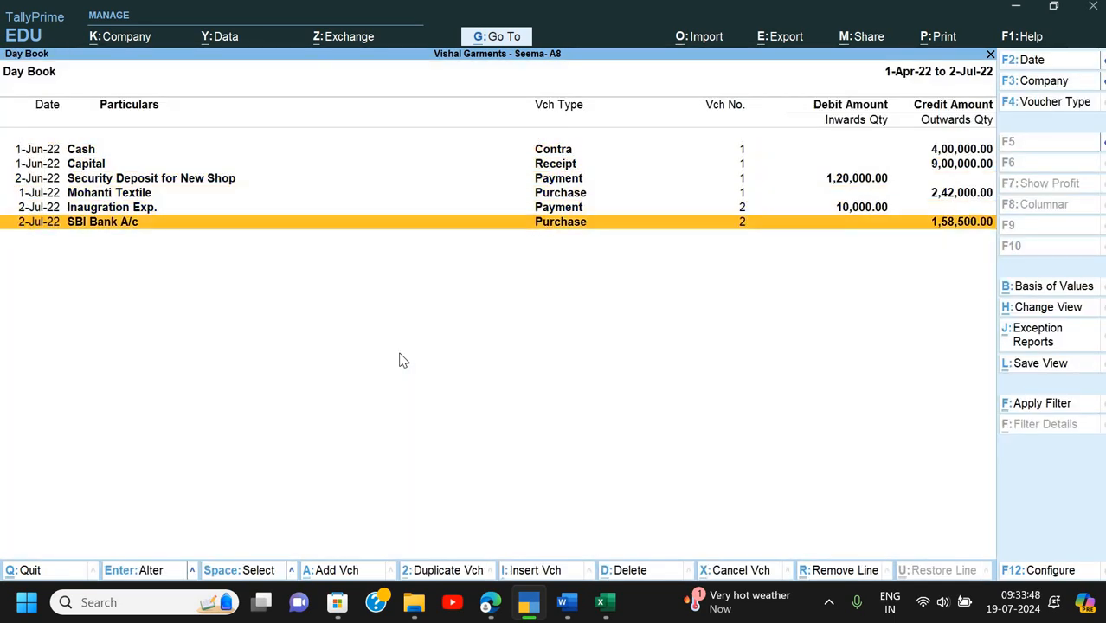
pyautogui.press('Up')
pyautogui.press('Return')
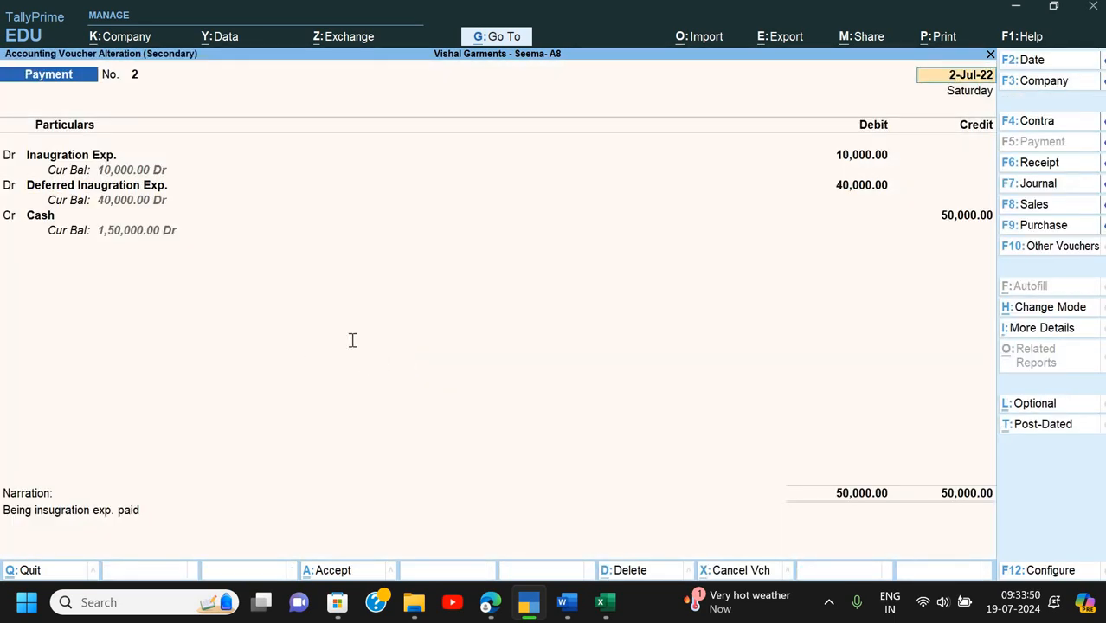
# - Change the payment voucher's date to 1-Aug-22, accept it, and return to the Gateway
pyautogui.hotkey('alt', 'Tab')
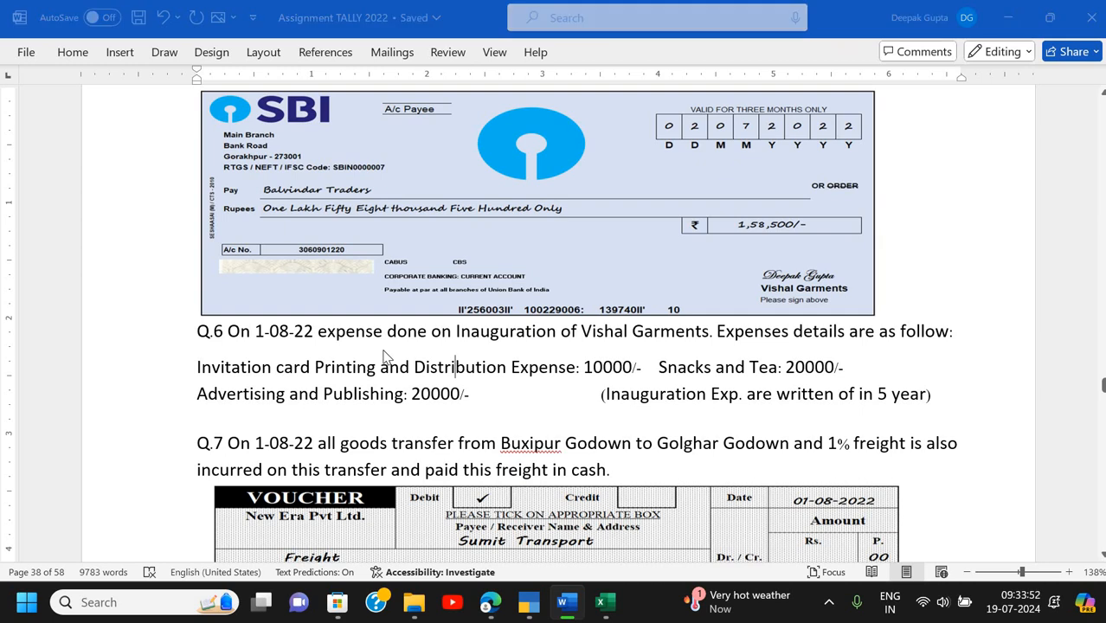
pyautogui.hotkey('alt', 'Tab')
pyautogui.press('F2')
pyautogui.write('1-')
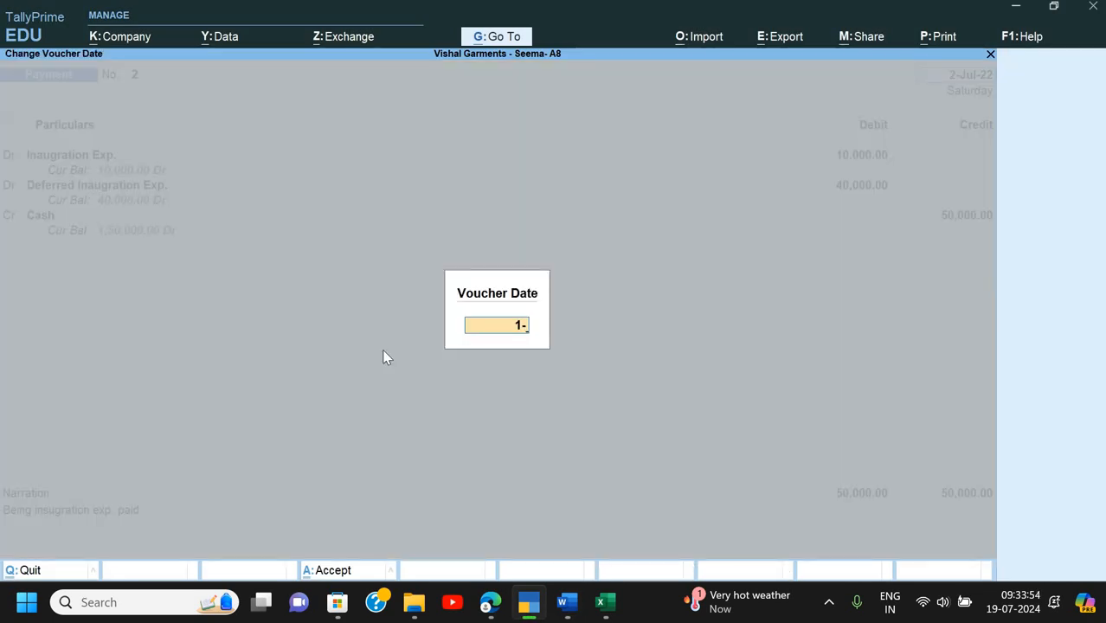
pyautogui.write('8')
pyautogui.press('Return')
pyautogui.press('ctrl')
pyautogui.hotkey('ctrl', 'a')
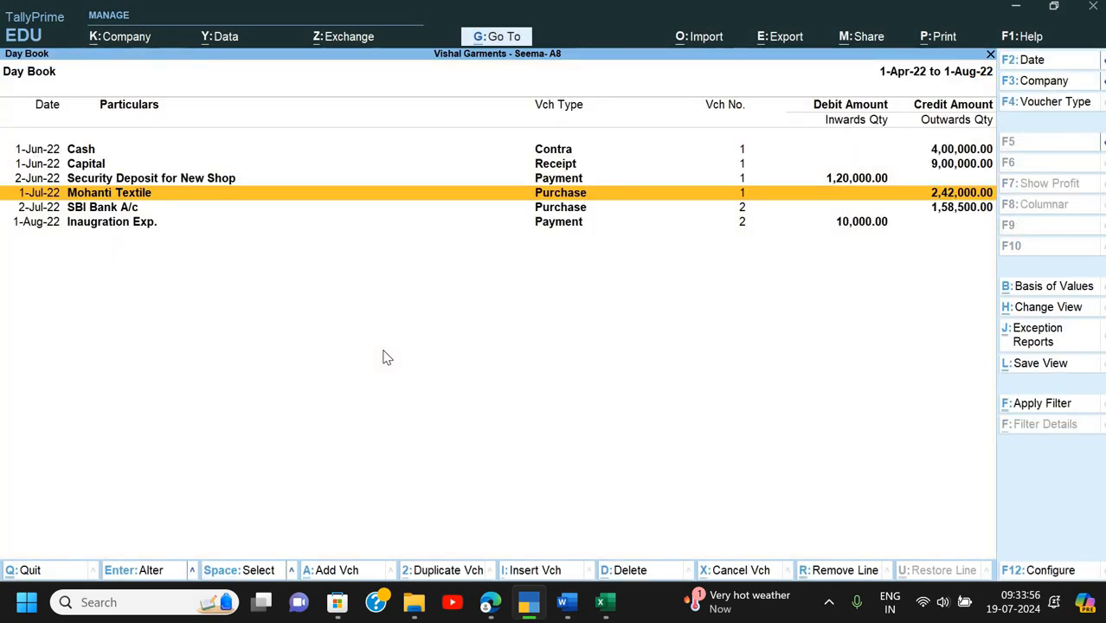
pyautogui.press('Escape')
pyautogui.press('Escape')
pyautogui.press('Escape')
pyautogui.press('Down')
pyautogui.press('Down')
pyautogui.press('Down')
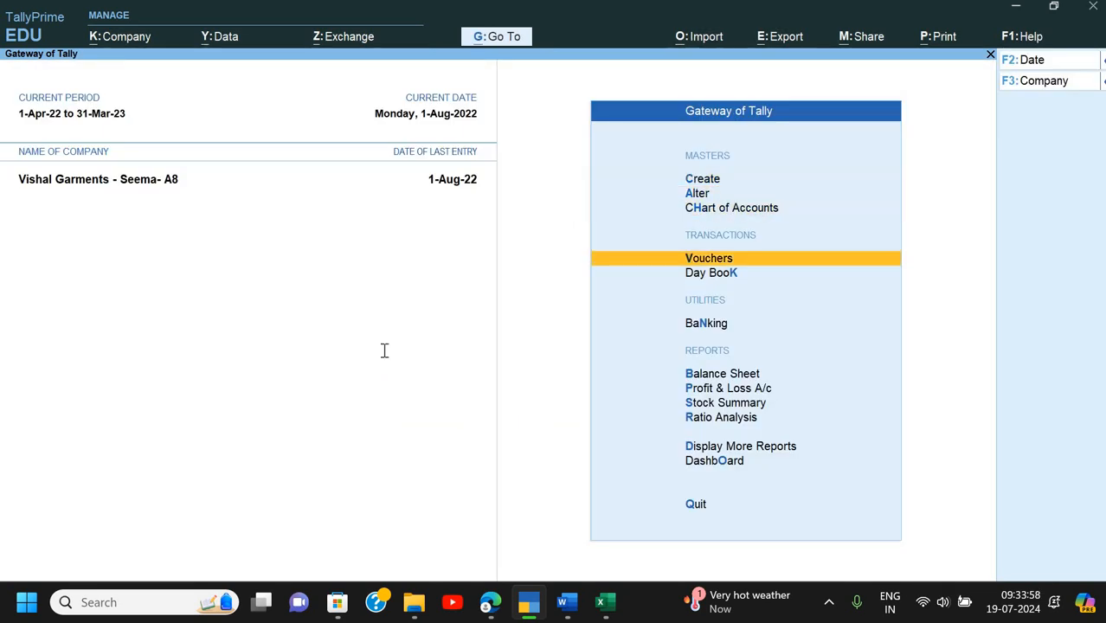
# - Start a new Stock Journal voucher No. 1 dated 1-Aug-22 and browse the stock items to Cufflink
pyautogui.press('Return')
pyautogui.hotkey('alt', 'Tab')
pyautogui.scroll(-3, 525, 289)
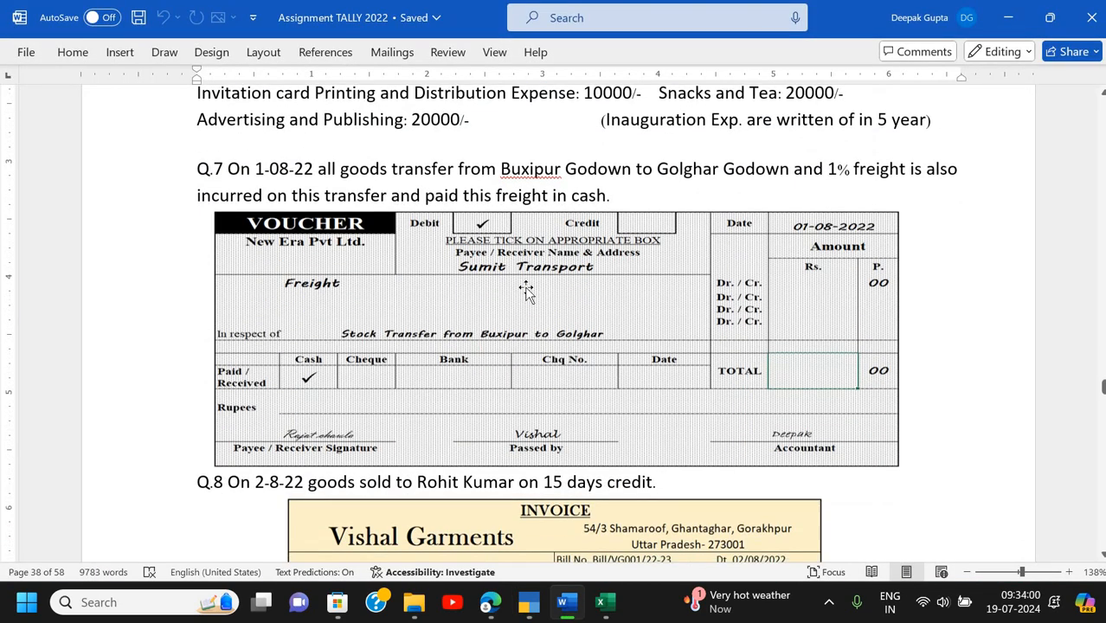
pyautogui.scroll(1, 530, 294)
pyautogui.hotkey('alt', 'Tab')
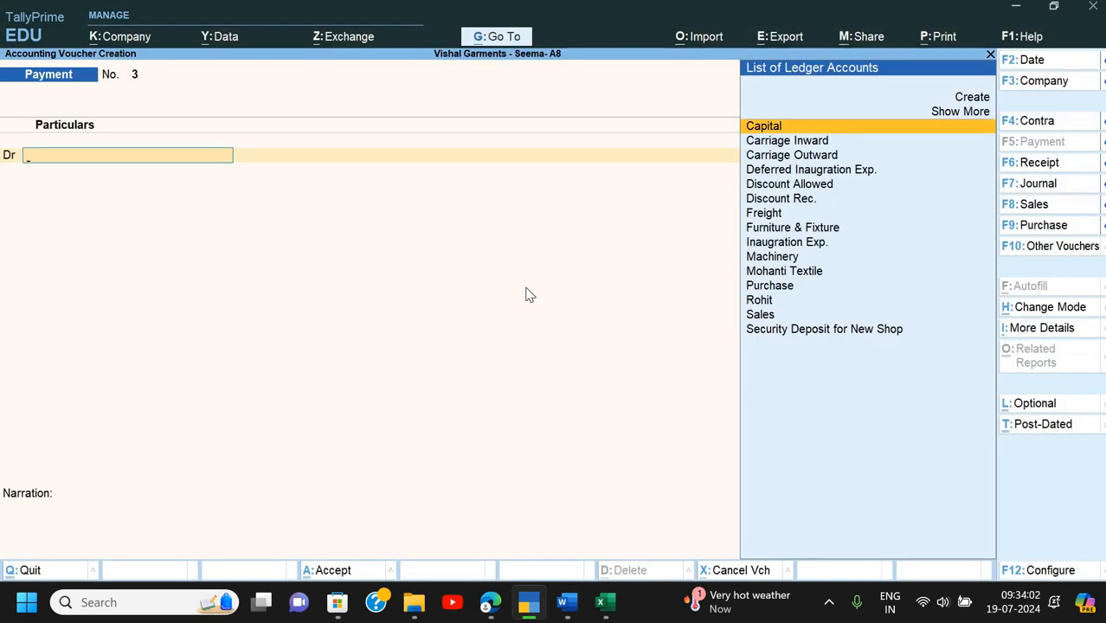
pyautogui.press('F7')
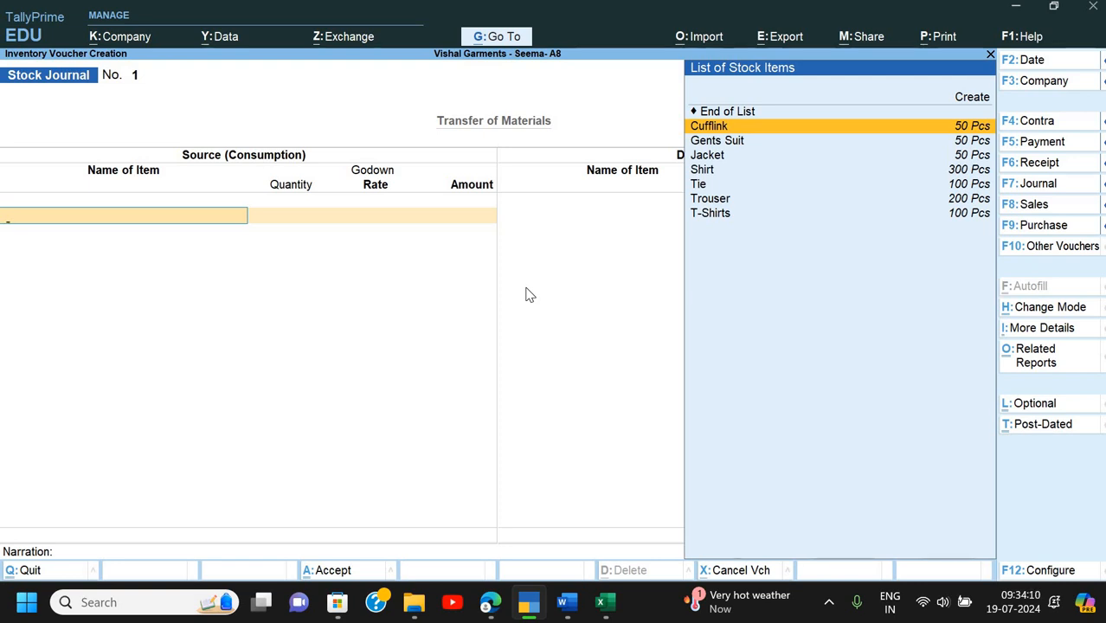
pyautogui.press('Down')
pyautogui.press('Down')
pyautogui.press('Down')
pyautogui.press('Down')
pyautogui.press('Up')
pyautogui.press('Up')
pyautogui.press('Up')
pyautogui.press('Up')
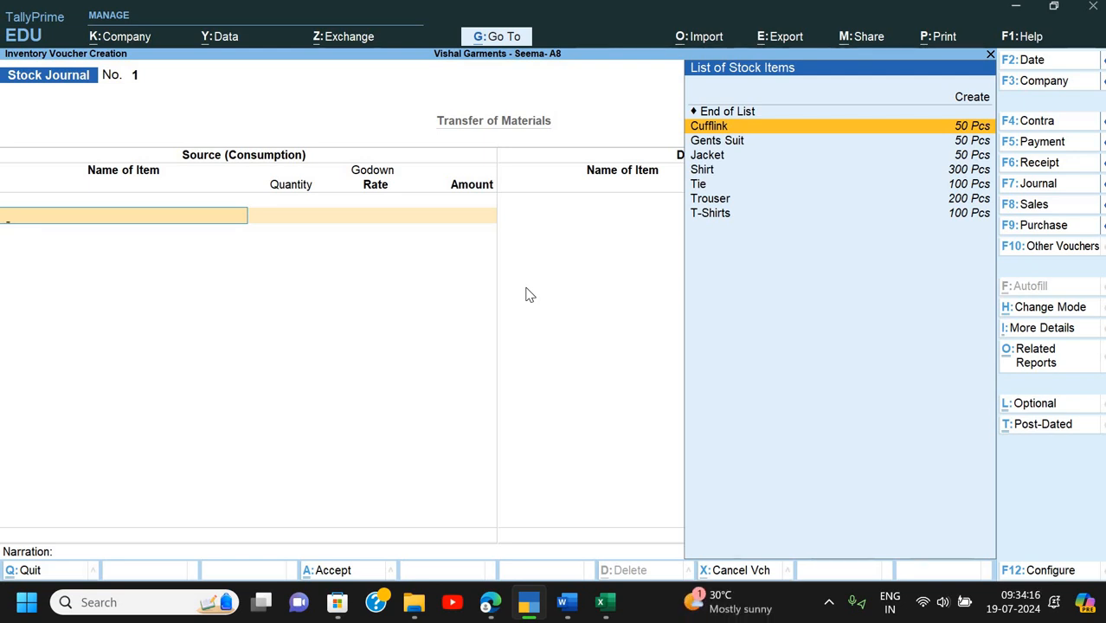
# - Add Cufflink as a source item: 50 Pcs from Buxipur at rate 150
pyautogui.press('Return')
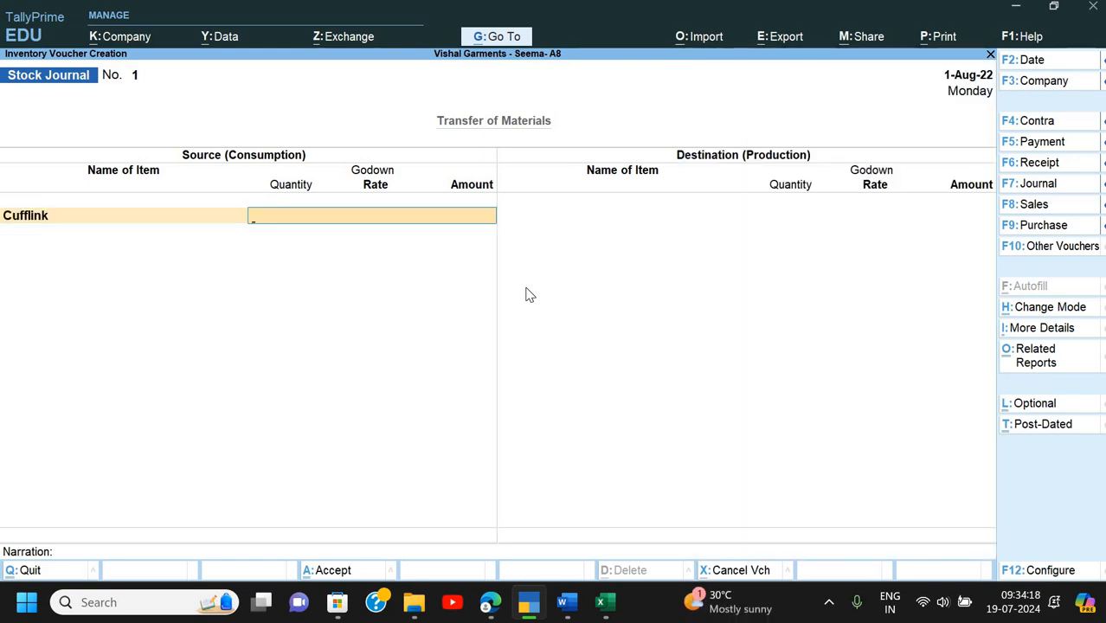
pyautogui.press('Down')
pyautogui.press('Down')
pyautogui.press('Up')
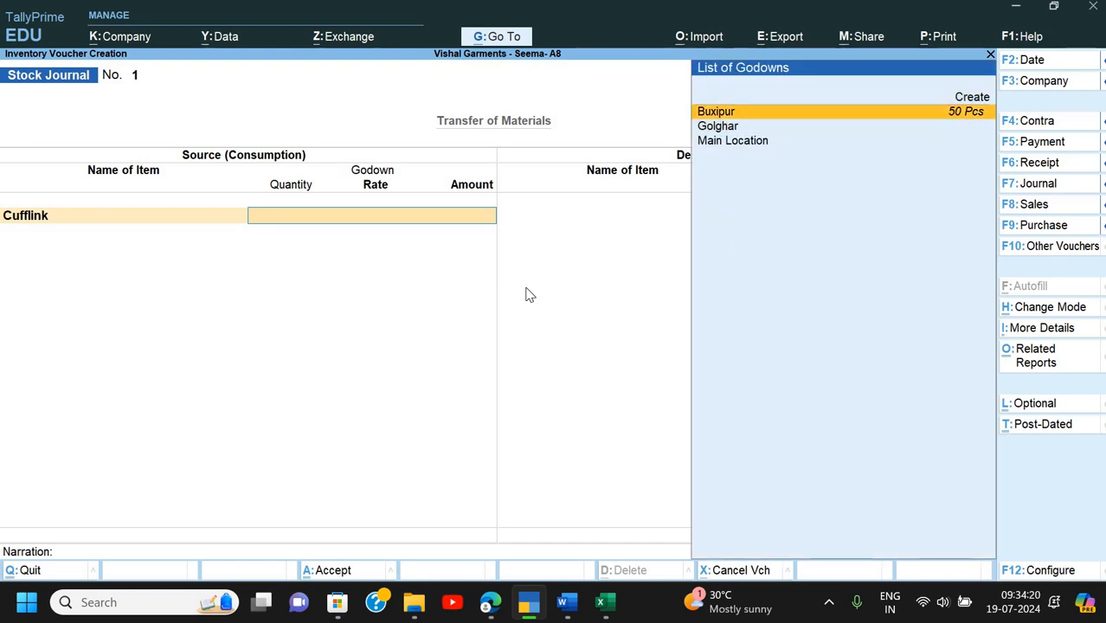
pyautogui.press('Return')
pyautogui.write('50')
pyautogui.press('Return')
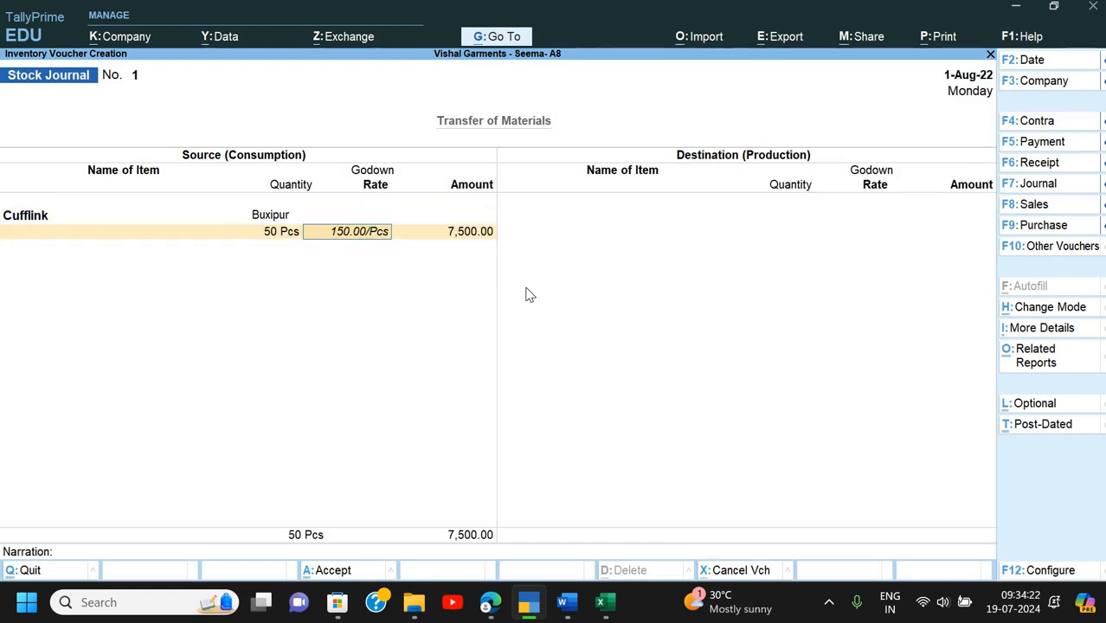
pyautogui.press('Return')
pyautogui.press('Return')
# - Add Gents Suit, 50 Pcs from Buxipur at 2,000, then choose Jacket as the next source item
pyautogui.press('Down')
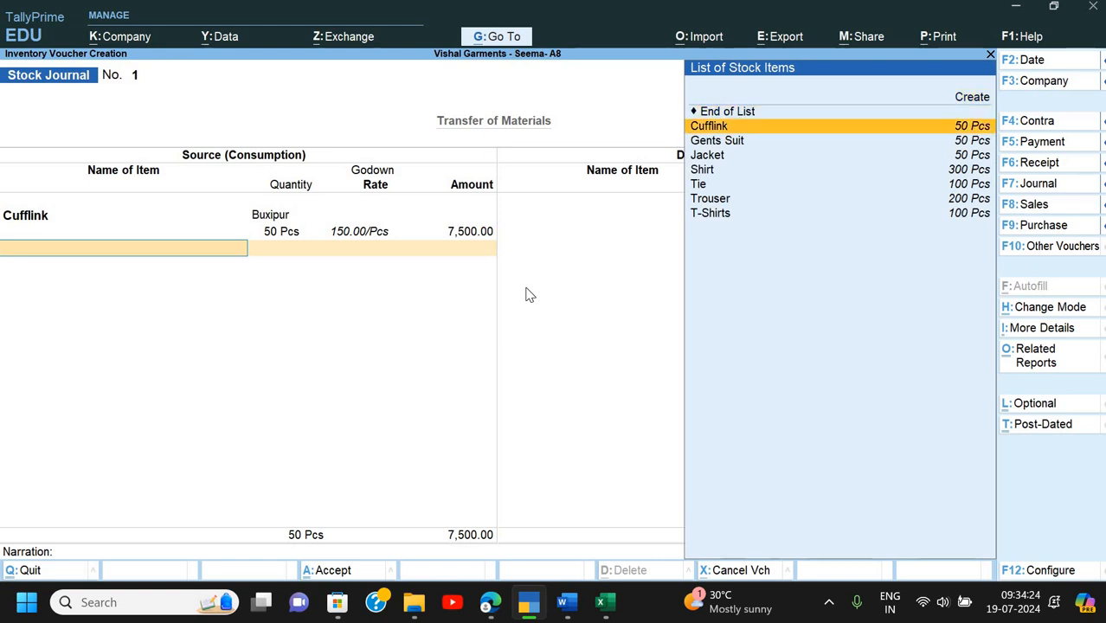
pyautogui.press('Down')
pyautogui.press('Return')
pyautogui.press('Down')
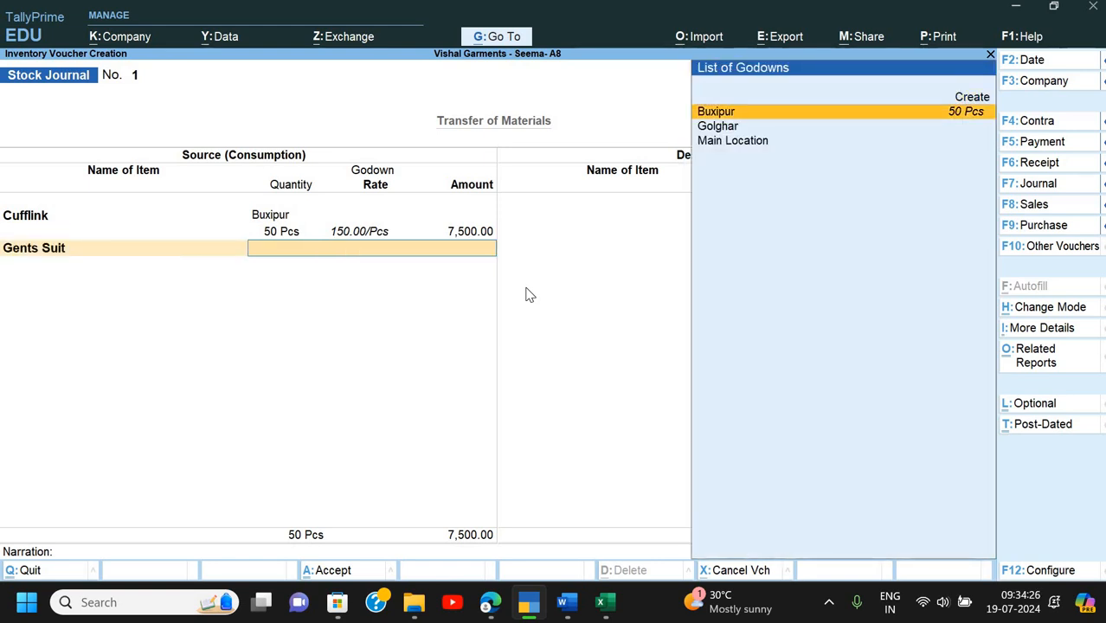
pyautogui.press('Return')
pyautogui.write('50')
pyautogui.press('Return')
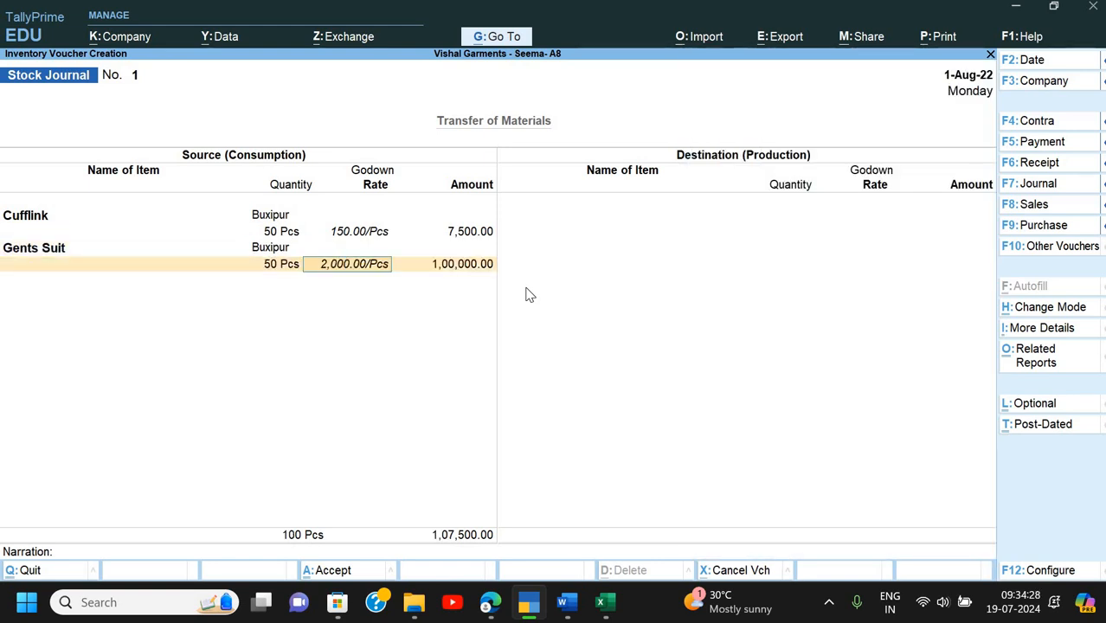
pyautogui.press('Return')
pyautogui.press('Return')
pyautogui.press('Down')
pyautogui.press('Down')
pyautogui.press('Down')
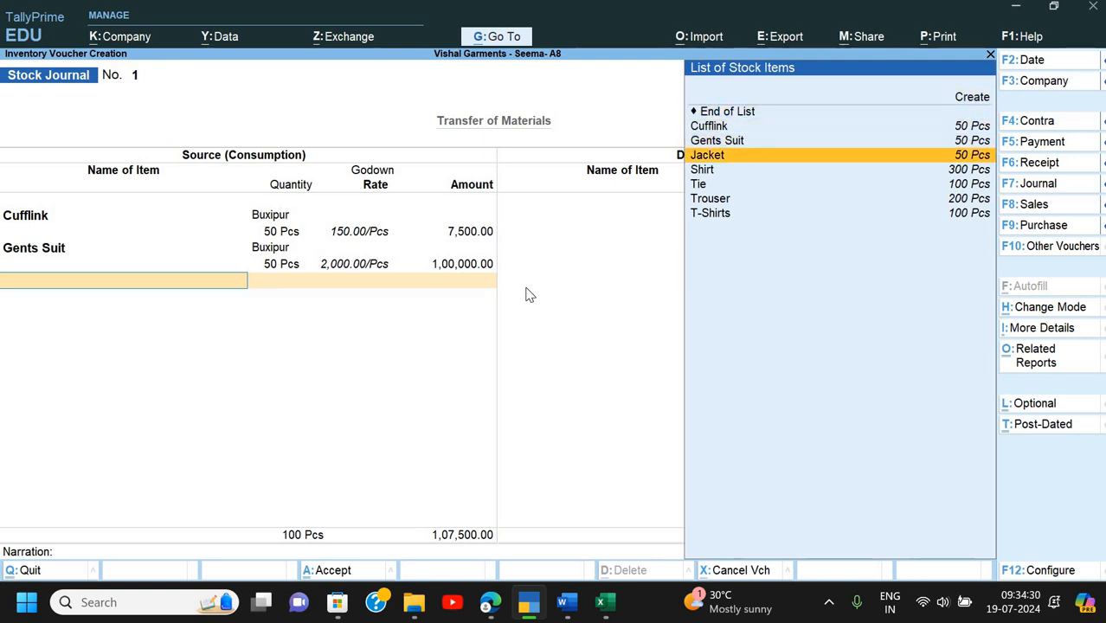
pyautogui.press('Return')
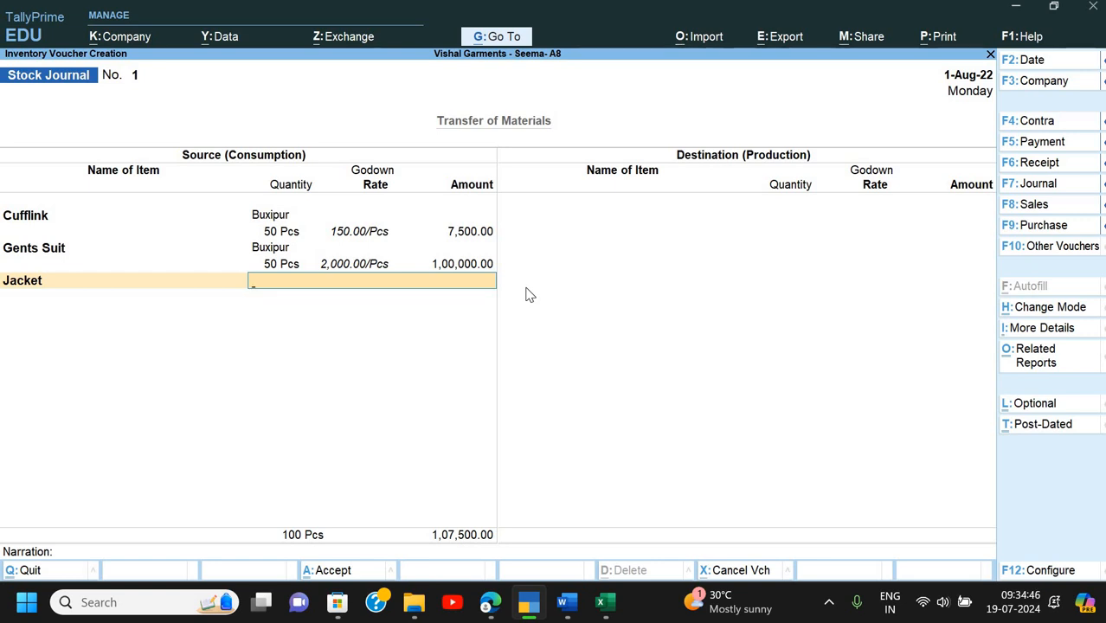
# - Add Jacket as a source item: 50 Pcs from the Buxipur godown
pyautogui.hotkey('alt', 'Tab')
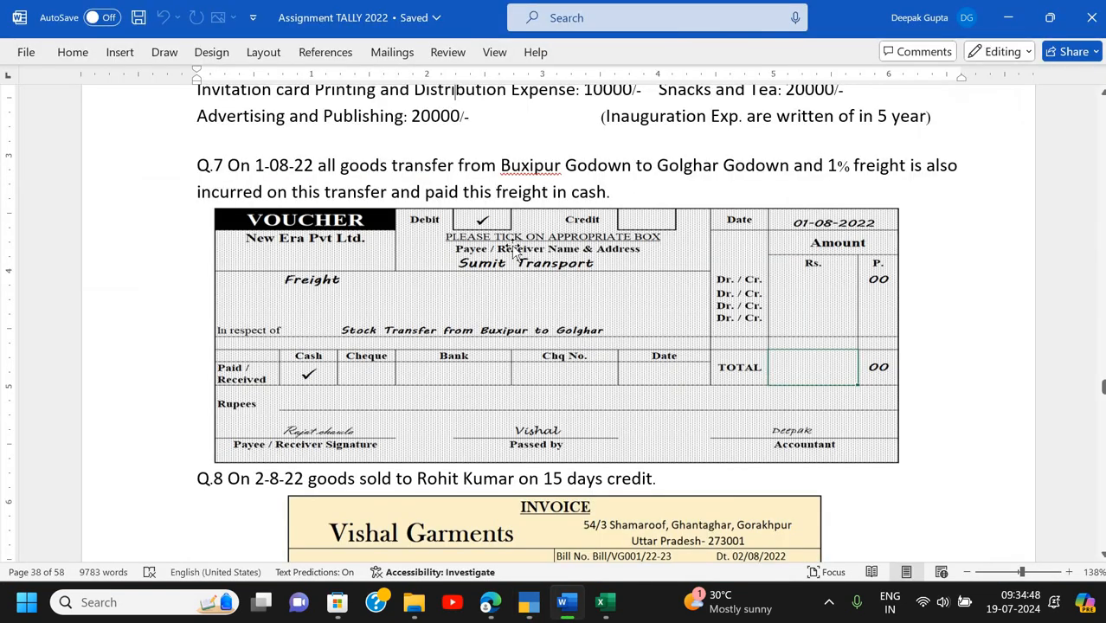
pyautogui.hotkey('alt', 'Tab')
pyautogui.press('BackSpace')
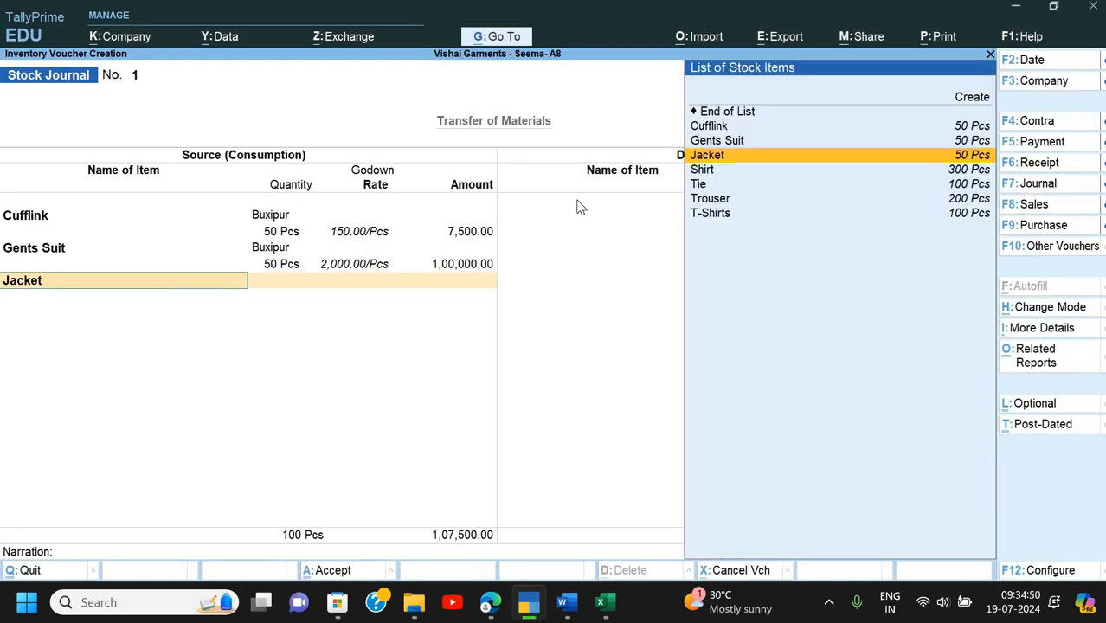
pyautogui.press('Return')
pyautogui.press('Return')
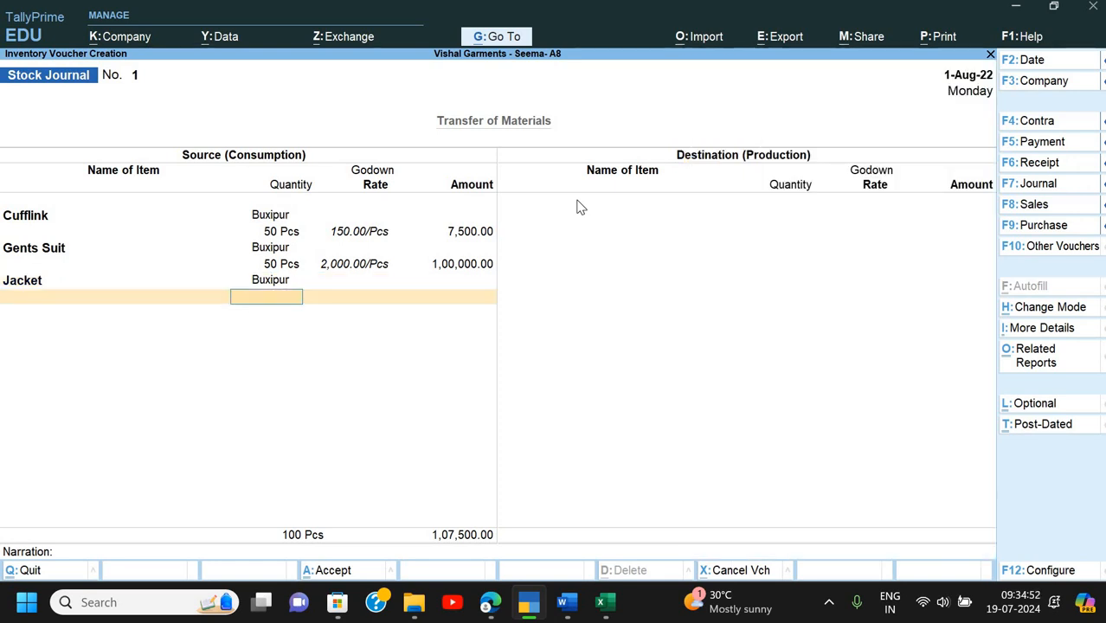
pyautogui.press('Return')
pyautogui.press('Return')
pyautogui.press('Return')
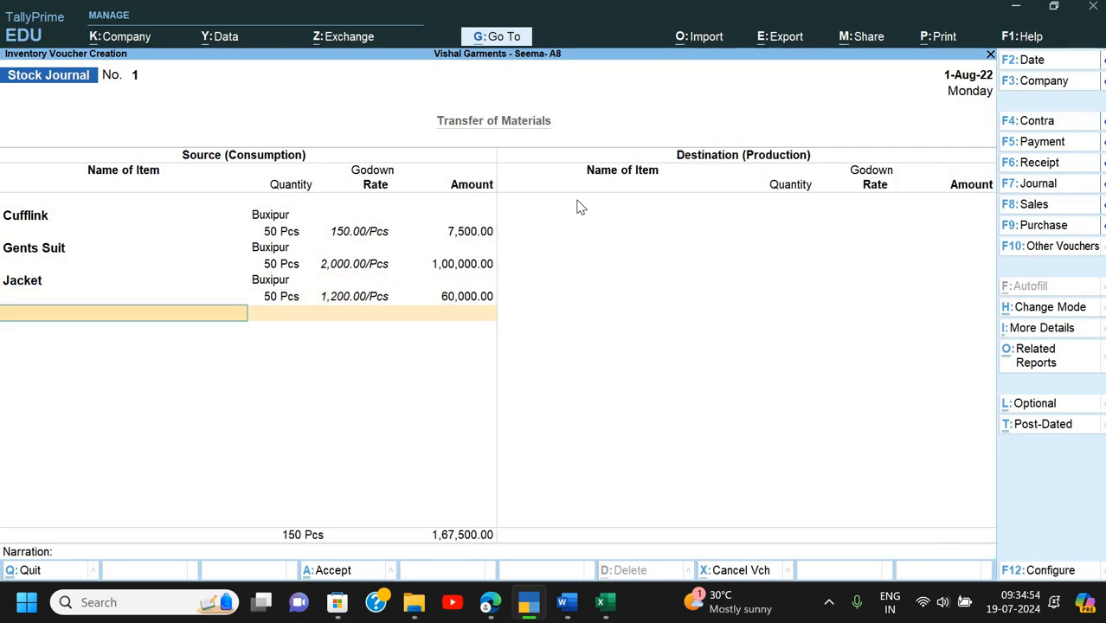
pyautogui.press('Down')
pyautogui.press('Down')
pyautogui.press('Down')
pyautogui.press('Down')
pyautogui.press('Down')
# - Add Shirt (300 Pcs) and Tie (100 Pcs) from Buxipur to the source side
pyautogui.press('Return')
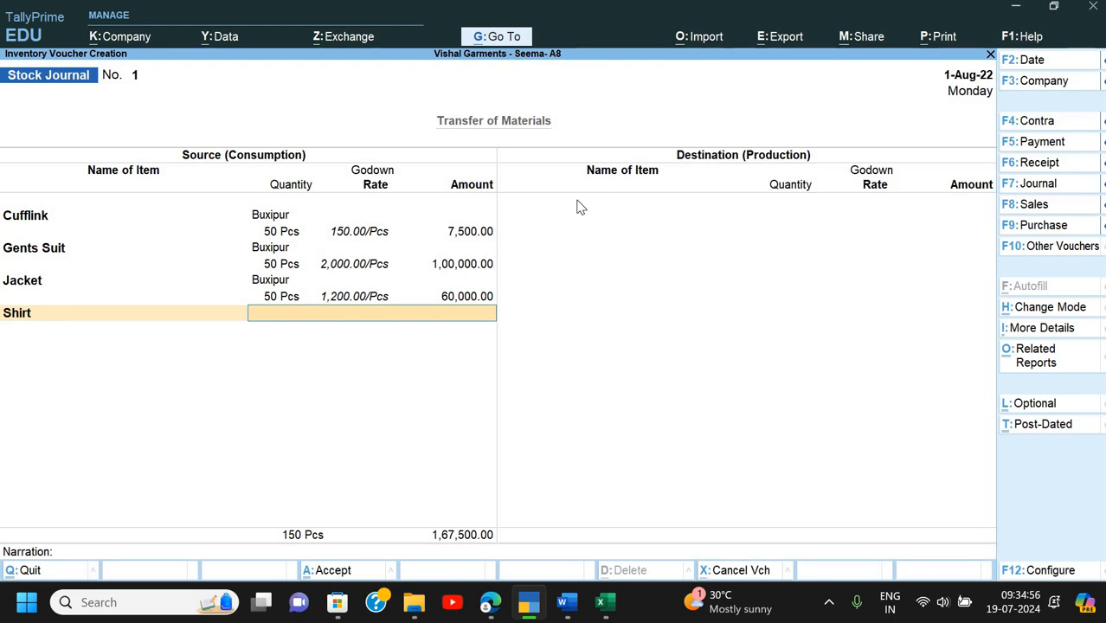
pyautogui.write('B')
pyautogui.press('Return')
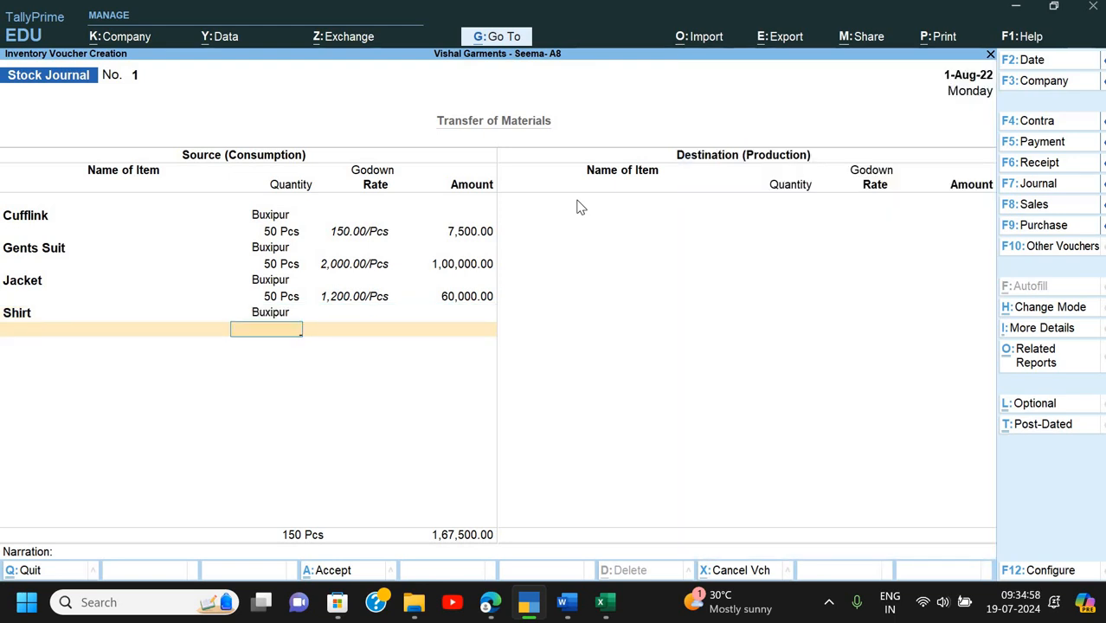
pyautogui.press('BackSpace')
pyautogui.press('Return')
pyautogui.write('300')
pyautogui.press('Return')
pyautogui.press('Return')
pyautogui.press('Return')
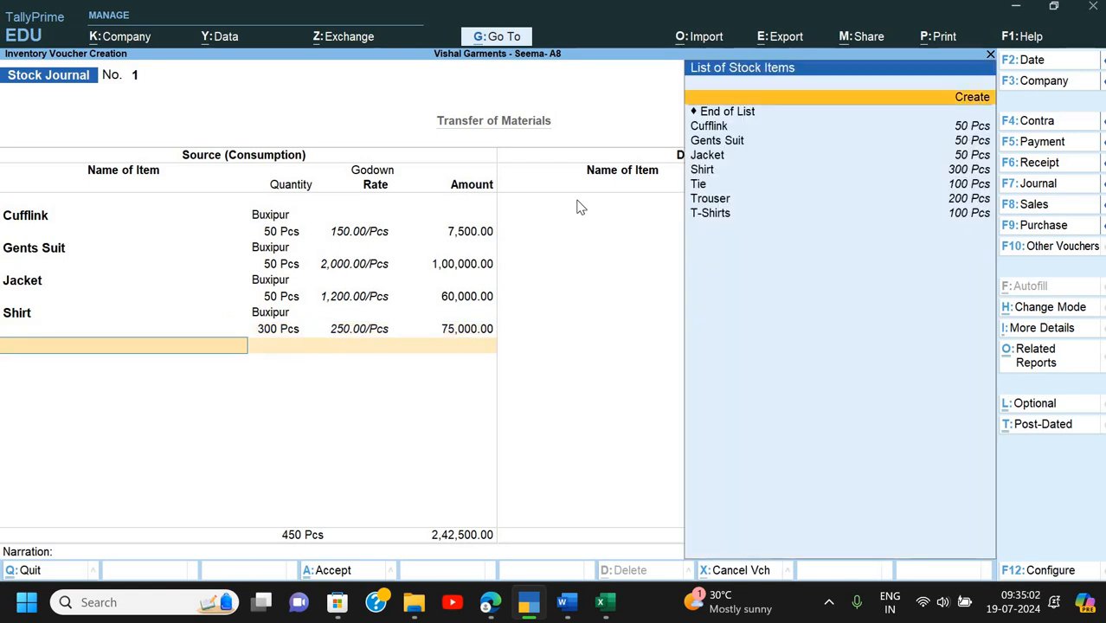
pyautogui.press('Down')
pyautogui.press('Down')
pyautogui.press('Down')
pyautogui.press('Down')
pyautogui.press('Down')
pyautogui.press('Return')
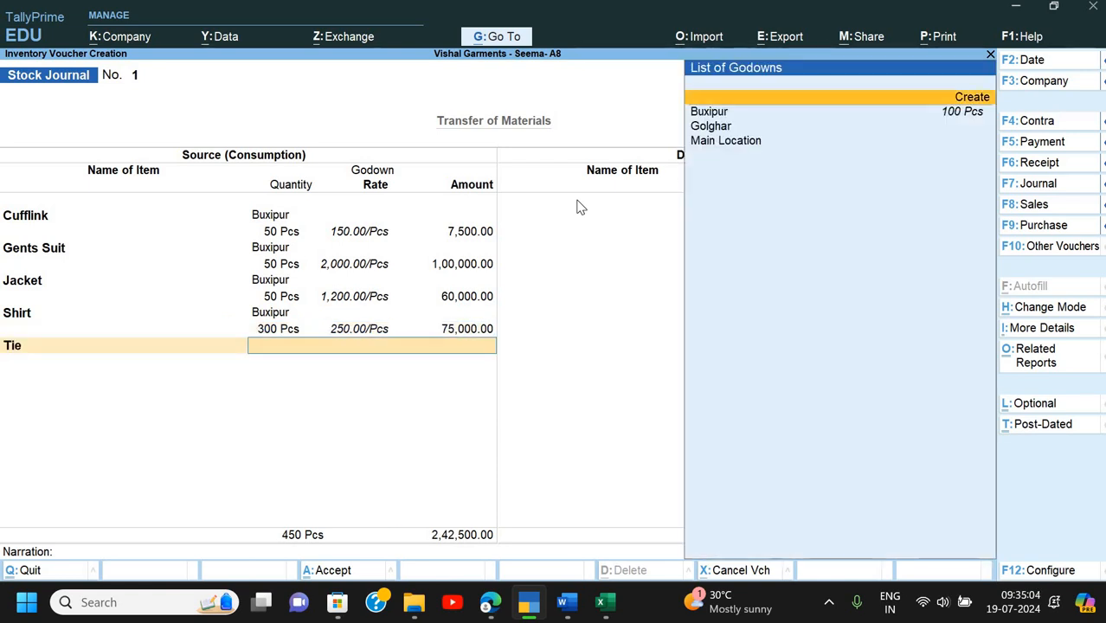
pyautogui.press('Return')
pyautogui.write('100')
pyautogui.press('Return')
pyautogui.press('Return')
pyautogui.press('Return')
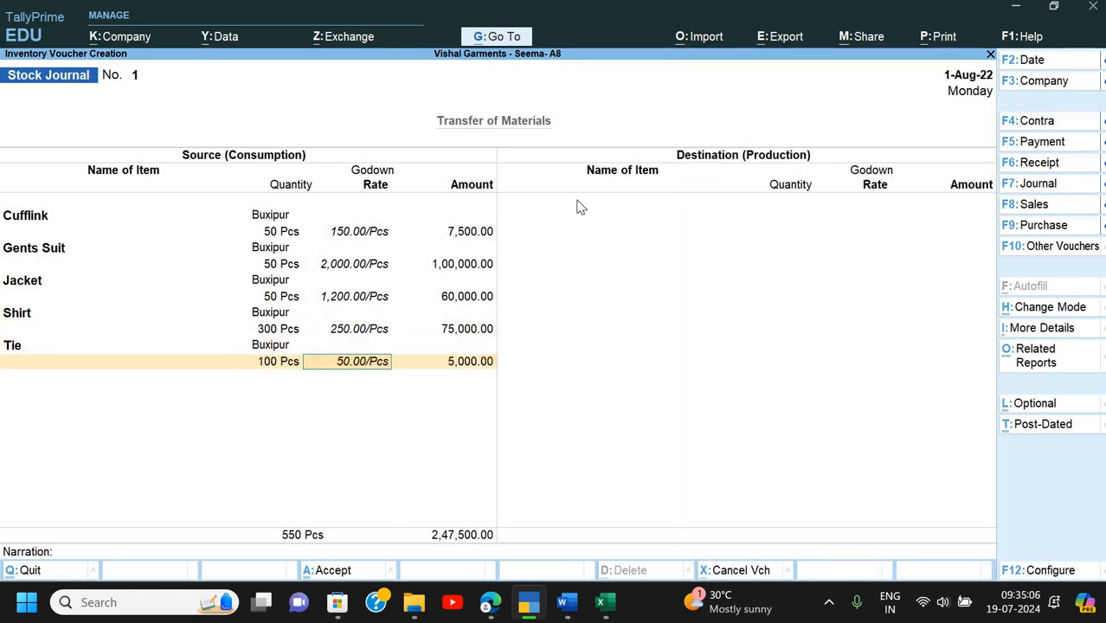
# - Add Trouser (200 Pcs) and T-Shirts (100 Pcs at 500) from Buxipur, completing the source side
pyautogui.press('Down')
pyautogui.press('Down')
pyautogui.press('Down')
pyautogui.press('Down')
pyautogui.press('Down')
pyautogui.press('Down')
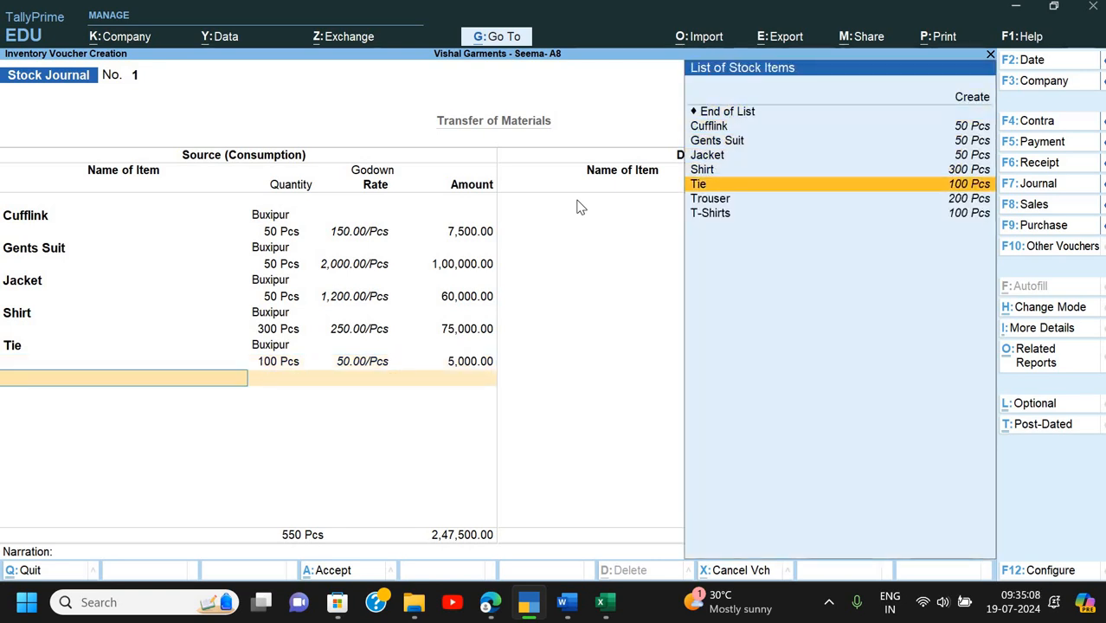
pyautogui.press('Return')
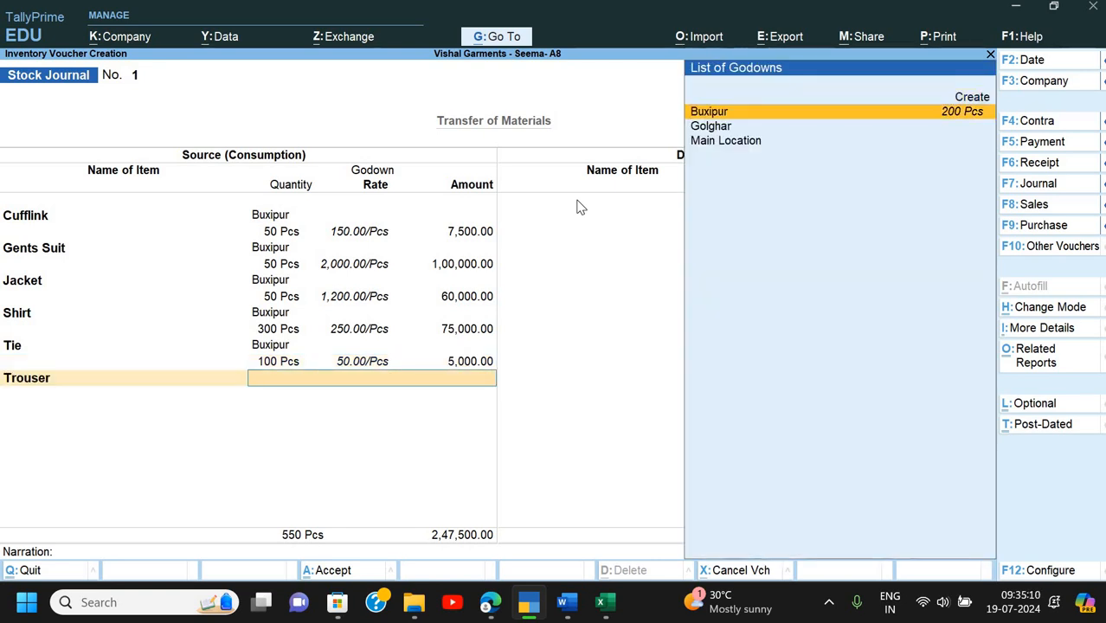
pyautogui.press('Return')
pyautogui.write('200')
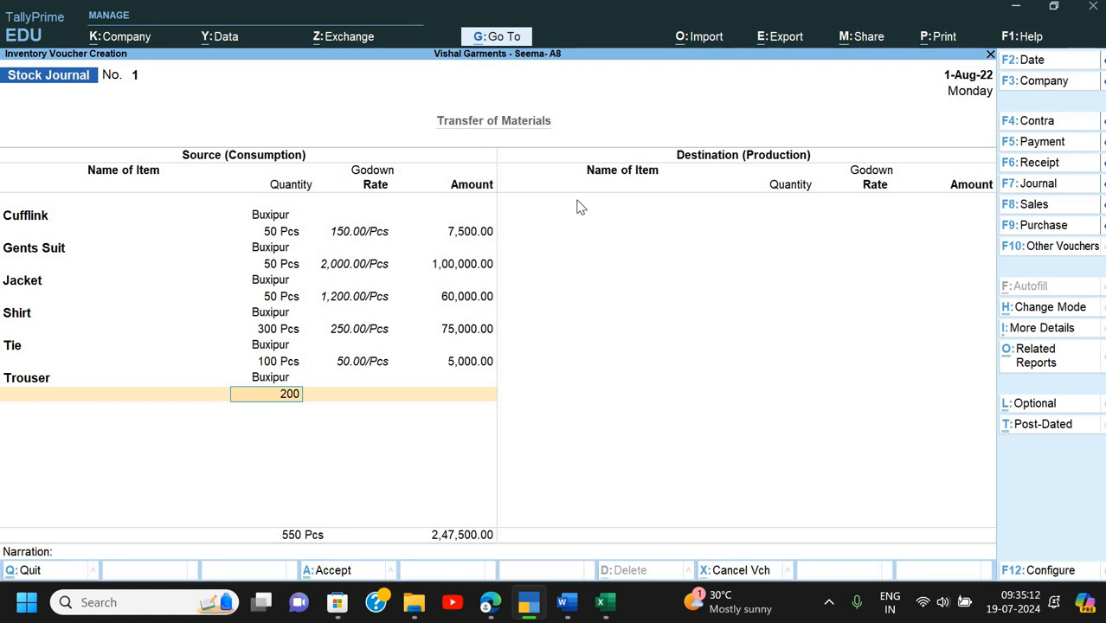
pyautogui.press('Return')
pyautogui.press('Return')
pyautogui.press('Return')
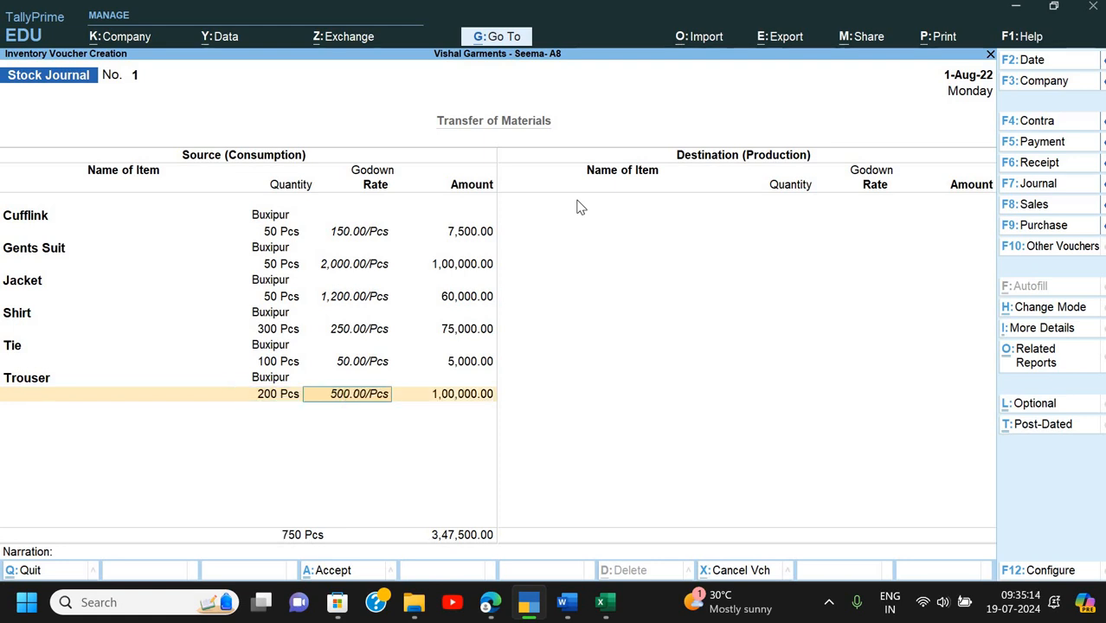
pyautogui.press('Down')
pyautogui.press('Down')
pyautogui.press('Down')
pyautogui.press('Down')
pyautogui.press('Down')
pyautogui.press('Down')
pyautogui.press('Down')
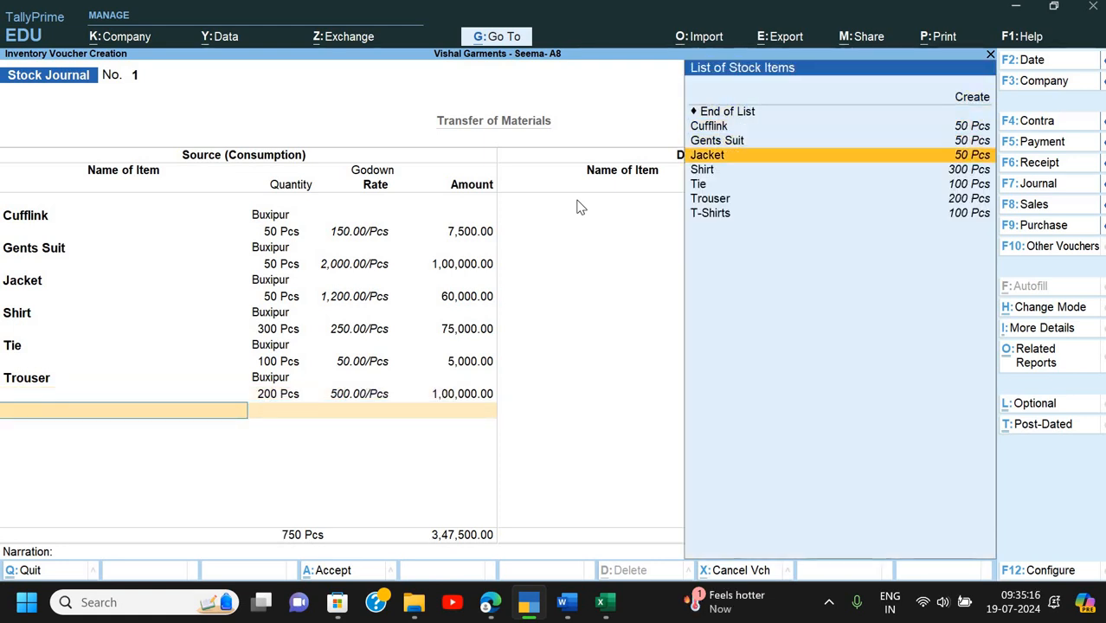
pyautogui.press('Return')
pyautogui.press('Down')
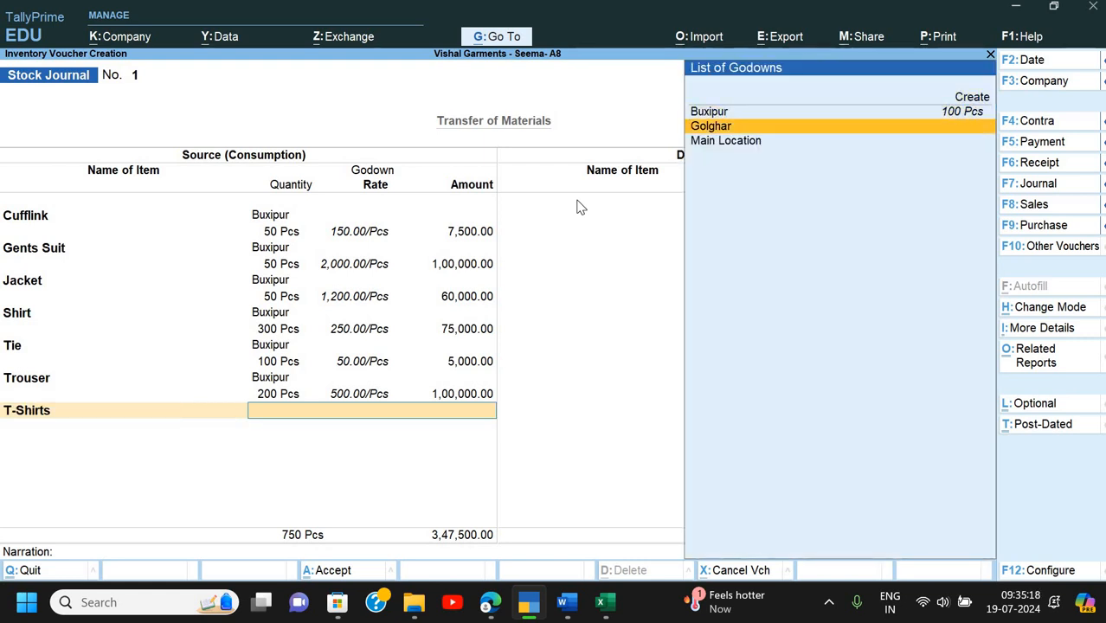
pyautogui.press('Up')
pyautogui.press('Return')
pyautogui.write('100')
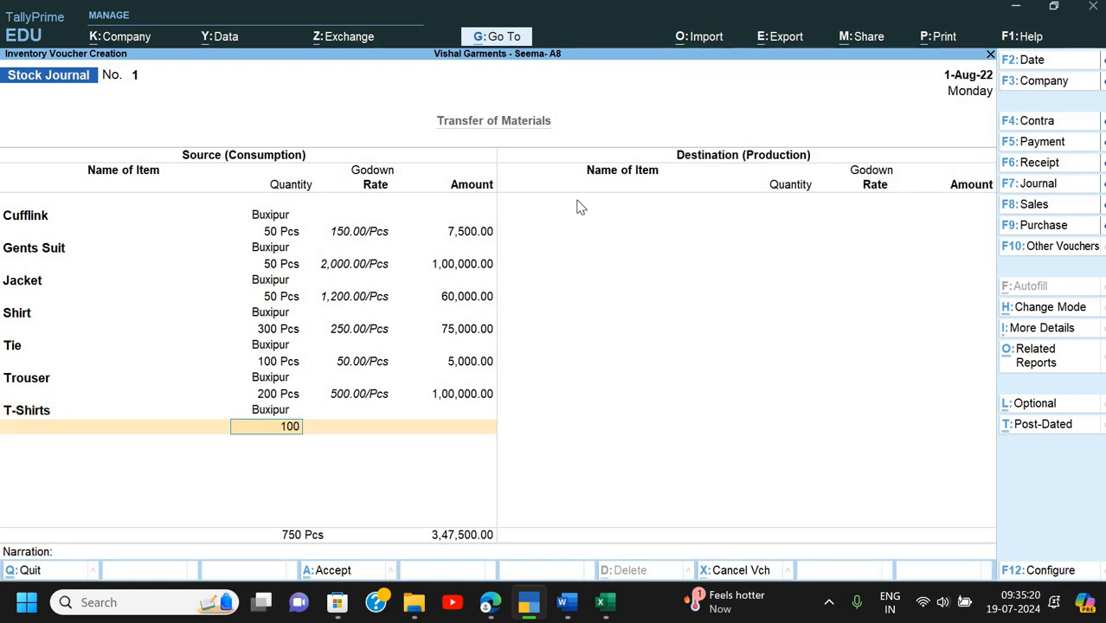
pyautogui.press('Return')
pyautogui.press('Return')
pyautogui.press('Return')
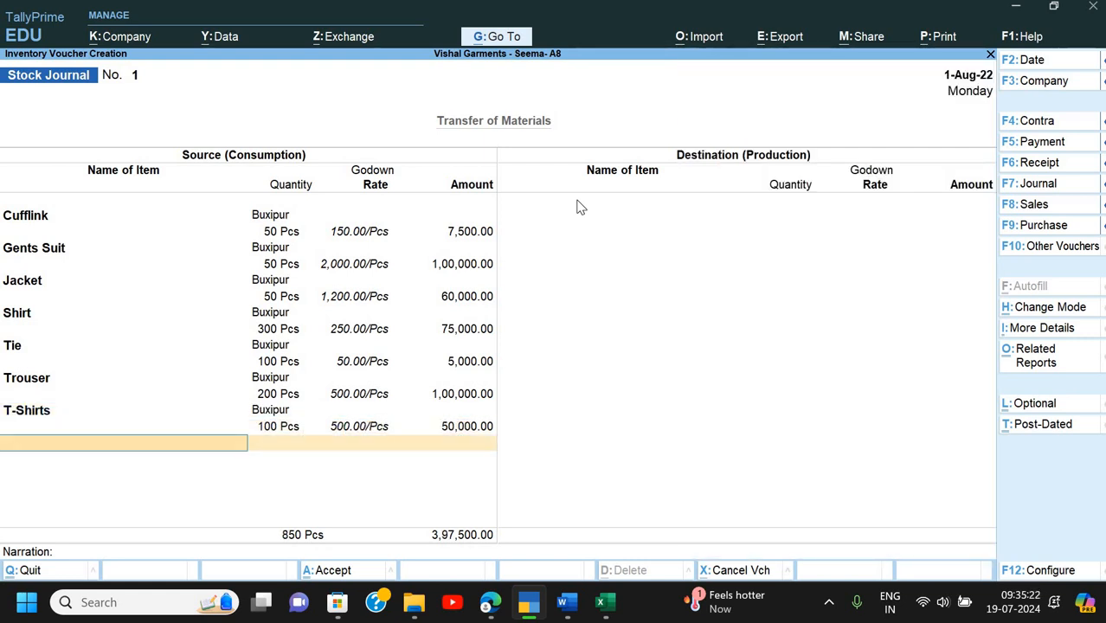
pyautogui.press('Return')
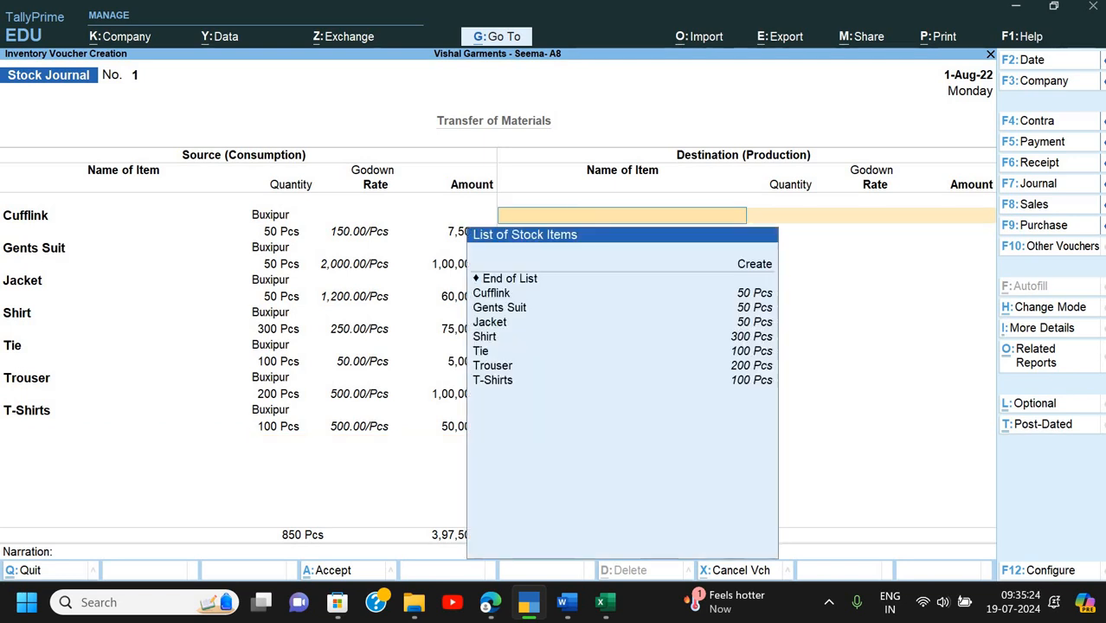
# - Receive 50 Pcs of Cufflink at 150 into Golghar, with 1% Freight as additional cost
pyautogui.press('Down')
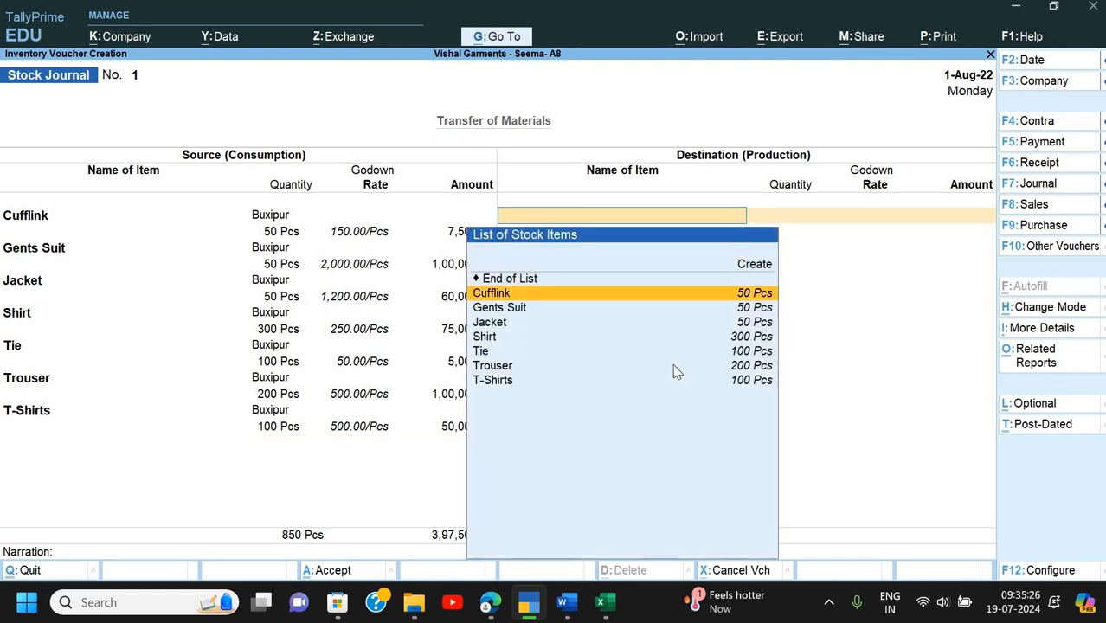
pyautogui.press('Return')
pyautogui.press('Down')
pyautogui.press('Down')
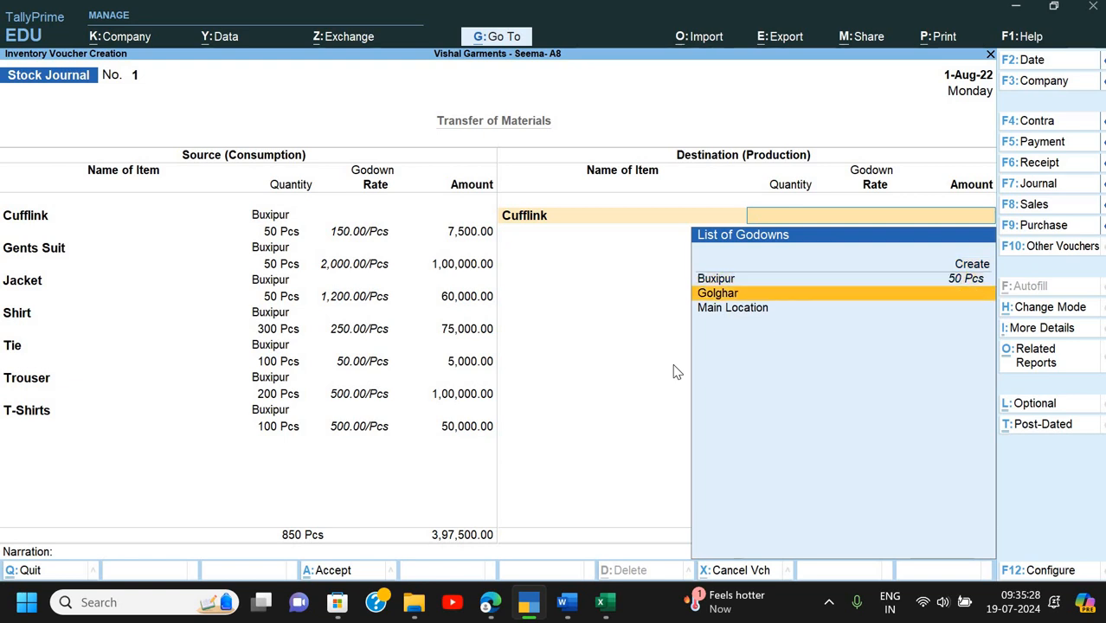
pyautogui.press('Return')
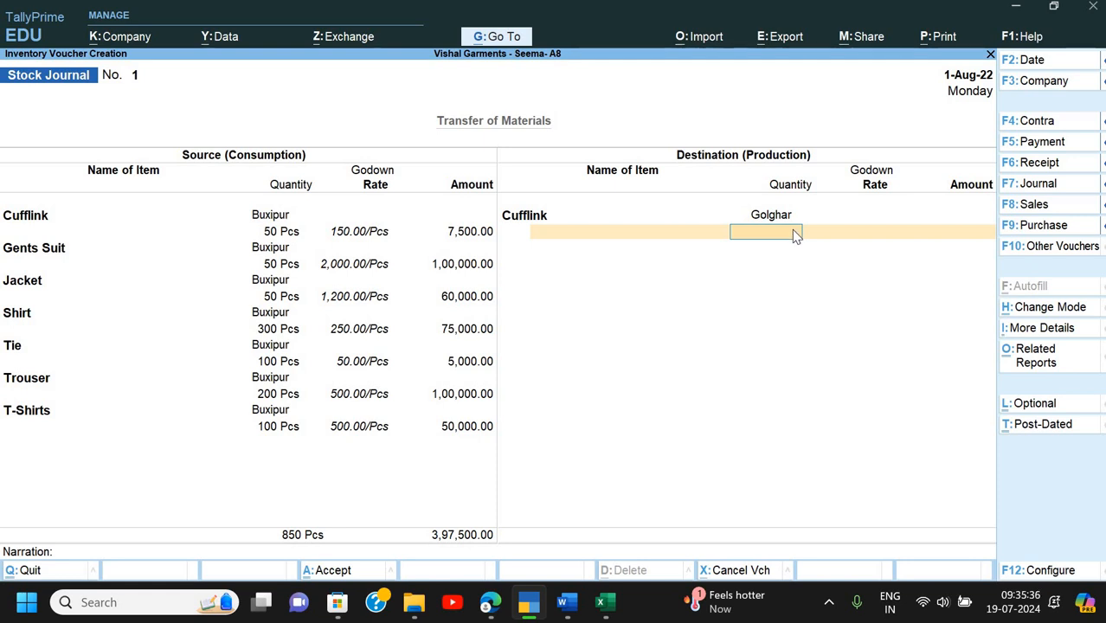
pyautogui.write('50')
pyautogui.press('Return')
pyautogui.press('Return')
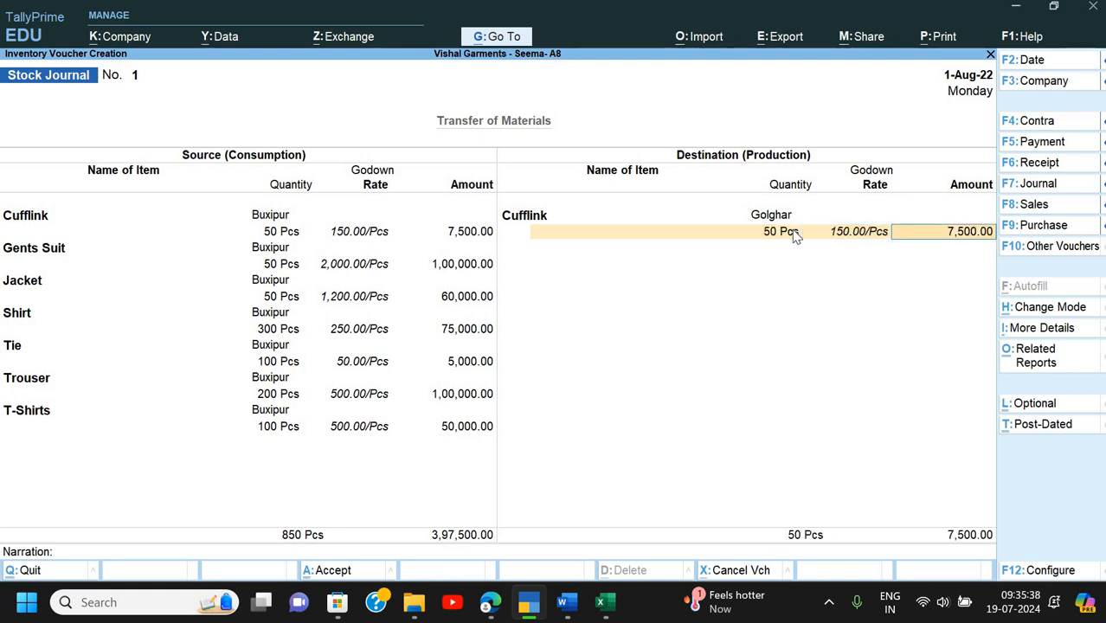
pyautogui.press('Return')
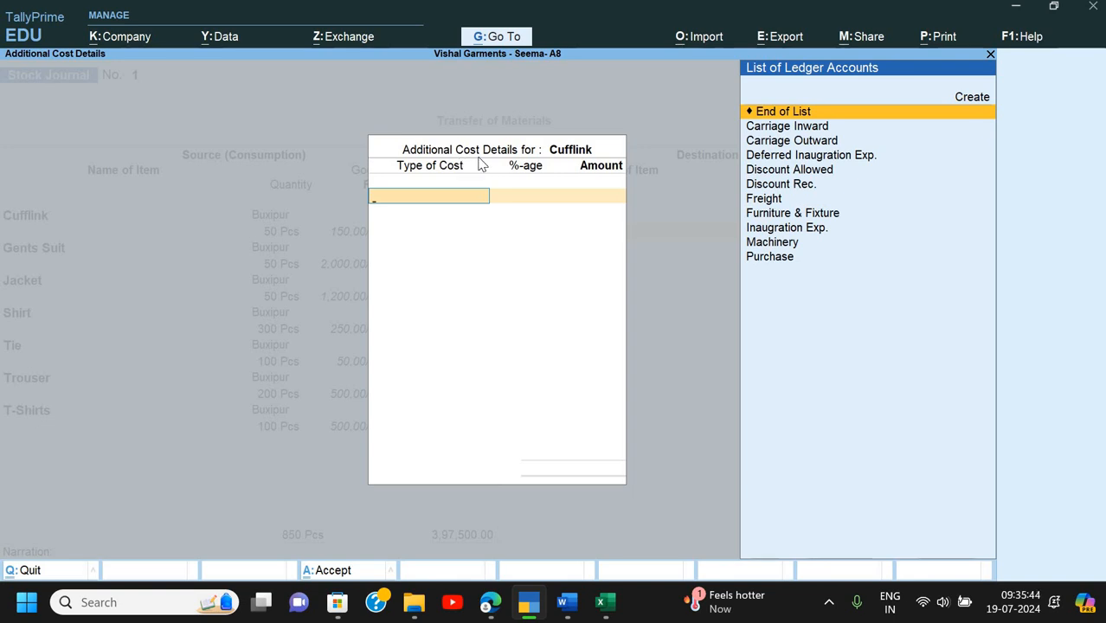
pyautogui.press('Down')
pyautogui.press('Down')
pyautogui.press('Down')
pyautogui.press('Down')
pyautogui.press('Down')
pyautogui.press('Down')
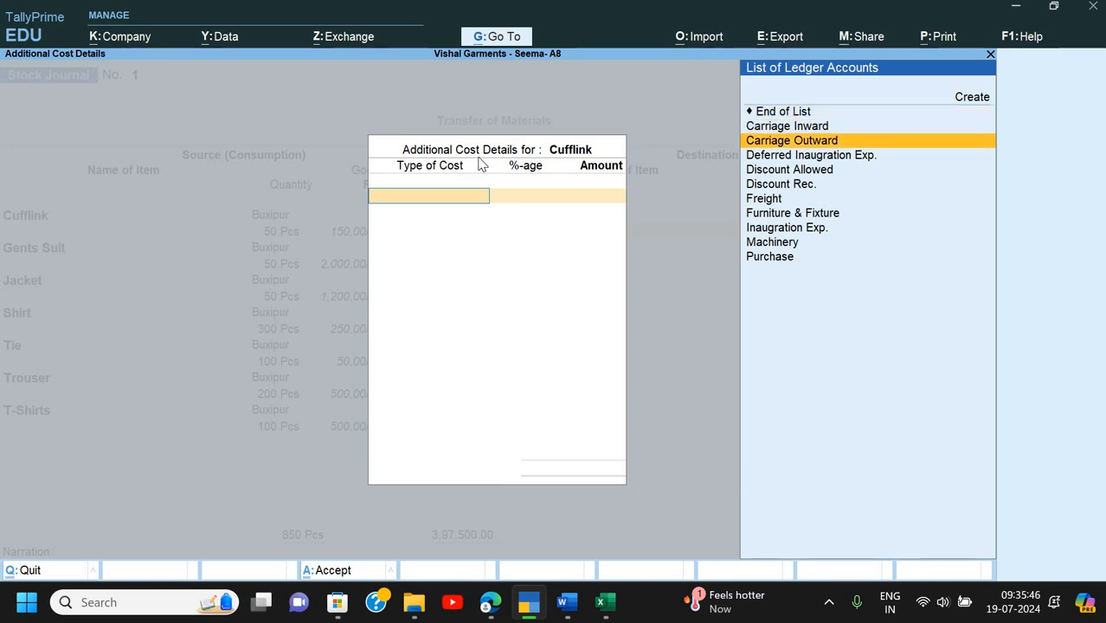
pyautogui.press('Return')
pyautogui.write('1')
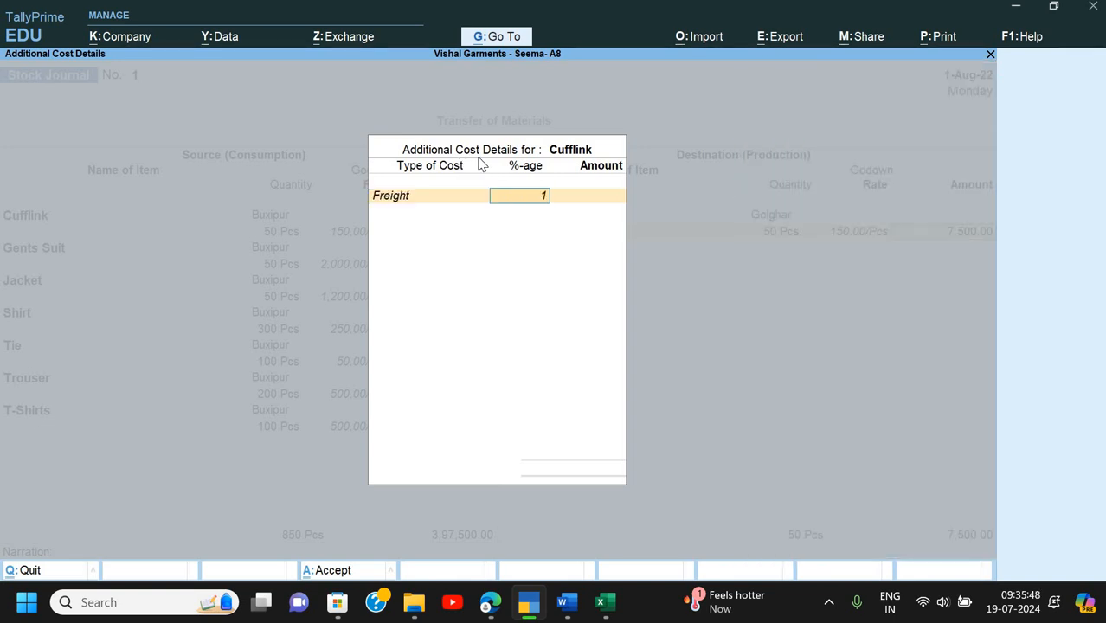
pyautogui.press('Return')
pyautogui.press('Return')
pyautogui.press('Return')
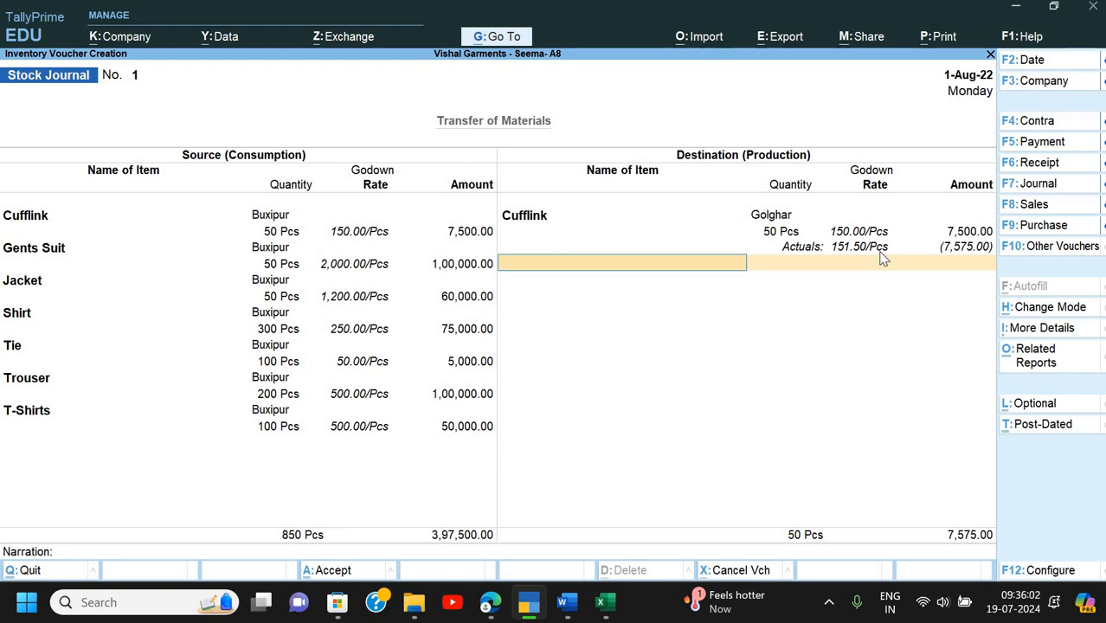
# - Receive 50 Pcs of Gents Suit into Golghar with 1% Freight added
pyautogui.write('G')
pyautogui.press('Return')
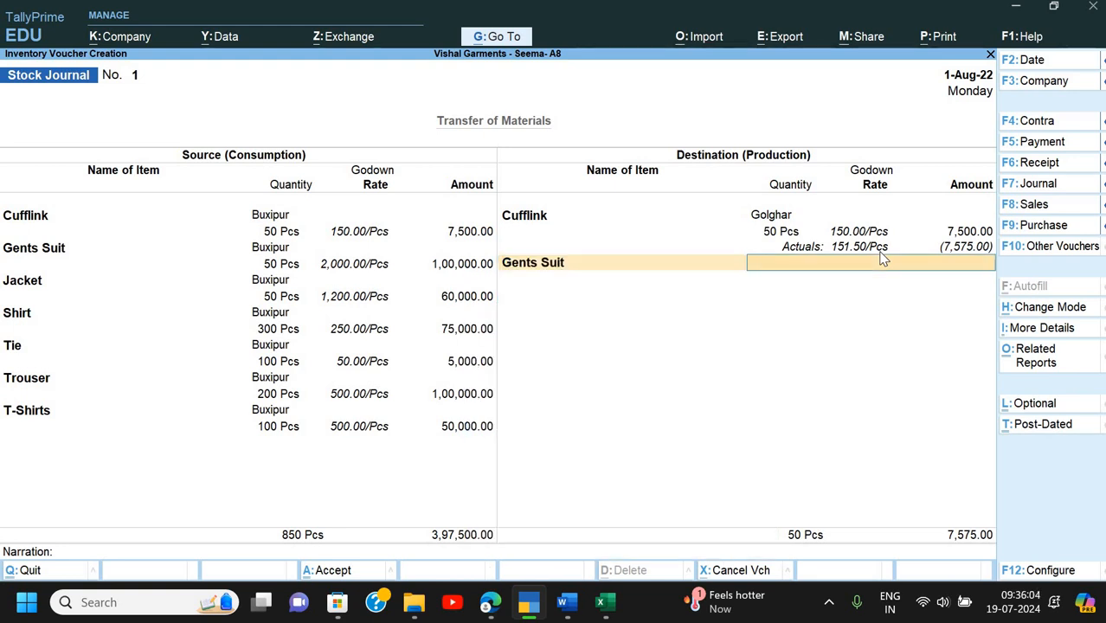
pyautogui.press('Return')
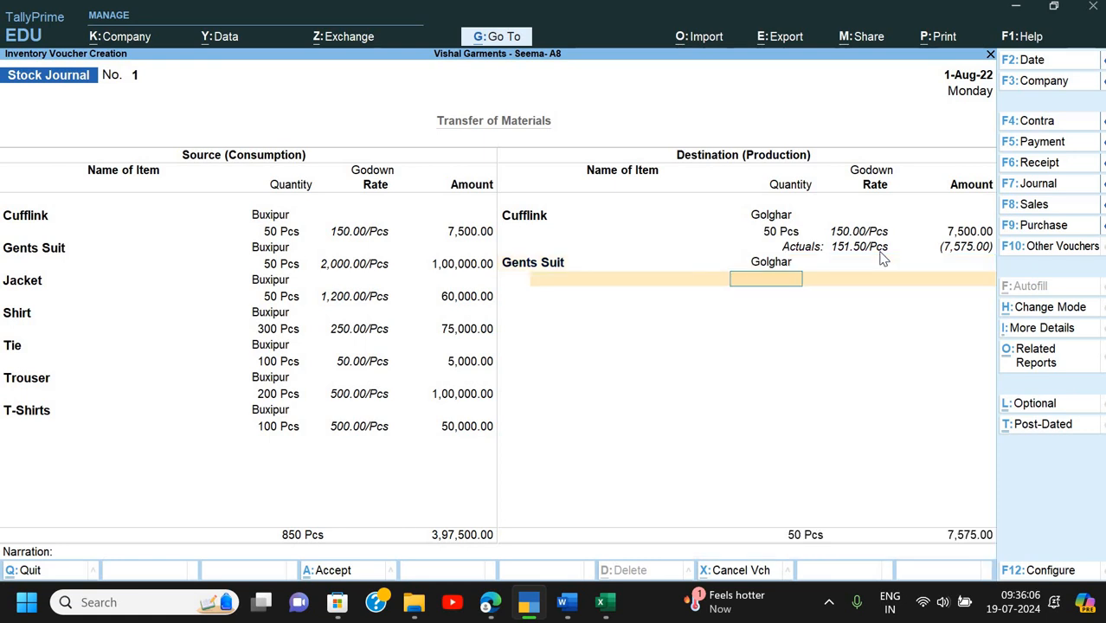
pyautogui.write('50')
pyautogui.press('Return')
pyautogui.press('Return')
pyautogui.press('Return')
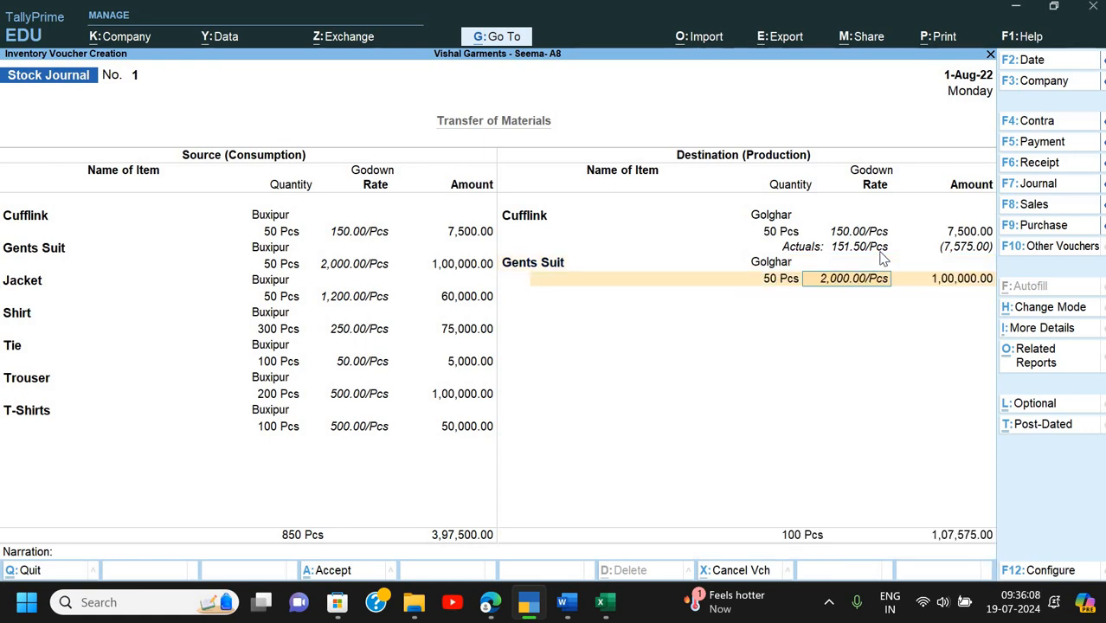
pyautogui.press('Down')
pyautogui.press('Down')
pyautogui.press('Down')
pyautogui.press('Down')
pyautogui.press('Down')
pyautogui.press('Down')
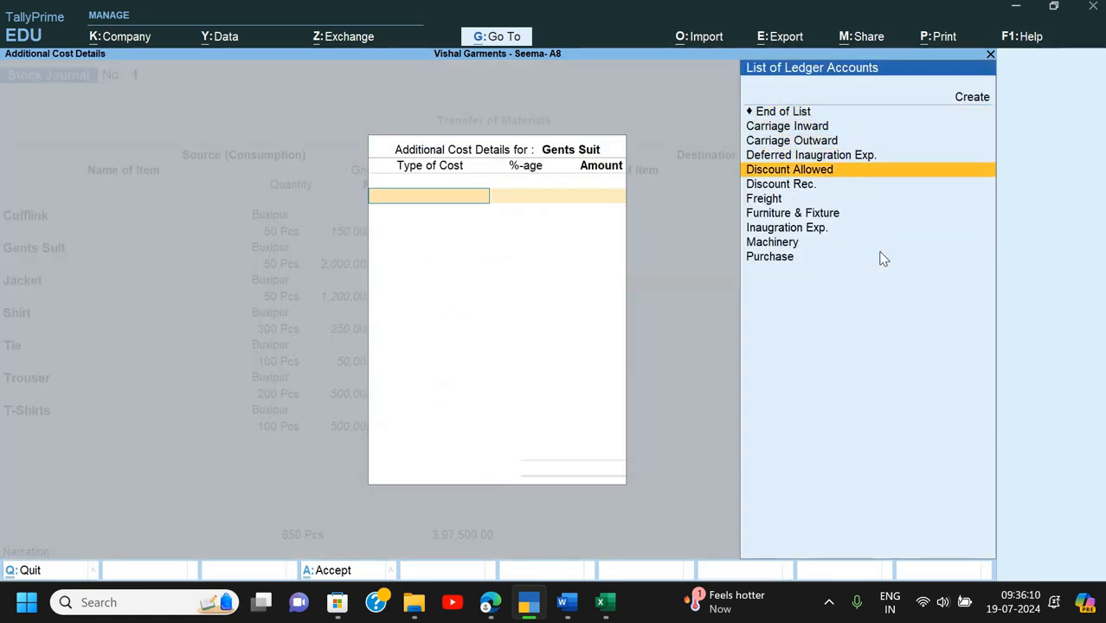
pyautogui.press('Return')
pyautogui.write('1')
pyautogui.press('Return')
pyautogui.press('Return')
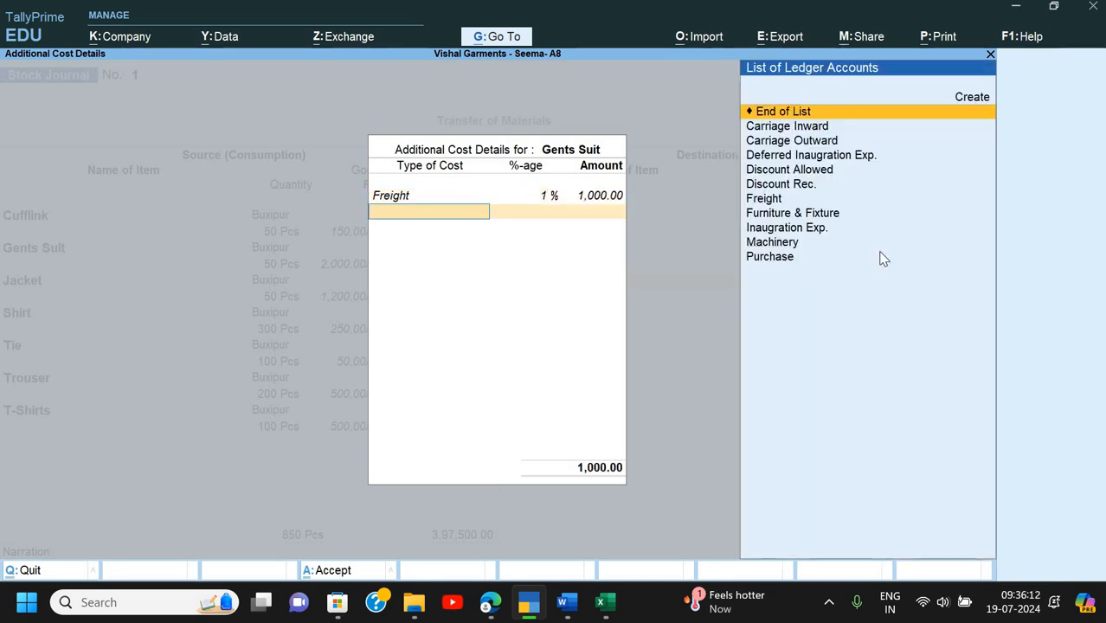
pyautogui.press('Return')
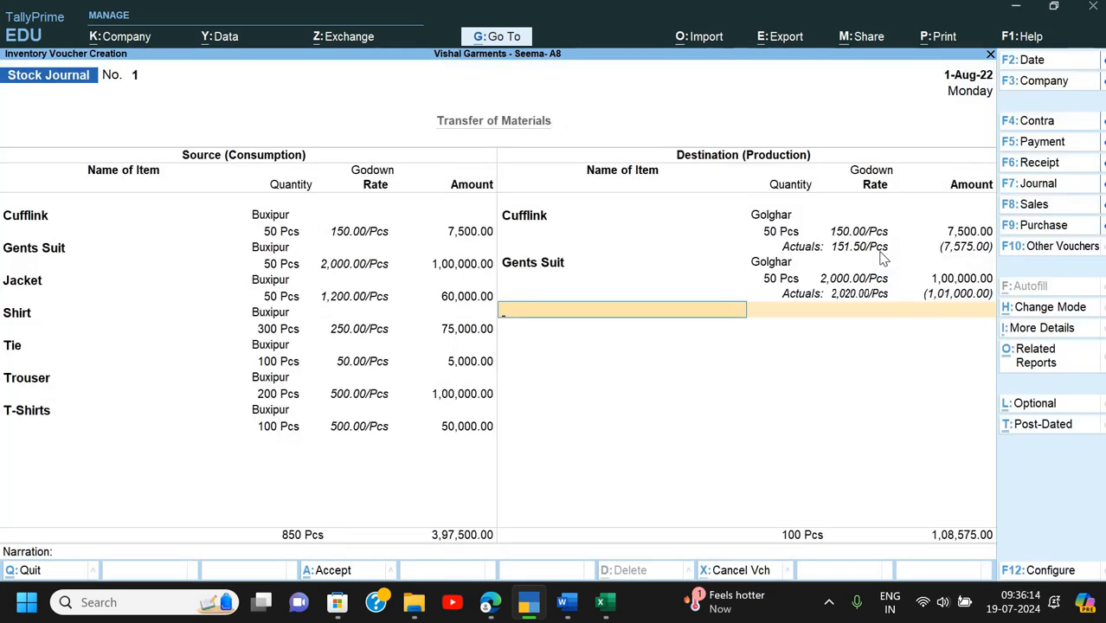
# - Receive 50 Pcs of Jacket into Golghar with Freight as additional cost
pyautogui.write('j')
pyautogui.press('Return')
pyautogui.write('G')
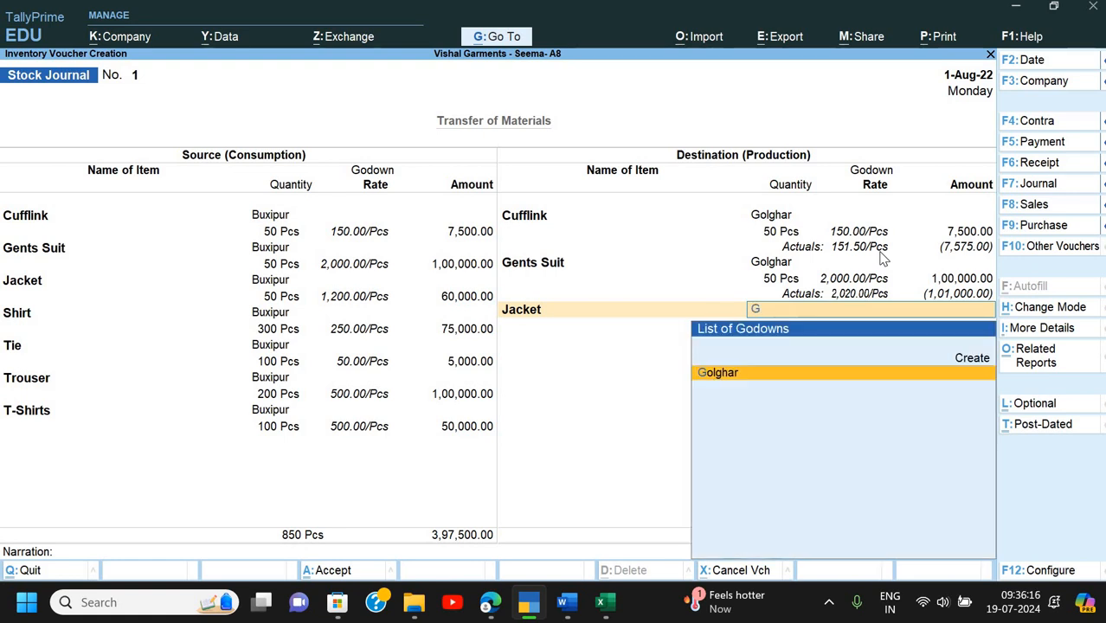
pyautogui.press('Return')
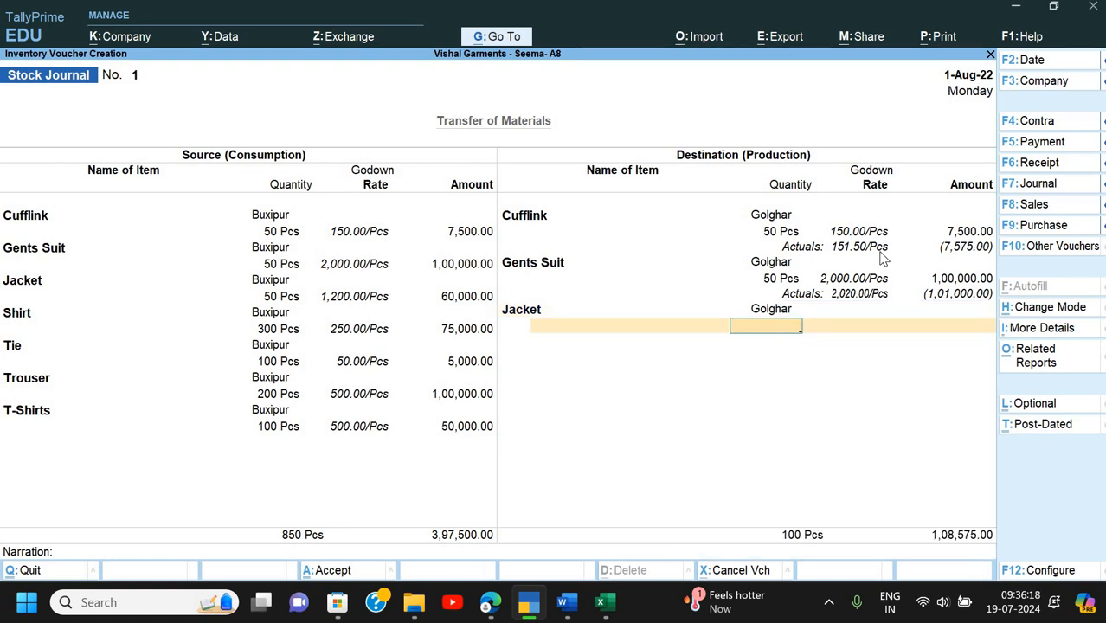
pyautogui.write('50')
pyautogui.press('Return')
pyautogui.press('Return')
pyautogui.press('Return')
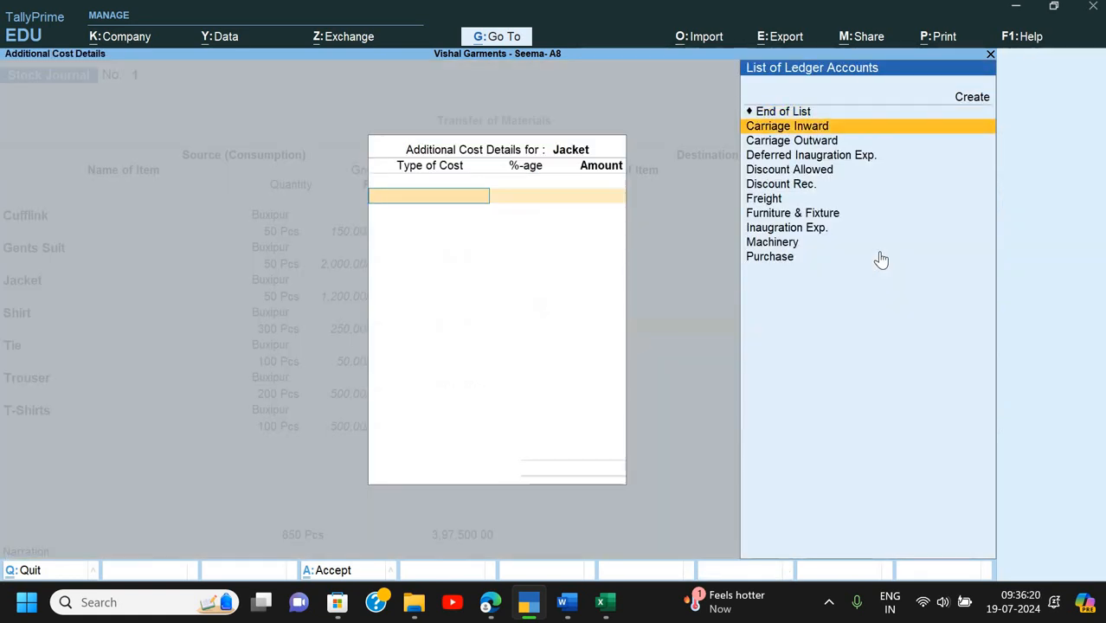
pyautogui.press('Down')
pyautogui.press('Down')
pyautogui.press('Down')
pyautogui.press('Down')
pyautogui.press('Down')
pyautogui.press('Return')
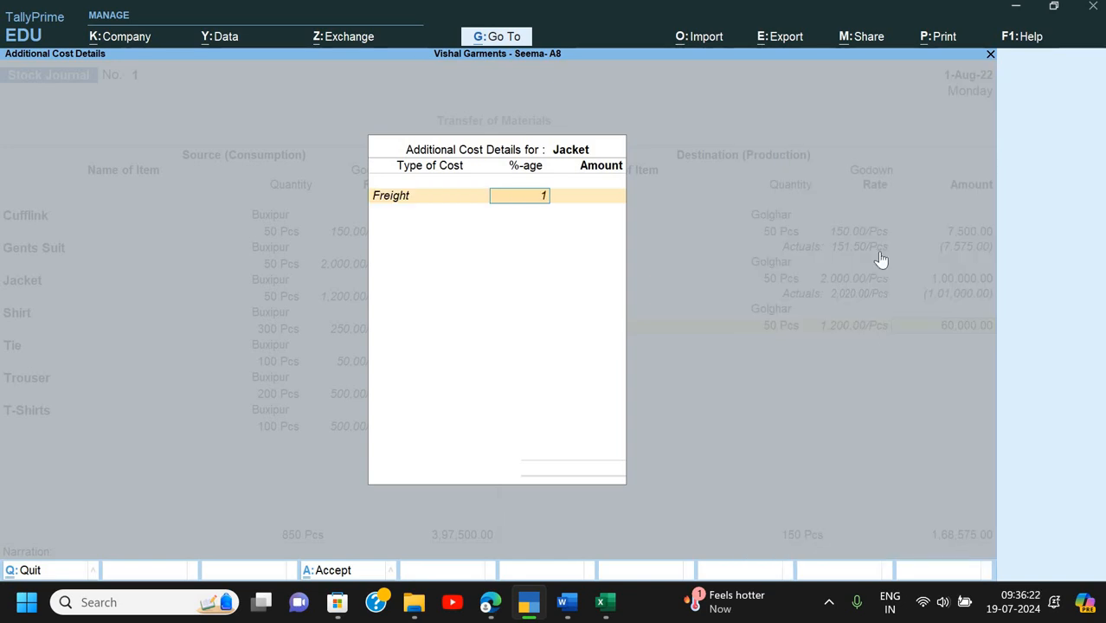
pyautogui.press('Return')
pyautogui.press('Return')
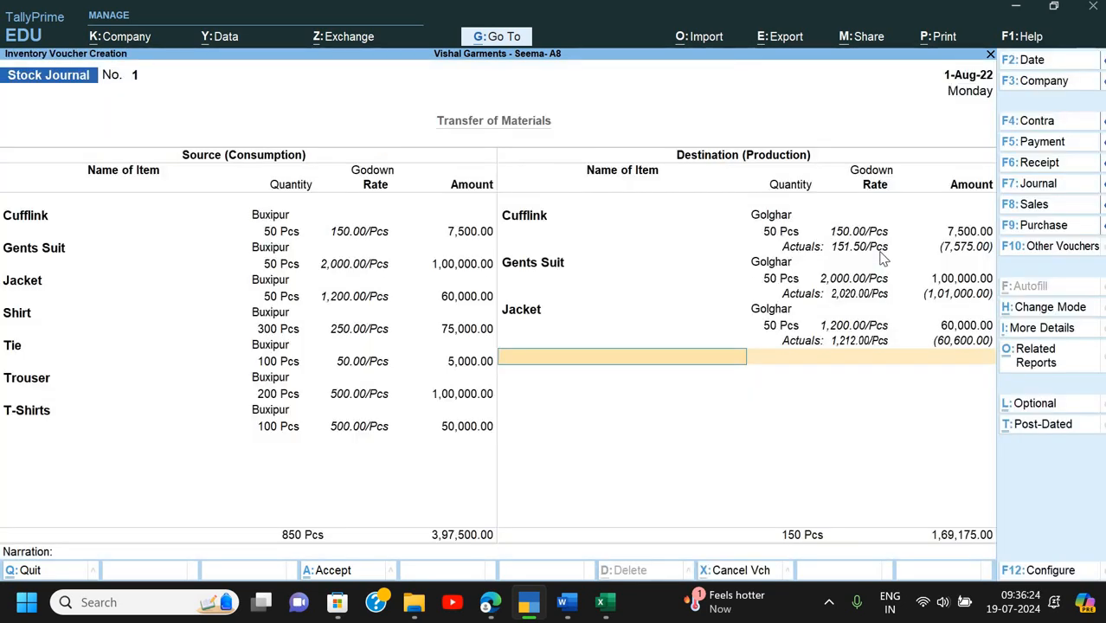
# - Receive 300 Pcs of Shirt into Golghar with 1% Freight added
pyautogui.write('Sh')
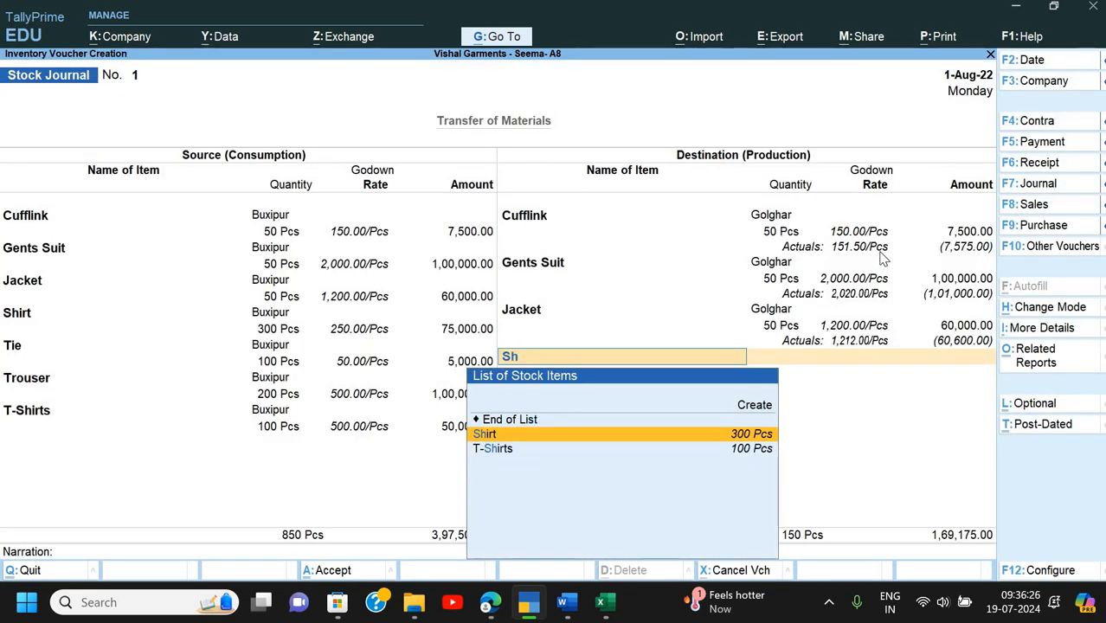
pyautogui.press('Return')
pyautogui.press('Down')
pyautogui.press('Return')
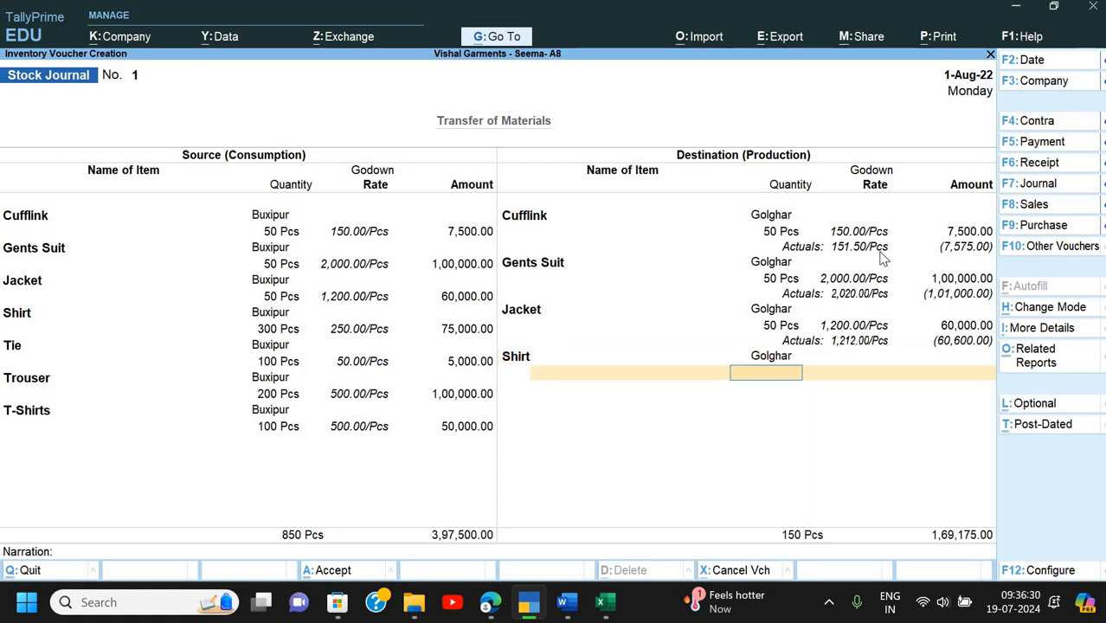
pyautogui.write('300')
pyautogui.press('Return')
pyautogui.press('Return')
pyautogui.press('Return')
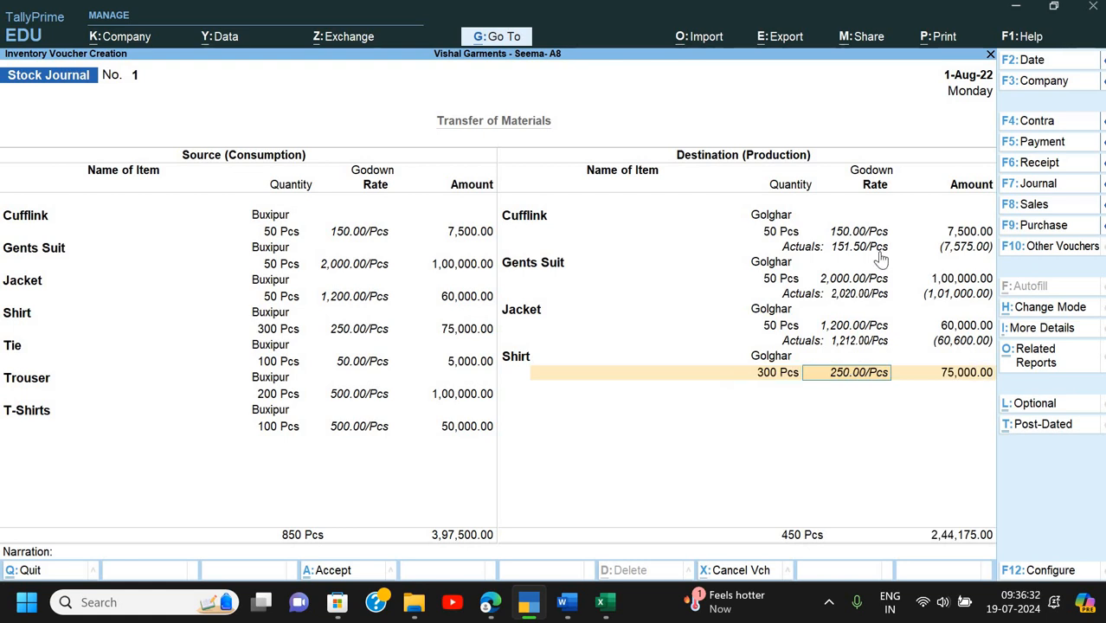
pyautogui.press('Down')
pyautogui.press('Down')
pyautogui.press('Down')
pyautogui.press('Down')
pyautogui.press('Down')
pyautogui.press('Down')
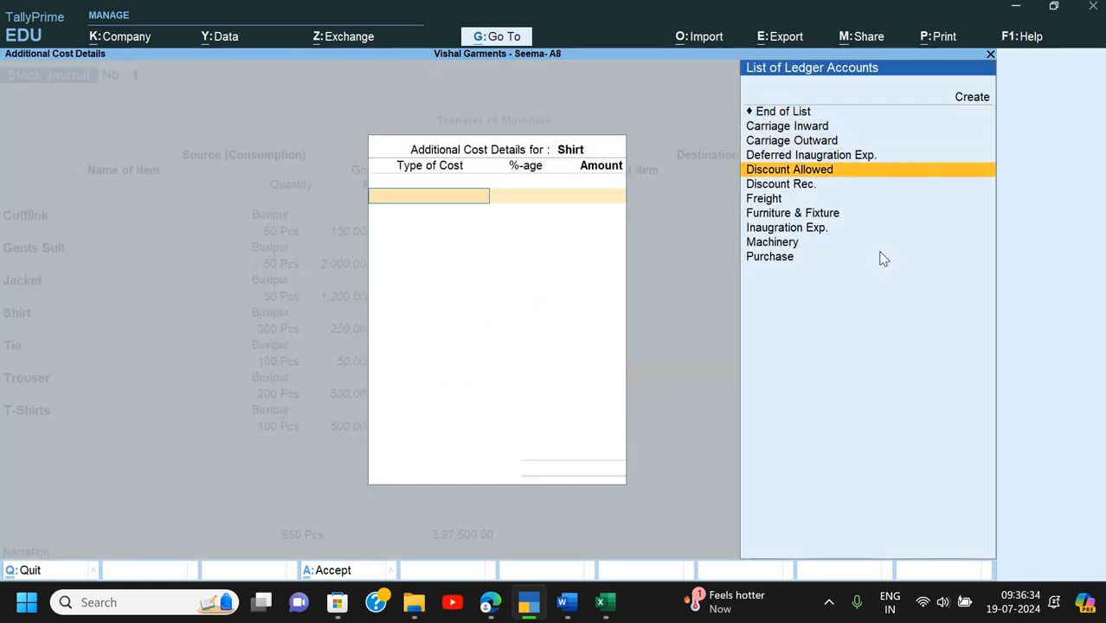
pyautogui.press('Return')
pyautogui.write('1')
pyautogui.press('Return')
pyautogui.press('Return')
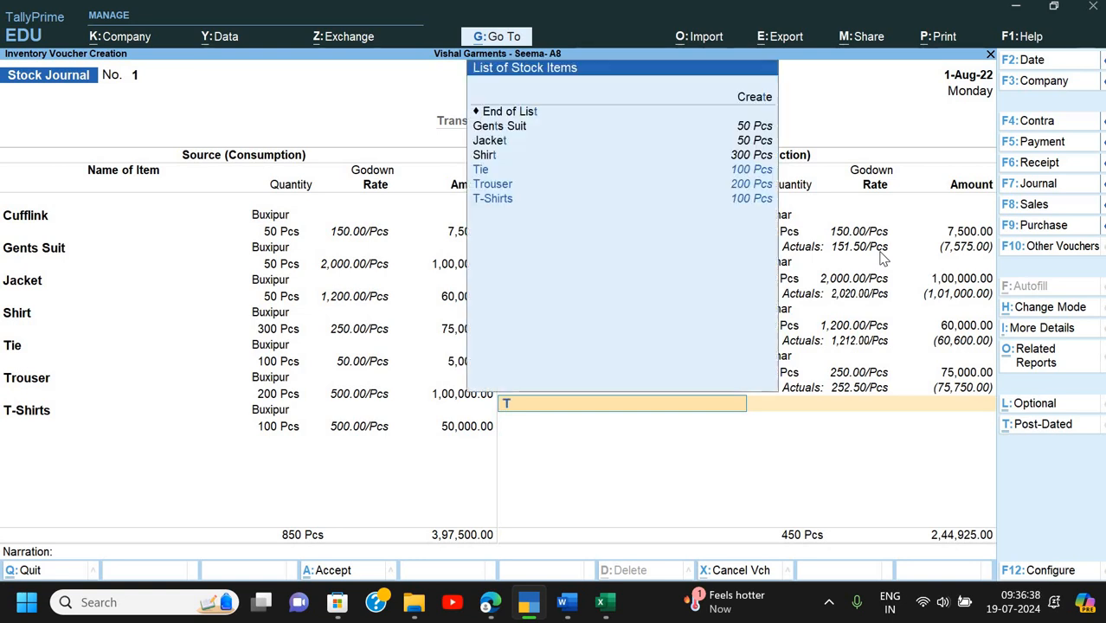
# - Receive 100 Pcs of Tie into Golghar at 1% freight, then start Trouser into Golghar
pyautogui.write('T')
pyautogui.press('Return')
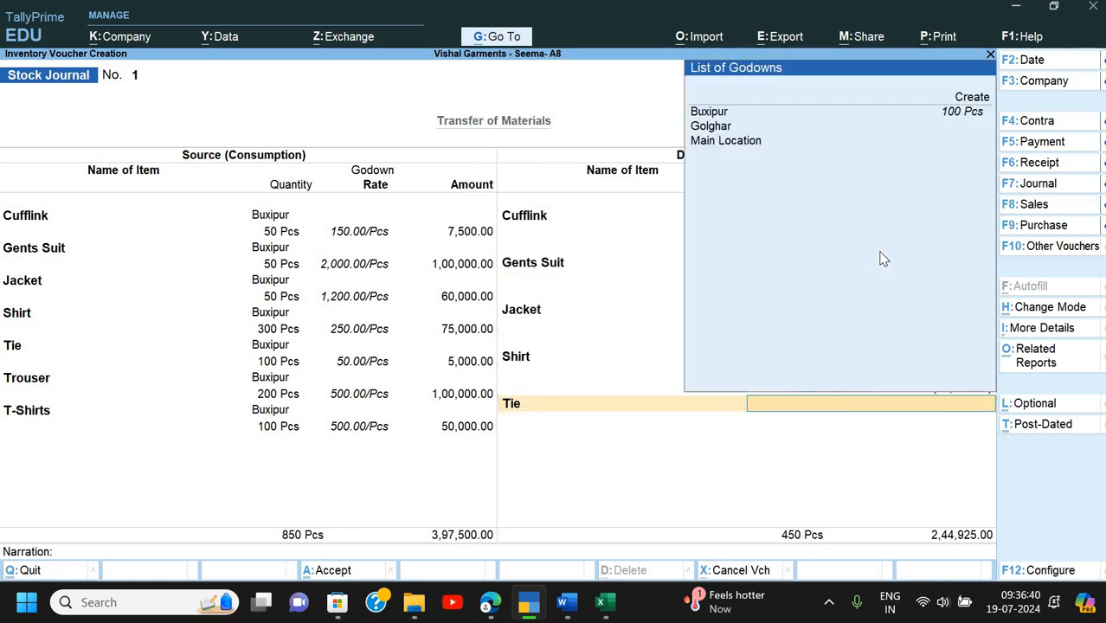
pyautogui.press('Down')
pyautogui.press('Down')
pyautogui.press('Return')
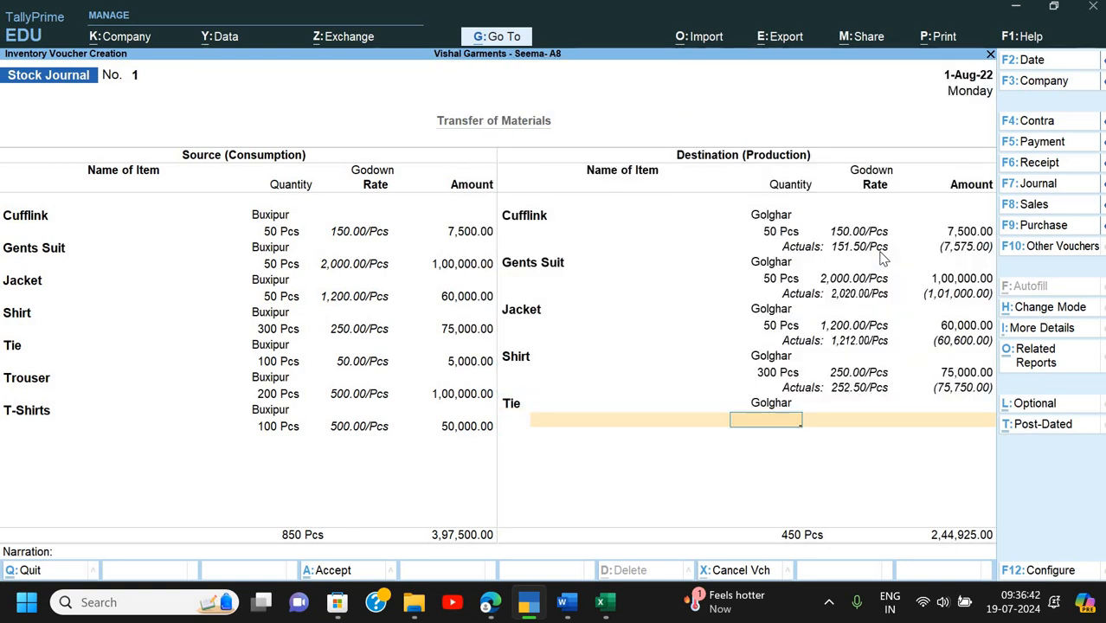
pyautogui.write('100')
pyautogui.press('Return')
pyautogui.press('Return')
pyautogui.press('Return')
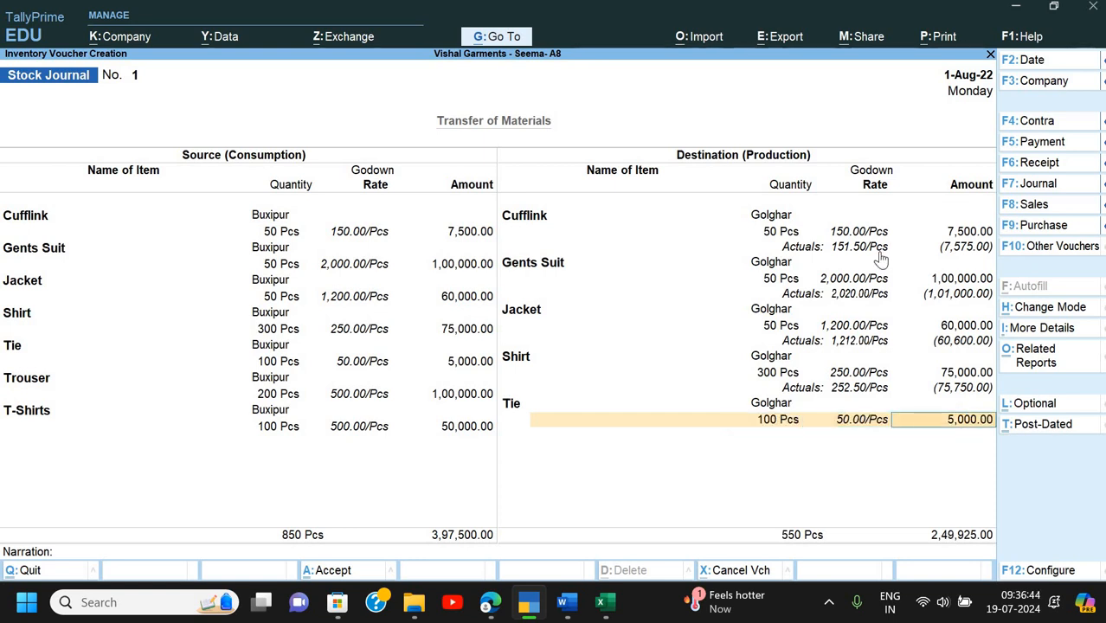
pyautogui.press('Down')
pyautogui.press('Down')
pyautogui.press('Down')
pyautogui.press('Down')
pyautogui.press('Down')
pyautogui.press('Down')
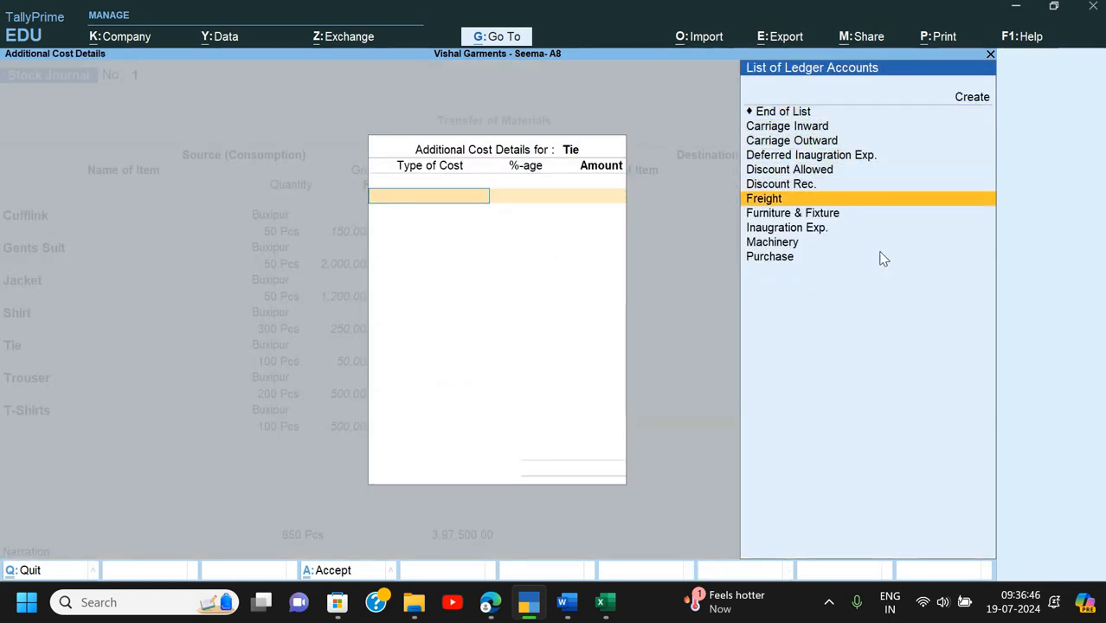
pyautogui.press('Return')
pyautogui.write('1')
pyautogui.press('Return')
pyautogui.press('Return')
pyautogui.press('Return')
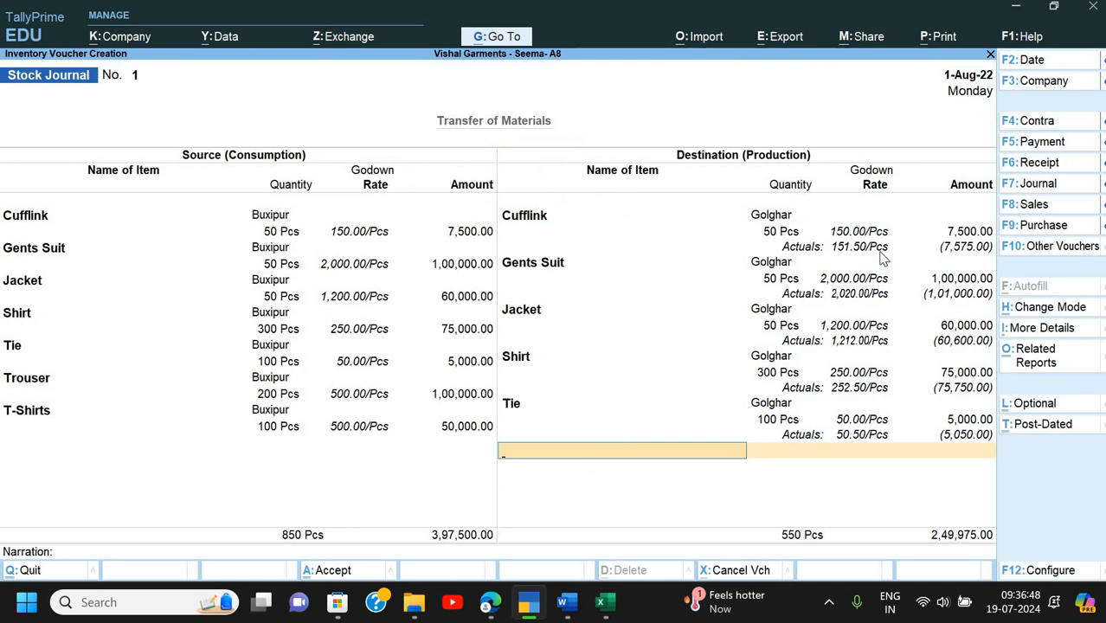
pyautogui.write('Tr')
pyautogui.press('Return')
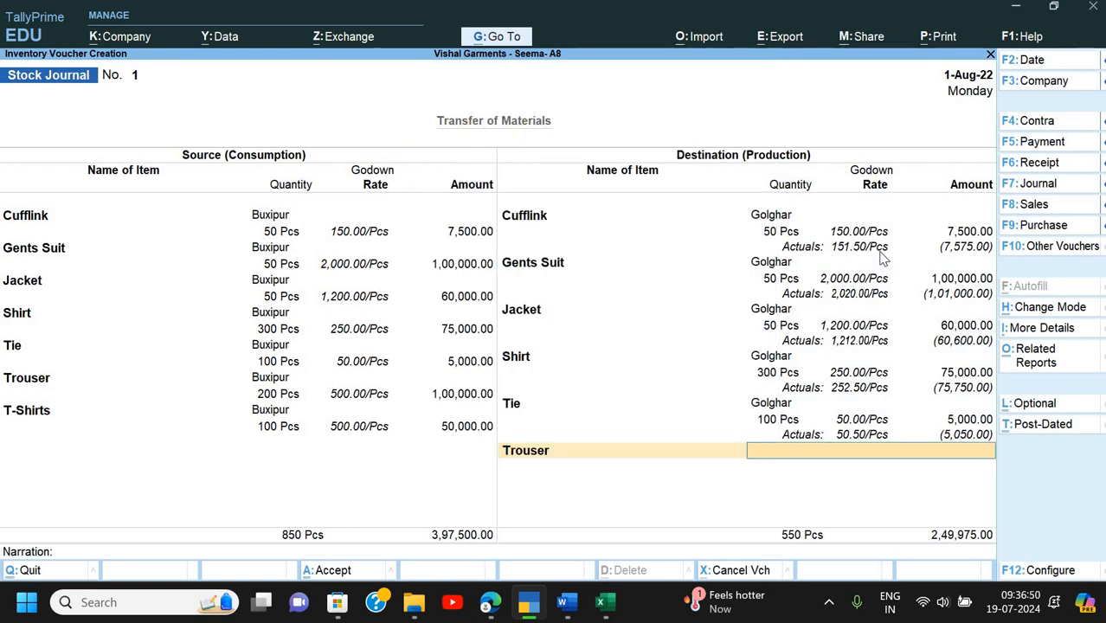
pyautogui.write('go')
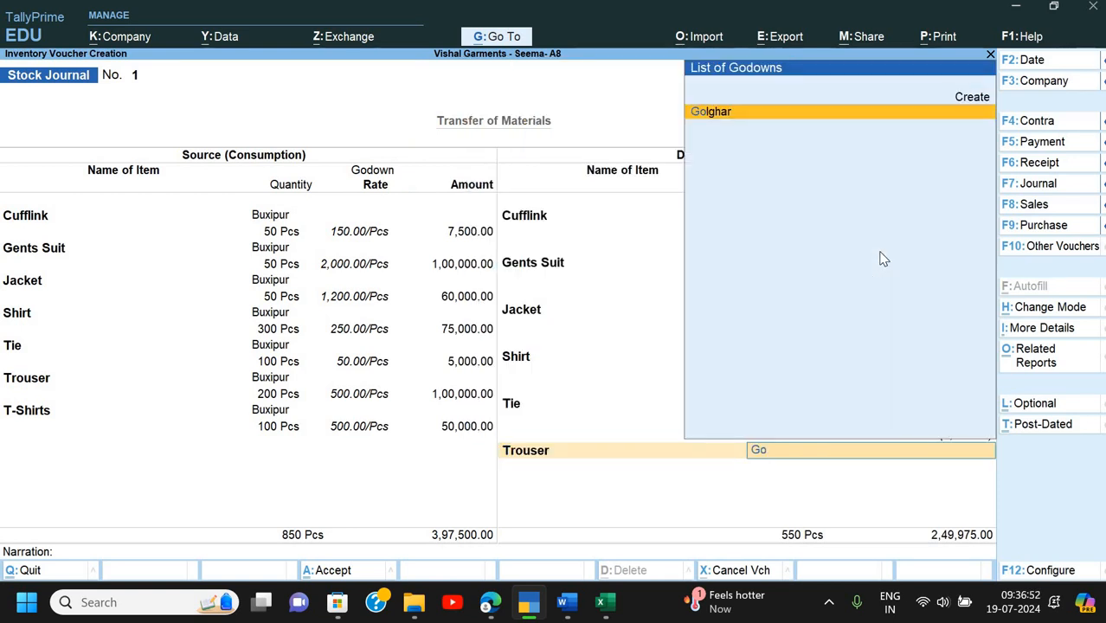
pyautogui.press('Return')
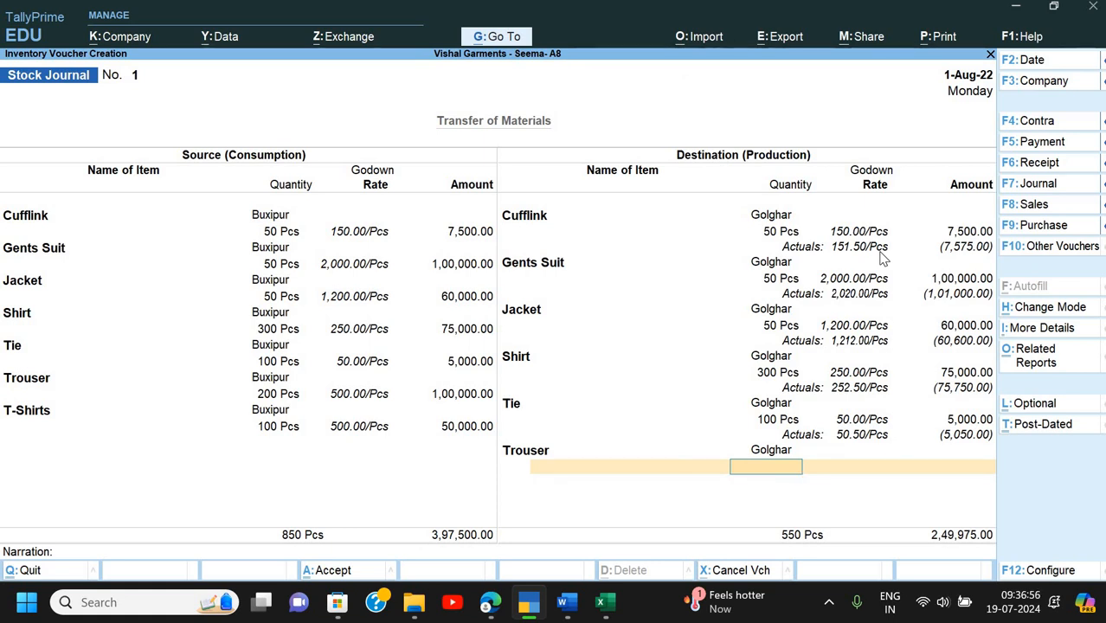
# - Receive 200 Pcs of Trouser with 1% Freight as additional cost
pyautogui.write('200')
pyautogui.press('Return')
pyautogui.press('Return')
pyautogui.press('Return')
pyautogui.press('Down')
pyautogui.press('Down')
pyautogui.press('Down')
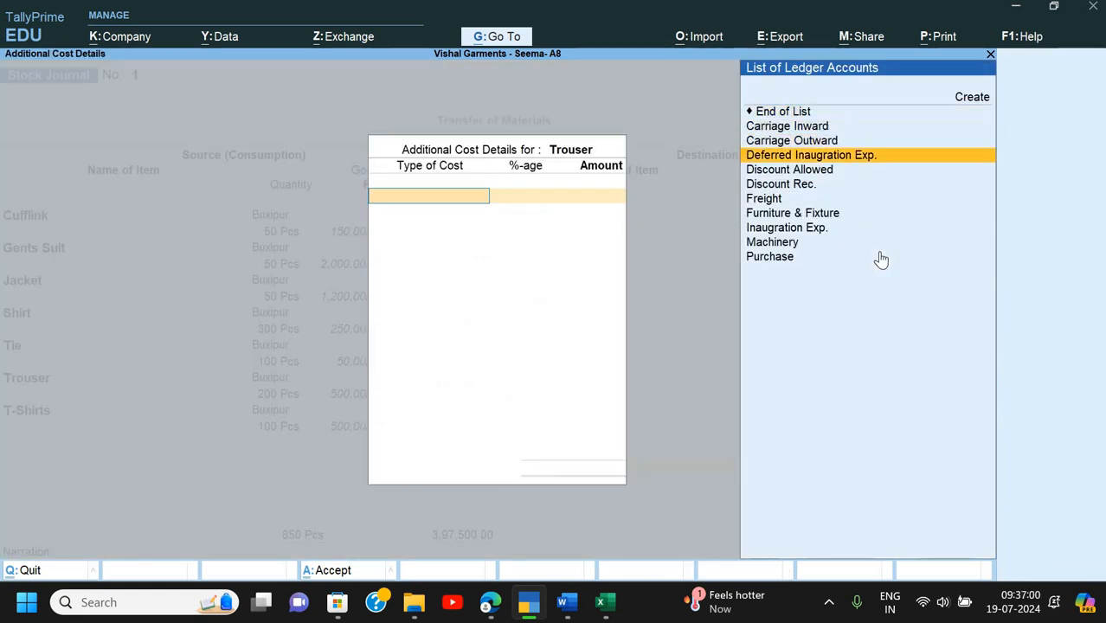
pyautogui.press('Down')
pyautogui.press('Down')
pyautogui.press('Down')
pyautogui.press('Return')
pyautogui.write('1')
pyautogui.press('Return')
pyautogui.press('Return')
pyautogui.press('Return')
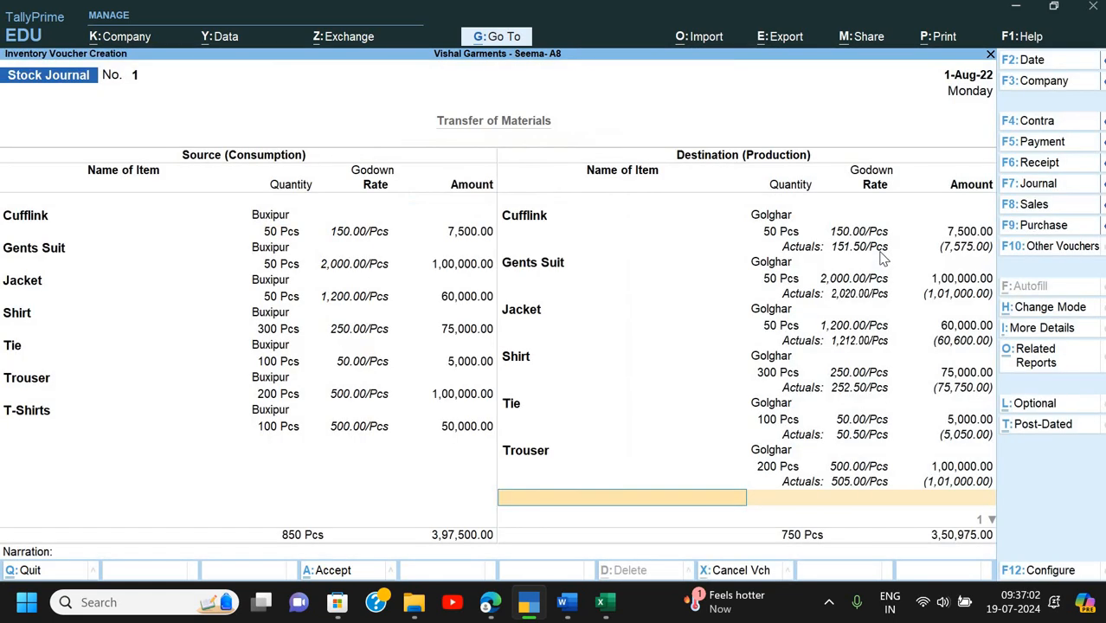
# - Receive 100 Pcs of T-Shirts into Golghar with Freight as additional cost
pyautogui.write('T')
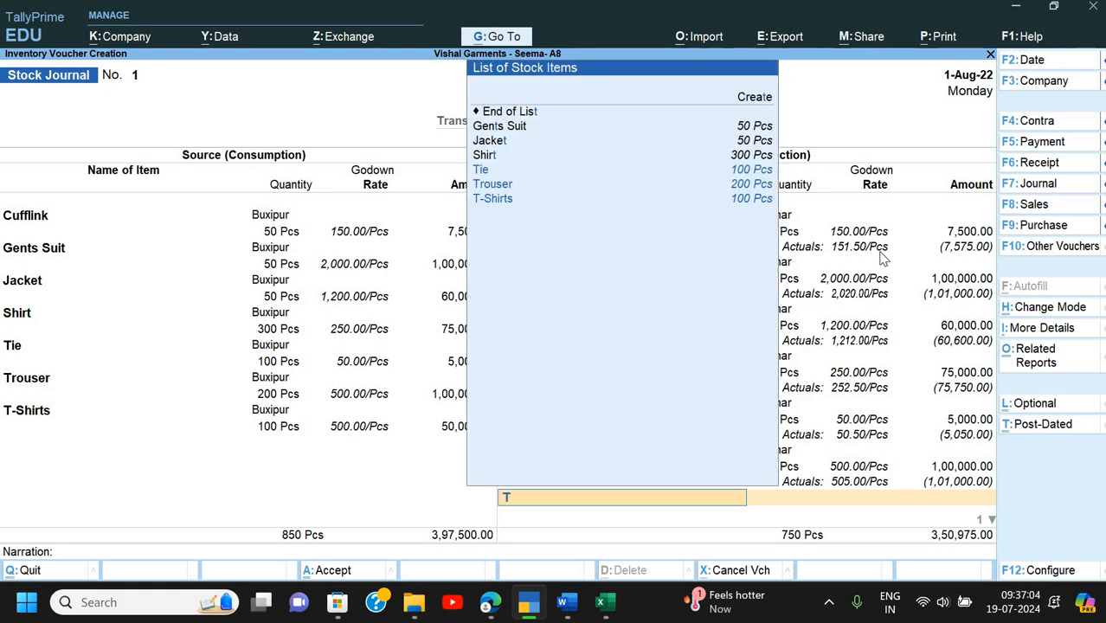
pyautogui.press('Down')
pyautogui.press('Down')
pyautogui.press('Return')
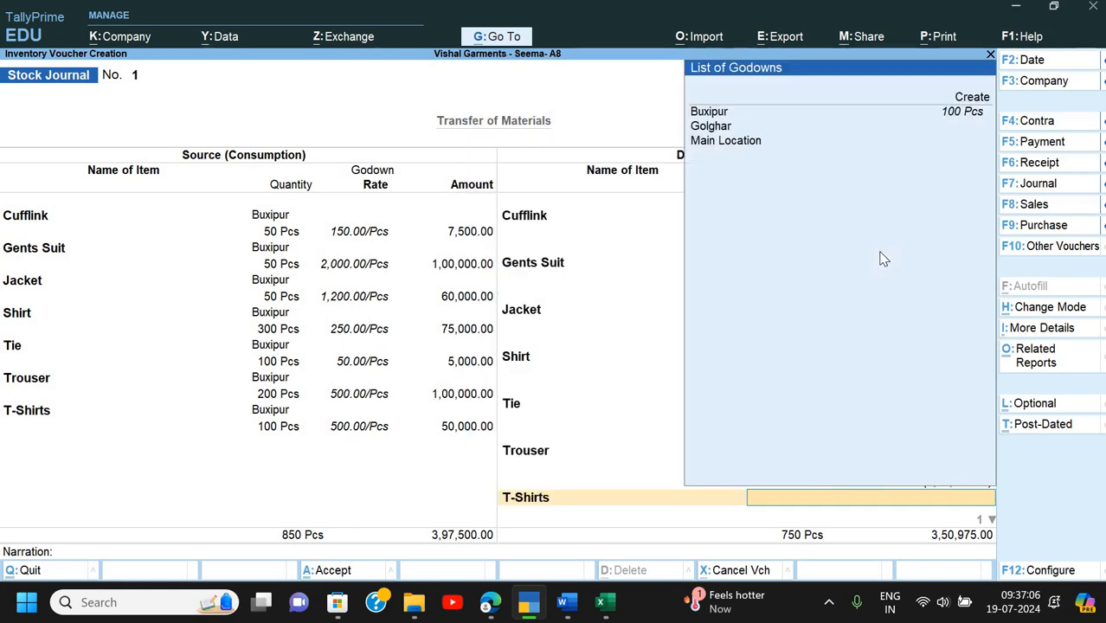
pyautogui.write('g')
pyautogui.press('Return')
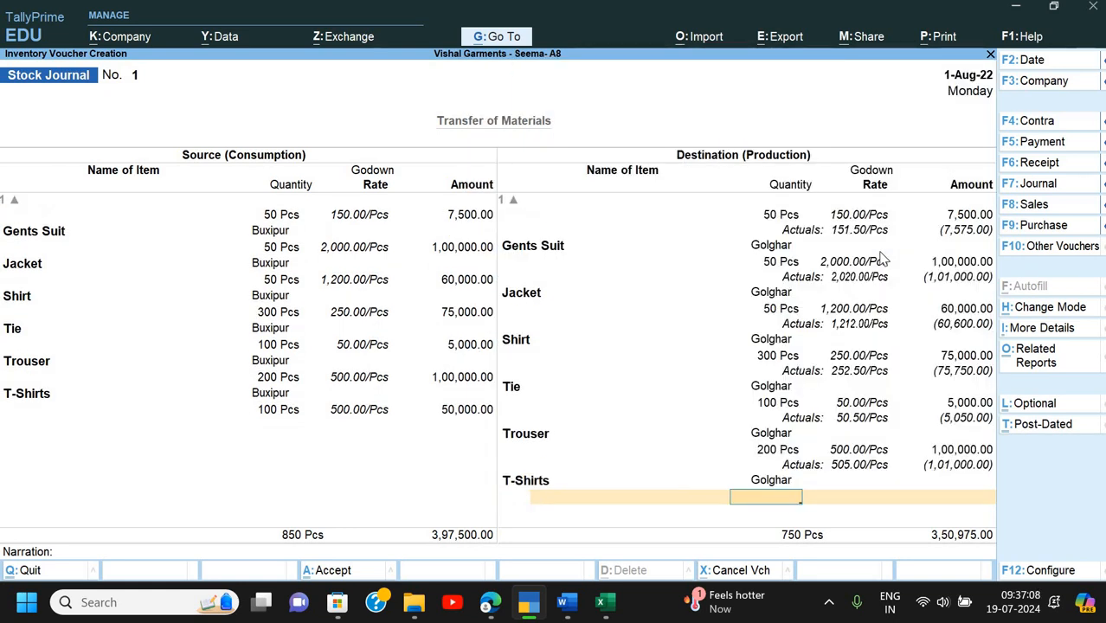
pyautogui.write('100')
pyautogui.press('Return')
pyautogui.press('Return')
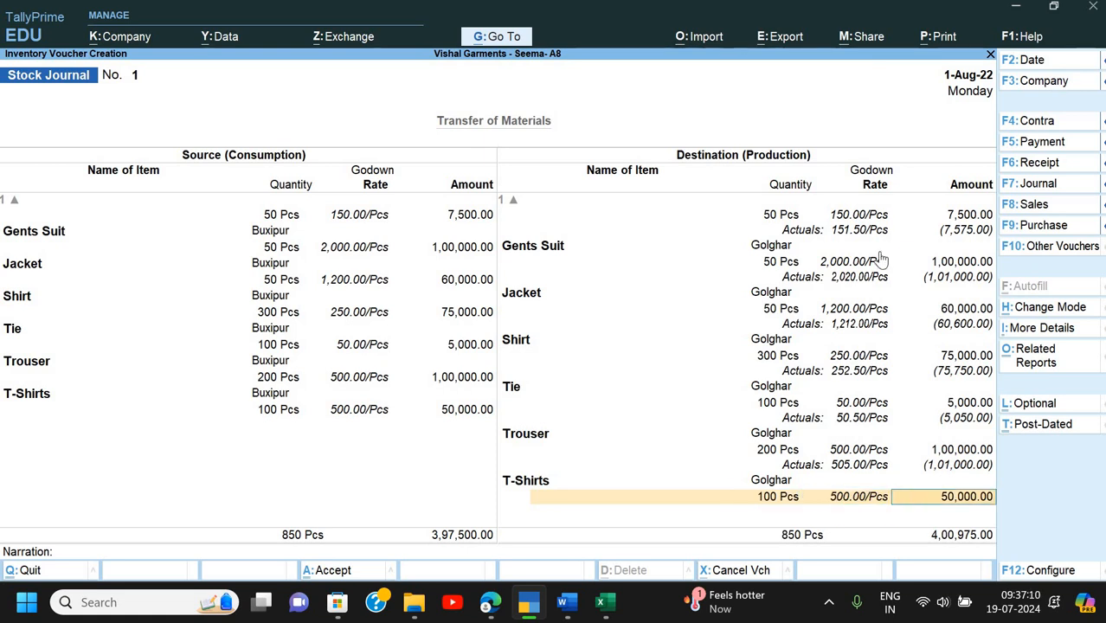
pyautogui.press('Return')
pyautogui.press('Down')
pyautogui.press('Down')
pyautogui.press('Down')
pyautogui.press('Down')
pyautogui.press('Down')
pyautogui.press('Down')
pyautogui.press('Return')
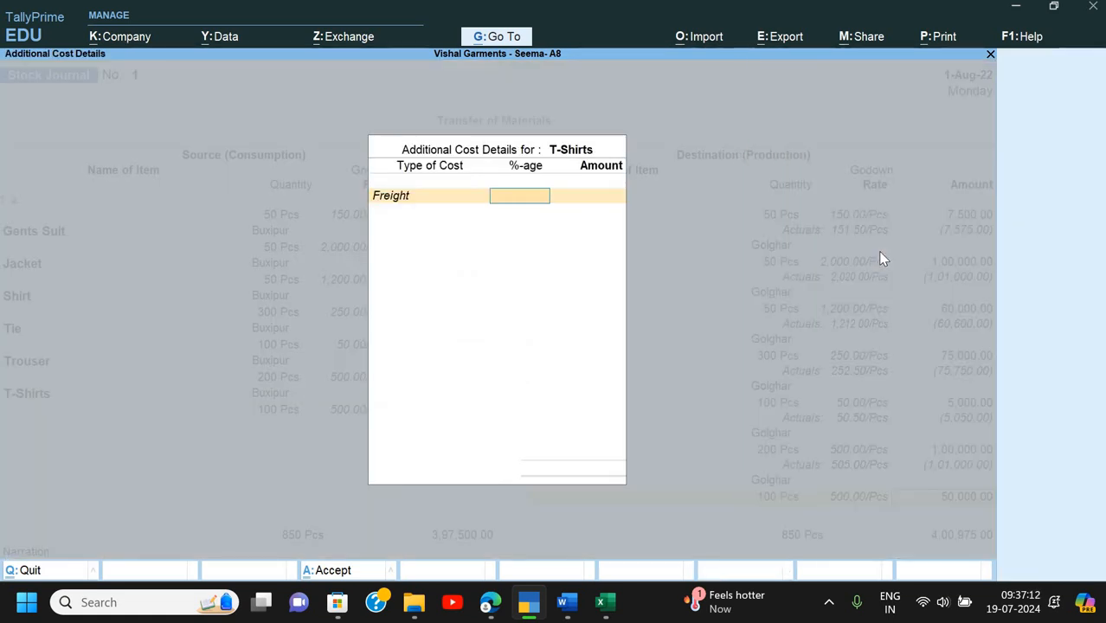
pyautogui.write('1')
pyautogui.press('Return')
pyautogui.press('Return')
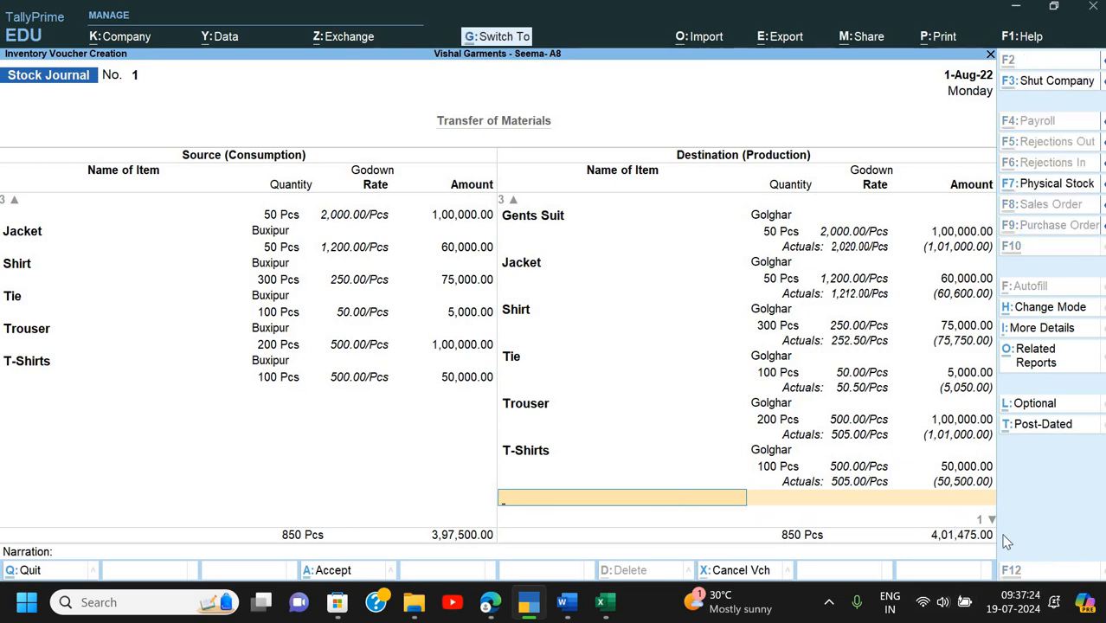
# - Calculate 401475 − 397500 = 3,975, then save the voucher with narration 'Being goods transfered'
pyautogui.hotkey('ctrl', 'n')
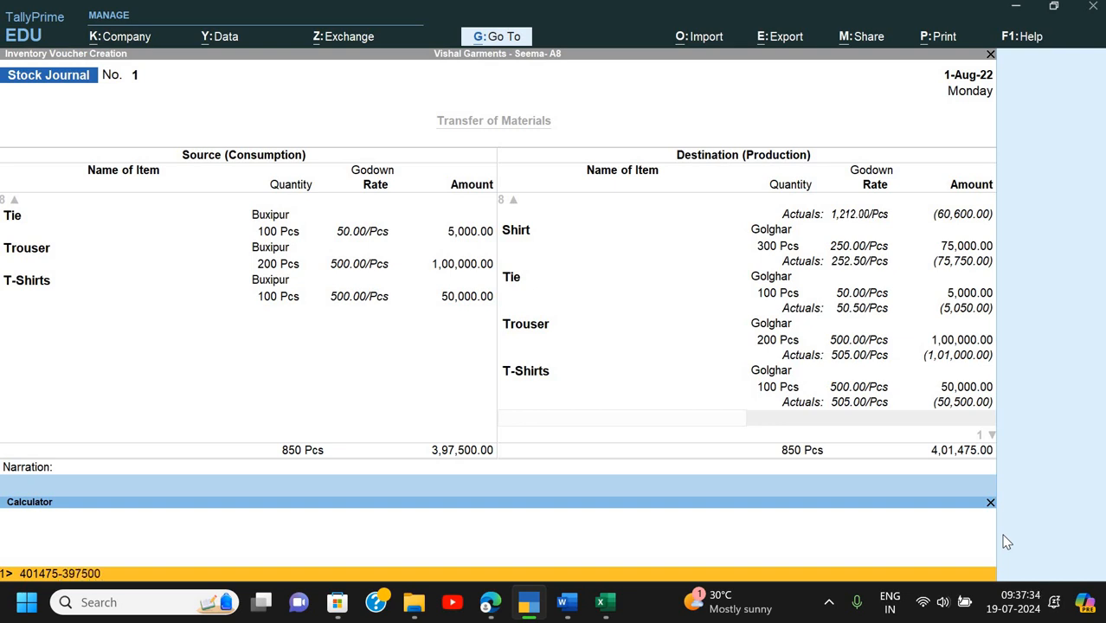
pyautogui.press('Return')
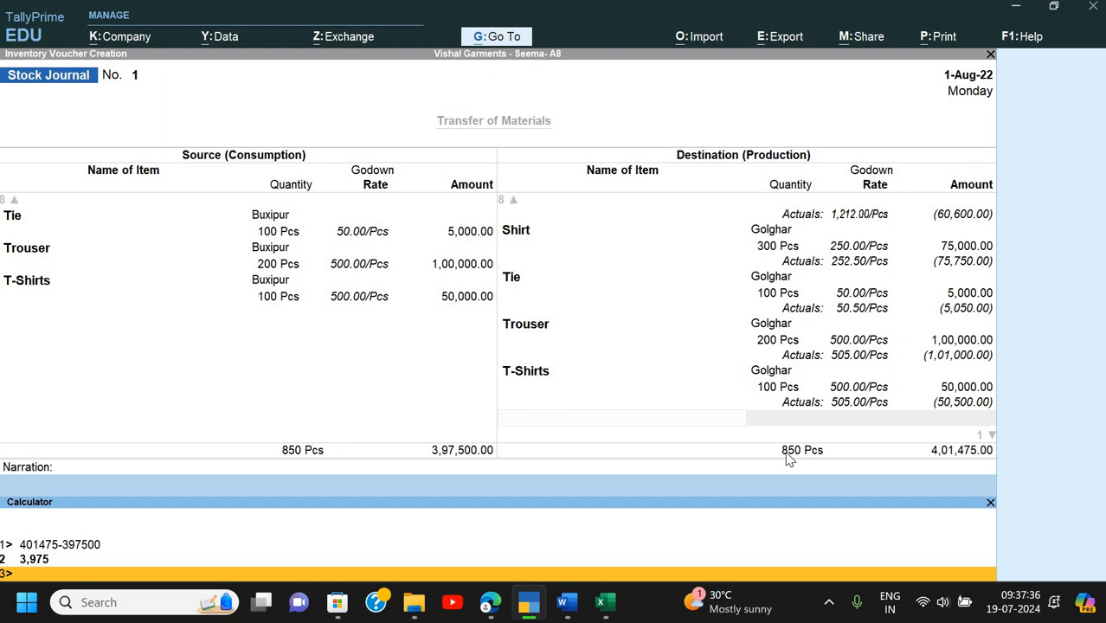
pyautogui.hotkey('ctrl', 'm')
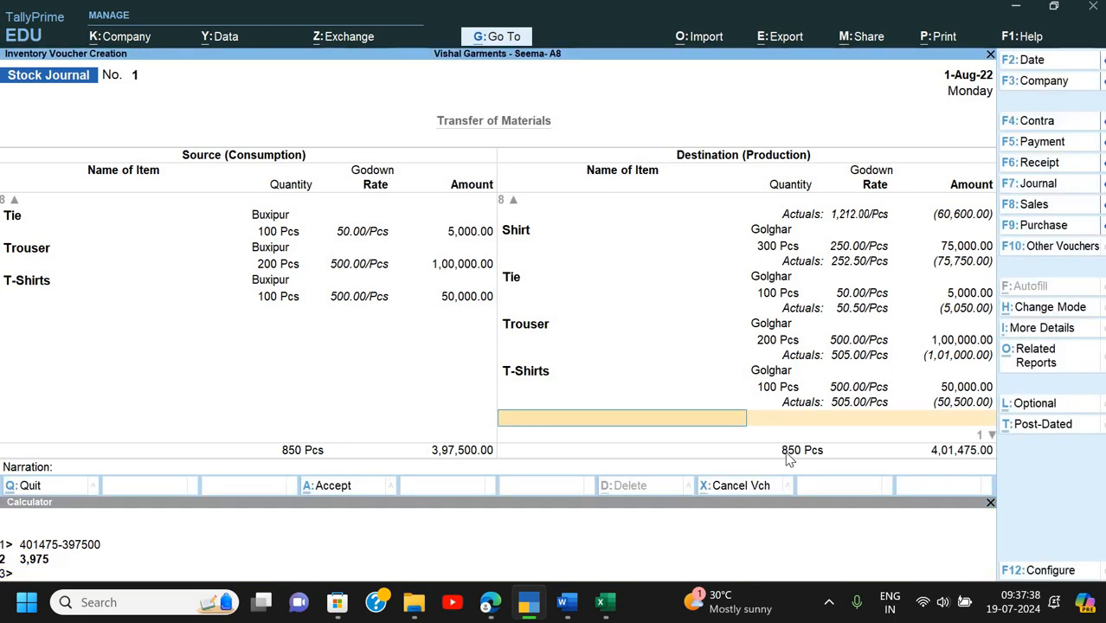
pyautogui.press('Return')
pyautogui.write('Bein')
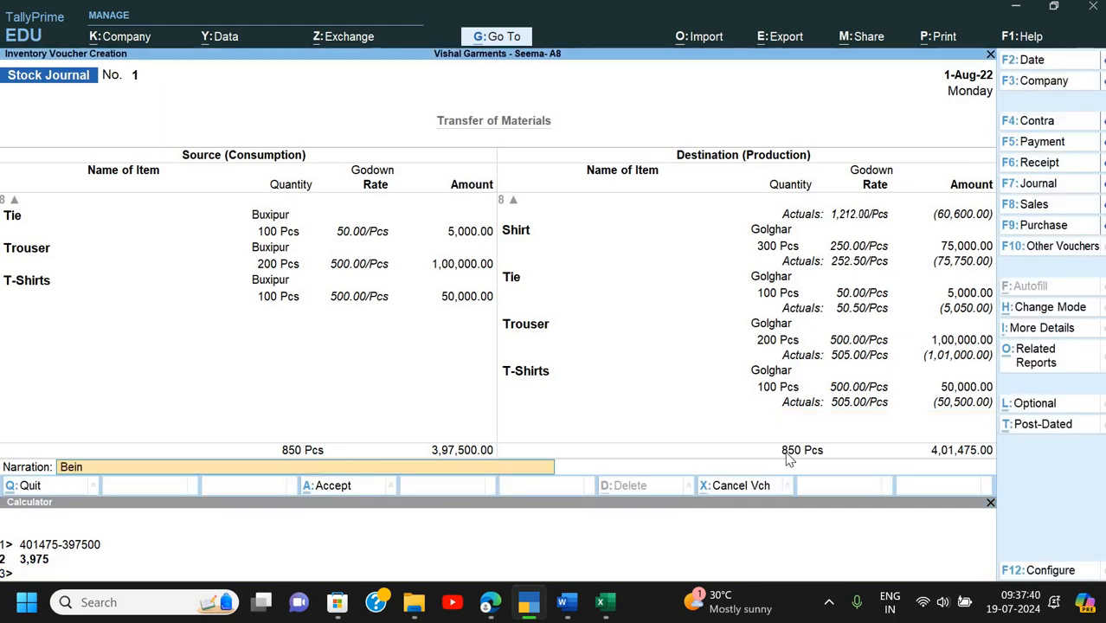
pyautogui.write('g goods transfered')
pyautogui.press('Return')
pyautogui.press('Return')
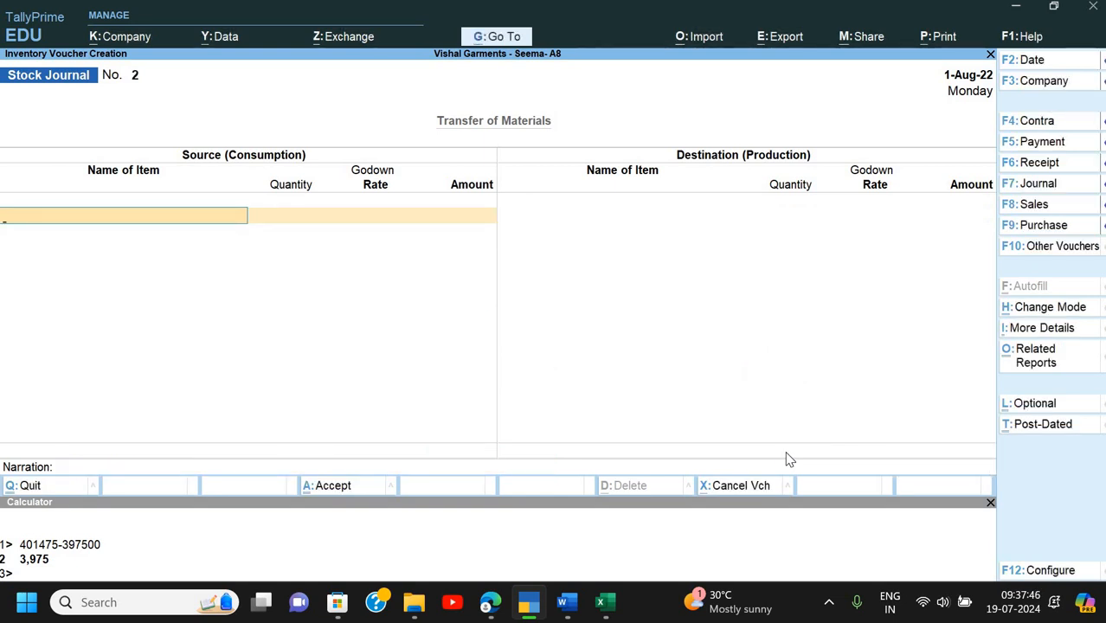
# - Leave the blank voucher and inspect Freight in the Profit & Loss account (975 gross profit, 9,025 nett loss)
pyautogui.press('Escape')
pyautogui.press('Return')
pyautogui.press('Down')
pyautogui.hotkey('alt', 'F7')
pyautogui.press('Escape')
pyautogui.press('Return')
pyautogui.press('Down')
pyautogui.press('Down')
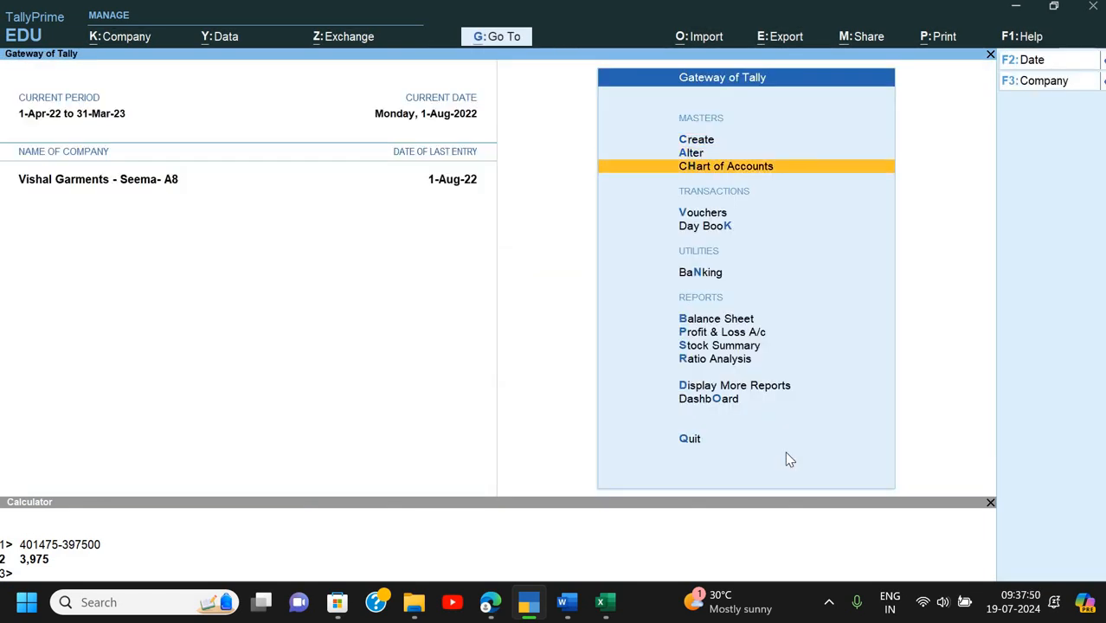
pyautogui.press('Down')
pyautogui.press('Down')
pyautogui.press('Down')
pyautogui.press('Down')
pyautogui.press('Down')
pyautogui.press('Return')
pyautogui.press('Down')
pyautogui.press('Down')
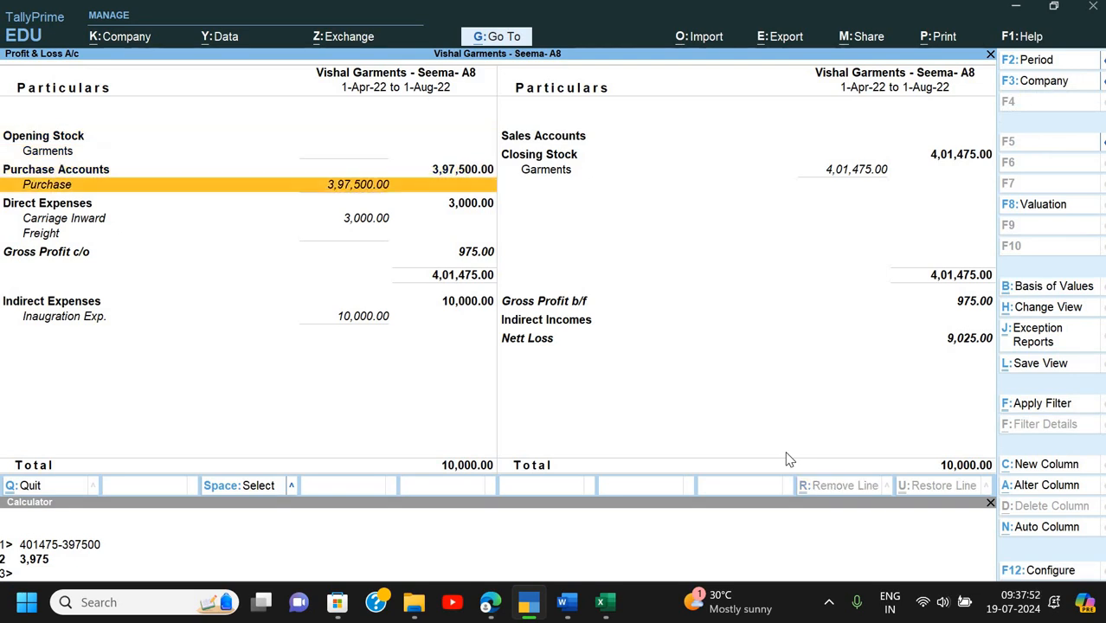
pyautogui.press('Down')
pyautogui.press('Down')
pyautogui.press('Down')
pyautogui.press('Down')
pyautogui.press('Up')
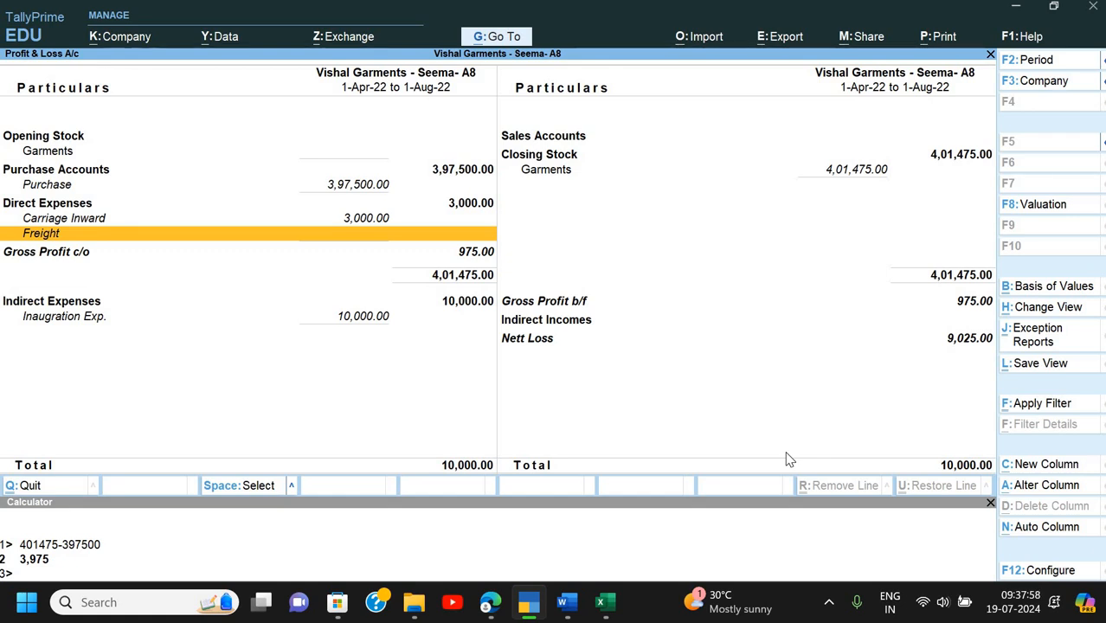
pyautogui.press('Escape')
pyautogui.press('Escape')
# - Start a Payment voucher debiting the Freight ledger
pyautogui.press('n')
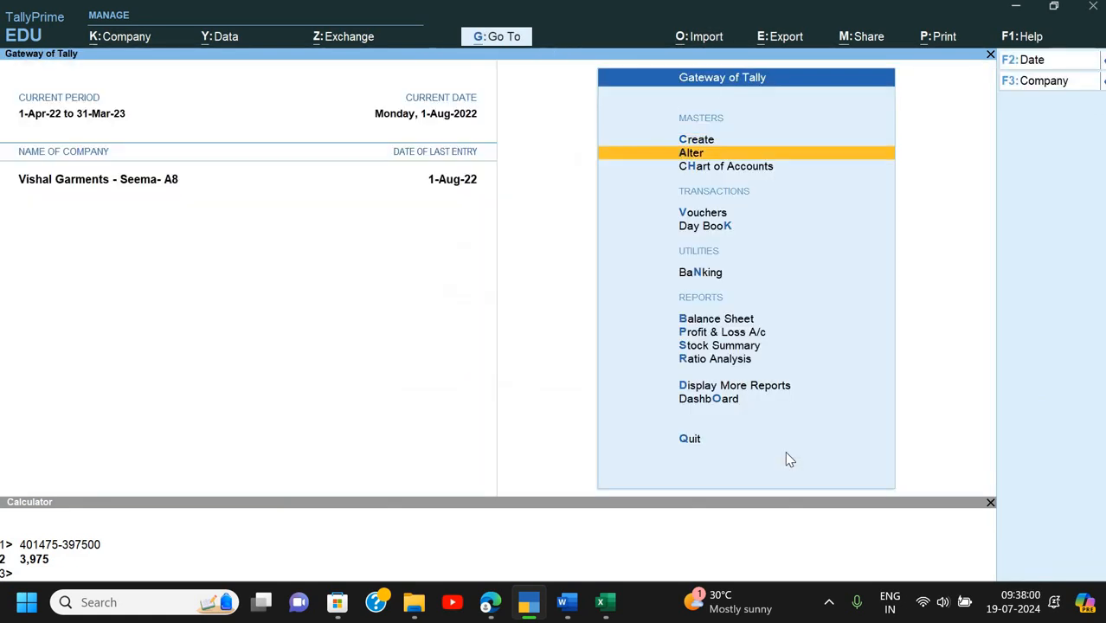
pyautogui.press('Down')
pyautogui.press('Down')
pyautogui.press('Return')
pyautogui.press('F5')
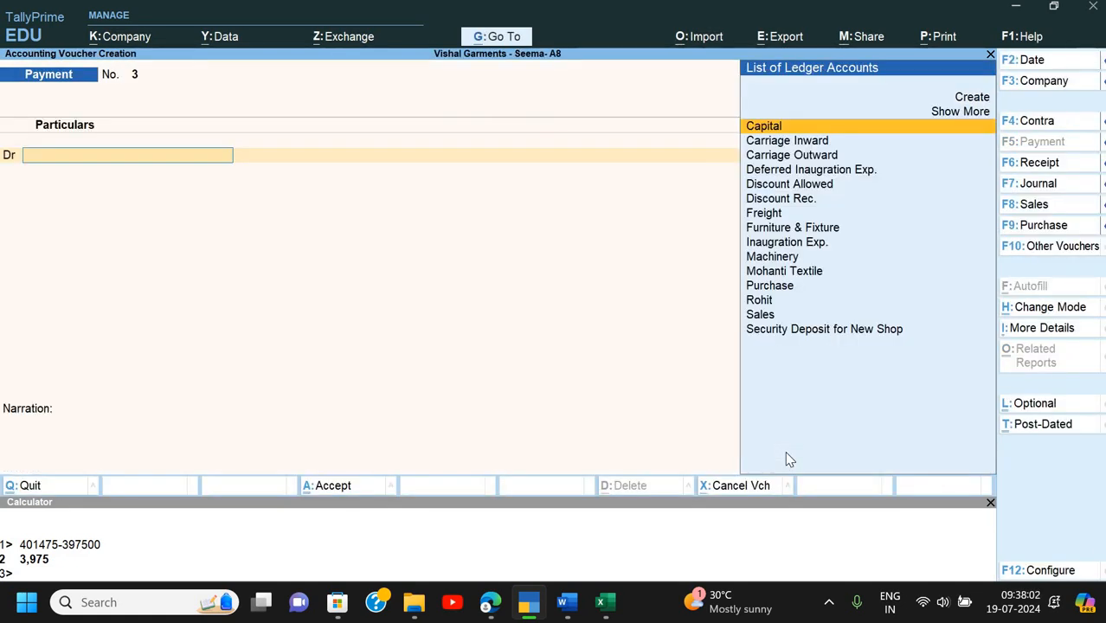
pyautogui.write('F')
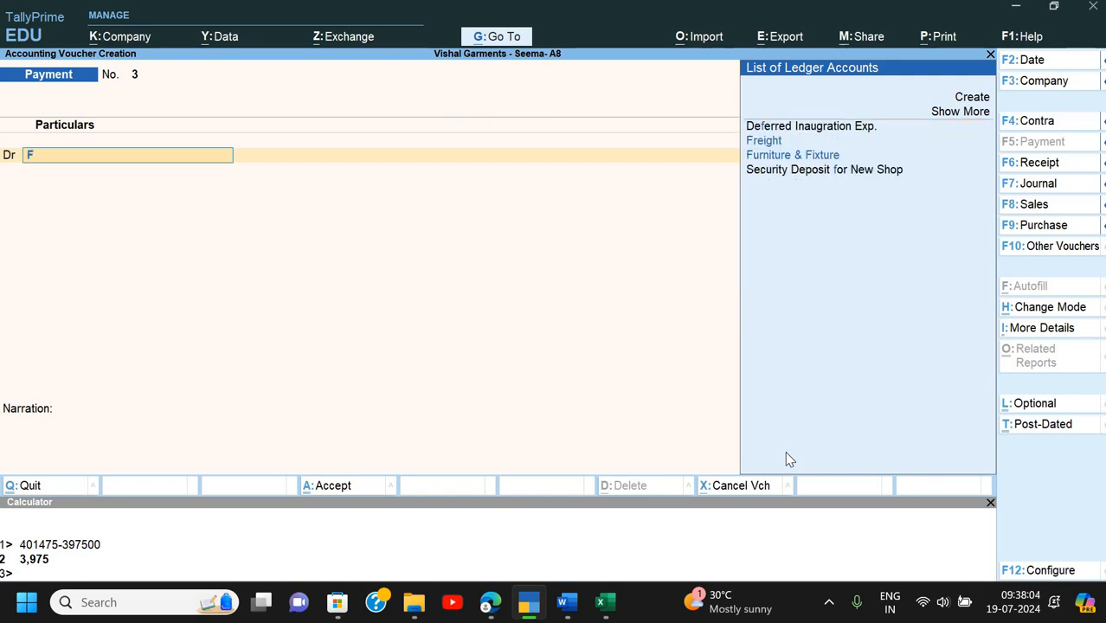
pyautogui.press('Return')
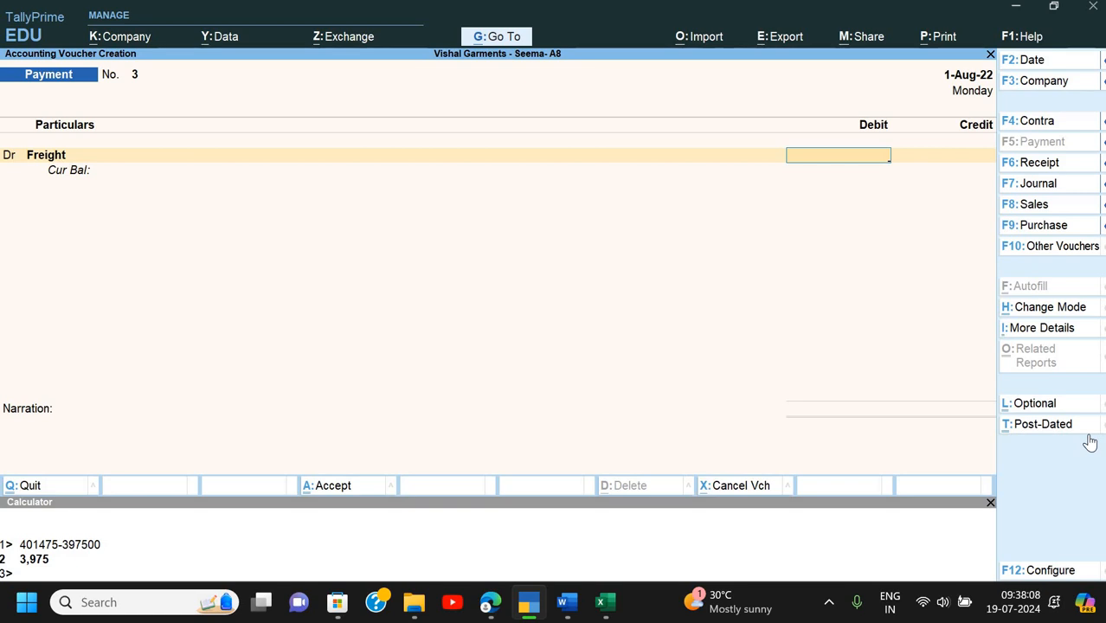
# - Pay 3,975 from Cash with narration 'Being freight' and save the voucher
pyautogui.write('3,975')
pyautogui.press('Return')
pyautogui.press('Return')
pyautogui.press('Return')
pyautogui.press('Return')
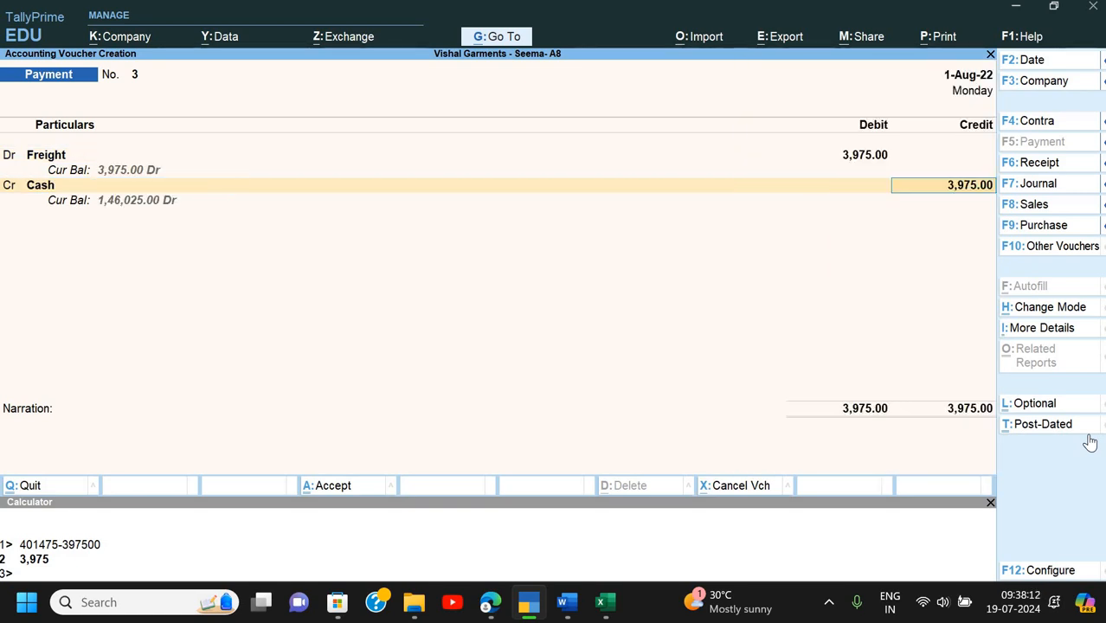
pyautogui.write('Being')
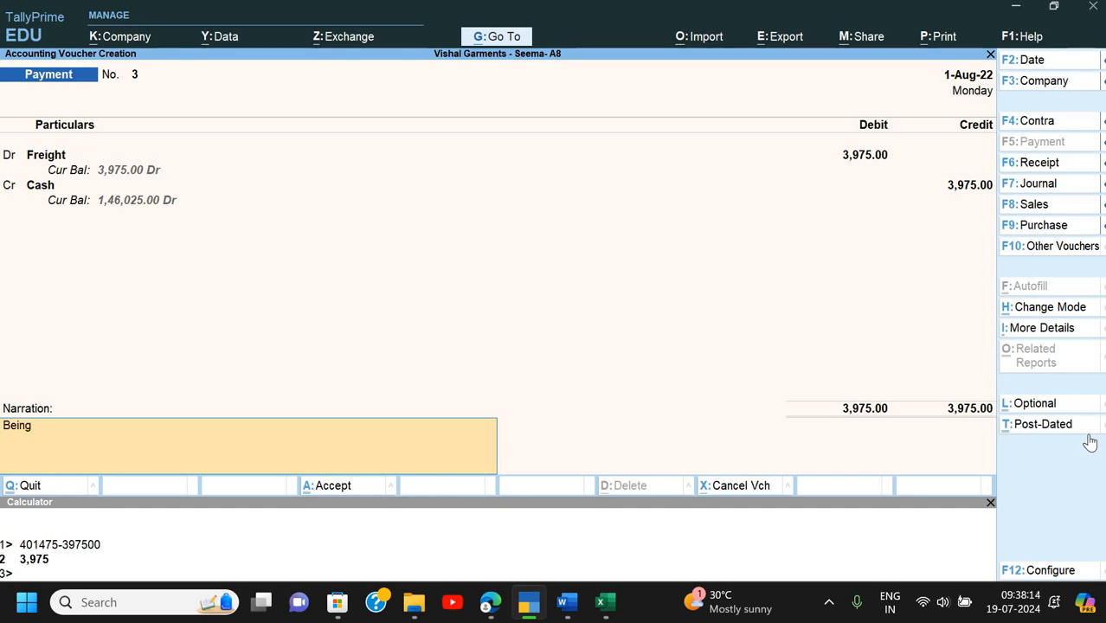
pyautogui.write(' freight paid')
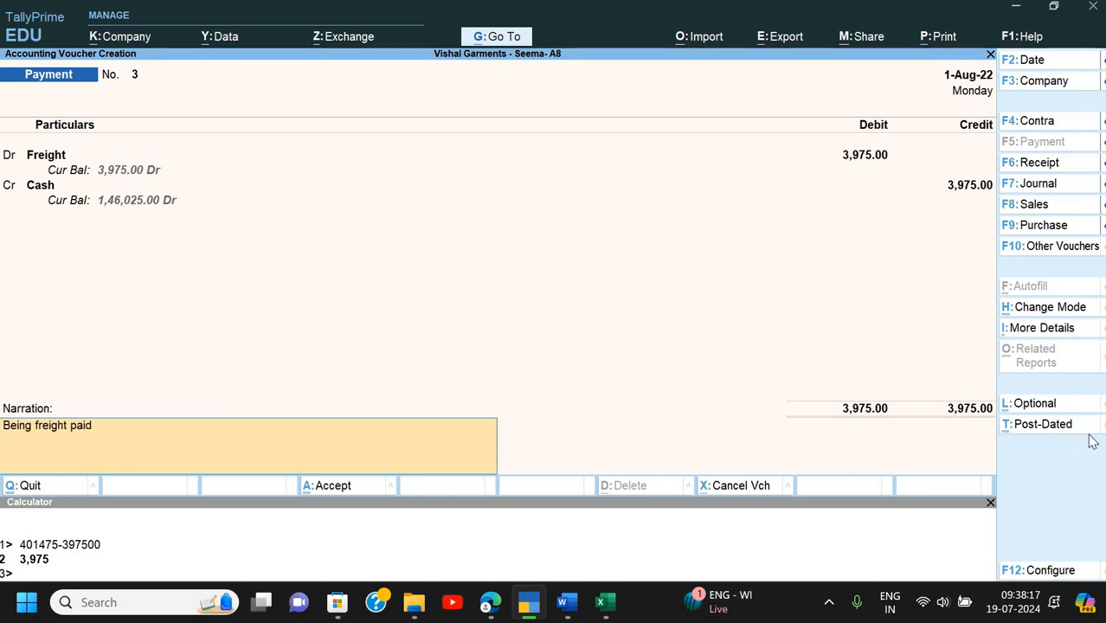
pyautogui.press('Return')
pyautogui.press('Return')
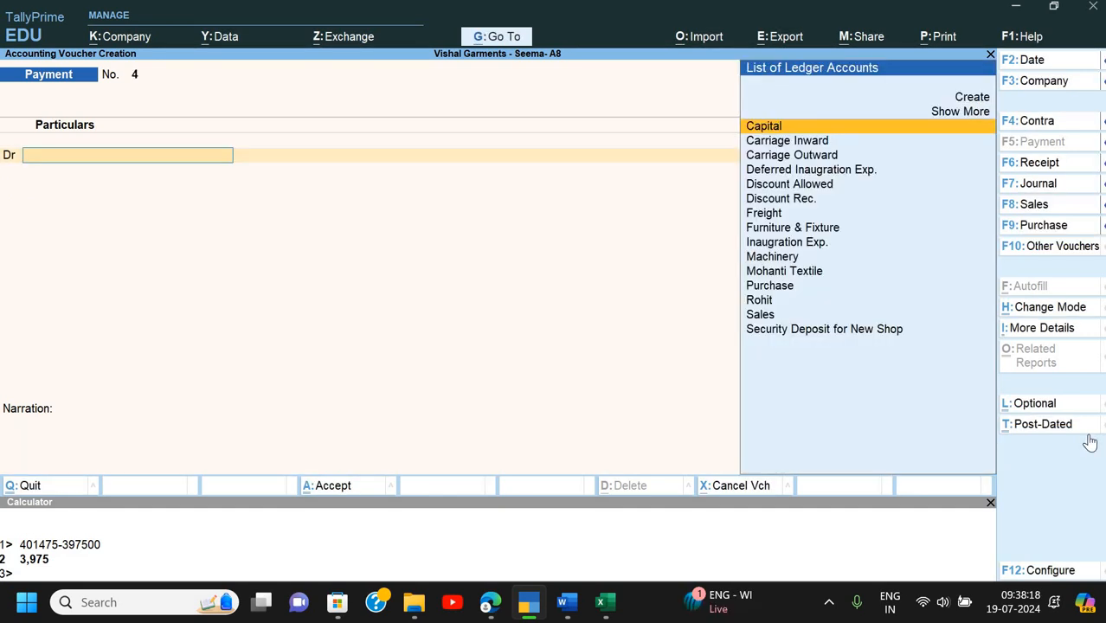
pyautogui.press('Escape')
pyautogui.press('Return')
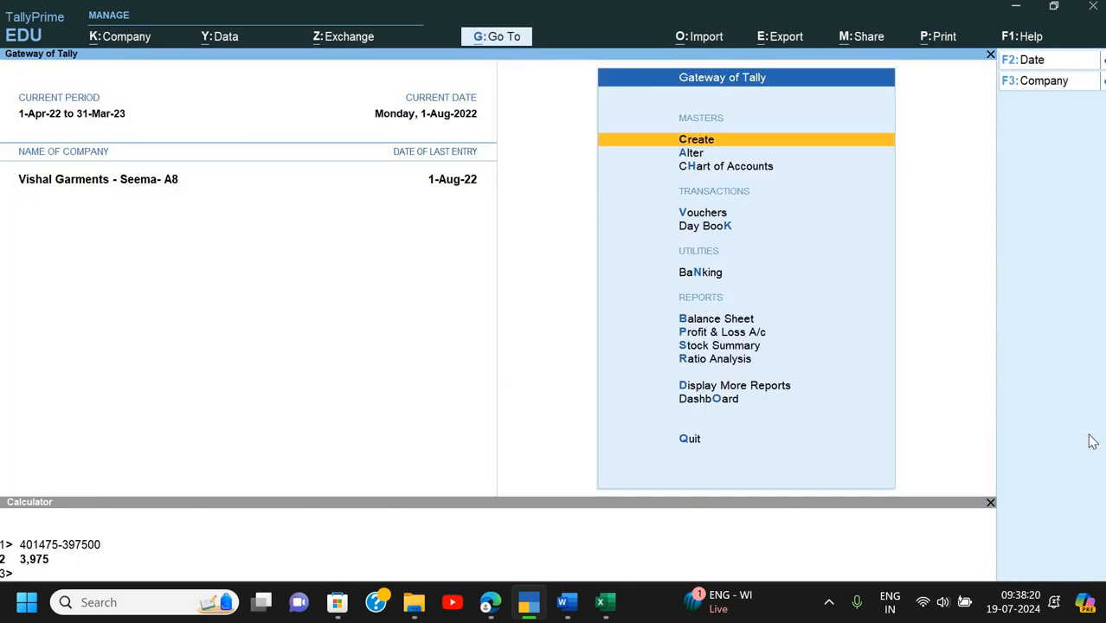
pyautogui.press('Down')
pyautogui.press('Down')
pyautogui.press('Down')
pyautogui.press('Down')
pyautogui.press('Down')
pyautogui.press('Down')
# - Review the Profit & Loss account, checking the Freight 3,975 row and the 13,000 nett loss
pyautogui.press('Down')
pyautogui.press('Return')
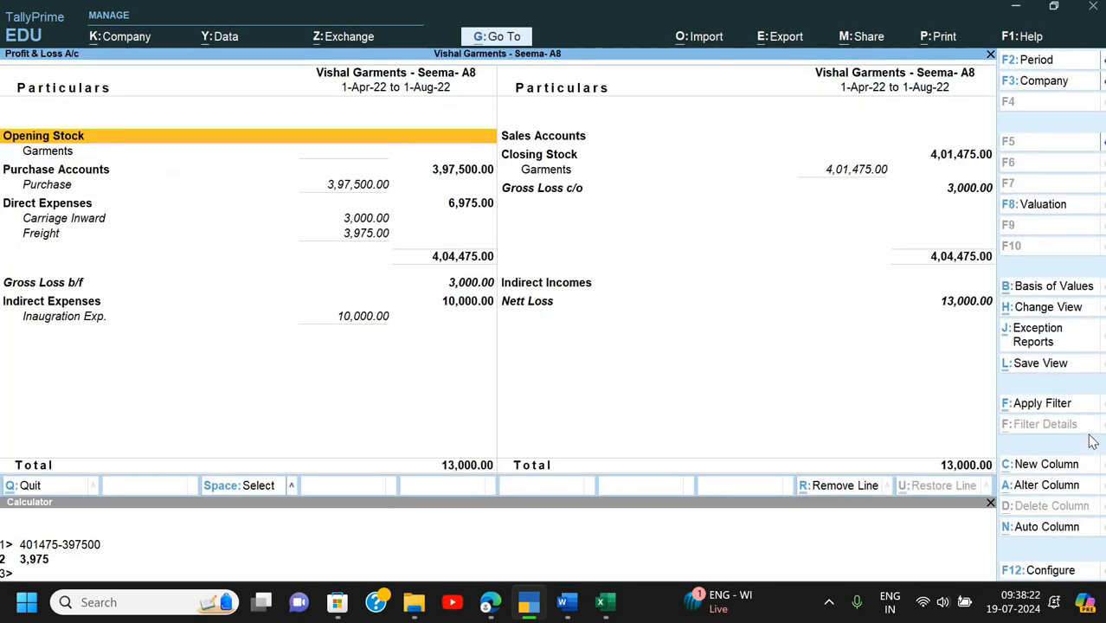
pyautogui.press('Down')
pyautogui.press('Down')
pyautogui.press('Down')
pyautogui.press('Down')
pyautogui.press('Down')
pyautogui.press('Down')
pyautogui.press('Down')
pyautogui.press('Right')
pyautogui.press('Down')
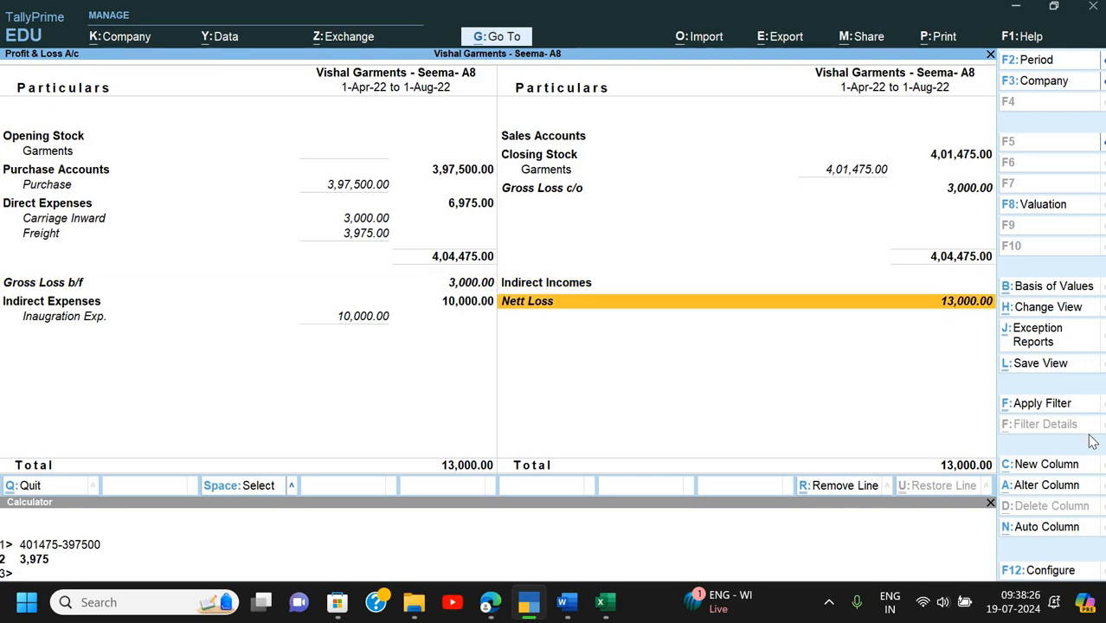
pyautogui.press('Up')
pyautogui.press('Up')
pyautogui.press('Up')
pyautogui.press('Escape')
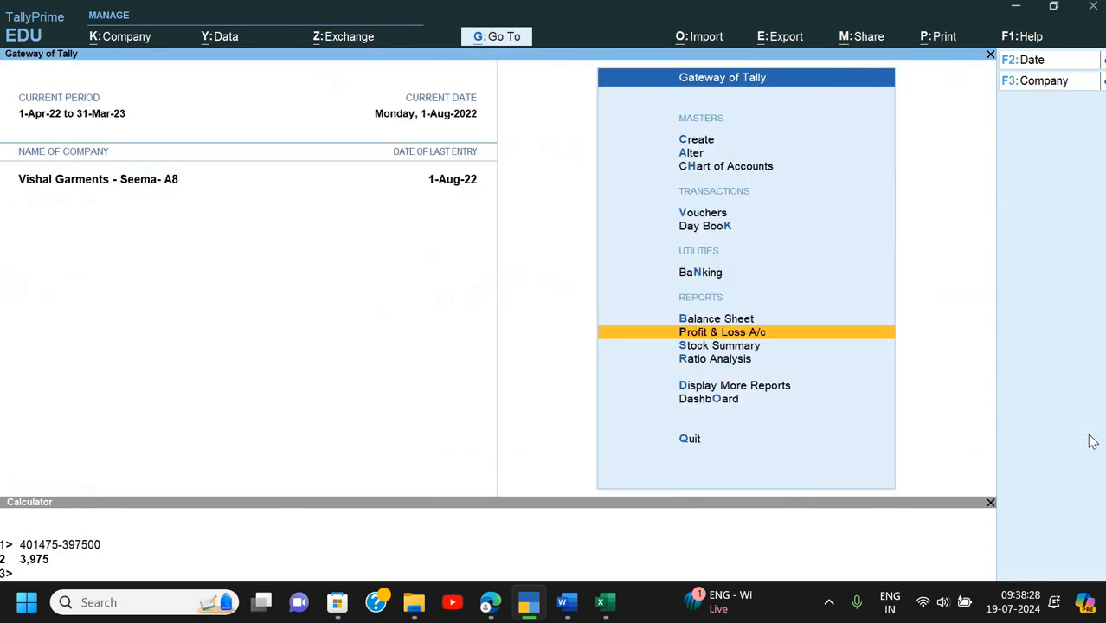
# - Review the Balance Sheet's 11,29,000 totals and Profit & Loss line, then return to the Word assignment
pyautogui.press('b')
pyautogui.press('Down')
pyautogui.press('Down')
pyautogui.press('Down')
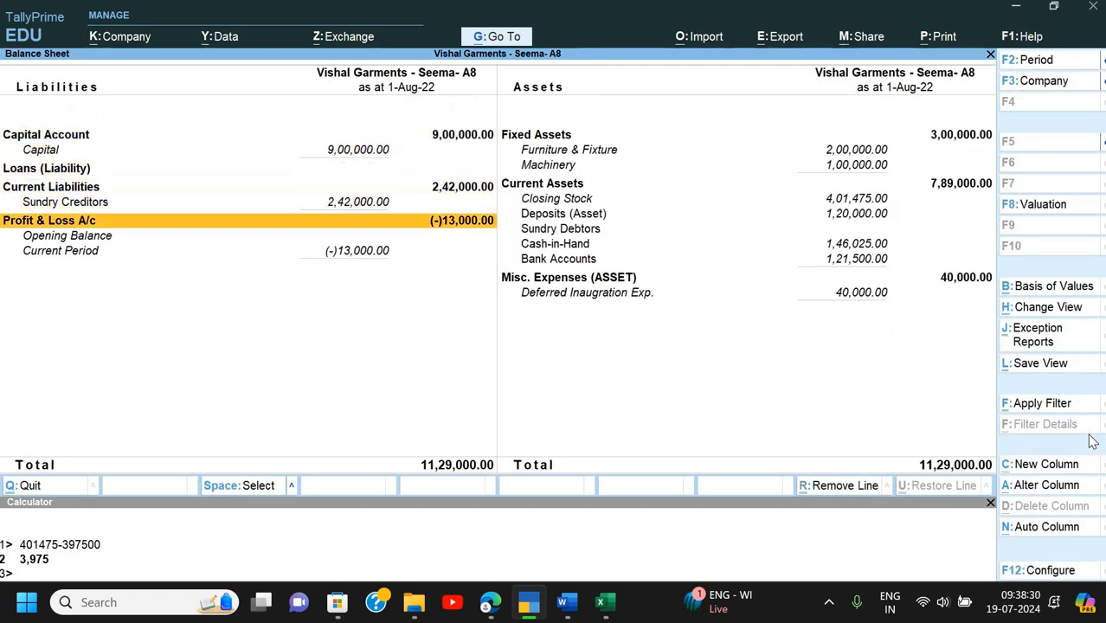
pyautogui.press('Right')
pyautogui.press('Down')
pyautogui.press('Down')
pyautogui.press('Down')
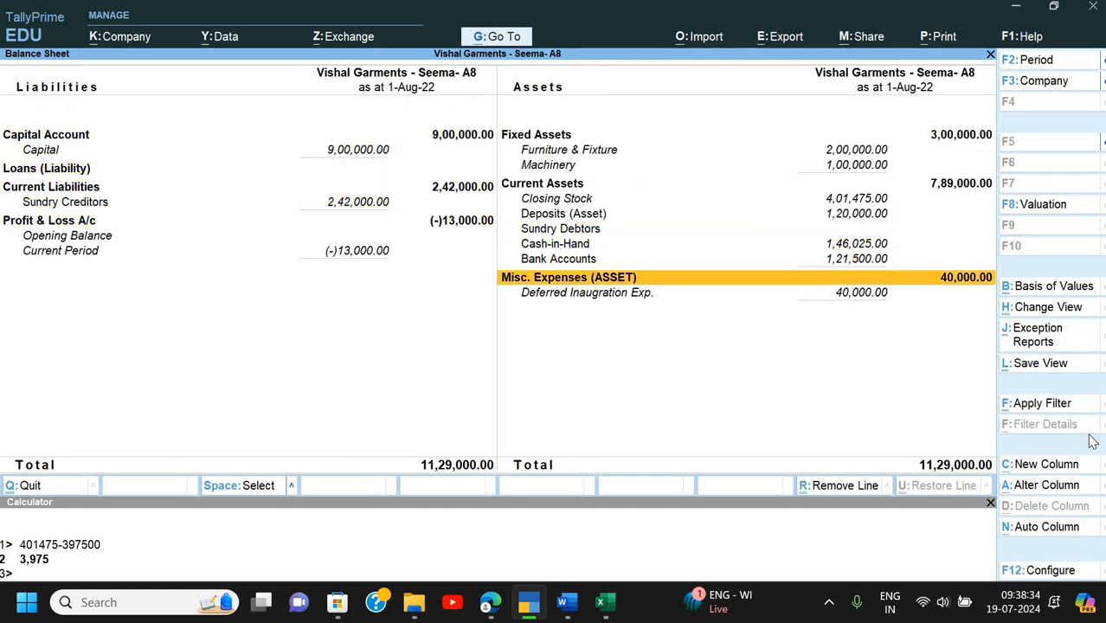
pyautogui.press('Escape')
pyautogui.hotkey('alt', 'Tab')
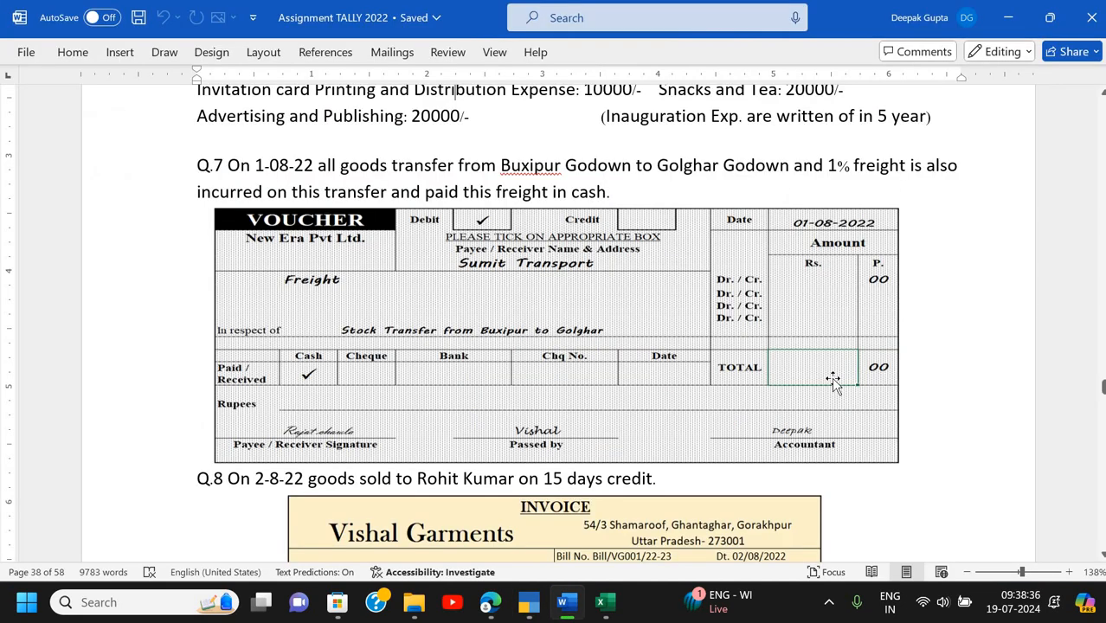
# - Scroll past the Q.7 voucher and receipts to page 41, Assignment 9 (Theory) Q.3 Cost Center
pyautogui.scroll(-5, 833, 381)
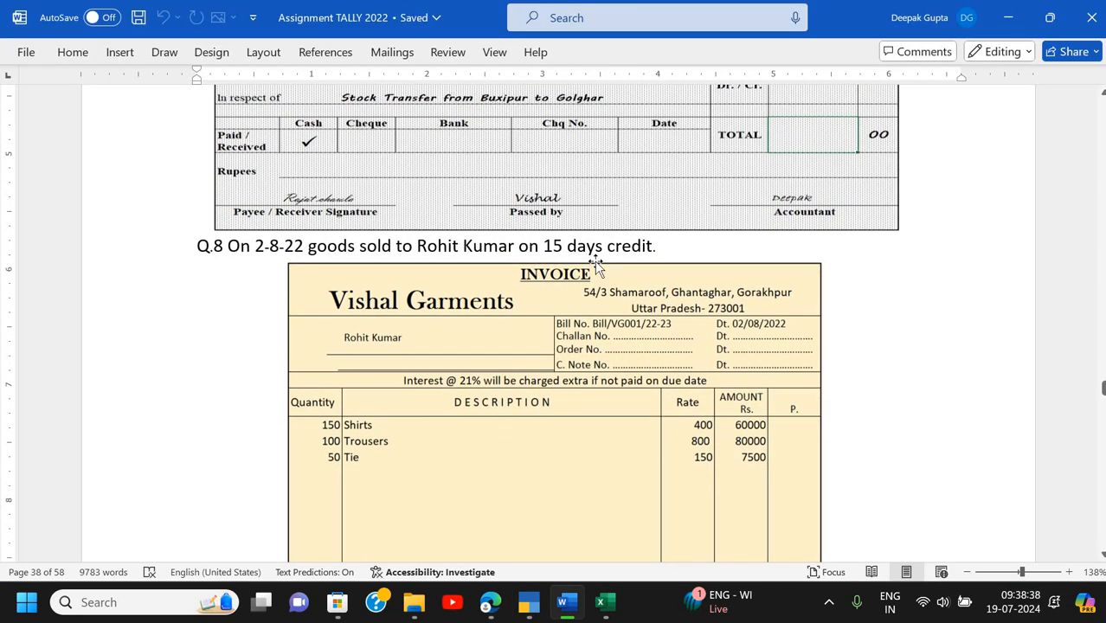
pyautogui.scroll(-2, 576, 217)
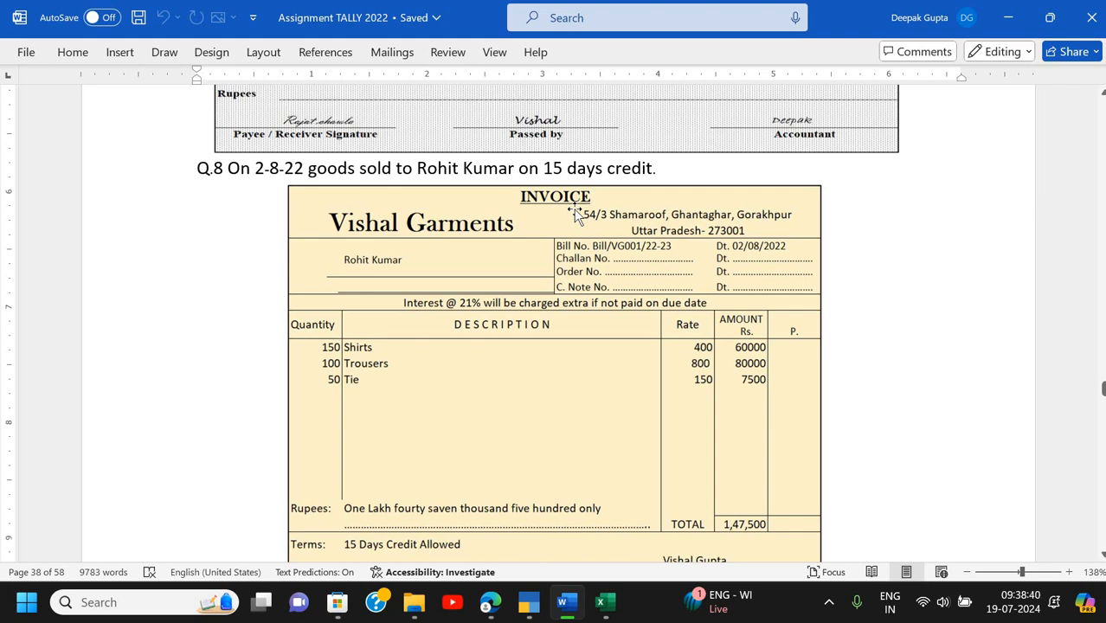
pyautogui.scroll(12, 574, 214)
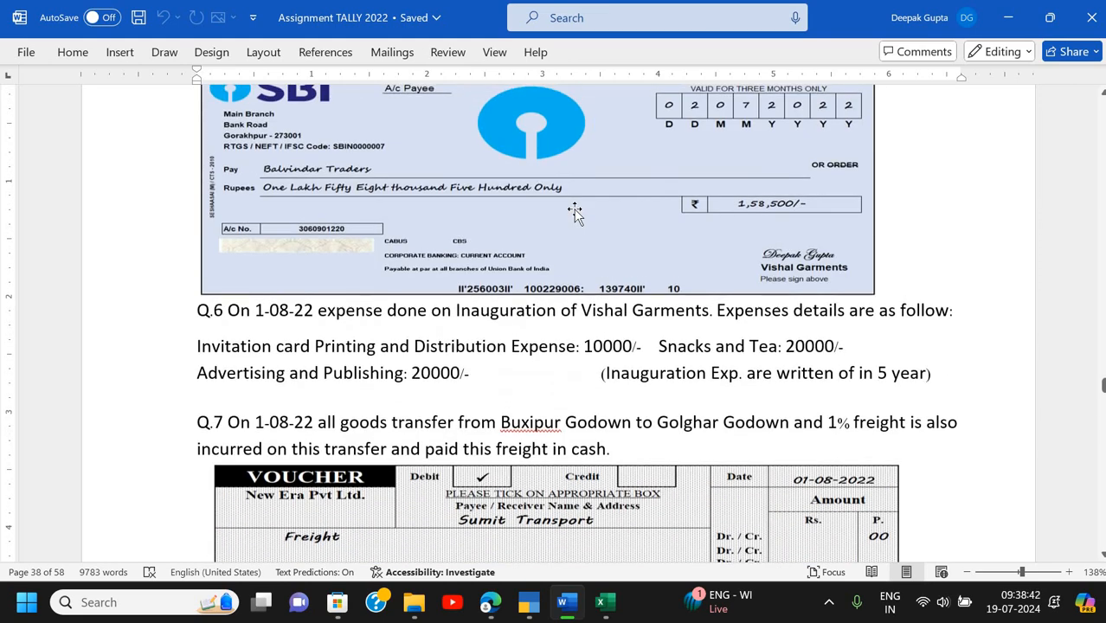
pyautogui.scroll(-2, 574, 209)
pyautogui.scroll(-2, 575, 212)
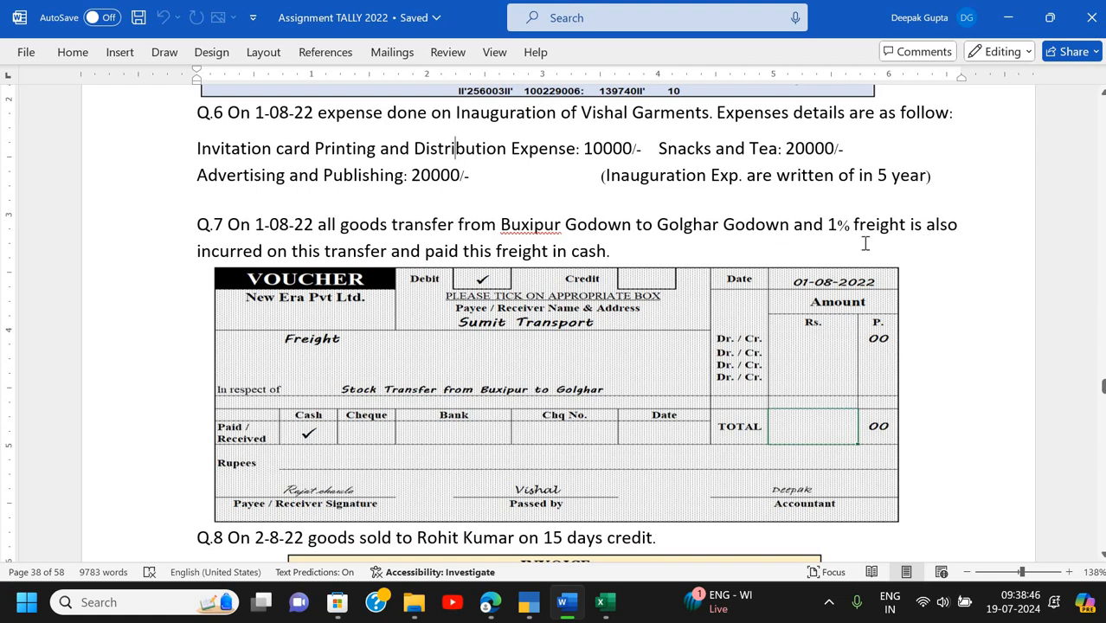
pyautogui.scroll(-10, 865, 243)
pyautogui.scroll(-20, 865, 243)
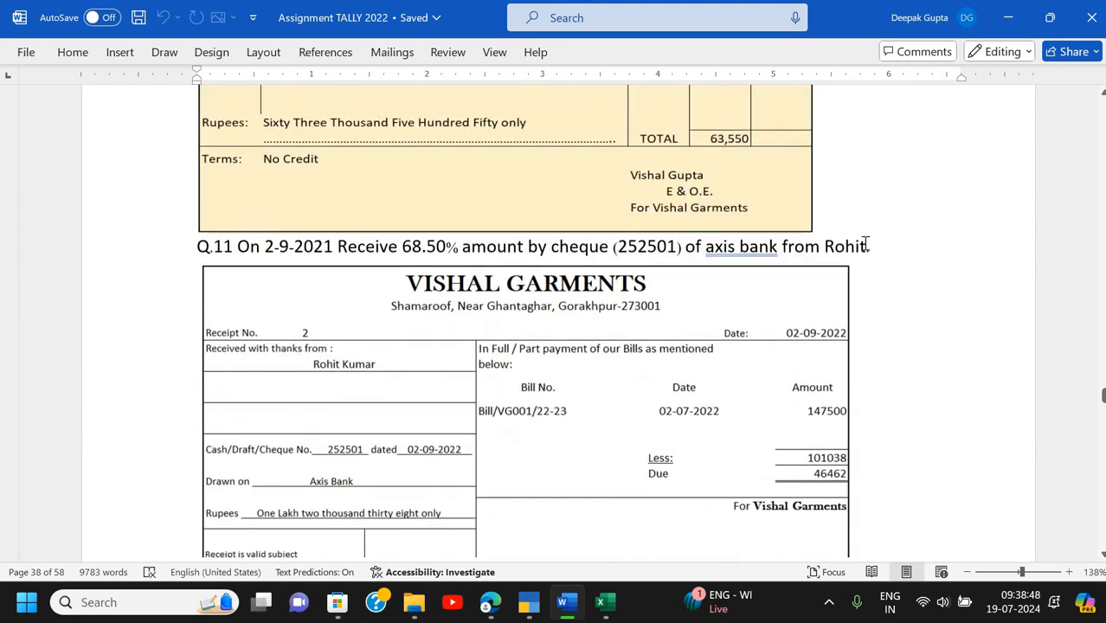
pyautogui.scroll(-9, 865, 243)
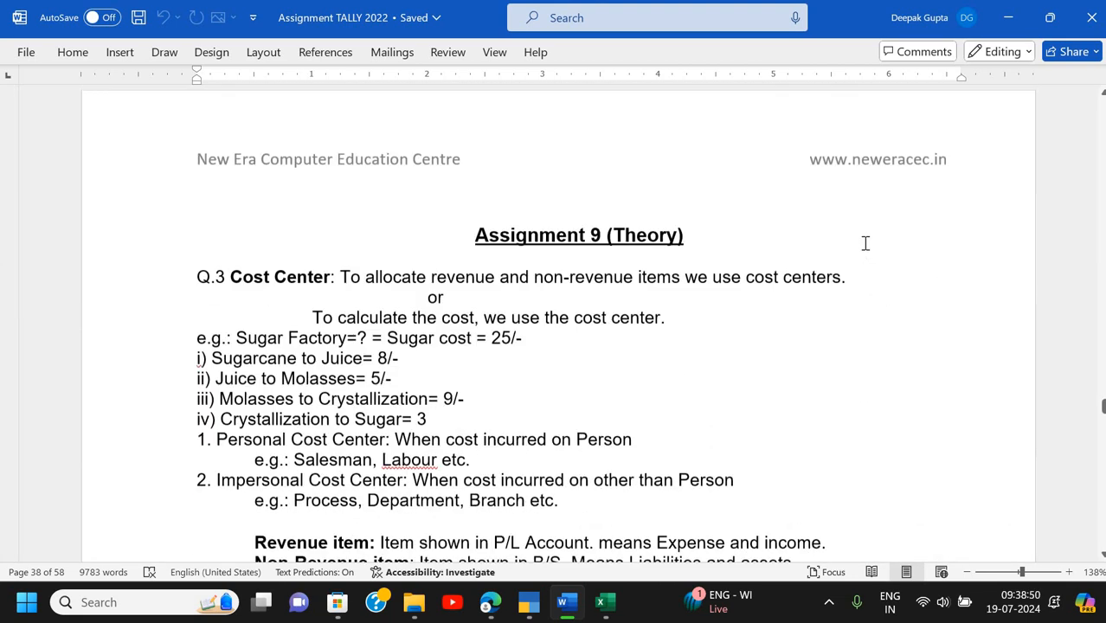
pyautogui.scroll(1, 865, 244)
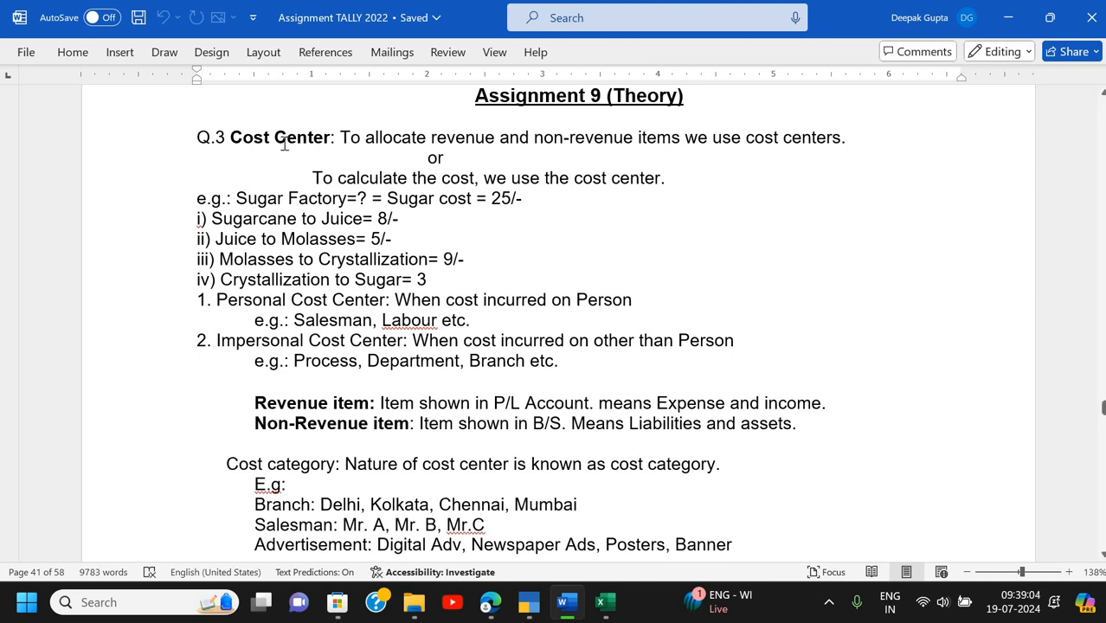
pyautogui.scroll(-1, 427, 170)
pyautogui.scroll(1, 427, 170)
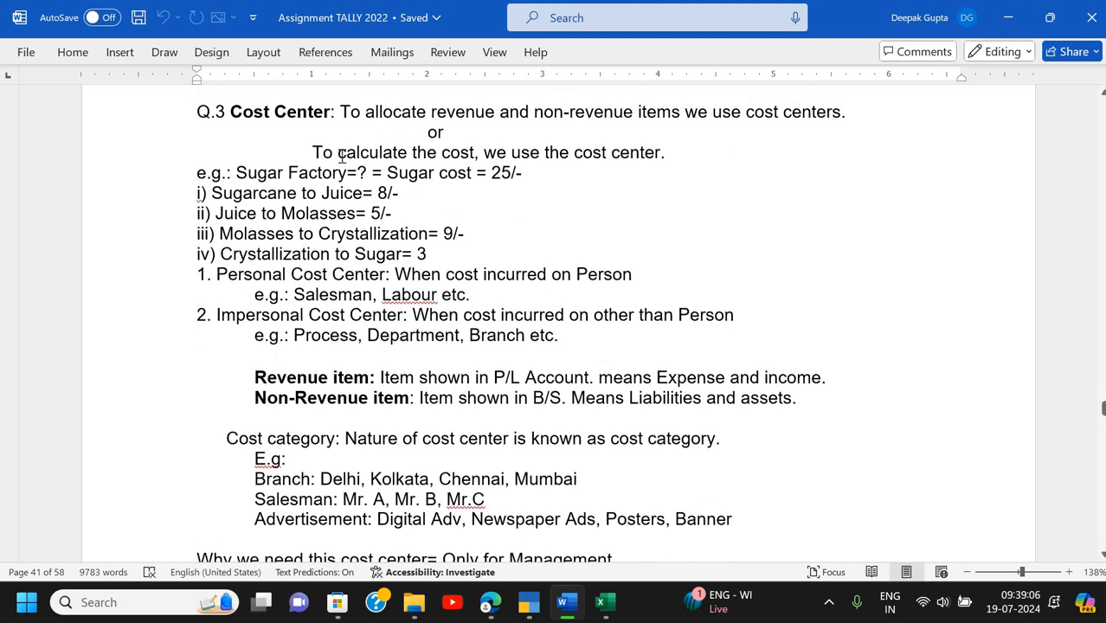
pyautogui.click(276, 136)
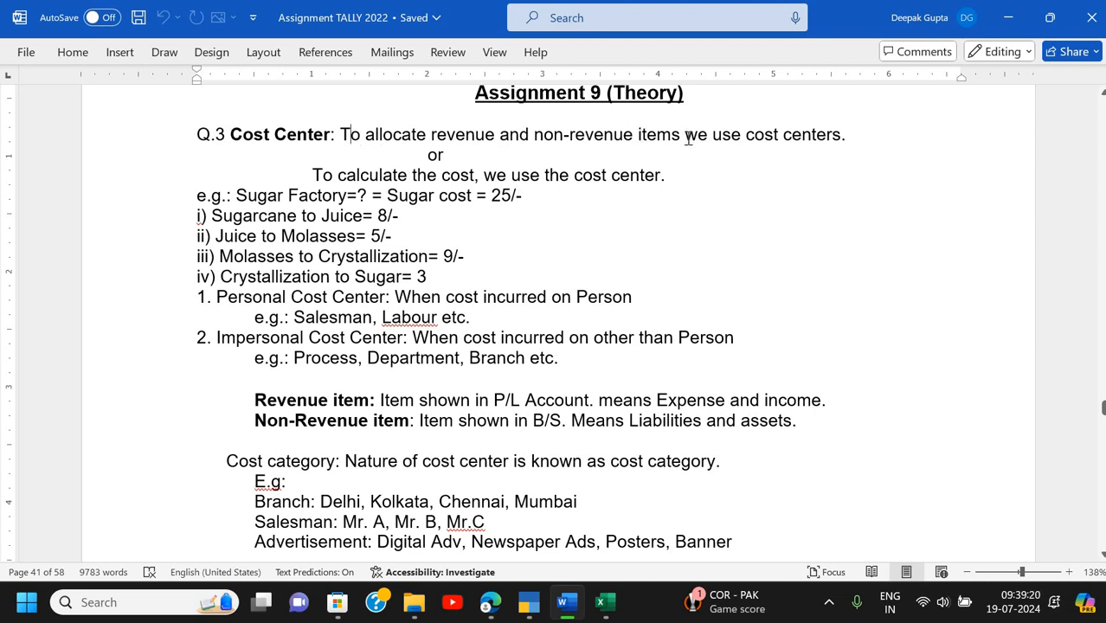
pyautogui.click(853, 138)
pyautogui.moveTo(312, 173); pyautogui.dragTo(432, 186)
pyautogui.moveTo(540, 187); pyautogui.dragTo(673, 178)
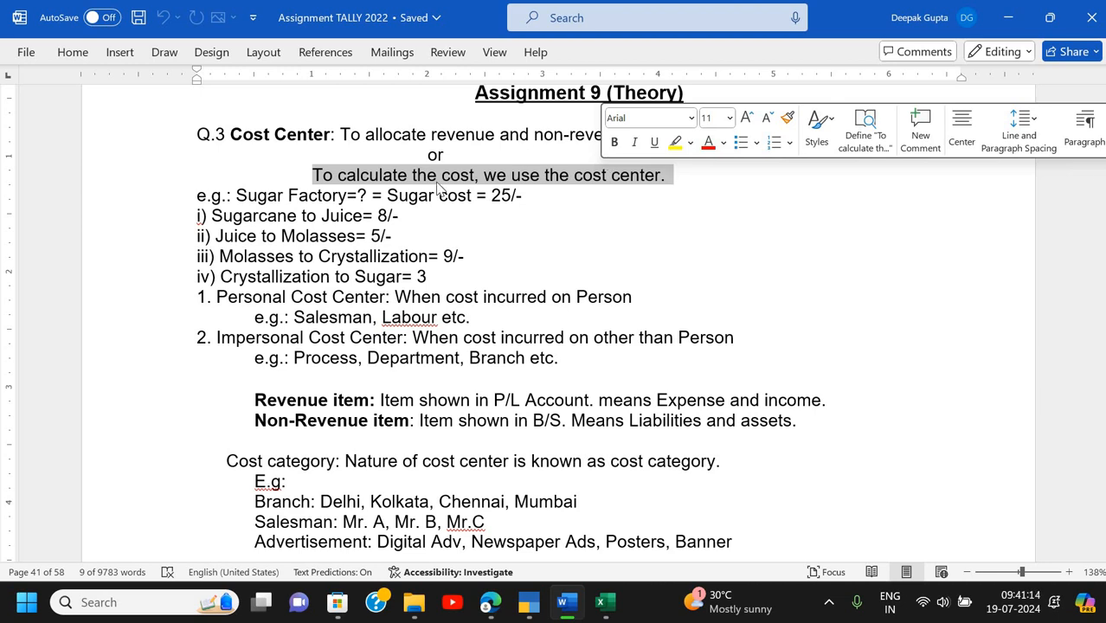
pyautogui.click(477, 179)
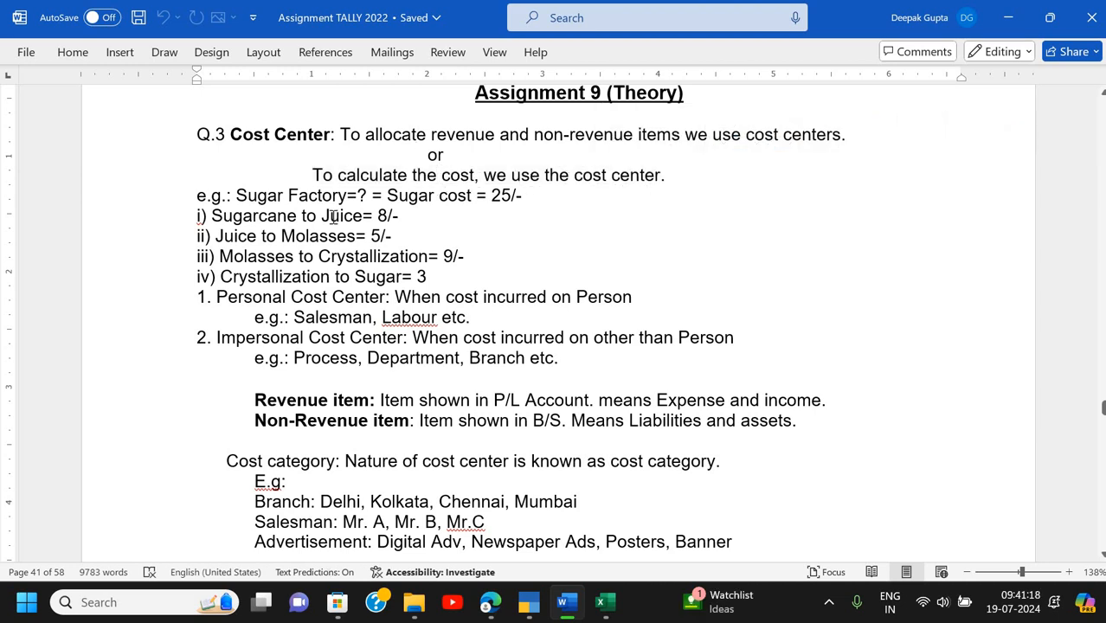
# - Zoom the cost-centre notes from 138% to 151%
pyautogui.scroll(-1, 333, 217)
pyautogui.scroll(-1, 333, 217)
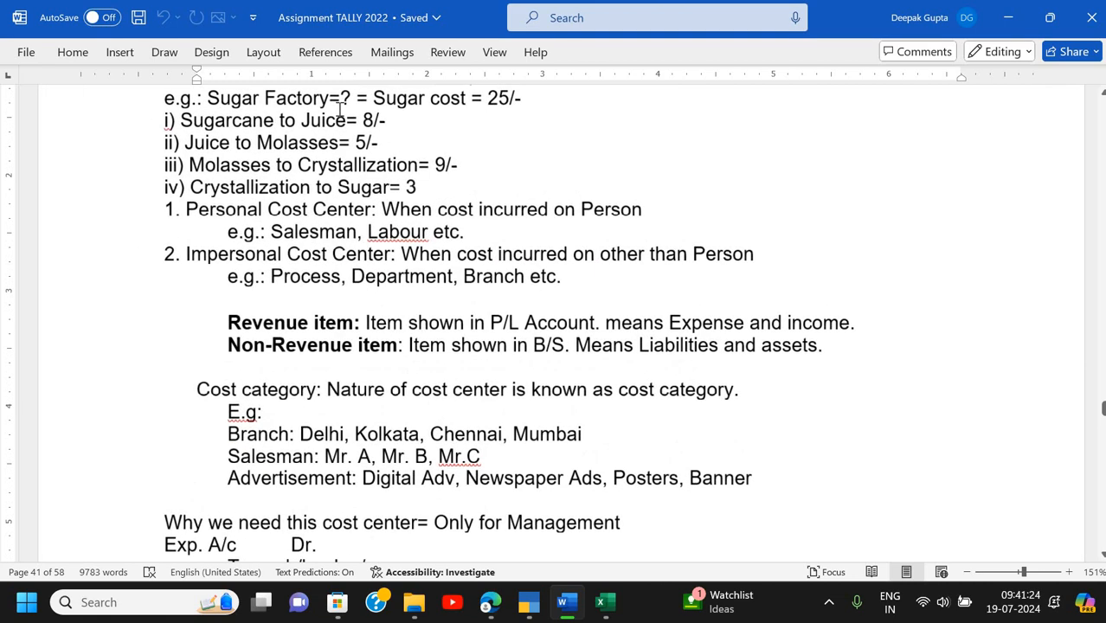
pyautogui.scroll(1, 339, 104)
pyautogui.keyDown('ctrl'); pyautogui.scroll(1, 339, 104); pyautogui.keyUp('ctrl')
pyautogui.scroll(-1, 339, 110)
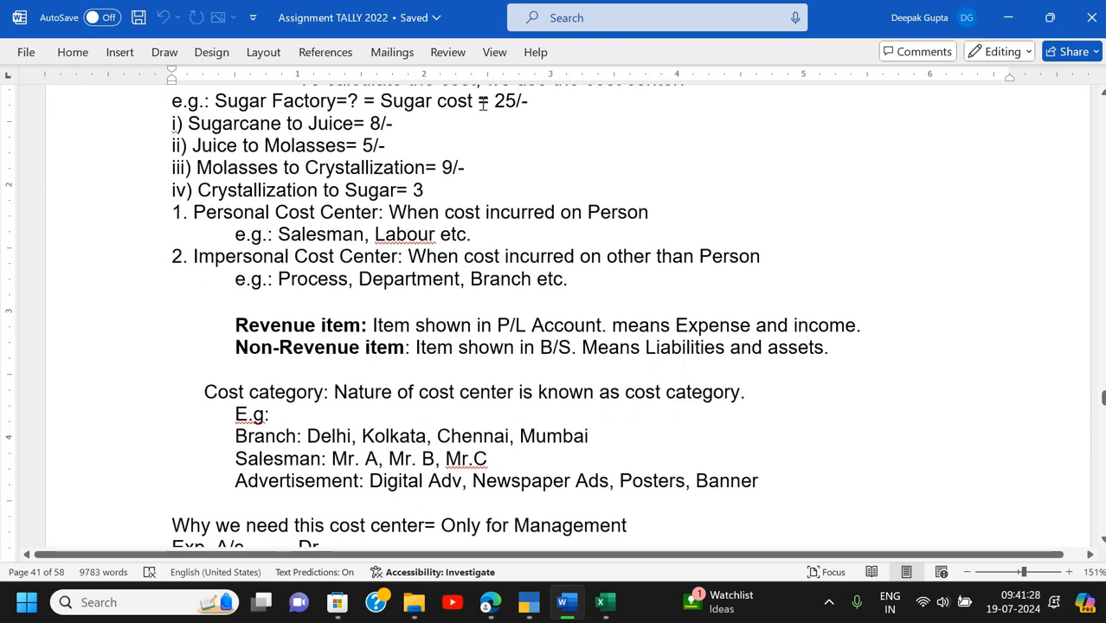
# - Go through the sugar cost amounts 25/-, 8/-, 5/-, 9/- down to the Crystallization to Sugar step
pyautogui.click(519, 102)
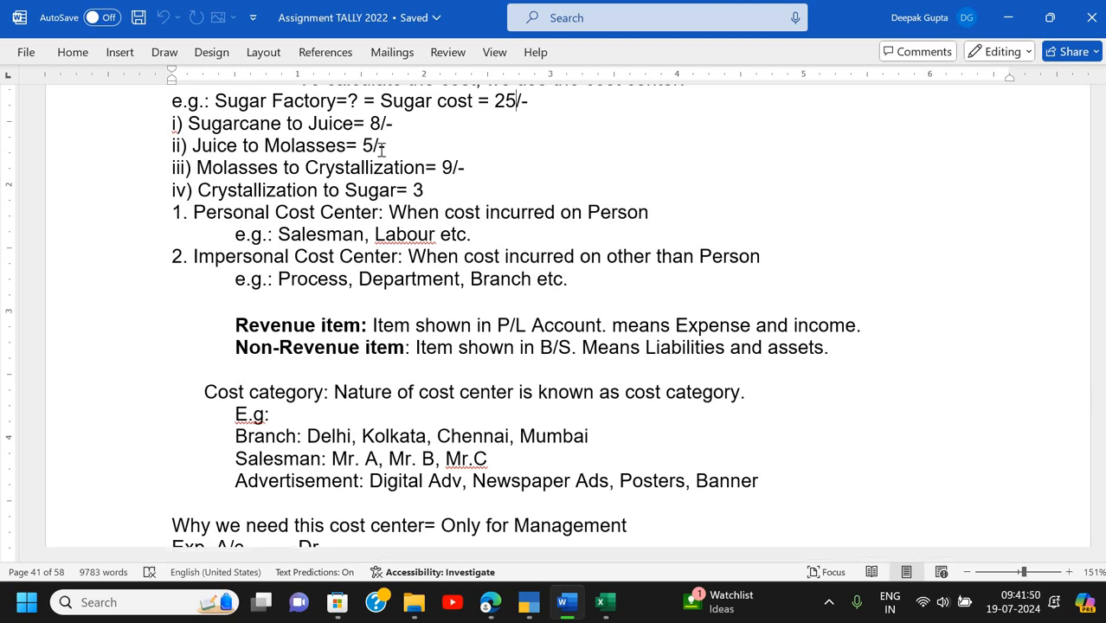
pyautogui.click(392, 126)
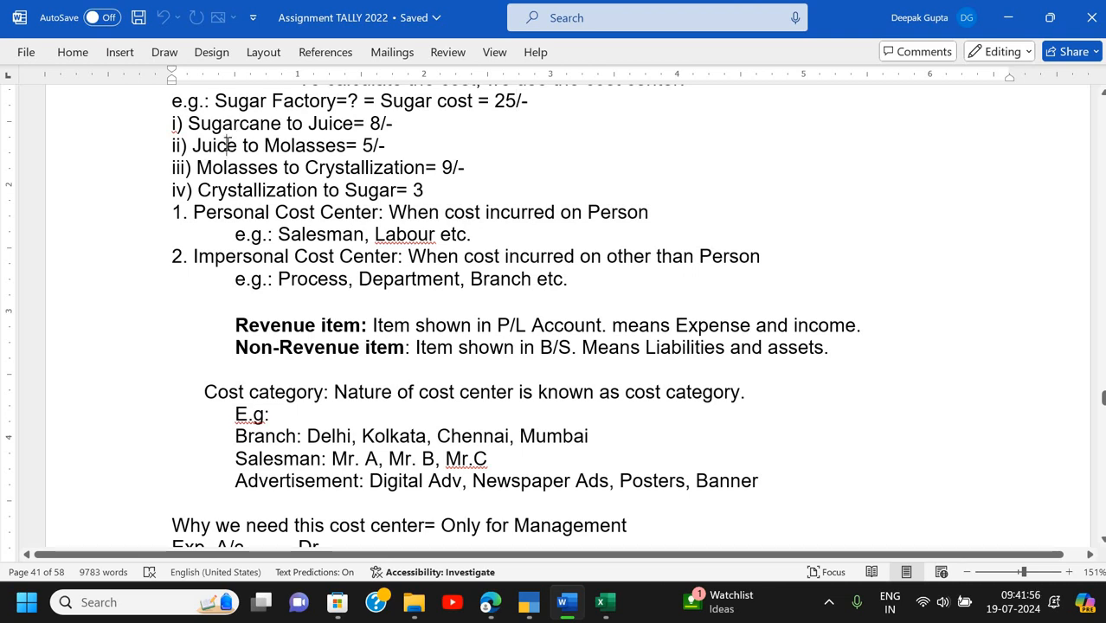
pyautogui.click(388, 147)
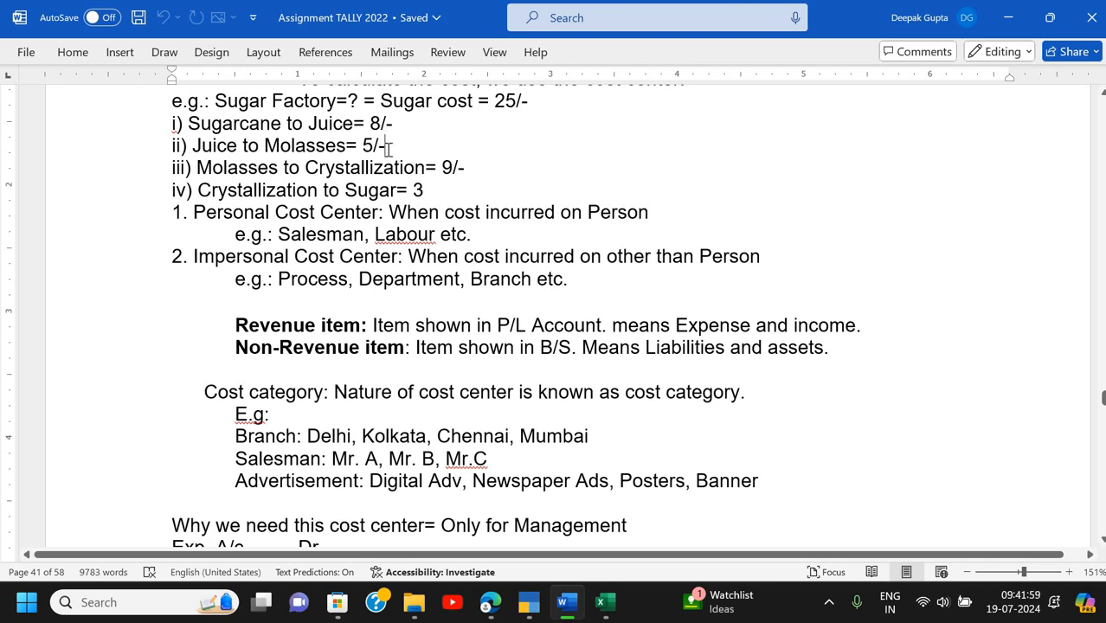
pyautogui.click(239, 167)
pyautogui.click(442, 168)
pyautogui.click(229, 193)
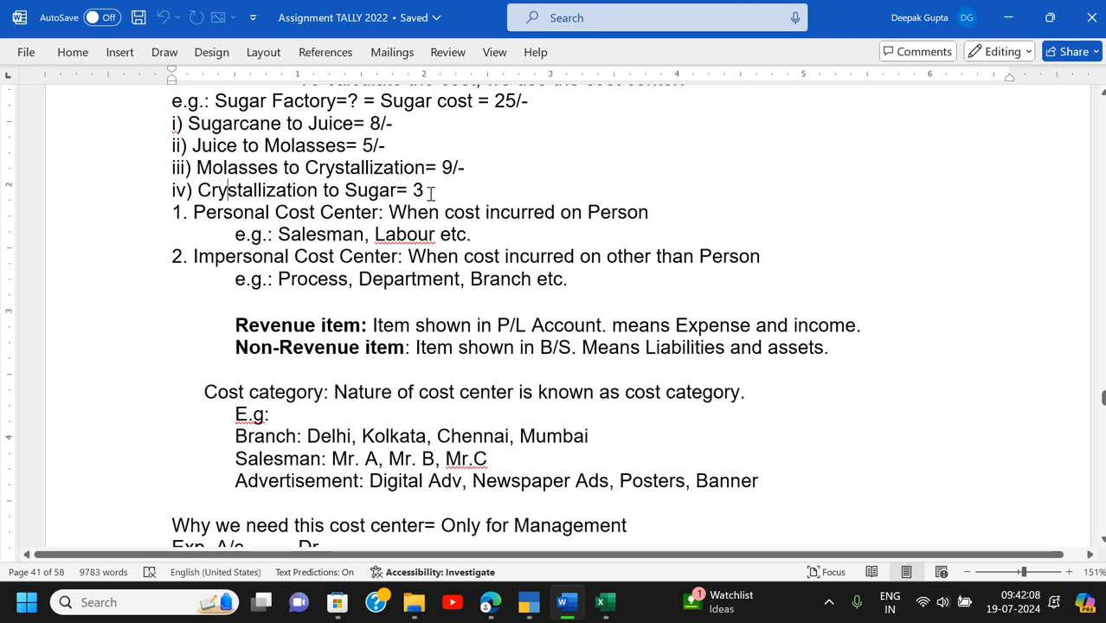
# - Append '/-' so line iv reads 'Sugar= 3/-', and save the document
pyautogui.write('/')
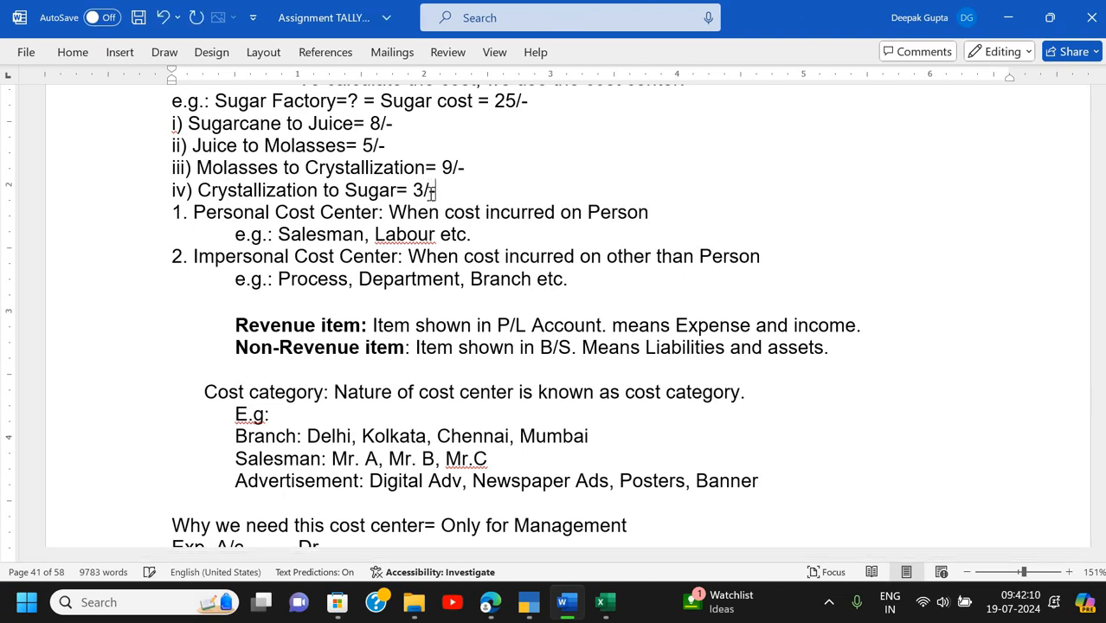
pyautogui.write('-')
pyautogui.hotkey('ctrl', 's')
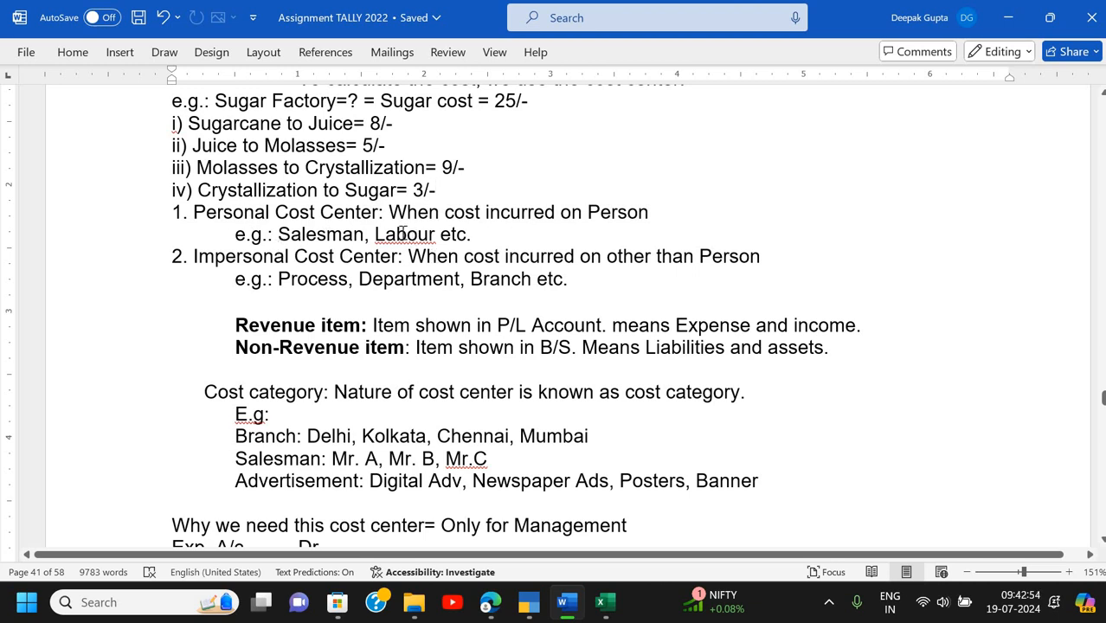
# - Check the Personal Cost Center notes, including the Salesman example and the flagged 'Labour', then return to the Q.3 definition
pyautogui.click(637, 214)
pyautogui.click(308, 234)
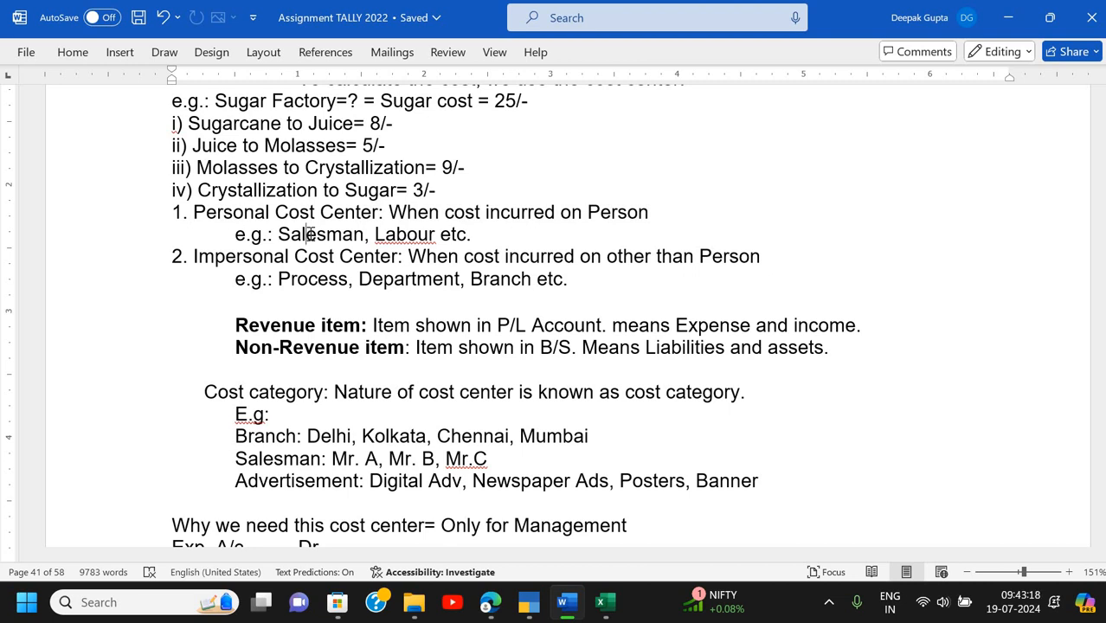
pyautogui.click(402, 234)
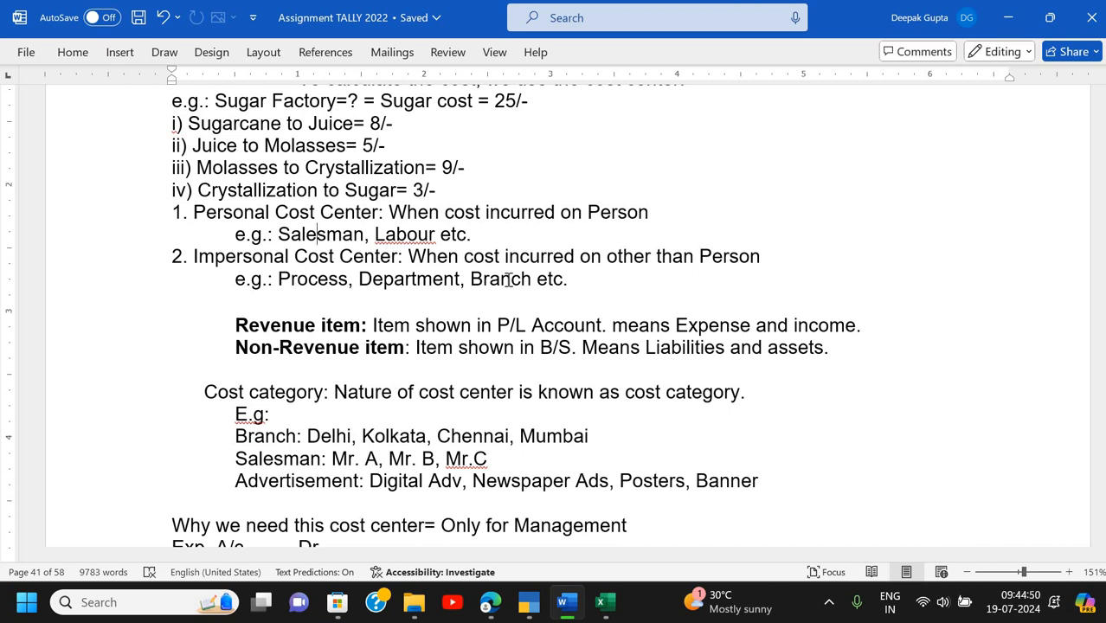
pyautogui.scroll(-5, 454, 347)
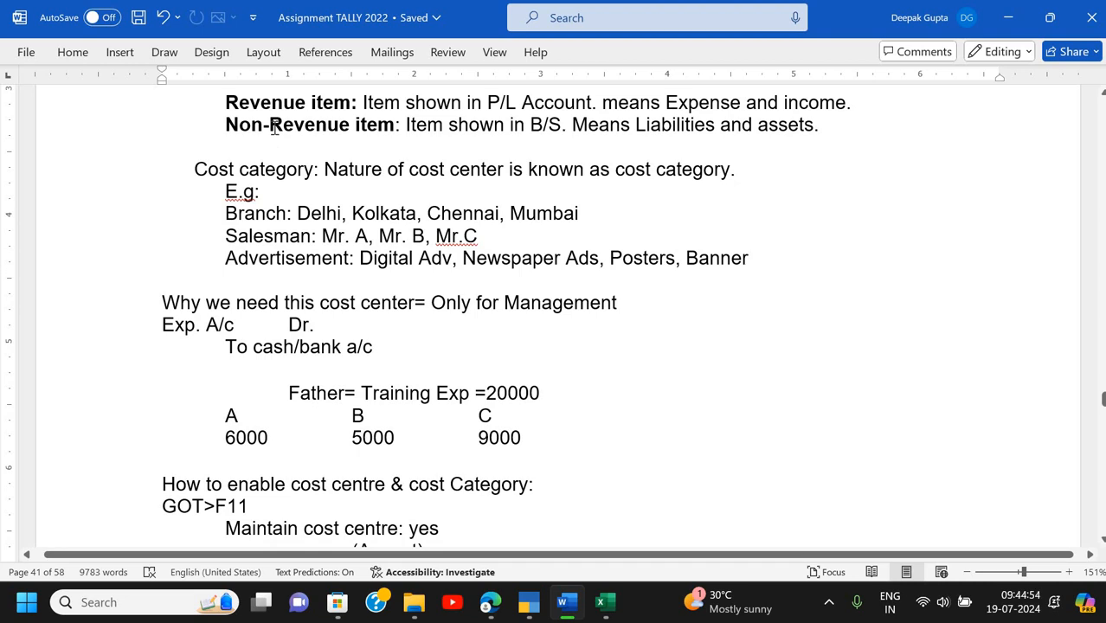
pyautogui.scroll(9, 276, 126)
pyautogui.scroll(-2, 524, 119)
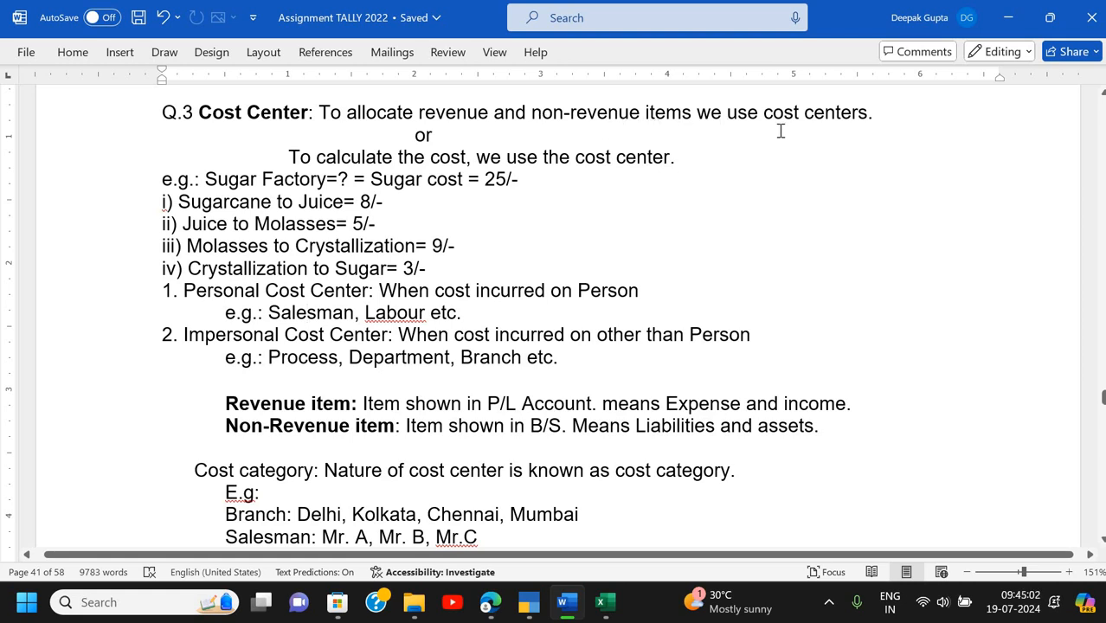
# - Scroll to the 'Why we need this cost center' section with the Training Exp 20000 split
pyautogui.scroll(-4, 717, 169)
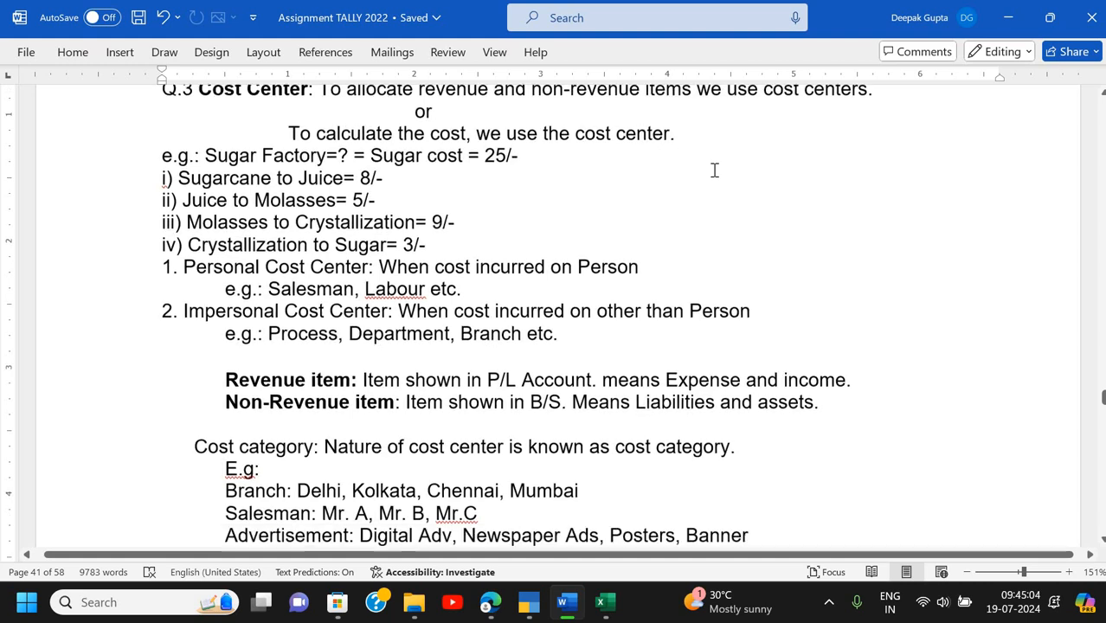
pyautogui.scroll(-3, 715, 169)
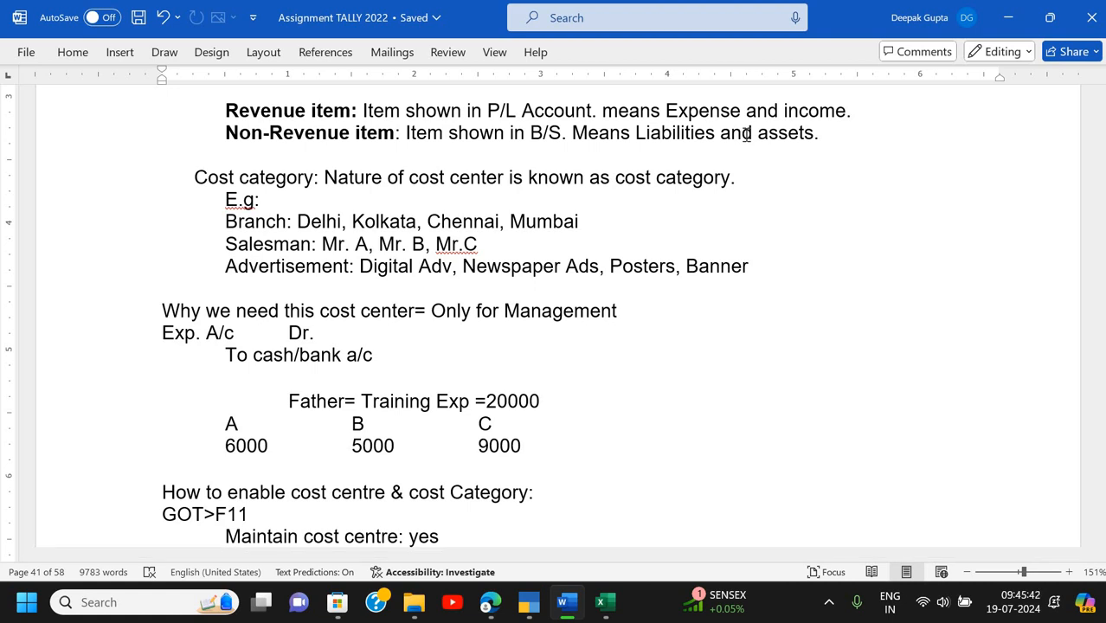
pyautogui.click(699, 111)
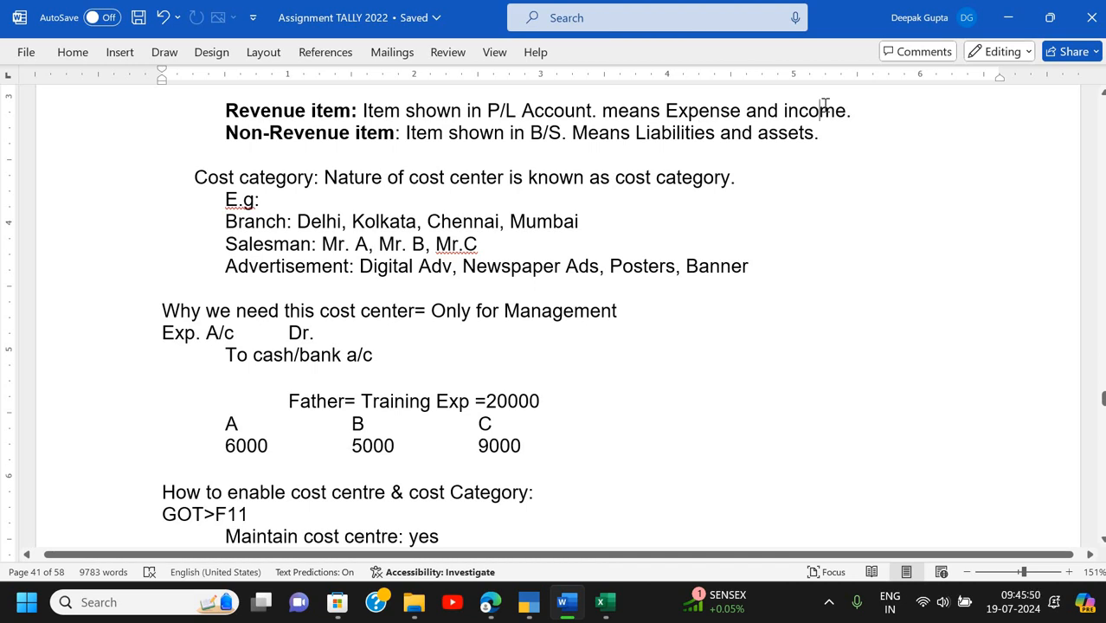
pyautogui.click(721, 111)
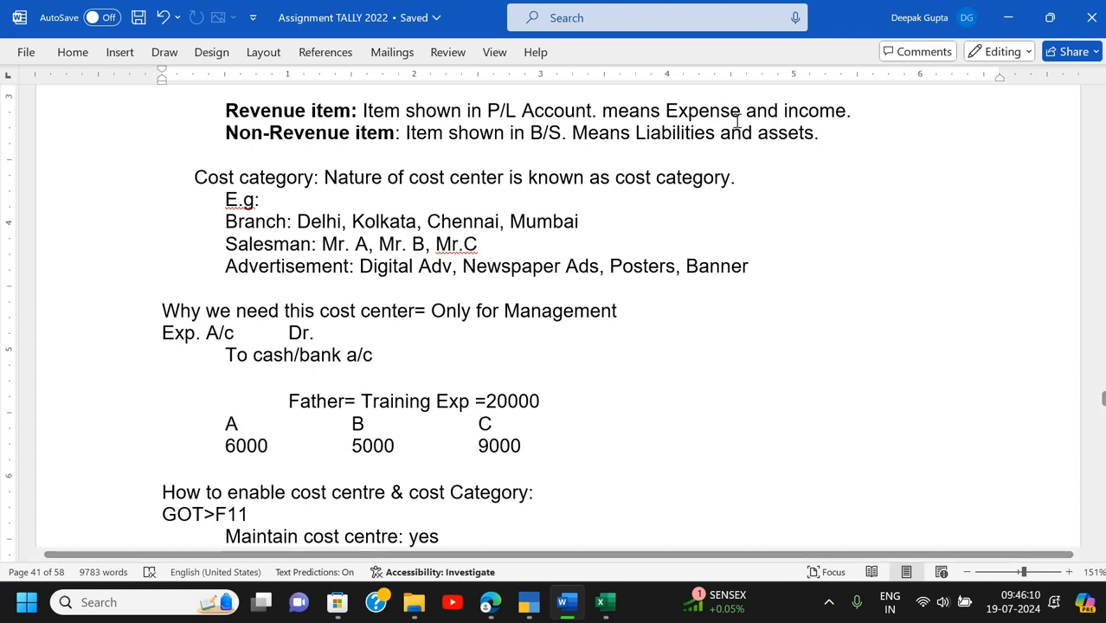
pyautogui.scroll(-2, 611, 187)
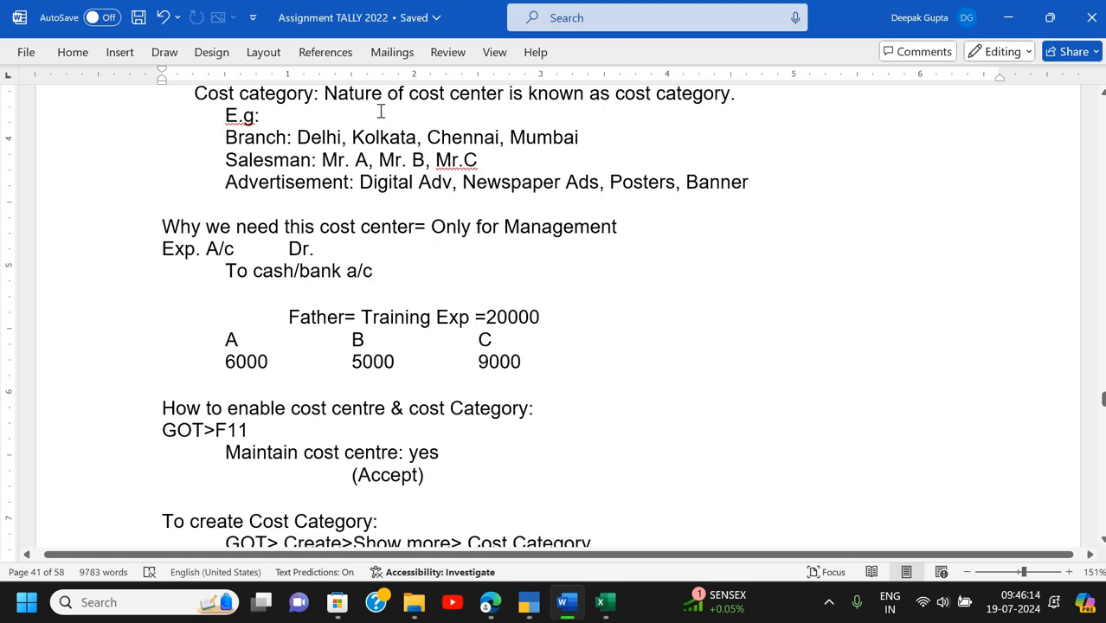
pyautogui.scroll(2, 381, 111)
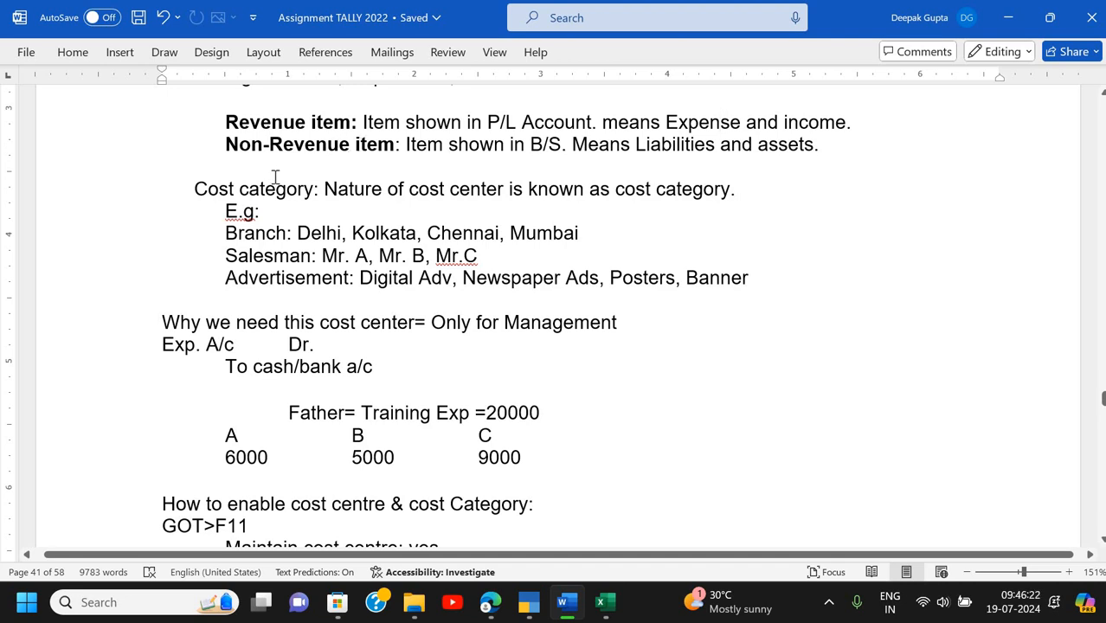
pyautogui.scroll(-2, 276, 176)
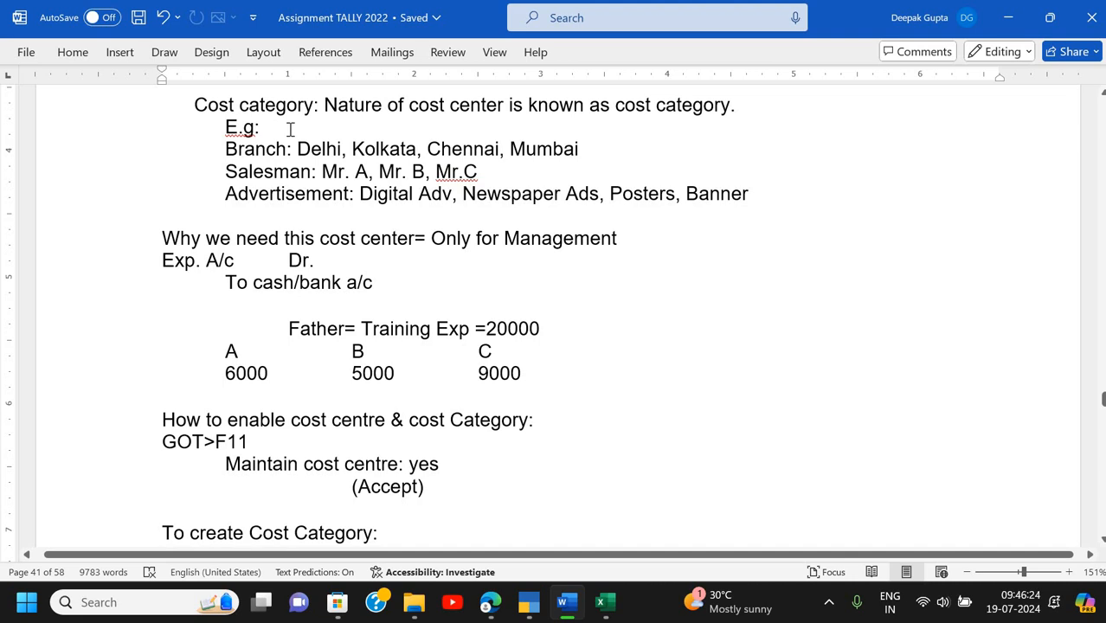
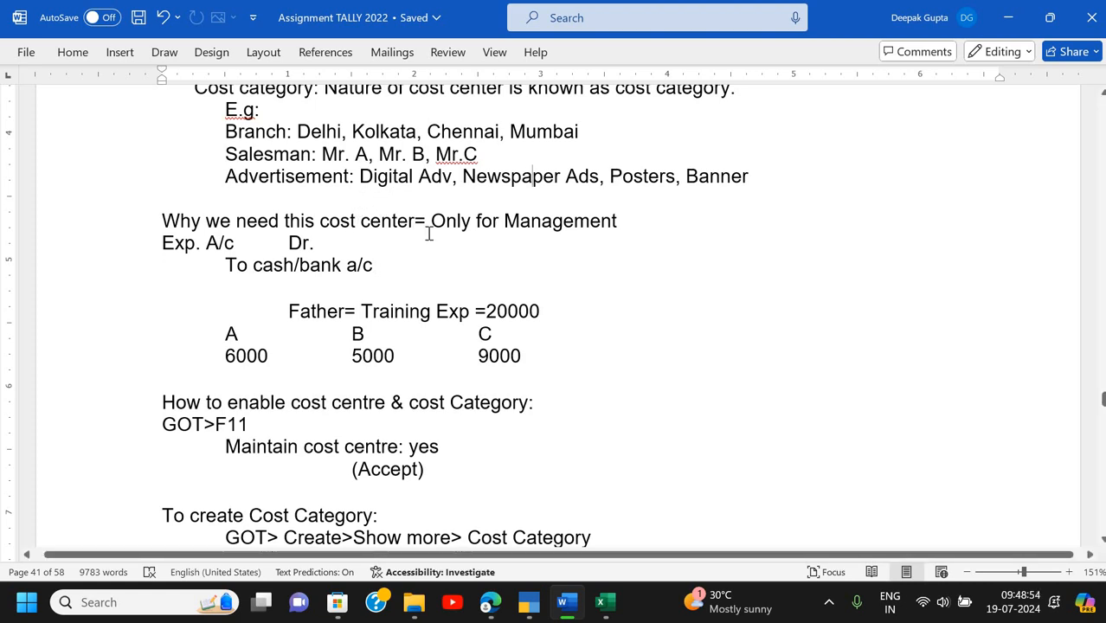
# - Highlight the 'Only for Management' phrase in the cost center notes, then clear it
pyautogui.moveTo(432, 221); pyautogui.dragTo(592, 221)
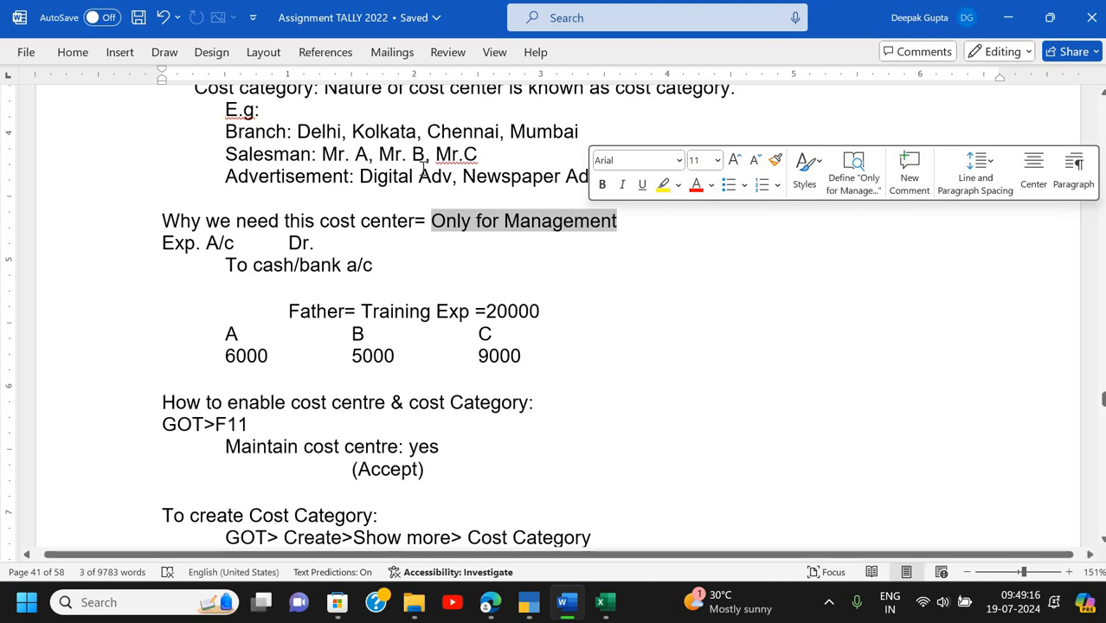
pyautogui.click(521, 184)
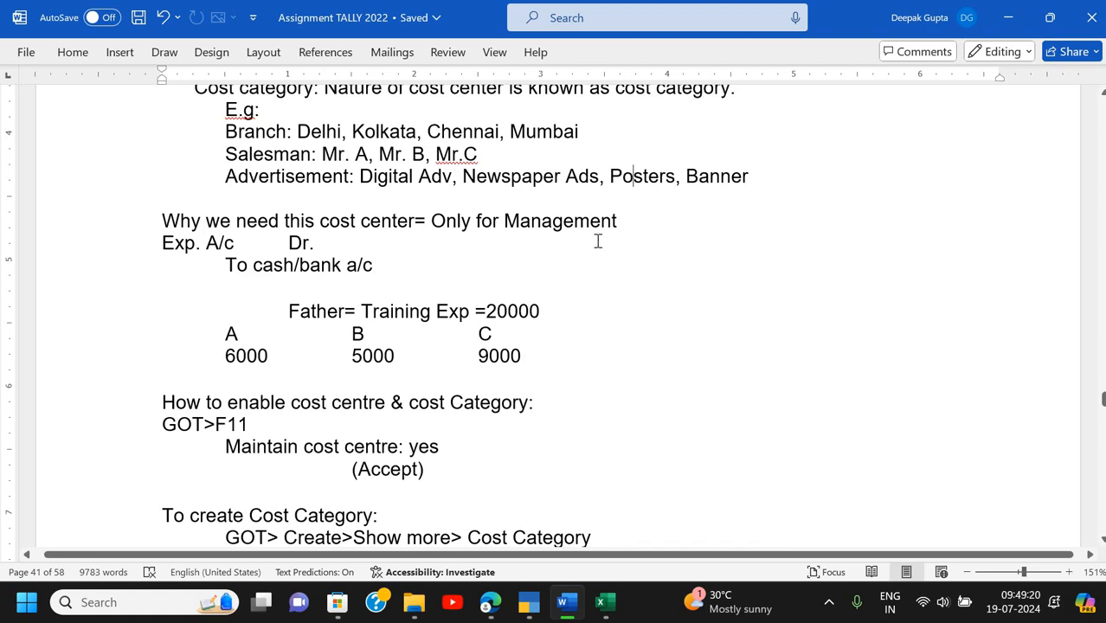
pyautogui.click(543, 222)
pyautogui.click(357, 158)
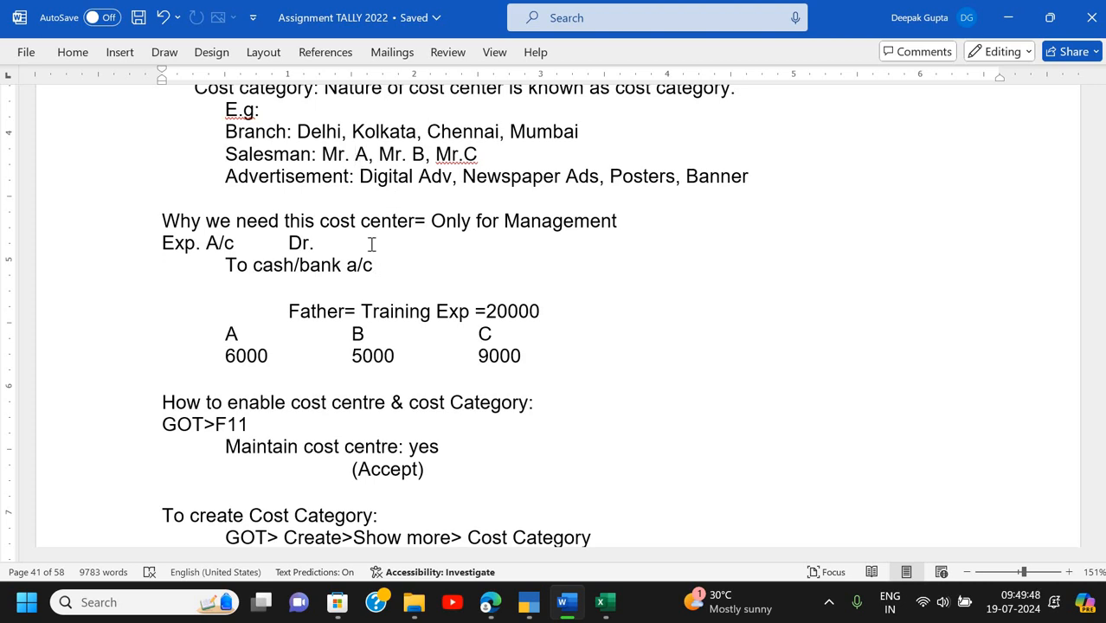
# - Highlight the 'Exp. A/c Dr. To cash/bank a/c' journal entry, then clear it
pyautogui.scroll(-3, 372, 244)
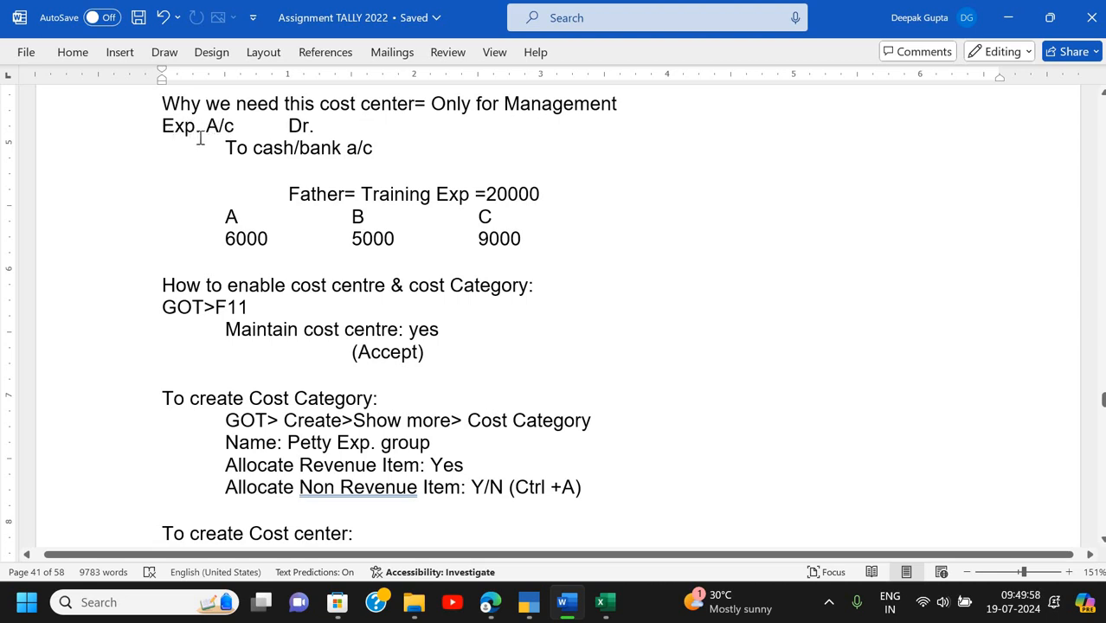
pyautogui.click(173, 132)
pyautogui.moveTo(384, 147); pyautogui.dragTo(379, 154)
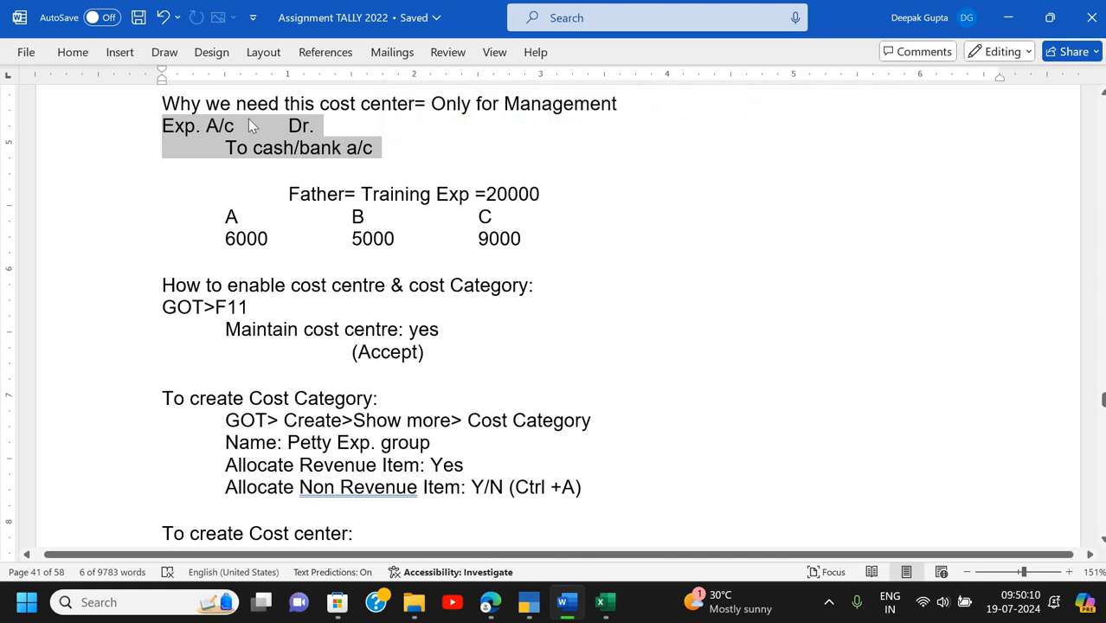
pyautogui.scroll(-2, 249, 119)
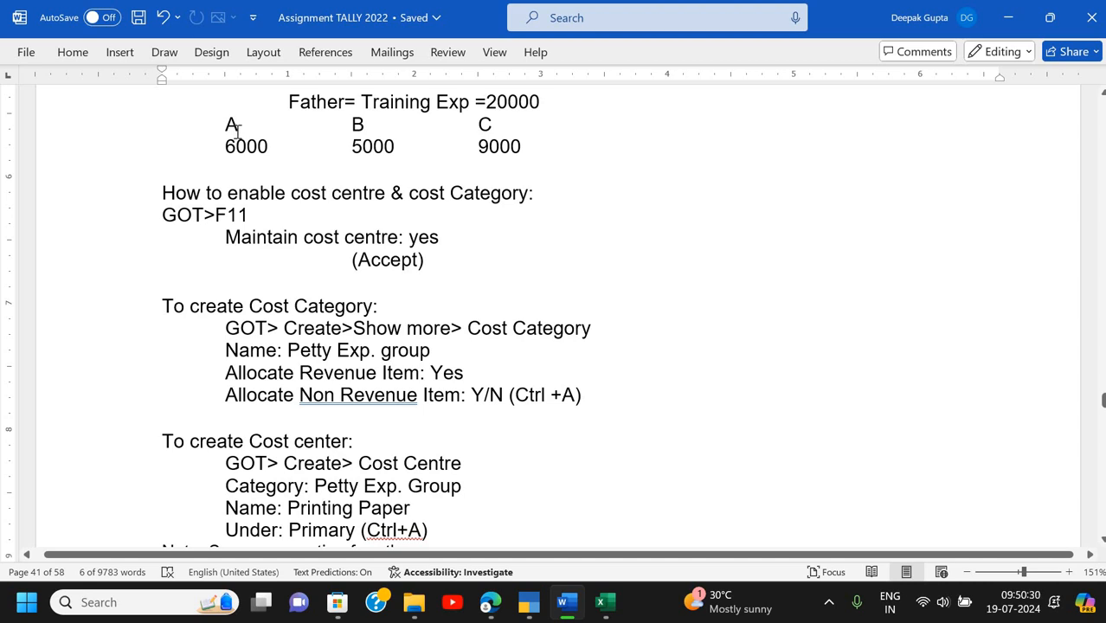
pyautogui.click(238, 128)
# - Point out B's 5000 and C's 9000 shares of the 20000 training expense
pyautogui.click(374, 149)
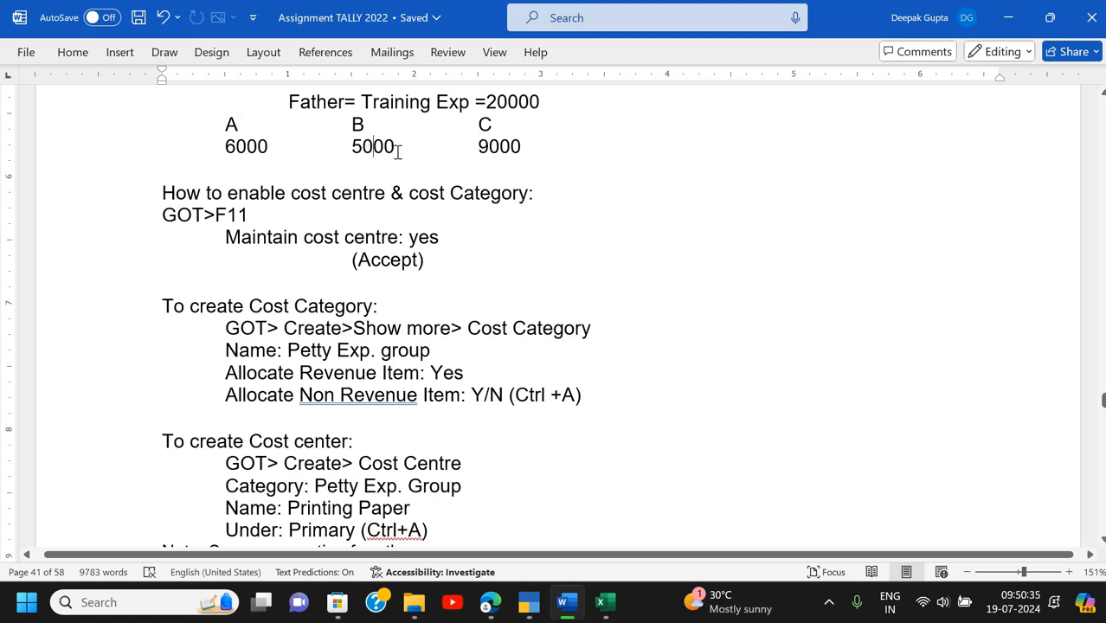
pyautogui.click(495, 130)
pyautogui.click(504, 147)
pyautogui.doubleClick(545, 104)
pyautogui.moveTo(545, 104); pyautogui.dragTo(535, 113)
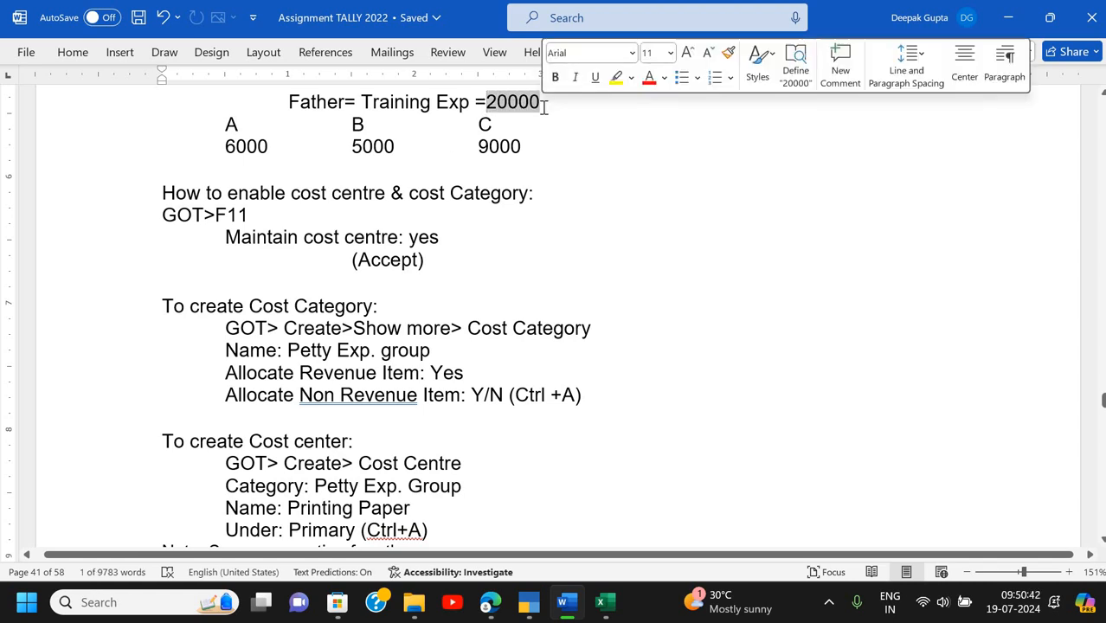
pyautogui.click(420, 102)
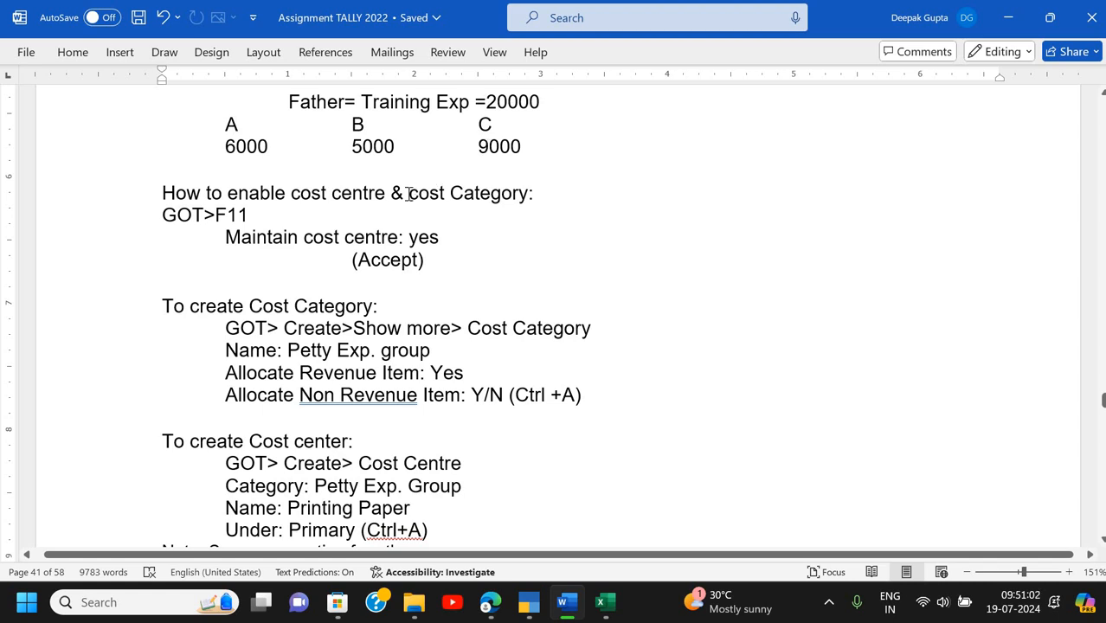
# - Scroll down in Word to Assignment 9's opening-balances question
pyautogui.scroll(-3, 408, 194)
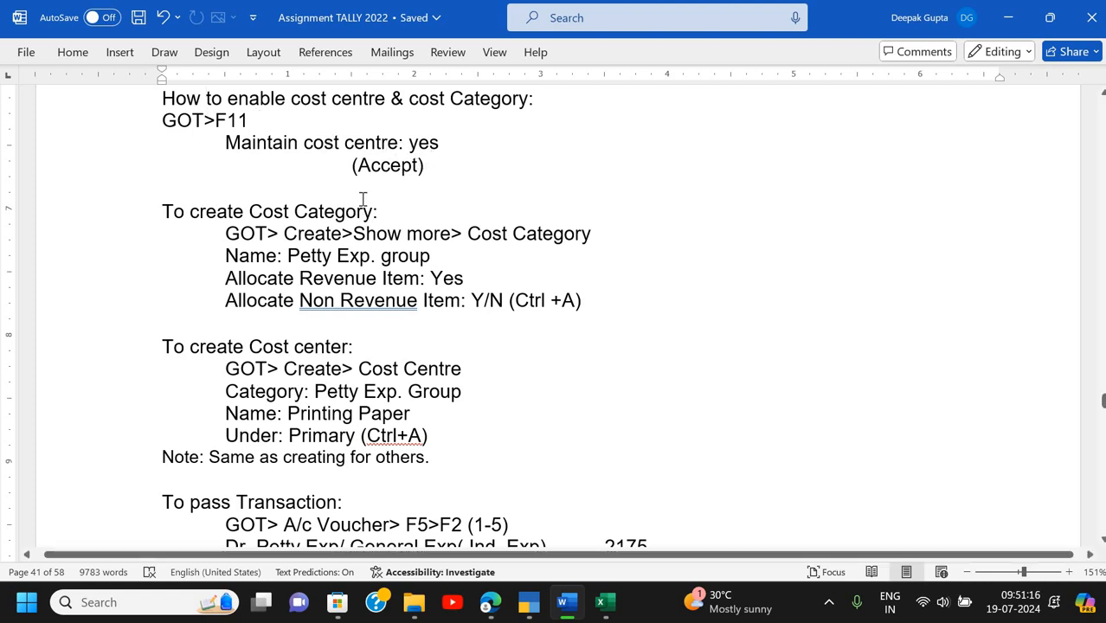
pyautogui.scroll(-3, 363, 199)
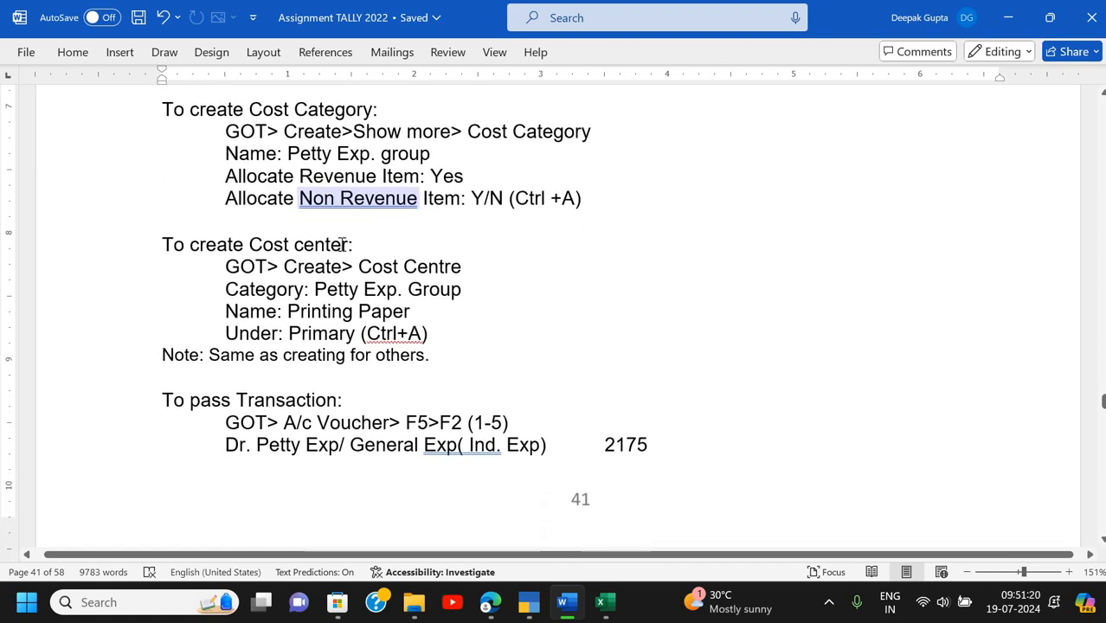
pyautogui.scroll(1, 342, 244)
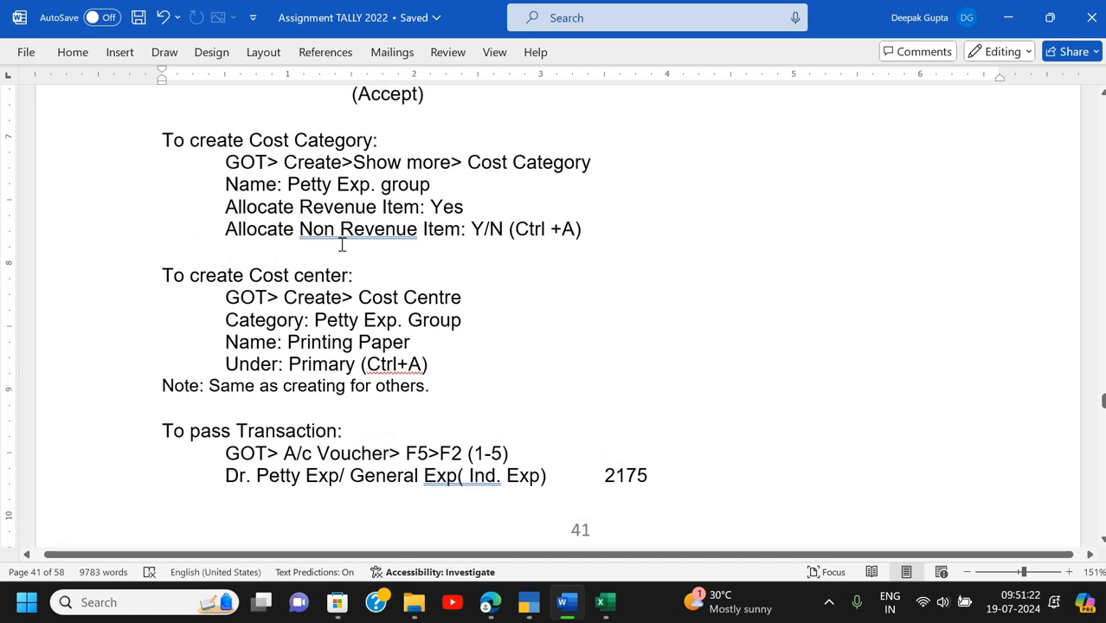
pyautogui.hotkey('alt', 'Tab')
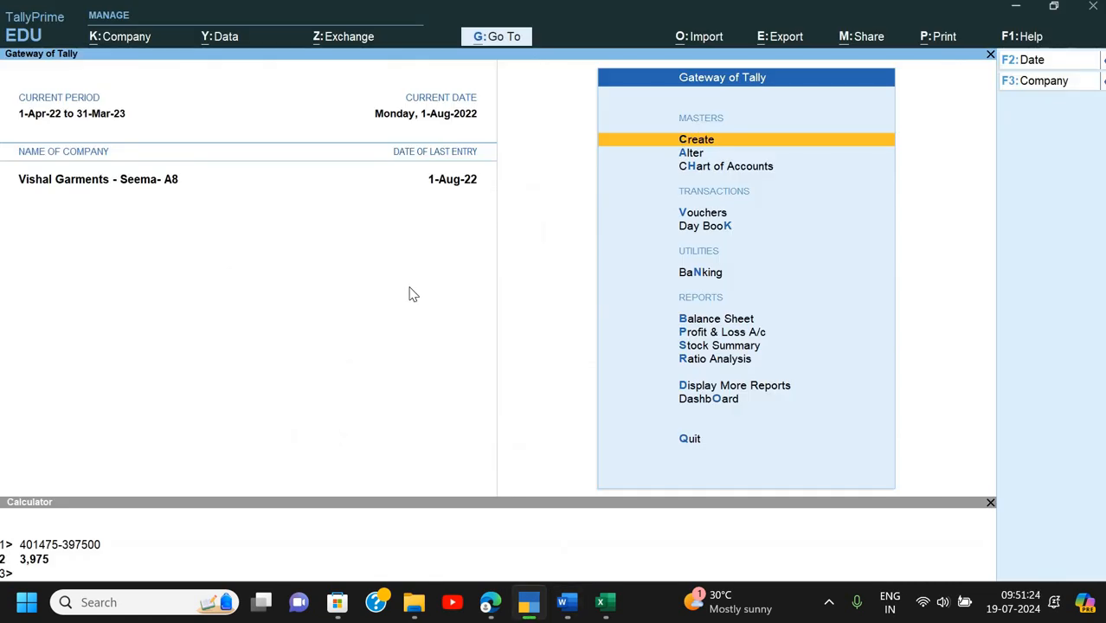
pyautogui.hotkey('alt', 'Tab')
pyautogui.scroll(-5, 410, 290)
pyautogui.scroll(-15, 410, 290)
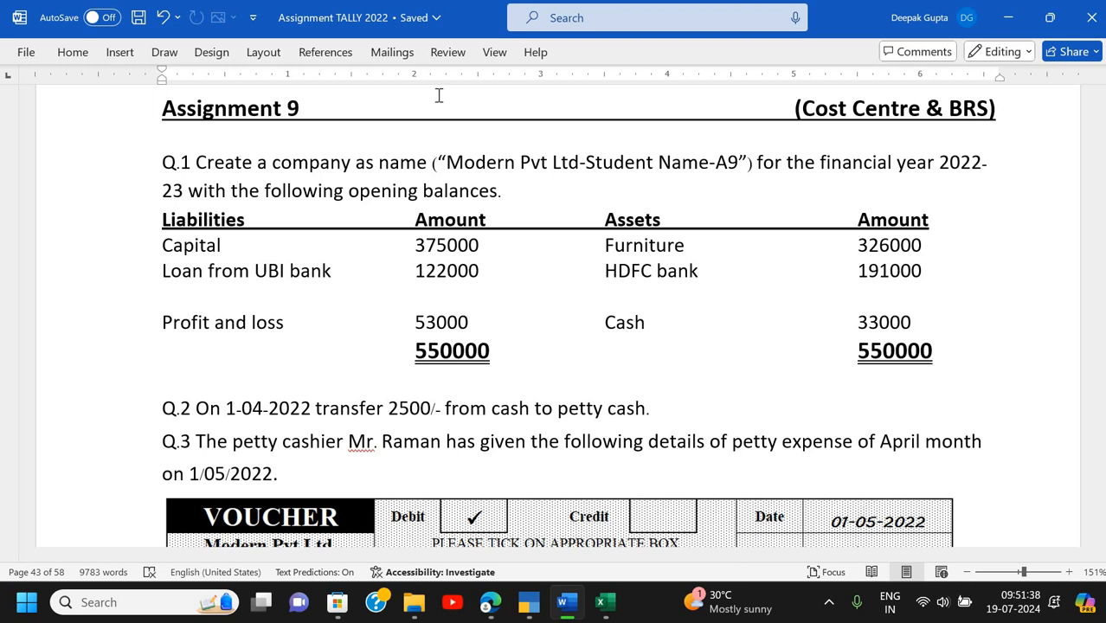
# - Switch between the assignment and TallyPrime, ending on the Gateway of Tally's company options
pyautogui.hotkey('alt', 'Tab')
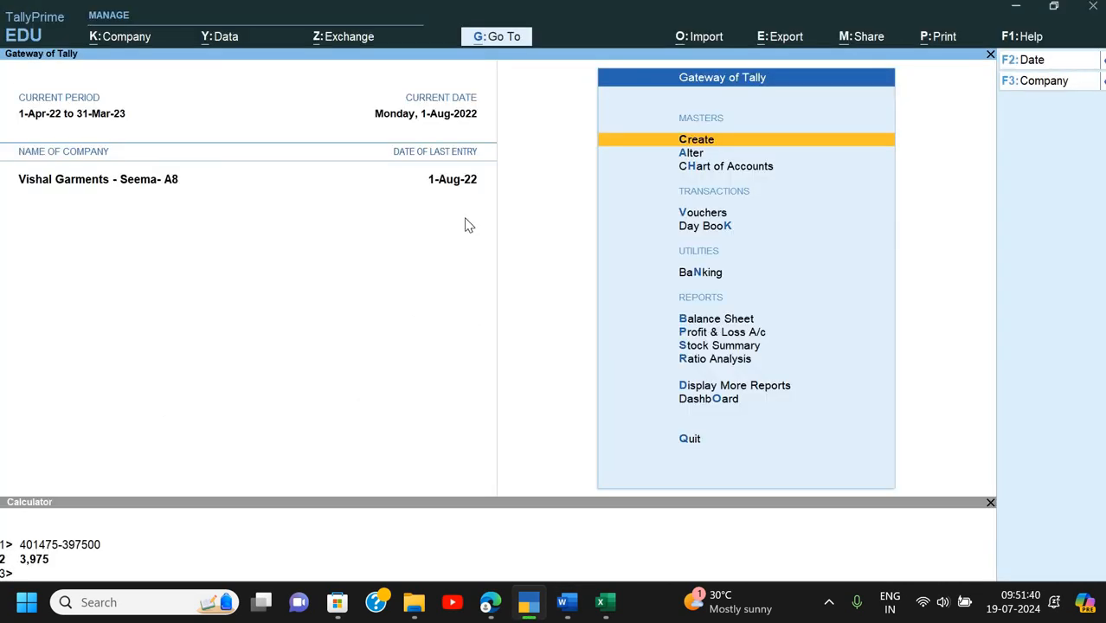
pyautogui.press('Down')
pyautogui.press('Down')
pyautogui.press('Down')
pyautogui.press('Up')
pyautogui.press('Up')
pyautogui.press('Up')
pyautogui.hotkey('alt', 'Tab')
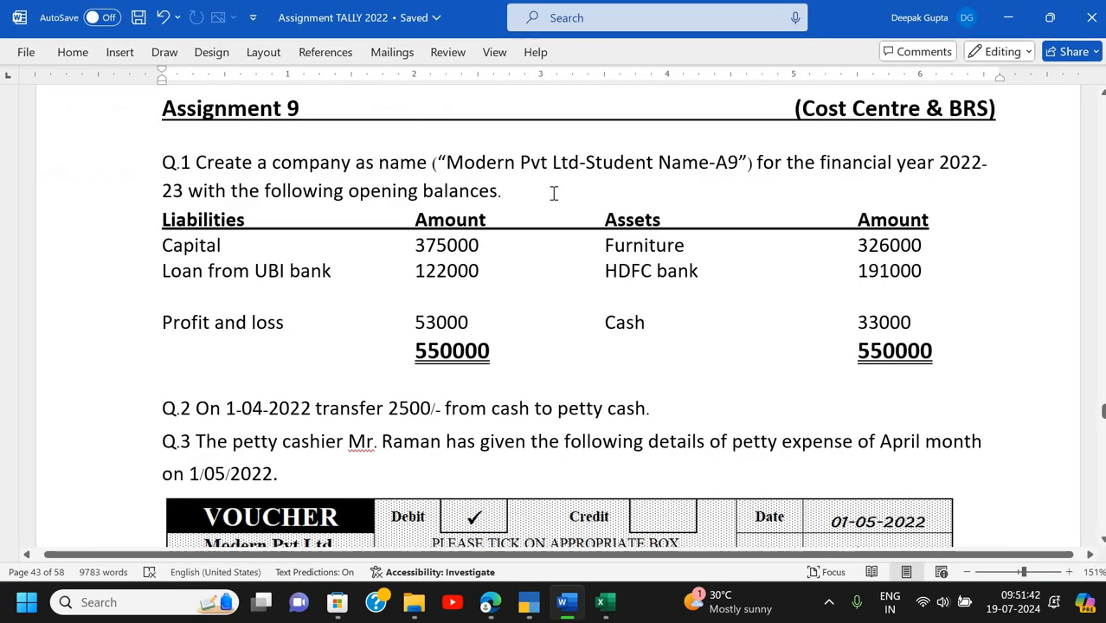
pyautogui.hotkey('alt', 'Tab')
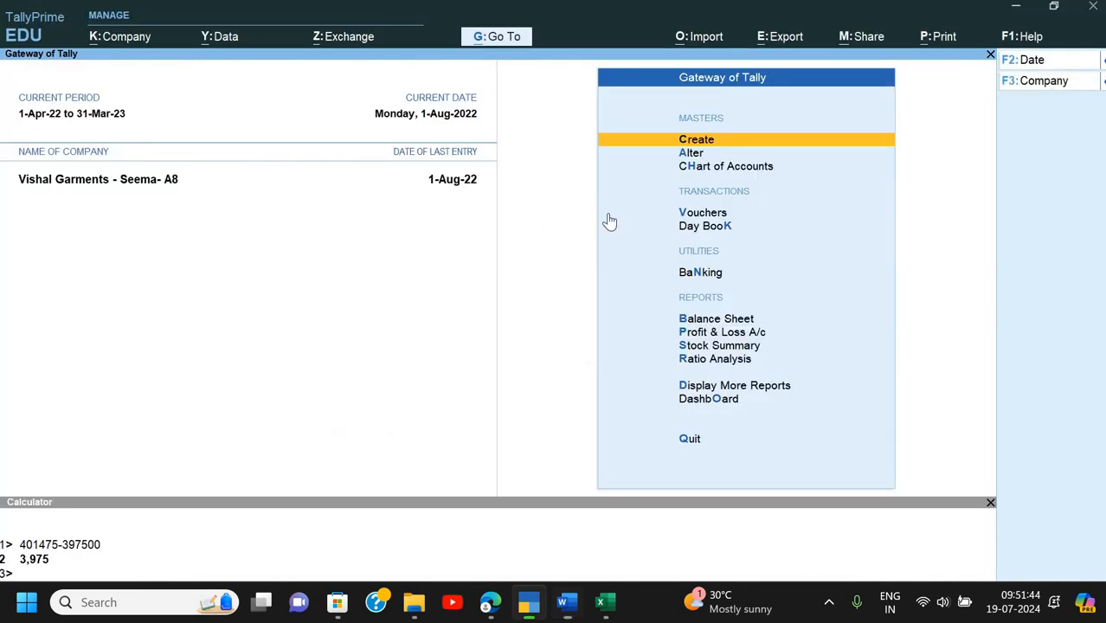
pyautogui.hotkey('alt', 'Tab')
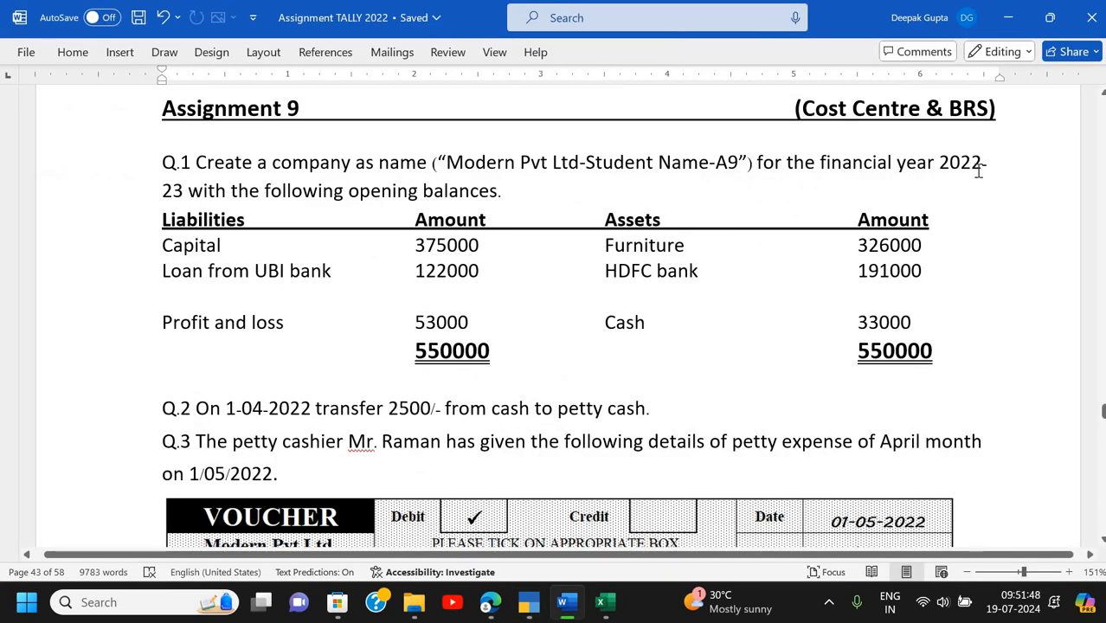
pyautogui.hotkey('alt', 'Tab')
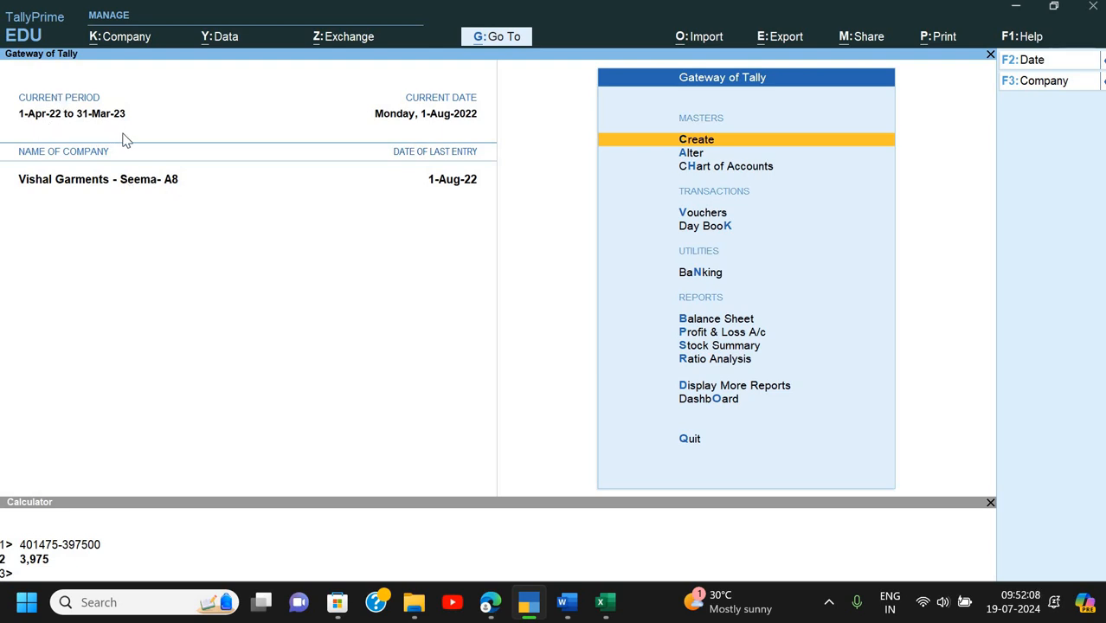
pyautogui.hotkey('alt', 'Tab')
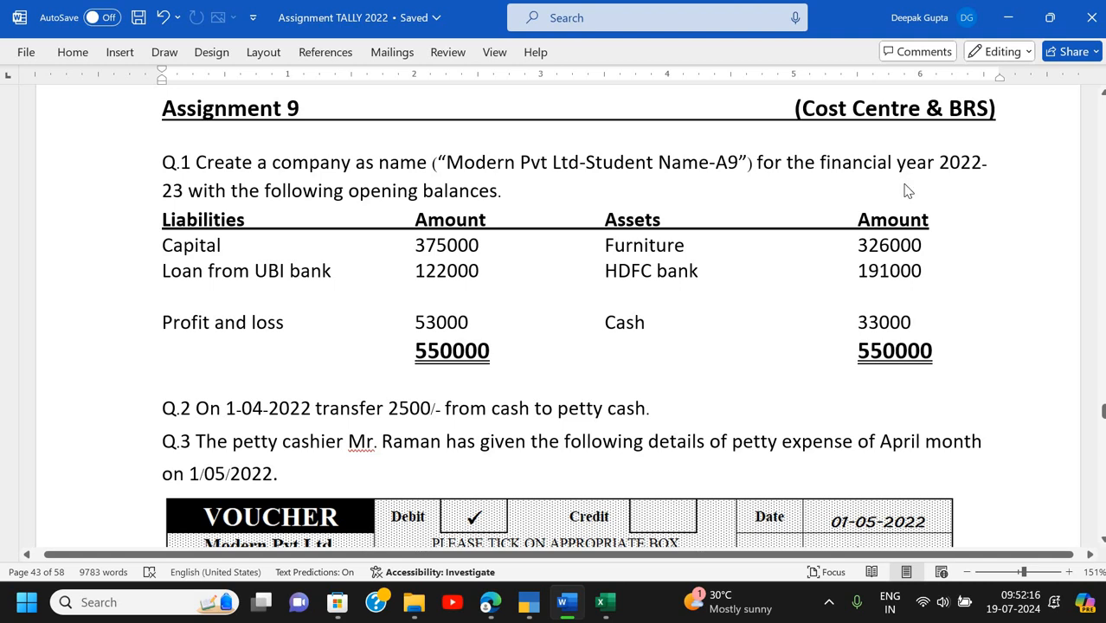
pyautogui.hotkey('alt', 'Tab')
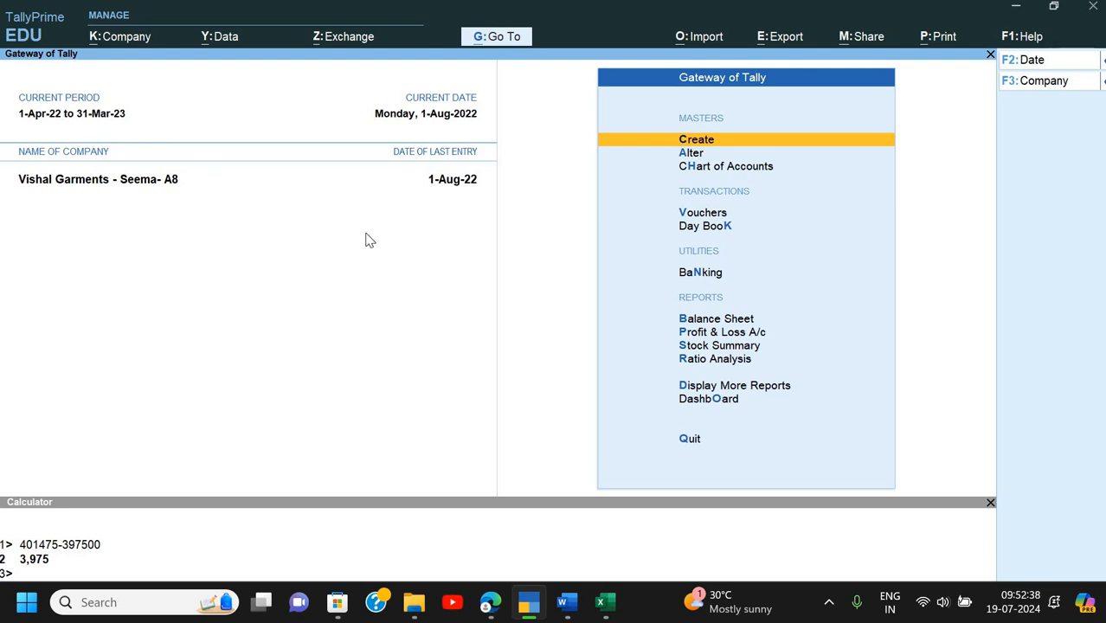
pyautogui.hotkey('alt', 'k')
# - Start a new company and paste 'Modern Pvt Ltd' from the assignment as its name
pyautogui.press('Down')
pyautogui.press('Down')
pyautogui.press('Down')
pyautogui.press('Up')
pyautogui.press('Up')
pyautogui.press('Up')
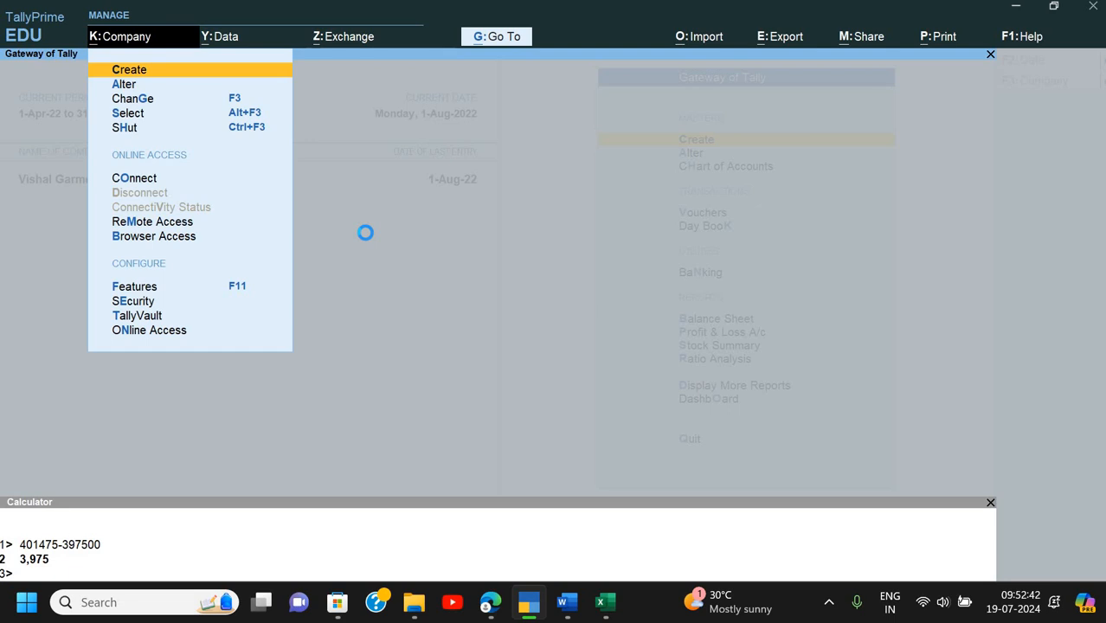
pyautogui.press('Return')
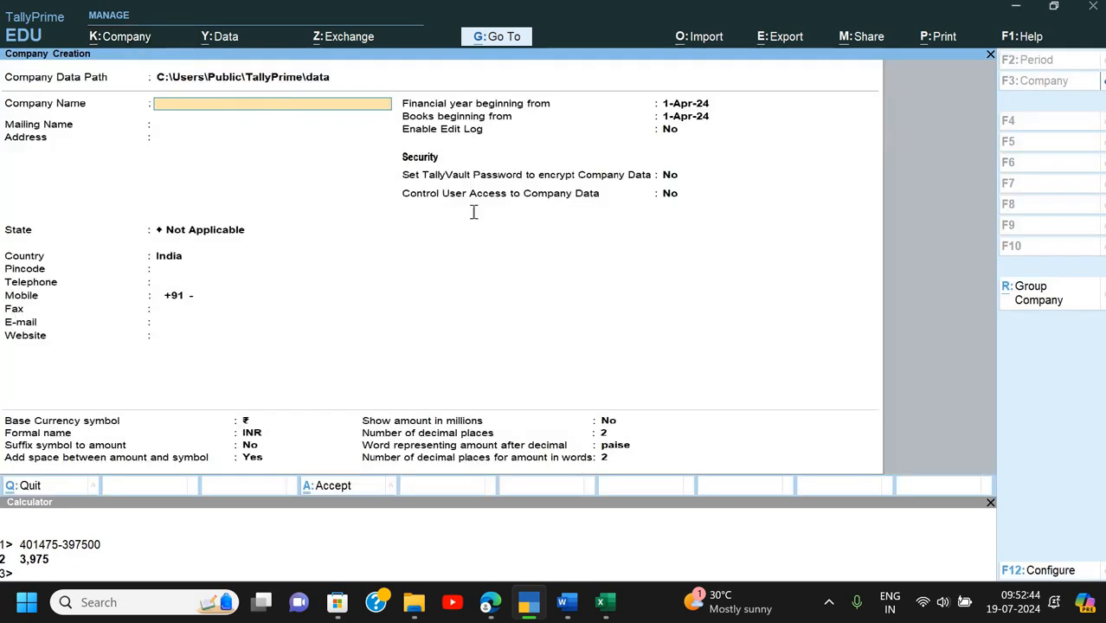
pyautogui.hotkey('alt', 'Tab')
pyautogui.moveTo(446, 162); pyautogui.dragTo(578, 167)
pyautogui.hotkey('ctrl', 'c')
pyautogui.hotkey('alt', 'Tab')
pyautogui.hotkey('ctrl', 'v')
pyautogui.press('Return')
# - Append the student's name and 'A9' to the company name, and set the state to Uttar Pradesh
pyautogui.press('Up')
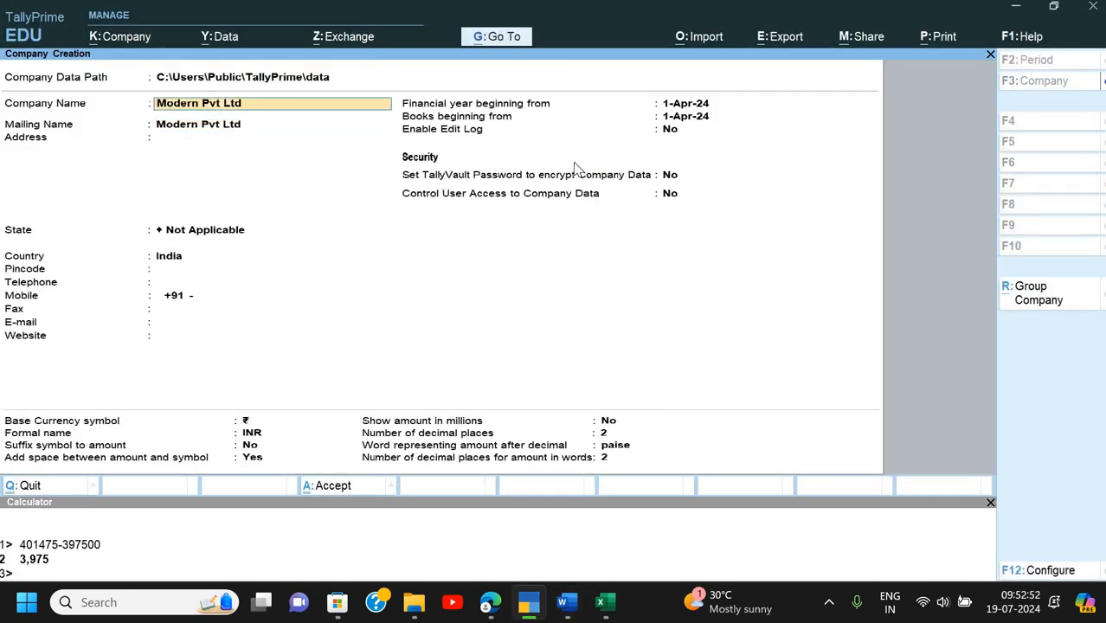
pyautogui.write('Shivam')
pyautogui.hotkey('alt', 'Tab')
pyautogui.hotkey('alt', 'Tab')
pyautogui.write('A9')
pyautogui.press('Return')
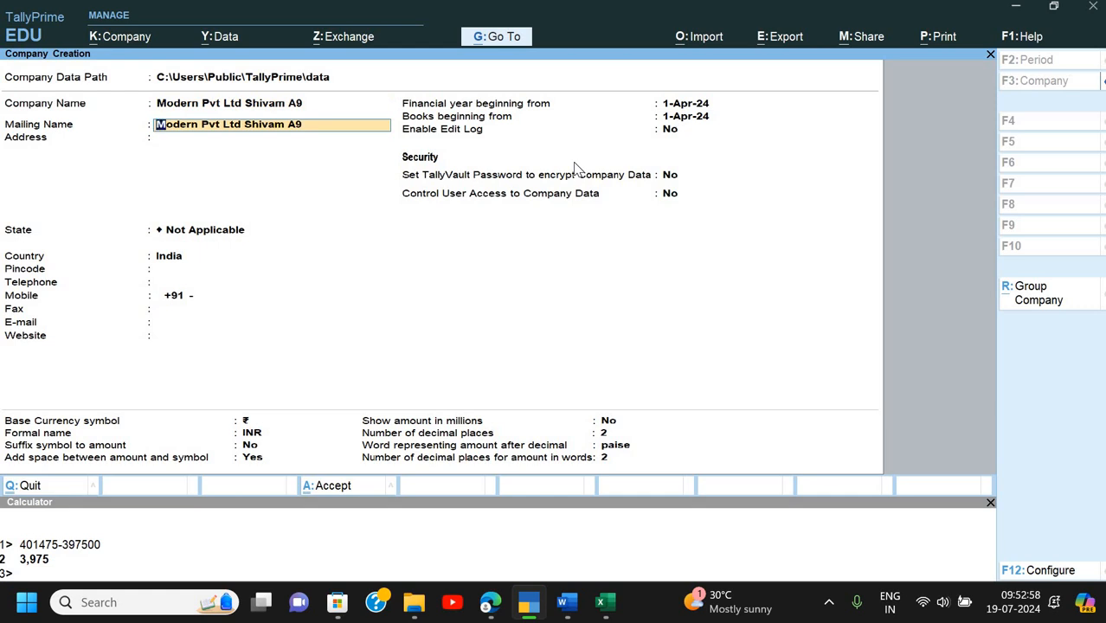
pyautogui.press('Return')
pyautogui.press('Return')
pyautogui.write('U')
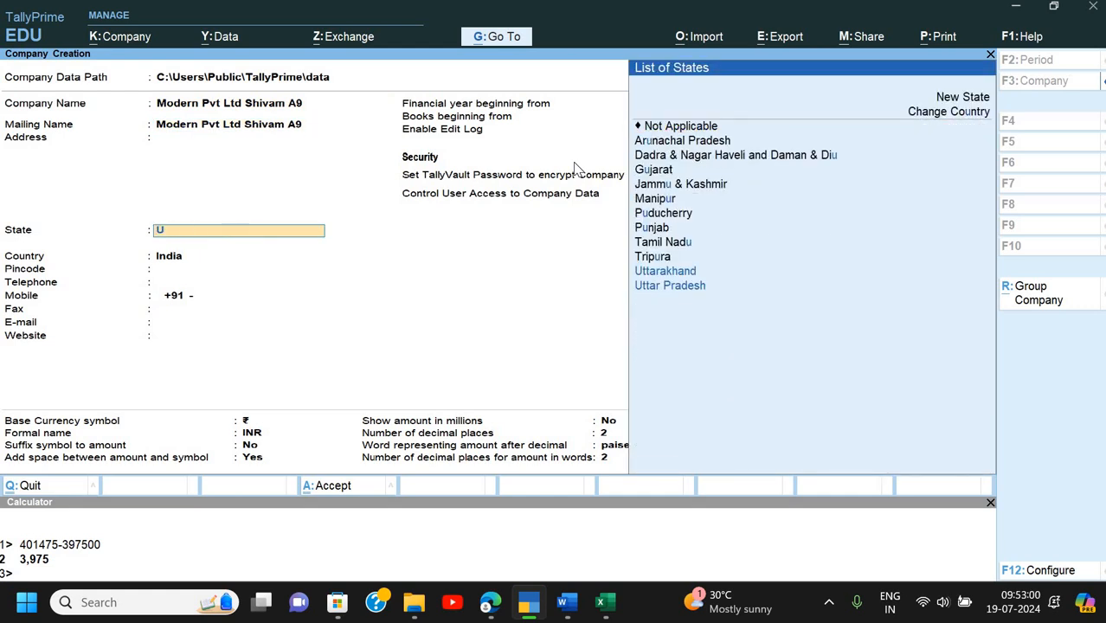
pyautogui.press('Down')
pyautogui.press('Return')
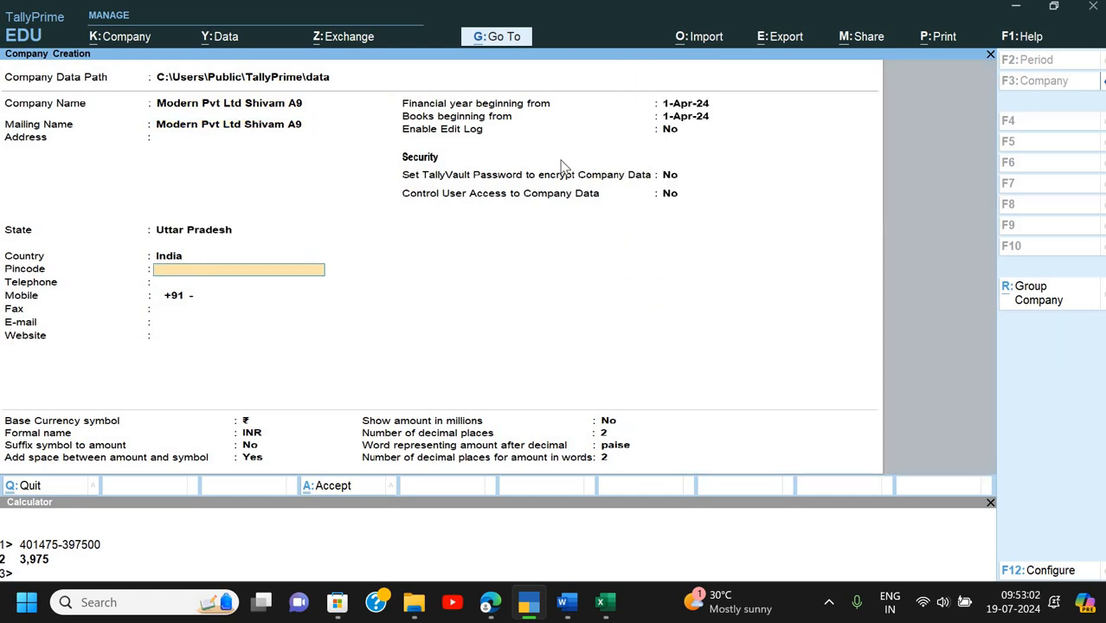
pyautogui.hotkey('alt', 'Tab')
# - Scroll back to Assignment 9's Q.1 opening balances table, where both sides total 550000
pyautogui.scroll(-15, 656, 321)
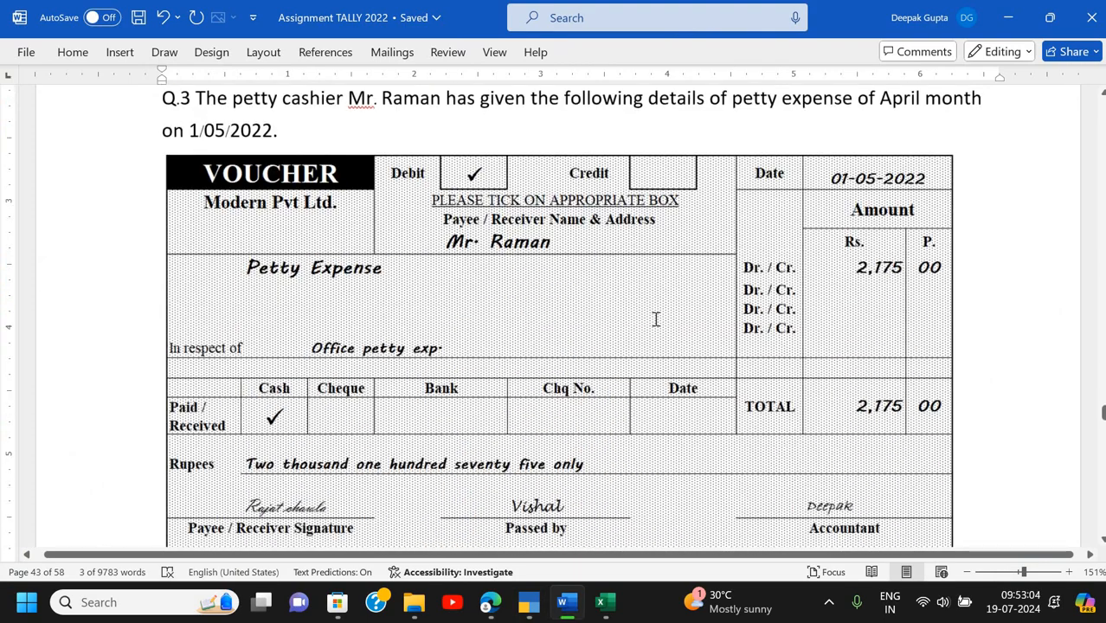
pyautogui.scroll(-15, 657, 321)
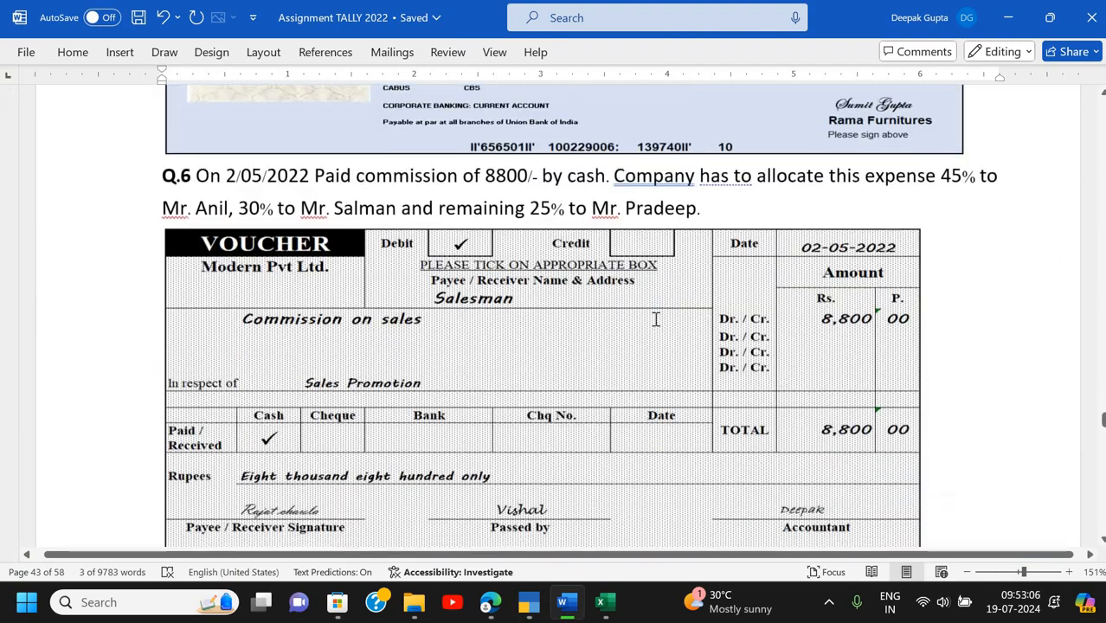
pyautogui.scroll(-8, 656, 320)
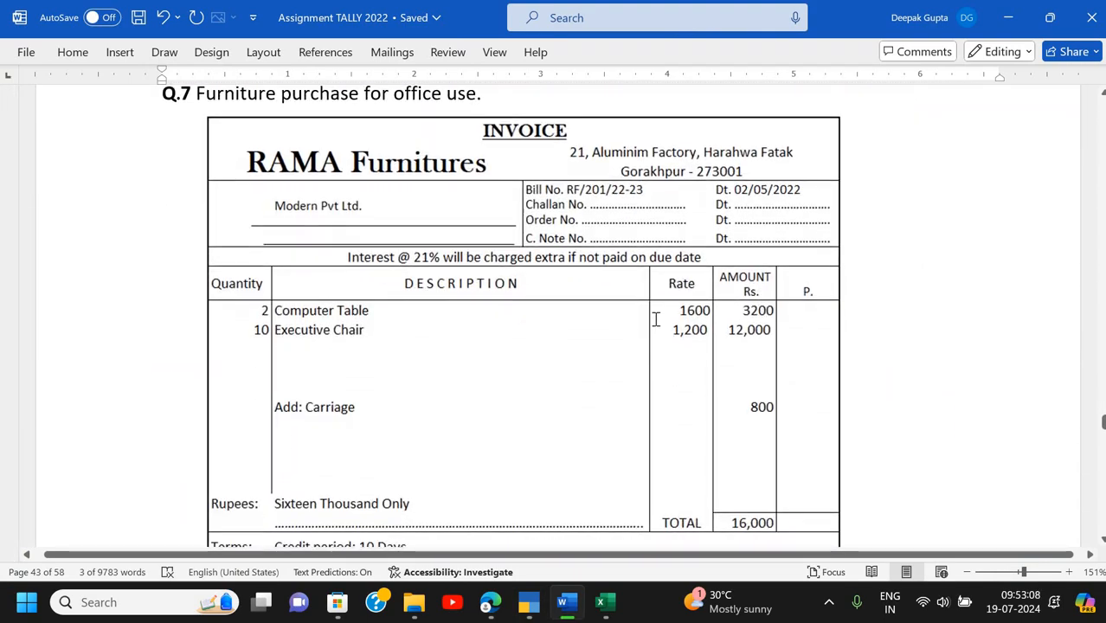
pyautogui.scroll(-8, 655, 323)
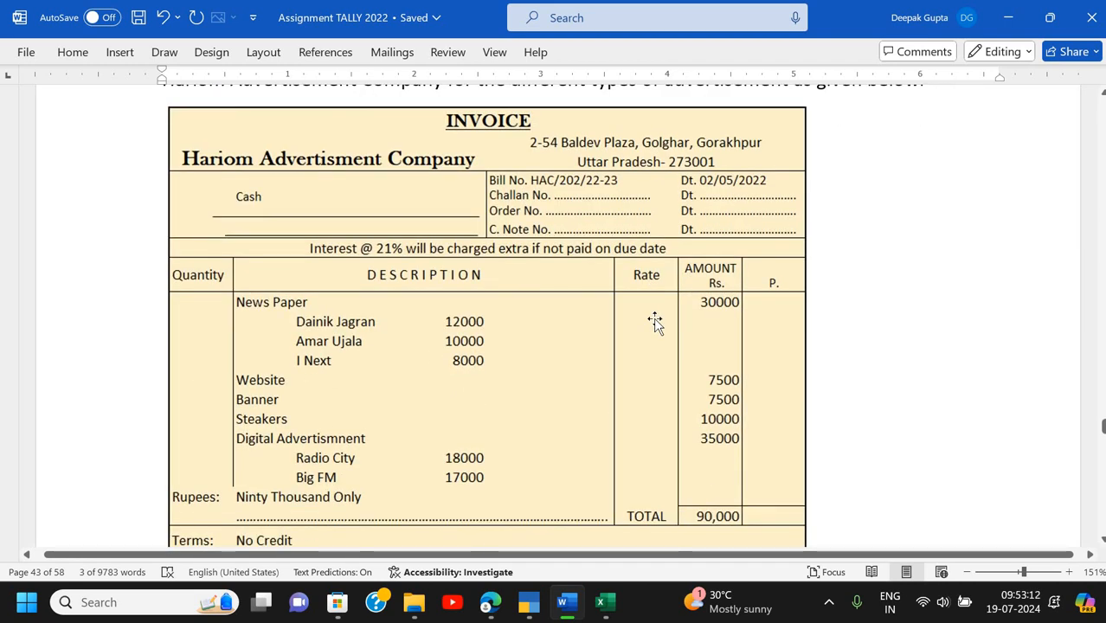
pyautogui.scroll(-12, 655, 323)
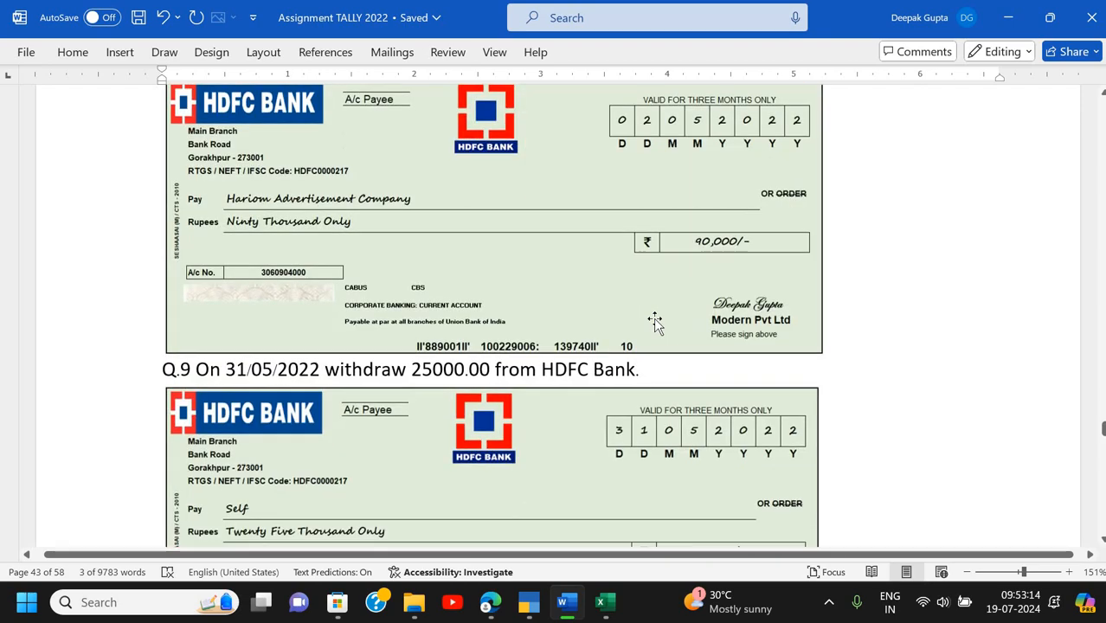
pyautogui.scroll(-6, 655, 322)
pyautogui.scroll(16, 655, 323)
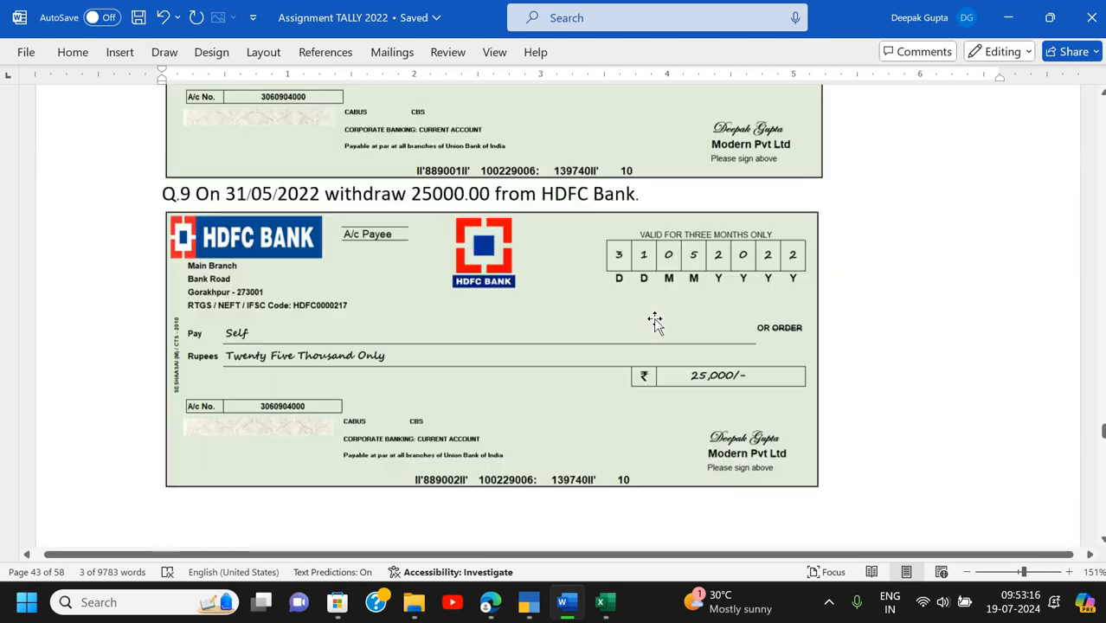
pyautogui.scroll(15, 655, 322)
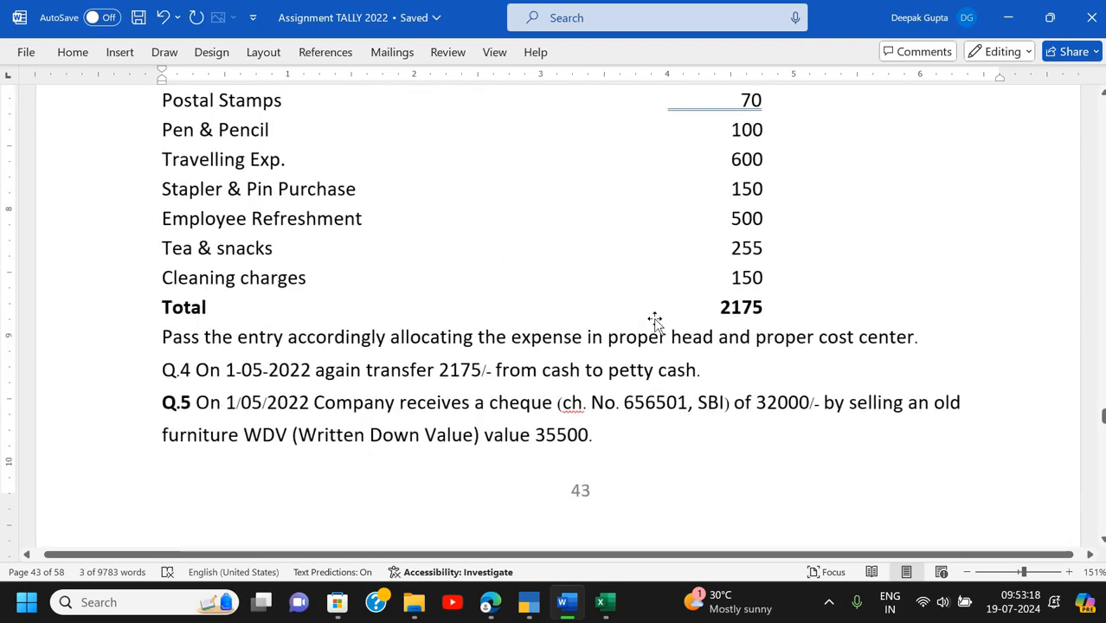
pyautogui.scroll(12, 656, 323)
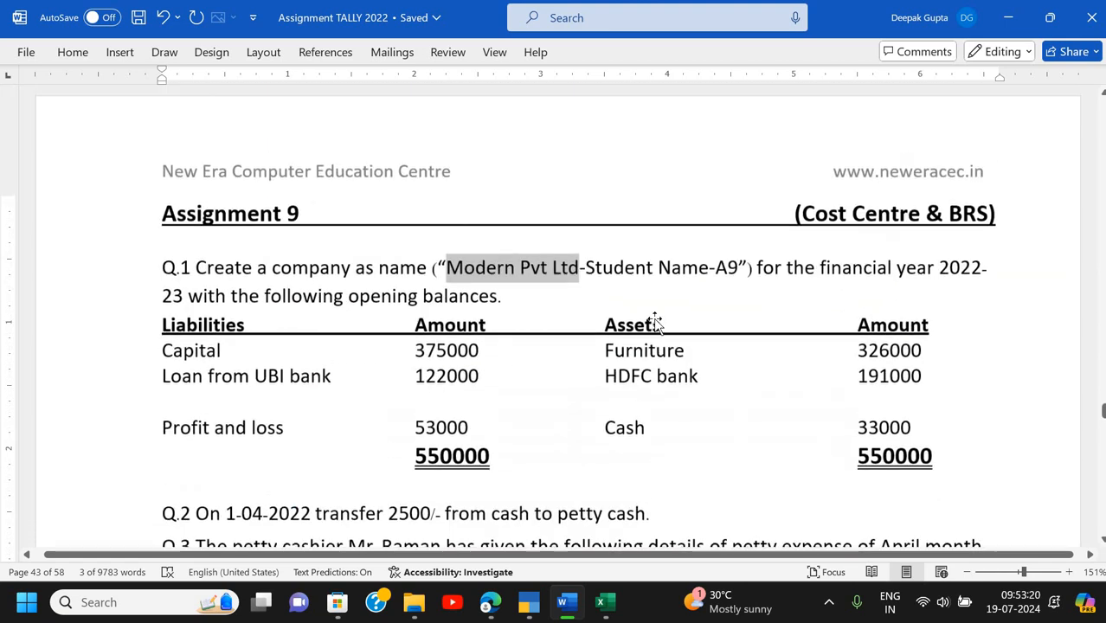
# - Set the financial year beginning to 1-4-22 and accept the new company with its default features
pyautogui.scroll(-1, 656, 323)
pyautogui.hotkey('alt', 'Tab')
pyautogui.press('Return')
pyautogui.press('Return')
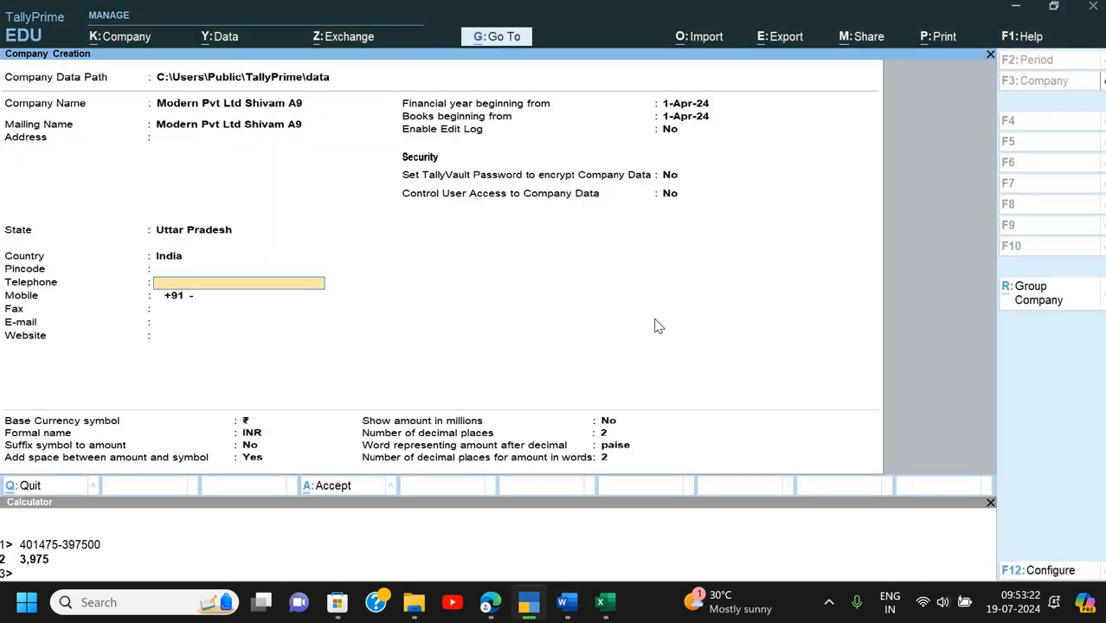
pyautogui.press('Return')
pyautogui.press('Return')
pyautogui.press('Return')
pyautogui.press('Return')
pyautogui.write('1-')
pyautogui.write('4-22')
pyautogui.press('Return')
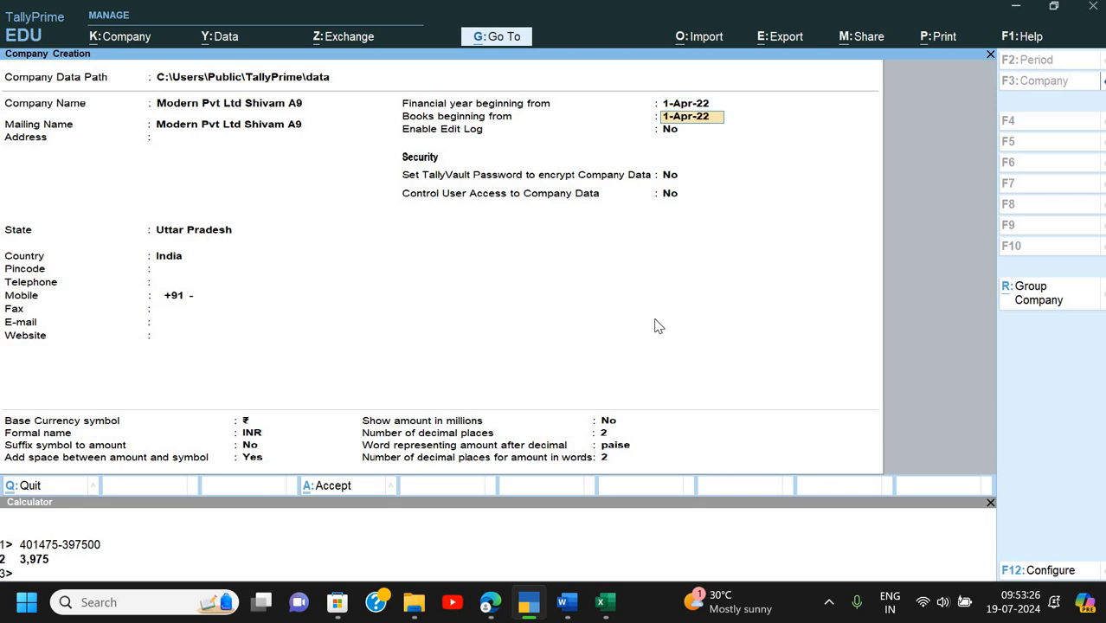
pyautogui.press('Return')
pyautogui.press('Return')
pyautogui.press('Return')
pyautogui.press('Return')
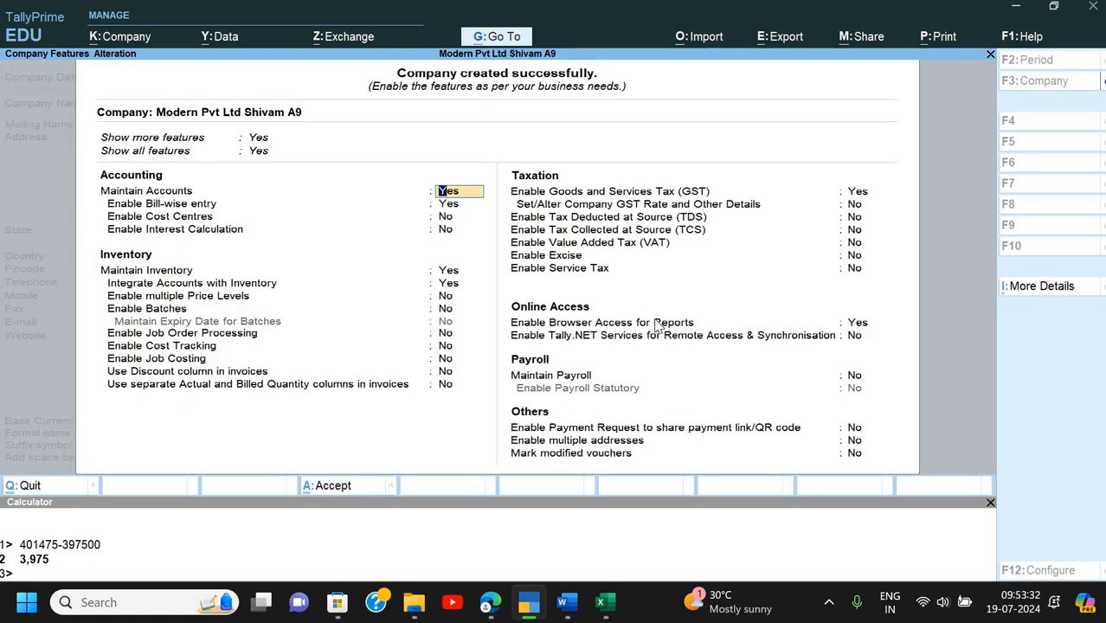
pyautogui.press('Return')
pyautogui.press('Return')
pyautogui.press('Return')
pyautogui.press('Return')
pyautogui.press('Return')
pyautogui.press('Return')
pyautogui.press('Return')
pyautogui.press('Return')
pyautogui.press('Return')
pyautogui.press('Return')
pyautogui.press('Return')
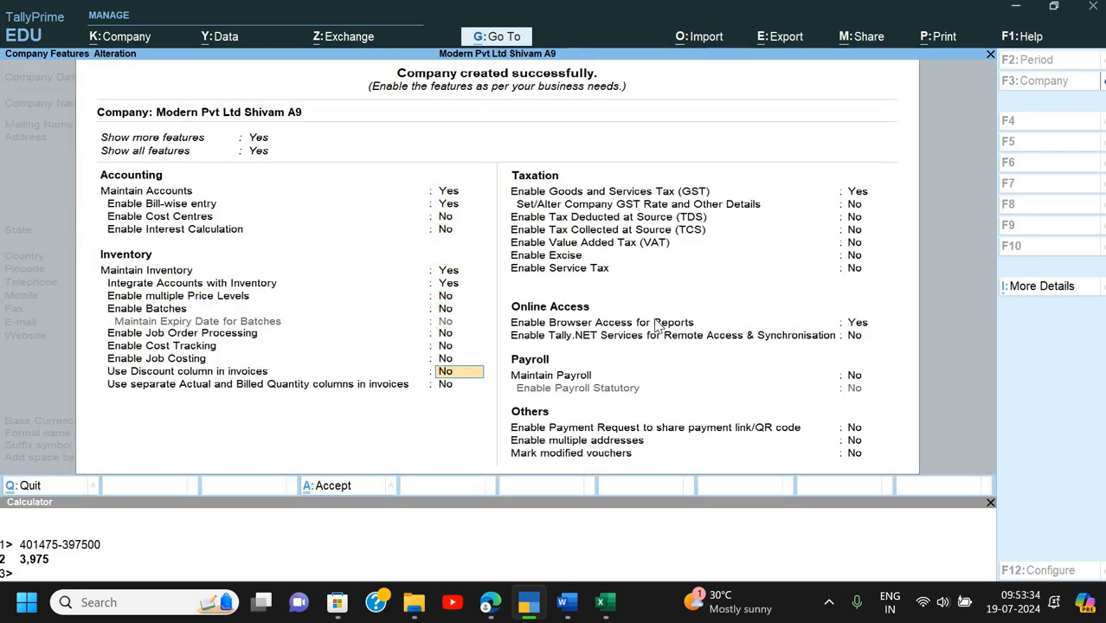
pyautogui.press('Return')
pyautogui.press('Return')
pyautogui.press('Return')
pyautogui.hotkey('ctrl', 'a')
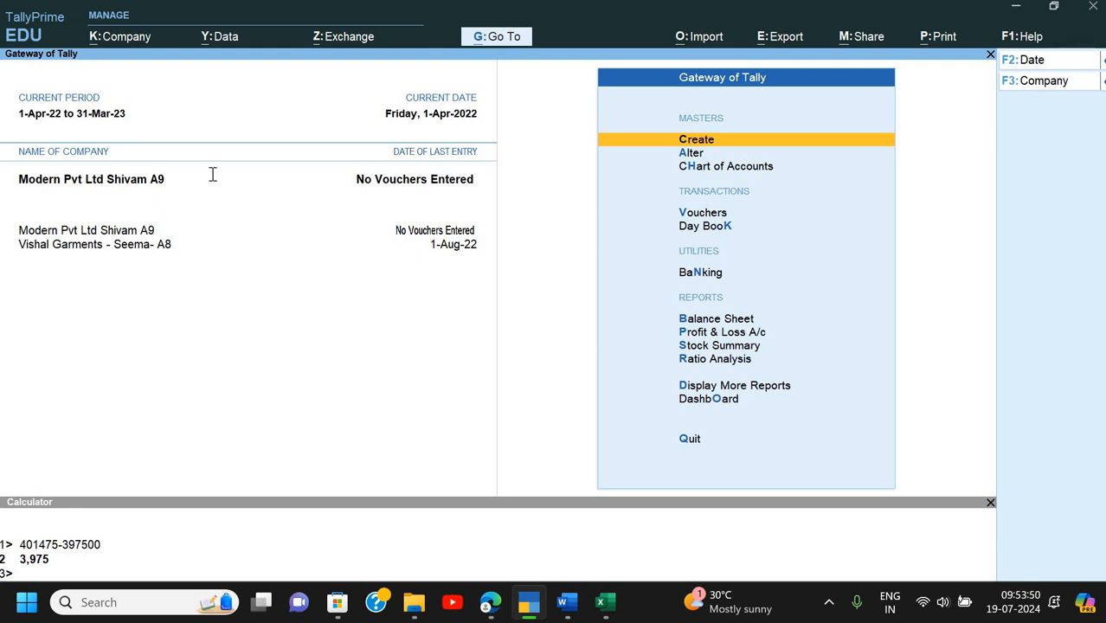
# - Glance at the assignment, then bring up the Chart of Accounts from Gateway of Tally
pyautogui.hotkey('alt', 'Tab')
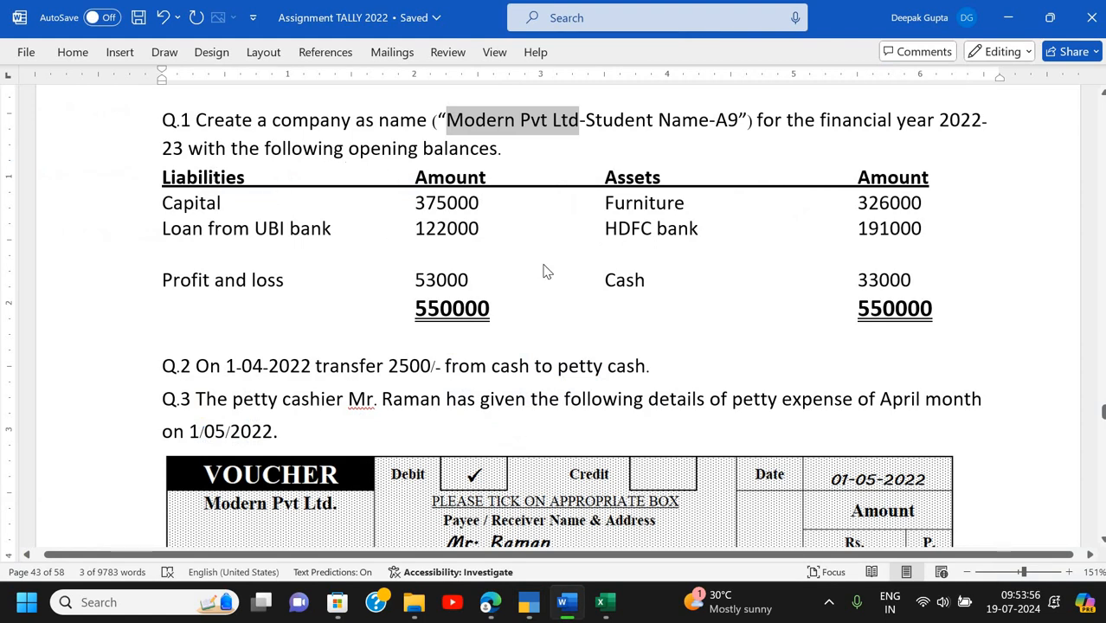
pyautogui.hotkey('alt', 'Tab')
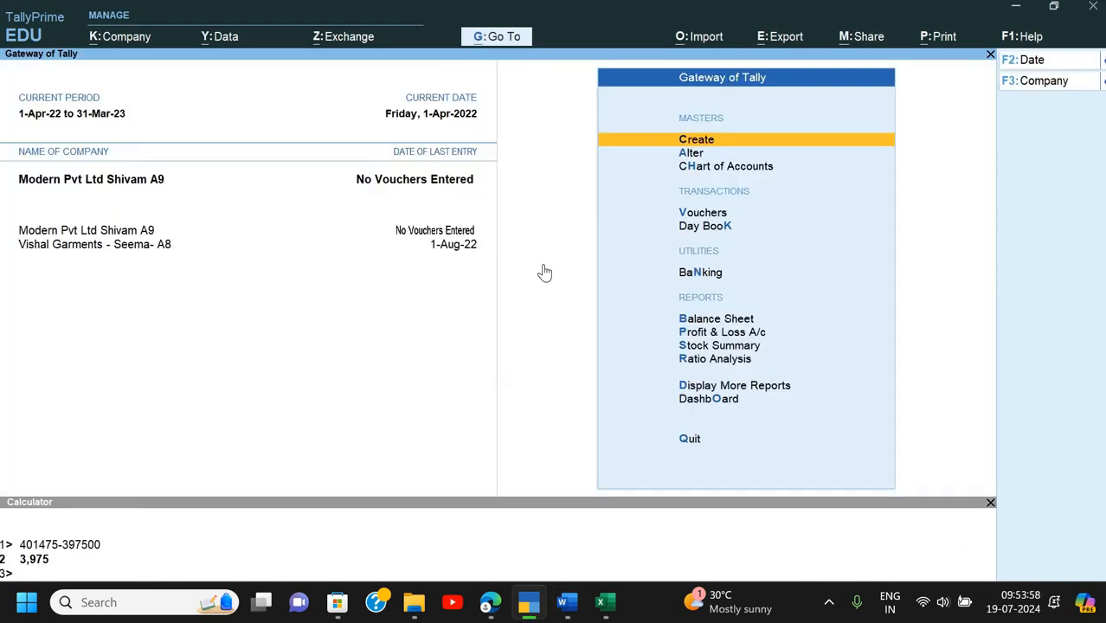
pyautogui.press('Down')
pyautogui.press('Down')
pyautogui.press('Return')
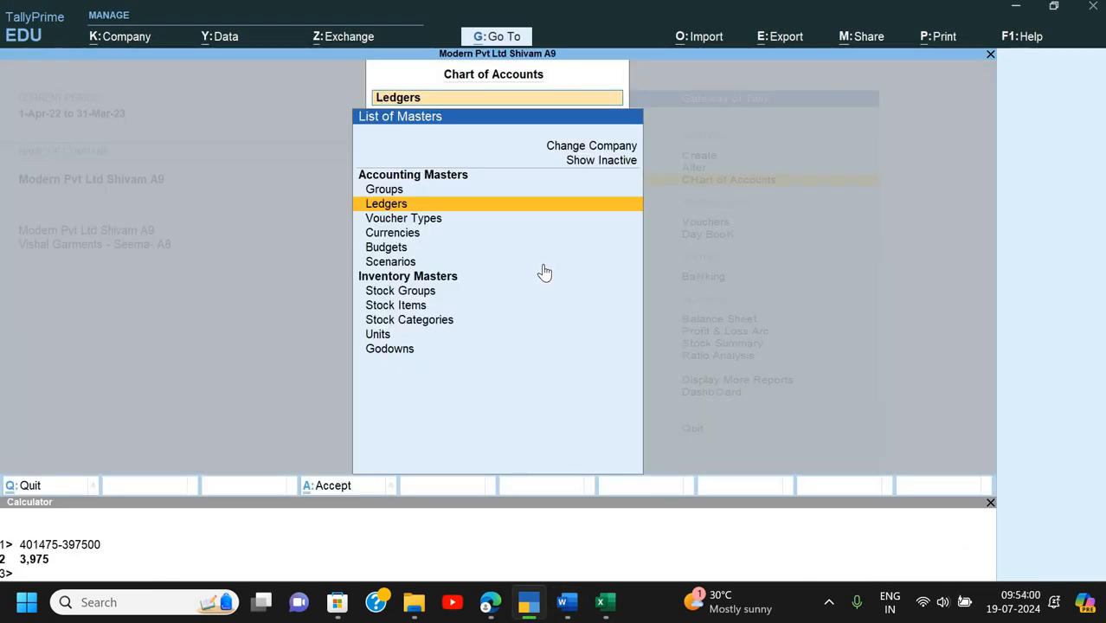
# - Open Multi Ledger Alteration for all groups from the ledger list
pyautogui.press('Return')
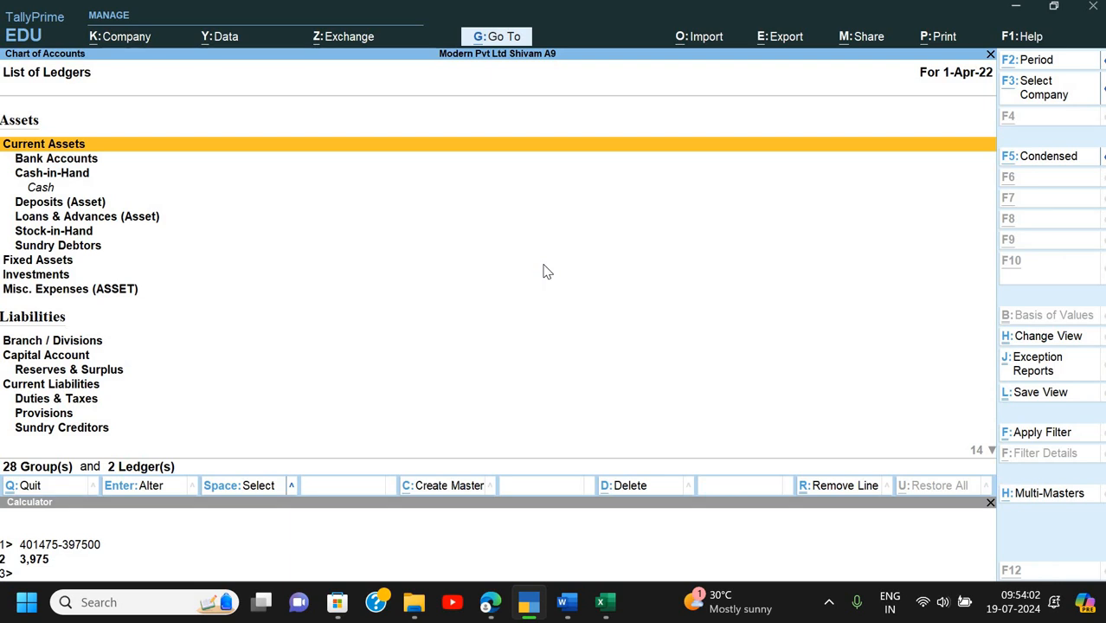
pyautogui.hotkey('alt', 'h')
pyautogui.press('Down')
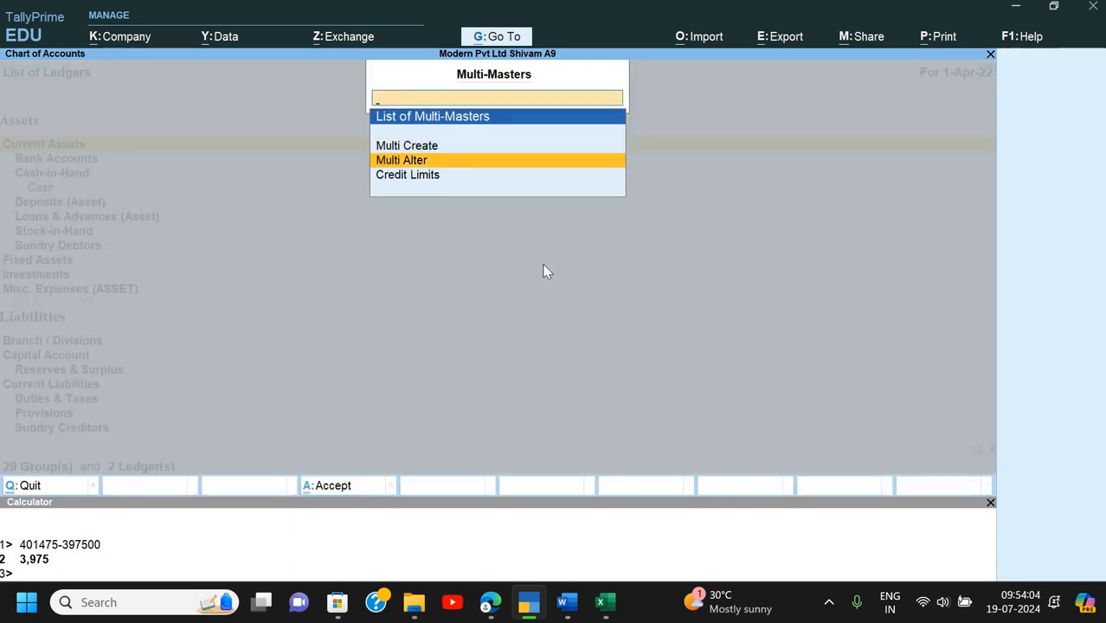
pyautogui.press('Return')
pyautogui.press('Return')
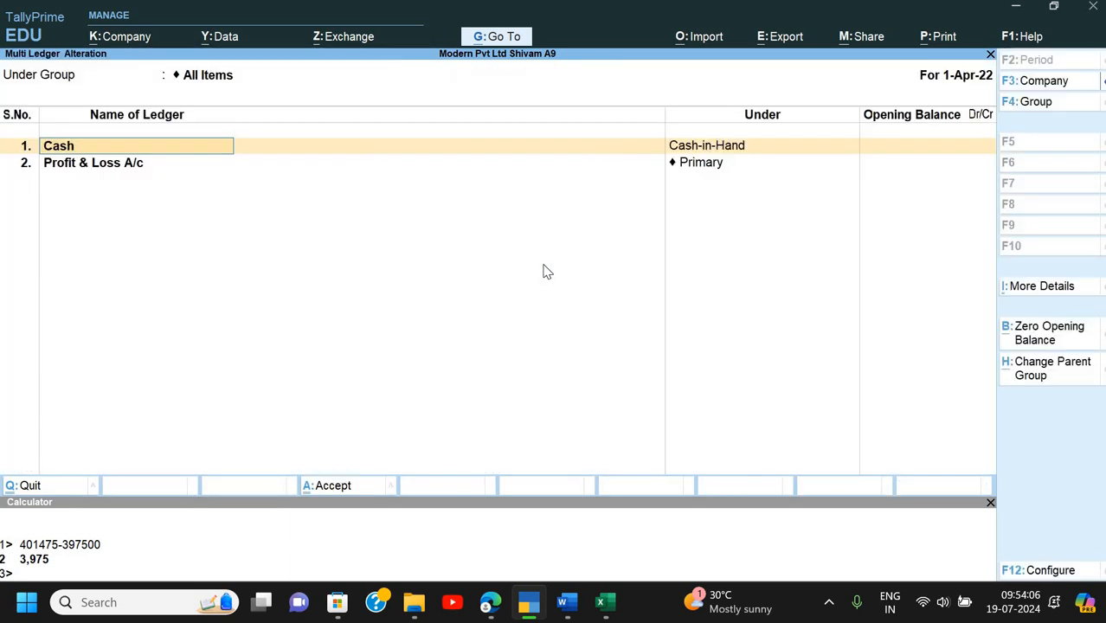
# - Enter opening balances of 33,000 Dr for Cash and 53,000 Cr for Profit & Loss
pyautogui.press('Return')
pyautogui.hotkey('alt', 'Tab')
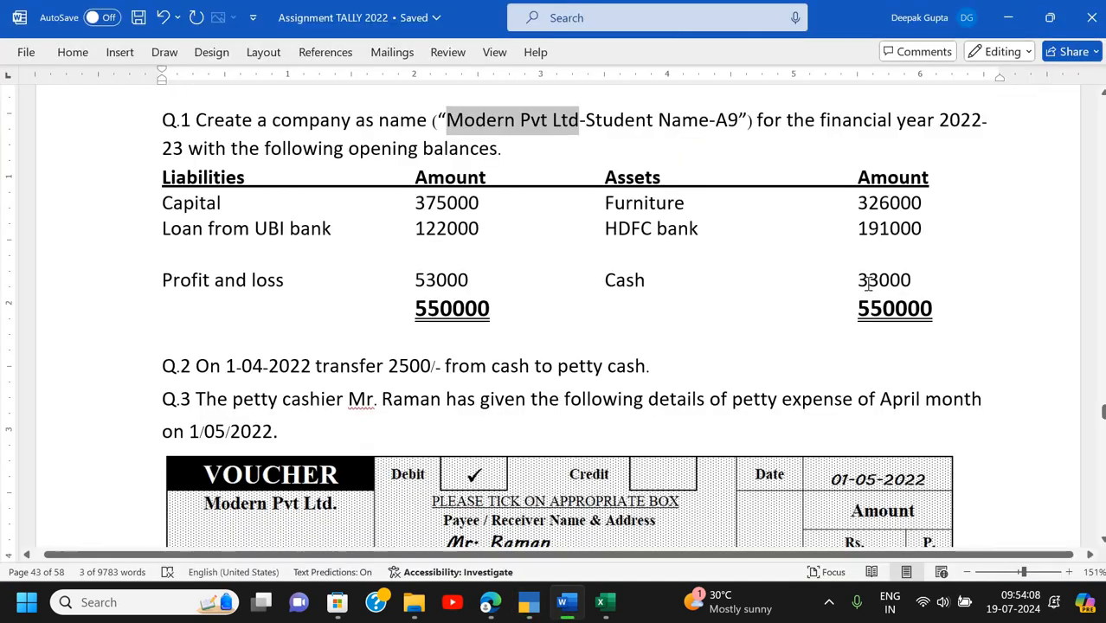
pyautogui.hotkey('alt', 'Tab')
pyautogui.write('33000')
pyautogui.press('Return')
pyautogui.press('Return')
pyautogui.hotkey('alt', 'Tab')
pyautogui.hotkey('alt', 'Tab')
pyautogui.write('53000')
pyautogui.press('Return')
pyautogui.press('Return')
# - Add a Capital ledger under Capital Account with a 3,75,000 Cr opening balance
pyautogui.hotkey('alt', 'Tab')
pyautogui.tripleClick(221, 203)
pyautogui.moveTo(221, 203); pyautogui.dragTo(163, 210)
pyautogui.hotkey('ctrl', 'c')
pyautogui.hotkey('alt', 'Tab')
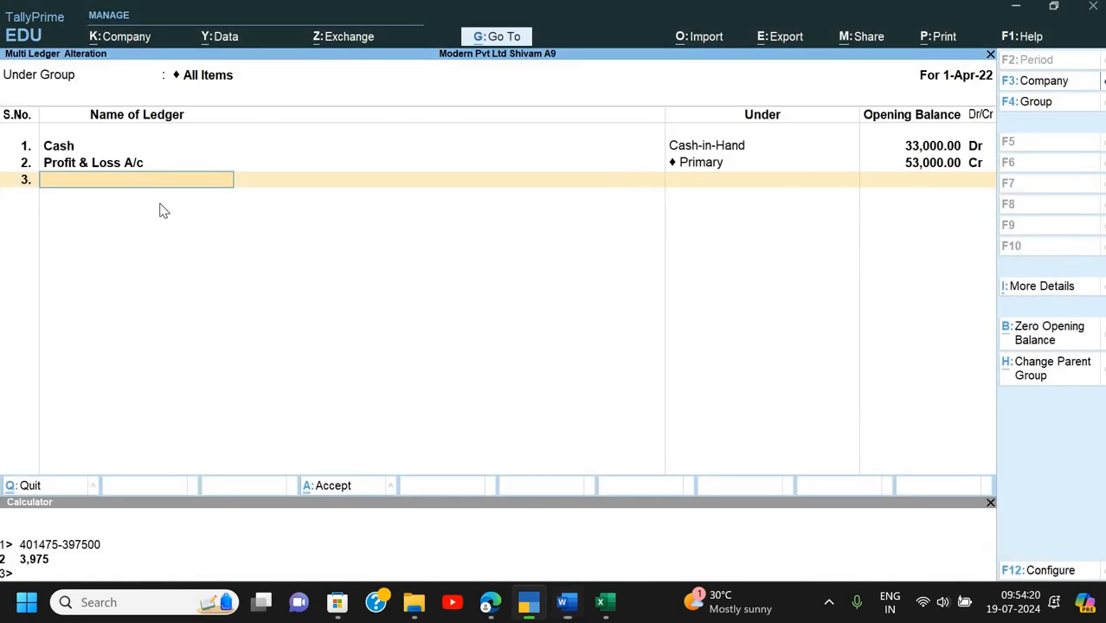
pyautogui.hotkey('ctrl', 'alt', 'v')
pyautogui.press('Return')
pyautogui.write('Cap')
pyautogui.press('Return')
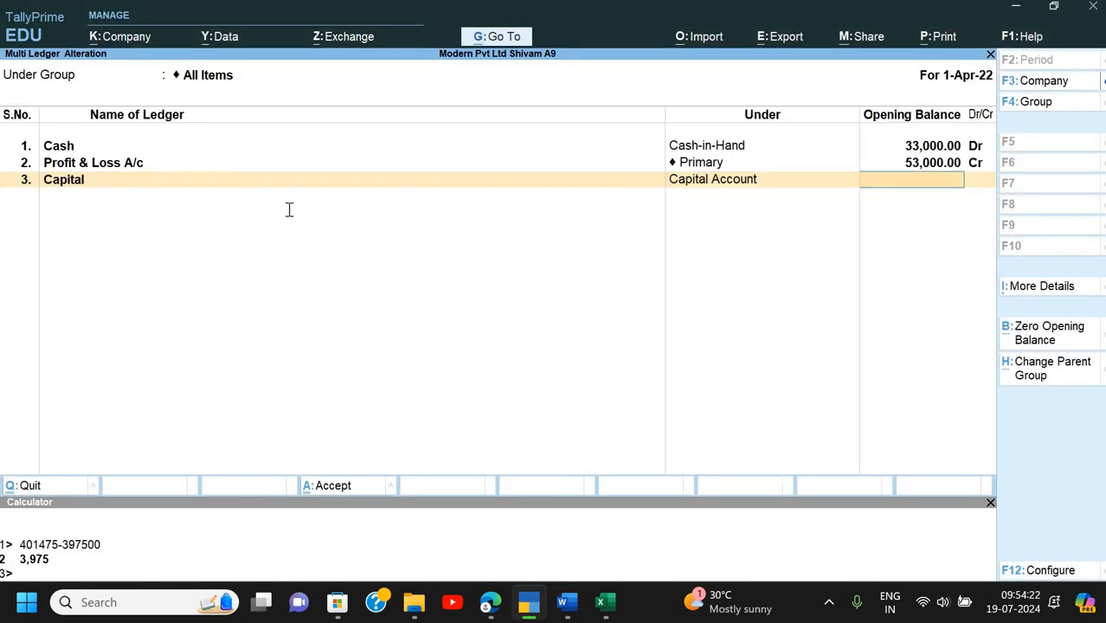
pyautogui.hotkey('alt', 'Tab')
pyautogui.hotkey('alt', 'Tab')
pyautogui.write('375000')
pyautogui.press('Return')
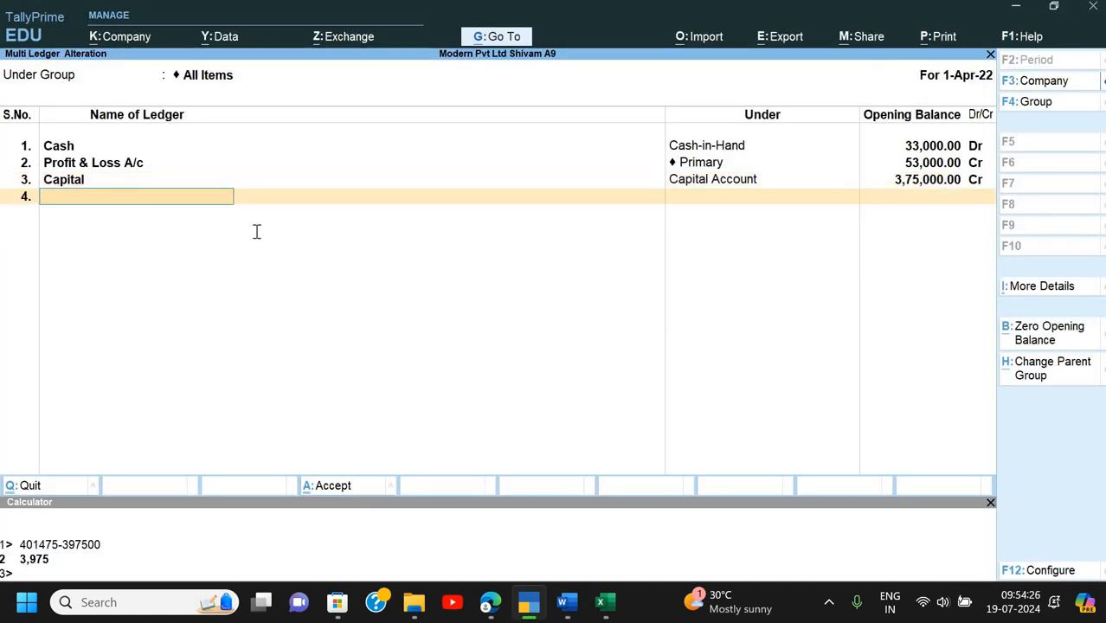
# - Add a 'Loan from UBI bank' ledger under Secured Loans with 1,22,000 Cr
pyautogui.hotkey('alt', 'Tab')
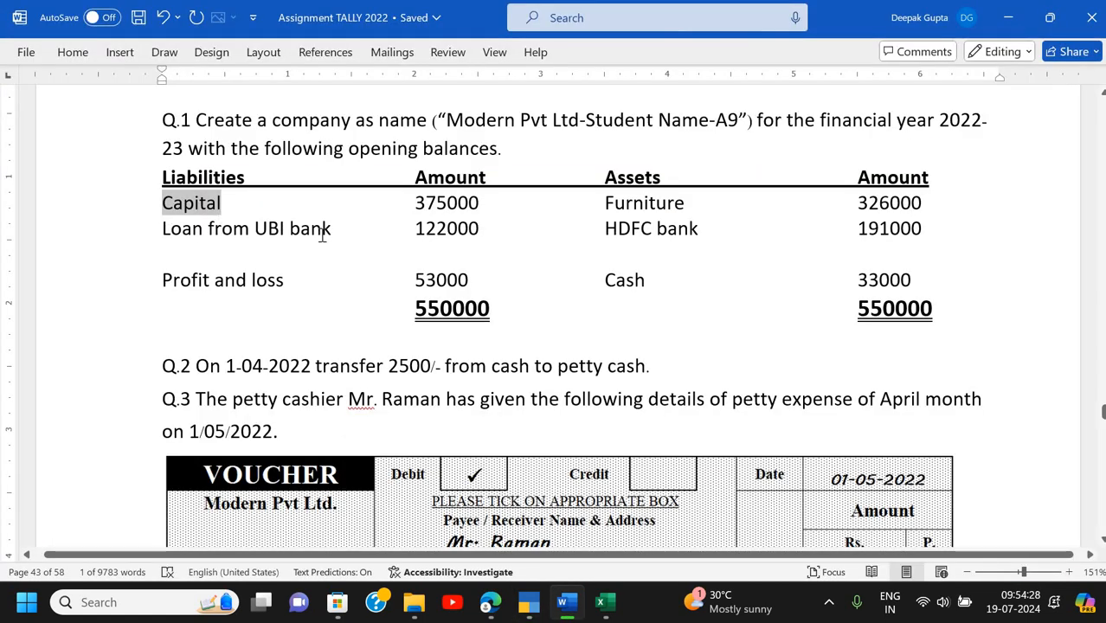
pyautogui.tripleClick(321, 232)
pyautogui.hotkey('ctrl', 'c')
pyautogui.hotkey('alt', 'Tab')
pyautogui.hotkey('ctrl', 'alt', 'v')
pyautogui.press('Return')
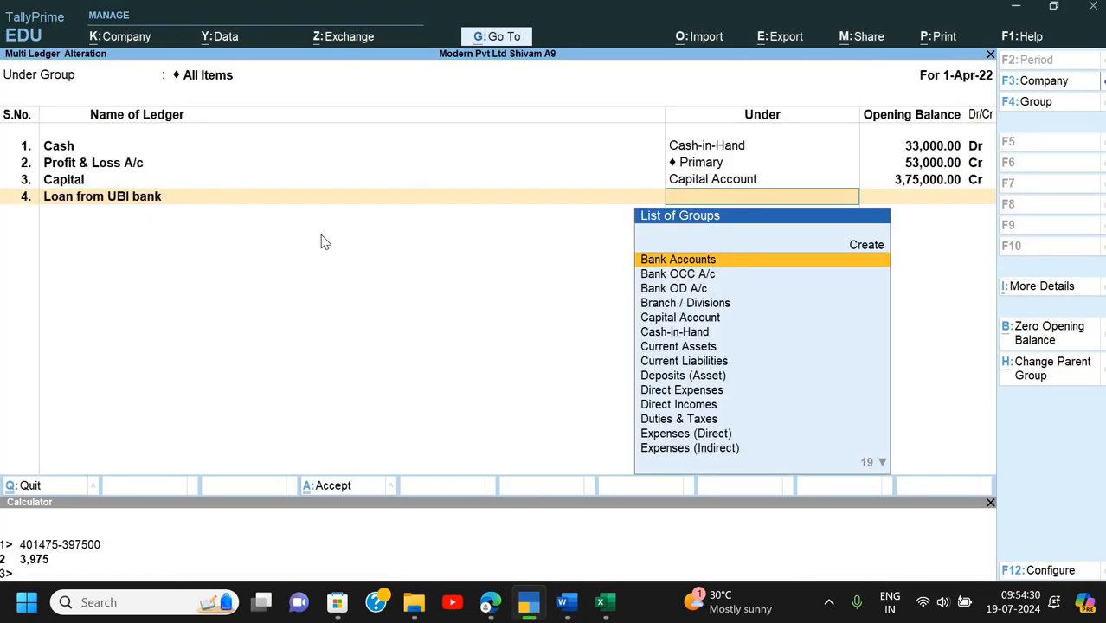
pyautogui.write('Se')
pyautogui.press('Return')
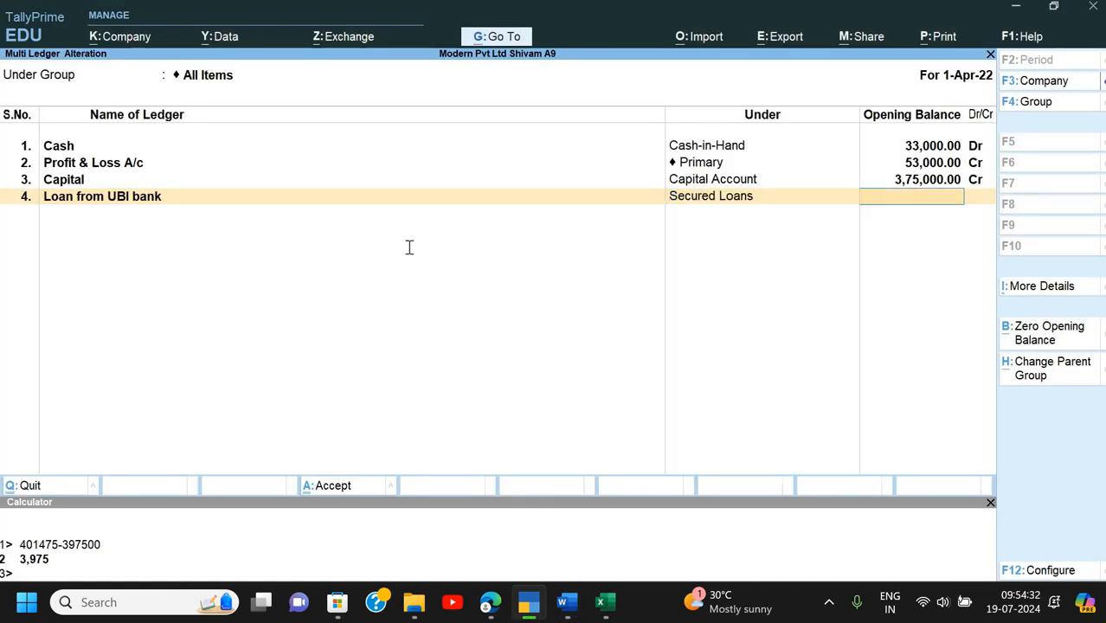
pyautogui.hotkey('alt', 'Tab')
# - Add a Furniture ledger under Fixed Assets with a 3,26,000 Dr opening balance
pyautogui.hotkey('alt', 'Tab')
pyautogui.write('122000')
pyautogui.press('Return')
pyautogui.hotkey('alt', 'Tab')
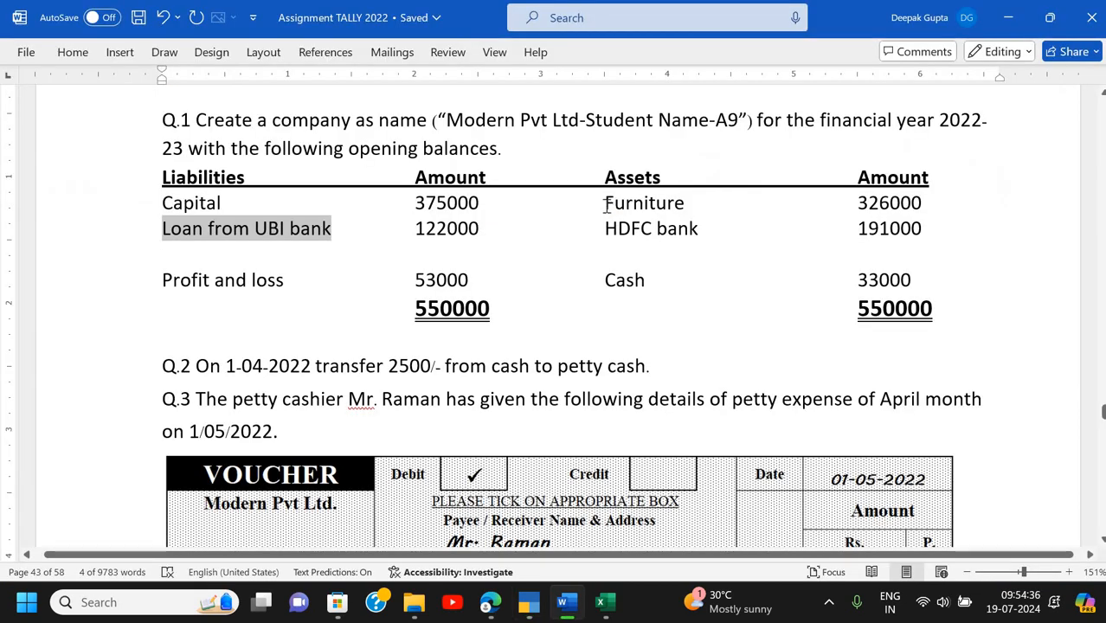
pyautogui.doubleClick(645, 203)
pyautogui.hotkey('ctrl', 'c')
pyautogui.hotkey('alt', 'Tab')
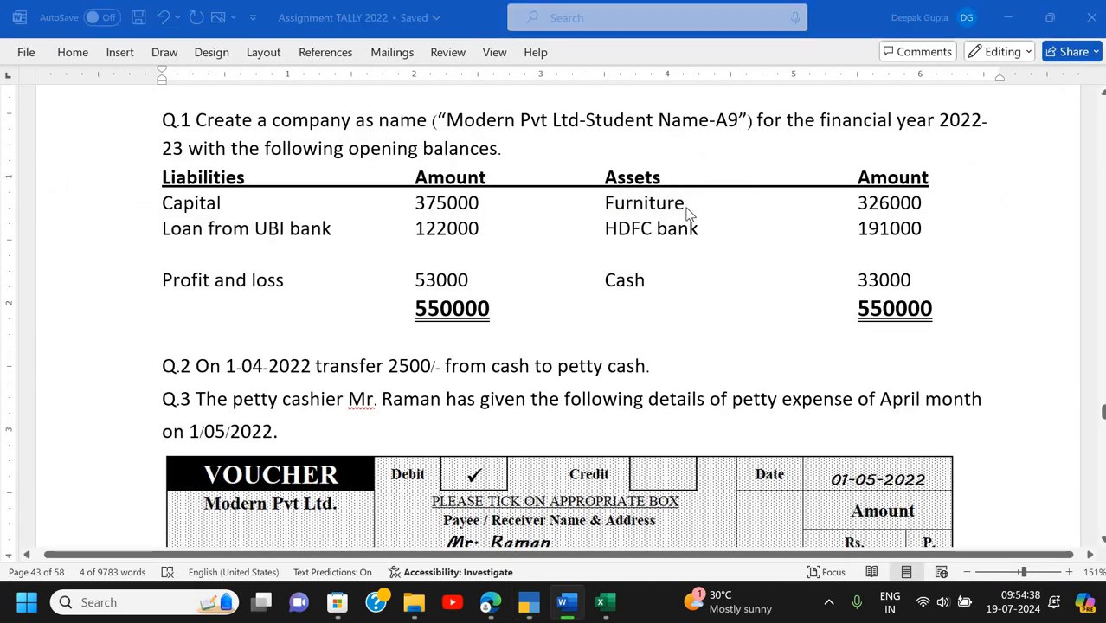
pyautogui.hotkey('ctrl', 'alt', 'v')
pyautogui.press('Return')
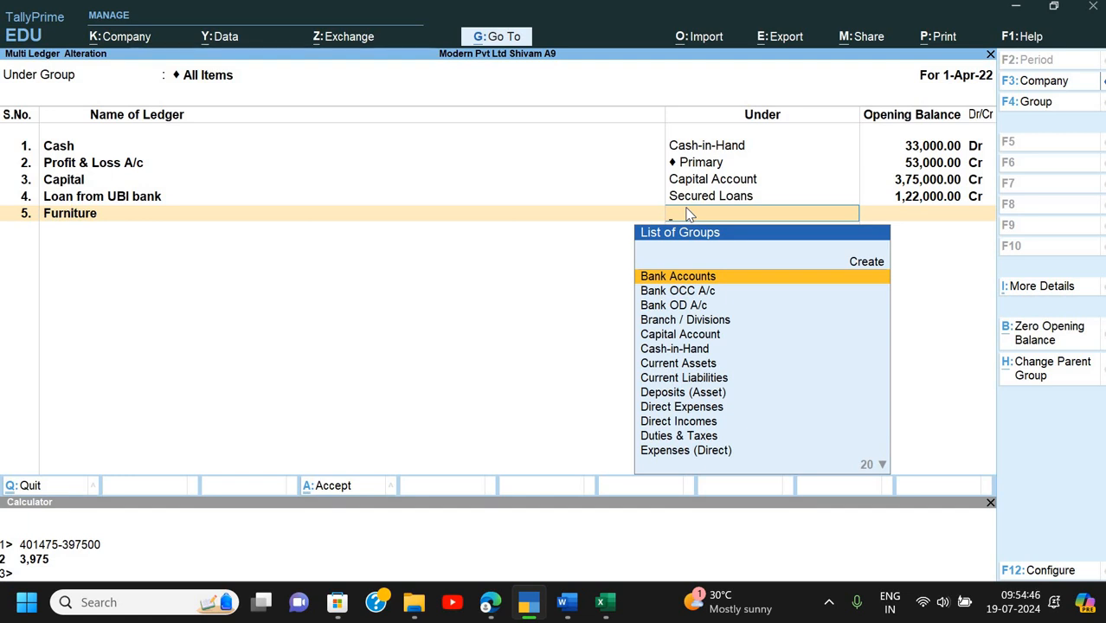
pyautogui.write('Fi')
pyautogui.press('Return')
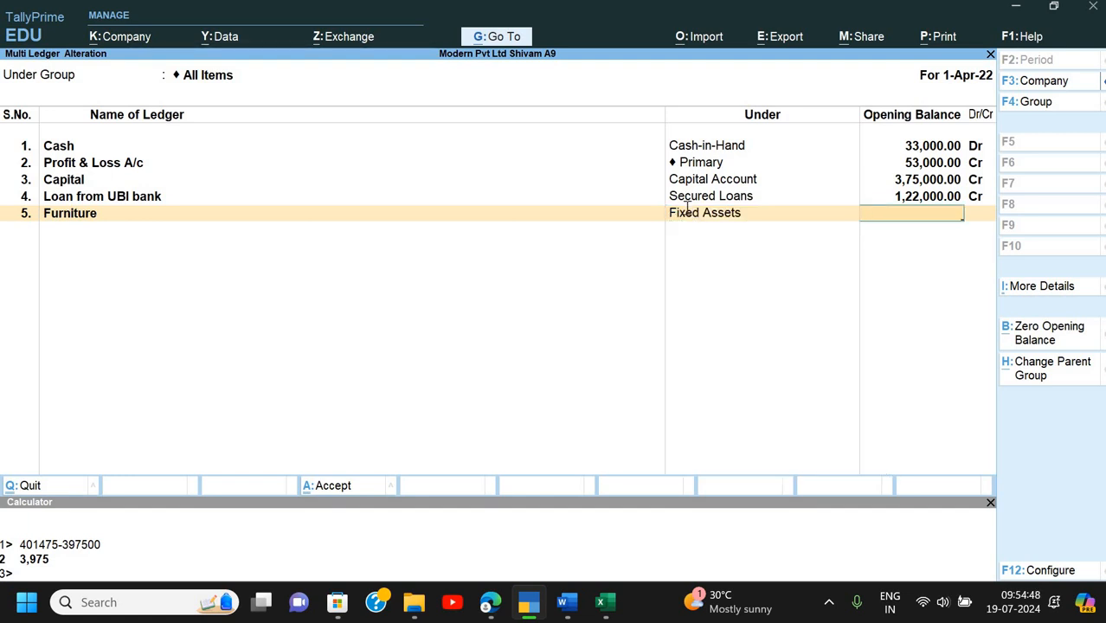
pyautogui.hotkey('alt', 'Tab')
pyautogui.write('326000')
pyautogui.press('Return')
# - Add an 'HDFC bank' ledger under Bank Accounts with a 1,91,000 Dr opening balance
pyautogui.hotkey('alt', 'Tab')
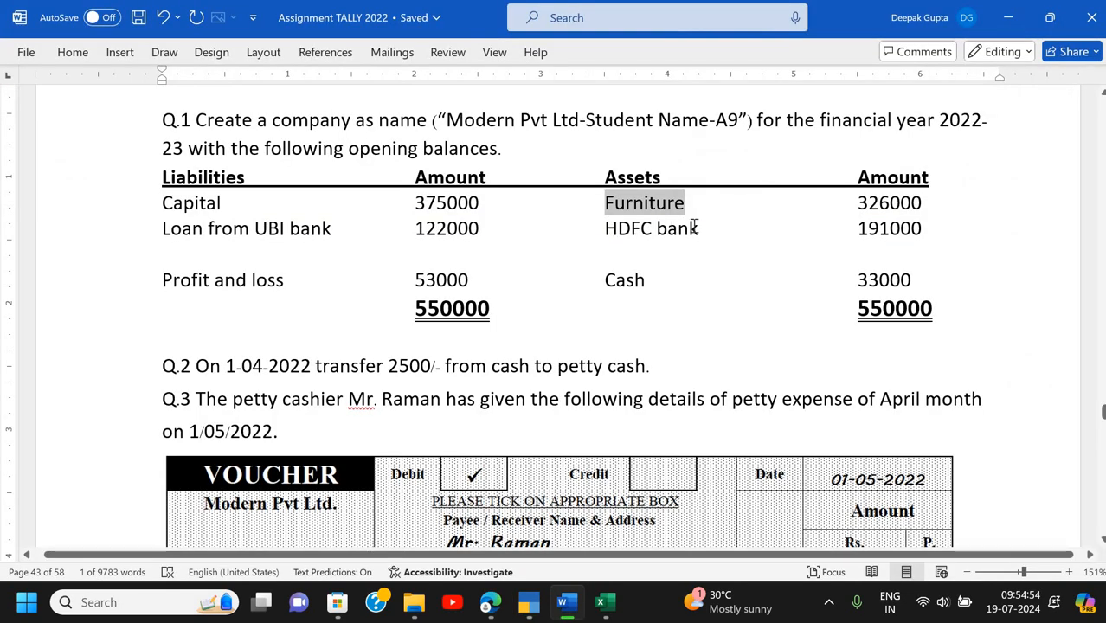
pyautogui.tripleClick(693, 228)
pyautogui.hotkey('ctrl', 'c')
pyautogui.hotkey('alt', 'Tab')
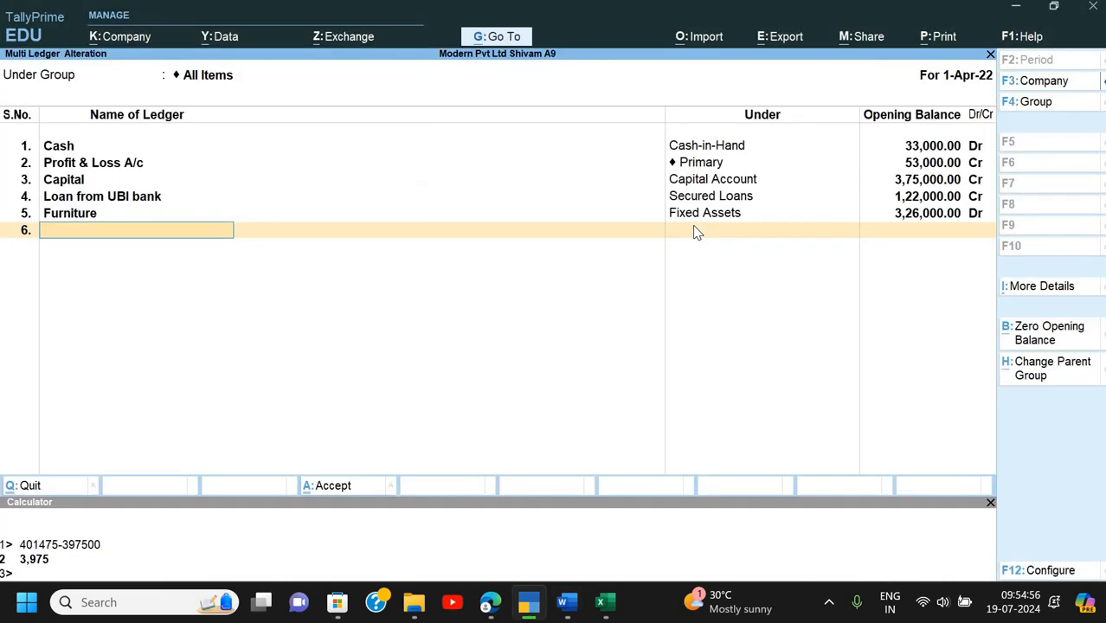
pyautogui.press('ctrl')
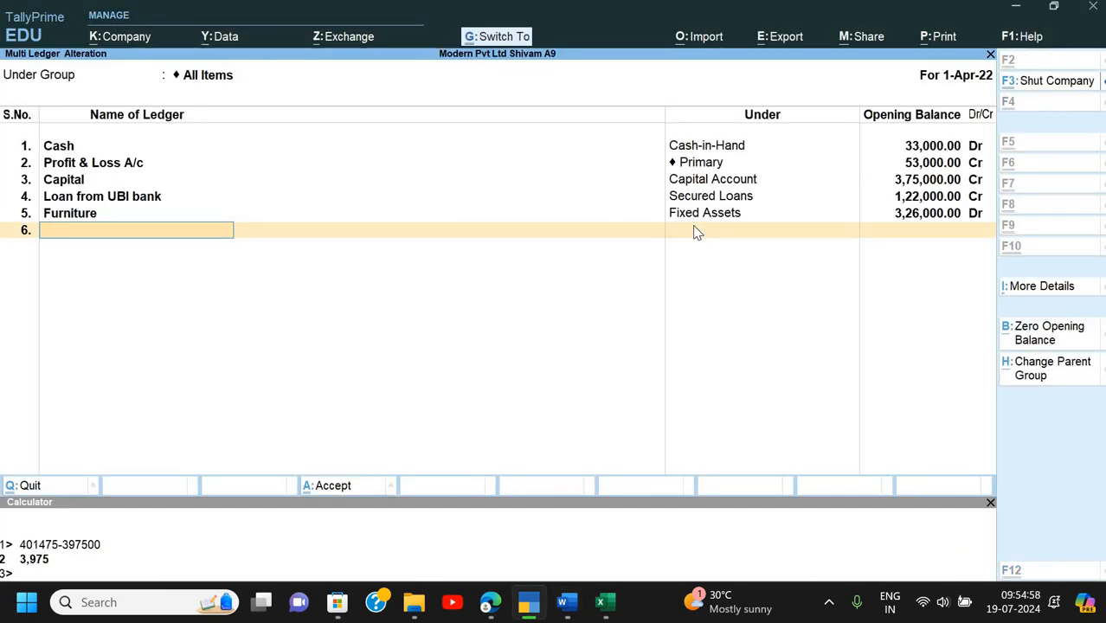
pyautogui.hotkey('ctrl', 'v')
pyautogui.press('Return')
pyautogui.press('Return')
pyautogui.hotkey('alt', 'Tab')
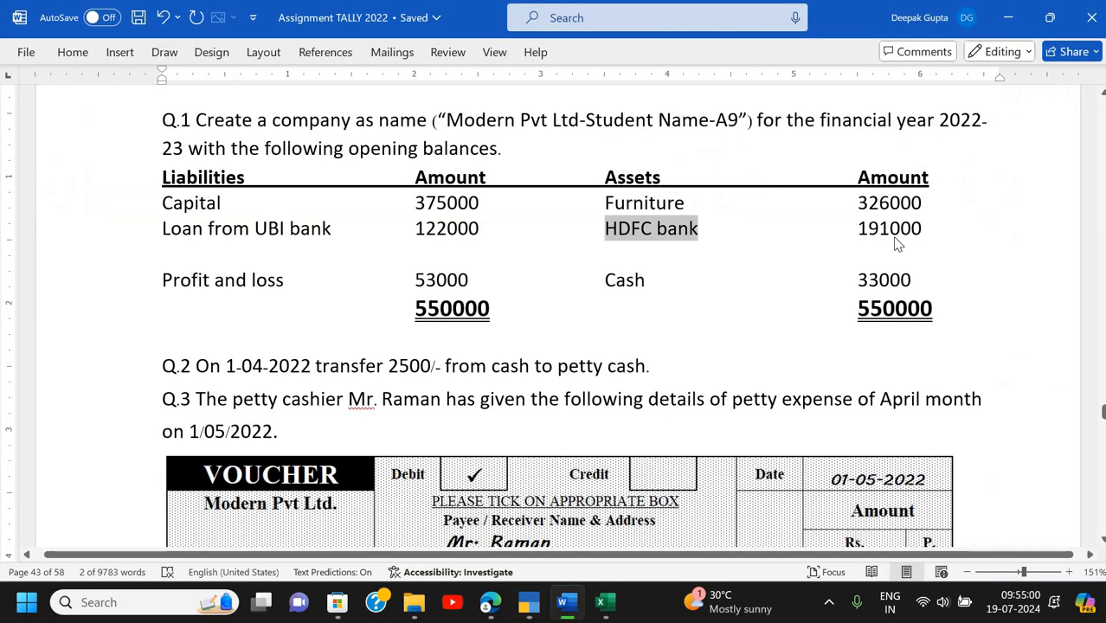
pyautogui.hotkey('alt', 'Tab')
pyautogui.write('191000')
pyautogui.press('Return')
# - Save the ledger changes and view the detailed Balance Sheet totalling 5,50,000
pyautogui.press('Return')
pyautogui.press('Return')
pyautogui.press('Return')
pyautogui.press('Escape')
pyautogui.press('Escape')
pyautogui.press('Down')
pyautogui.press('Down')
pyautogui.press('Down')
pyautogui.press('Down')
pyautogui.press('Return')
pyautogui.hotkey('alt', 'F5')
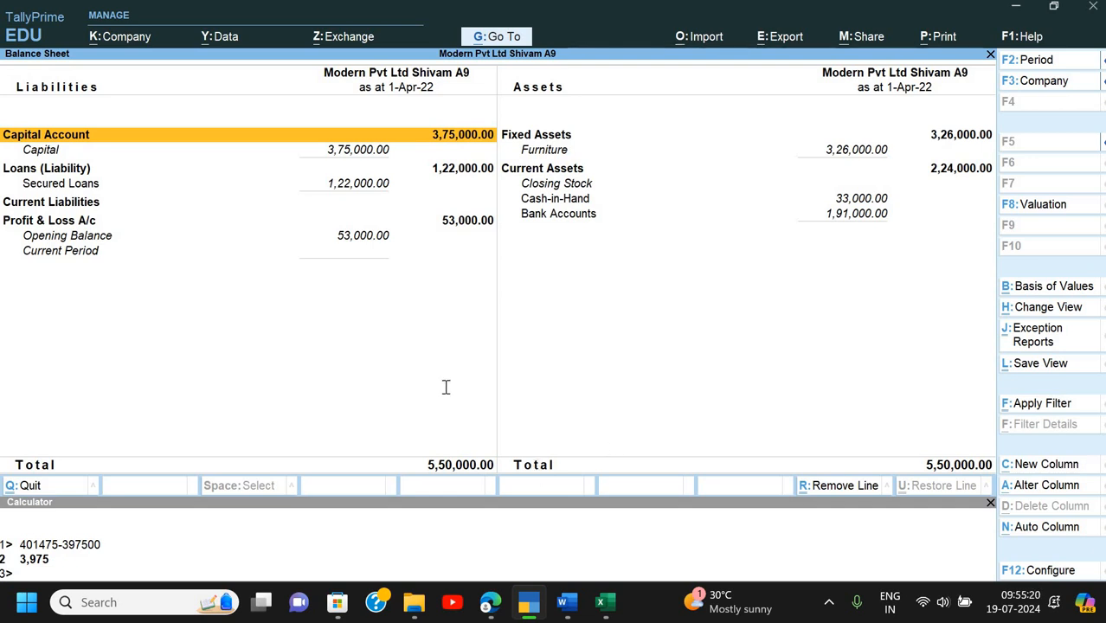
# - Bring up Q.2's 2500 cash-to-petty-cash transfer and Q.3's 2,175 petty expense voucher in Word
pyautogui.hotkey('alt', 'Tab')
pyautogui.scroll(-5, 446, 390)
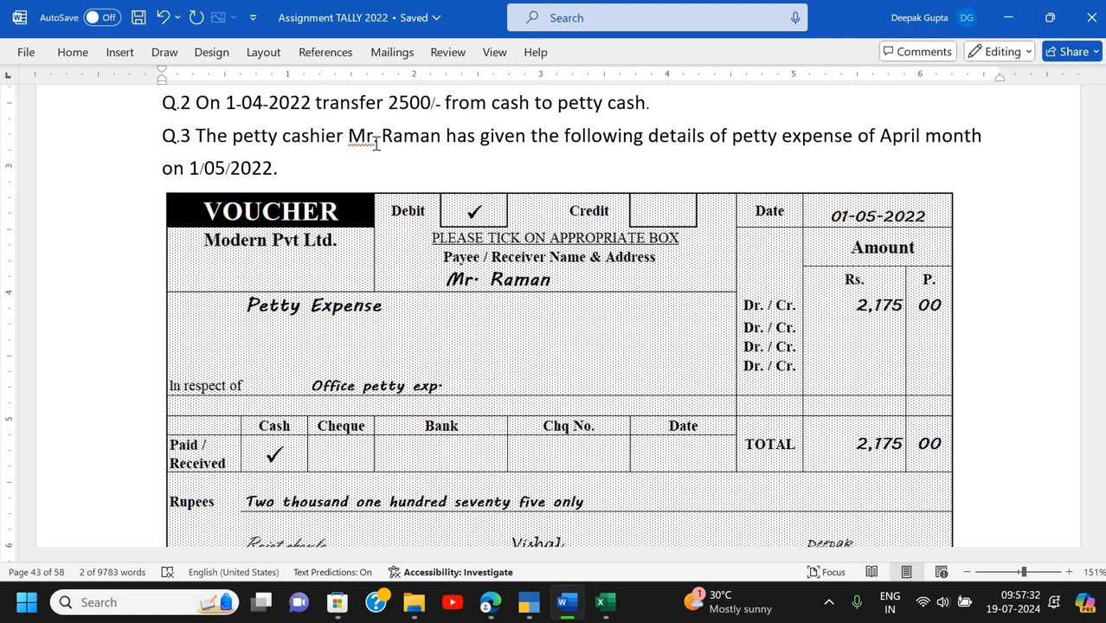
# - Read the Q.2 petty cash transfer question in Word, then close TallyPrime's Balance Sheet back to the Gateway
pyautogui.doubleClick(370, 139)
pyautogui.click(419, 147)
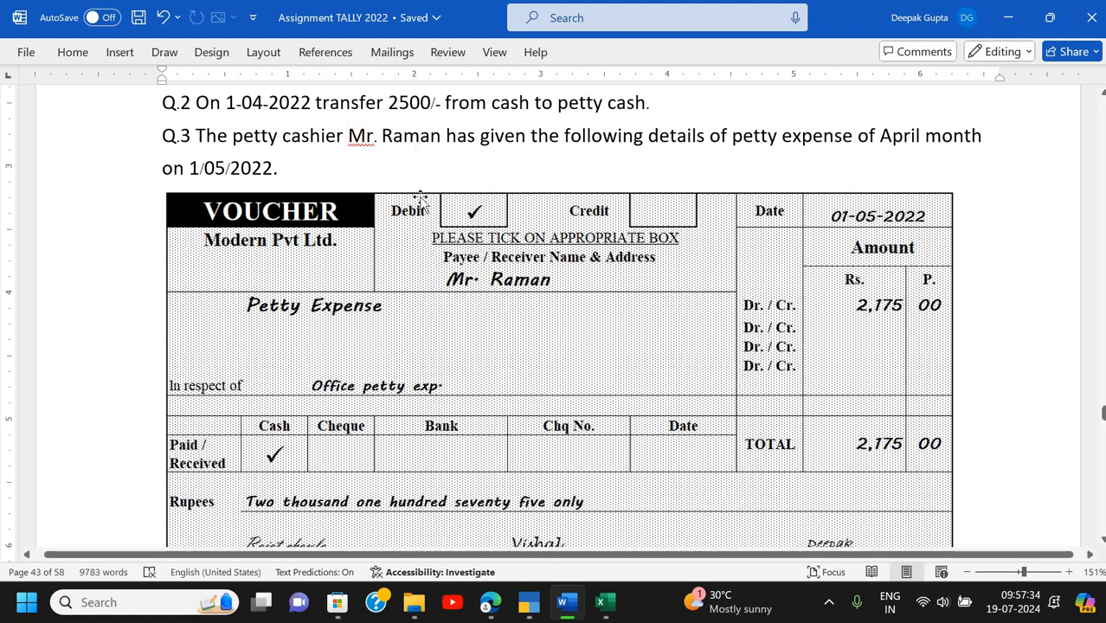
pyautogui.scroll(-1, 420, 201)
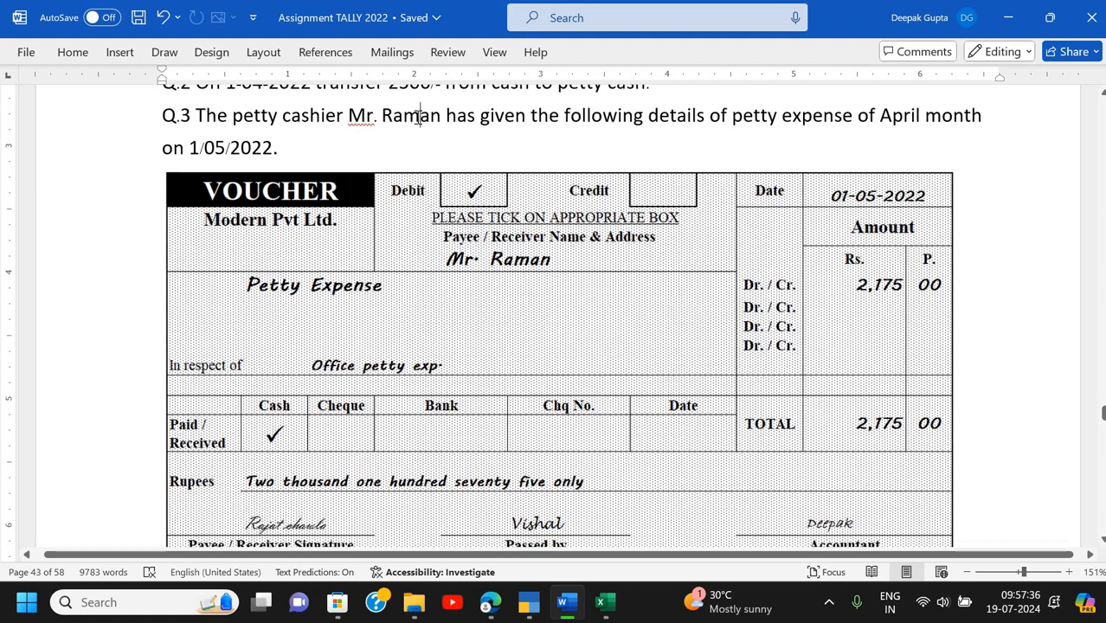
pyautogui.scroll(1, 473, 109)
pyautogui.hotkey('alt', 'Tab')
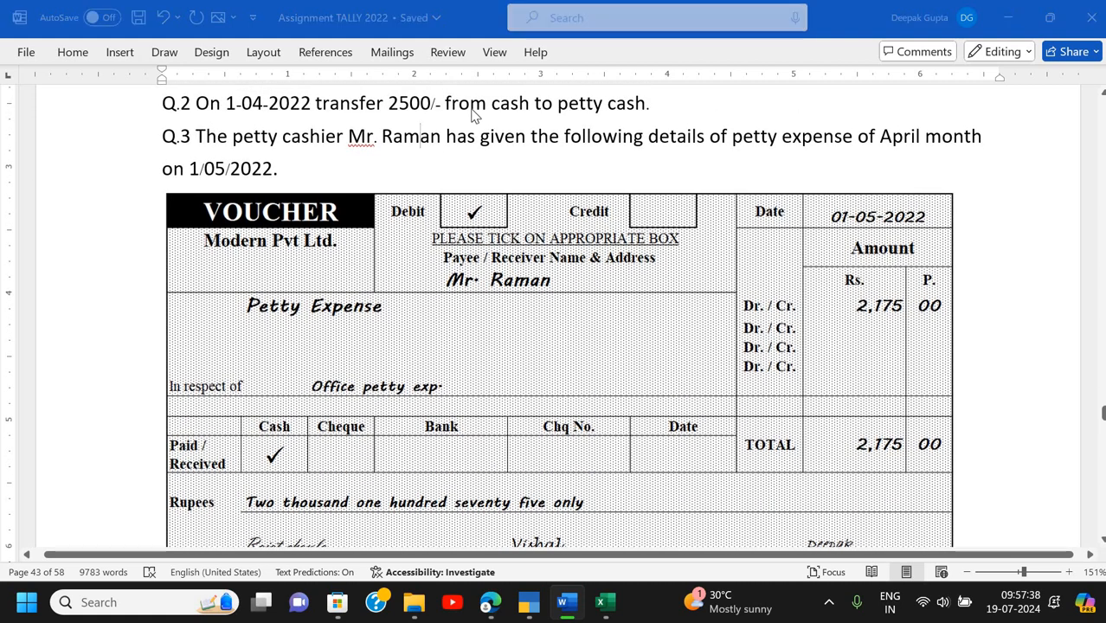
pyautogui.press('Escape')
pyautogui.press('Escape')
pyautogui.press('Escape')
# - Start a Contra voucher and credit the Cash ledger with 2,500
pyautogui.press('Down')
pyautogui.press('Down')
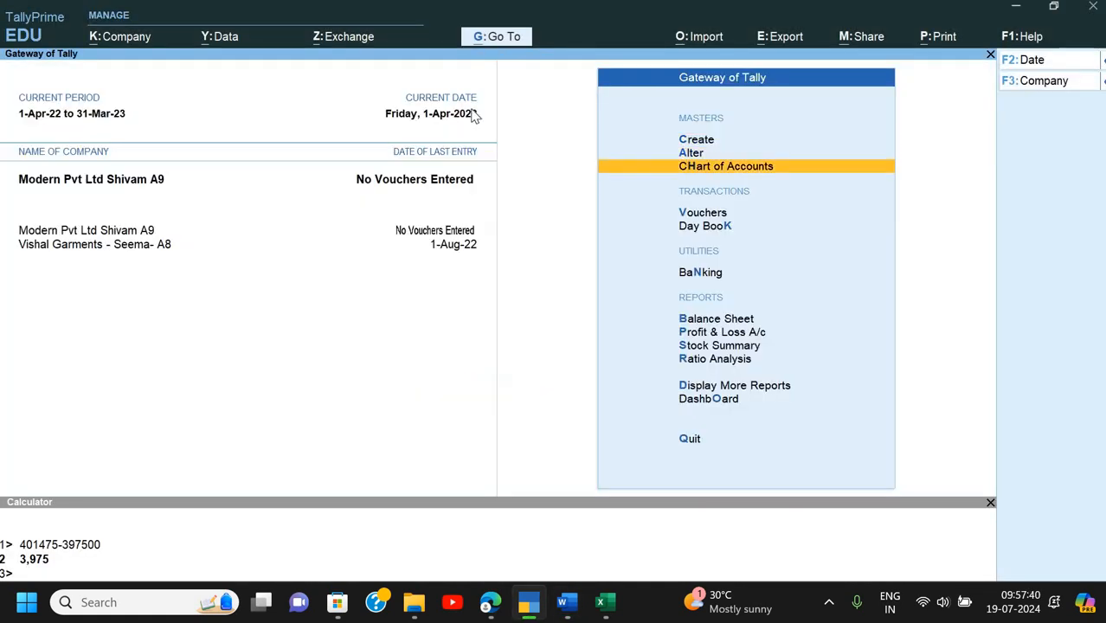
pyautogui.press('Down')
pyautogui.press('Return')
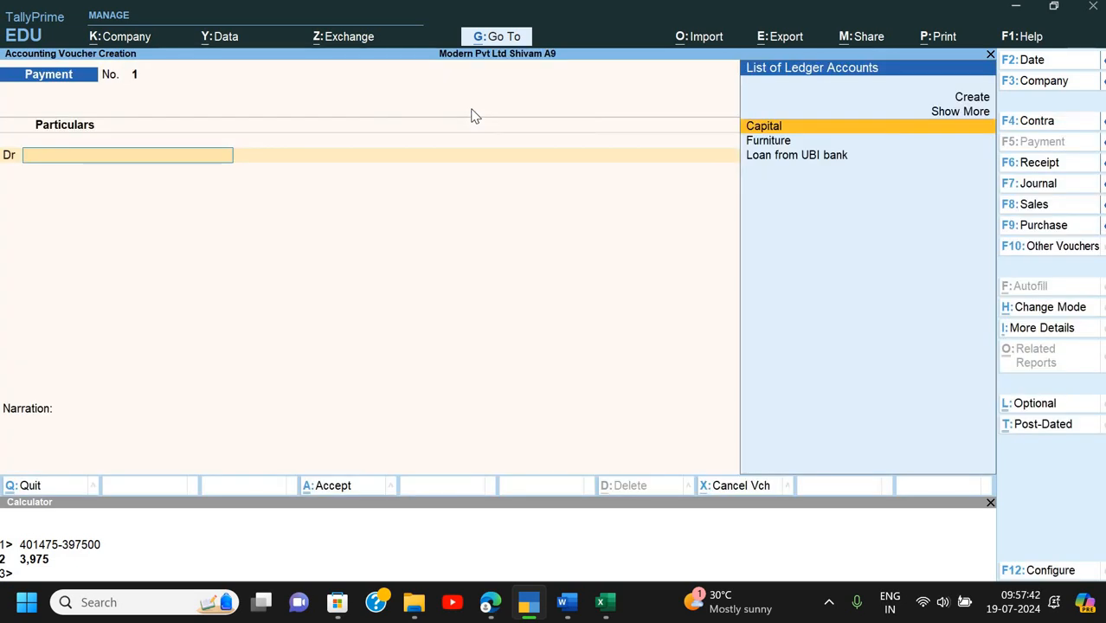
pyautogui.press('F4')
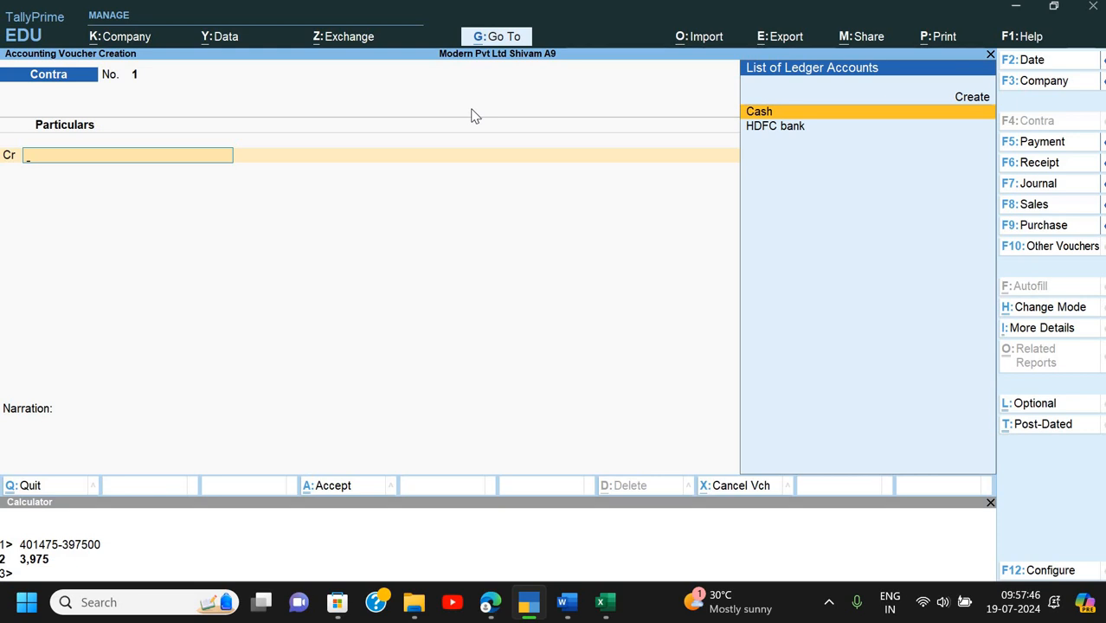
pyautogui.press('Down')
pyautogui.press('Up')
pyautogui.press('Return')
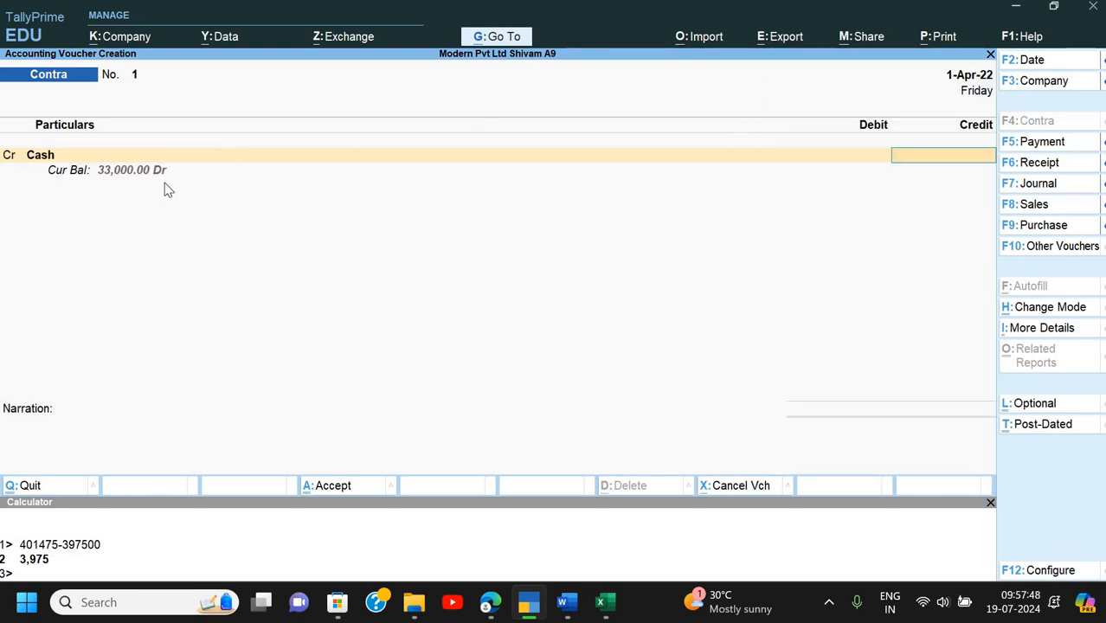
pyautogui.write('2500')
pyautogui.press('Return')
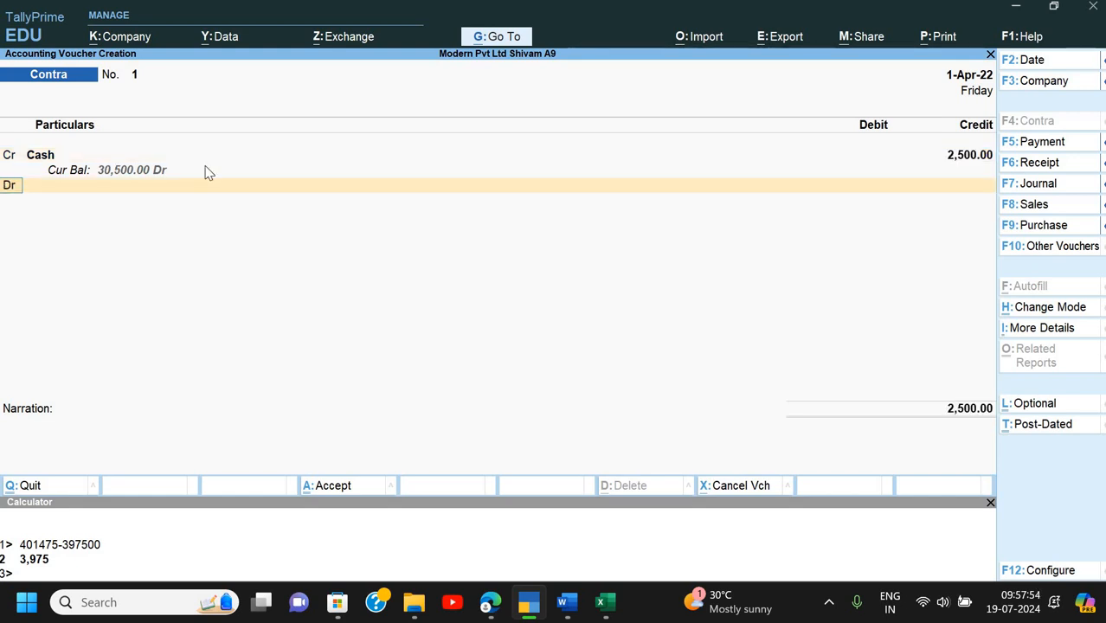
# - Create a new Petty Cash ledger under Cash-in-Hand as the debit account
pyautogui.press('Return')
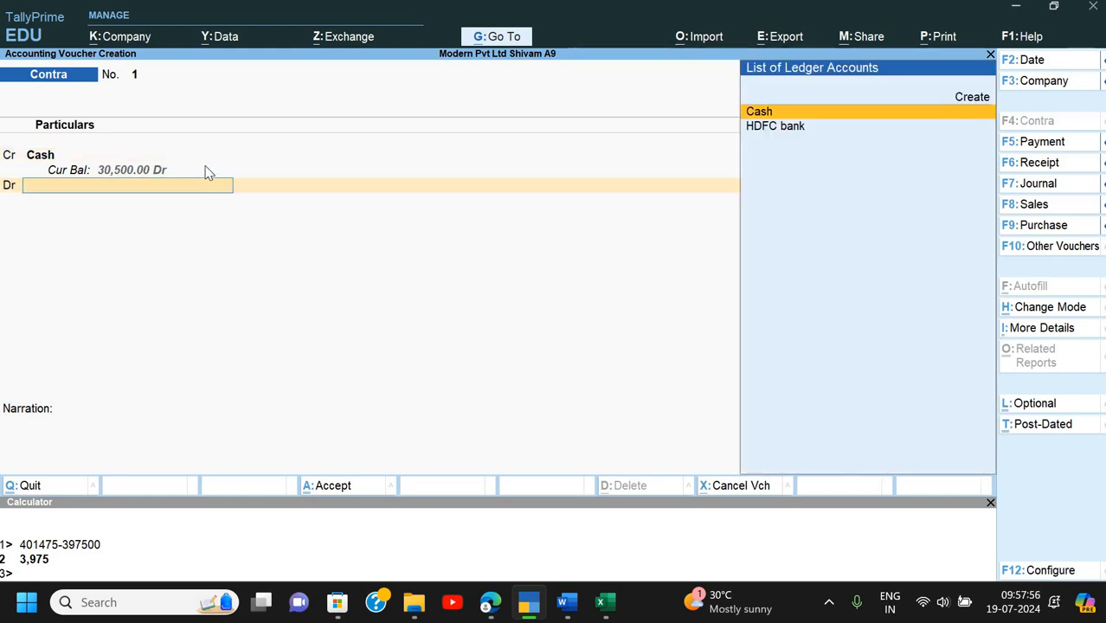
pyautogui.press('Up')
pyautogui.press('Return')
pyautogui.write('Petty Cash')
pyautogui.press('Return')
pyautogui.write('Ca')
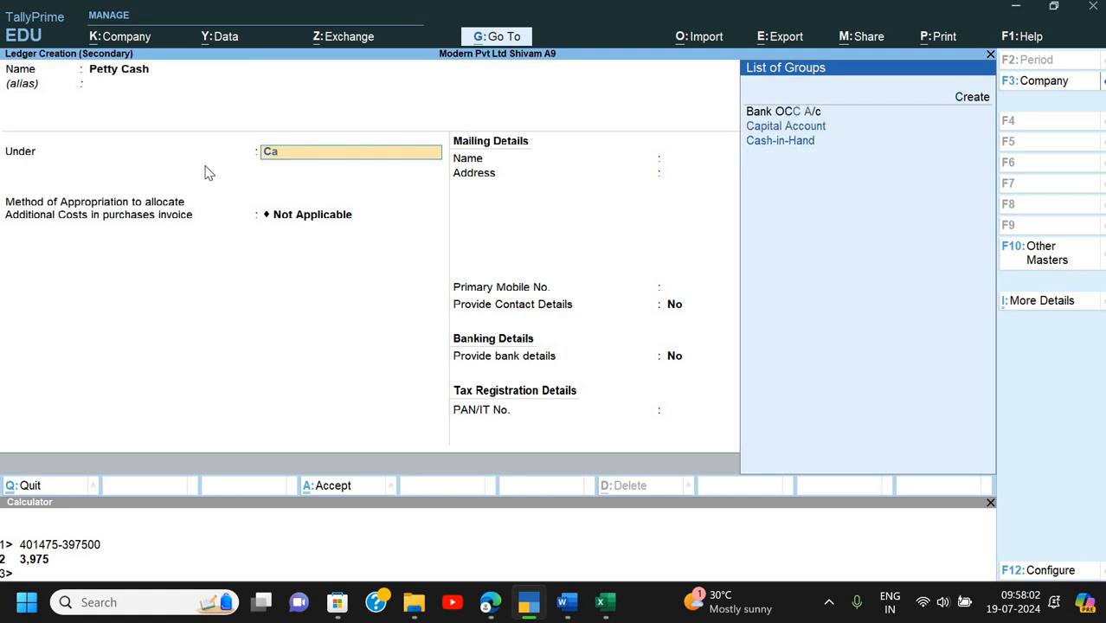
pyautogui.write('sh')
pyautogui.press('Return')
pyautogui.hotkey('ctrl', 'a')
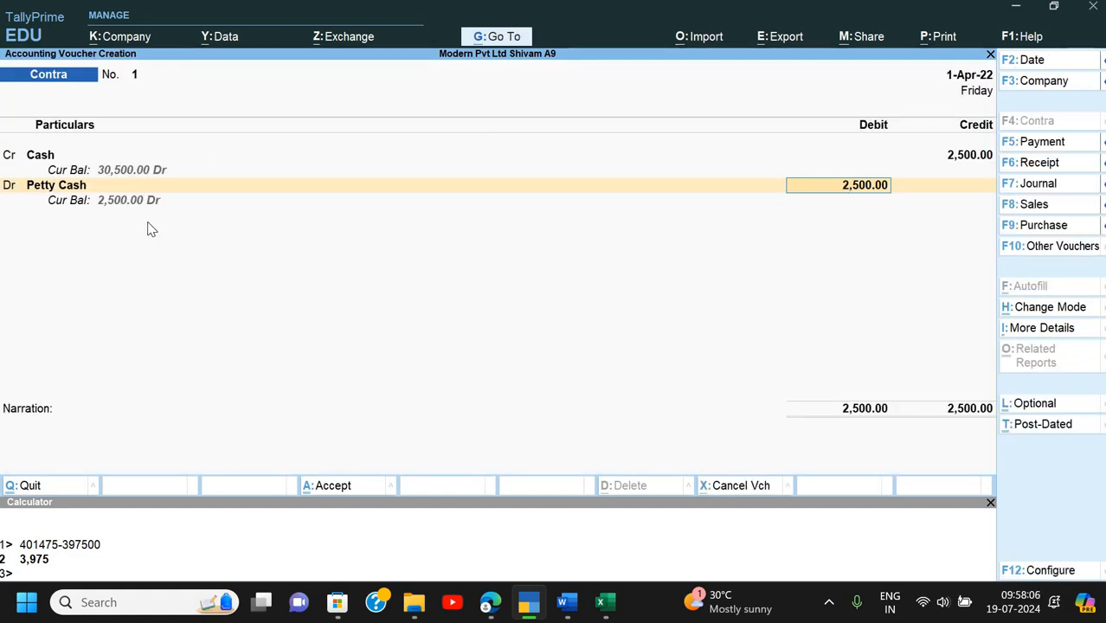
# - Enter the narration 'Being cash transferred' and save the contra voucher
pyautogui.press('Return')
pyautogui.write('Being')
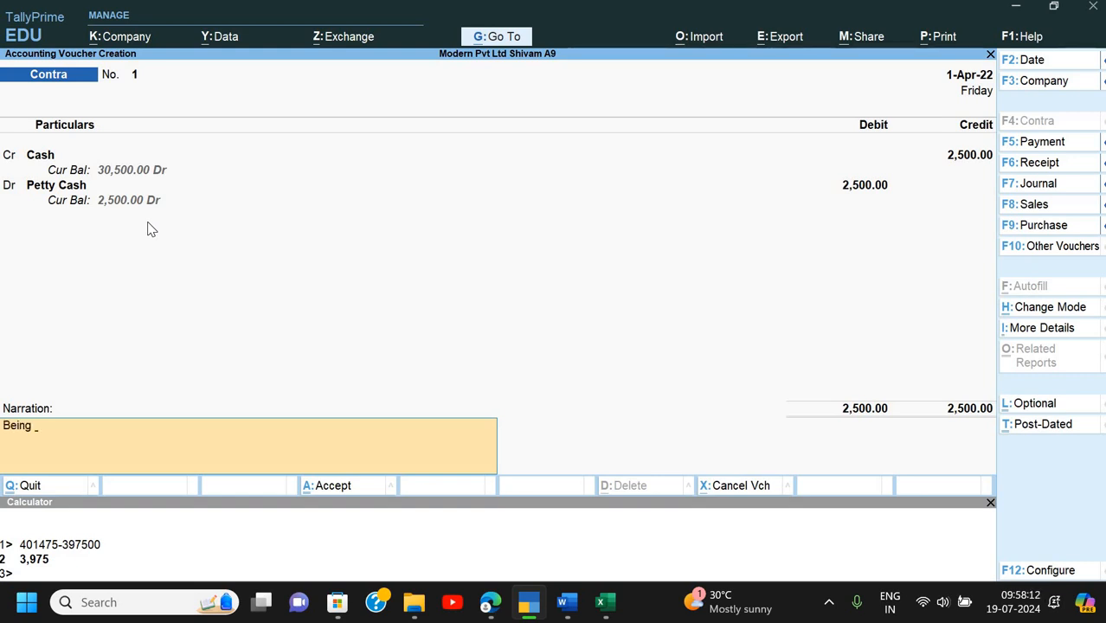
pyautogui.write('cash transferred')
pyautogui.press('BackSpace')
pyautogui.press('BackSpace')
pyautogui.press('BackSpace')
pyautogui.write('red')
pyautogui.press('Return')
pyautogui.press('y')
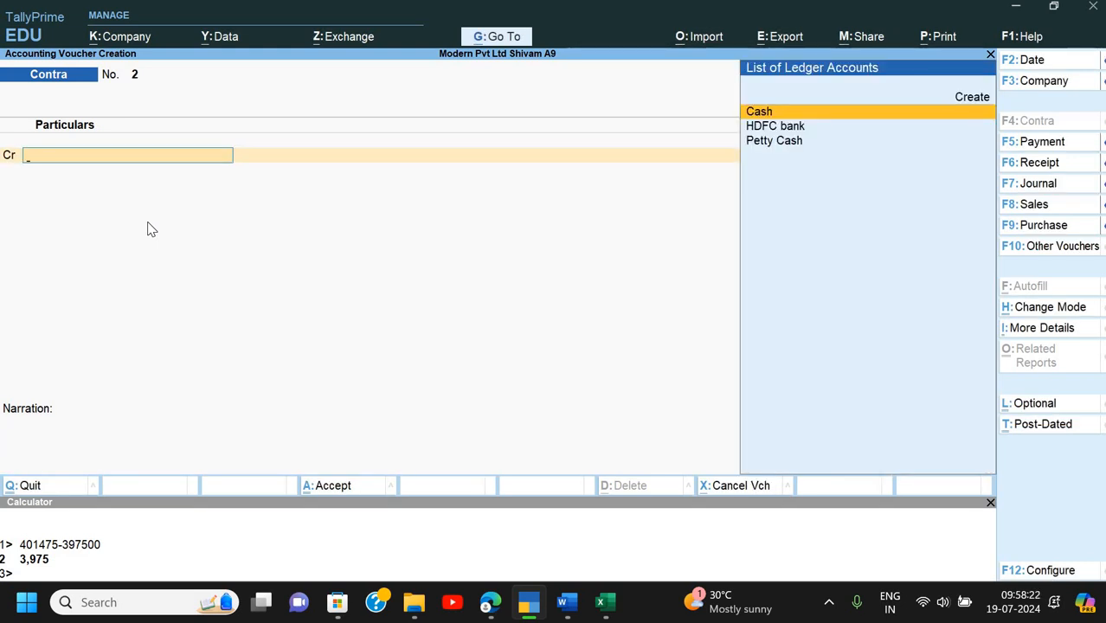
pyautogui.hotkey('alt', 'Tab')
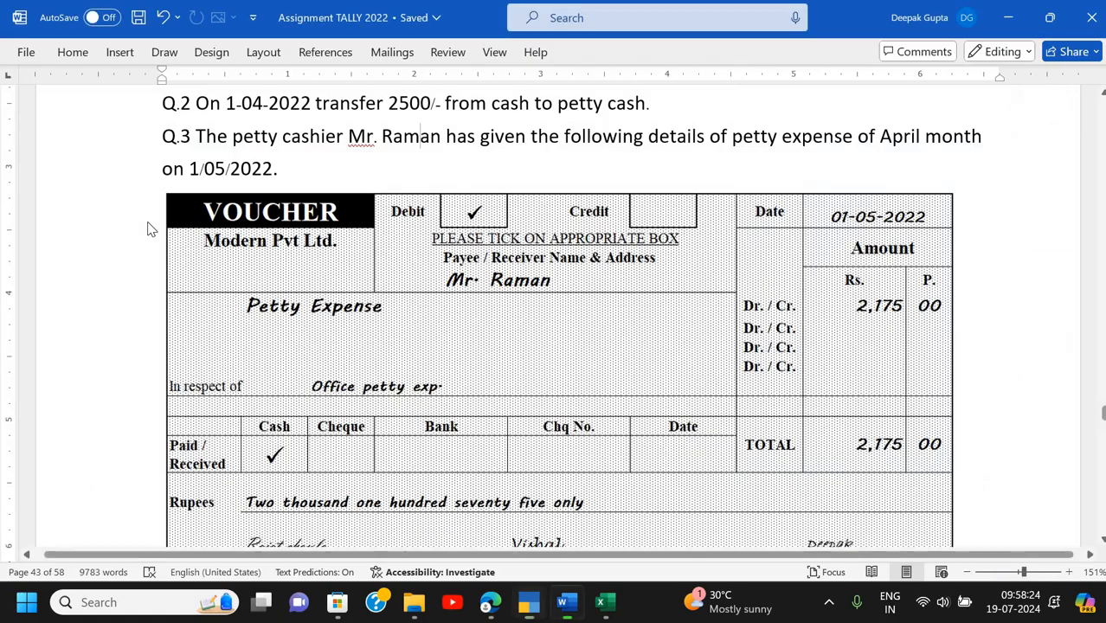
# - Close the empty second contra voucher and open the Balance Sheet
pyautogui.hotkey('alt', 'Tab')
pyautogui.press('Escape')
pyautogui.press('Escape')
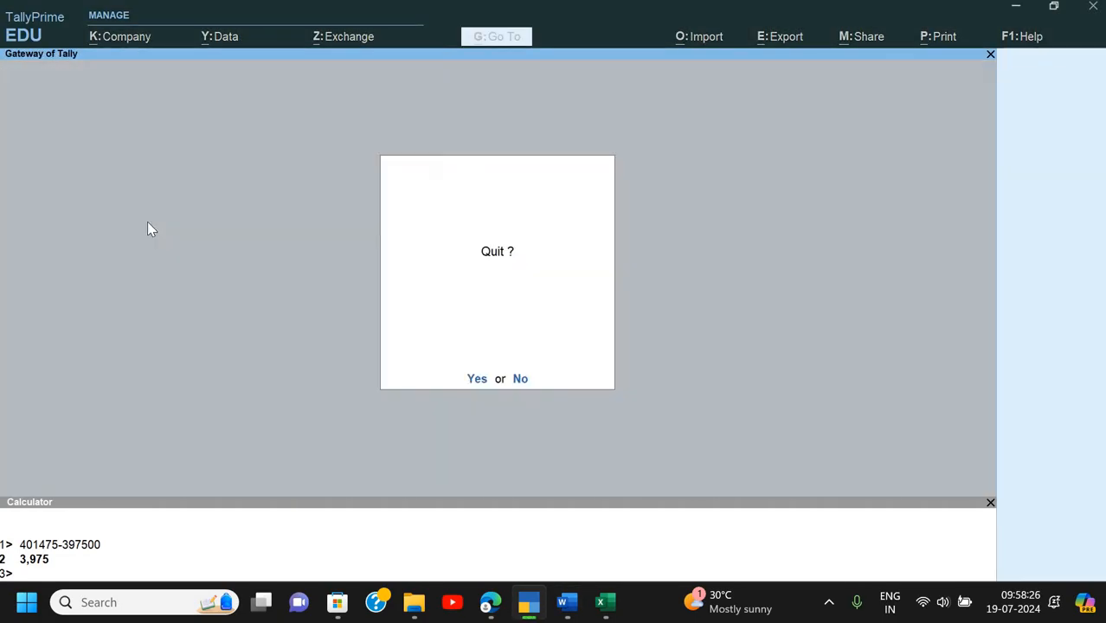
pyautogui.press('n')
pyautogui.press('Down')
pyautogui.press('Down')
pyautogui.press('Down')
pyautogui.press('Down')
pyautogui.press('b')
# - Check that Cash-in-Hand shows Cash 30,500 and Petty Cash 2,500, then return to the Gateway
pyautogui.press('Right')
pyautogui.press('Down')
pyautogui.press('Down')
pyautogui.press('Down')
pyautogui.press('Down')
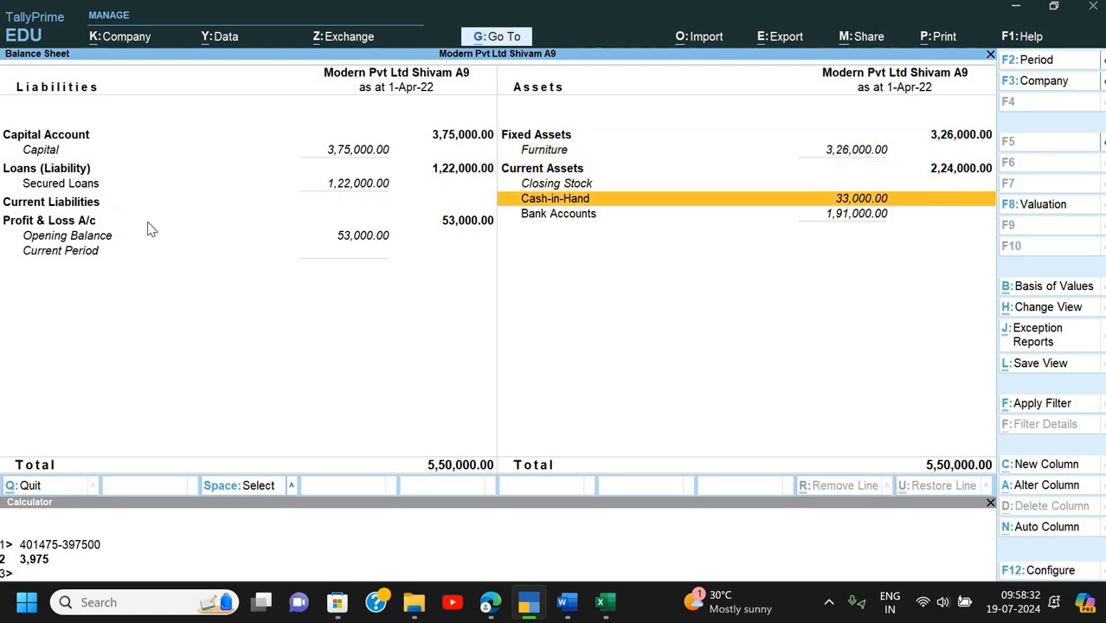
pyautogui.press('Return')
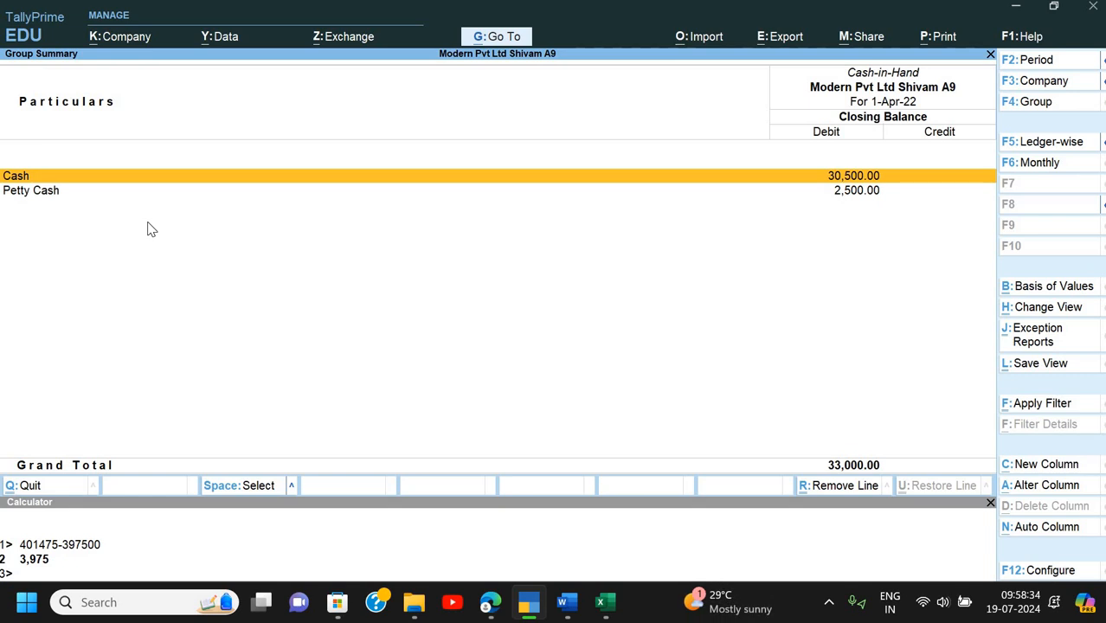
pyautogui.press('Down')
pyautogui.press('Up')
pyautogui.press('Down')
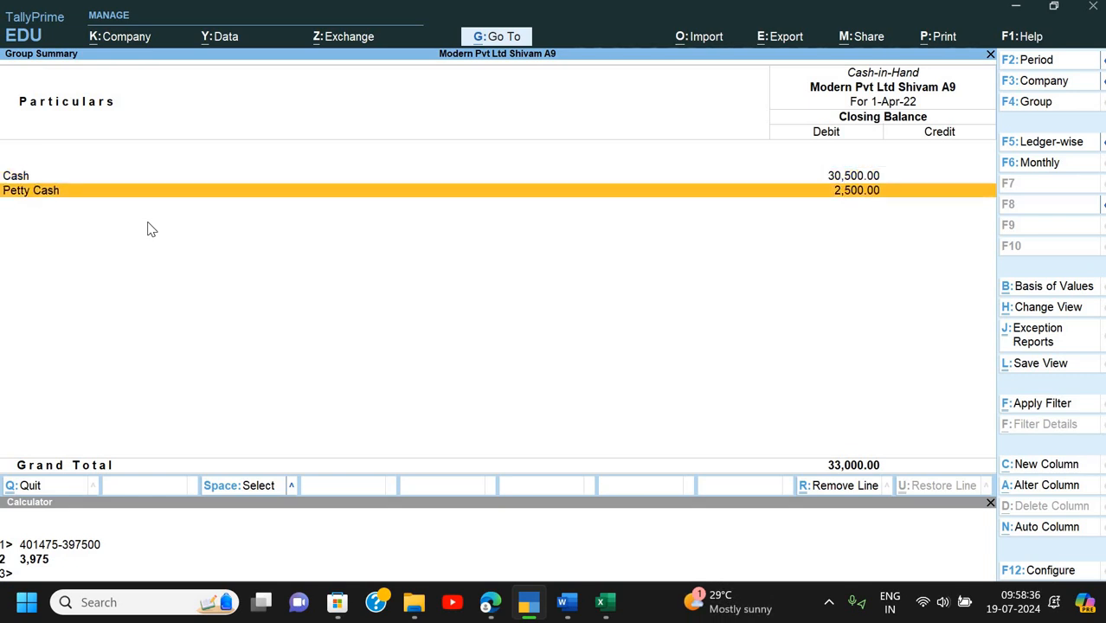
pyautogui.press('Escape')
pyautogui.press('Escape')
pyautogui.press('Home')
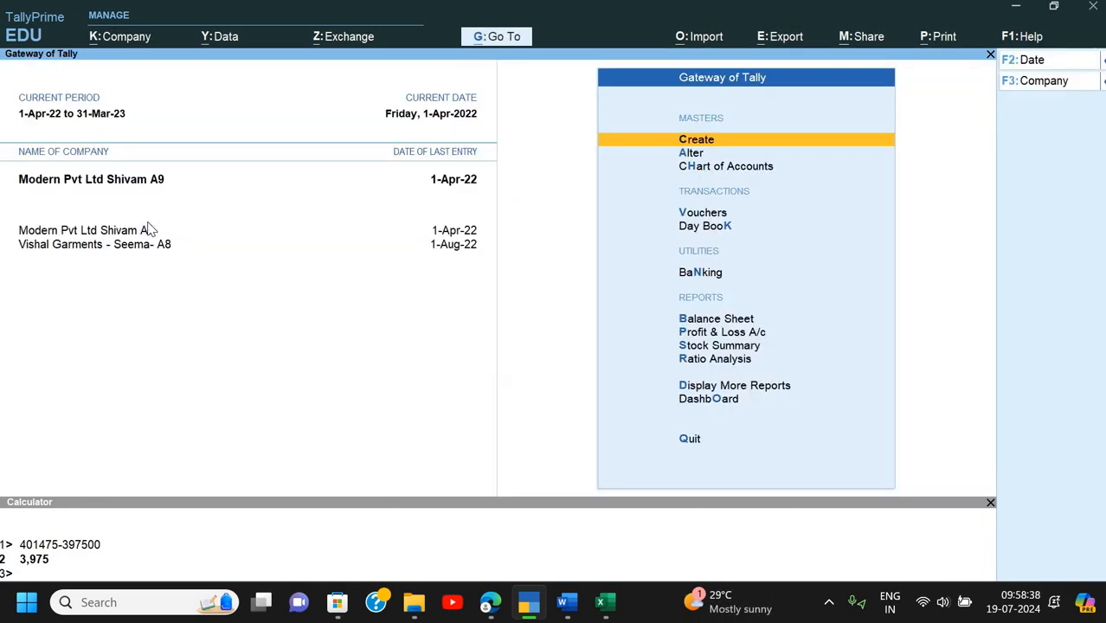
pyautogui.hotkey('alt', 'Tab')
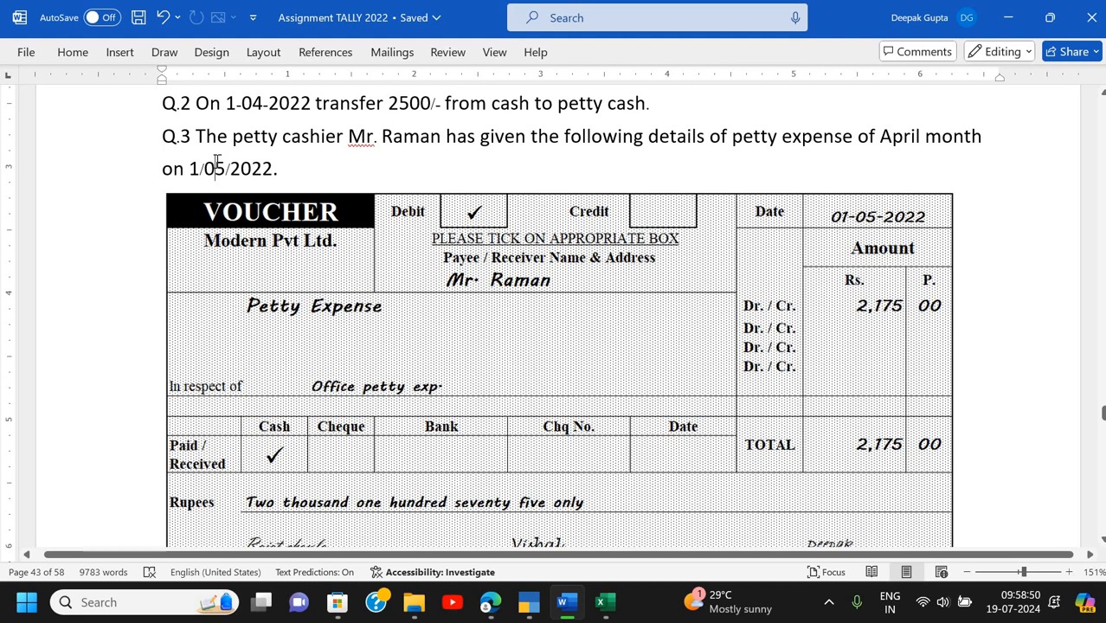
pyautogui.click(215, 167)
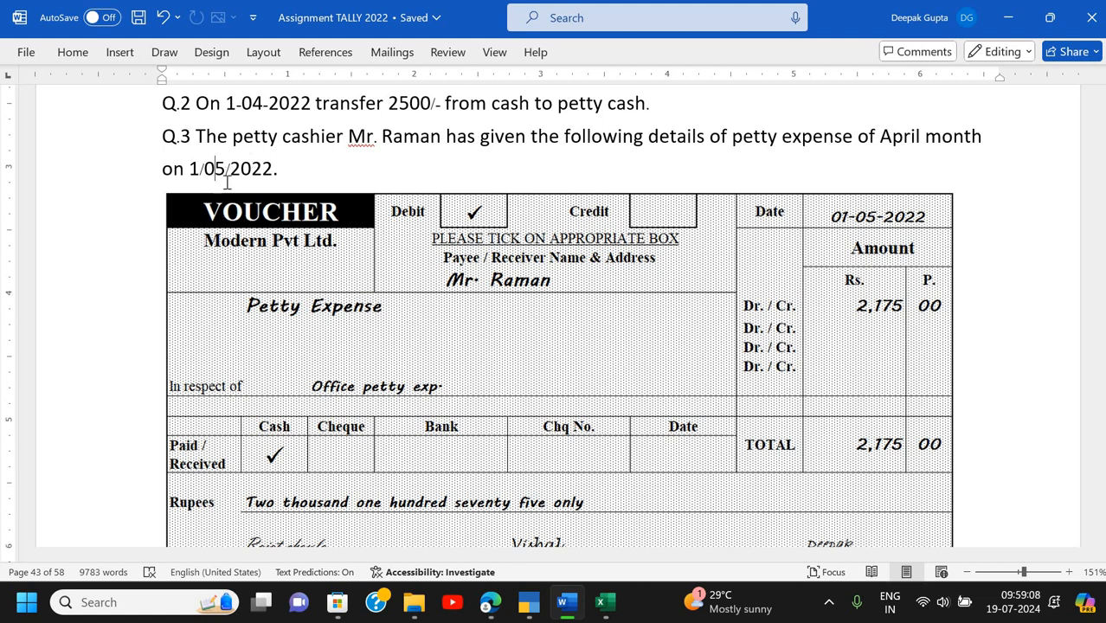
pyautogui.scroll(-1, 257, 182)
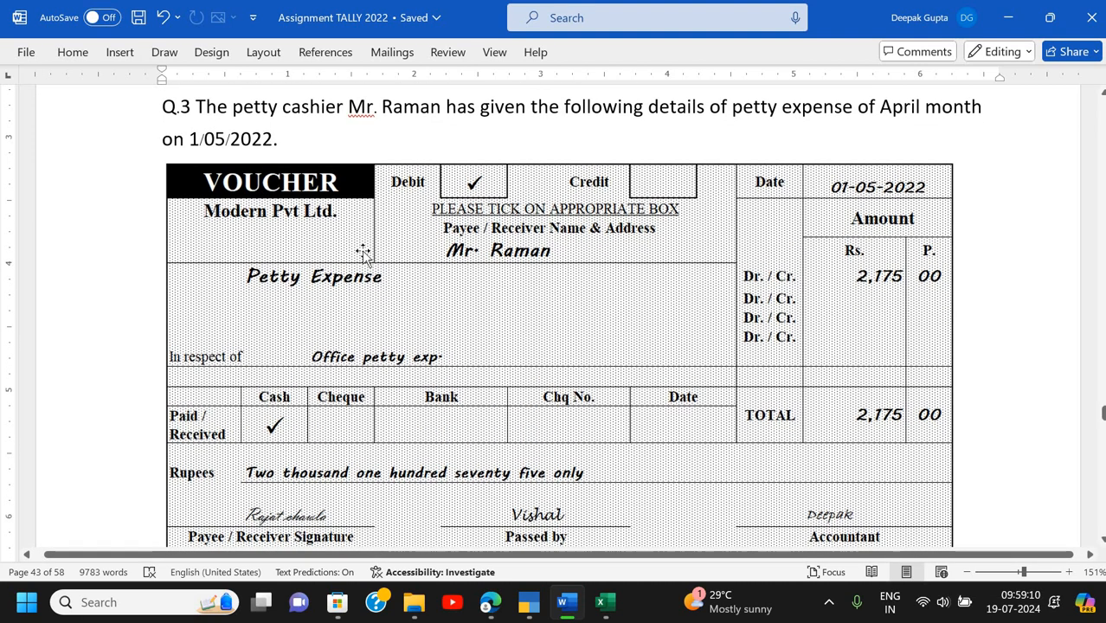
pyautogui.scroll(-1, 567, 307)
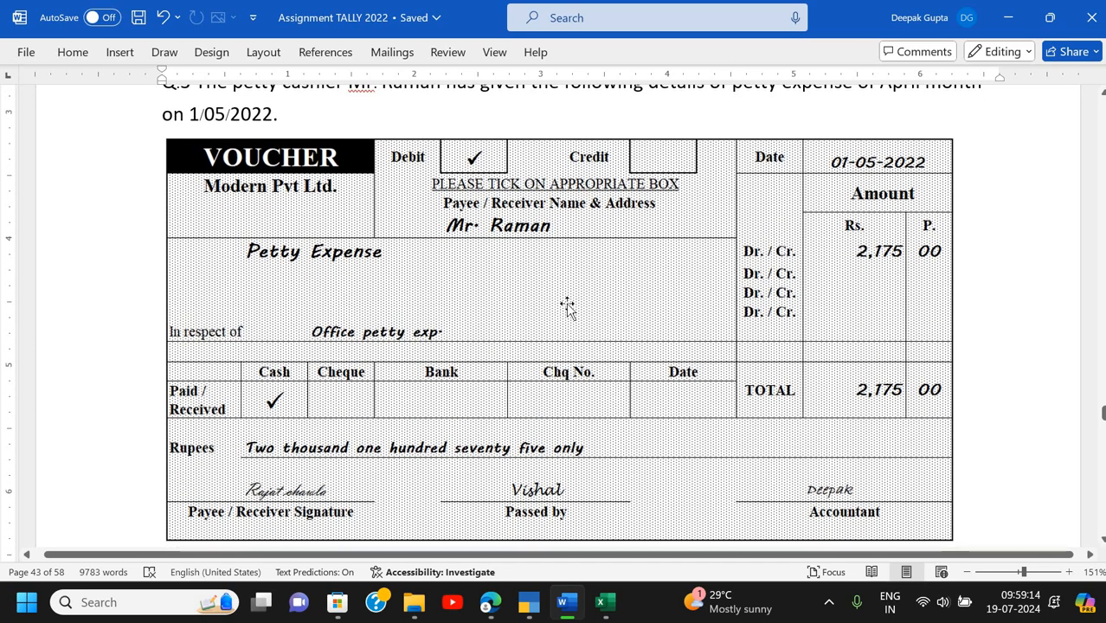
pyautogui.scroll(2, 567, 308)
pyautogui.scroll(-5, 567, 307)
pyautogui.scroll(-5, 567, 308)
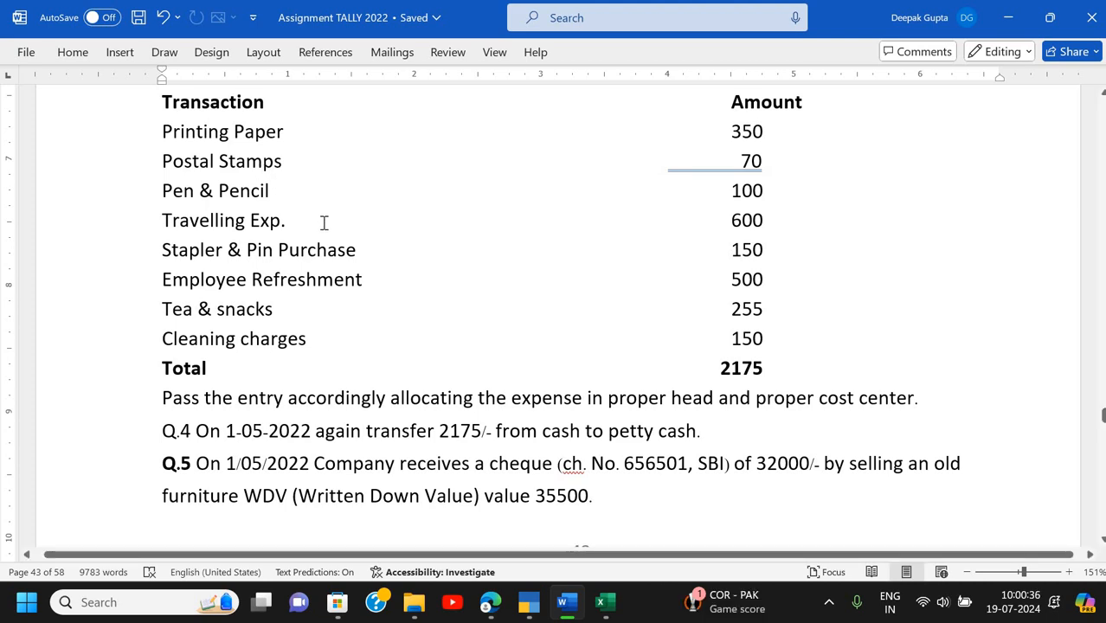
pyautogui.scroll(8, 323, 222)
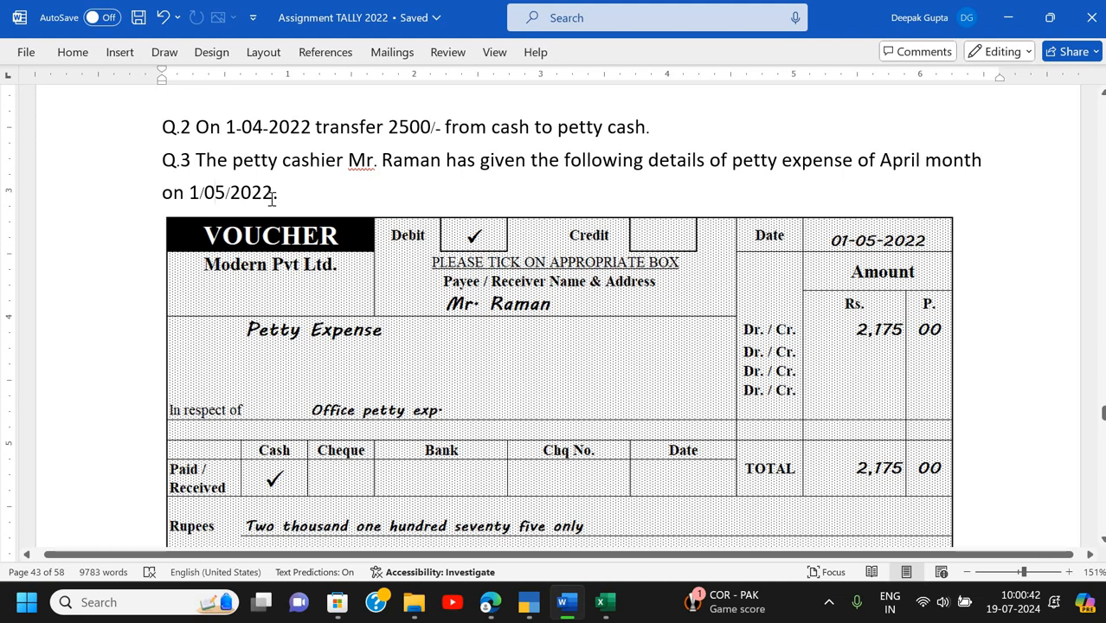
pyautogui.scroll(-3, 268, 204)
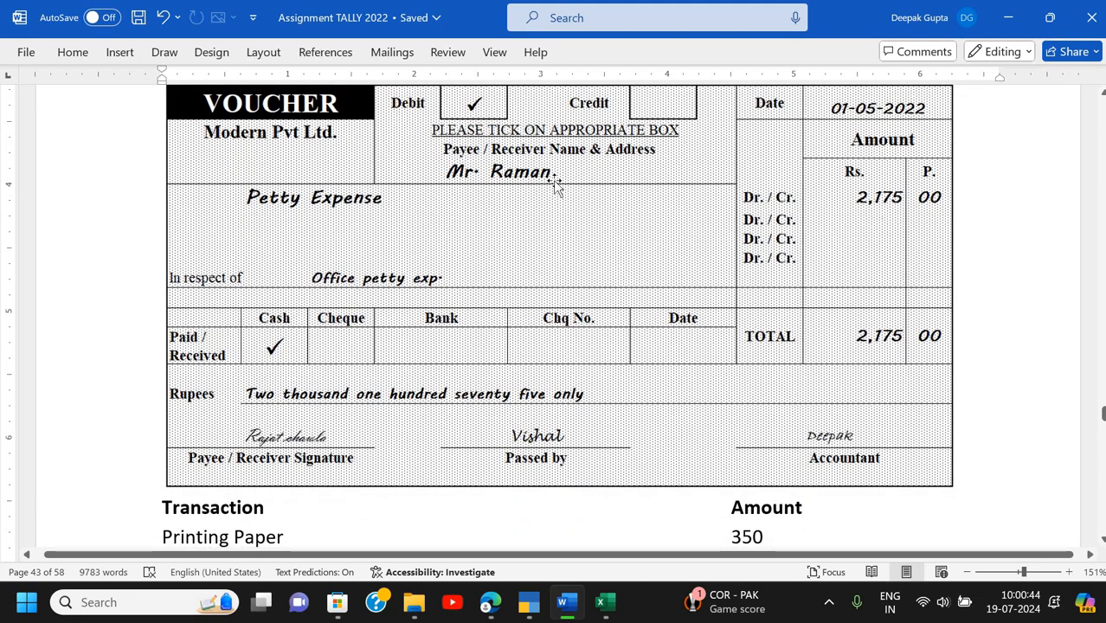
pyautogui.scroll(-2, 377, 290)
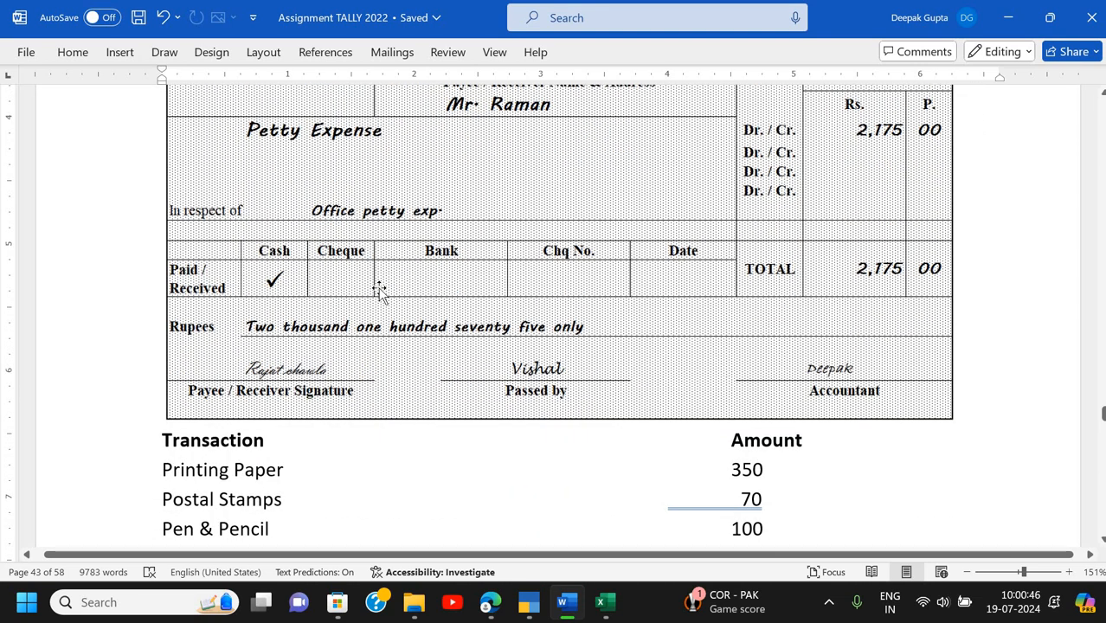
pyautogui.scroll(-5, 379, 290)
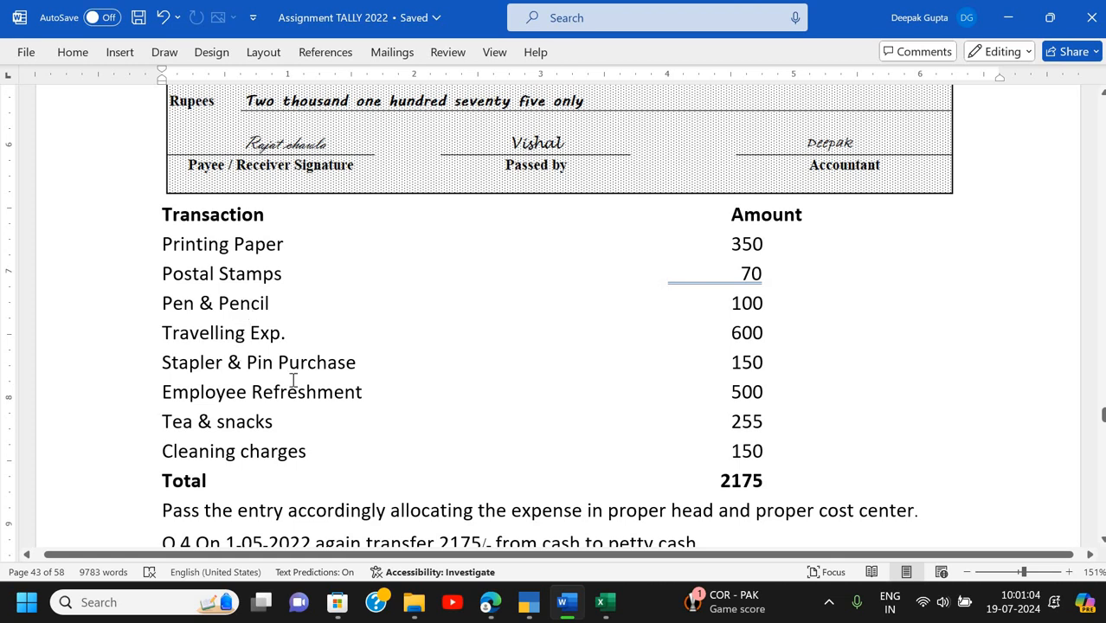
# - Turn on Enable Cost Centres (Yes) in the F11 company features for Modern Pvt Ltd A9
pyautogui.hotkey('alt', 'Tab')
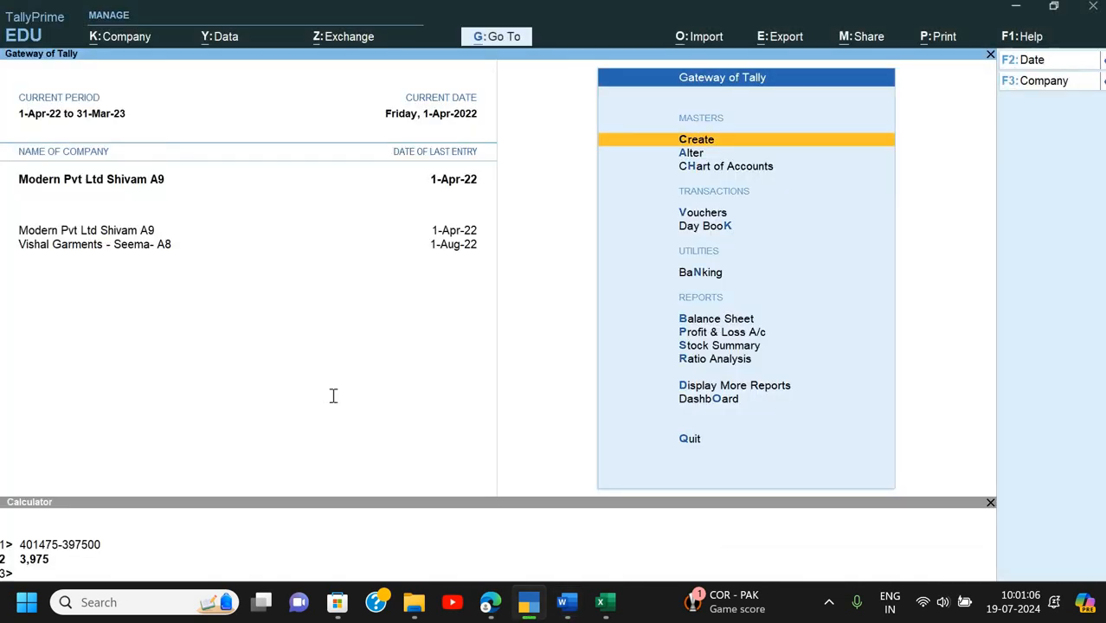
pyautogui.hotkey('alt', 'Tab')
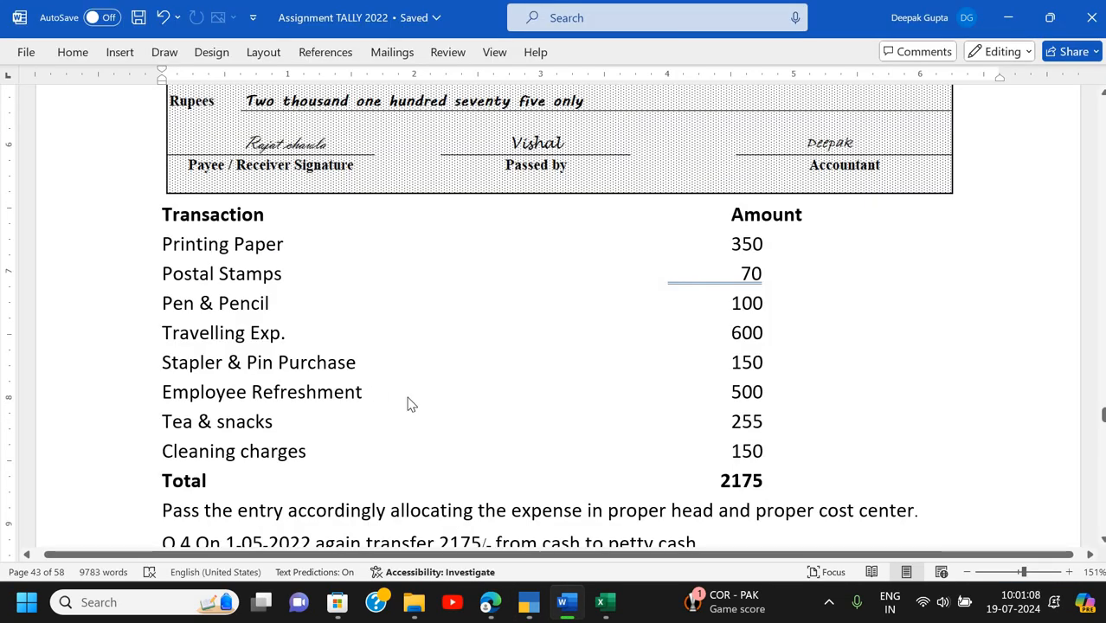
pyautogui.hotkey('alt', 'Tab')
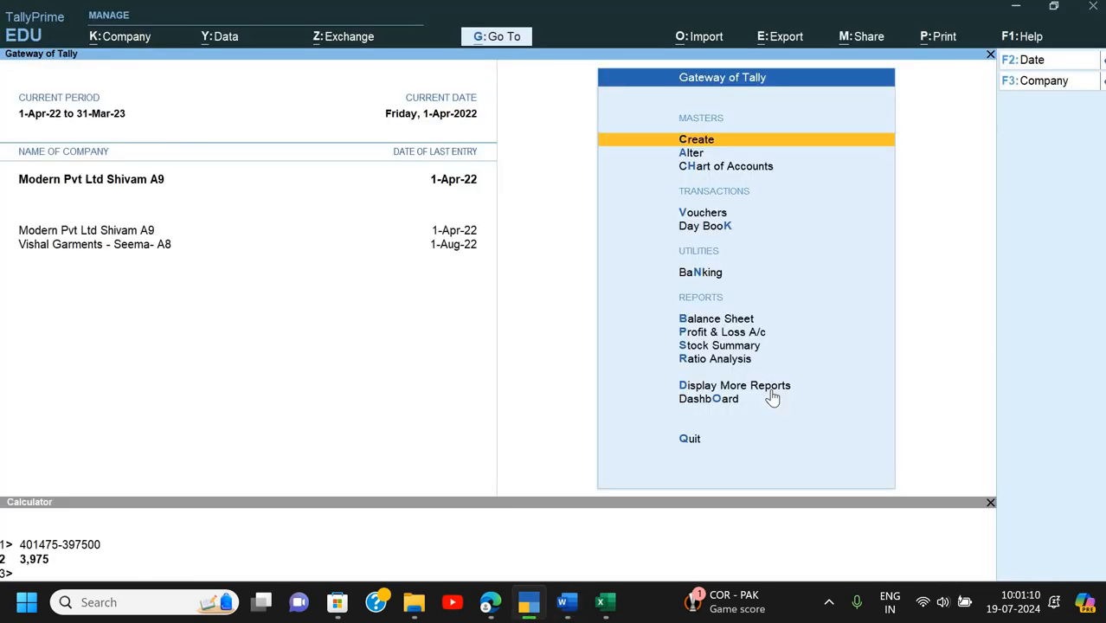
pyautogui.press('F11')
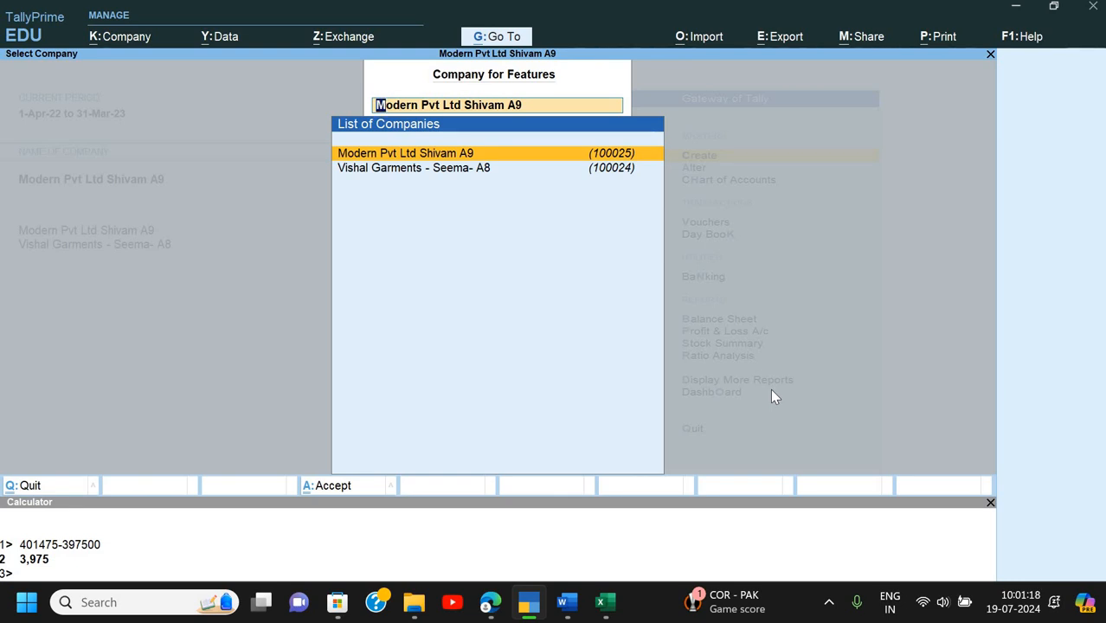
pyautogui.press('Return')
pyautogui.press('Return')
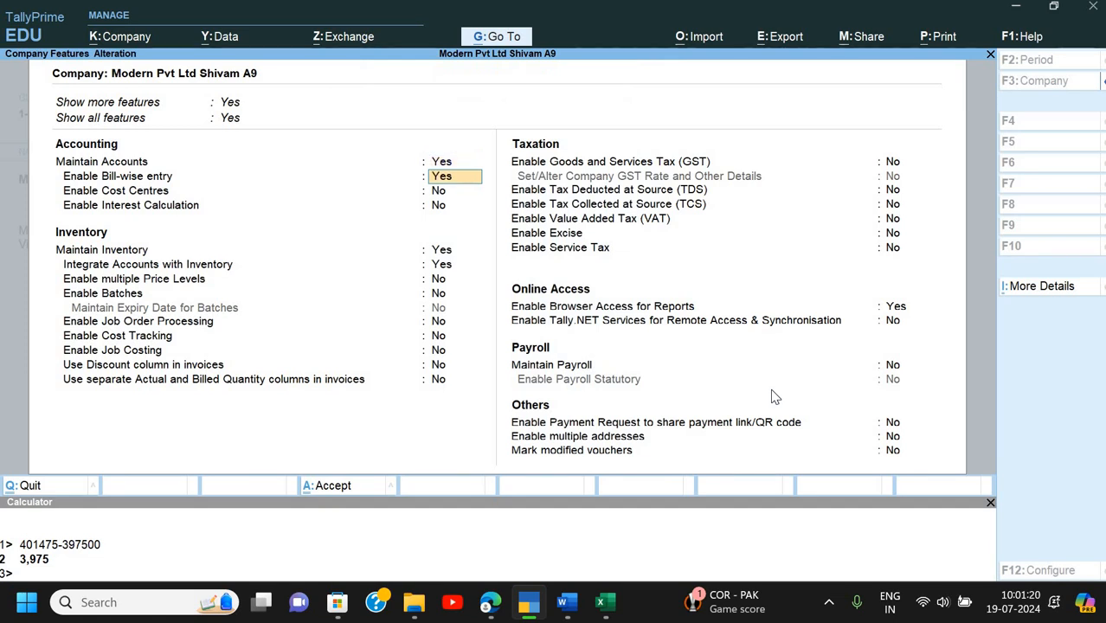
pyautogui.press('Return')
pyautogui.write('y')
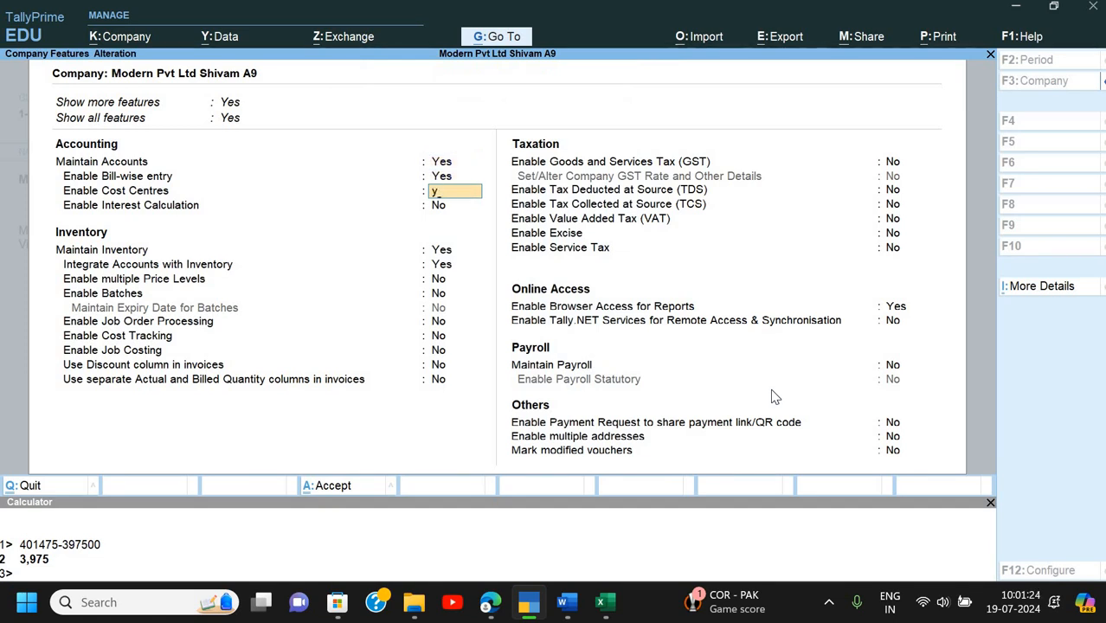
pyautogui.press('Return')
pyautogui.press('F3')
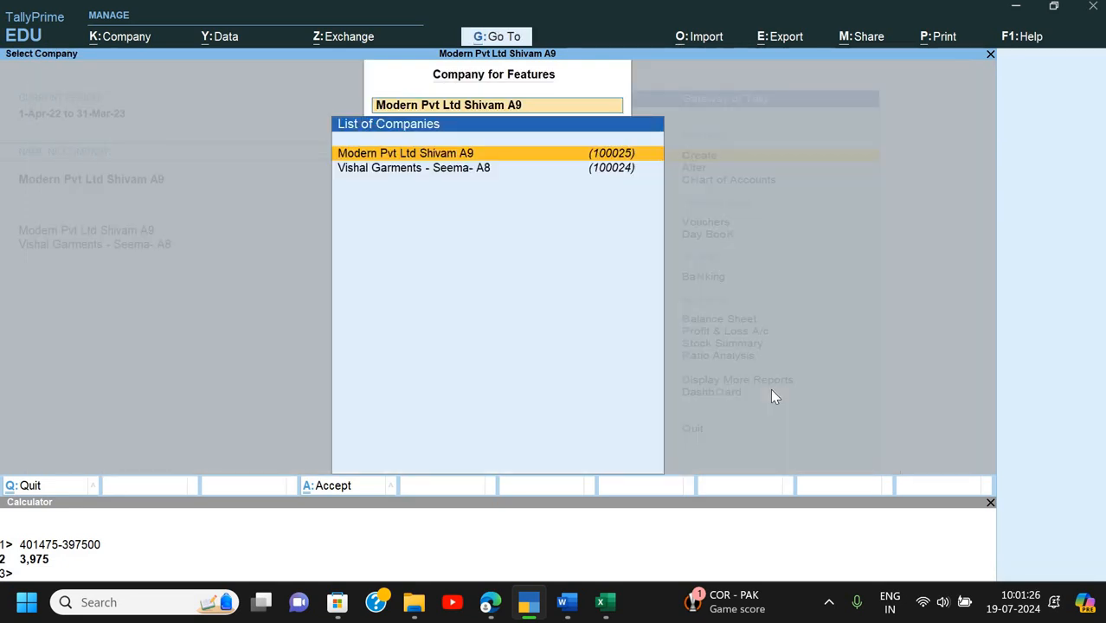
pyautogui.press('Escape')
pyautogui.press('Escape')
pyautogui.press('Down')
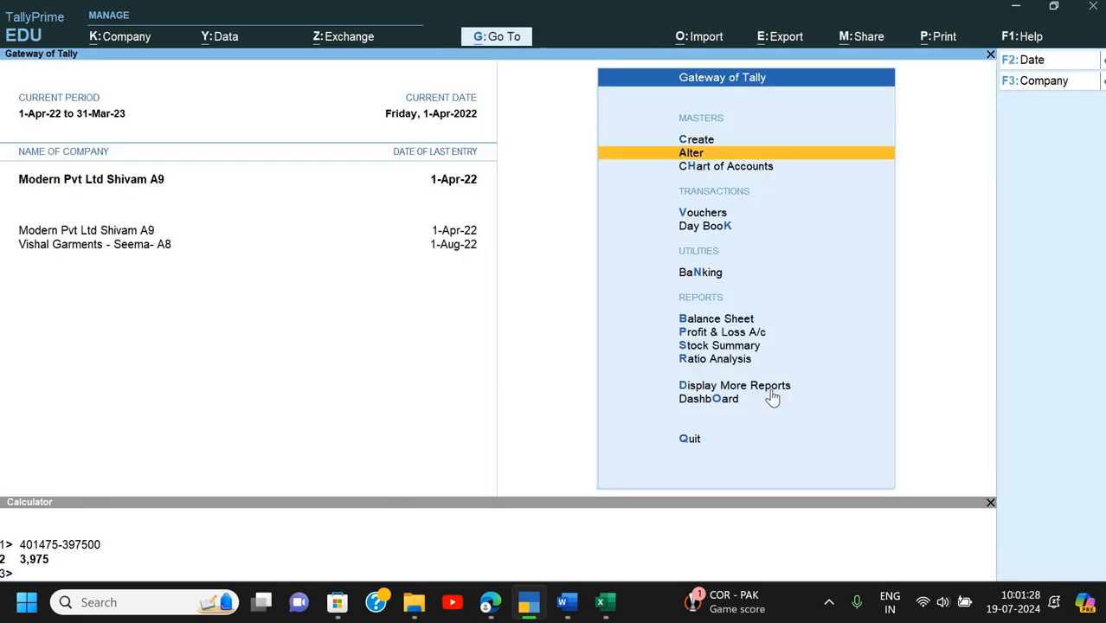
pyautogui.press('Up')
# - Expand the masters list and choose Create New under Cost Category rather than altering Primary
pyautogui.press('Down')
pyautogui.press('Down')
pyautogui.press('Down')
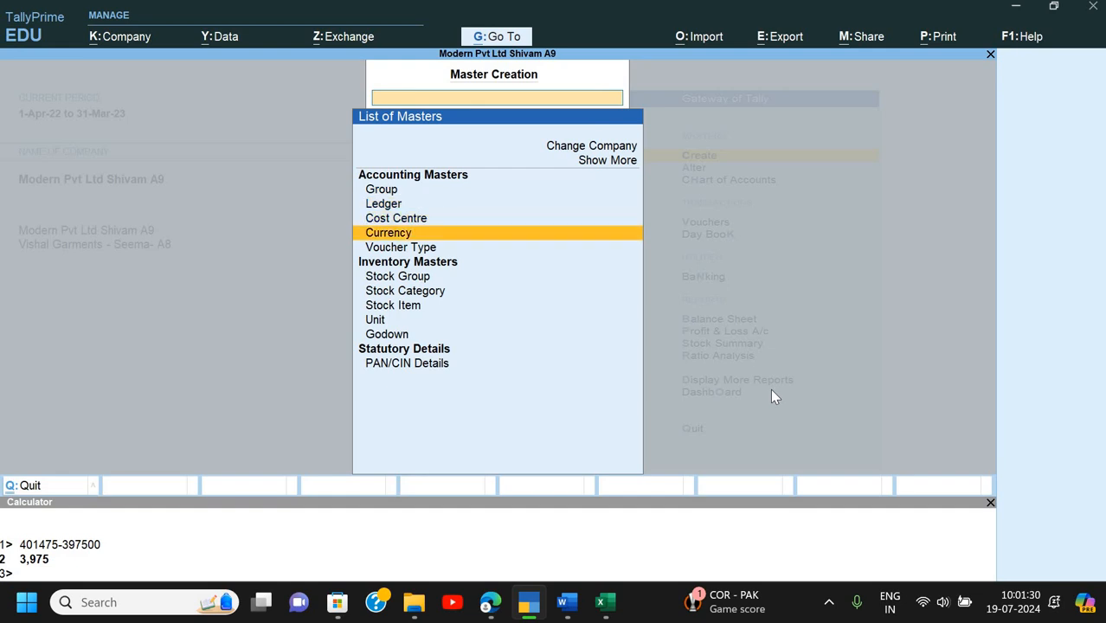
pyautogui.press('Up')
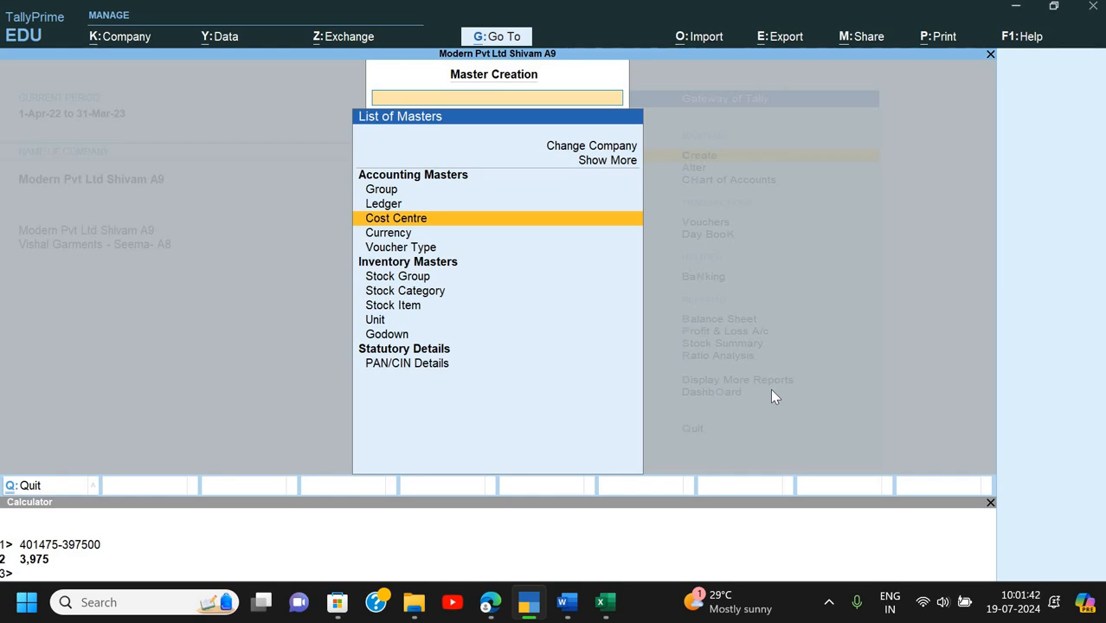
pyautogui.press('Up')
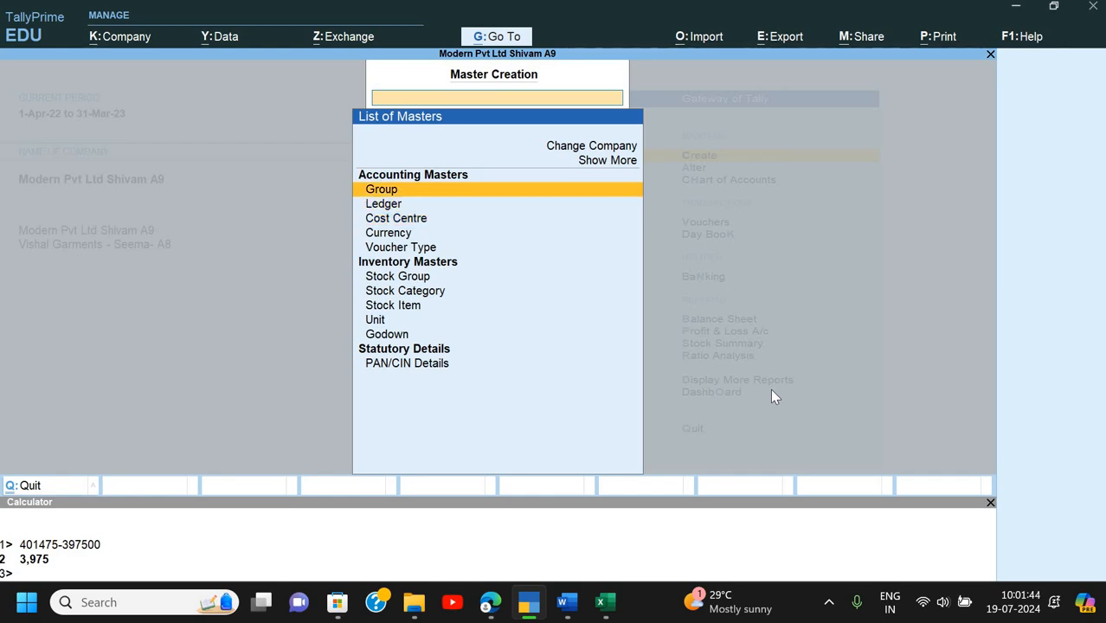
pyautogui.press('Down')
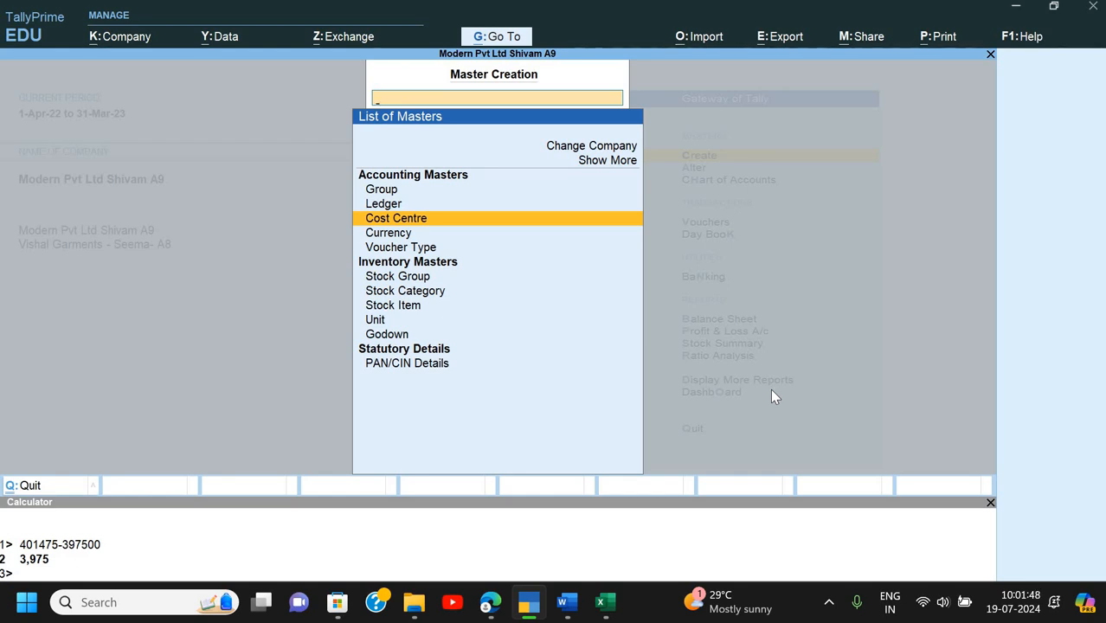
pyautogui.press('Up')
pyautogui.press('Up')
pyautogui.press('Up')
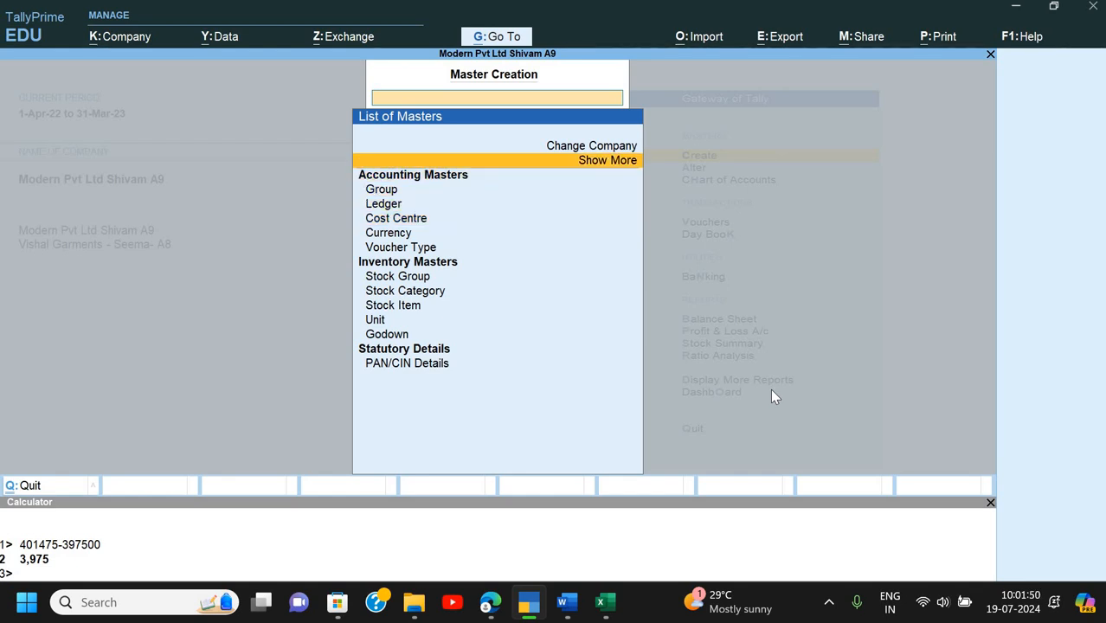
pyautogui.press('Return')
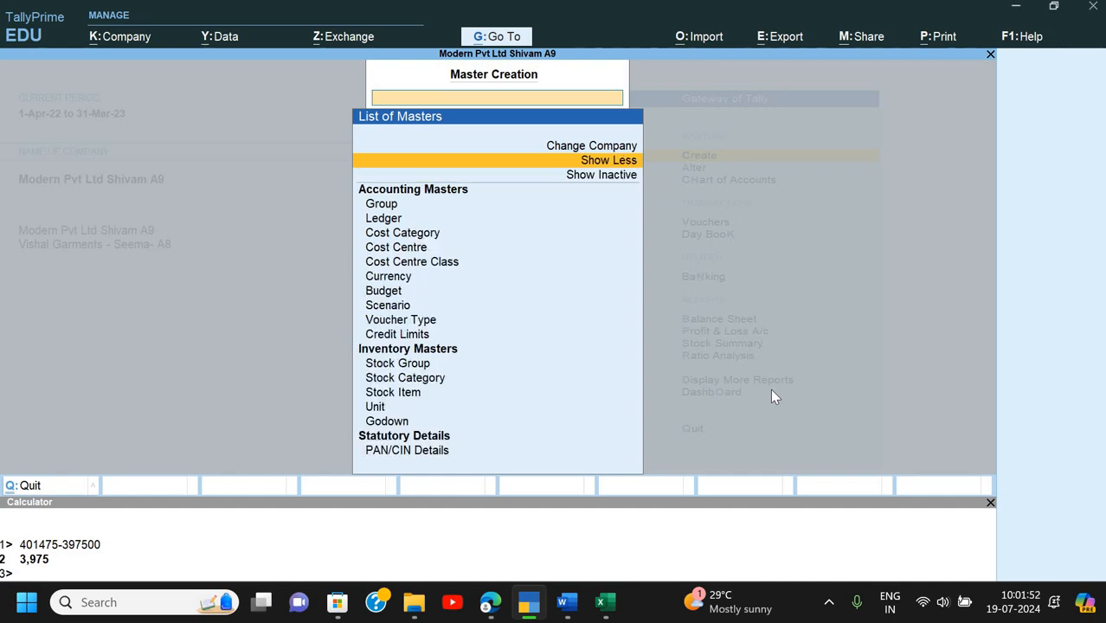
pyautogui.press('Down')
pyautogui.press('Down')
pyautogui.press('Down')
pyautogui.press('Down')
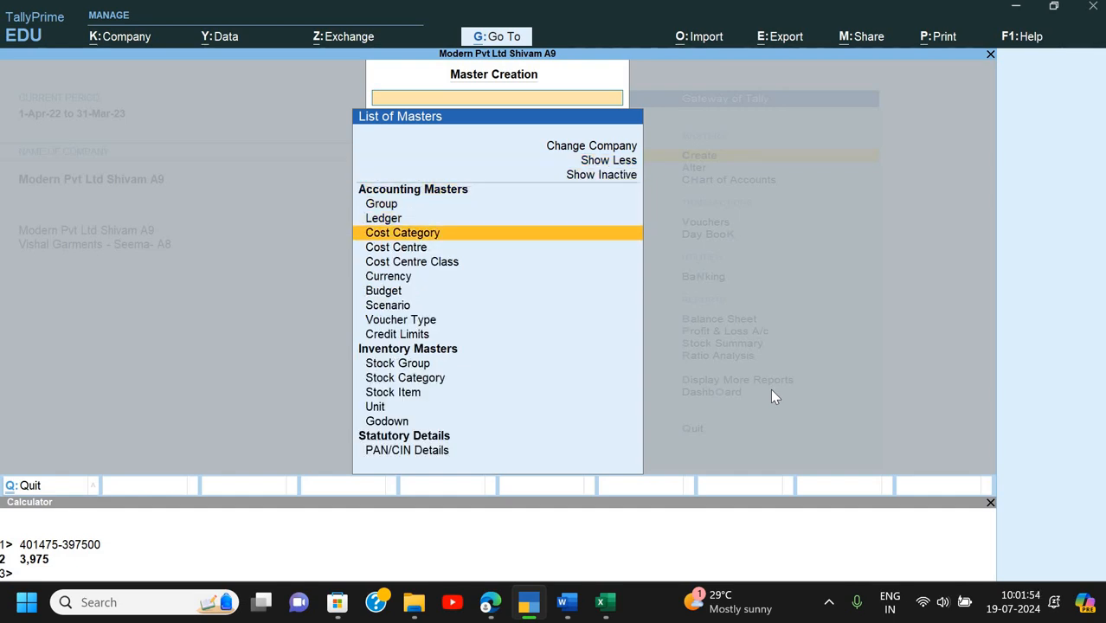
pyautogui.press('Return')
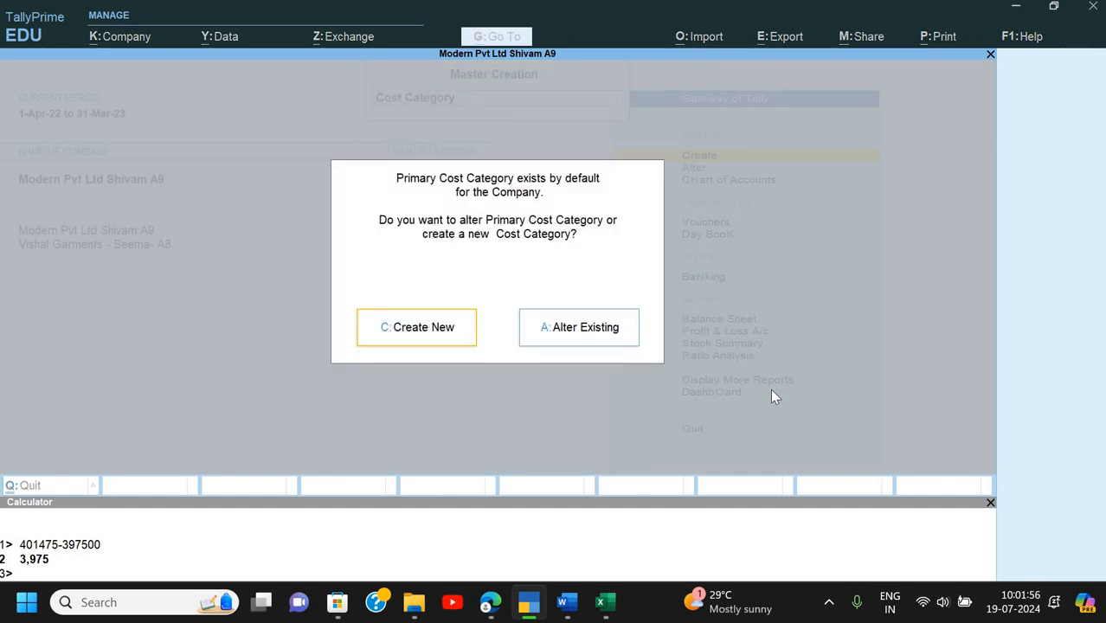
pyautogui.press('Return')
pyautogui.hotkey('alt', 'Tab')
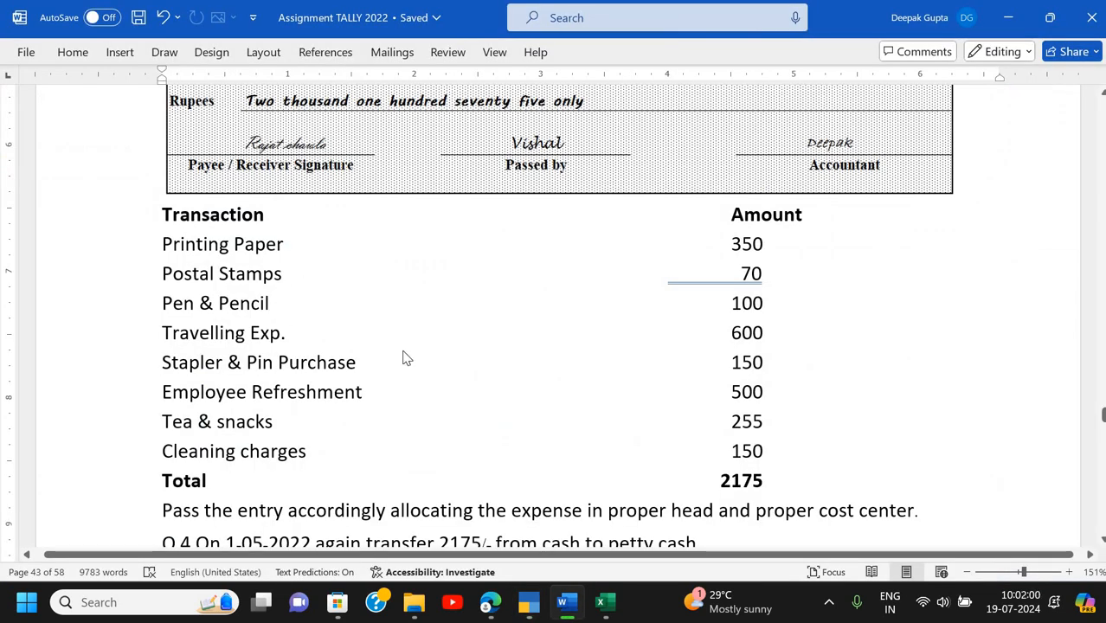
# - Name the category 'Petty expense', with revenue allocation Yes and non-revenue allocation No, and save it
pyautogui.hotkey('alt', 'Tab')
pyautogui.write('Petty expense')
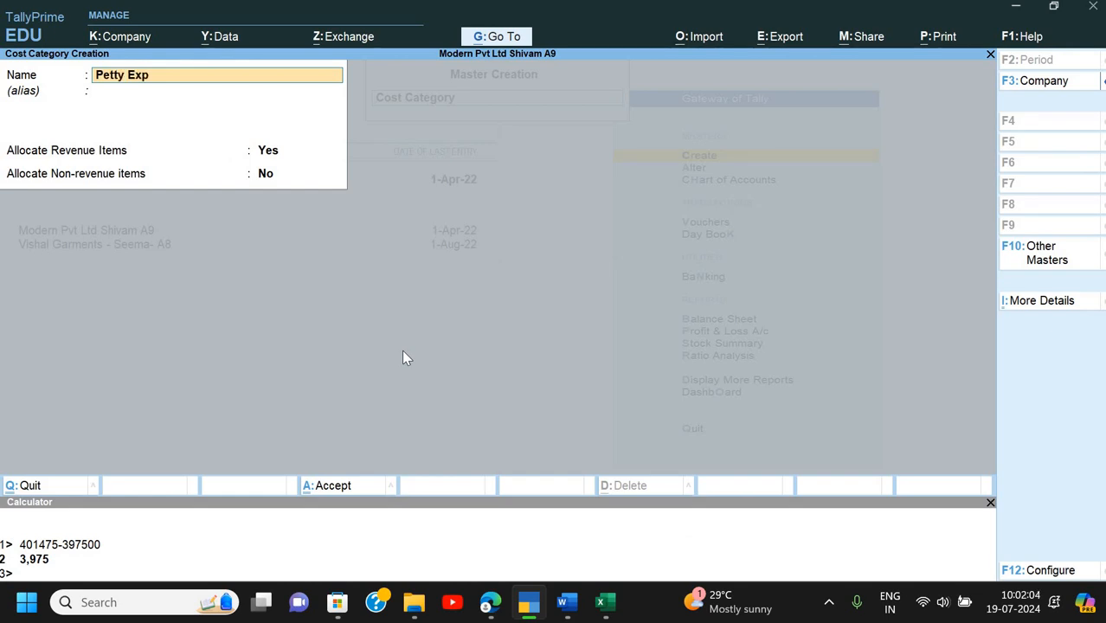
pyautogui.press('Return')
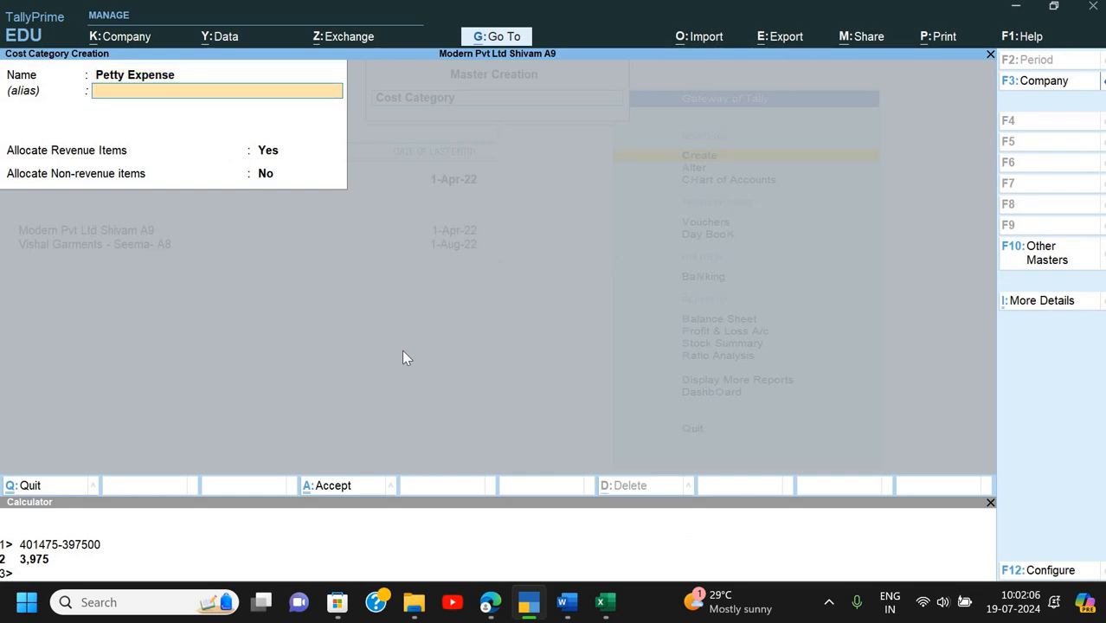
pyautogui.press('Return')
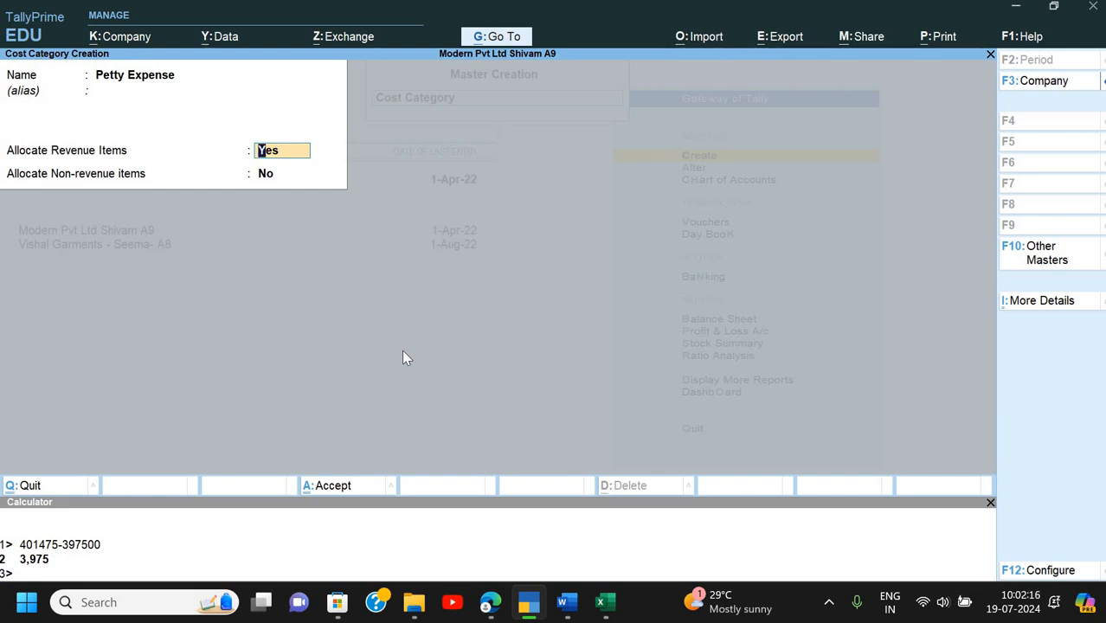
pyautogui.press('Return')
pyautogui.press('Return')
pyautogui.press('Return')
pyautogui.press('Escape')
pyautogui.press('Return')
pyautogui.press('Down')
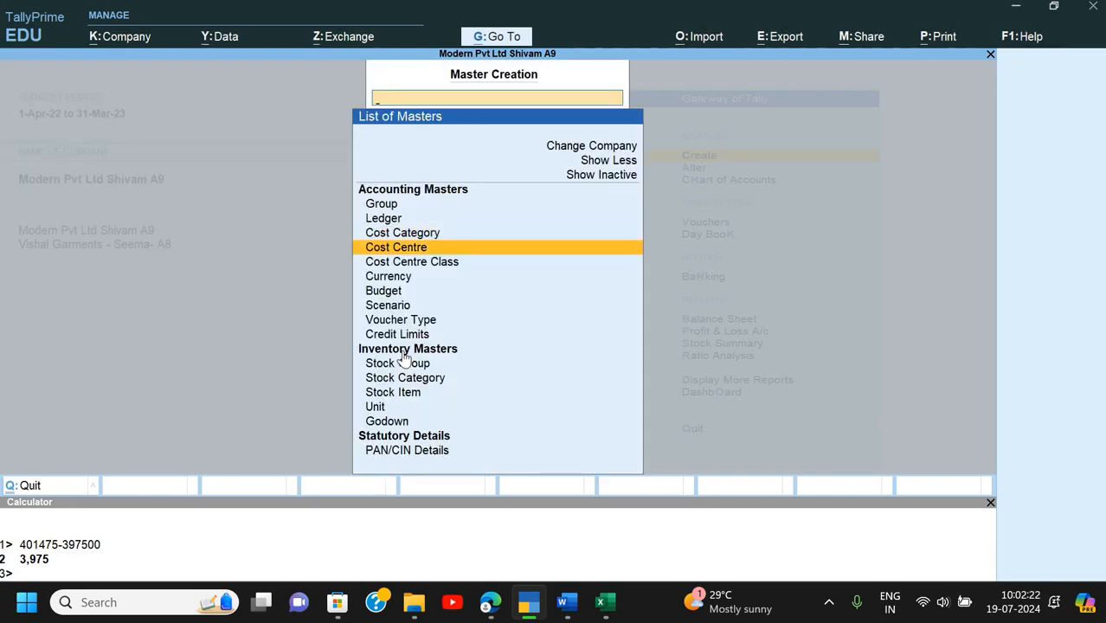
# - Create the Printing Paper cost centre under the Petty Expense category, copying its name from Word
pyautogui.press('Return')
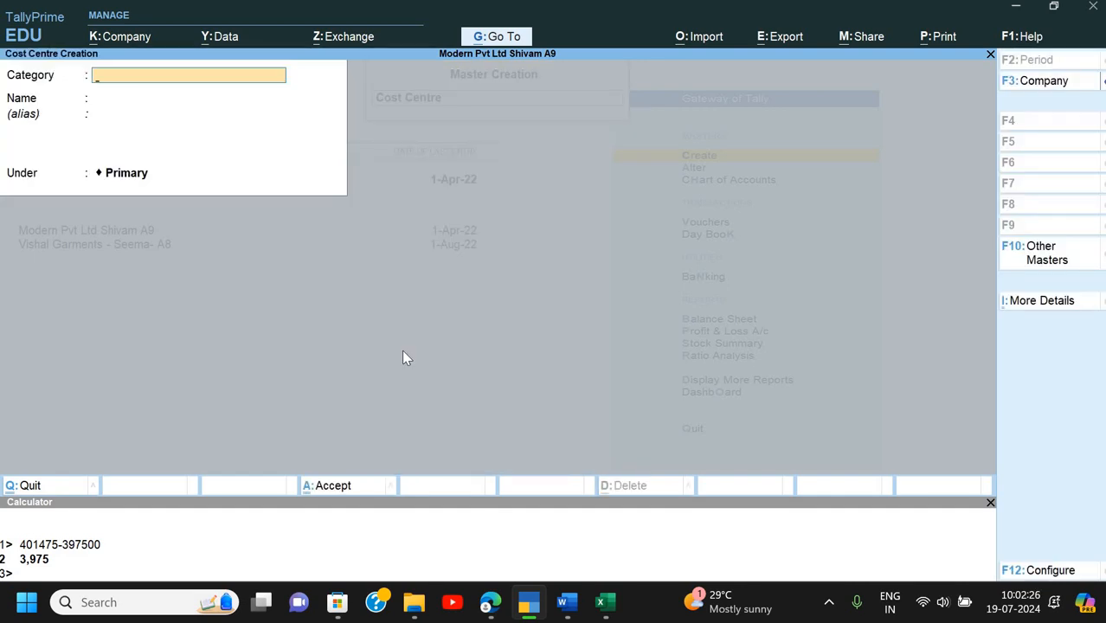
pyautogui.moveTo(684, 49); pyautogui.dragTo(694, 7)
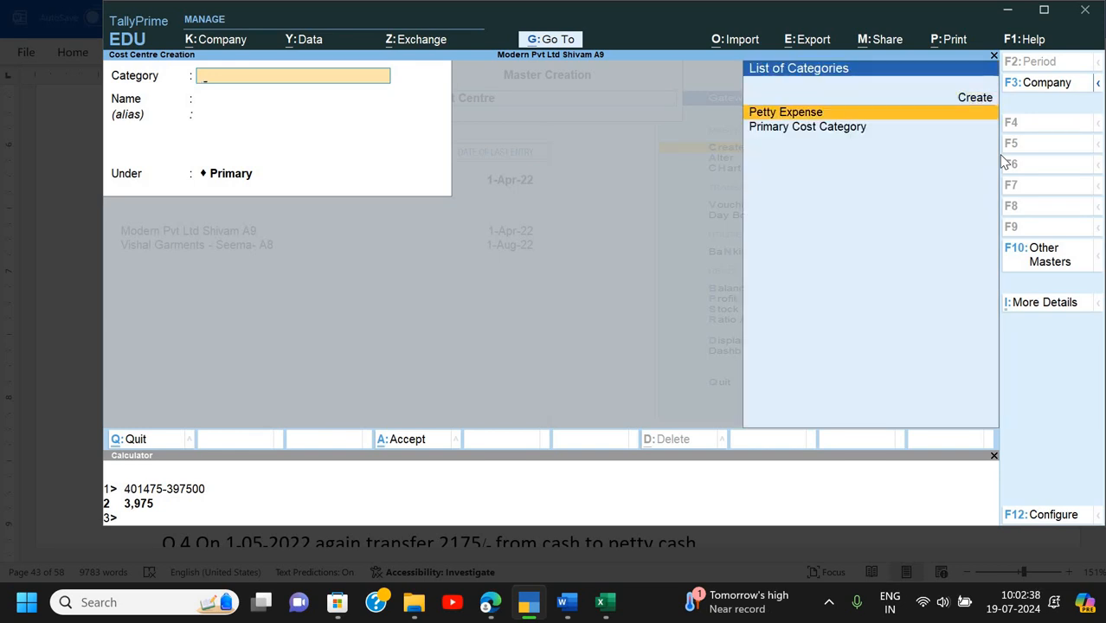
pyautogui.press('Return')
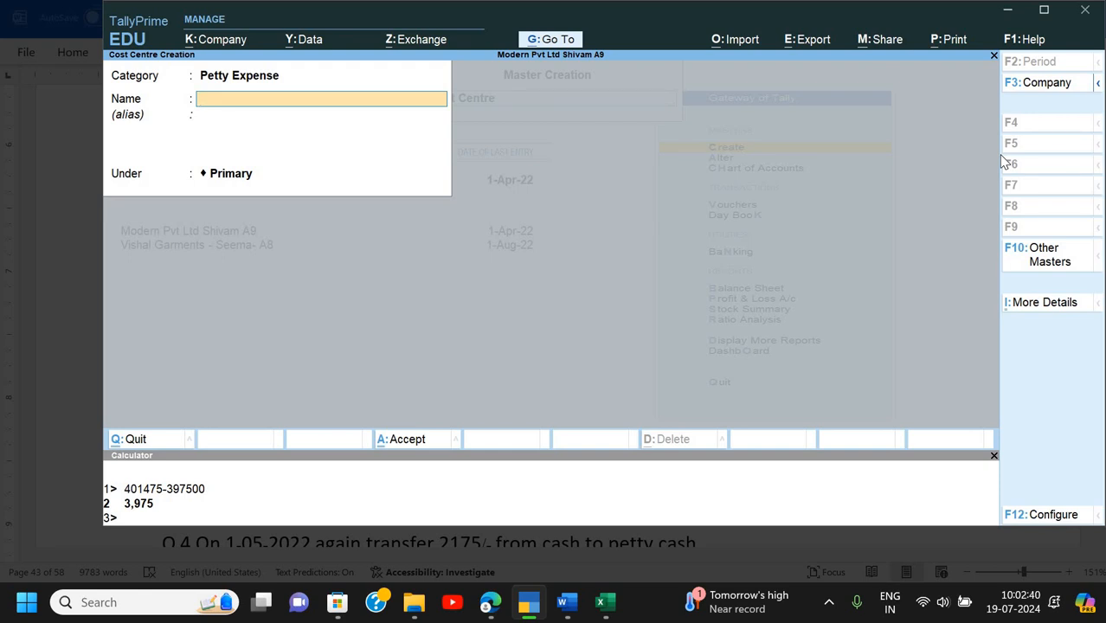
pyautogui.hotkey('alt', 'Tab')
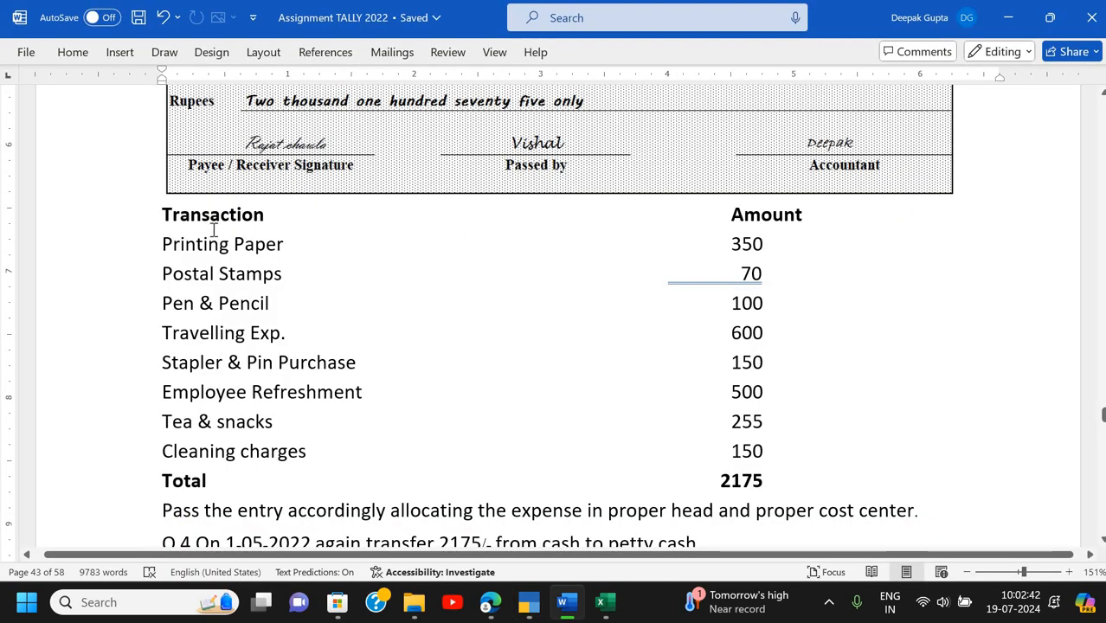
pyautogui.moveTo(162, 242); pyautogui.dragTo(274, 249)
pyautogui.hotkey('ctrl', 'c')
pyautogui.hotkey('alt', 'Tab')
pyautogui.hotkey('ctrl', 'alt', 'v')
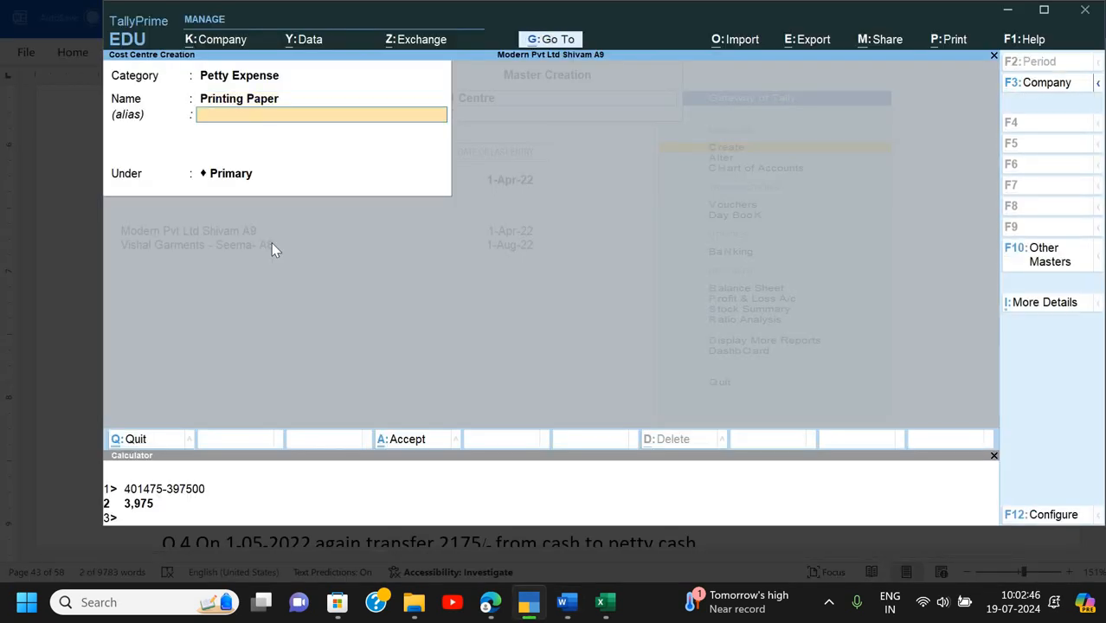
pyautogui.press('Return')
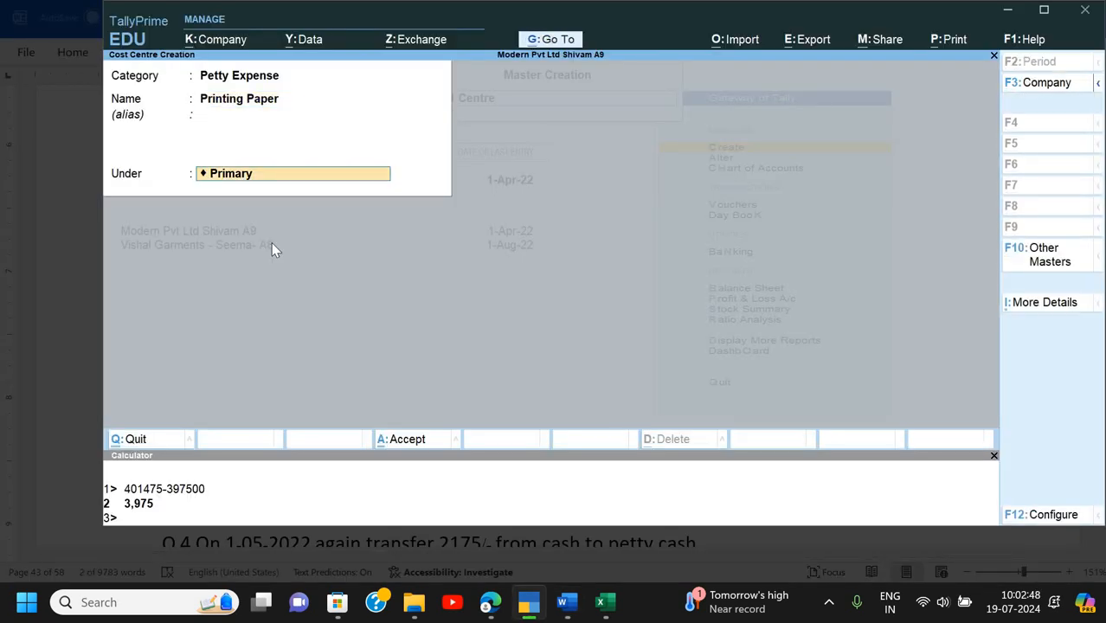
pyautogui.press('Return')
# - Add the Postal Stamps and Pen & Pencil cost centres
pyautogui.press('Return')
pyautogui.hotkey('alt', 'Tab')
pyautogui.moveTo(162, 274); pyautogui.dragTo(269, 274)
pyautogui.hotkey('ctrl', 'c')
pyautogui.hotkey('alt', 'Tab')
pyautogui.hotkey('ctrl', 'alt', 'v')
pyautogui.press('Return')
pyautogui.press('Return')
pyautogui.press('Return')
pyautogui.hotkey('alt', 'Tab')
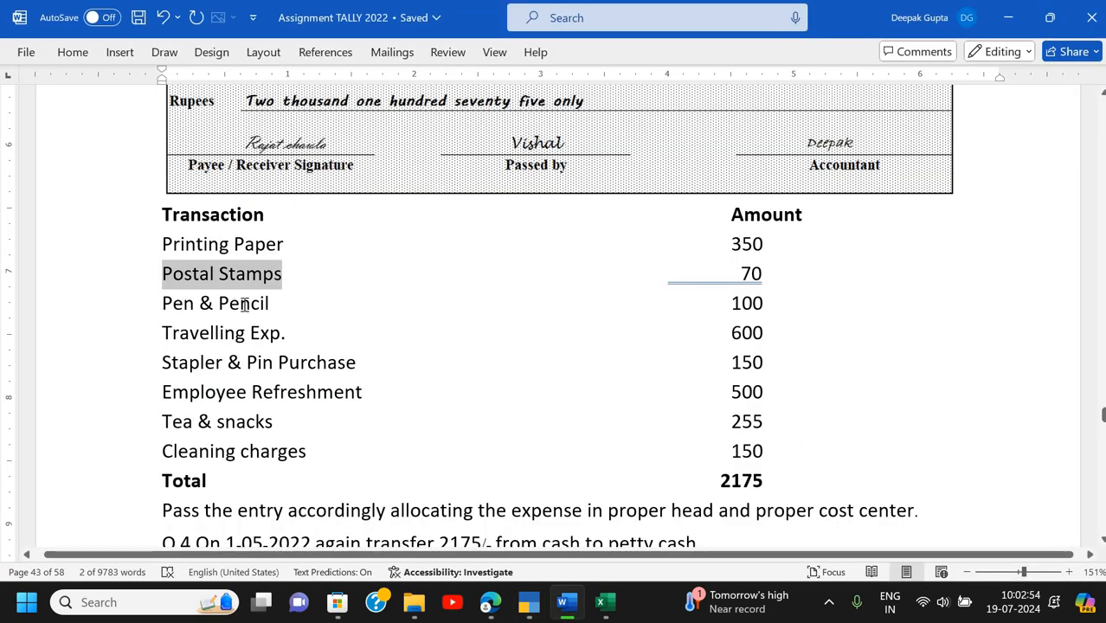
pyautogui.tripleClick(266, 309)
pyautogui.hotkey('ctrl', 'c')
pyautogui.hotkey('alt', 'Tab')
pyautogui.hotkey('ctrl', 'alt', 'v')
pyautogui.press('Return')
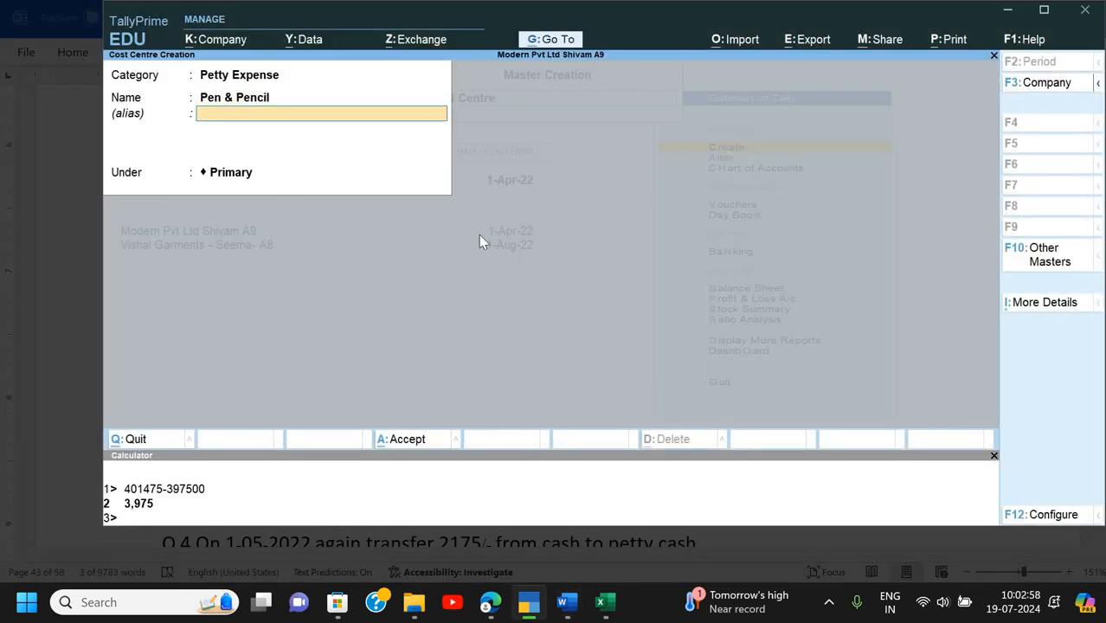
pyautogui.press('Return')
pyautogui.press('Return')
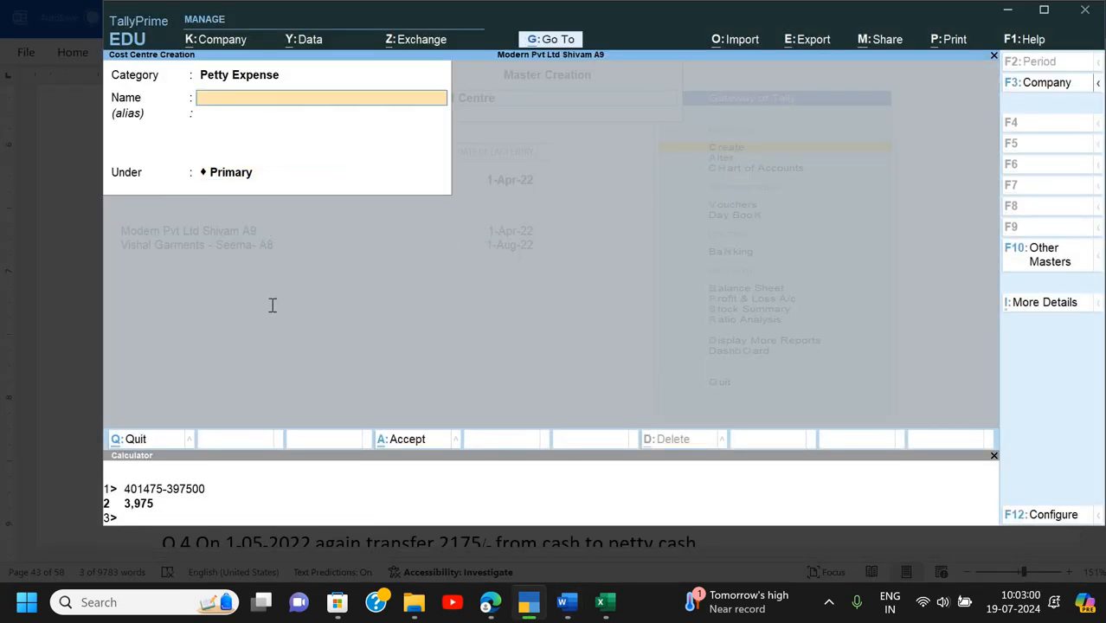
# - Add the Travelling Exp. and Stapler & Pin Purchase cost centres
pyautogui.hotkey('alt', 'Tab')
pyautogui.tripleClick(281, 338)
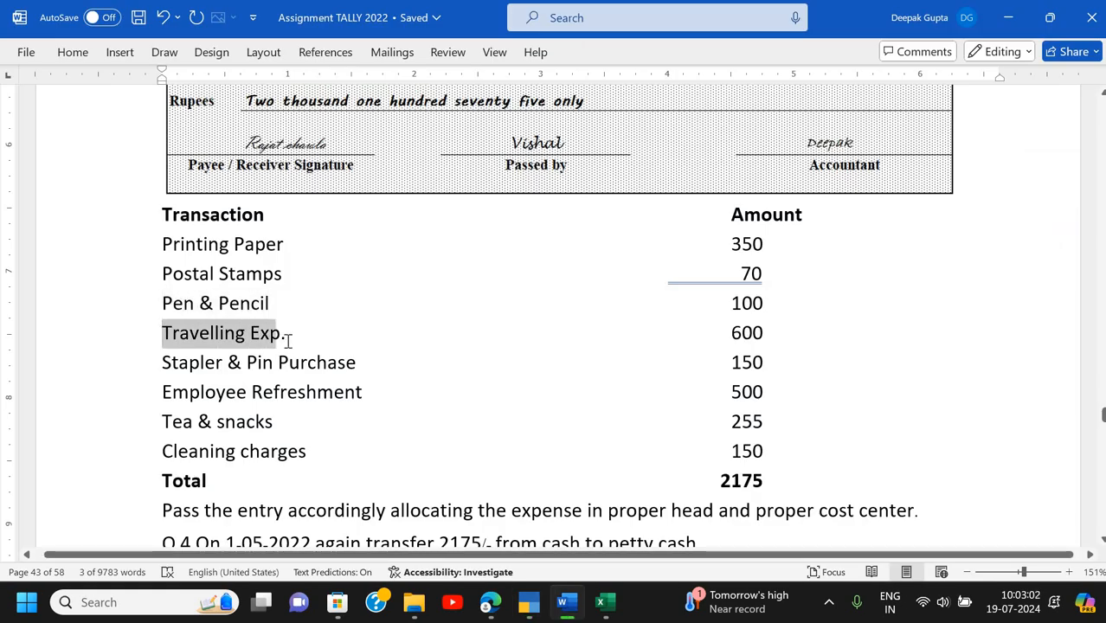
pyautogui.hotkey('ctrl', 'c')
pyautogui.hotkey('alt', 'Tab')
pyautogui.hotkey('ctrl', 'alt', 'v')
pyautogui.press('Return')
pyautogui.press('Return')
pyautogui.press('Return')
pyautogui.hotkey('alt', 'Tab')
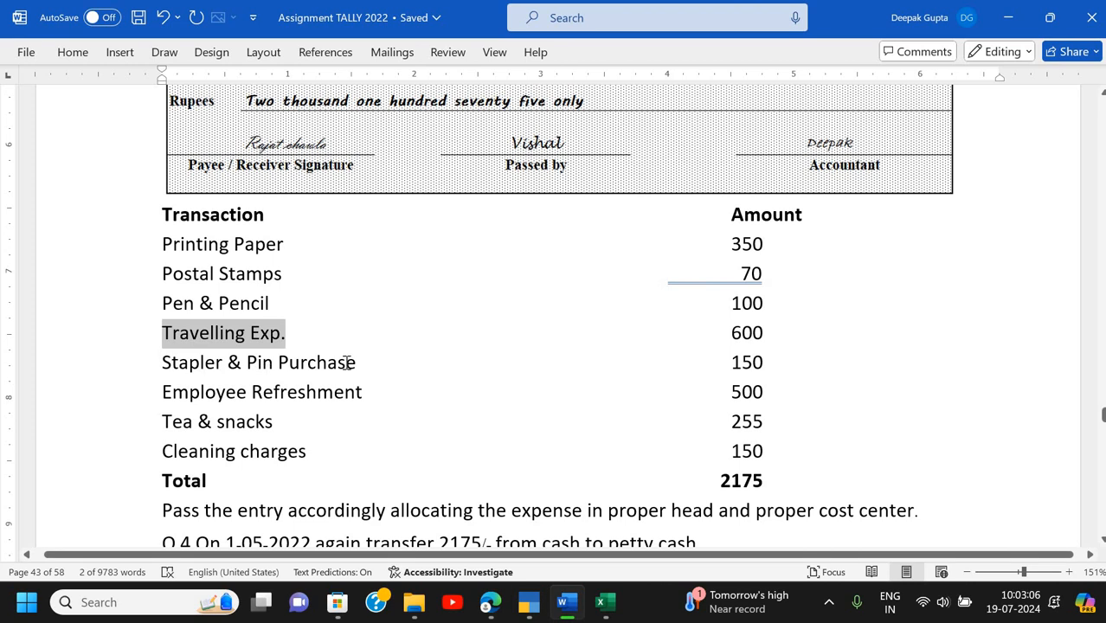
pyautogui.tripleClick(350, 367)
pyautogui.hotkey('ctrl', 'c')
pyautogui.hotkey('alt', 'Tab')
pyautogui.hotkey('ctrl', 'alt', 'v')
pyautogui.press('Return')
pyautogui.press('Return')
pyautogui.press('Return')
pyautogui.hotkey('alt', 'Tab')
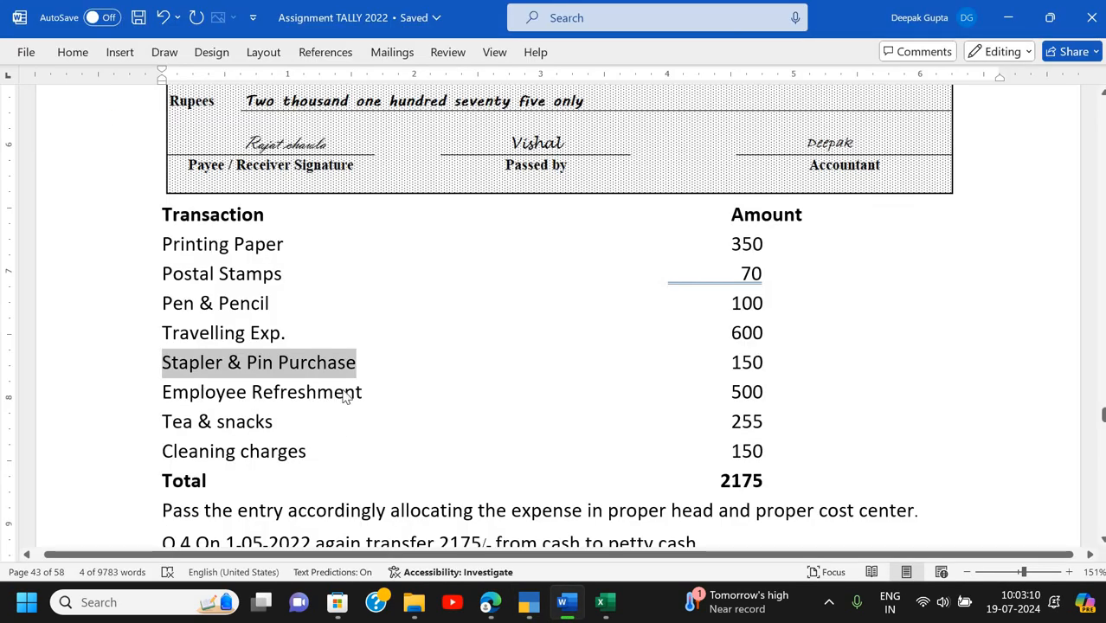
# - Add the Employee Refreshment and Tea & snacks cost centres
pyautogui.tripleClick(345, 394)
pyautogui.hotkey('ctrl', 'c')
pyautogui.hotkey('alt', 'Tab')
pyautogui.hotkey('ctrl', 'alt', 'v')
pyautogui.press('Return')
pyautogui.press('Return')
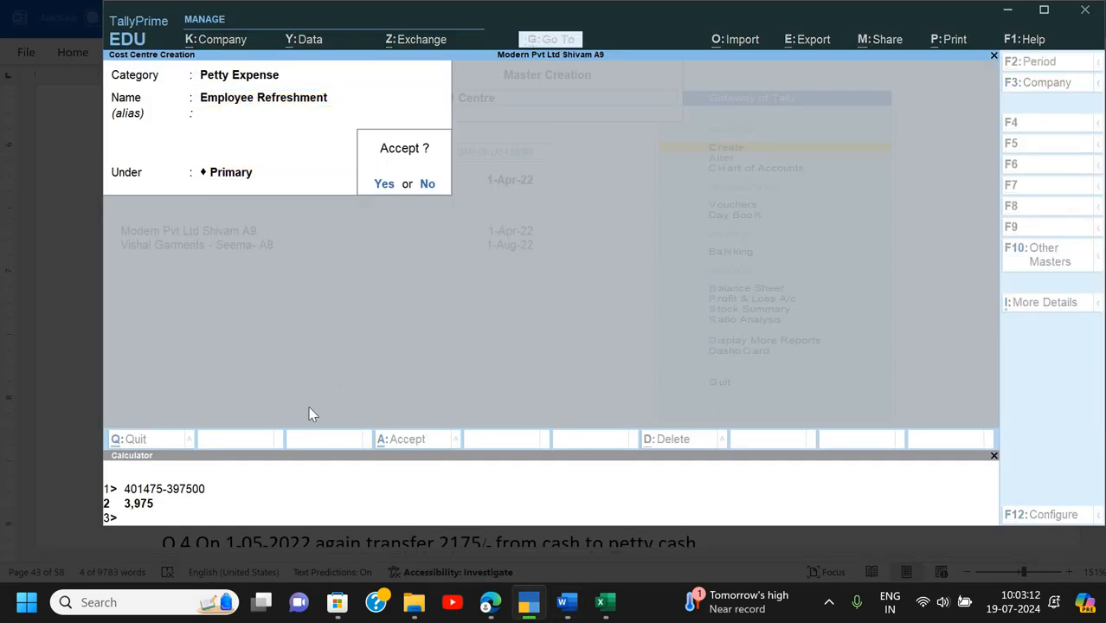
pyautogui.hotkey('alt', 'Tab')
pyautogui.tripleClick(259, 426)
pyautogui.hotkey('ctrl', 'c')
pyautogui.hotkey('alt', 'Tab')
pyautogui.hotkey('ctrl', 'alt', 'v')
pyautogui.press('Return')
pyautogui.press('Return')
pyautogui.press('Return')
# - Add the Cleaning charges cost centre and exit cost centre creation
pyautogui.hotkey('alt', 'Tab')
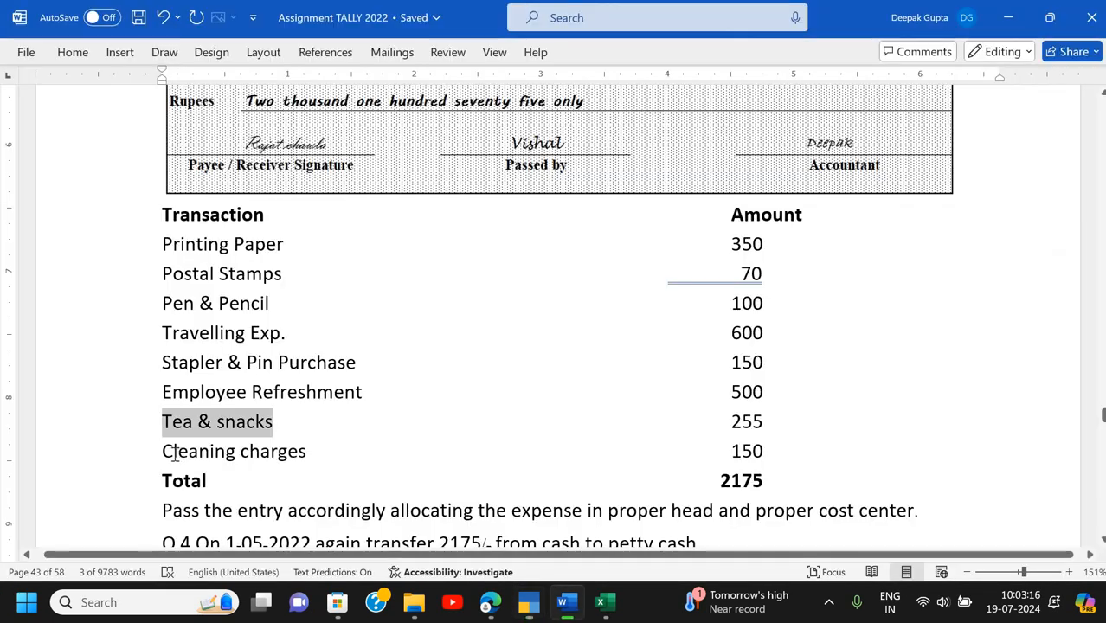
pyautogui.tripleClick(322, 451)
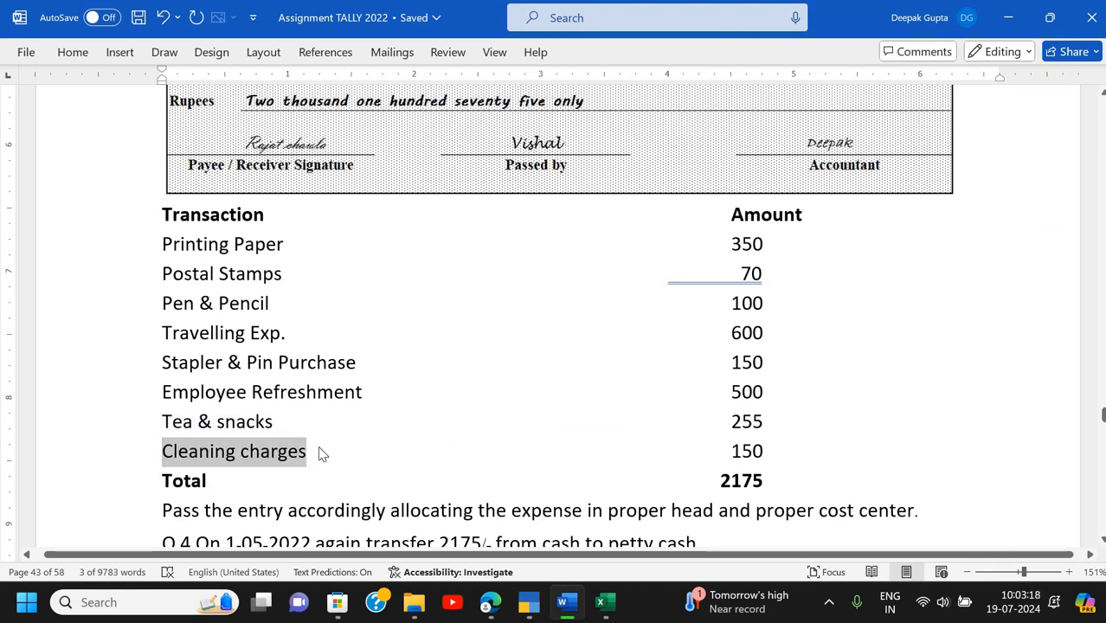
pyautogui.hotkey('ctrl', 'c')
pyautogui.hotkey('alt', 'Tab')
pyautogui.hotkey('ctrl', 'alt', 'v')
pyautogui.press('Return')
pyautogui.press('Return')
pyautogui.press('Return')
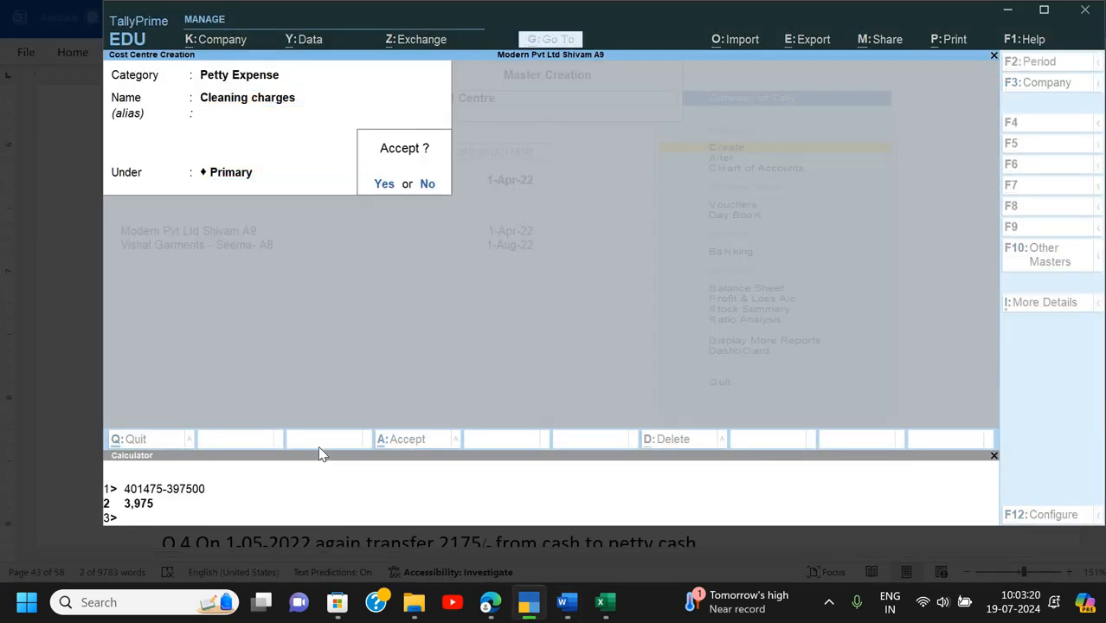
pyautogui.press('Return')
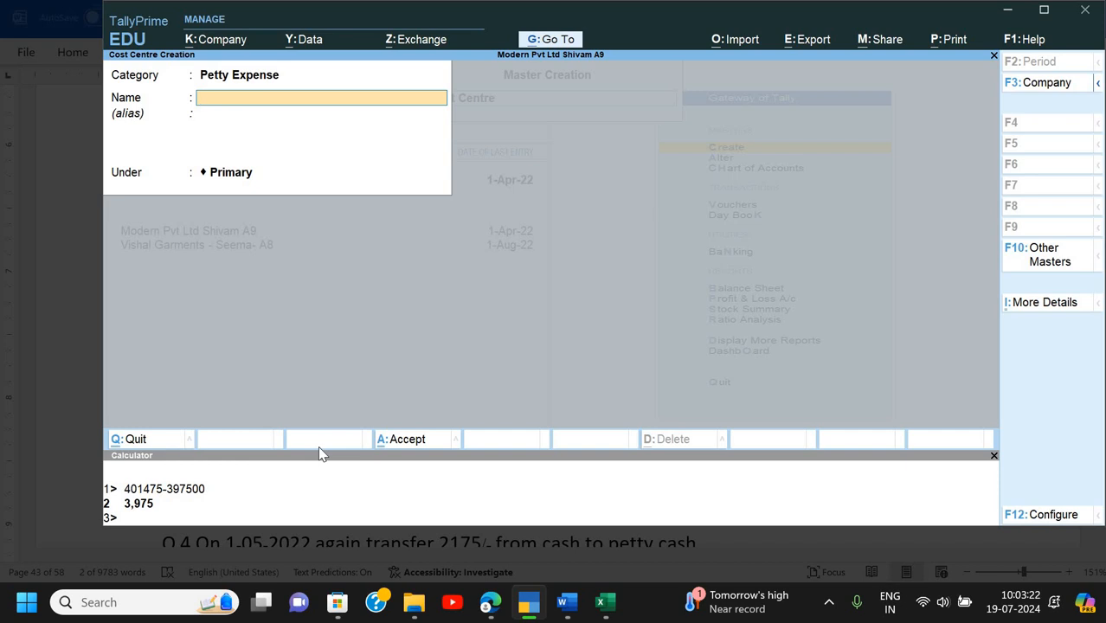
pyautogui.press('Escape')
pyautogui.press('Return')
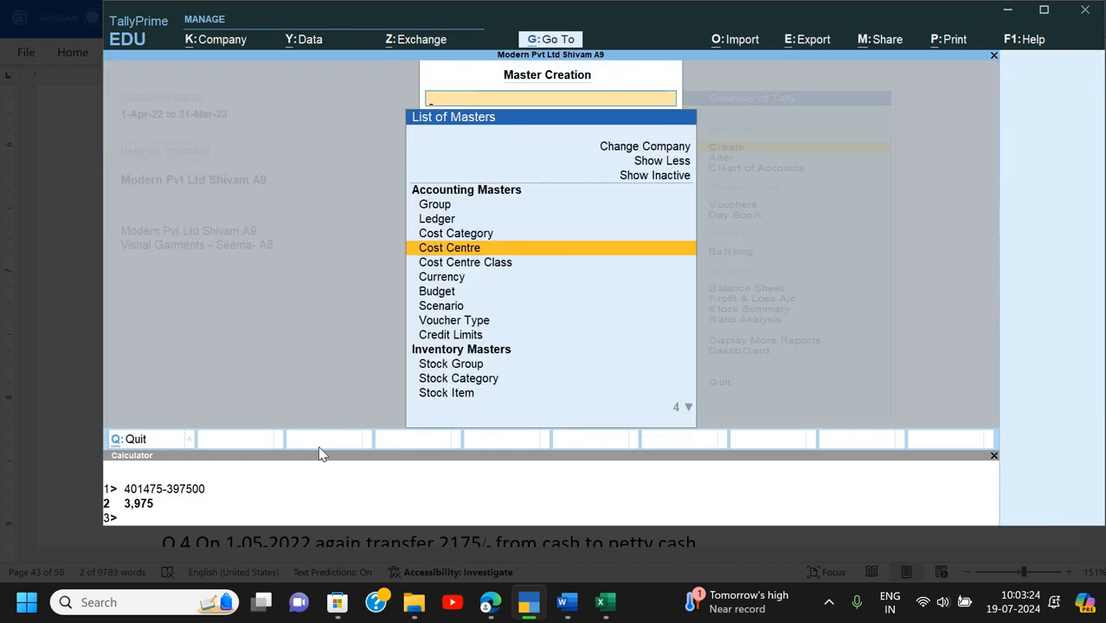
pyautogui.press('Escape')
pyautogui.hotkey('alt', 'Tab')
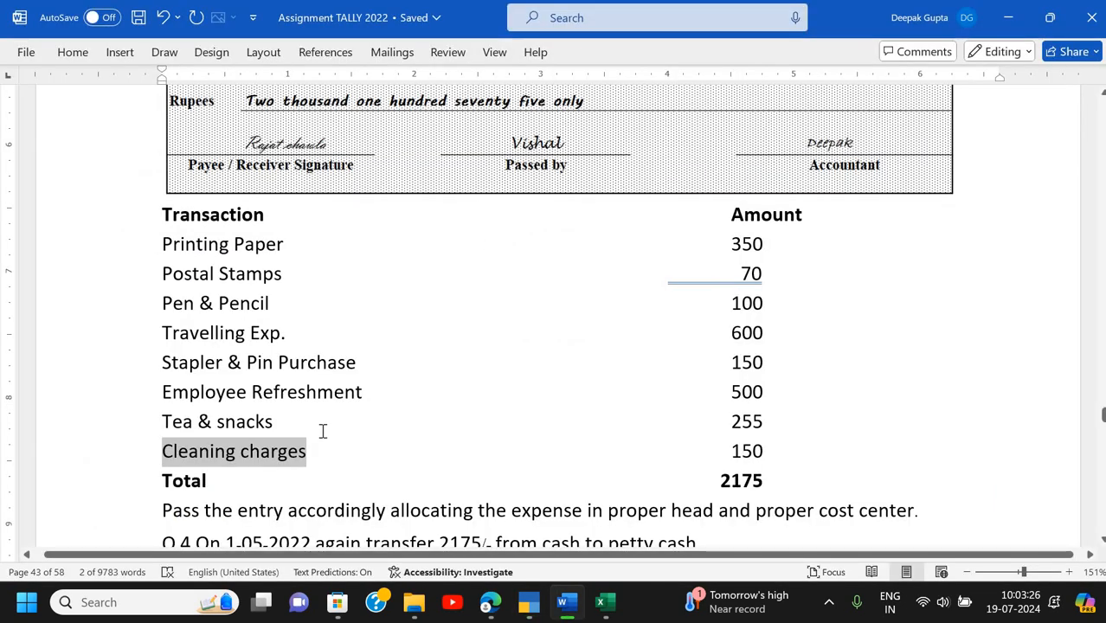
# - Scroll up to Q.3's 2,175 Petty Expense voucher dated 01-05-2022
pyautogui.scroll(5, 322, 432)
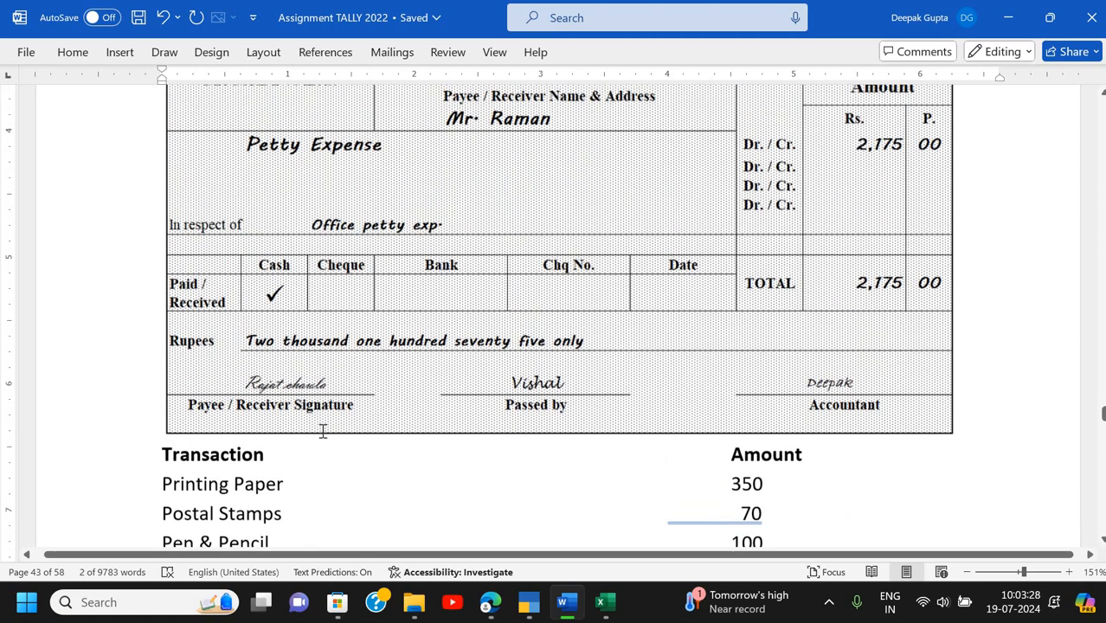
pyautogui.scroll(3, 322, 431)
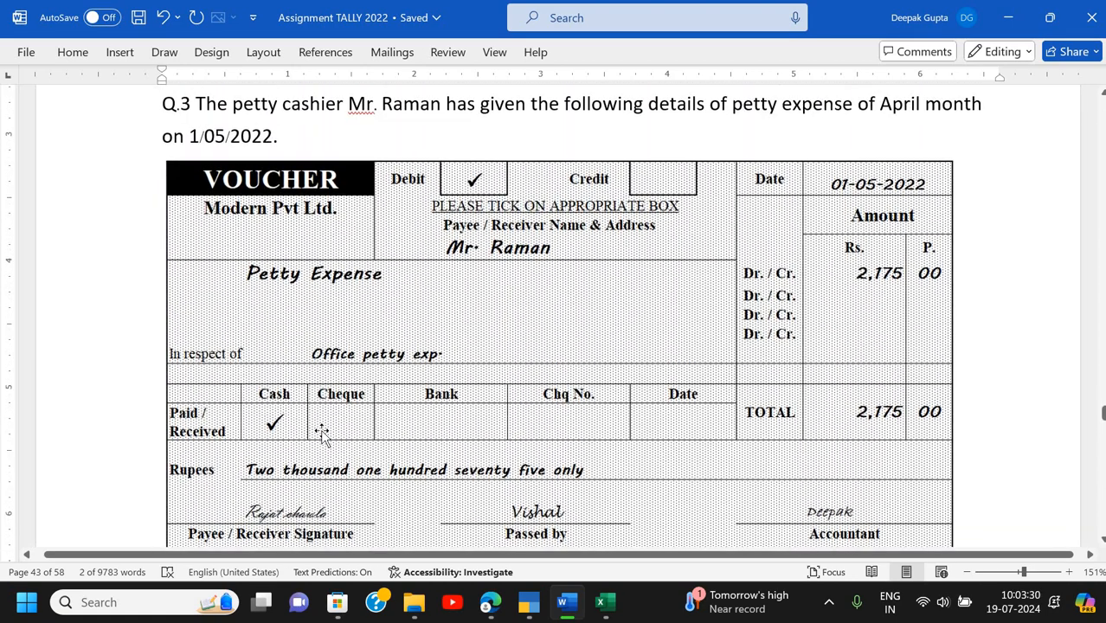
pyautogui.press('alt')
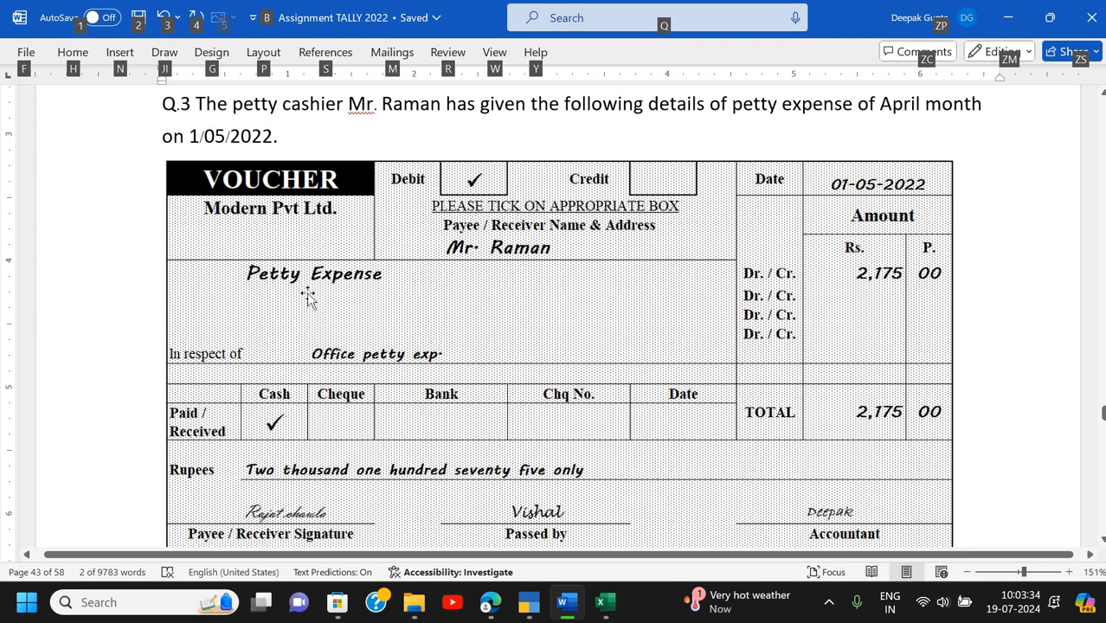
# - Back in TallyPrime, open a Payment voucher (F5) and start a new ledger for its debit line
pyautogui.hotkey('alt', 'Tab')
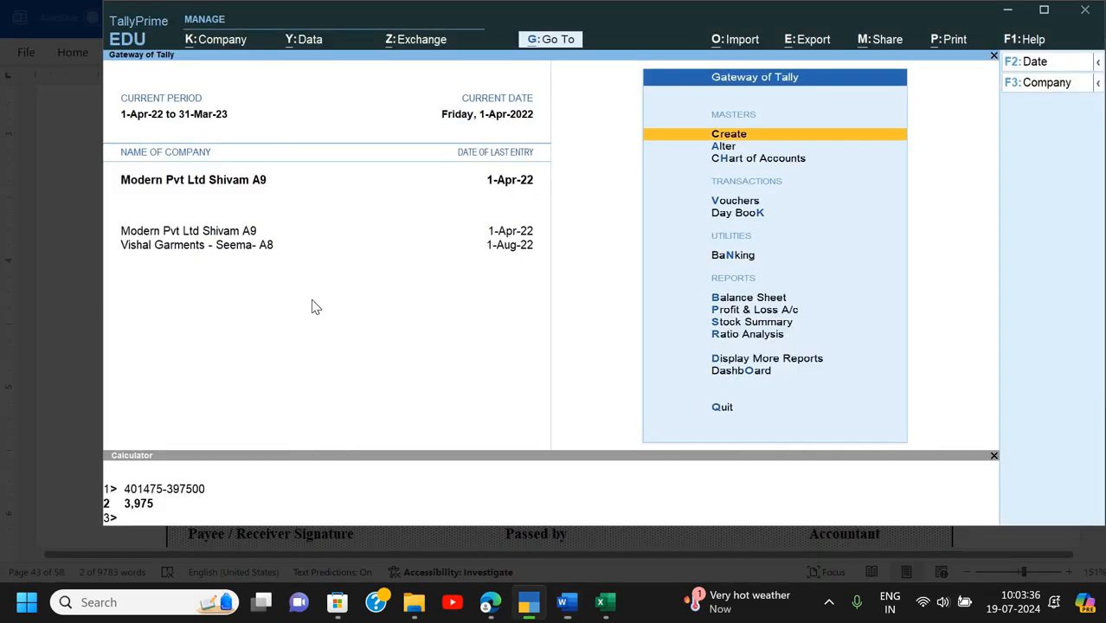
pyautogui.press('Escape')
pyautogui.press('Escape')
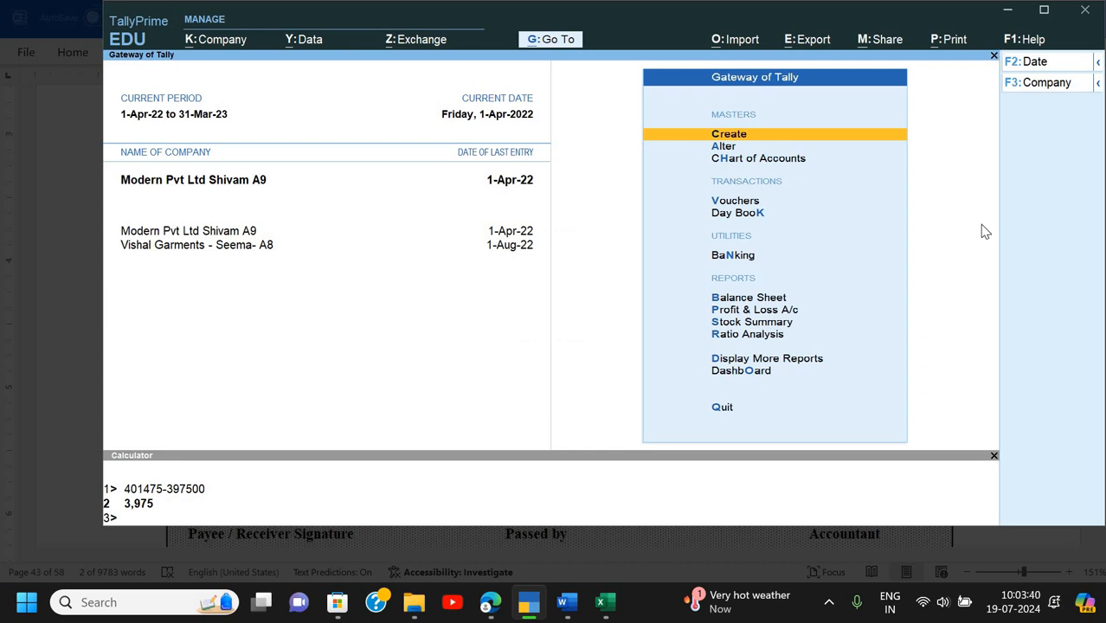
pyautogui.press('Down')
pyautogui.press('Down')
pyautogui.press('Down')
pyautogui.press('Return')
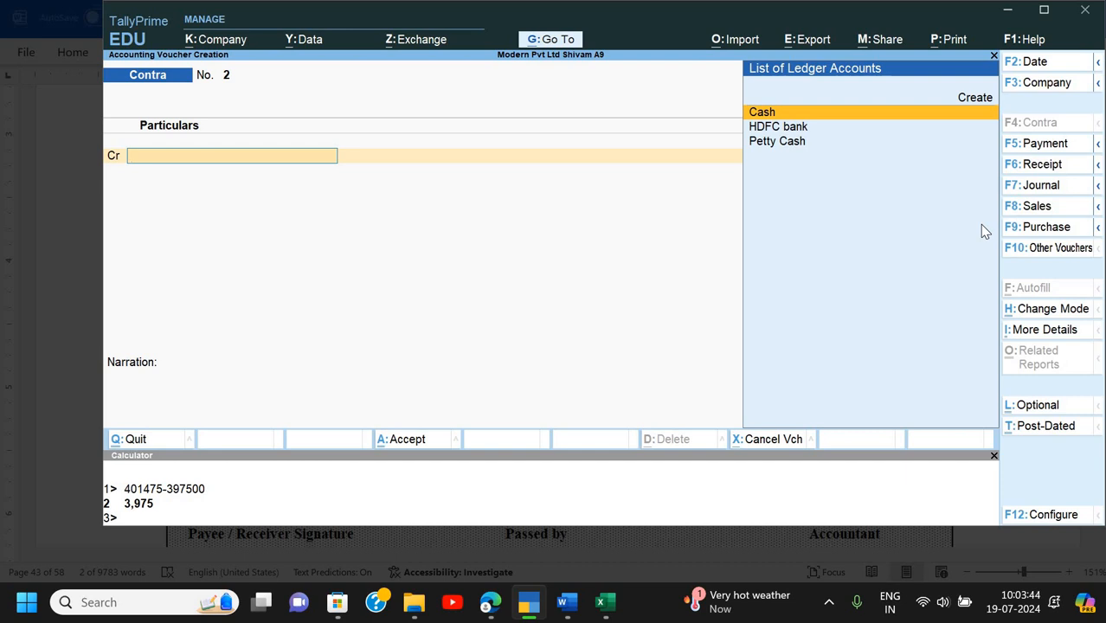
pyautogui.press('F5')
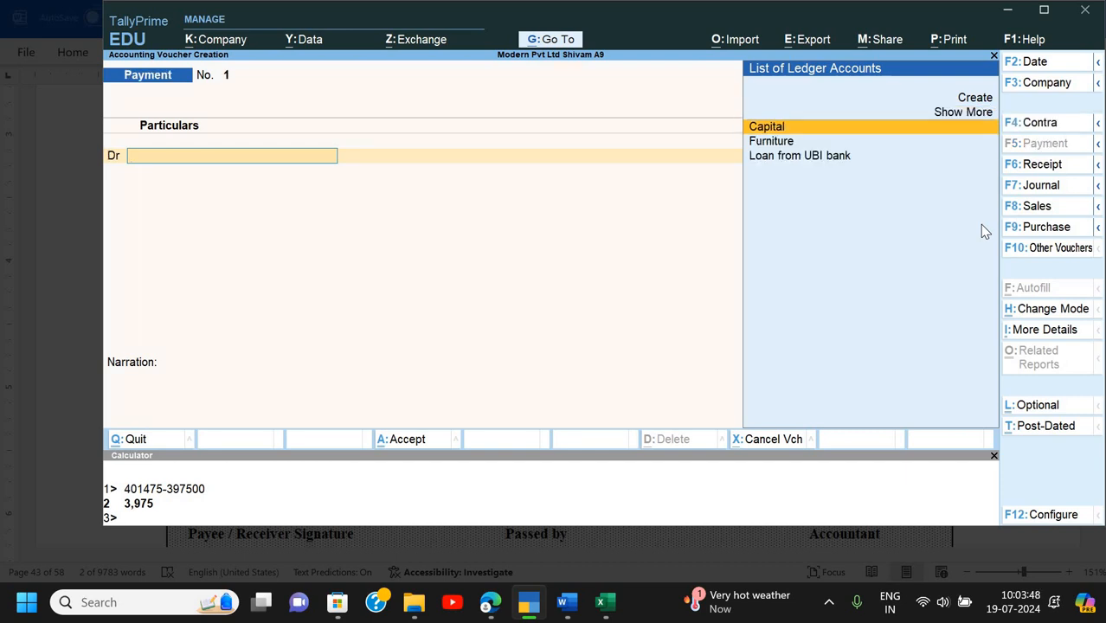
pyautogui.press('Down')
pyautogui.press('Down')
pyautogui.press('Up')
pyautogui.press('Up')
pyautogui.press('Up')
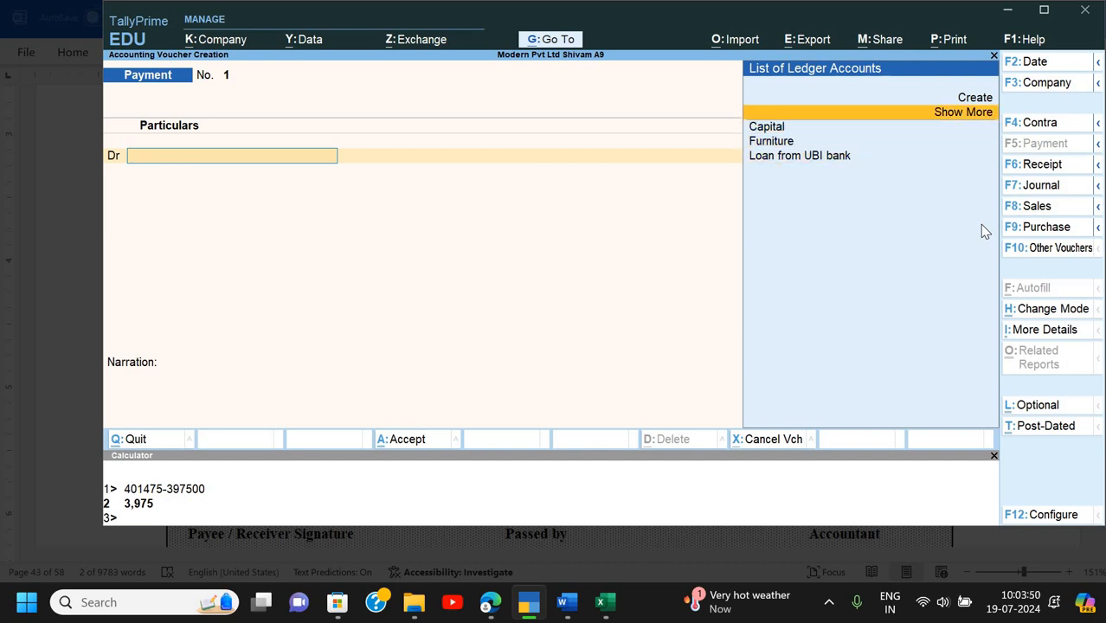
pyautogui.press('Down')
pyautogui.press('Down')
pyautogui.press('Down')
pyautogui.hotkey('alt', 'c')
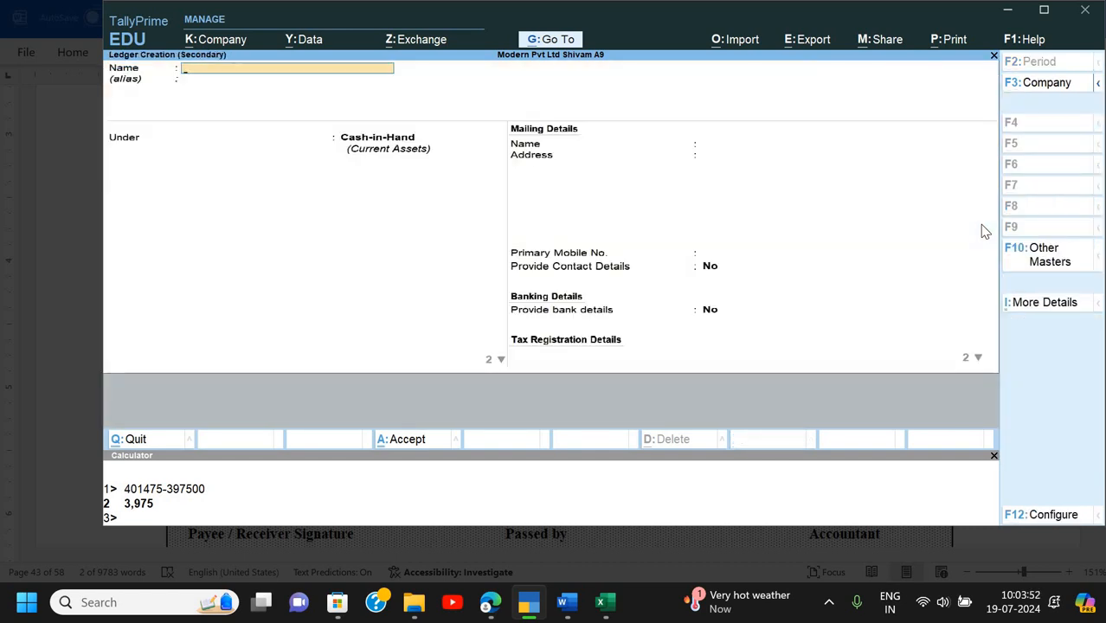
# - Name the new ledger 'Petty Exp.', place it under Indirect Expenses, and keep ledger type Not Applicable
pyautogui.write('Petty Exp.')
pyautogui.press('Return')
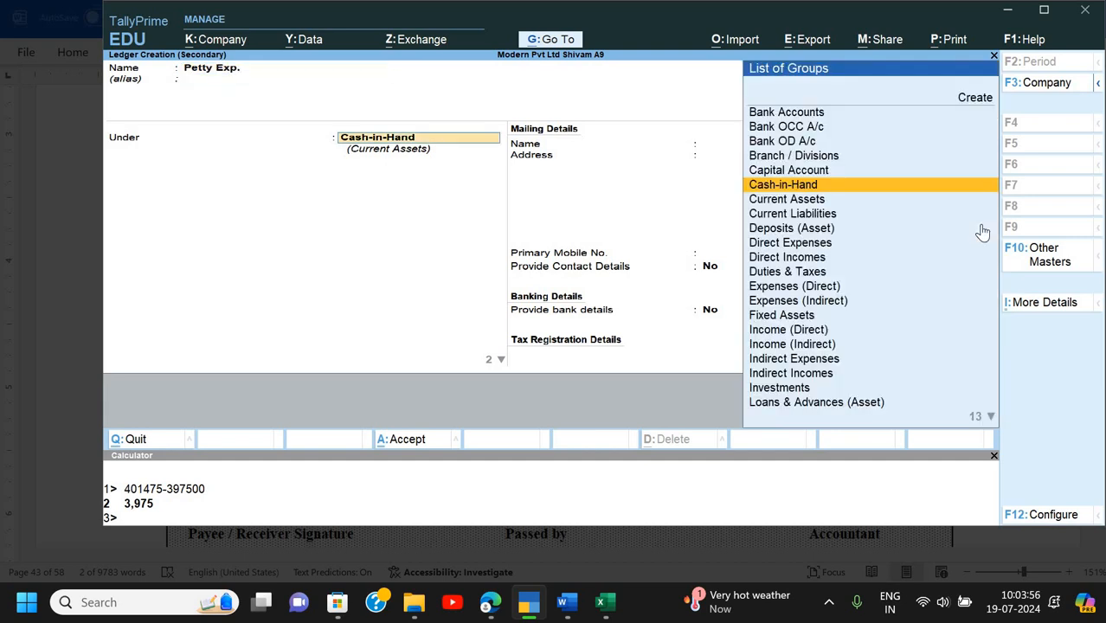
pyautogui.write('In')
pyautogui.press('Down')
pyautogui.press('Down')
pyautogui.press('Down')
pyautogui.press('Down')
pyautogui.press('Down')
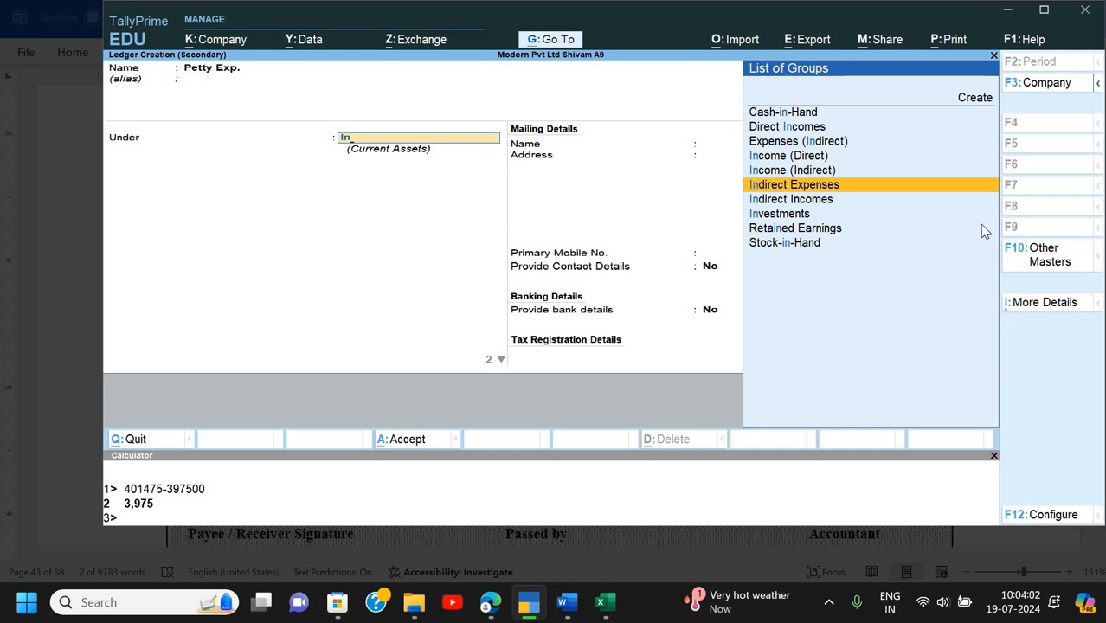
pyautogui.press('Return')
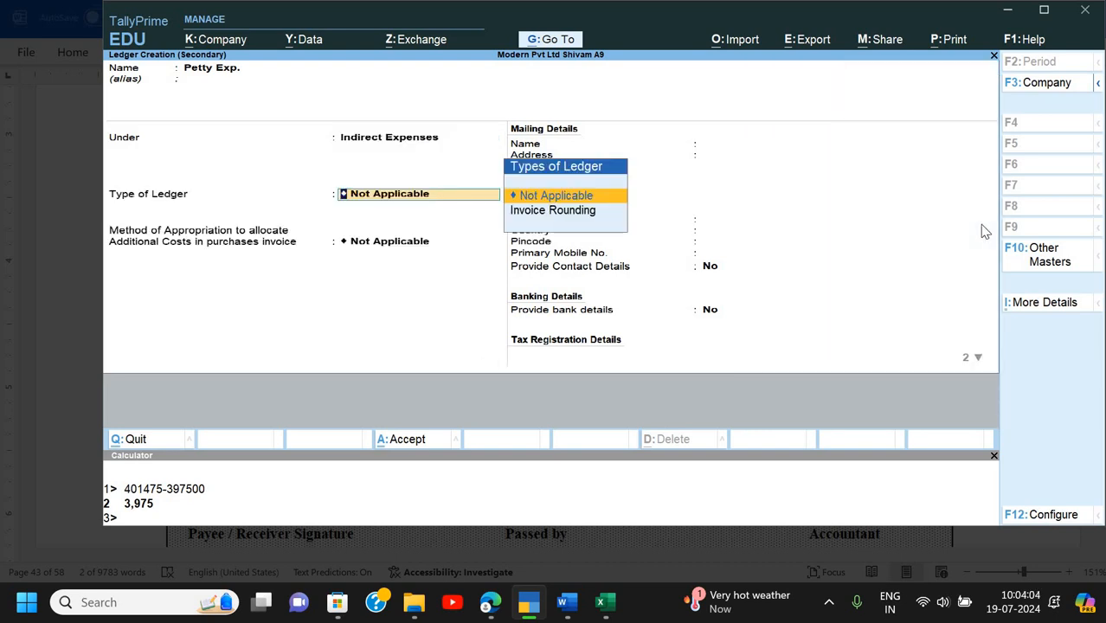
pyautogui.press('Return')
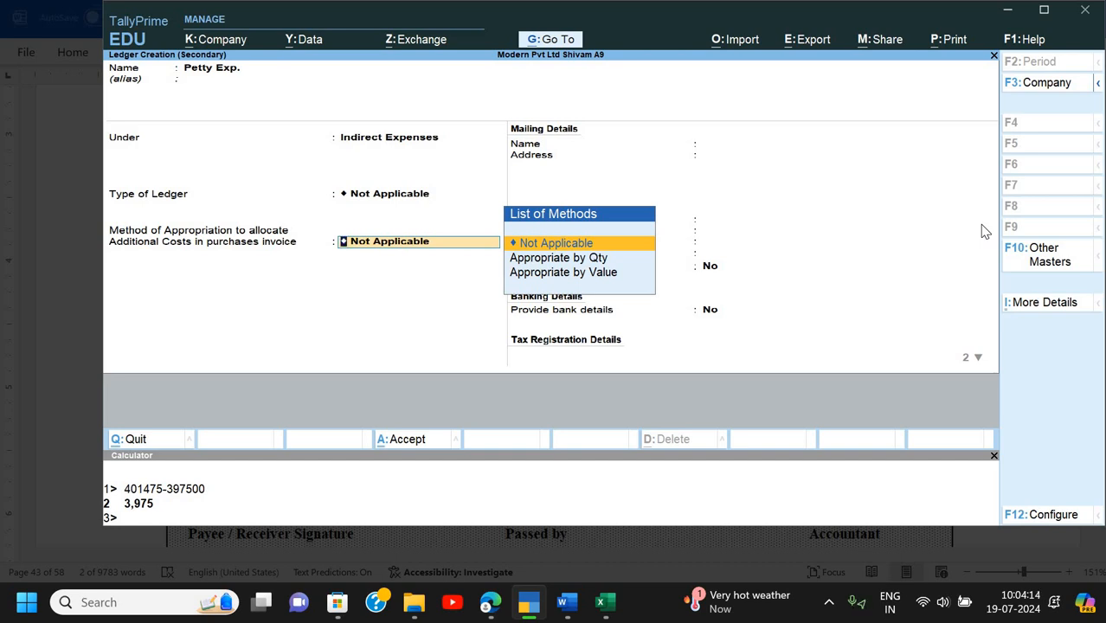
pyautogui.press('Return')
pyautogui.press('BackSpace')
# - Turn on Apply Cost Centres for Ledgers, mark Petty Exp. as cost-centre applicable, and save it
pyautogui.press('F12')
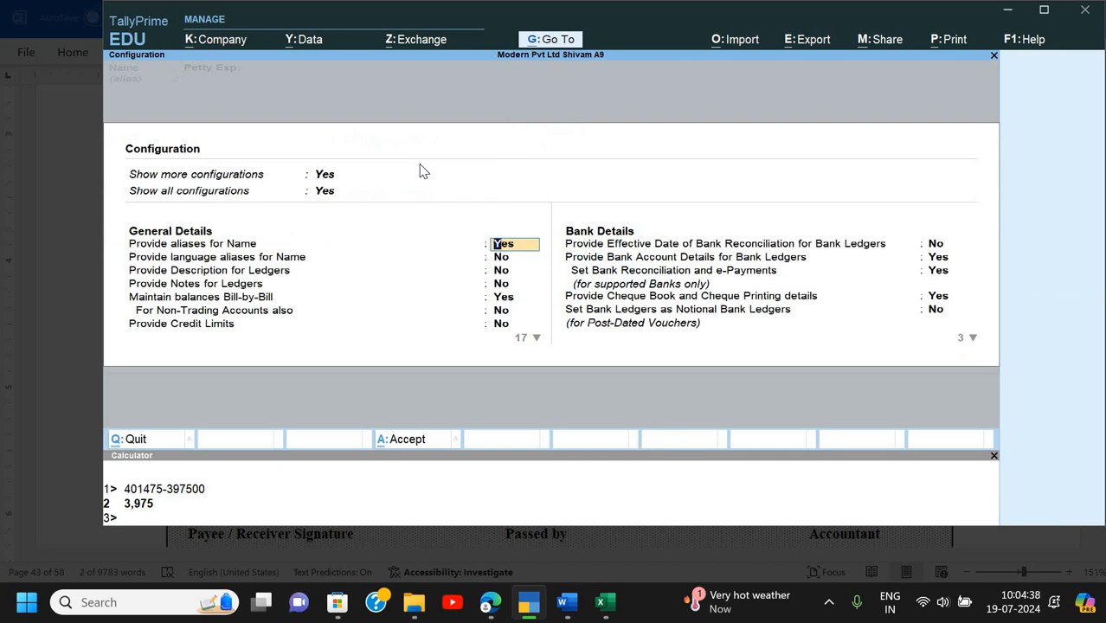
pyautogui.press('Return')
pyautogui.press('Return')
pyautogui.press('Return')
pyautogui.press('Return')
pyautogui.press('Return')
pyautogui.press('Return')
pyautogui.press('Return')
pyautogui.press('Return')
pyautogui.press('Return')
pyautogui.press('Return')
pyautogui.press('Return')
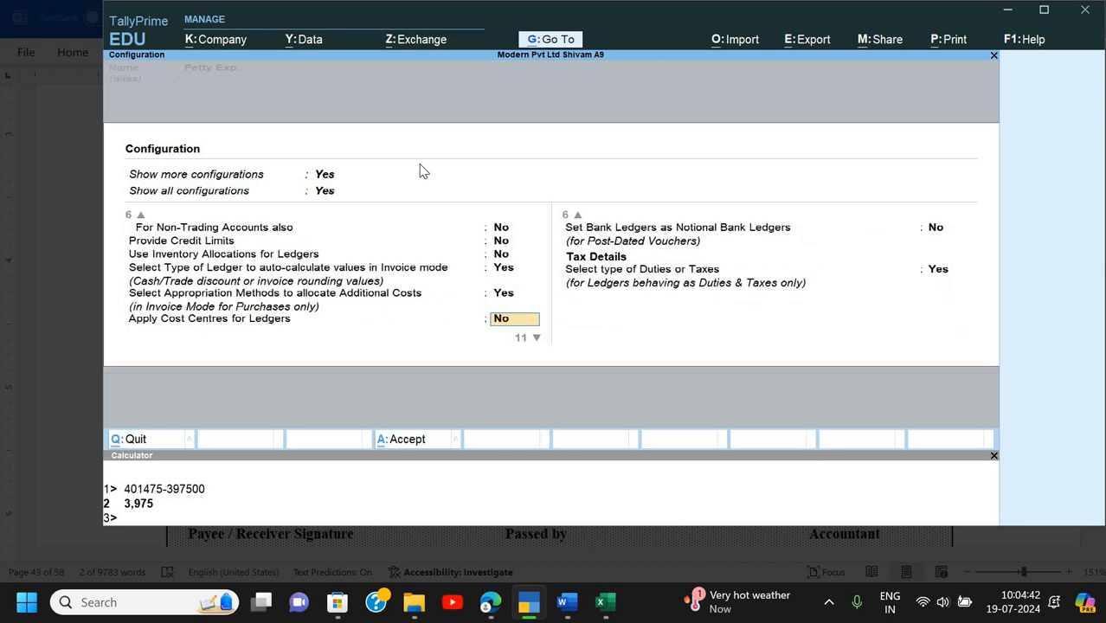
pyautogui.press('Up')
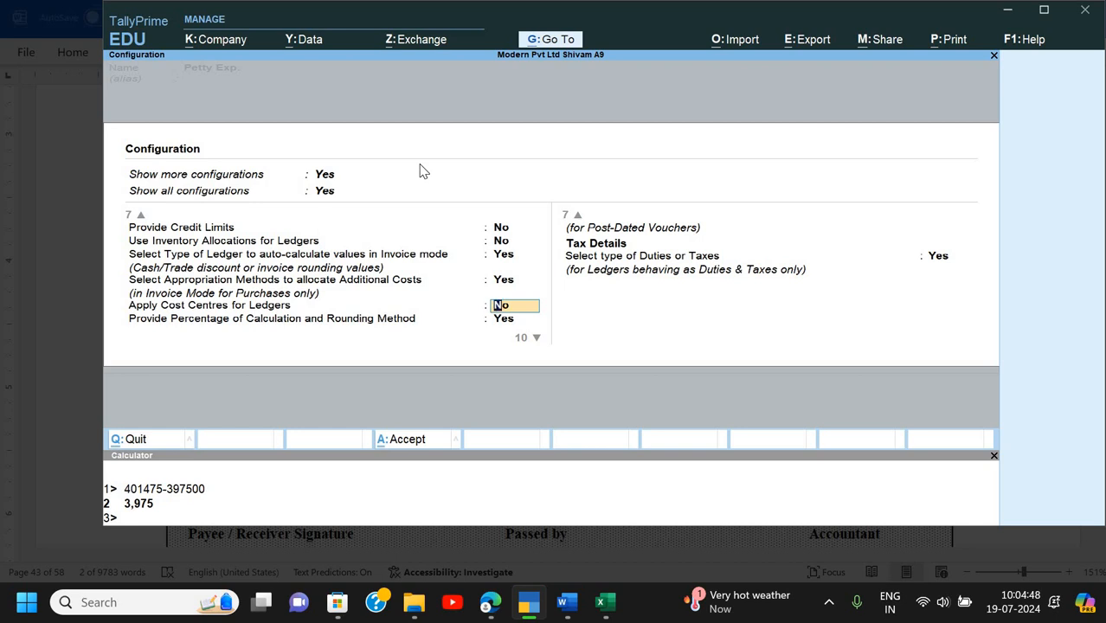
pyautogui.press('Return')
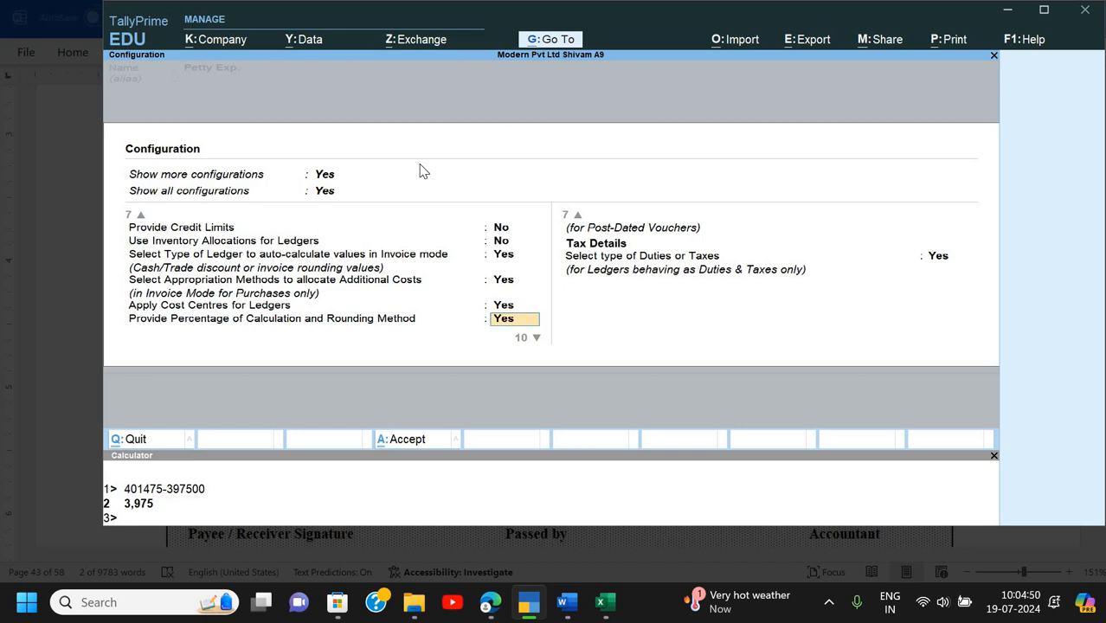
pyautogui.press('Return')
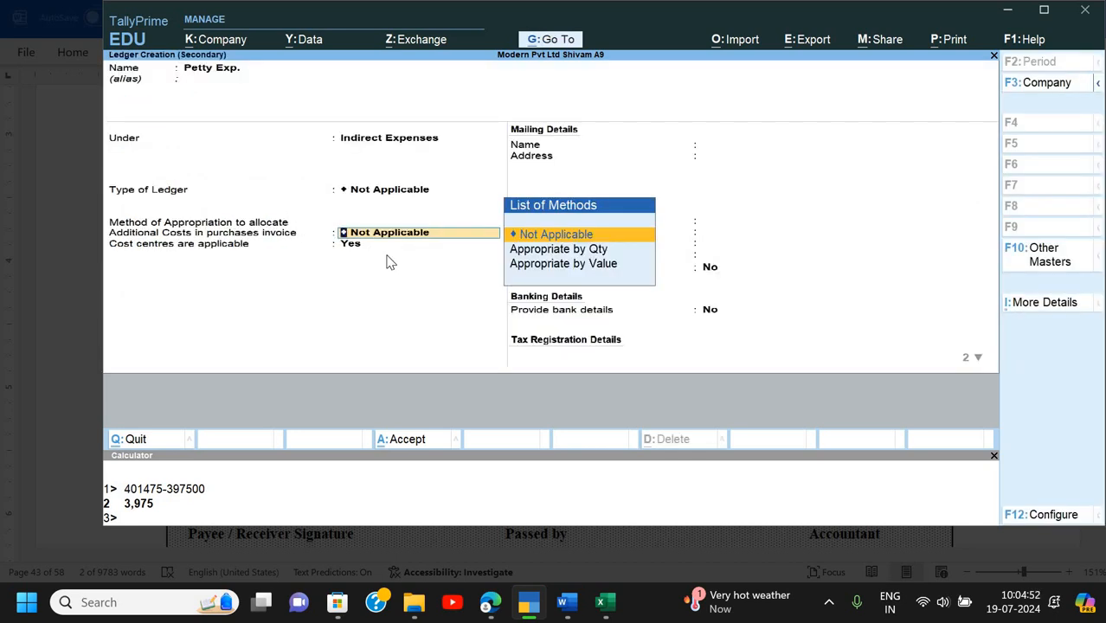
pyautogui.press('Return')
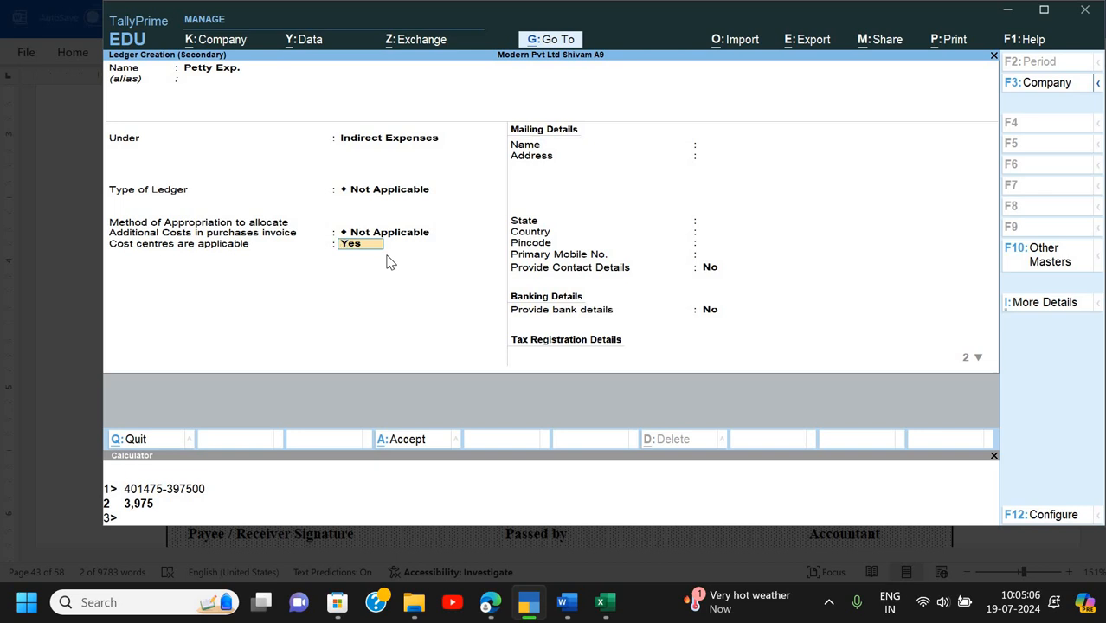
pyautogui.press('Return')
pyautogui.press('Return')
pyautogui.press('Return')
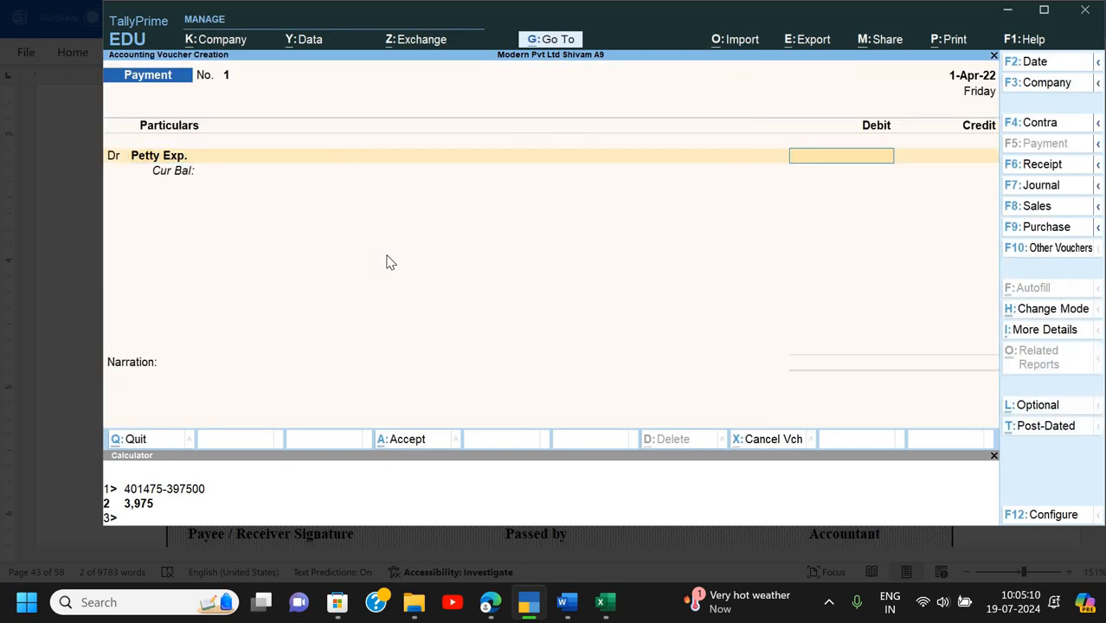
# - Debit Petty Exp. 2,175 under Petty Expense category, allocating Printing Paper 350 and Postal Stamps 70
pyautogui.write('2175')
pyautogui.press('Return')
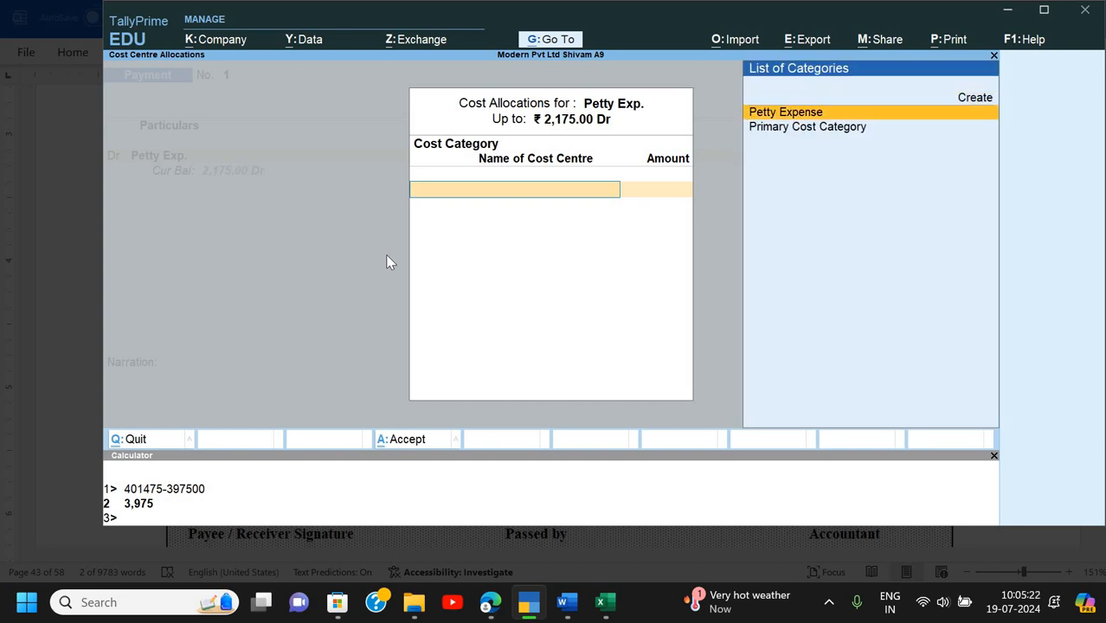
pyautogui.press('Return')
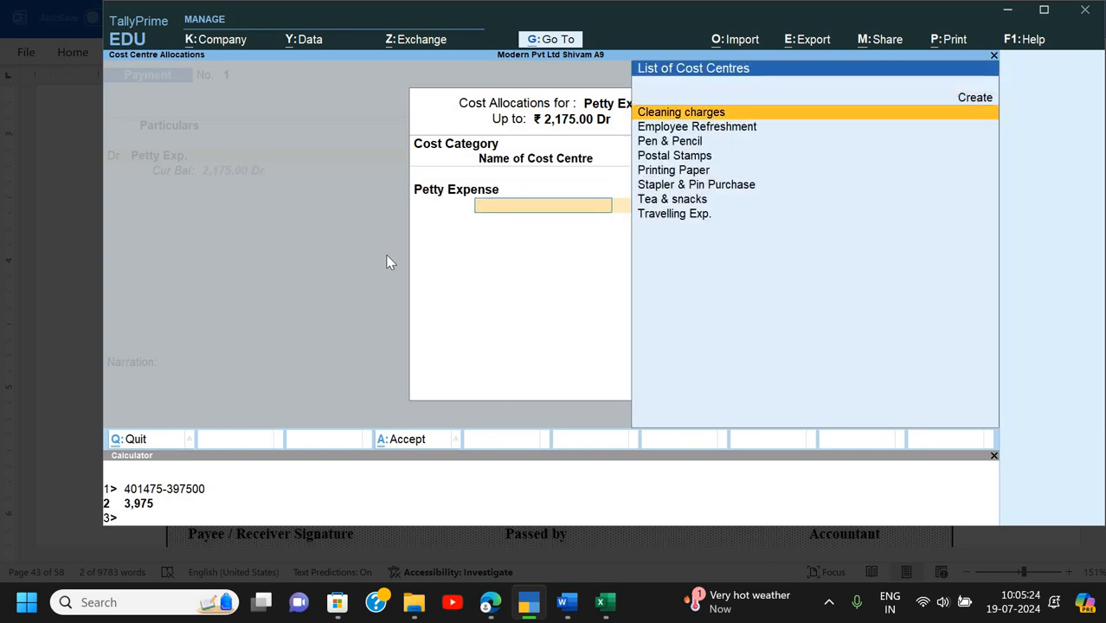
pyautogui.hotkey('alt', 'Tab')
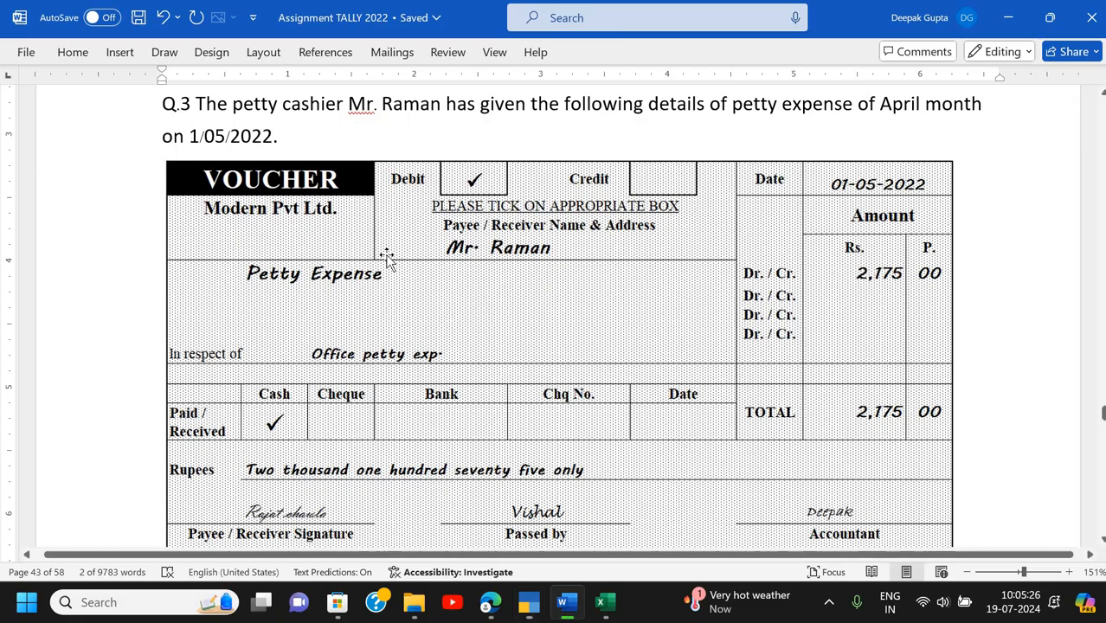
pyautogui.scroll(-5, 387, 259)
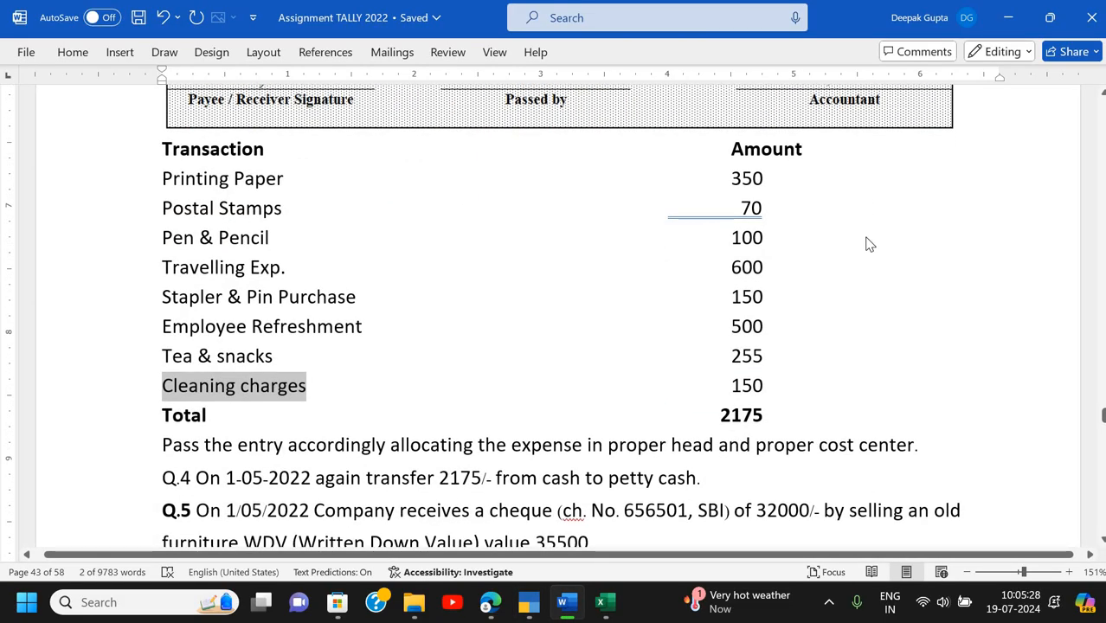
pyautogui.hotkey('alt', 'Tab')
pyautogui.press('Down')
pyautogui.press('Down')
pyautogui.press('Down')
pyautogui.press('Down')
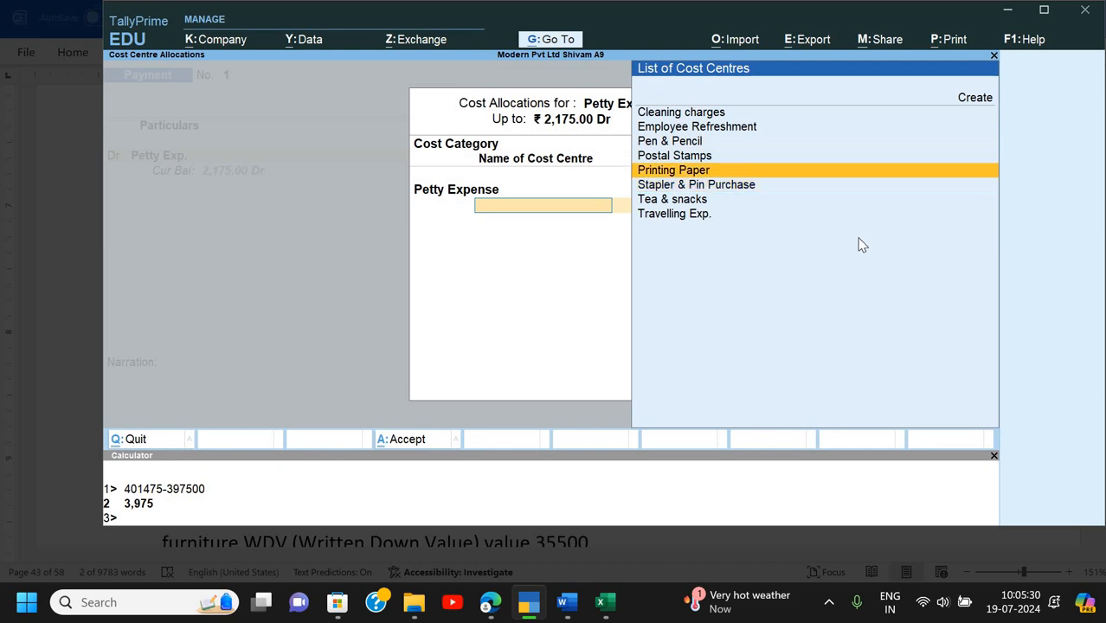
pyautogui.press('Return')
pyautogui.hotkey('alt', 'Tab')
pyautogui.hotkey('alt', 'Tab')
pyautogui.write('350')
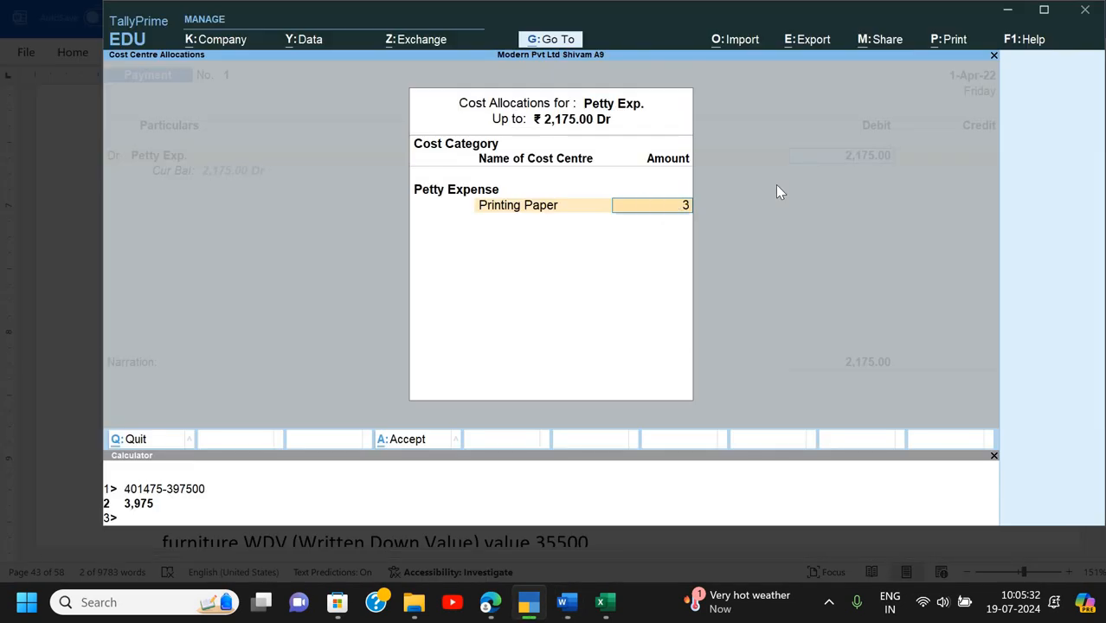
pyautogui.press('Return')
pyautogui.hotkey('alt', 'Tab')
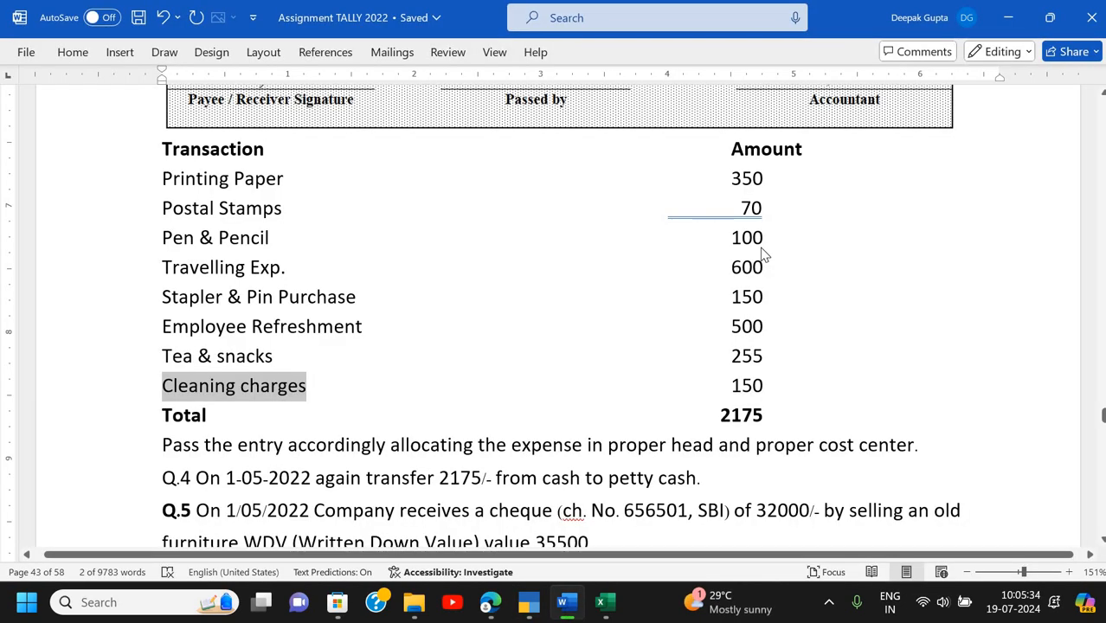
pyautogui.hotkey('alt', 'Tab')
pyautogui.write('Po')
pyautogui.press('Return')
pyautogui.hotkey('alt', 'Tab')
pyautogui.hotkey('alt', 'Tab')
pyautogui.write('70')
pyautogui.press('Return')
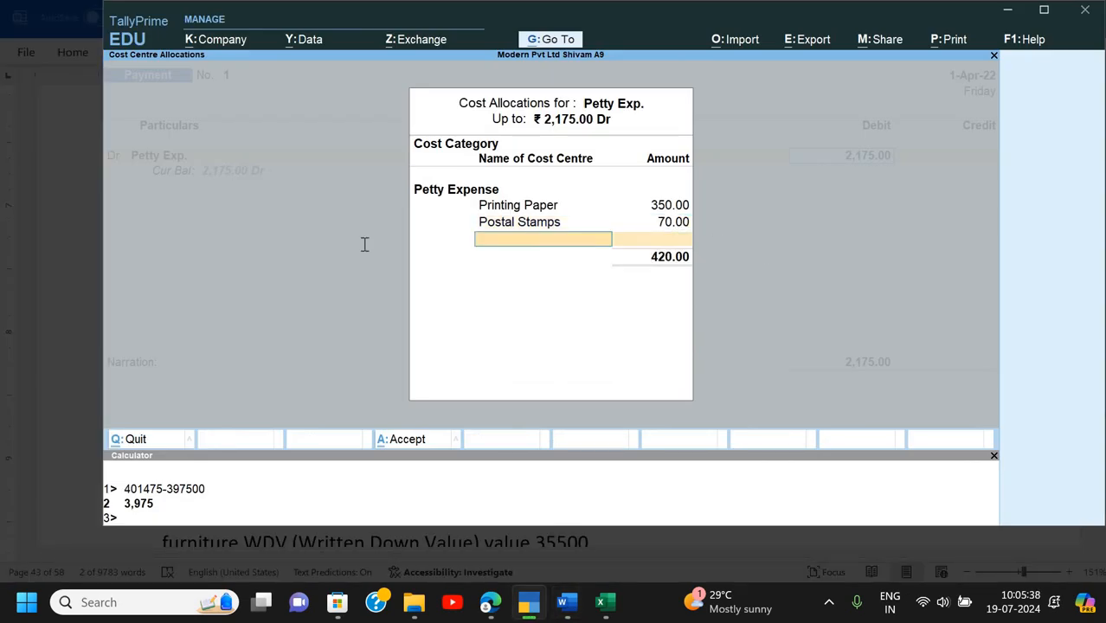
# - Allocate Pen & Pencil 100, Travelling Exp. 600 and Stapler & Pin Purchase 150
pyautogui.hotkey('alt', 'Tab')
pyautogui.hotkey('alt', 'Tab')
pyautogui.write('Pe')
pyautogui.press('Return')
pyautogui.hotkey('alt', 'Tab')
pyautogui.hotkey('alt', 'Tab')
pyautogui.write('100')
pyautogui.press('Return')
pyautogui.hotkey('alt', 'Tab')
pyautogui.hotkey('alt', 'Tab')
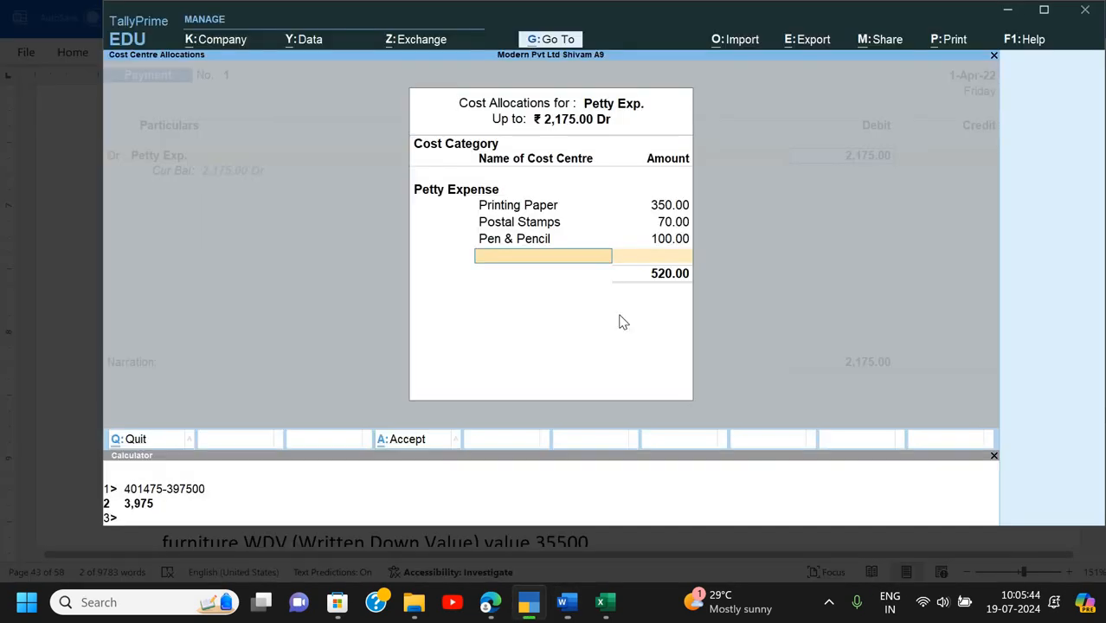
pyautogui.write('Tr')
pyautogui.press('Return')
pyautogui.hotkey('alt', 'Tab')
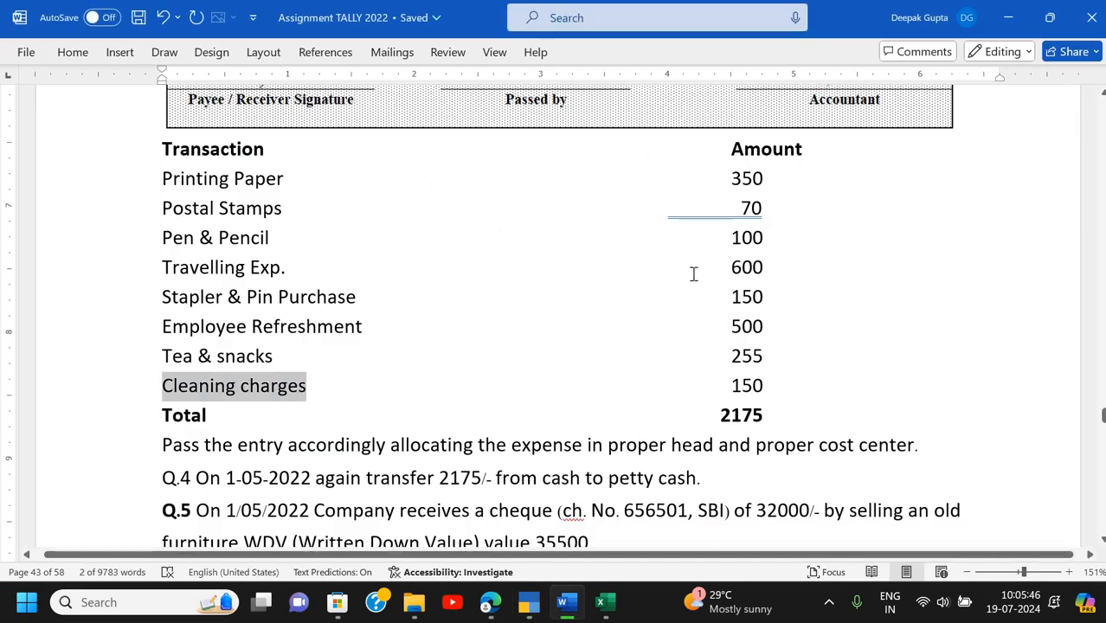
pyautogui.hotkey('alt', 'Tab')
pyautogui.write('600')
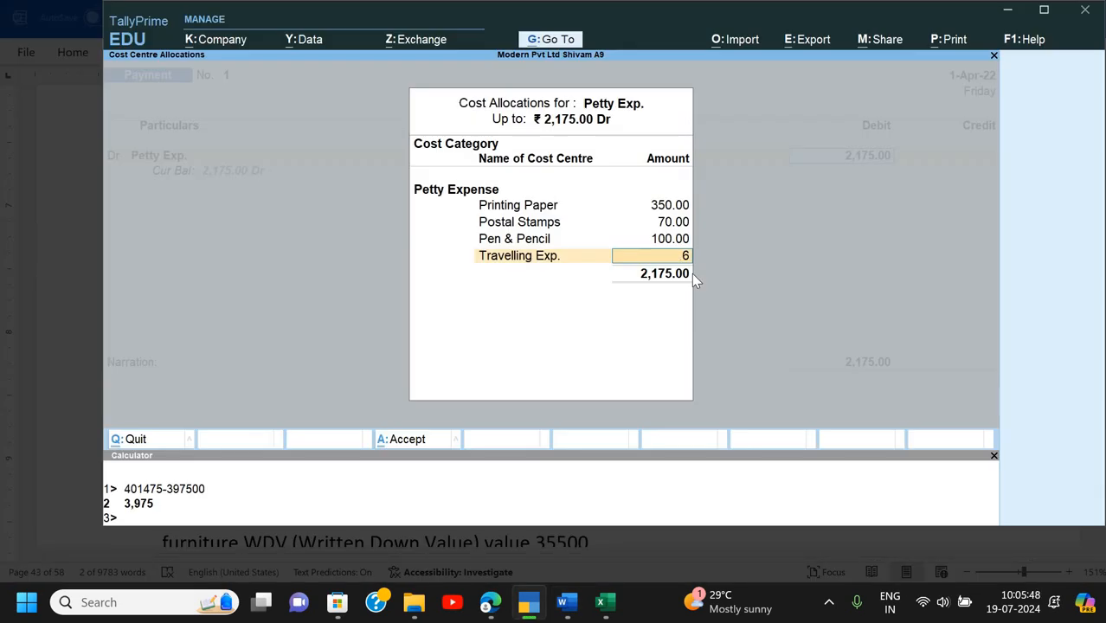
pyautogui.press('Return')
pyautogui.hotkey('alt', 'Tab')
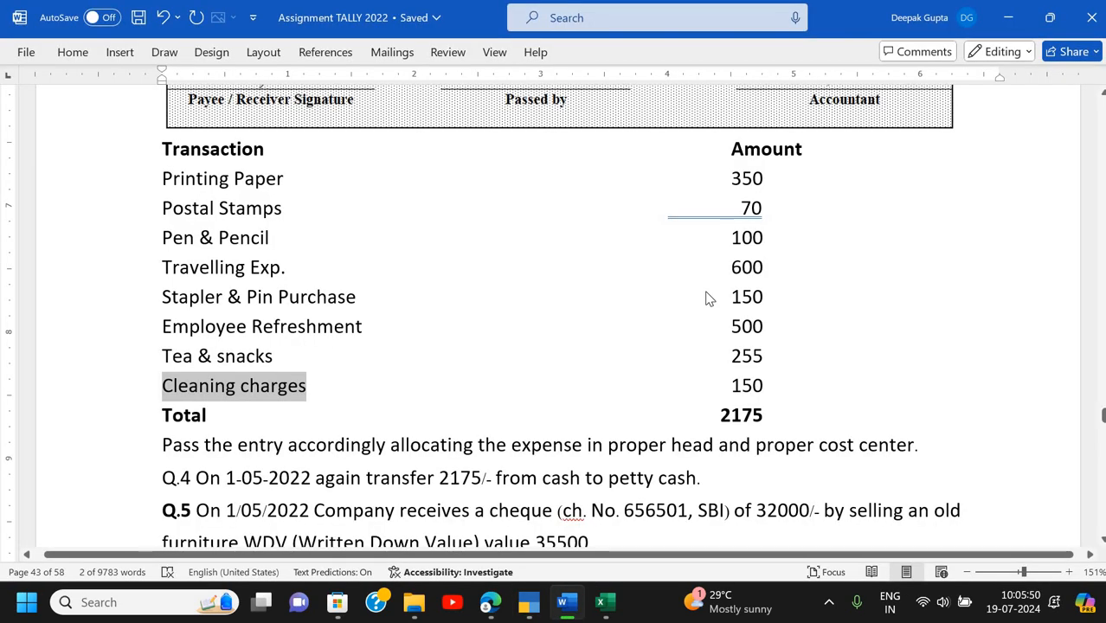
pyautogui.hotkey('alt', 'Tab')
pyautogui.write('St')
pyautogui.press('Return')
pyautogui.hotkey('alt', 'Tab')
# - Allocate Employee Refreshment 500, Tea & snacks 255, and the remainder to Cleaning charges
pyautogui.hotkey('alt', 'Tab')
pyautogui.write('150')
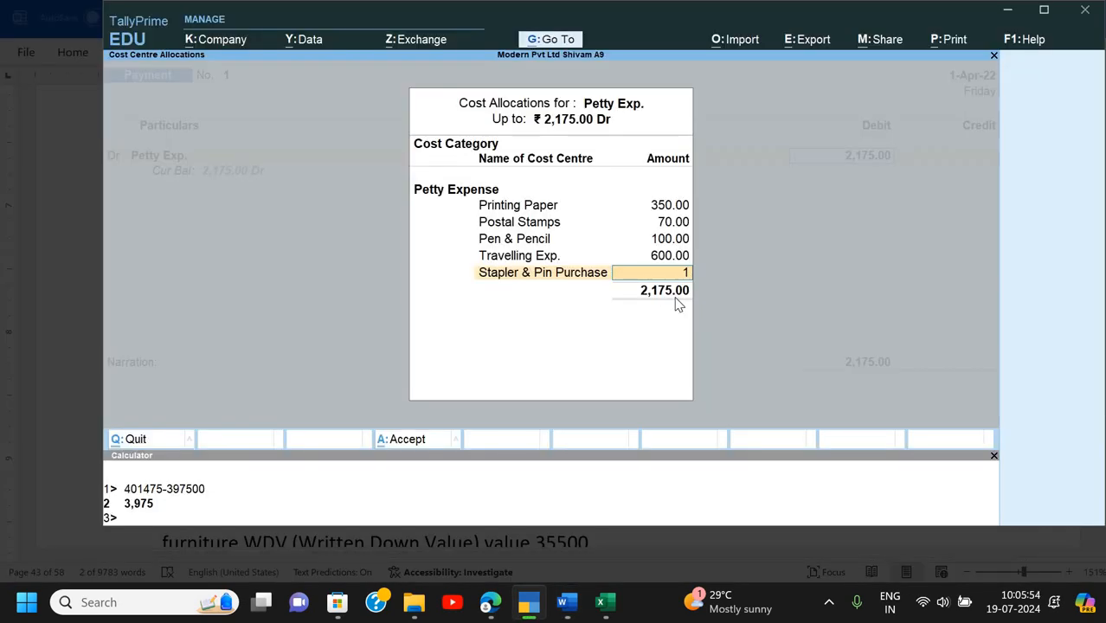
pyautogui.press('Return')
pyautogui.hotkey('alt', 'Tab')
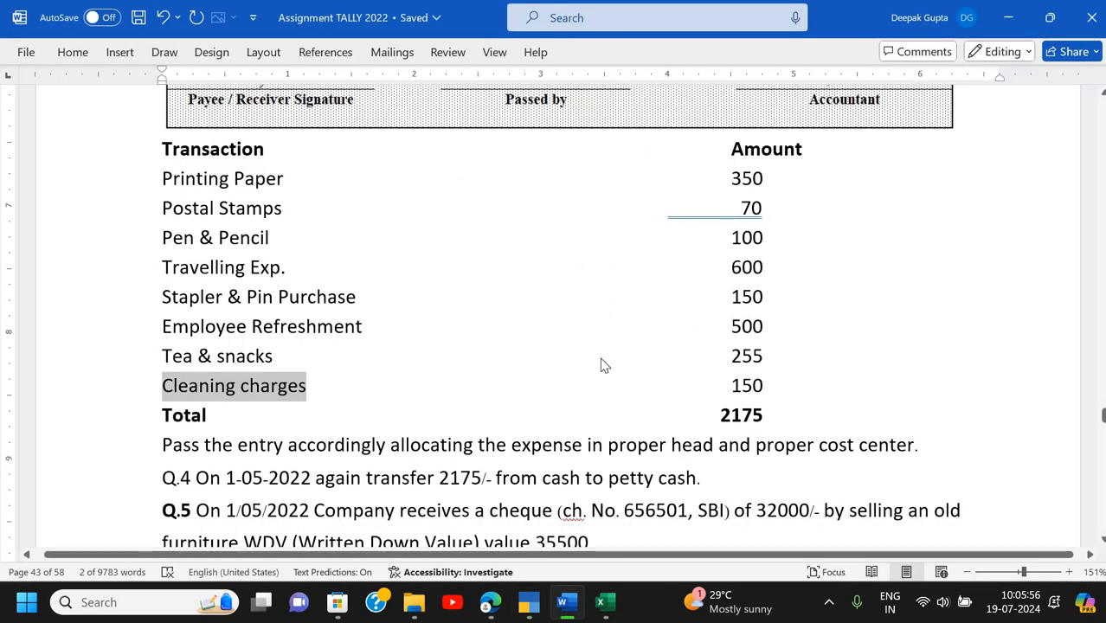
pyautogui.hotkey('alt', 'Tab')
pyautogui.write('Em')
pyautogui.press('Return')
pyautogui.hotkey('alt', 'Tab')
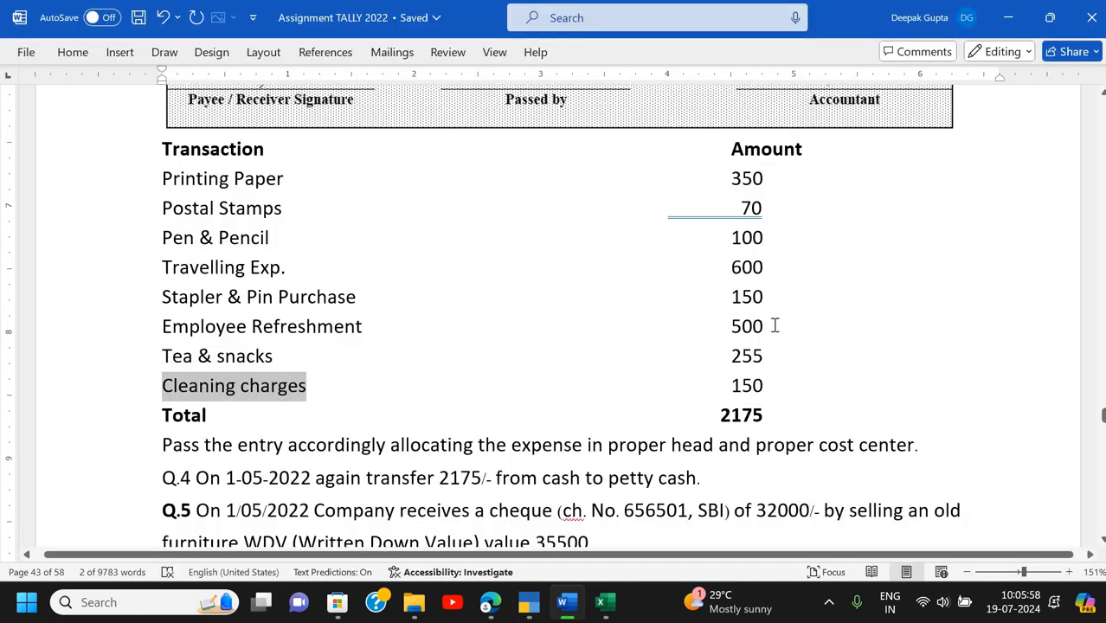
pyautogui.hotkey('alt', 'Tab')
pyautogui.write('500')
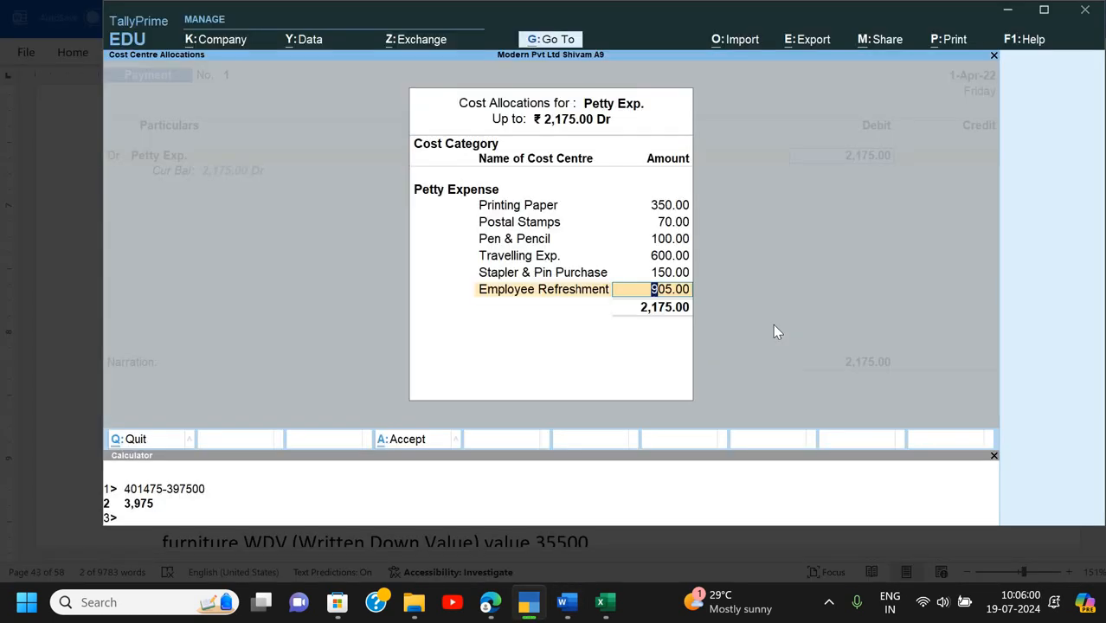
pyautogui.press('Return')
pyautogui.hotkey('alt', 'Tab')
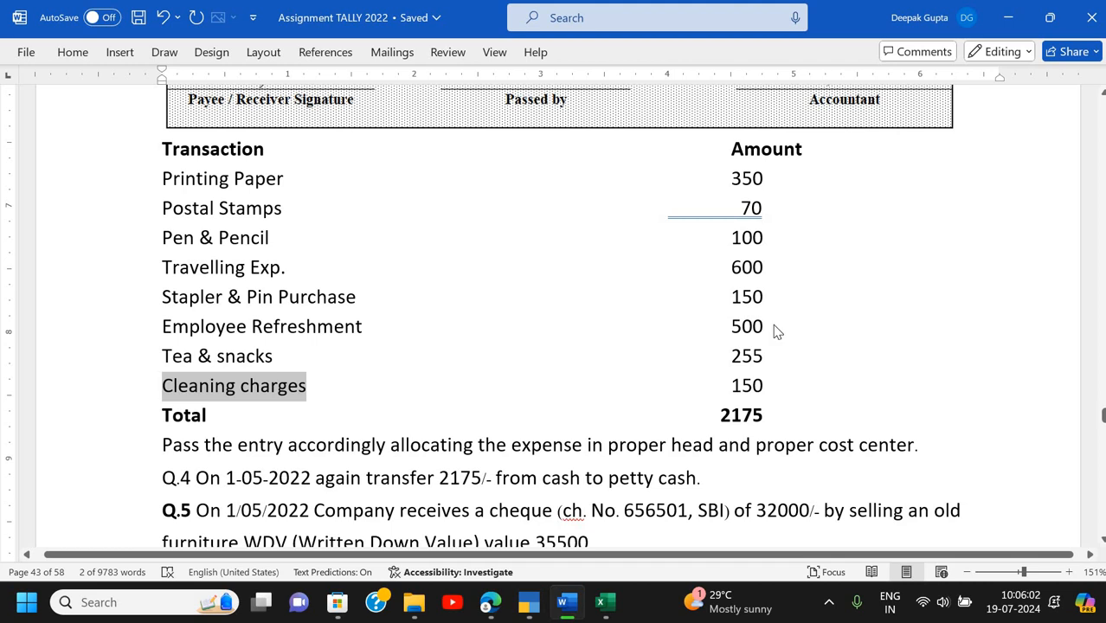
pyautogui.hotkey('alt', 'Tab')
pyautogui.write('Te')
pyautogui.press('Return')
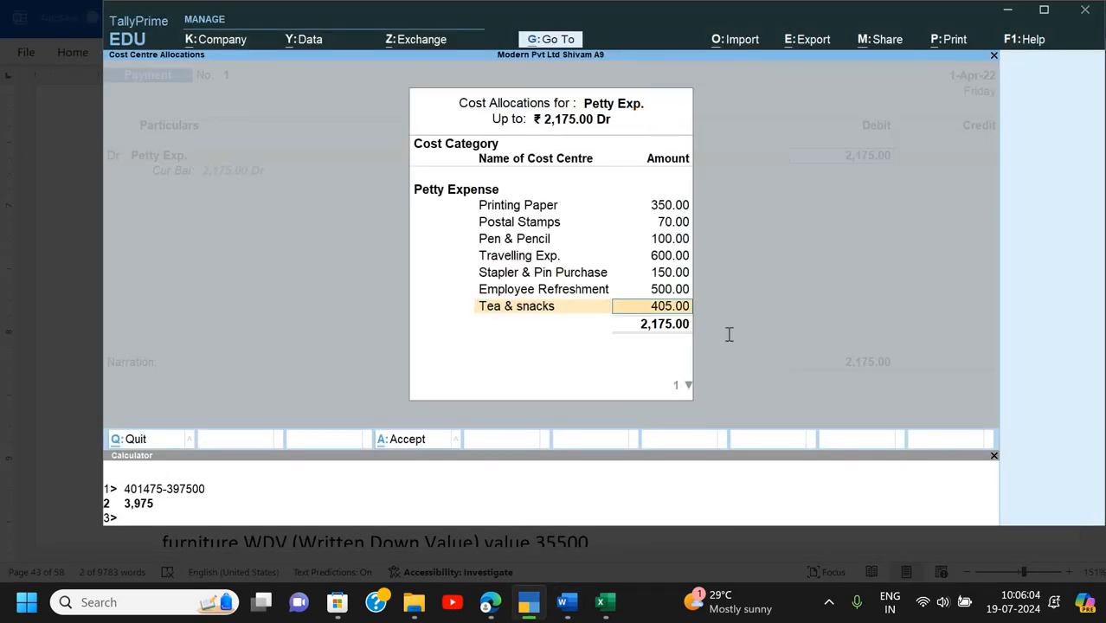
pyautogui.hotkey('alt', 'Tab')
pyautogui.hotkey('alt', 'Tab')
pyautogui.write('255')
pyautogui.press('Return')
pyautogui.hotkey('alt', 'Tab')
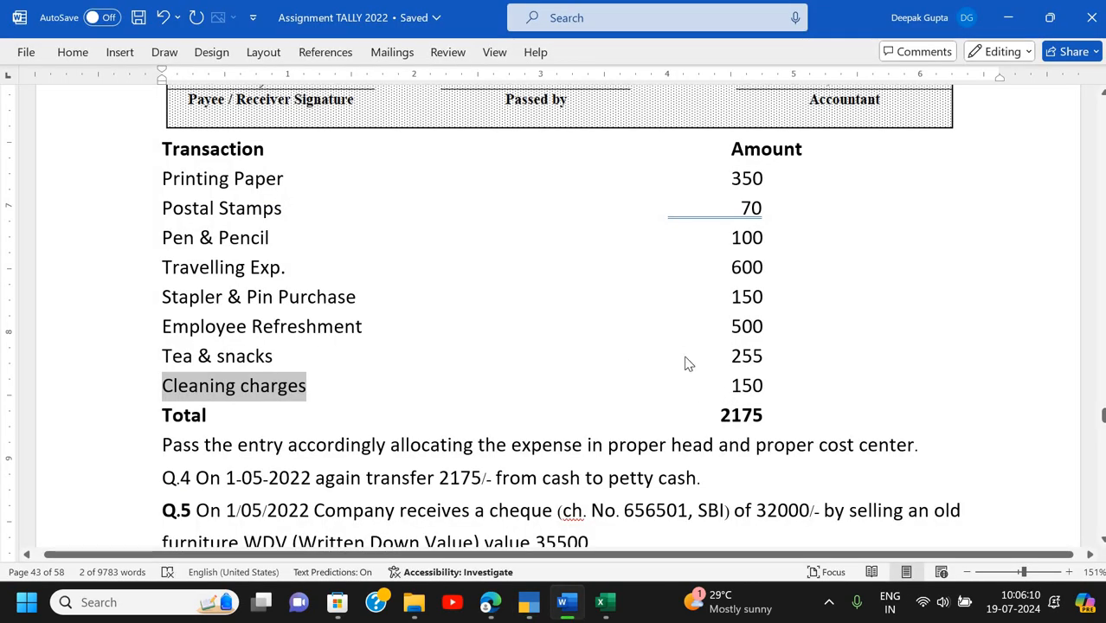
pyautogui.hotkey('alt', 'Tab')
pyautogui.hotkey('alt', 'Tab')
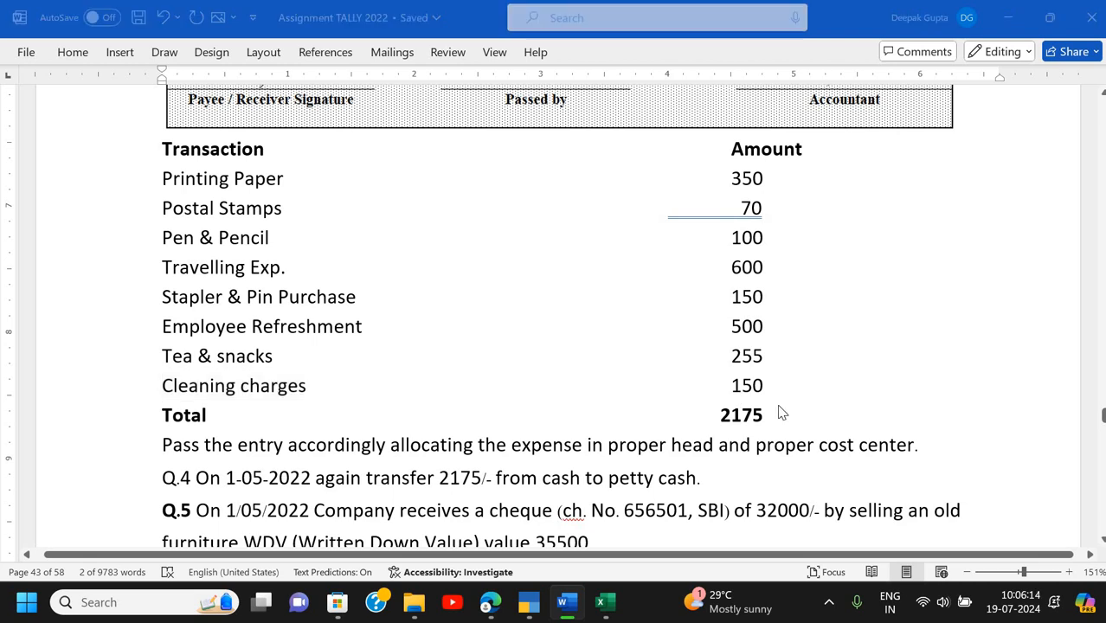
pyautogui.hotkey('alt', 'Tab')
pyautogui.write('Cl')
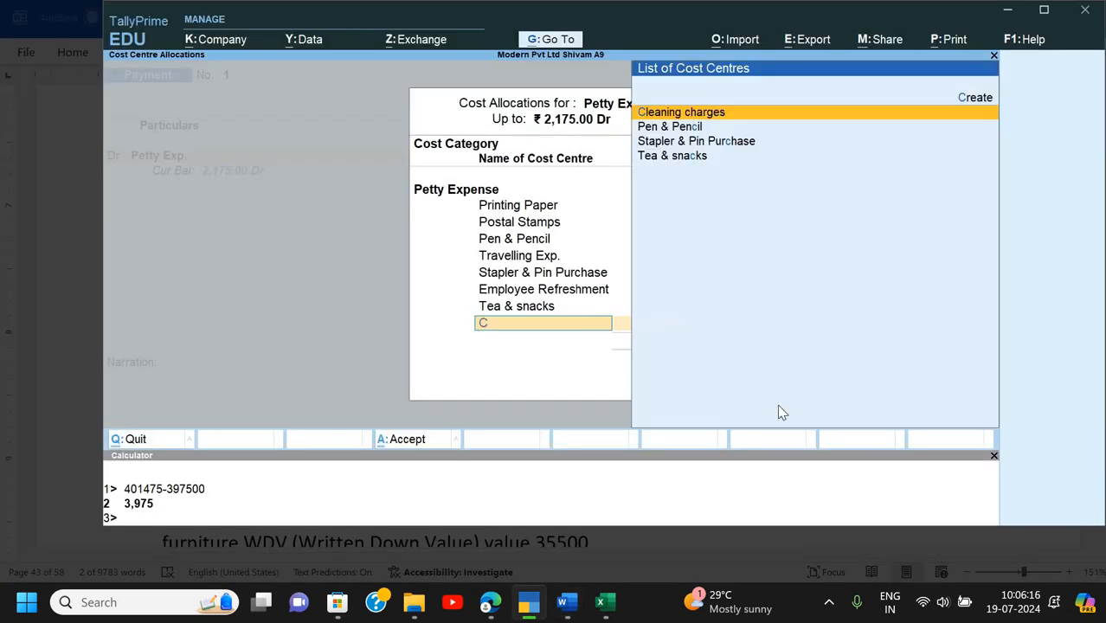
pyautogui.press('Return')
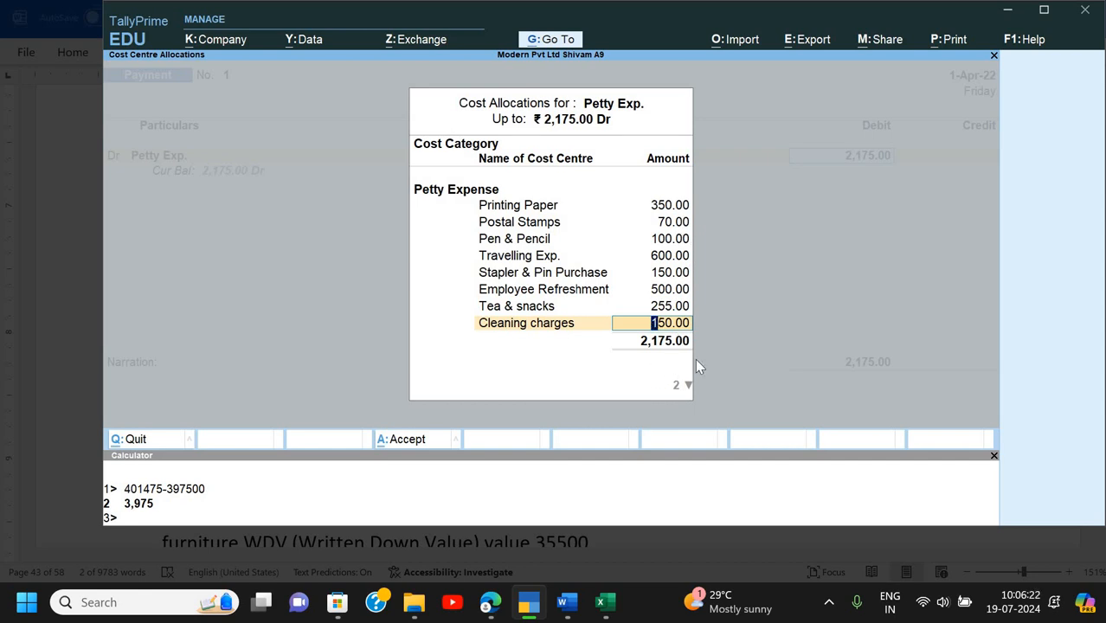
pyautogui.press('Return')
pyautogui.press('Return')
pyautogui.press('Return')
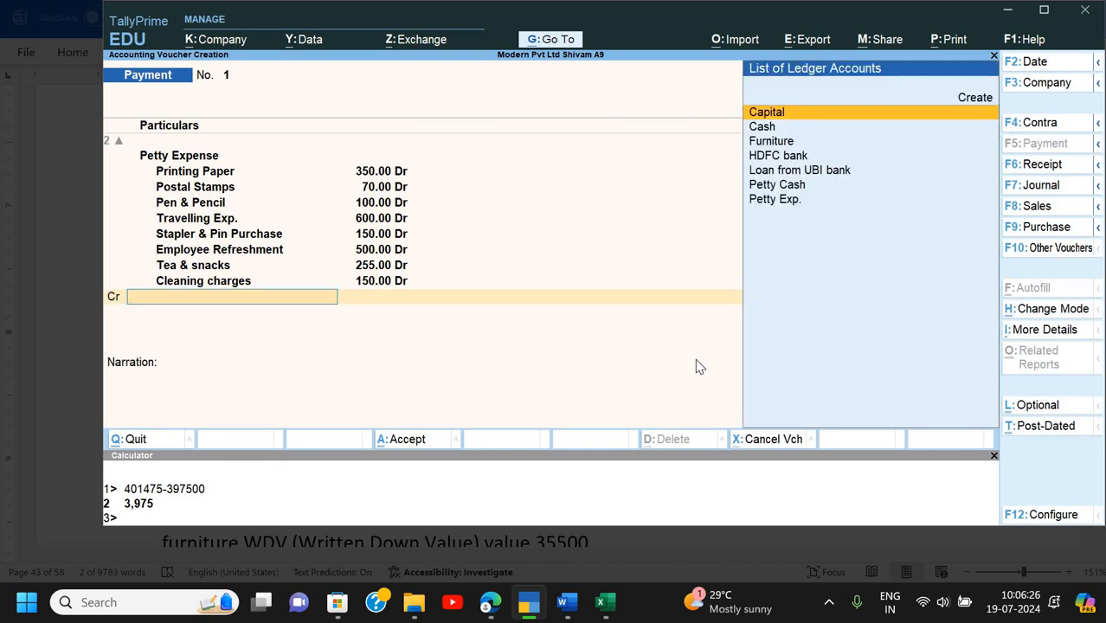
# - Credit Petty Cash 2,175 with narration 'Being petty exp paid' and save the voucher
pyautogui.press('Down')
pyautogui.press('Down')
pyautogui.press('Down')
pyautogui.press('Down')
pyautogui.press('Down')
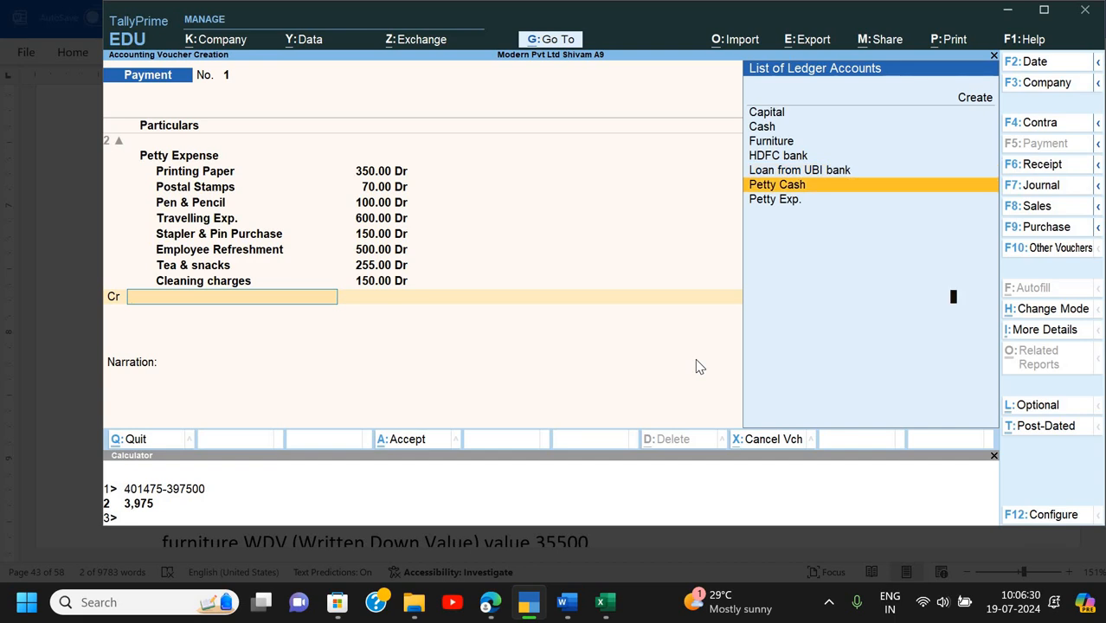
pyautogui.press('Return')
pyautogui.press('Return')
pyautogui.write('Being petty exp paid')
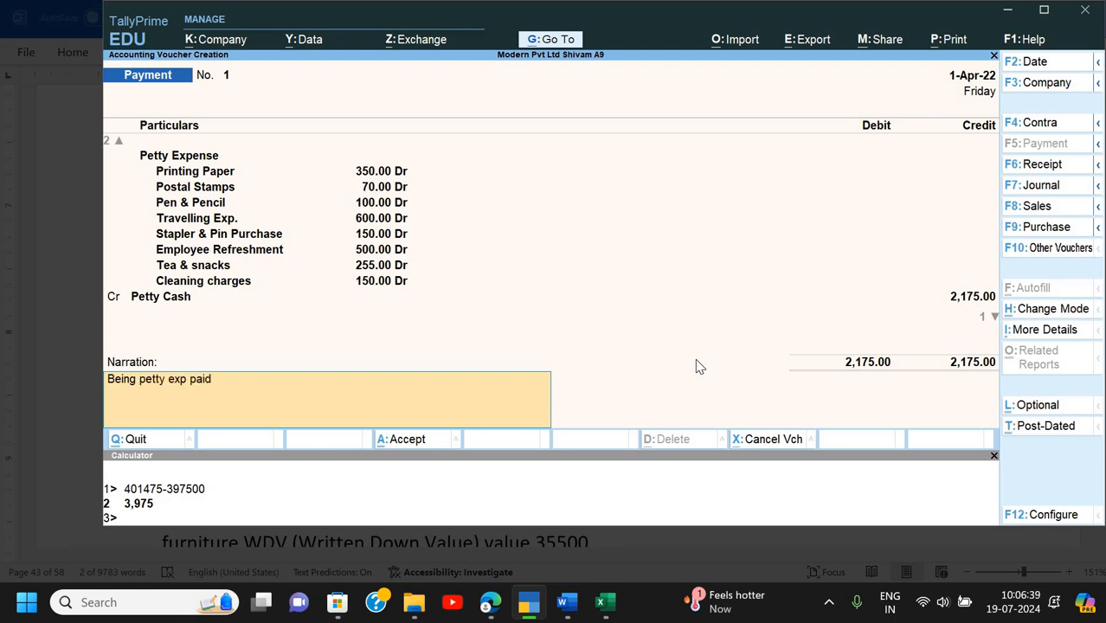
pyautogui.press('Return')
pyautogui.press('Return')
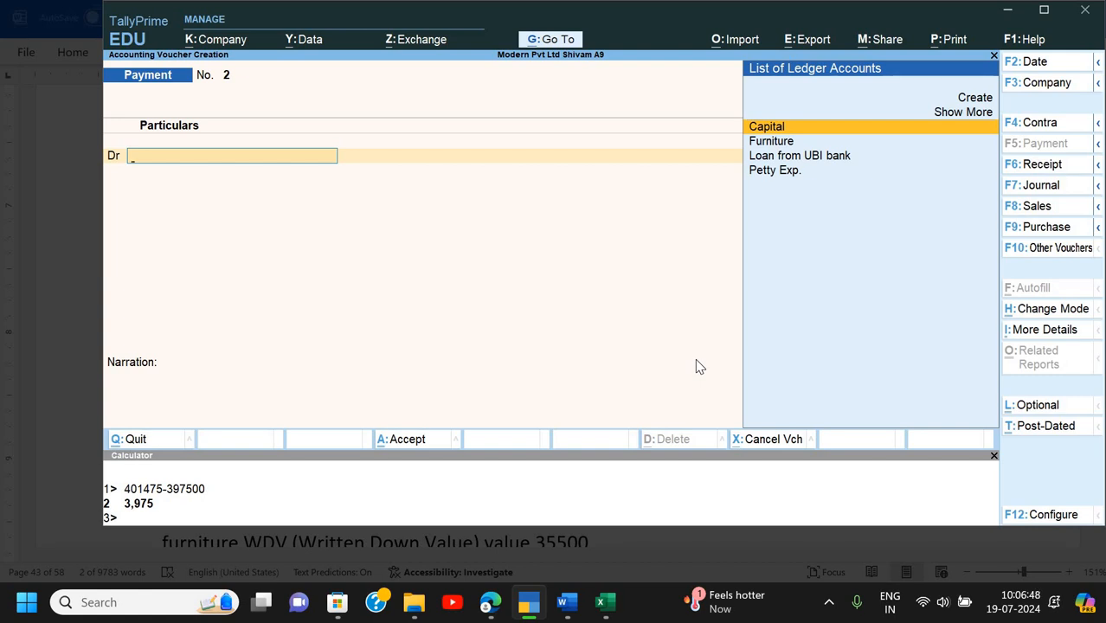
# - Leave voucher entry and check the Petty Exp. 2,175 line in the Profit & Loss report
pyautogui.press('Escape')
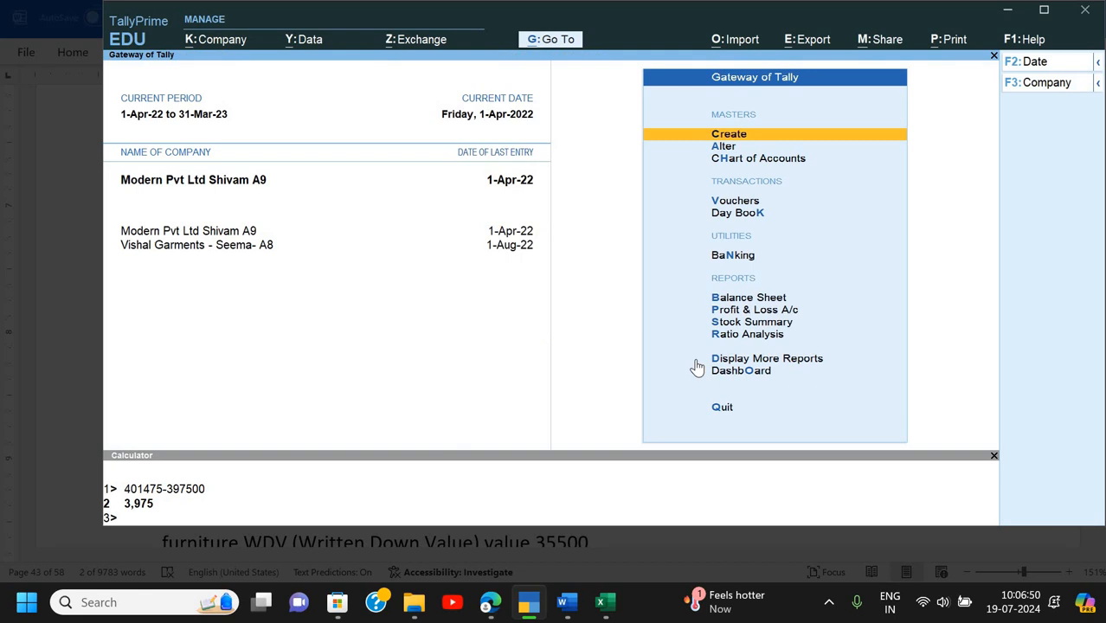
pyautogui.press('Down')
pyautogui.press('Down')
pyautogui.press('Down')
pyautogui.press('Down')
pyautogui.press('Up')
pyautogui.press('Return')
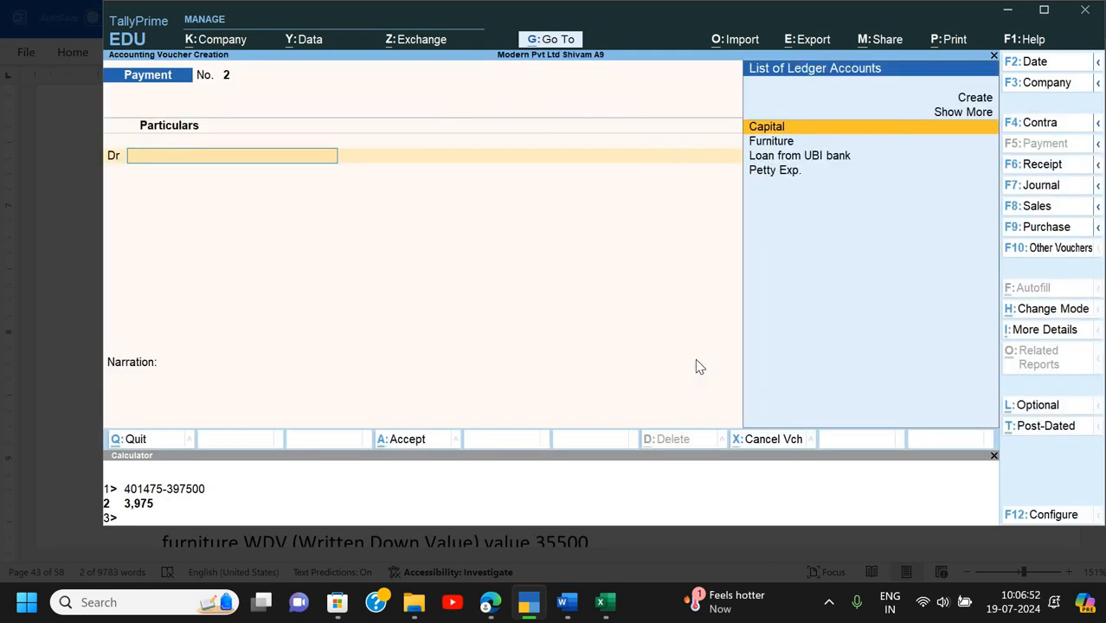
pyautogui.press('Escape')
pyautogui.press('y')
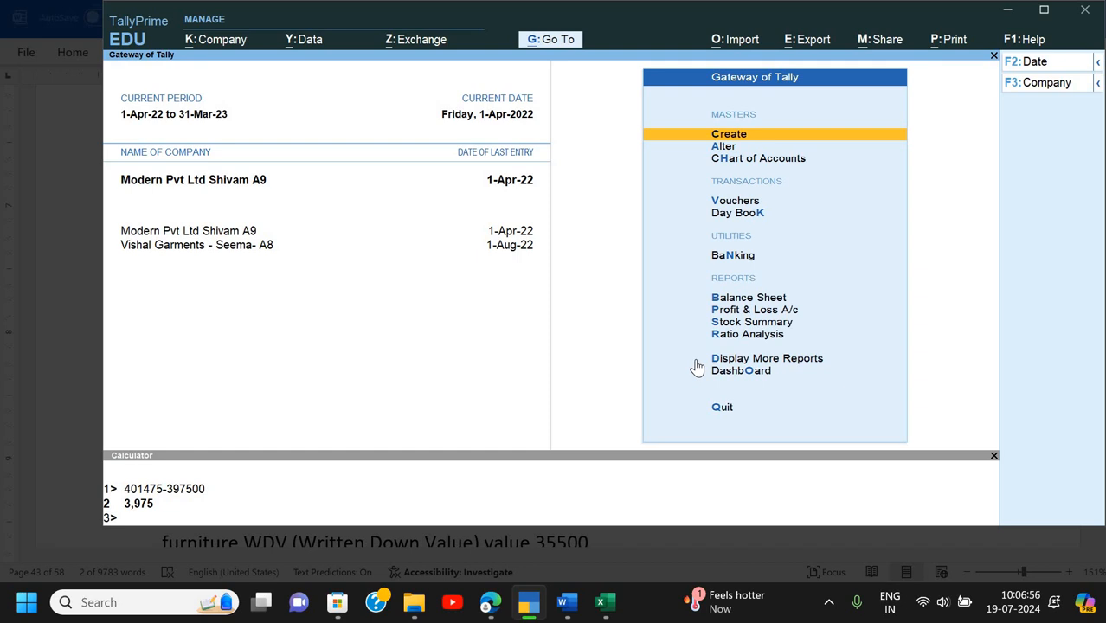
pyautogui.press('Down')
pyautogui.press('Down')
pyautogui.press('Down')
pyautogui.press('Down')
pyautogui.press('Down')
pyautogui.press('Down')
pyautogui.press('Down')
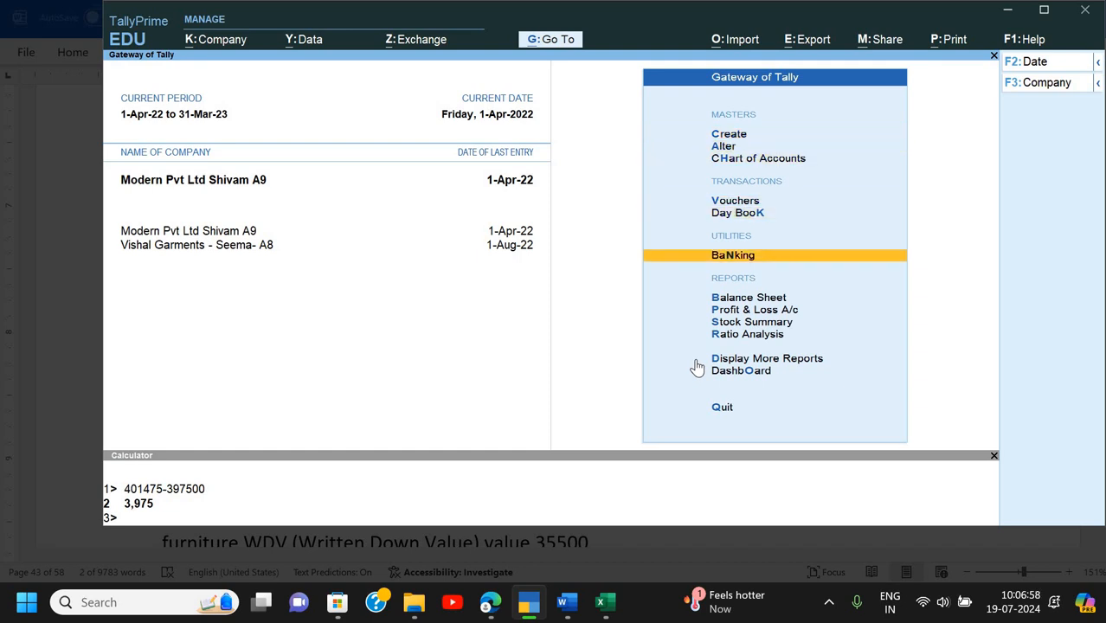
pyautogui.press('Return')
pyautogui.press('Down')
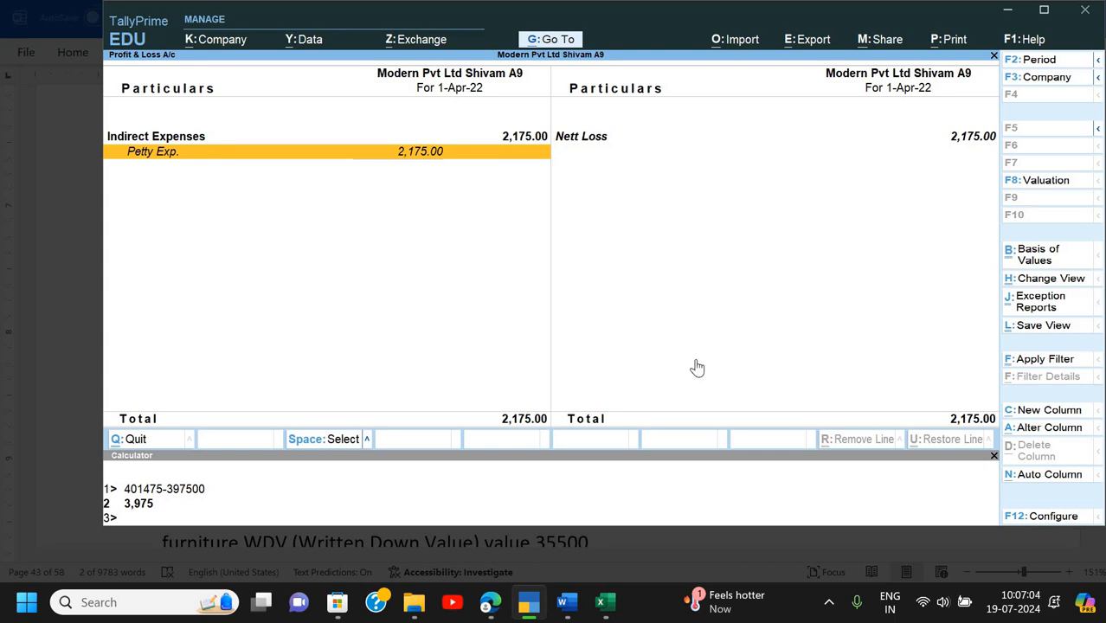
pyautogui.press('Escape')
# - Preview the Cost Category Summary showing Petty Expense 2,175.00 Dr, then return to Gateway of Tally
pyautogui.press('Up')
pyautogui.press('Up')
pyautogui.press('Up')
pyautogui.press('Up')
pyautogui.press('Up')
pyautogui.press('Up')
pyautogui.press('Up')
pyautogui.press('Down')
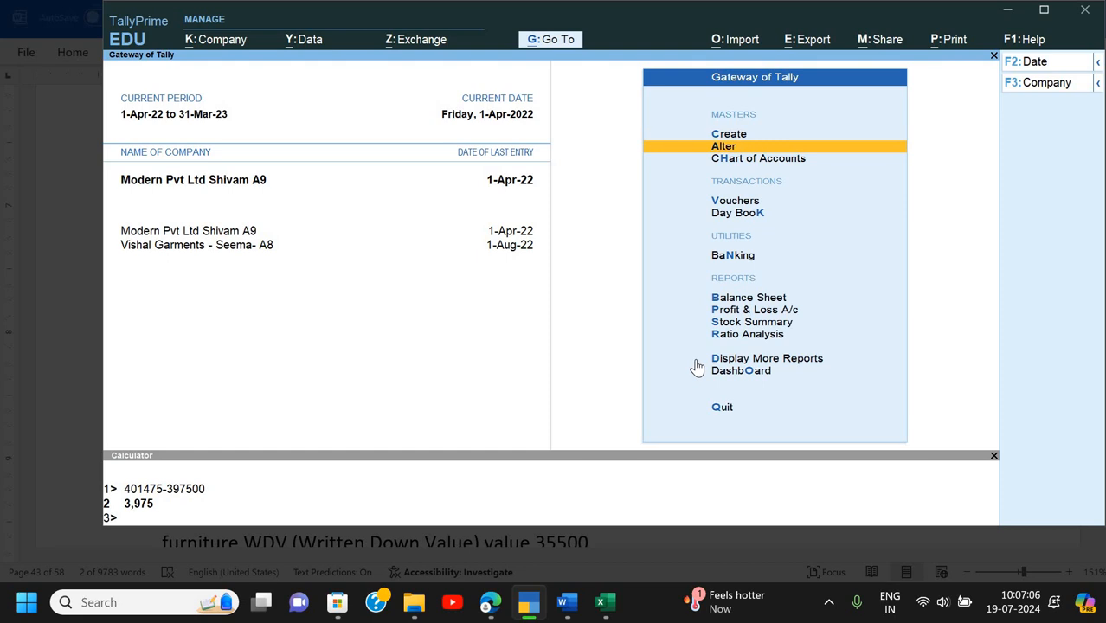
pyautogui.press('Down')
pyautogui.press('Down')
pyautogui.press('Down')
pyautogui.press('Down')
pyautogui.press('Down')
pyautogui.press('Down')
pyautogui.press('Down')
pyautogui.press('Down')
pyautogui.press('Down')
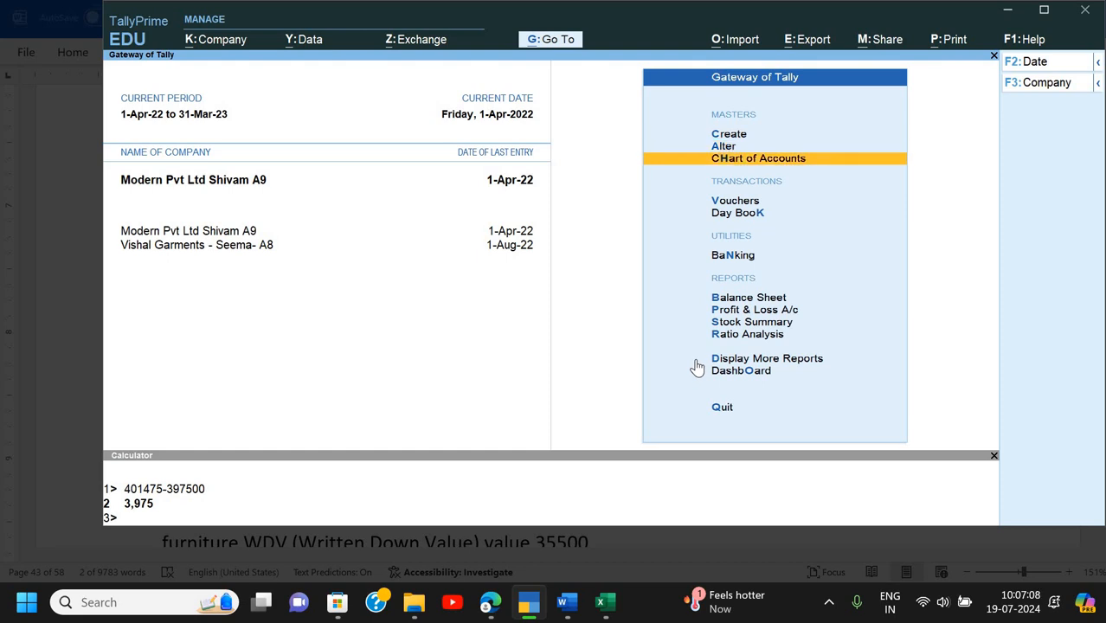
pyautogui.press('Down')
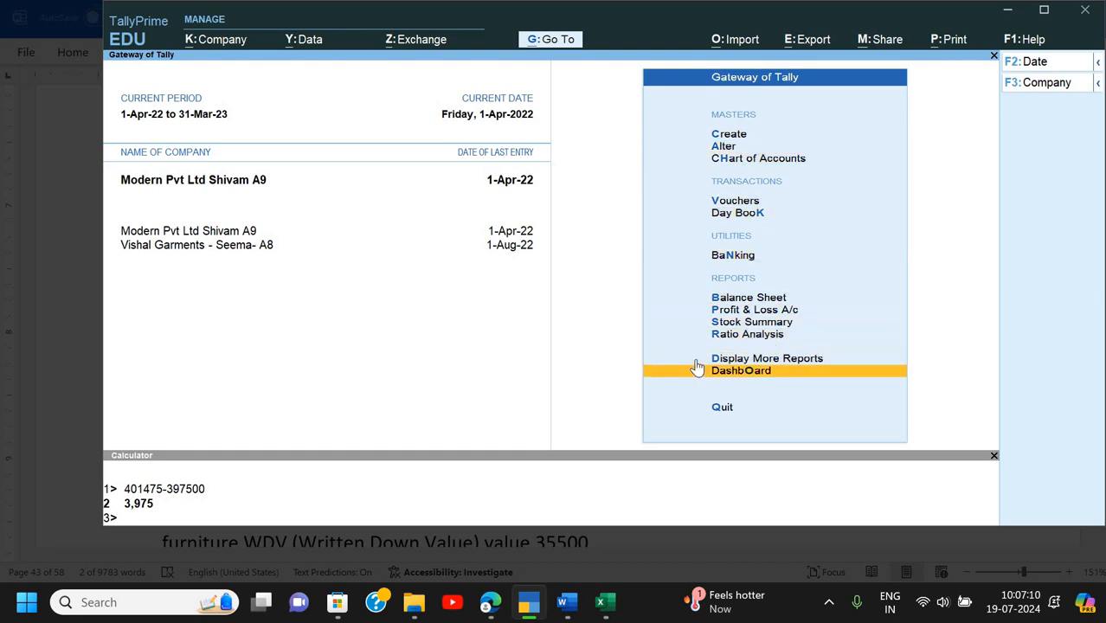
pyautogui.press('d')
pyautogui.press('Down')
pyautogui.press('Down')
pyautogui.press('Down')
pyautogui.press('Down')
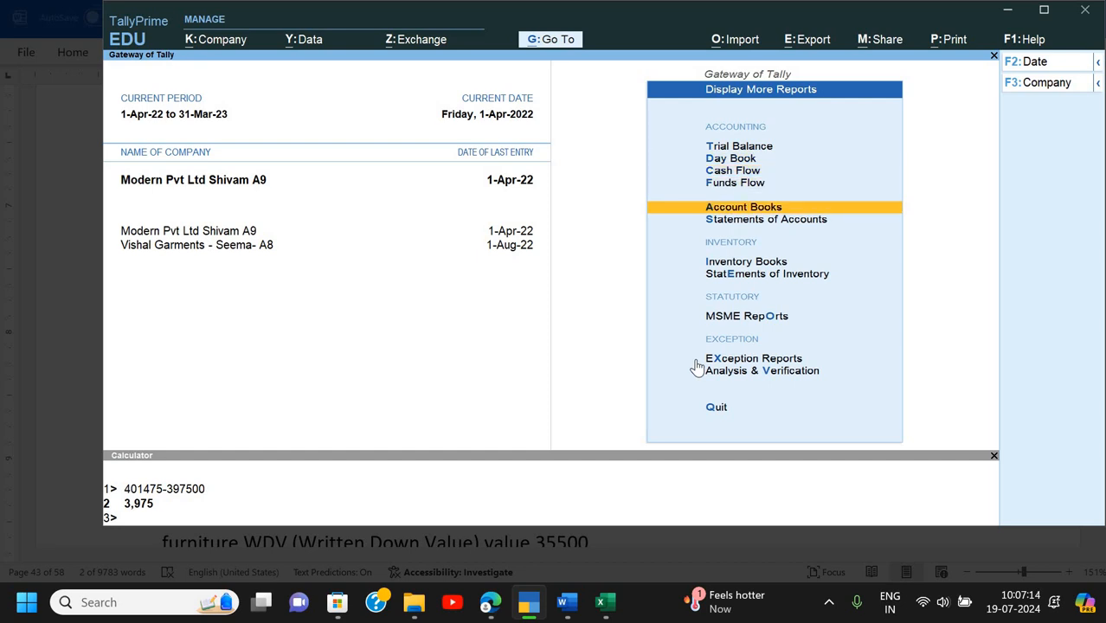
pyautogui.press('Down')
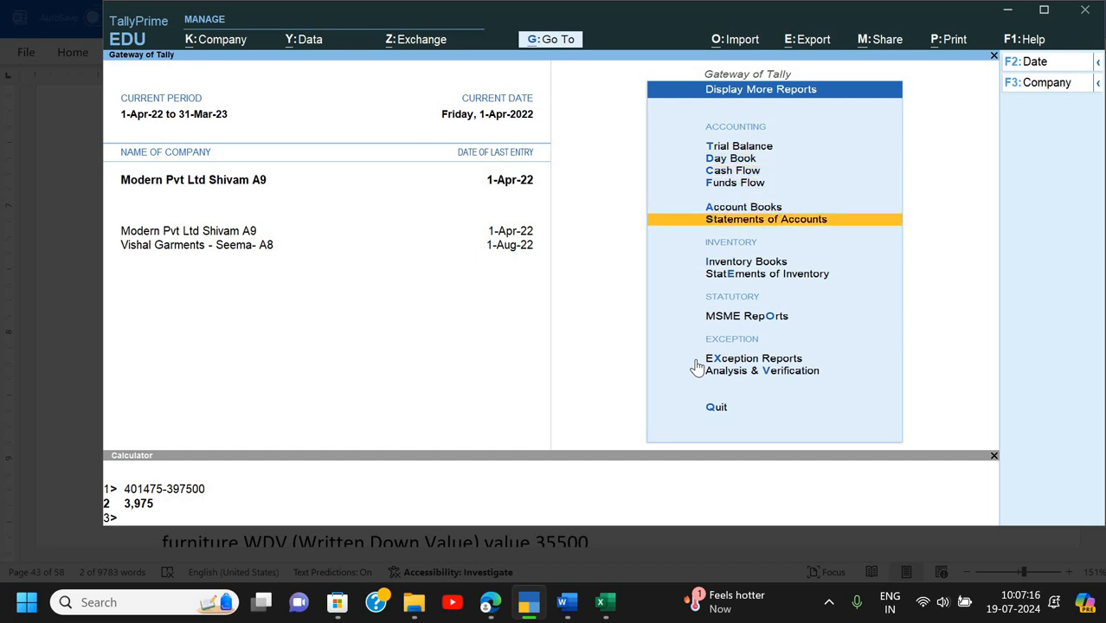
pyautogui.press('Return')
pyautogui.press('Down')
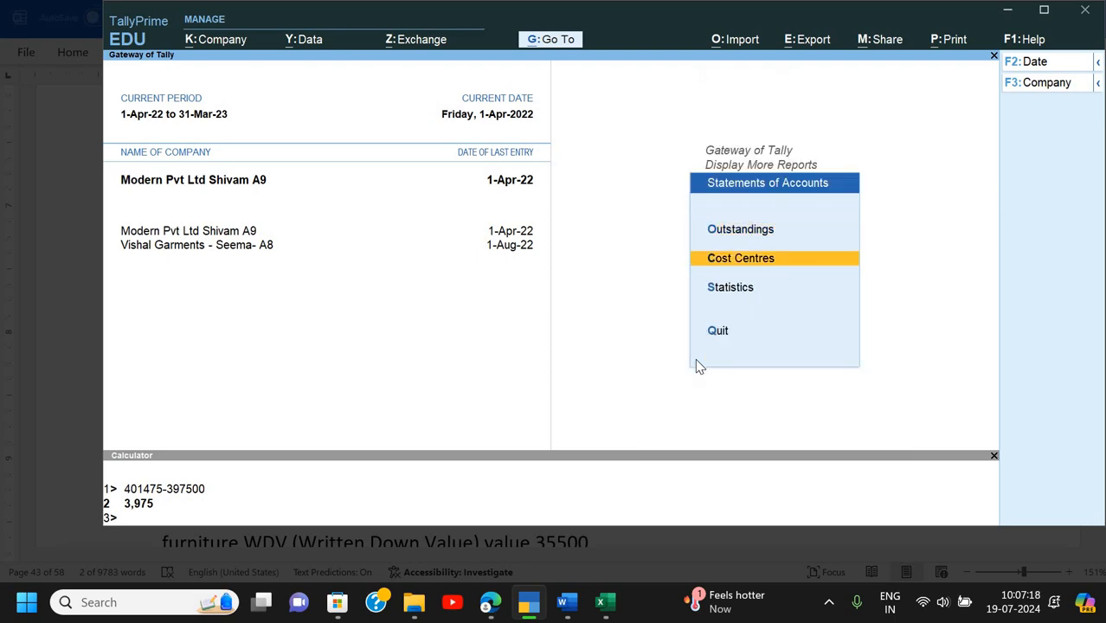
pyautogui.press('Return')
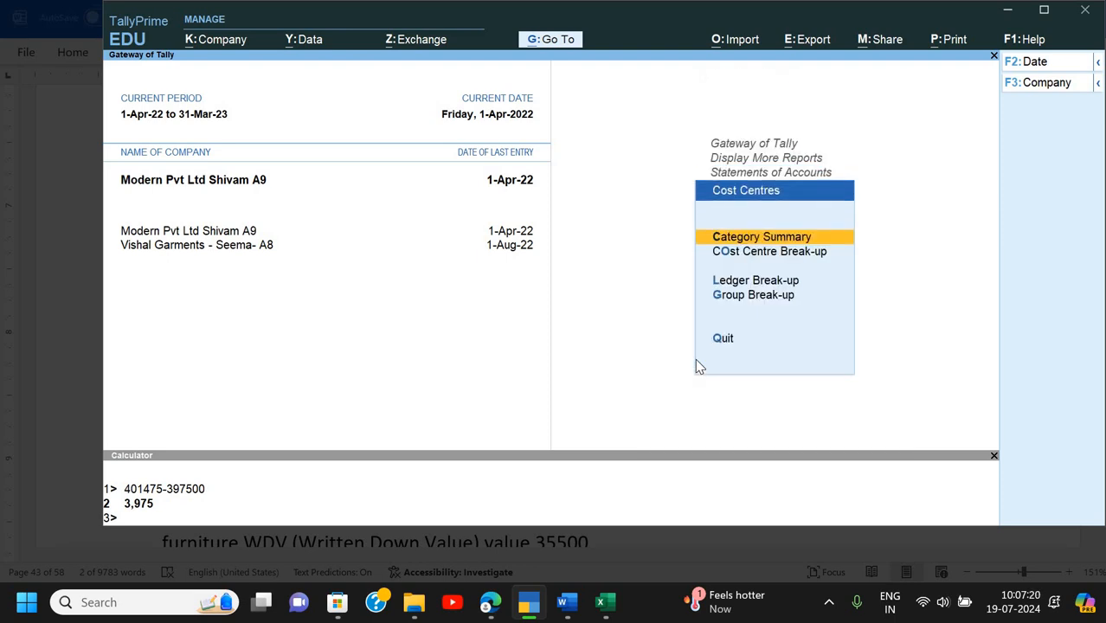
pyautogui.press('Return')
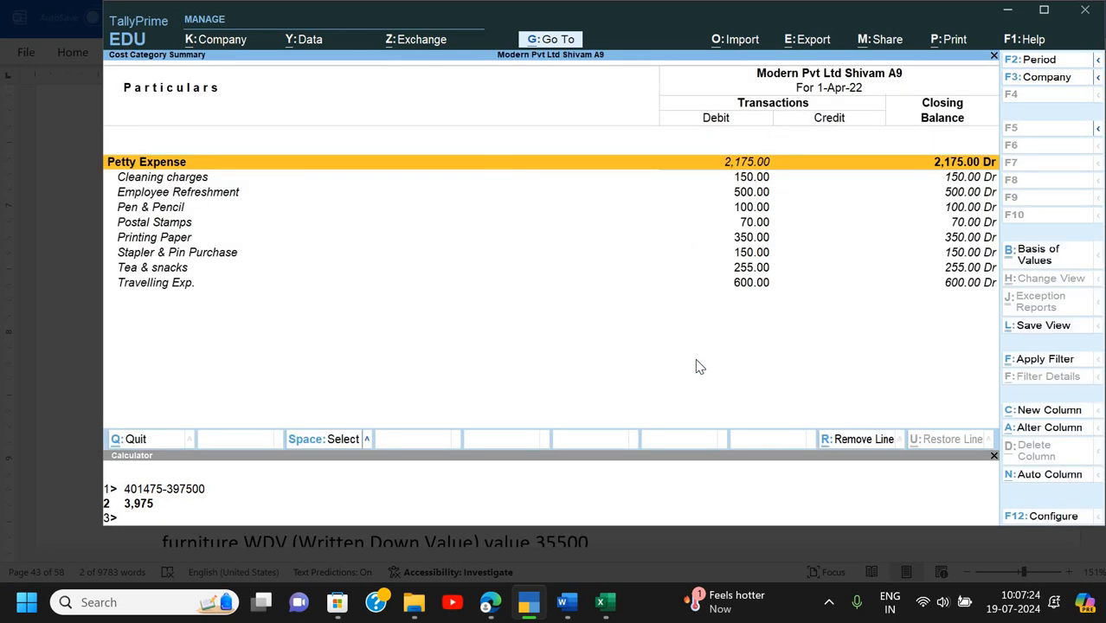
pyautogui.hotkey('alt', 'p')
pyautogui.press('i')
pyautogui.press('z')
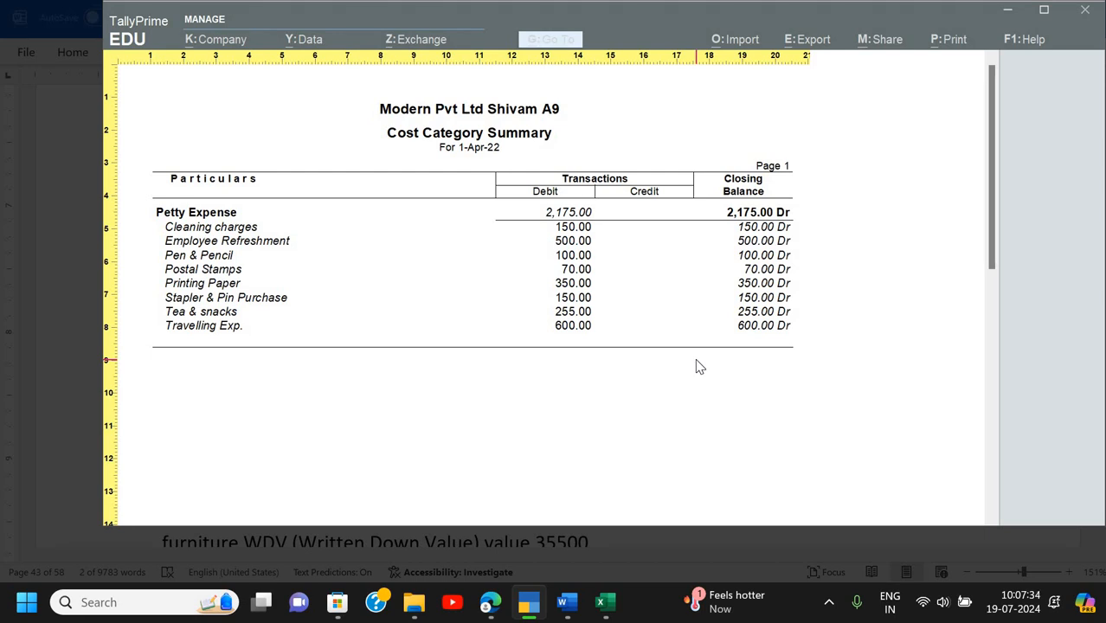
pyautogui.press('Escape')
pyautogui.press('Escape')
pyautogui.press('Escape')
pyautogui.press('Escape')
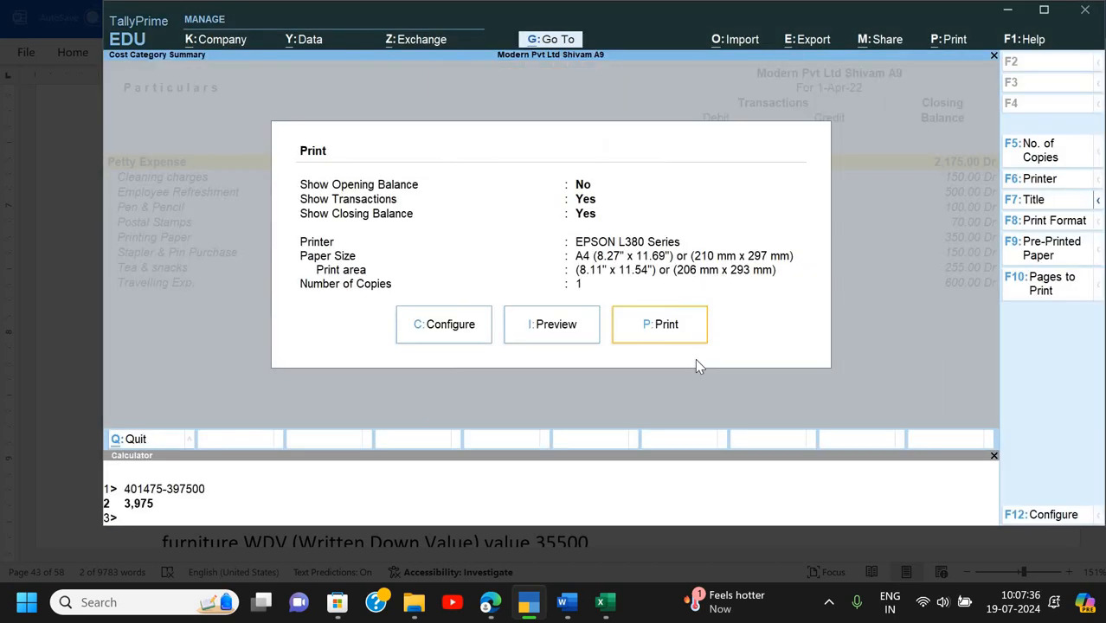
pyautogui.press('Escape')
pyautogui.press('Escape')
pyautogui.press('Escape')
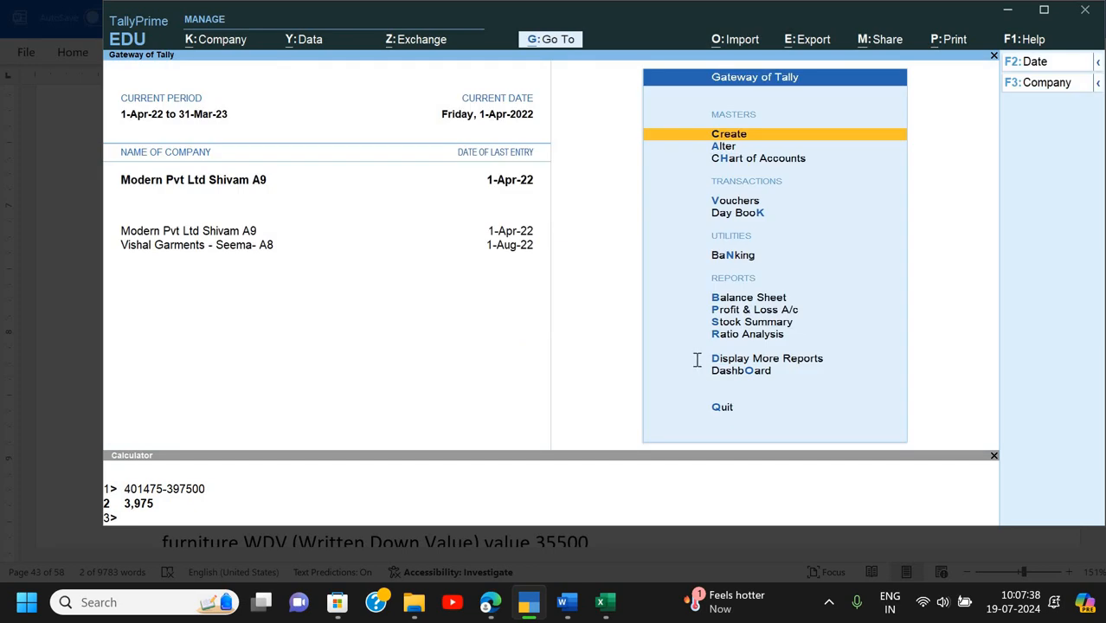
# - Read Q.4's cash-to-petty-cash transfer and Q.5's furniture sale in the assignment, then return to TallyPrime
pyautogui.hotkey('alt', 'Tab')
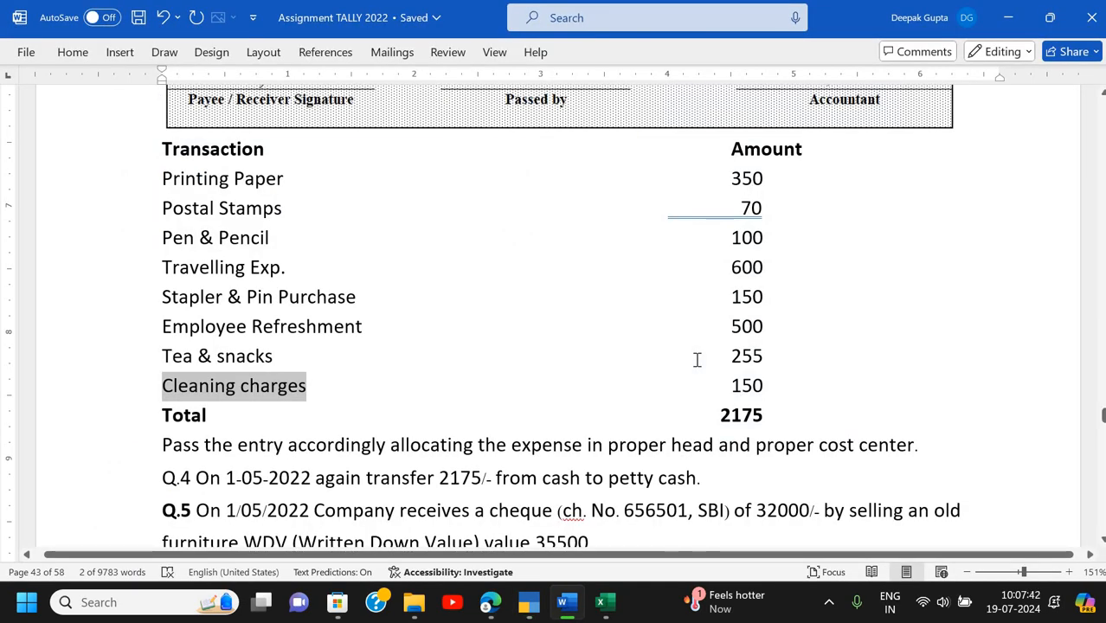
pyautogui.scroll(-8, 697, 359)
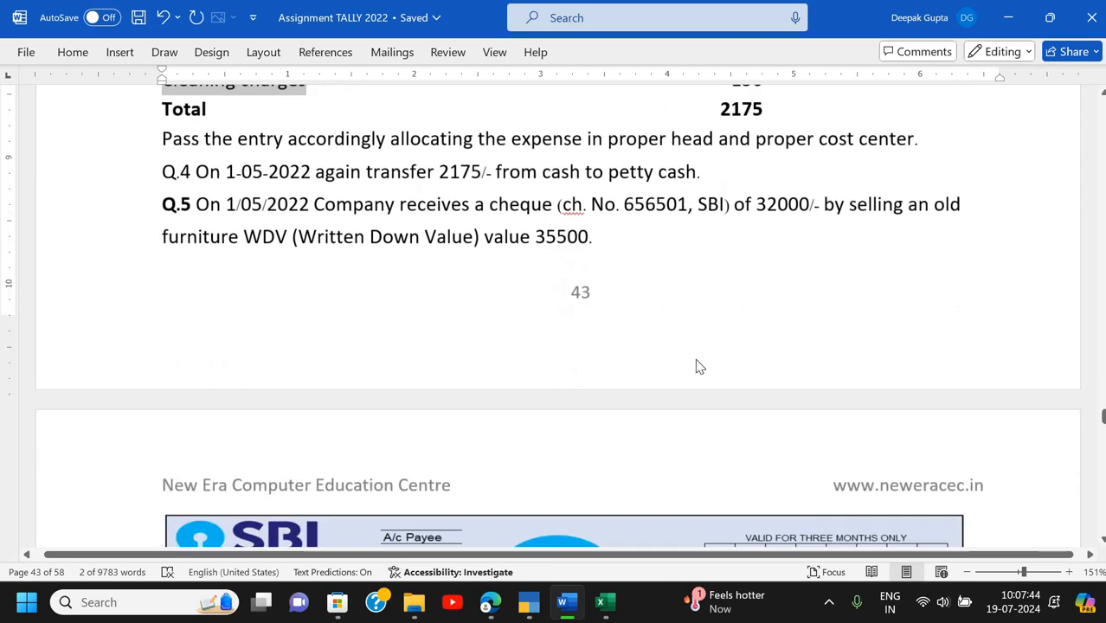
pyautogui.scroll(-1, 697, 359)
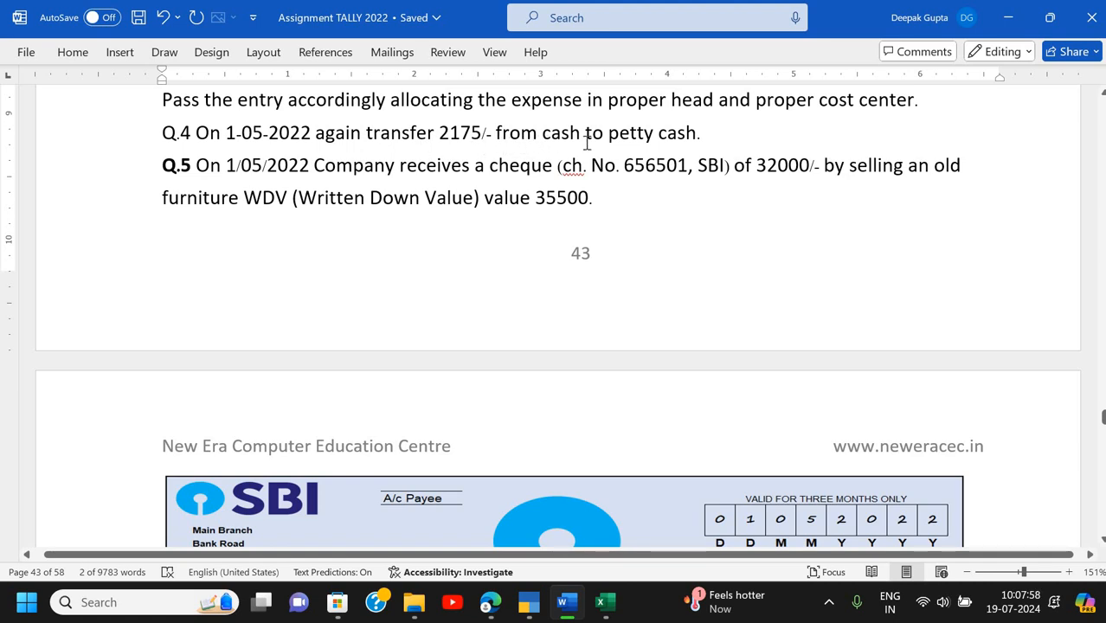
pyautogui.hotkey('alt', 'Tab')
pyautogui.press('Down')
pyautogui.press('Down')
pyautogui.press('Down')
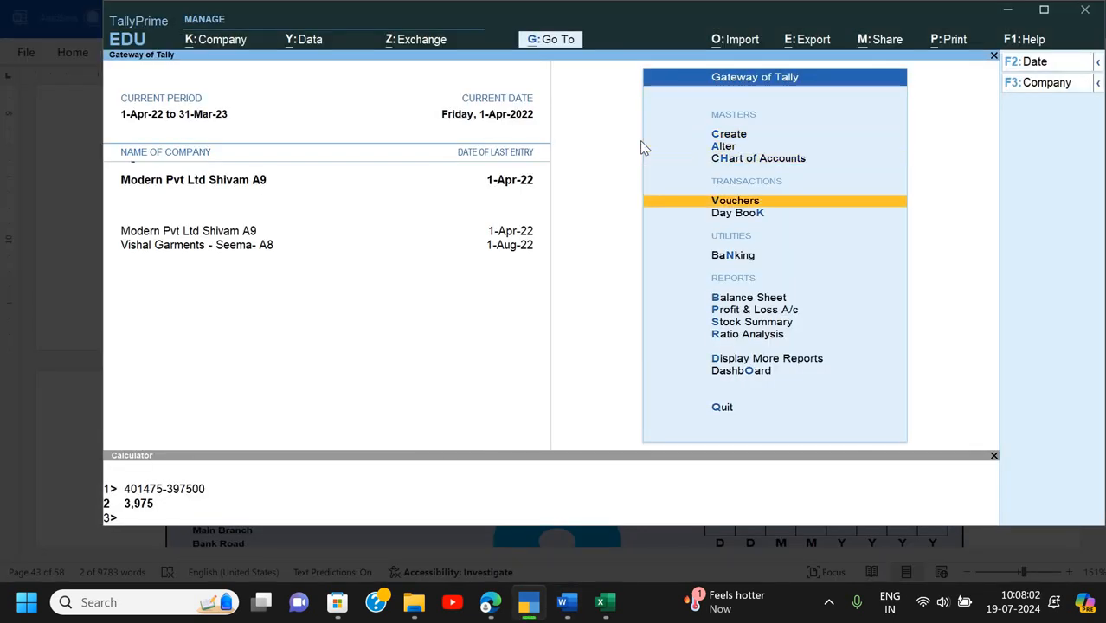
# - Record a contra voucher crediting Cash 2,175 to Petty Cash, narrated 'Being cash transfered'
pyautogui.press('Return')
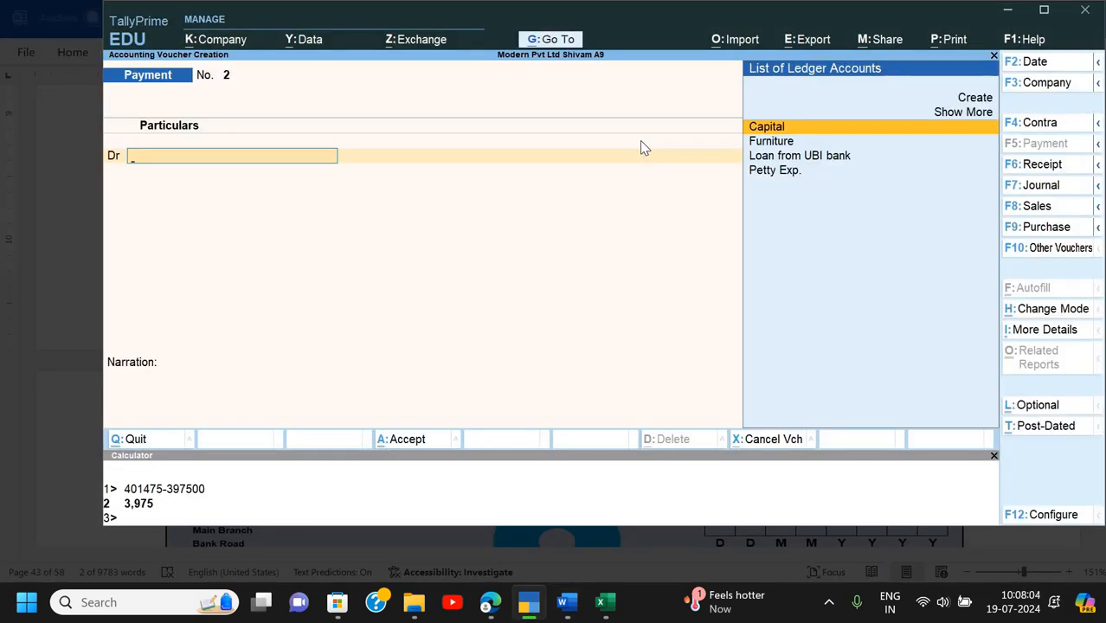
pyautogui.press('F4')
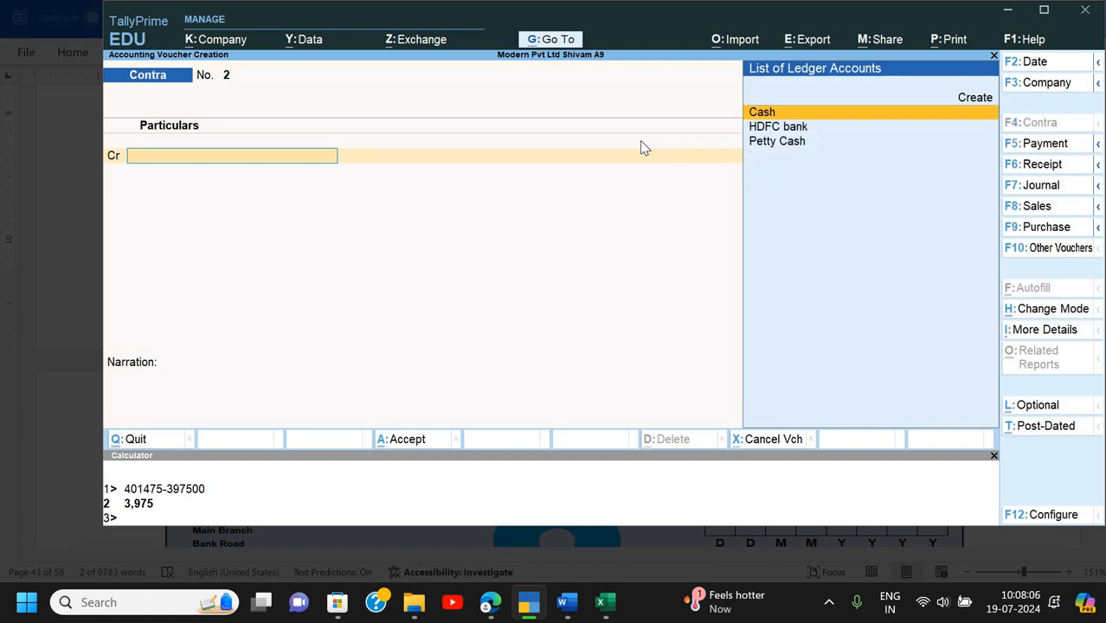
pyautogui.press('Return')
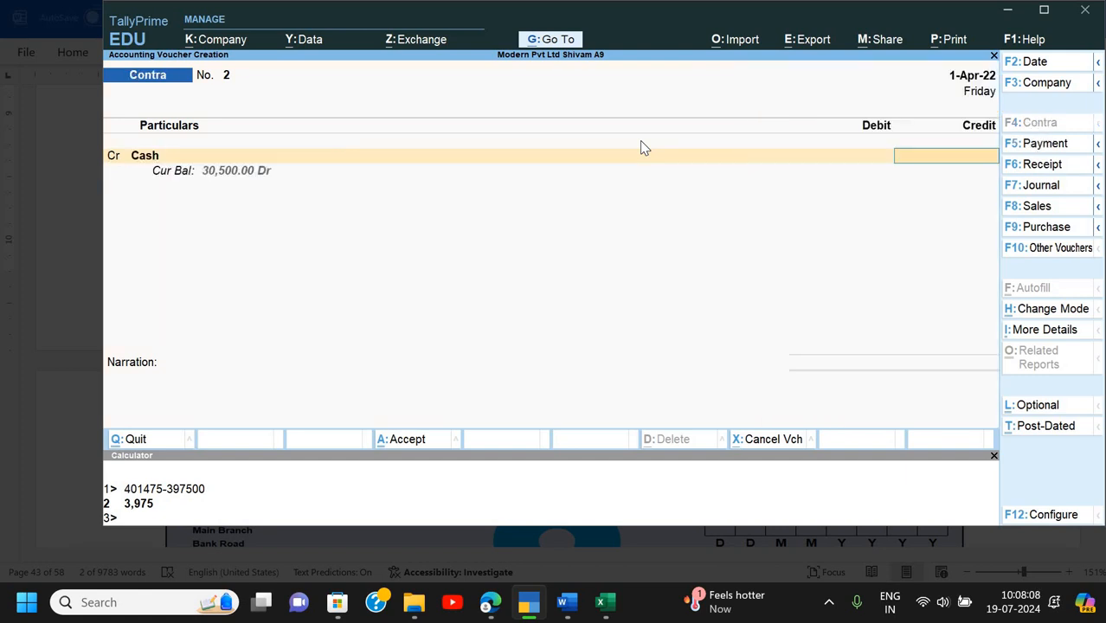
pyautogui.write('2')
pyautogui.write('75')
pyautogui.press('Return')
pyautogui.press('Return')
pyautogui.press('Return')
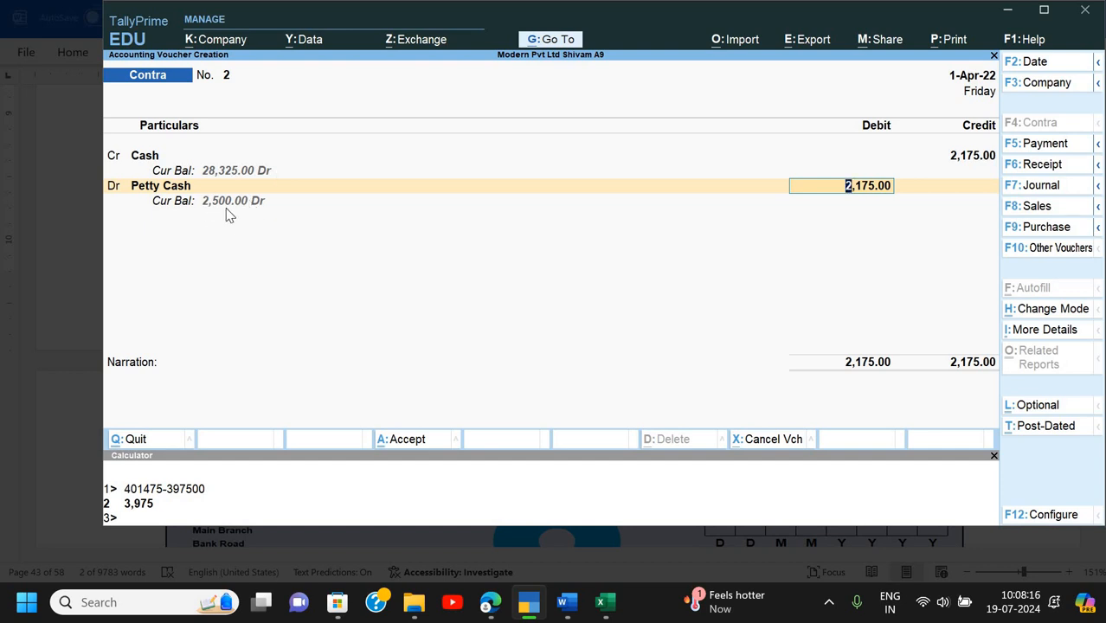
pyautogui.press('Return')
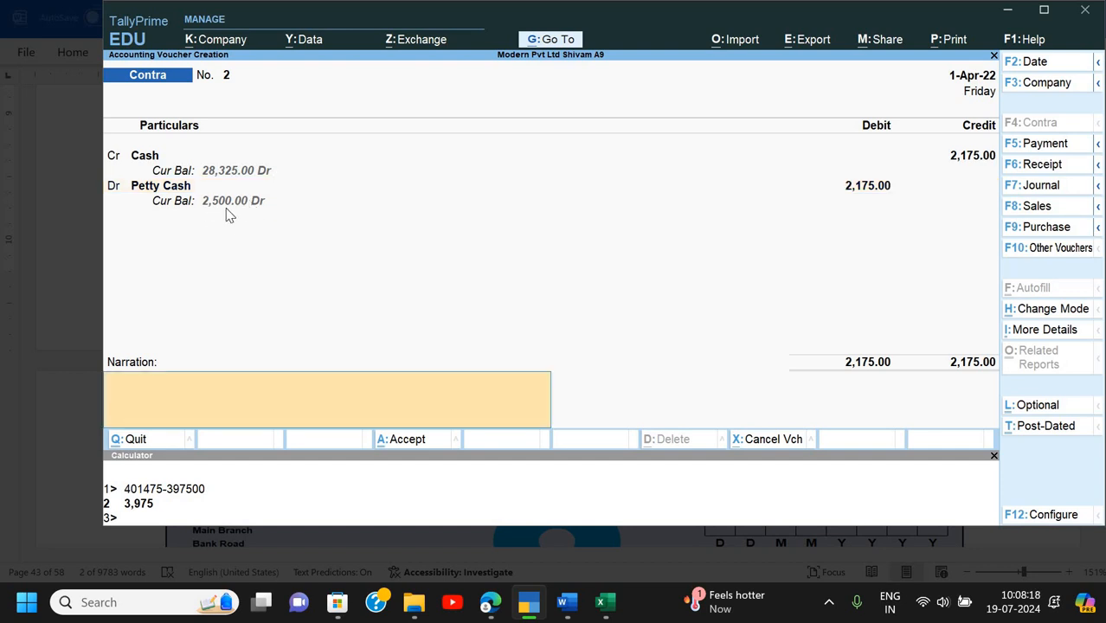
pyautogui.write('Being cash transfered')
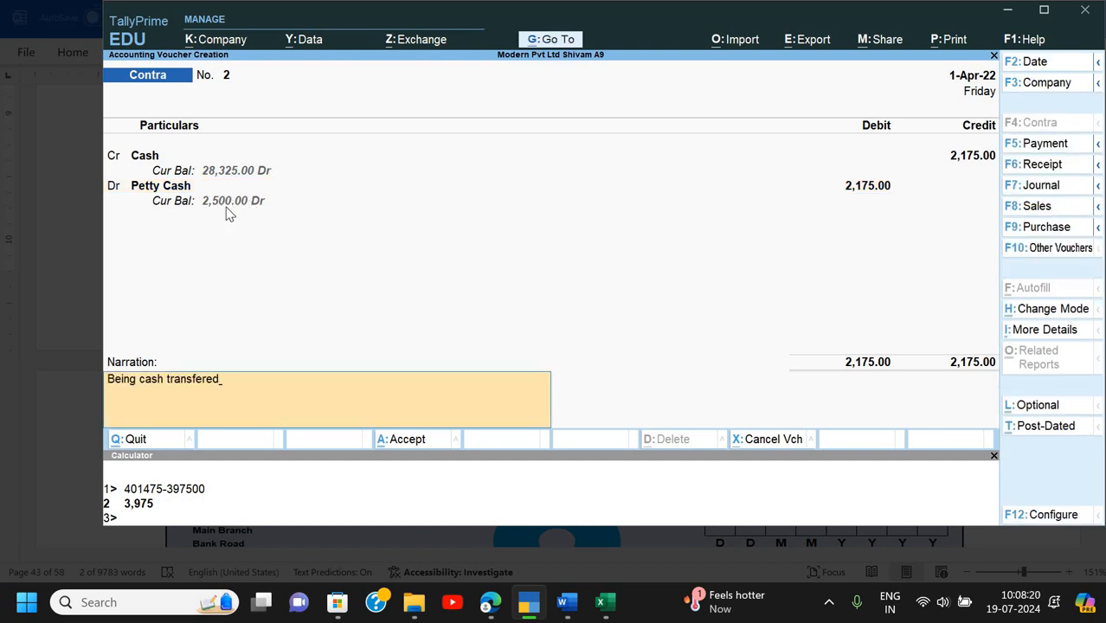
pyautogui.press('Return')
pyautogui.press('Return')
# - Read Q.5 on the old furniture sold for a cheque, then return to TallyPrime
pyautogui.hotkey('alt', 'Tab')
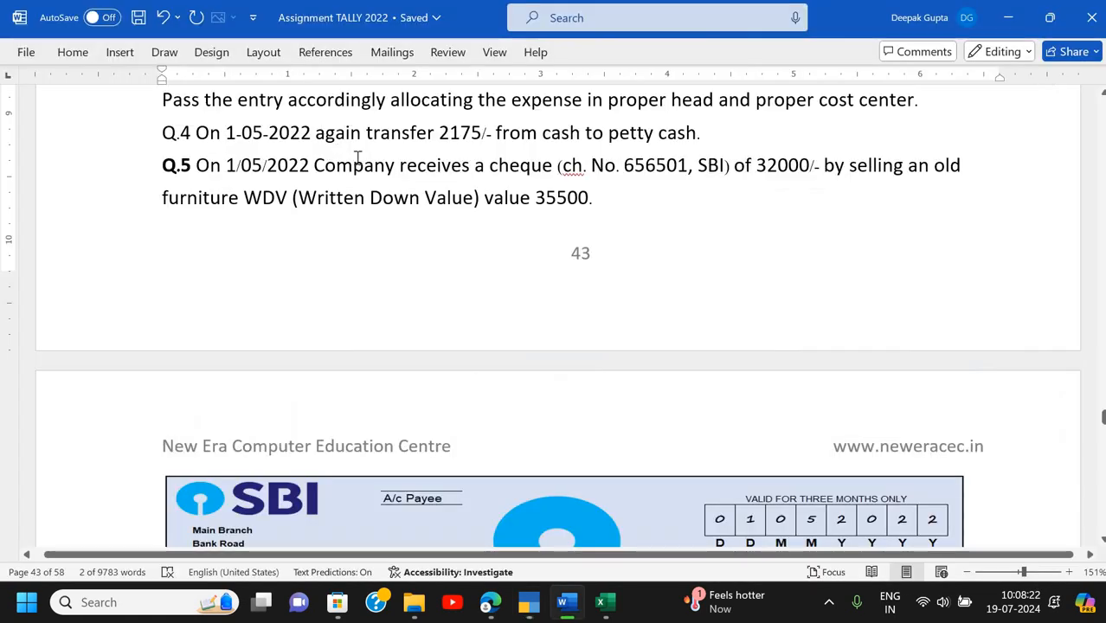
pyautogui.scroll(-1, 276, 178)
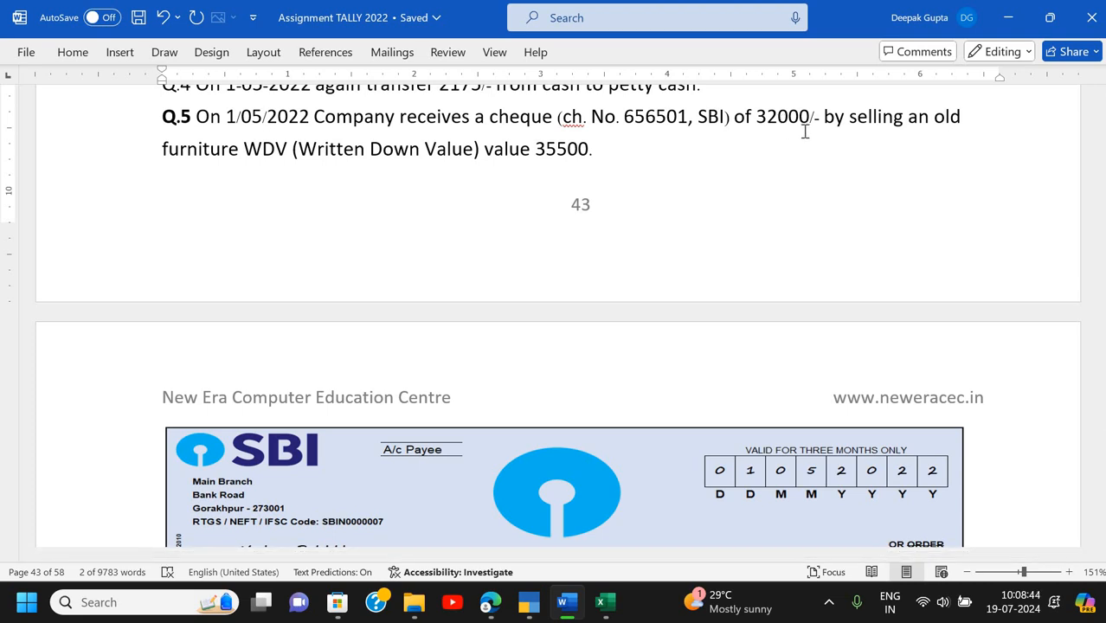
pyautogui.hotkey('alt', 'Tab')
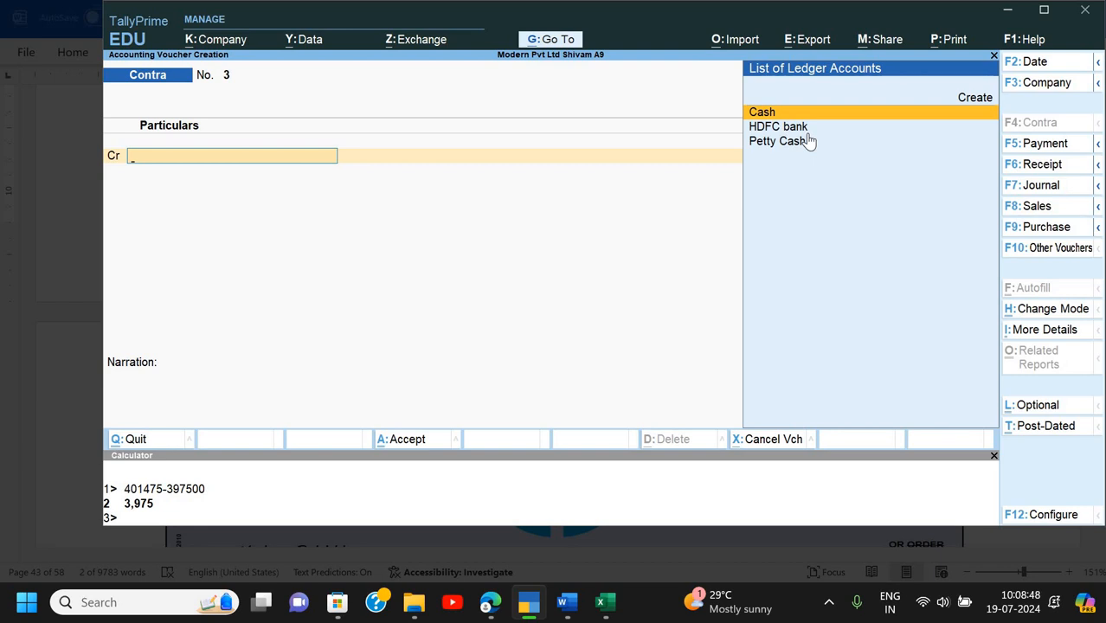
# - Start a Receipt voucher crediting Furniture 35,000 and begin picking HDFC bank for the debit line
pyautogui.press('F6')
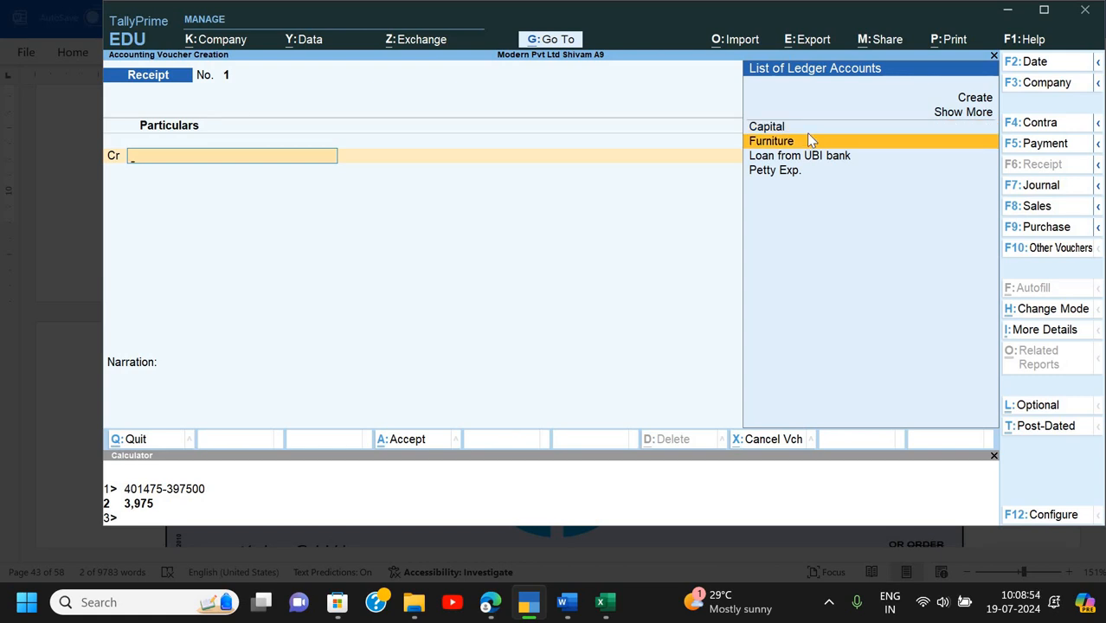
pyautogui.click(811, 140)
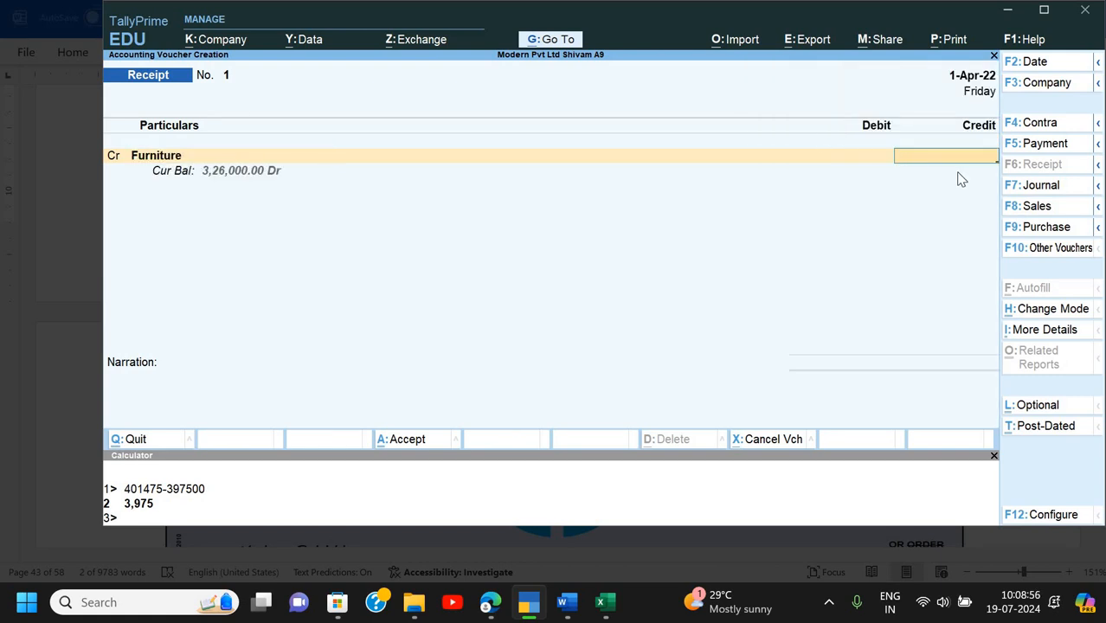
pyautogui.write('35000')
pyautogui.press('Return')
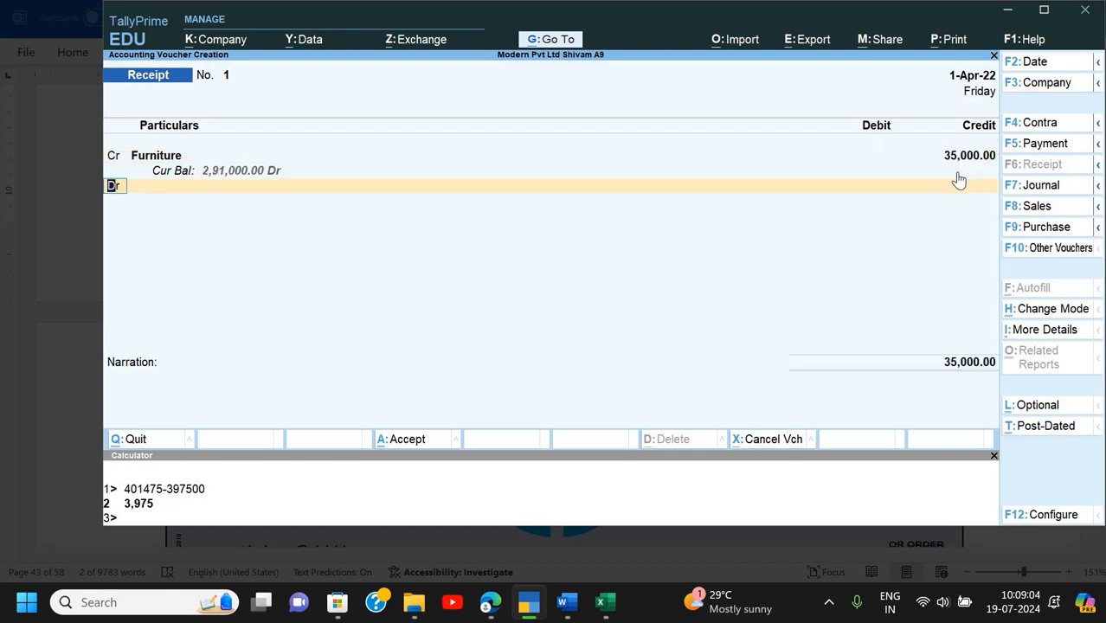
pyautogui.press('Return')
pyautogui.press('Down')
pyautogui.press('Down')
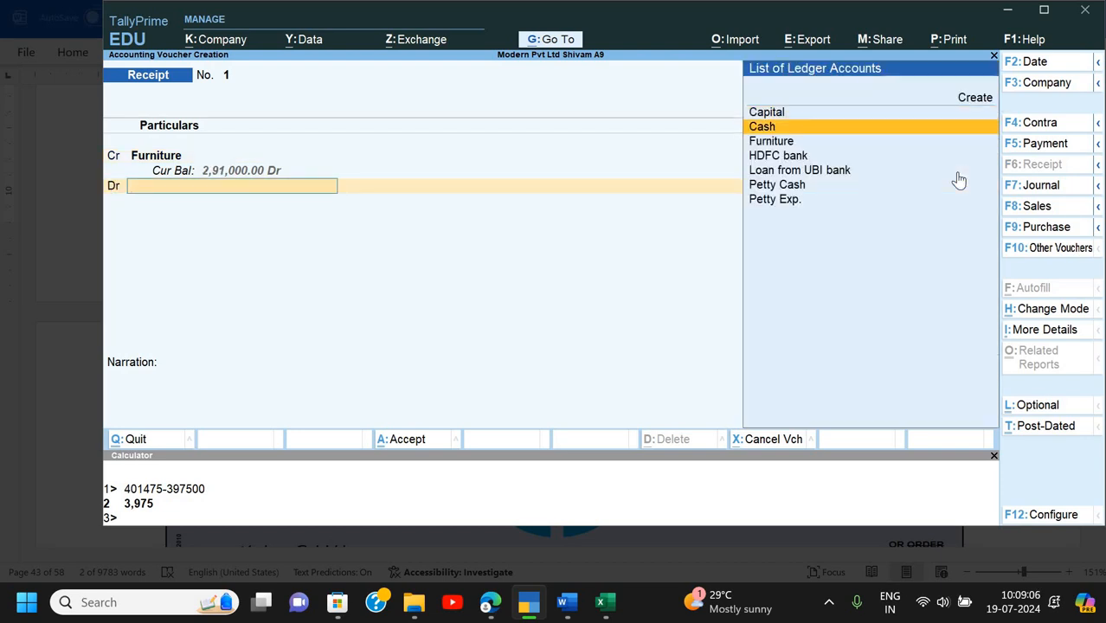
pyautogui.press('alt')
# - Scroll the Word assignment to find the SBI cheque for 32,000 made out to Modern Pvt Ltd
pyautogui.hotkey('alt', 'Tab')
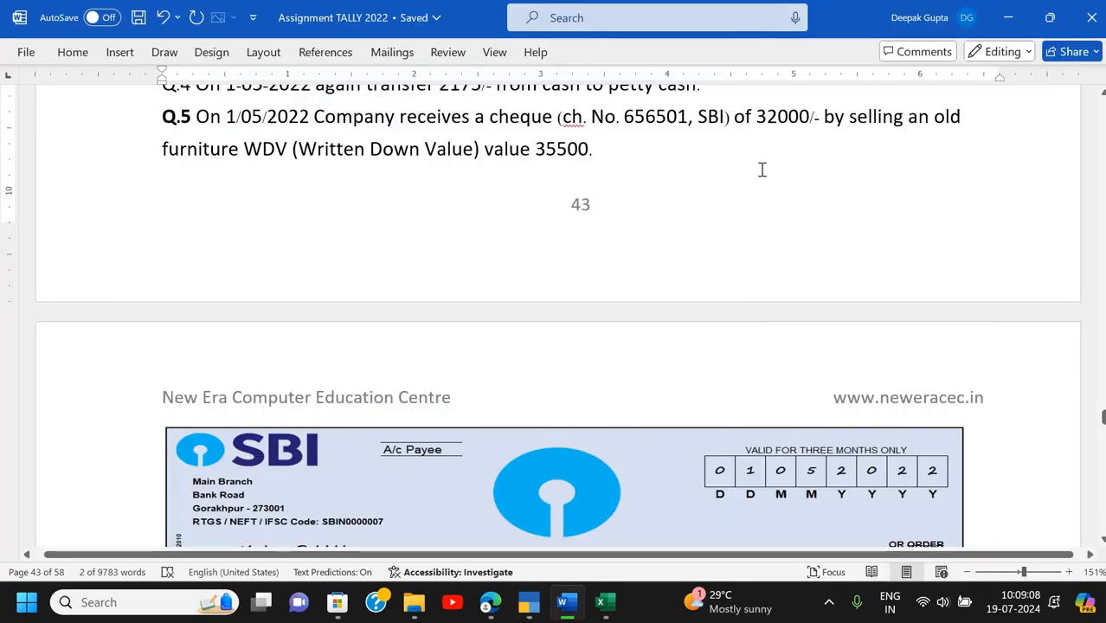
pyautogui.scroll(-1, 761, 170)
pyautogui.scroll(1, 762, 170)
pyautogui.scroll(-3, 762, 169)
pyautogui.scroll(1, 766, 173)
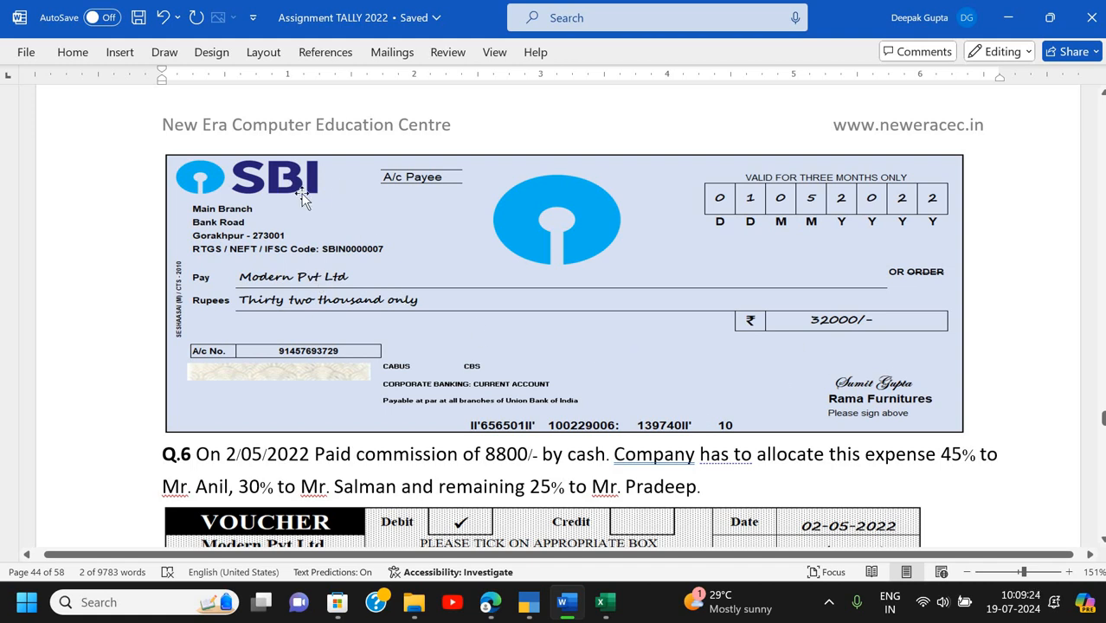
# - Enter a 32,000 debit to HDFC bank and check the cheque amount in the assignment
pyautogui.hotkey('alt', 'Tab')
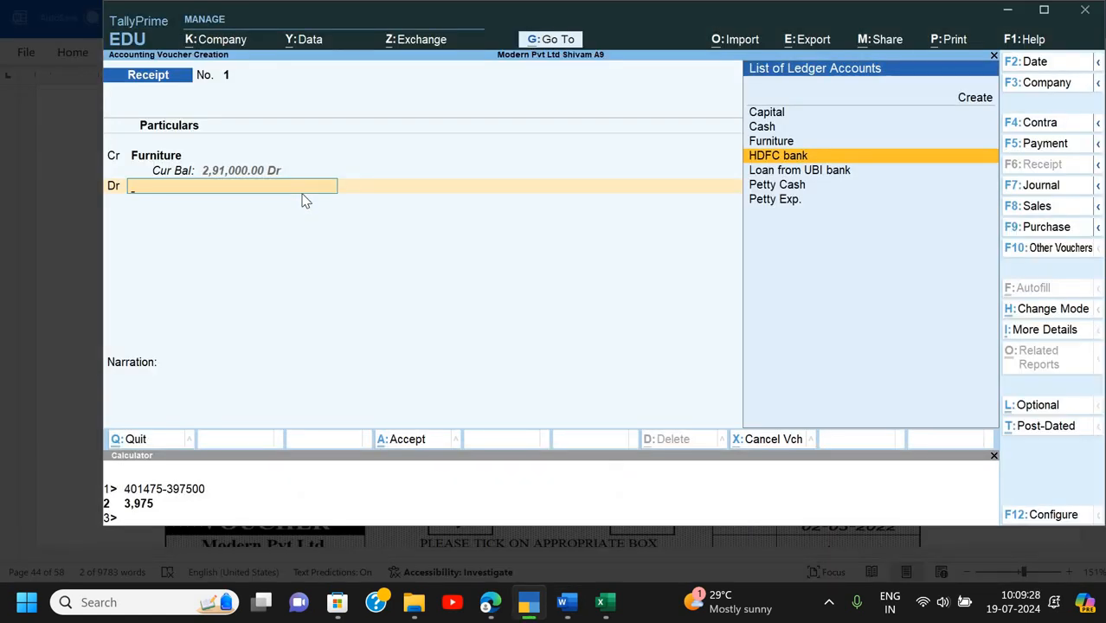
pyautogui.press('Return')
pyautogui.write('32000')
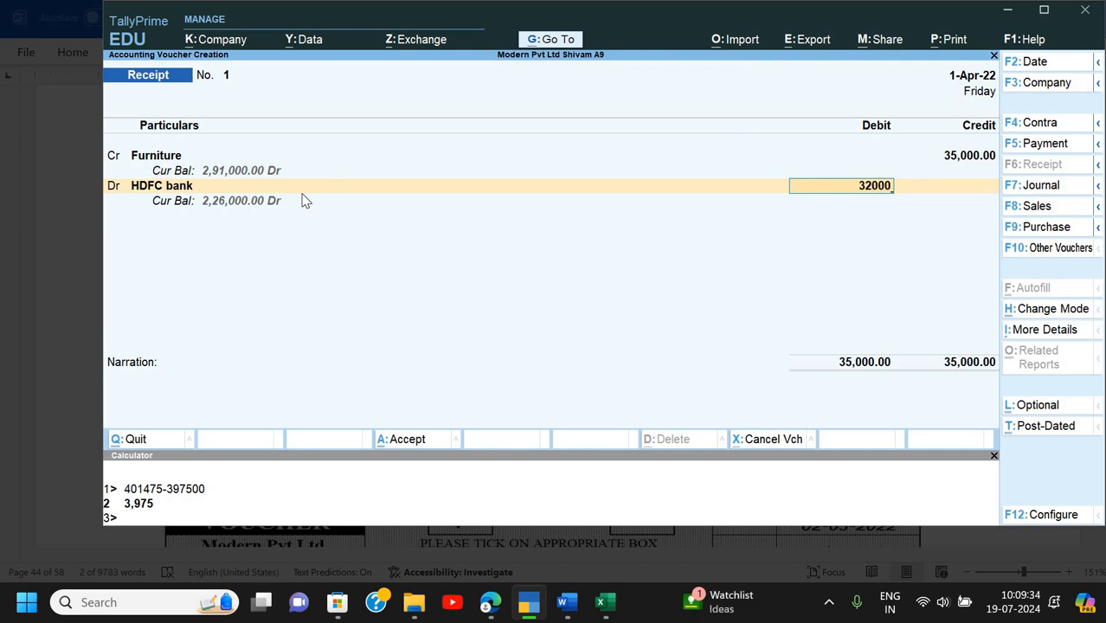
pyautogui.hotkey('alt', 'Tab')
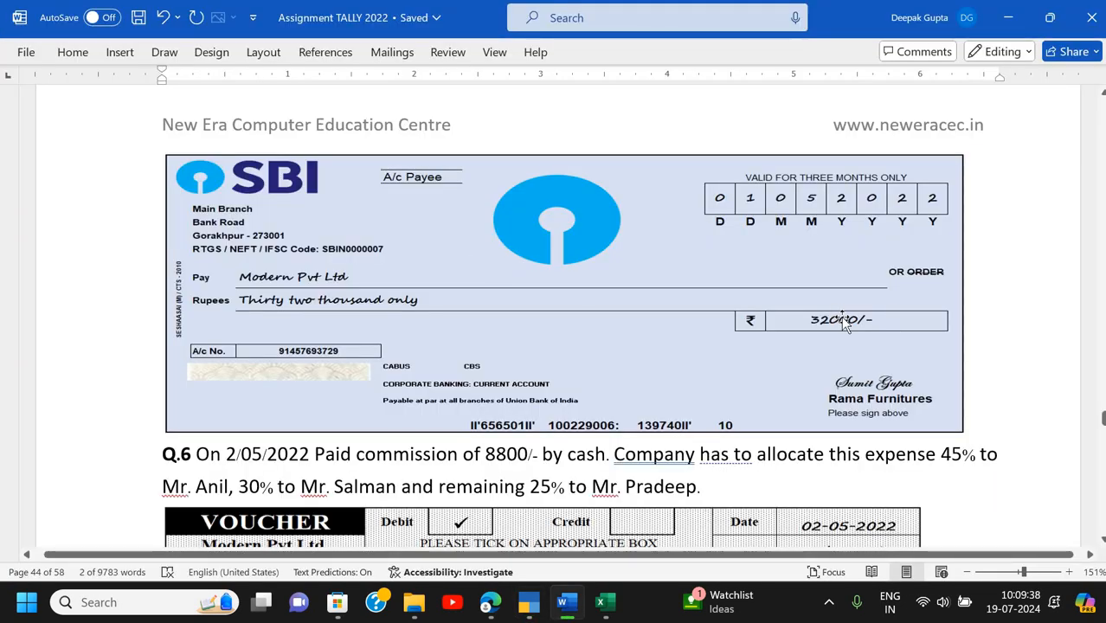
pyautogui.scroll(5, 841, 316)
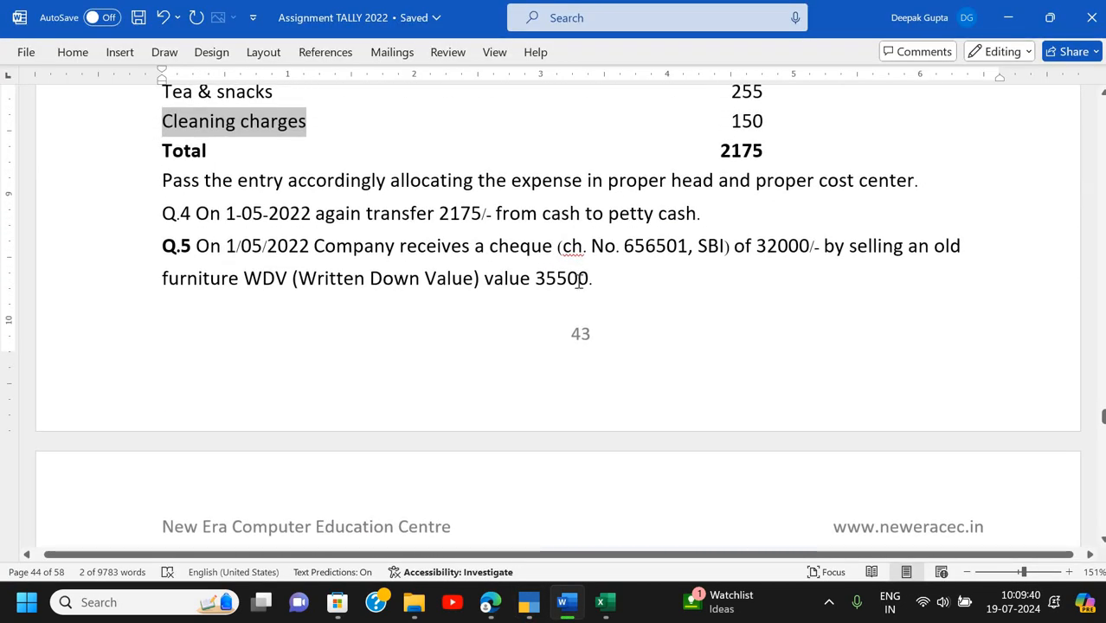
pyautogui.hotkey('alt', 'Tab')
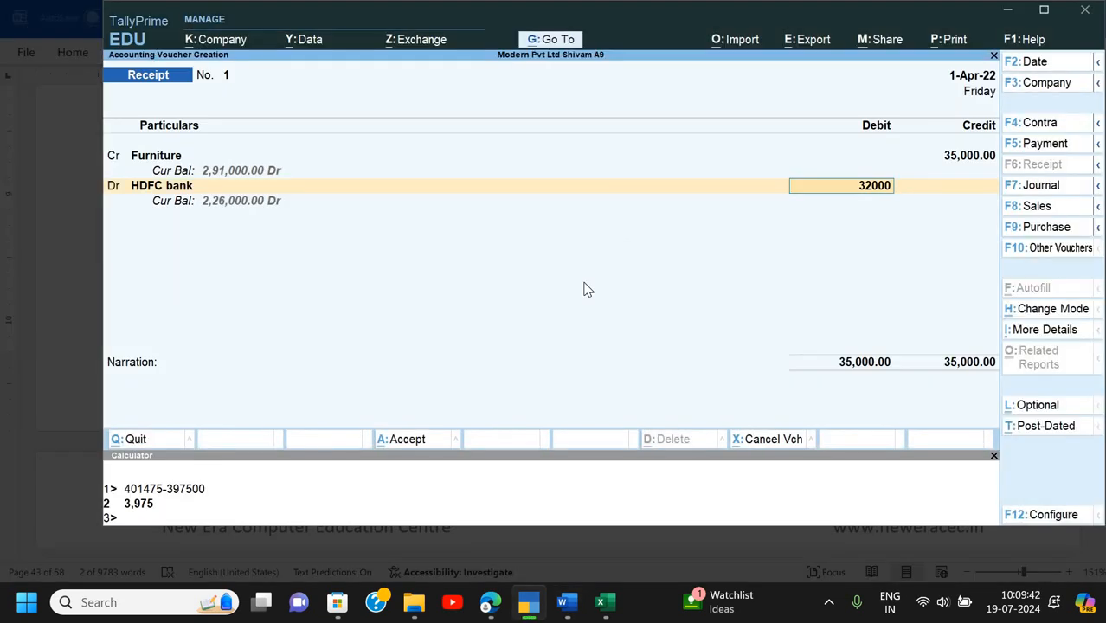
# - Correct the Furniture credit to 35,500 and re-enter the HDFC bank debit of 32,000
pyautogui.press('BackSpace')
pyautogui.press('BackSpace')
pyautogui.press('BackSpace')
pyautogui.press('BackSpace')
pyautogui.press('BackSpace')
pyautogui.press('BackSpace')
pyautogui.press('BackSpace')
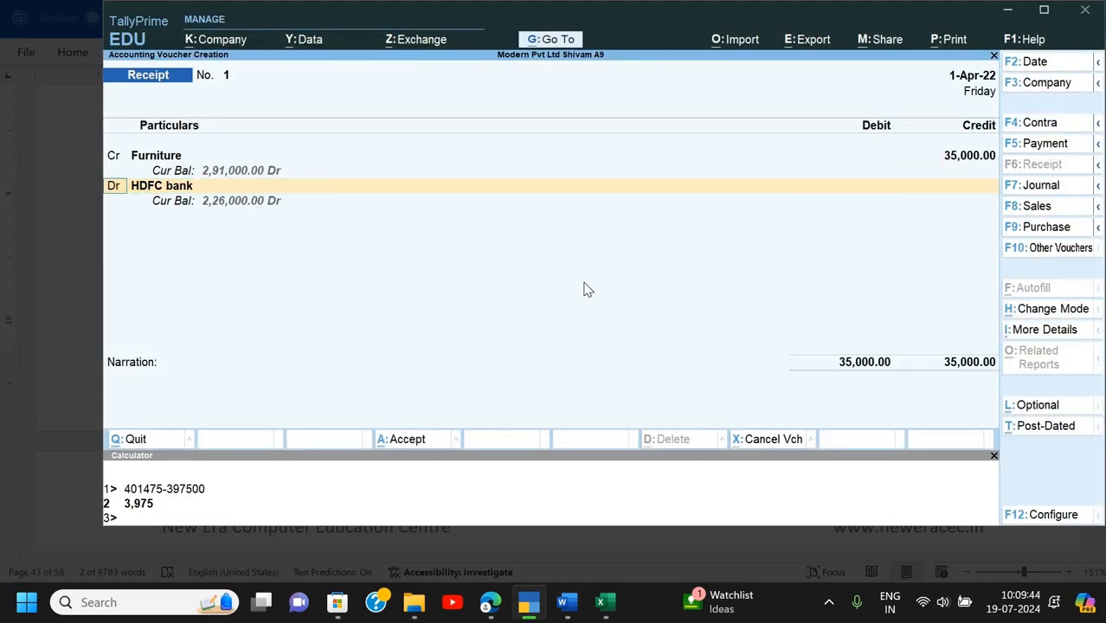
pyautogui.write('3')
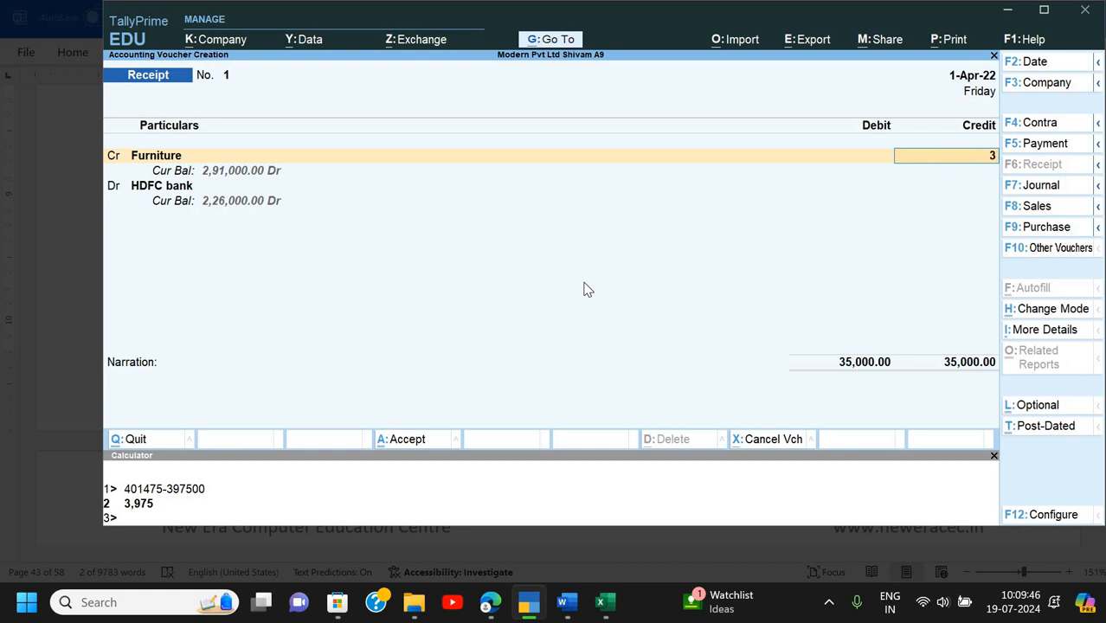
pyautogui.write('5500')
pyautogui.press('Return')
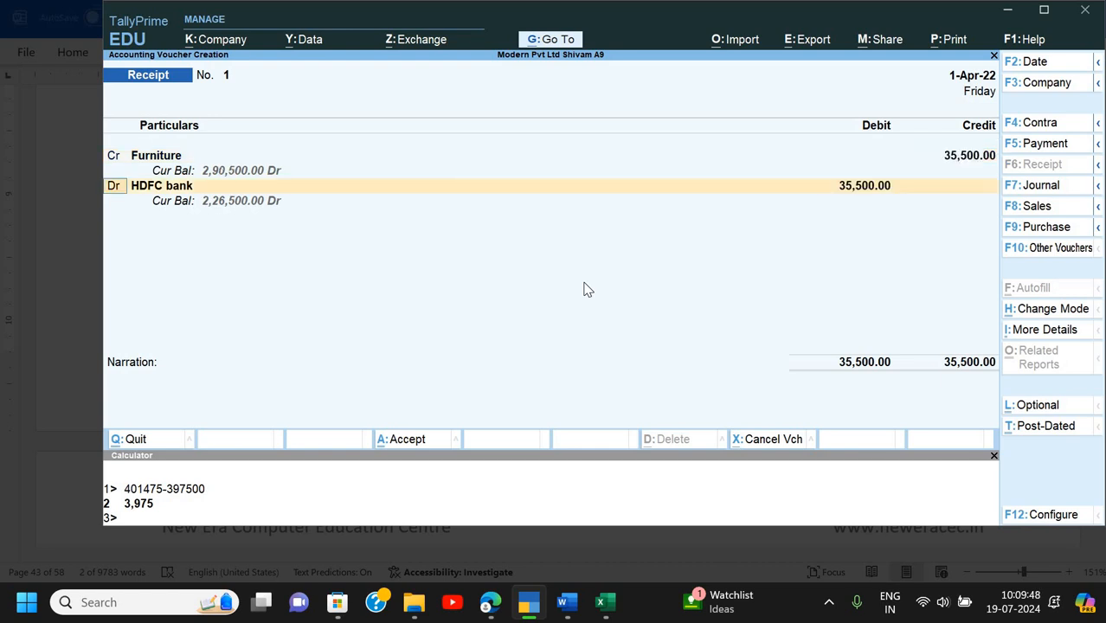
pyautogui.press('Return')
pyautogui.press('Return')
pyautogui.write('32000')
# - In HDFC bank's allocation, enter the cheque number shown in the assignment
pyautogui.press('Return')
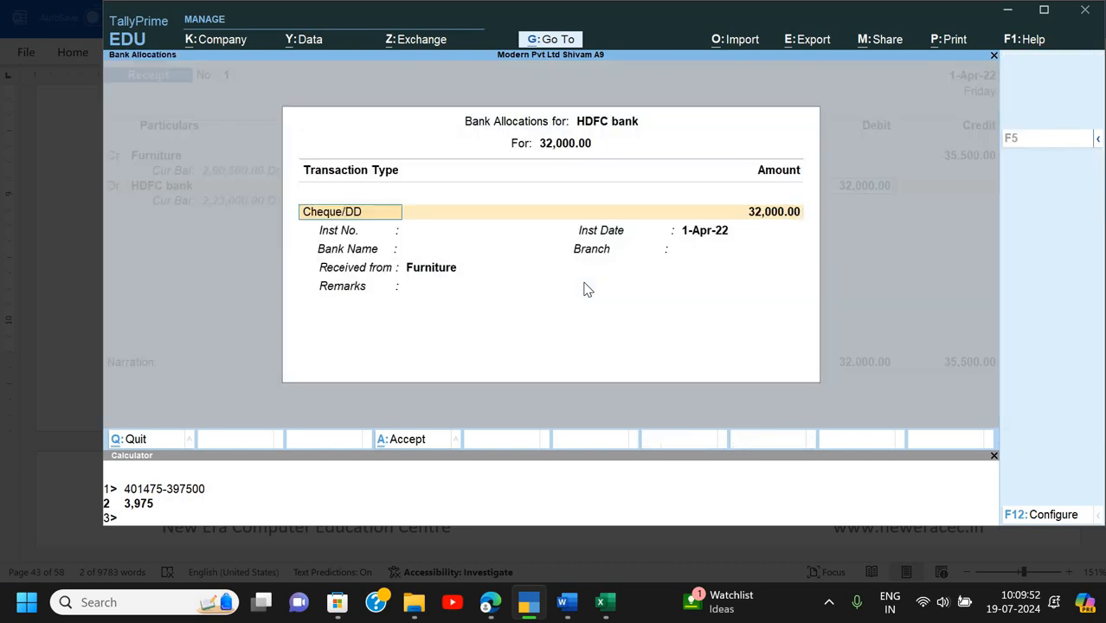
pyautogui.press('Return')
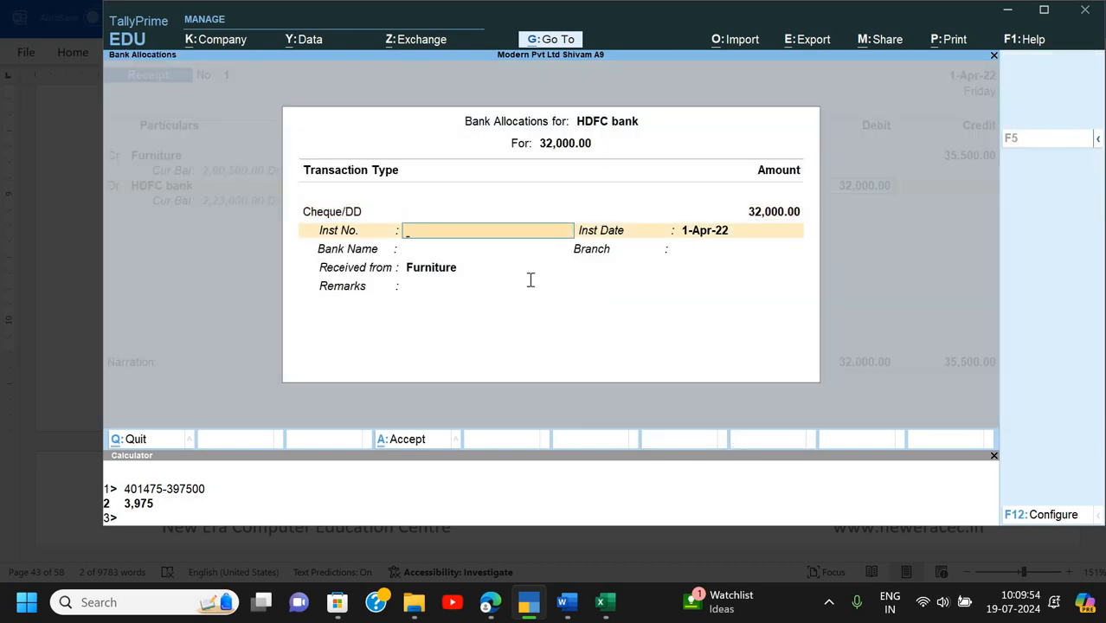
pyautogui.hotkey('alt', 'Tab')
pyautogui.scroll(-5, 528, 281)
pyautogui.scroll(-3, 528, 281)
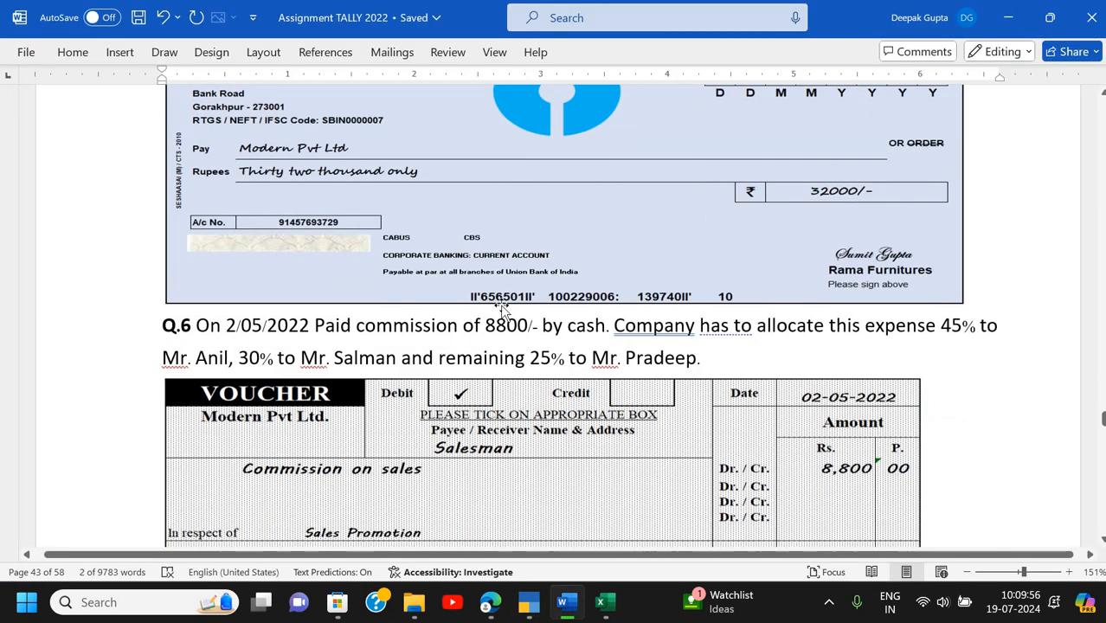
pyautogui.hotkey('alt', 'Tab')
pyautogui.write('5')
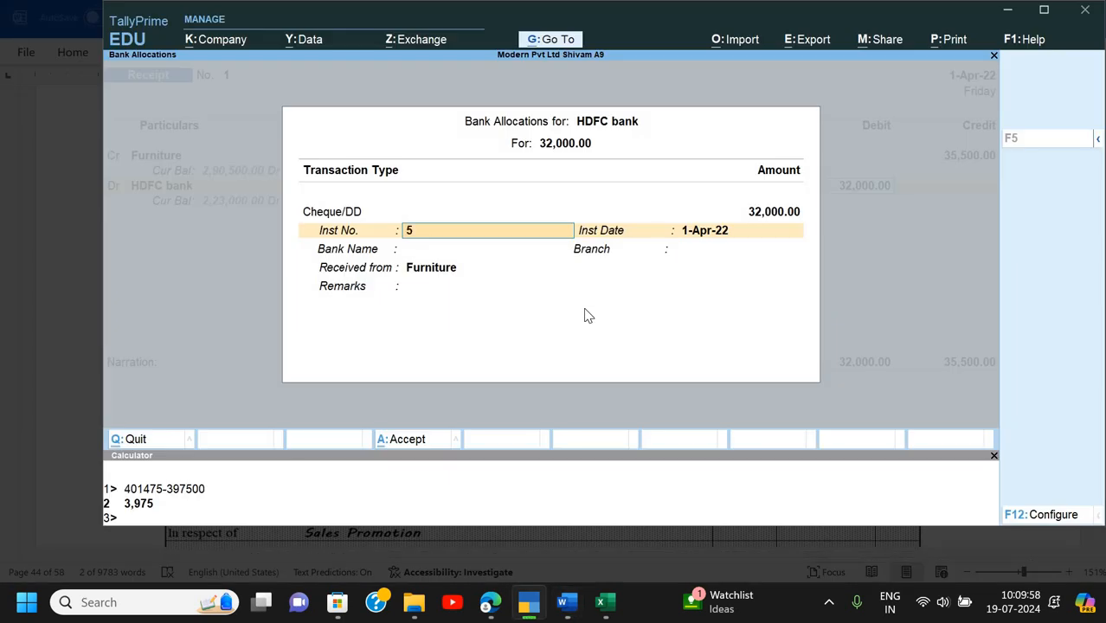
pyautogui.press('BackSpace')
pyautogui.write('656501')
pyautogui.press('Return')
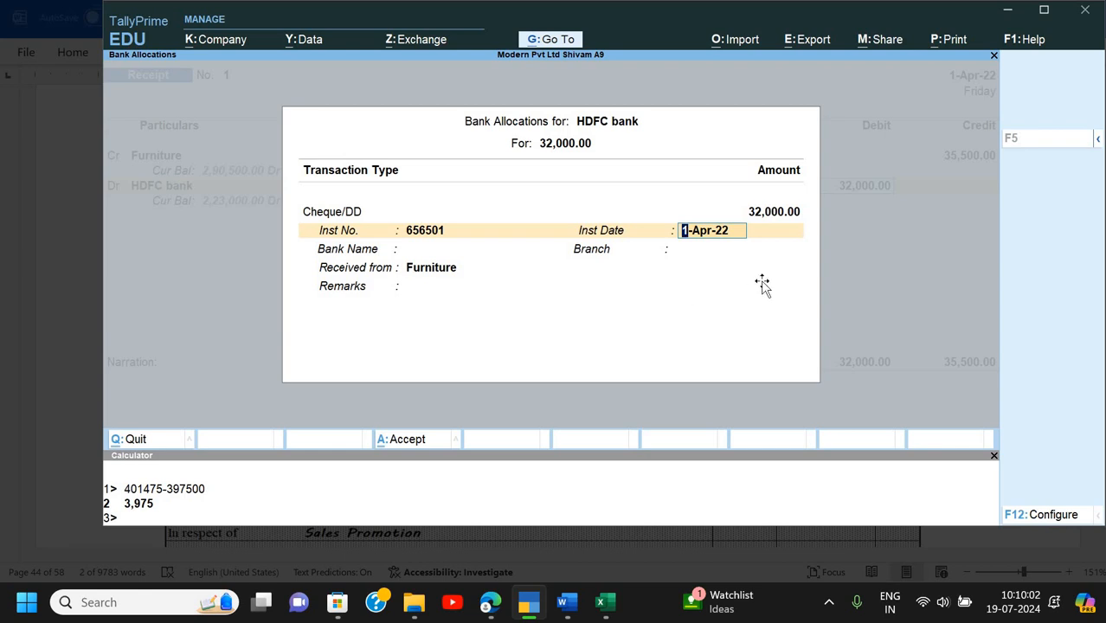
# - After checking the cheque date, change the receipt voucher date to 1-May-22
pyautogui.hotkey('alt', 'Tab')
pyautogui.scroll(1, 831, 228)
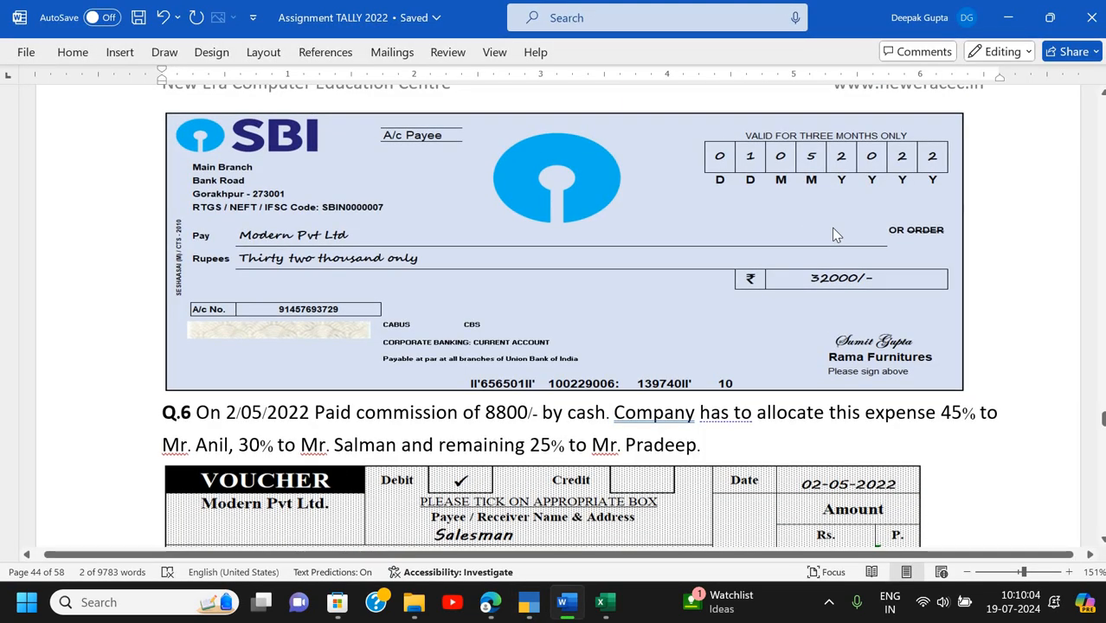
pyautogui.hotkey('alt', 'Tab')
pyautogui.press('BackSpace')
pyautogui.press('BackSpace')
pyautogui.press('BackSpace')
pyautogui.press('BackSpace')
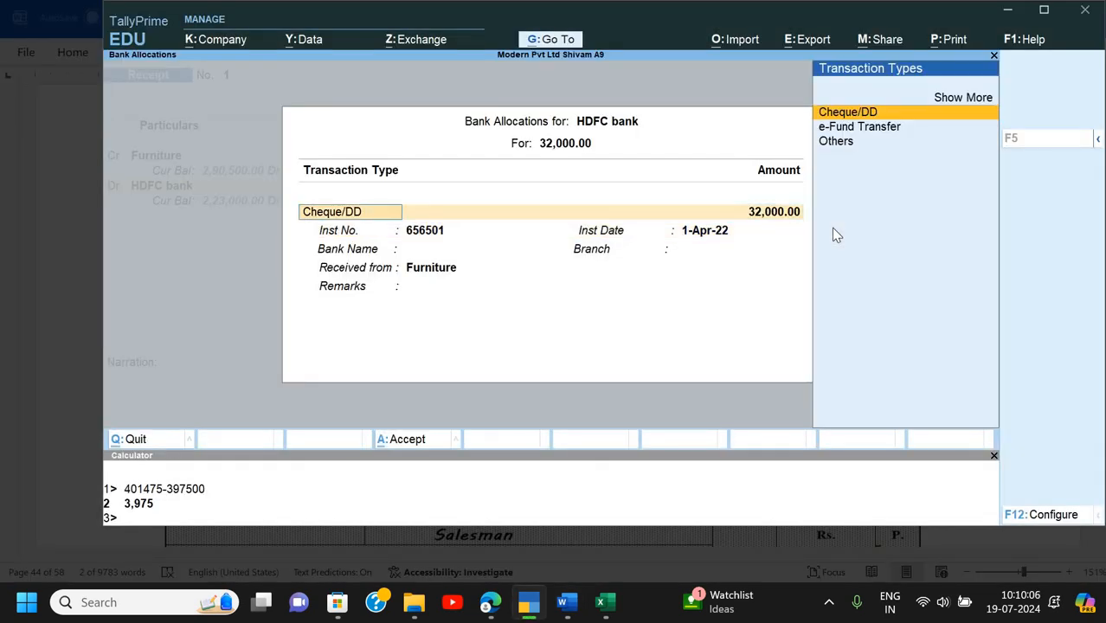
pyautogui.press('F2')
pyautogui.write('1-5')
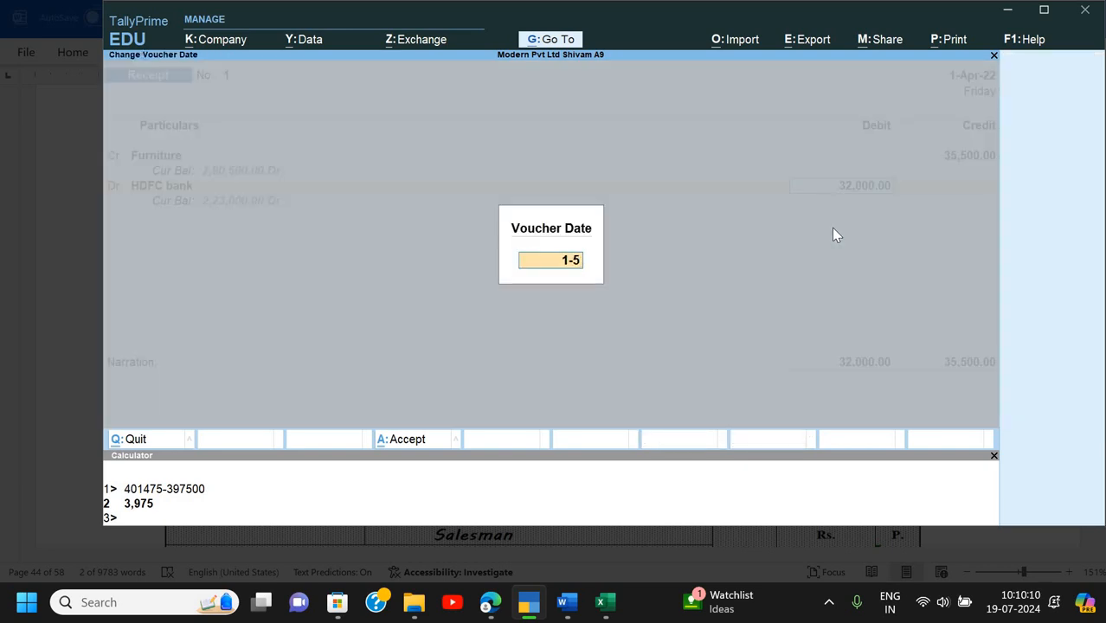
pyautogui.press('Return')
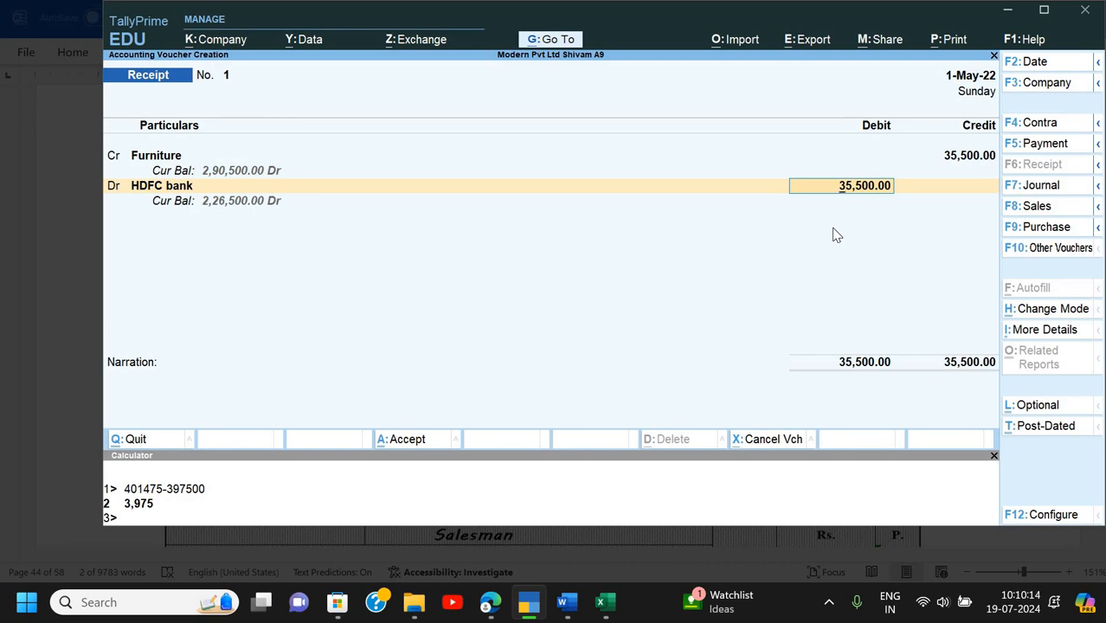
# - Re-enter the 32,000 HDFC debit and set the cheque date to 1-May
pyautogui.press('BackSpace')
pyautogui.write('32000')
pyautogui.press('Return')
pyautogui.press('Return')
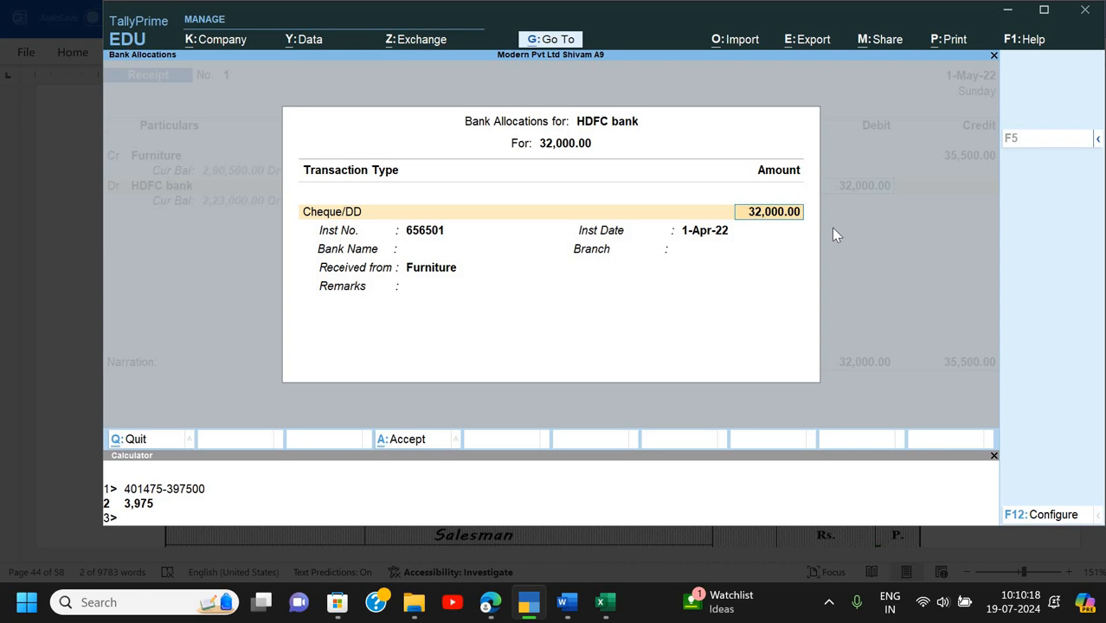
pyautogui.press('Return')
pyautogui.press('Return')
pyautogui.press('Return')
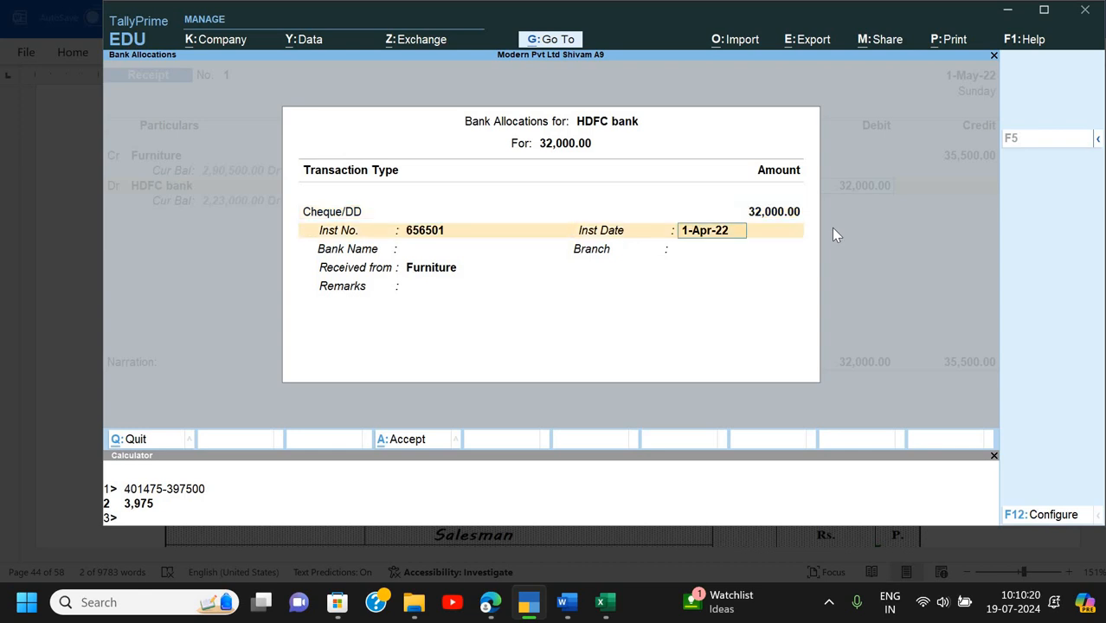
pyautogui.press('BackSpace')
pyautogui.write('1-5')
pyautogui.press('Return')
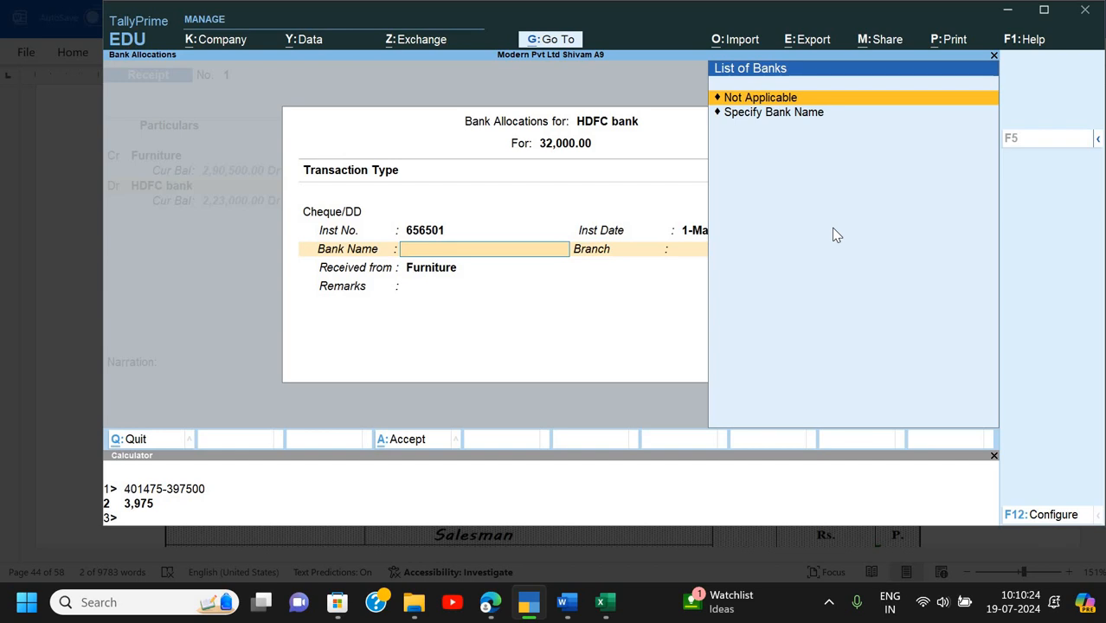
# - Specify SBI Bank as the bank name, skip the branch, and fill in the drawer's name and remarks
pyautogui.press('Down')
pyautogui.press('Return')
pyautogui.write('SBI Bank')
pyautogui.press('Return')
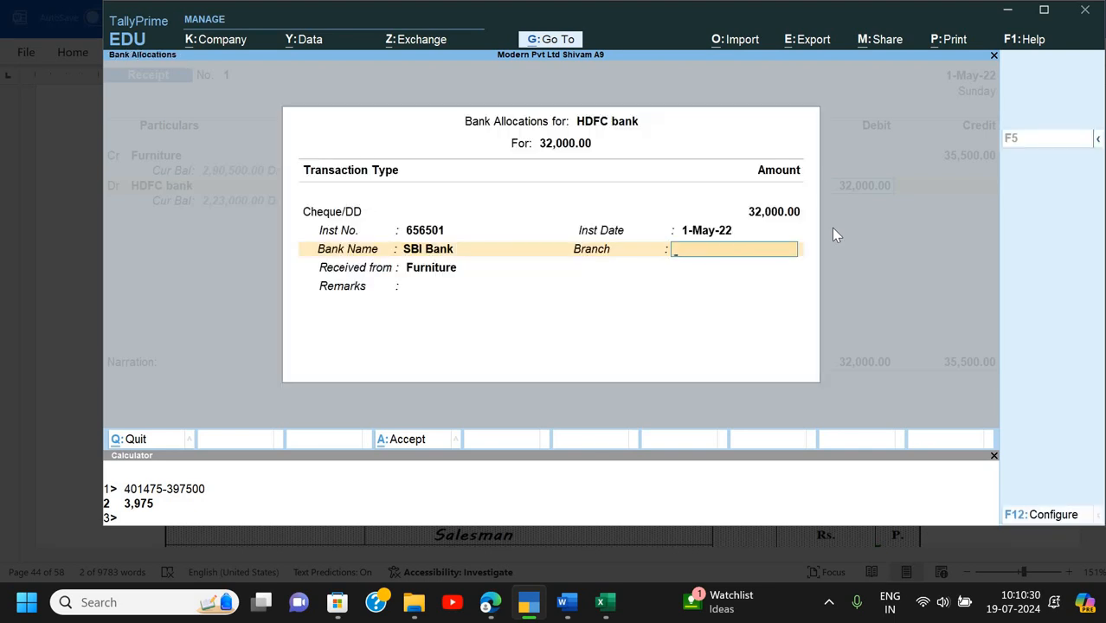
pyautogui.press('Return')
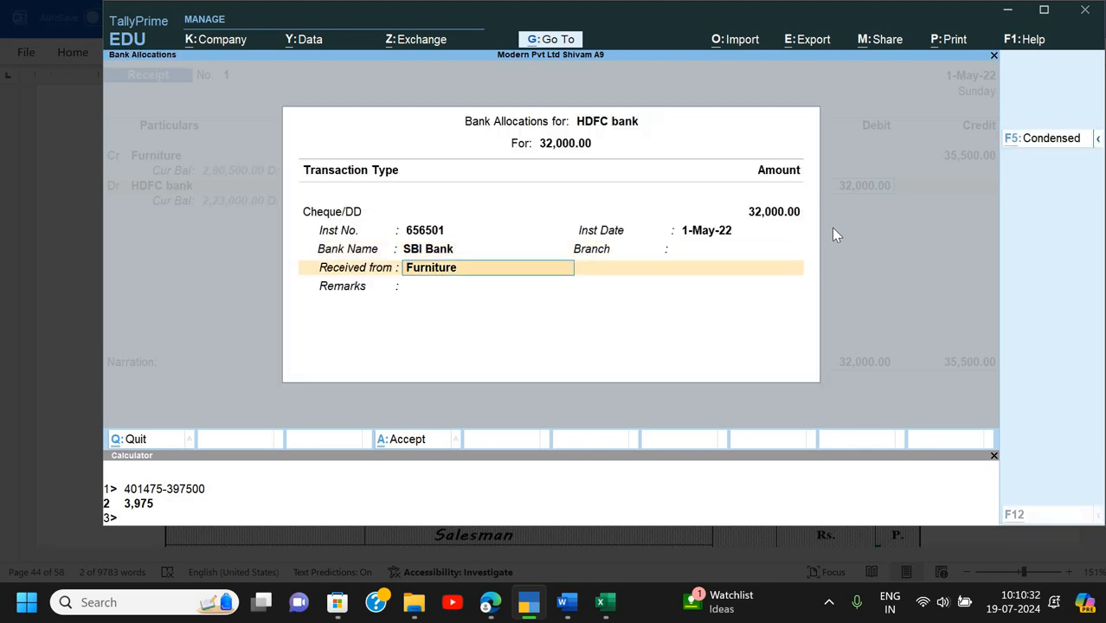
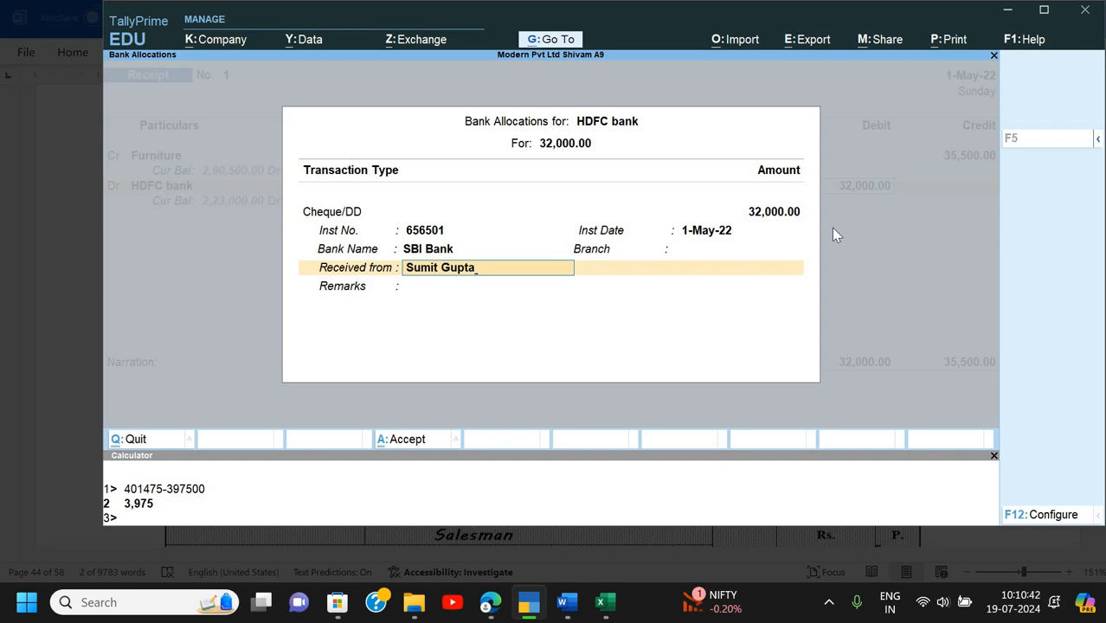
pyautogui.press('Return')
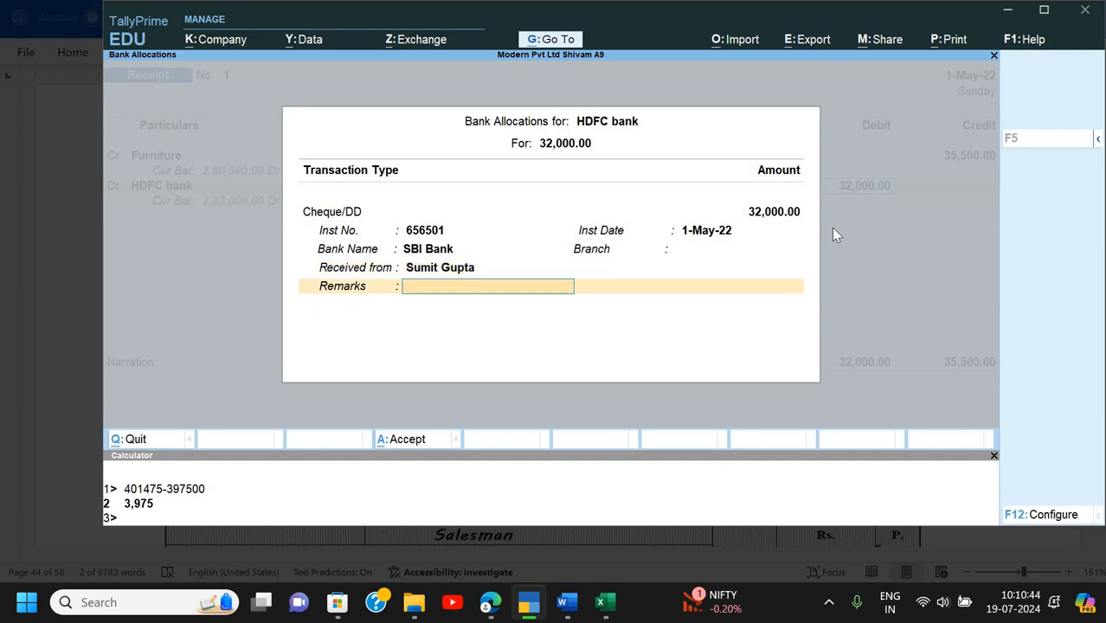
pyautogui.write('Rama Furnitu')
# - Create ledger 'Loss on Sale of Assets' under Indirect Expenses with cost centres off, on the debit line
pyautogui.press('Return')
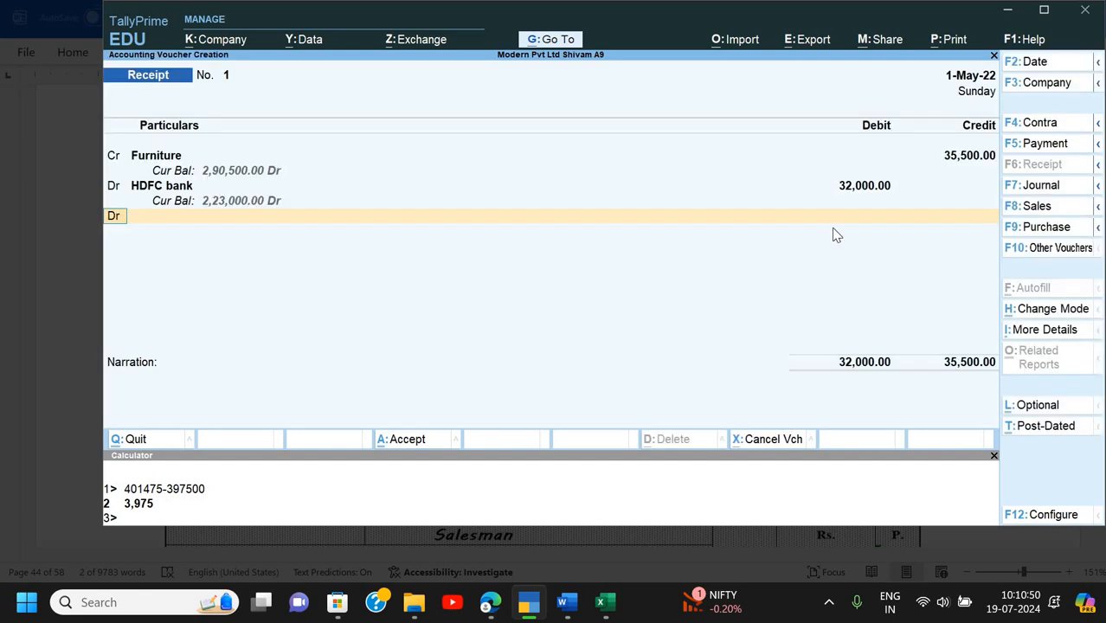
pyautogui.press('Return')
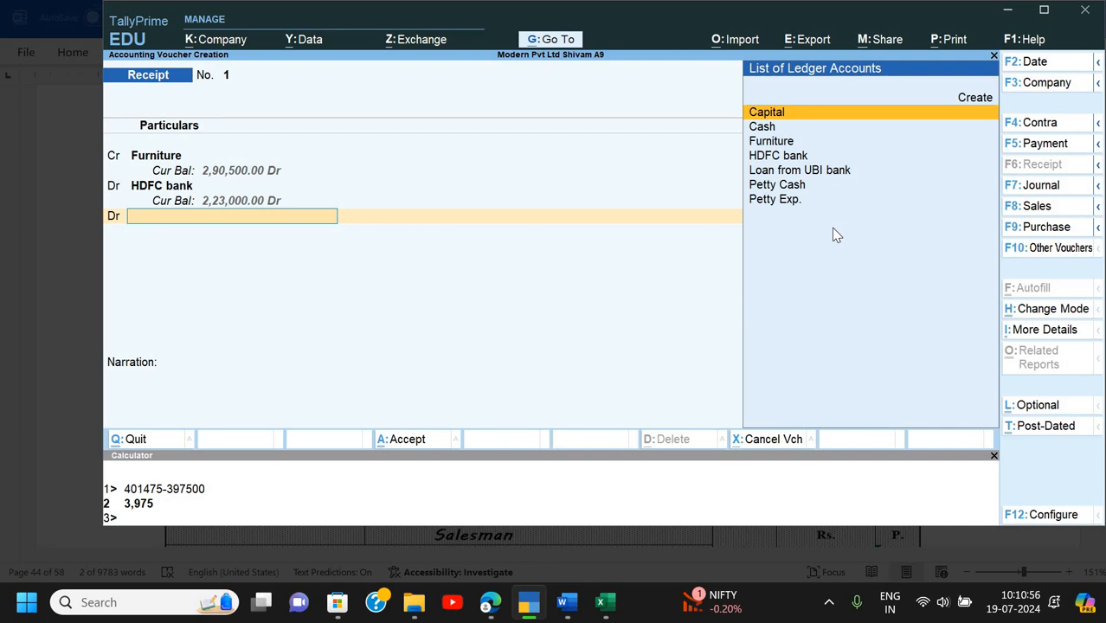
pyautogui.hotkey('alt', 'c')
pyautogui.write('Los')
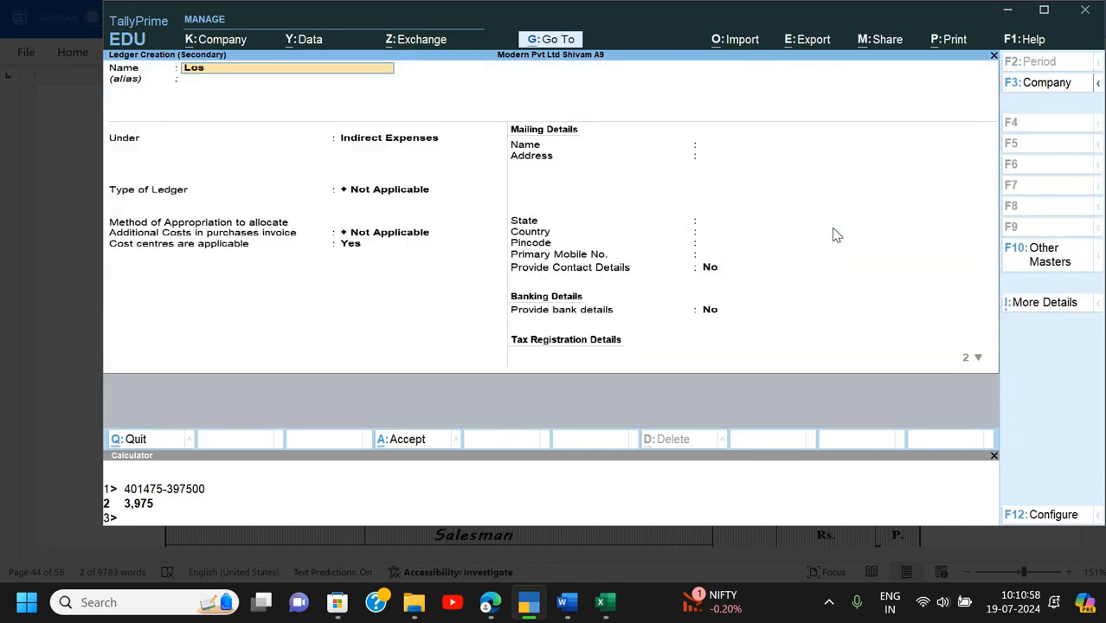
pyautogui.write('s on Sale of furniture')
pyautogui.press('Return')
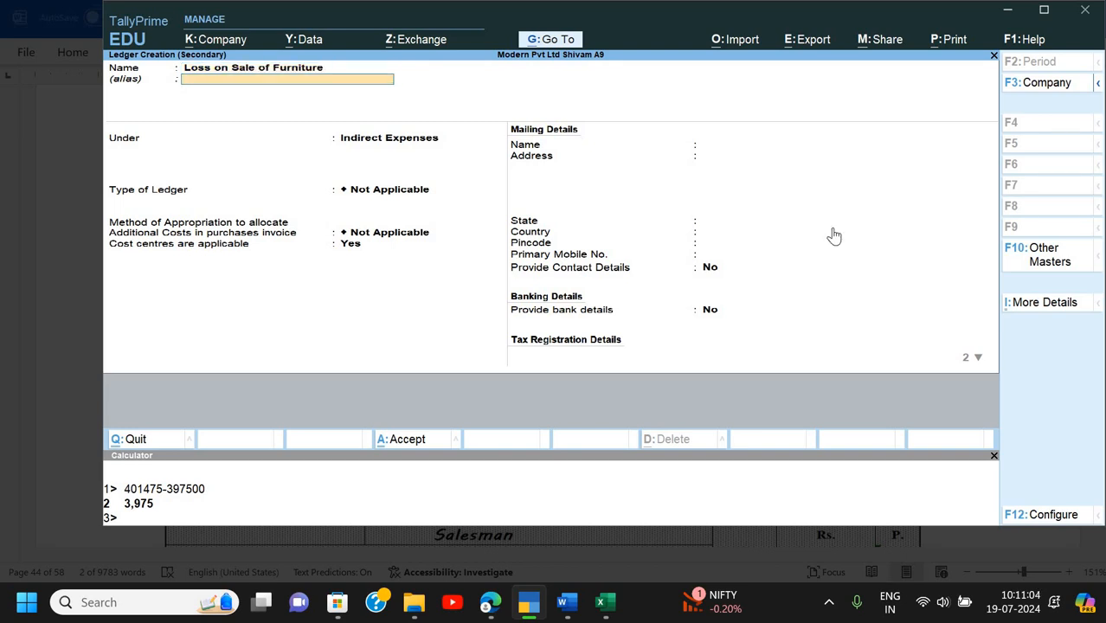
pyautogui.press('Return')
pyautogui.press('BackSpace')
pyautogui.press('BackSpace')
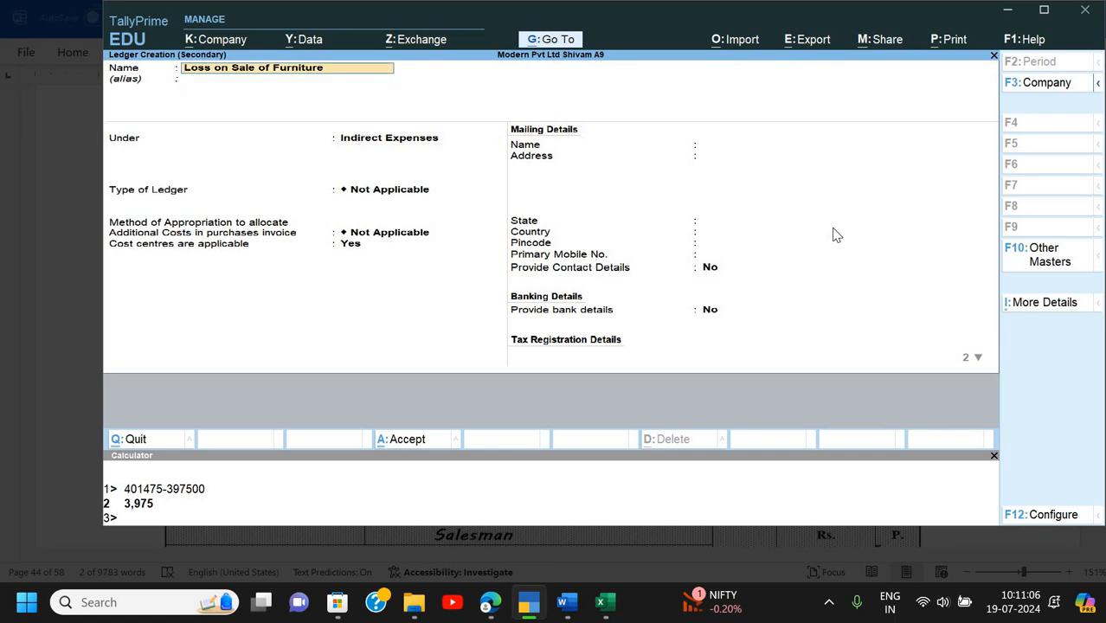
pyautogui.press('BackSpace')
pyautogui.press('BackSpace')
pyautogui.press('BackSpace')
pyautogui.press('BackSpace')
pyautogui.press('BackSpace')
pyautogui.press('BackSpace')
pyautogui.press('BackSpace')
pyautogui.press('BackSpace')
pyautogui.press('BackSpace')
pyautogui.write('Assets')
pyautogui.press('Return')
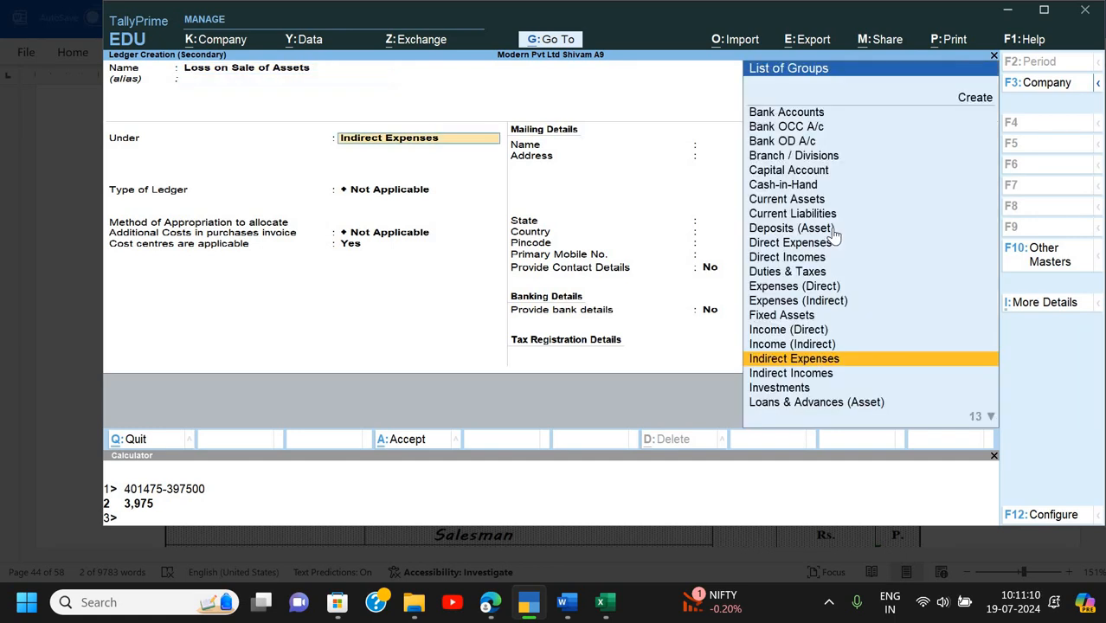
pyautogui.press('Return')
pyautogui.press('Return')
pyautogui.press('Return')
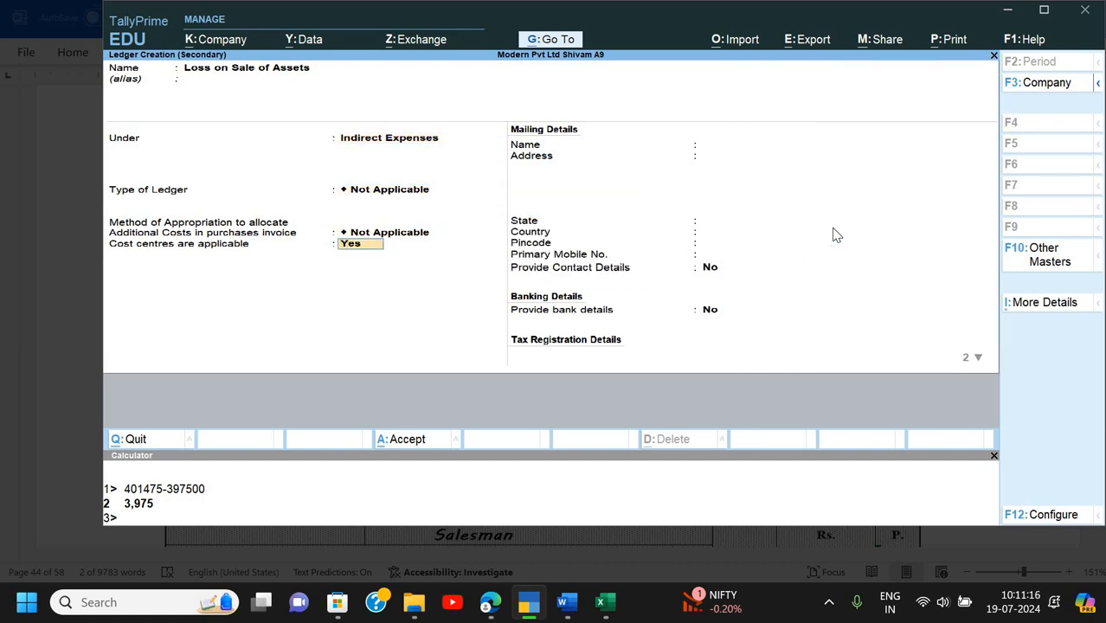
pyautogui.write('n')
pyautogui.press('Return')
pyautogui.press('Return')
pyautogui.press('Return')
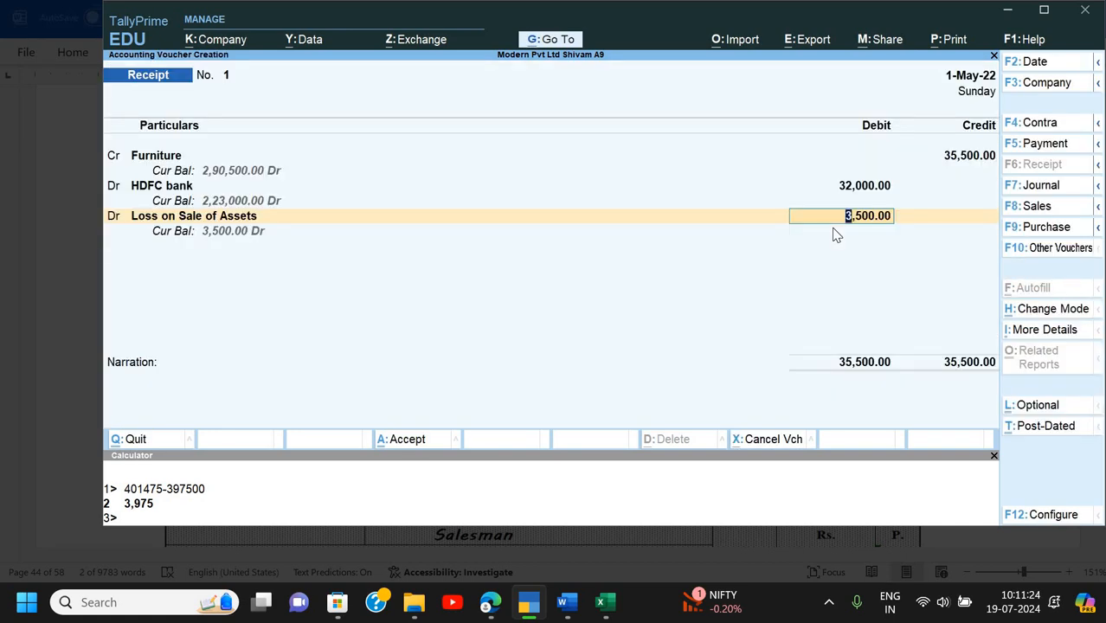
pyautogui.press('Return')
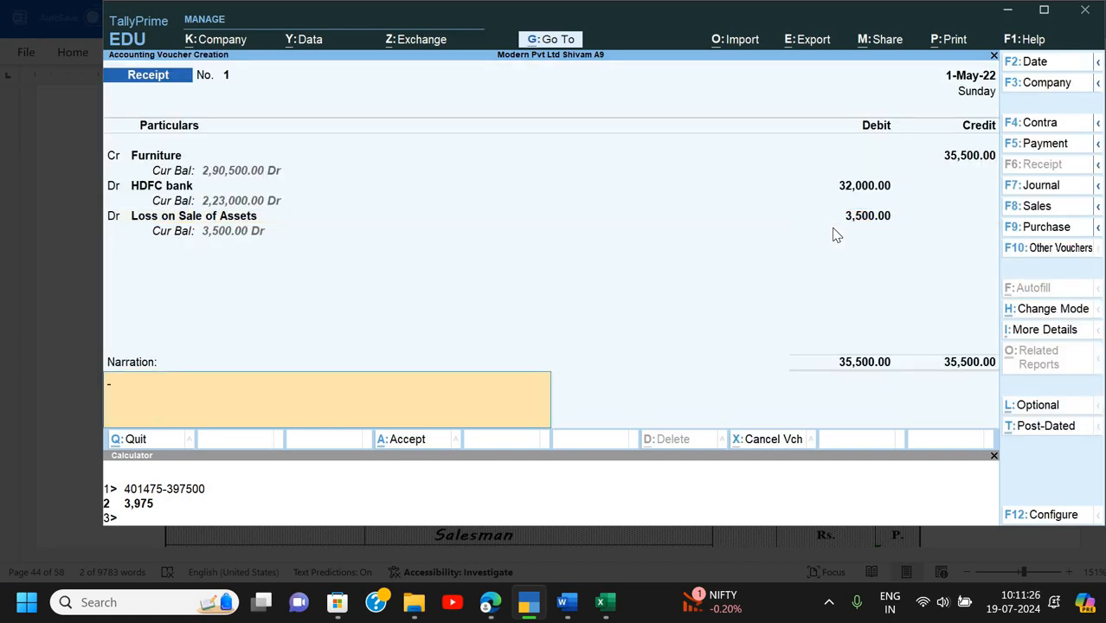
# - Add narration 'Being old furniture sold' and save the receipt voucher
pyautogui.write('Being o')
pyautogui.write('ld furniture')
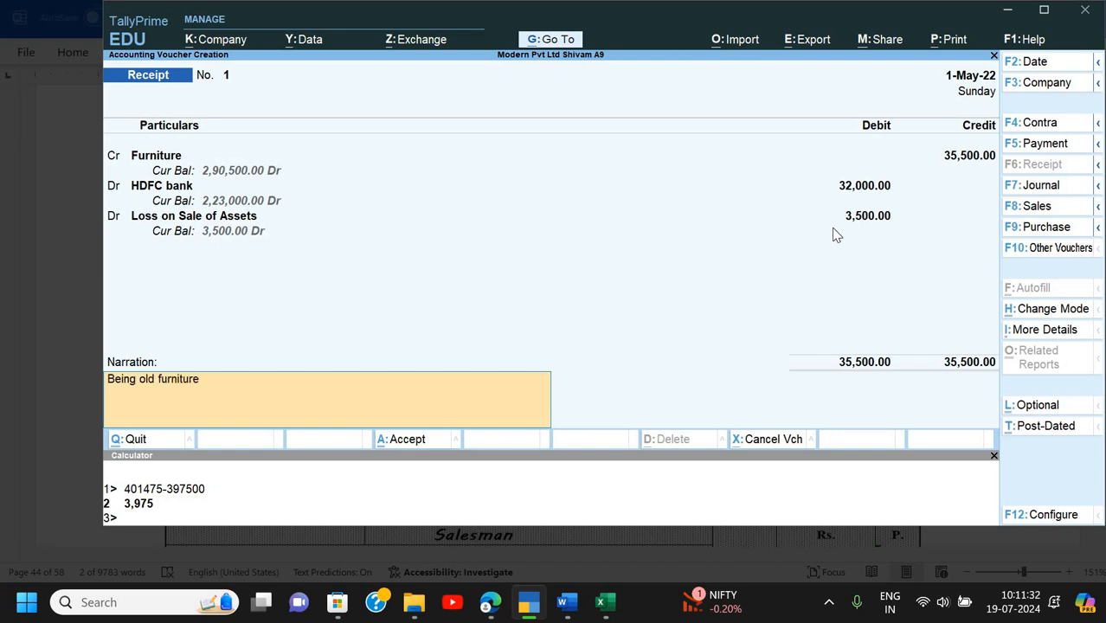
pyautogui.write(' sold')
pyautogui.press('Return')
pyautogui.press('Return')
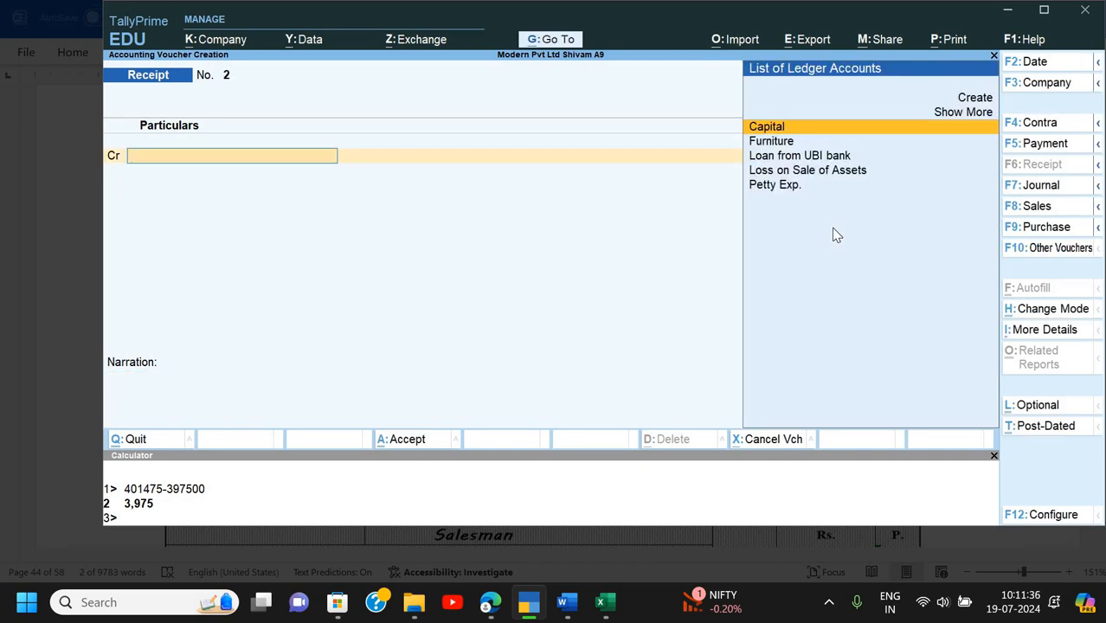
# - Close the calculator panel and review the assignment before returning to TallyPrime
pyautogui.click(994, 456)
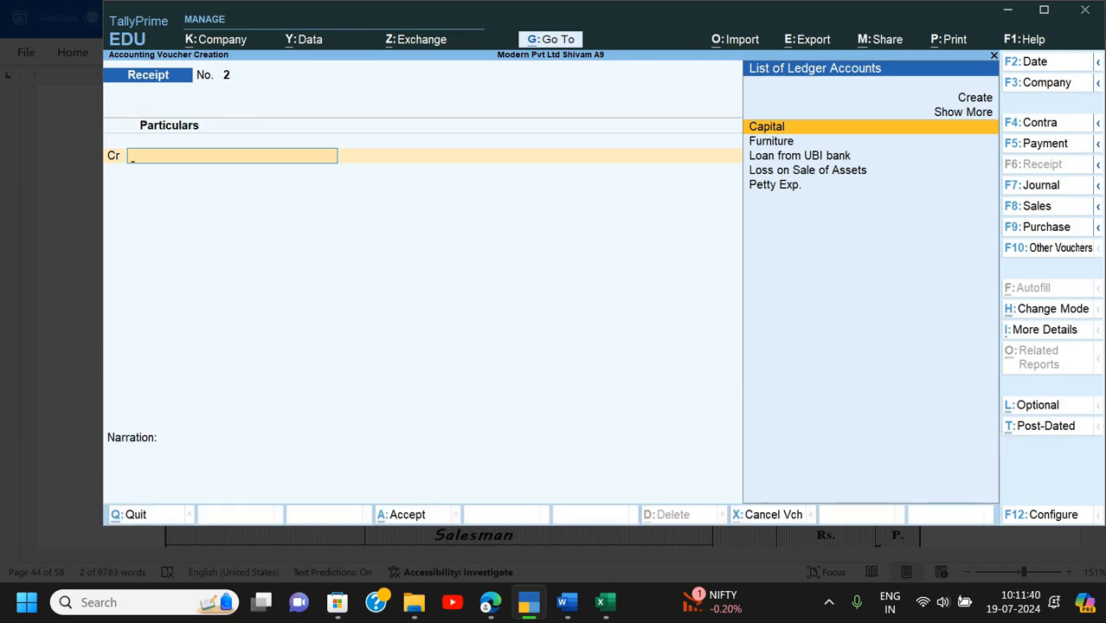
pyautogui.hotkey('alt', 'Tab')
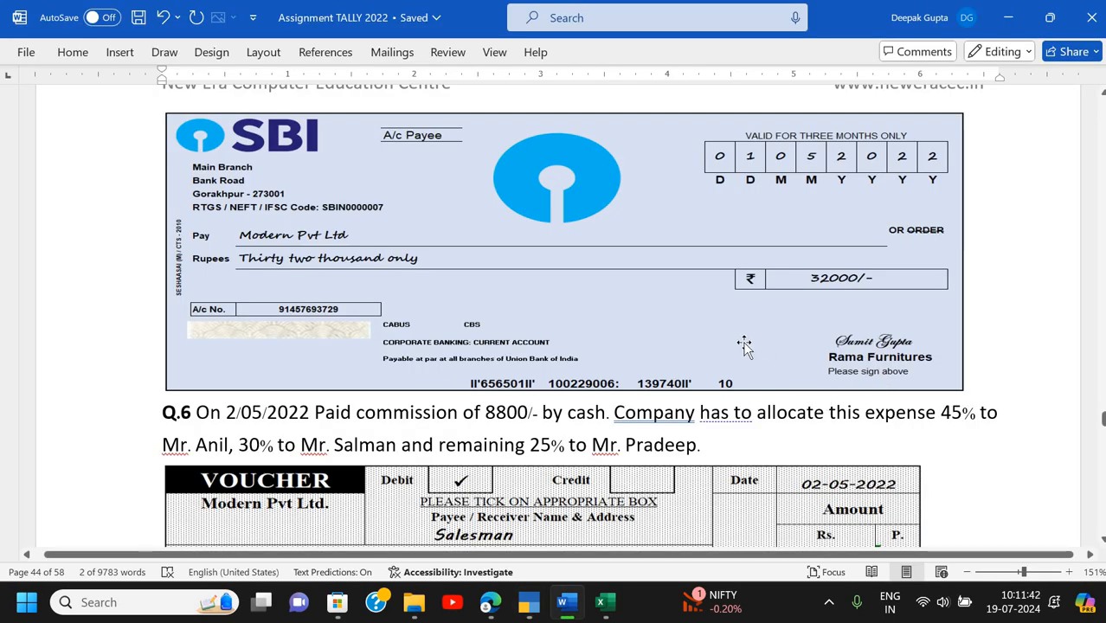
pyautogui.scroll(-2, 745, 344)
pyautogui.scroll(5, 745, 345)
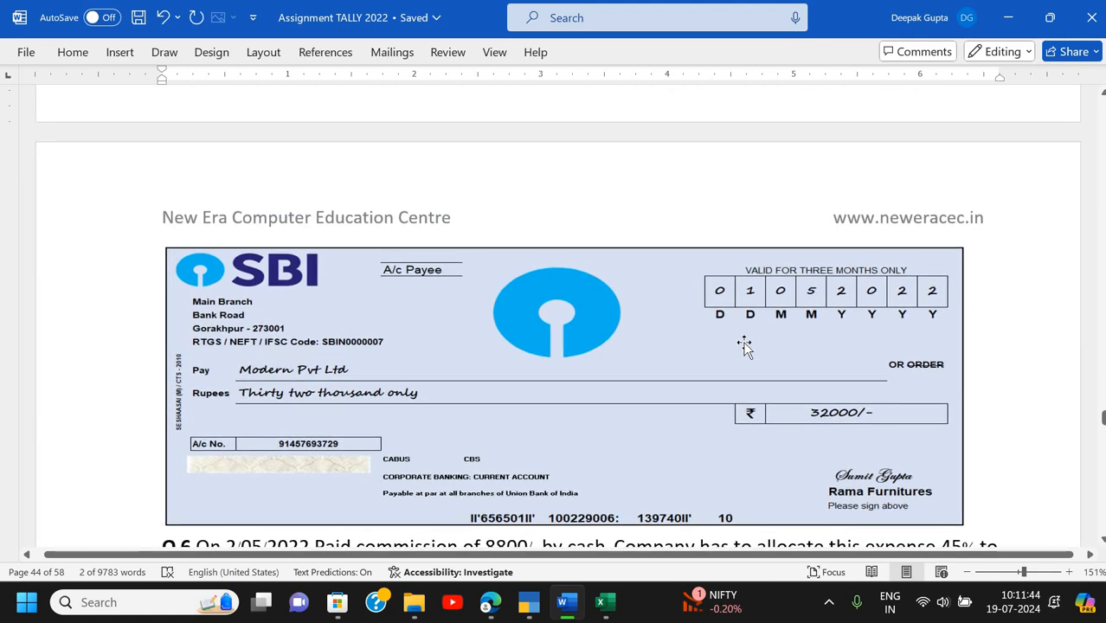
pyautogui.scroll(8, 745, 345)
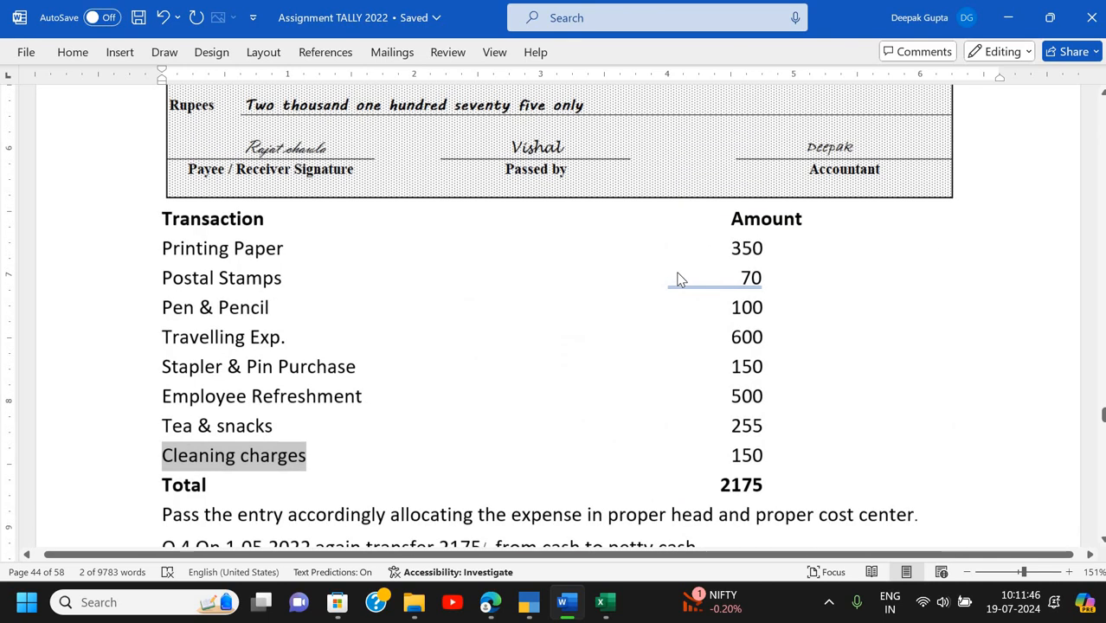
pyautogui.hotkey('alt', 'Tab')
# - Quit the blank voucher and open the Day Book for 1-Apr-22 to 1-May-22
pyautogui.press('Escape')
pyautogui.press('Return')
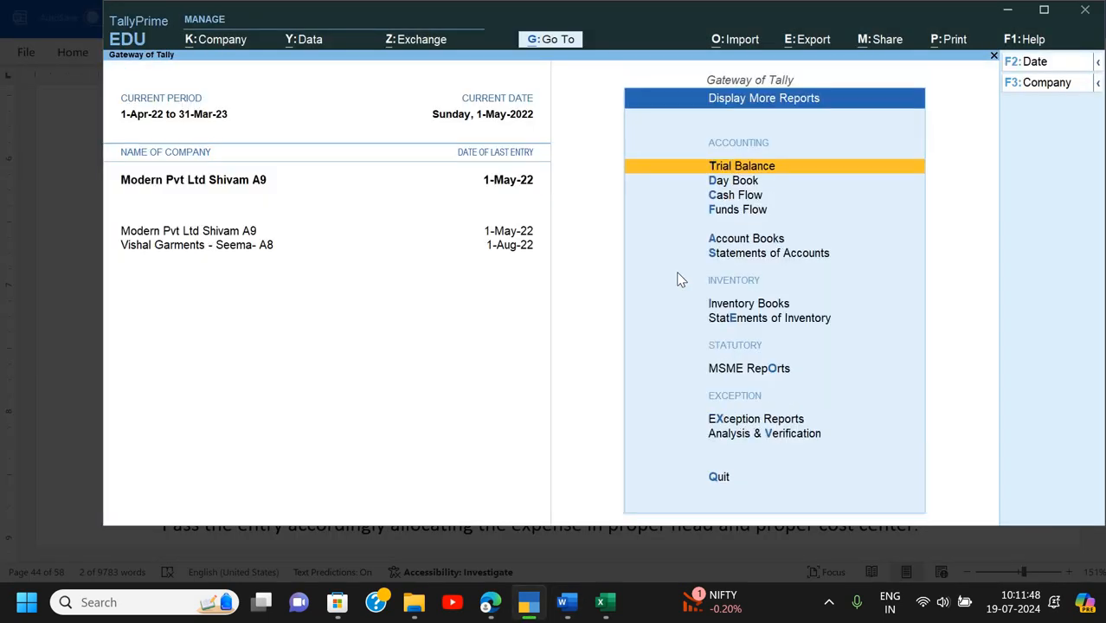
pyautogui.press('k')
pyautogui.hotkey('alt', 'F2')
pyautogui.write('1-4-22')
pyautogui.press('Return')
pyautogui.press('Return')
pyautogui.press('Down')
pyautogui.press('Down')
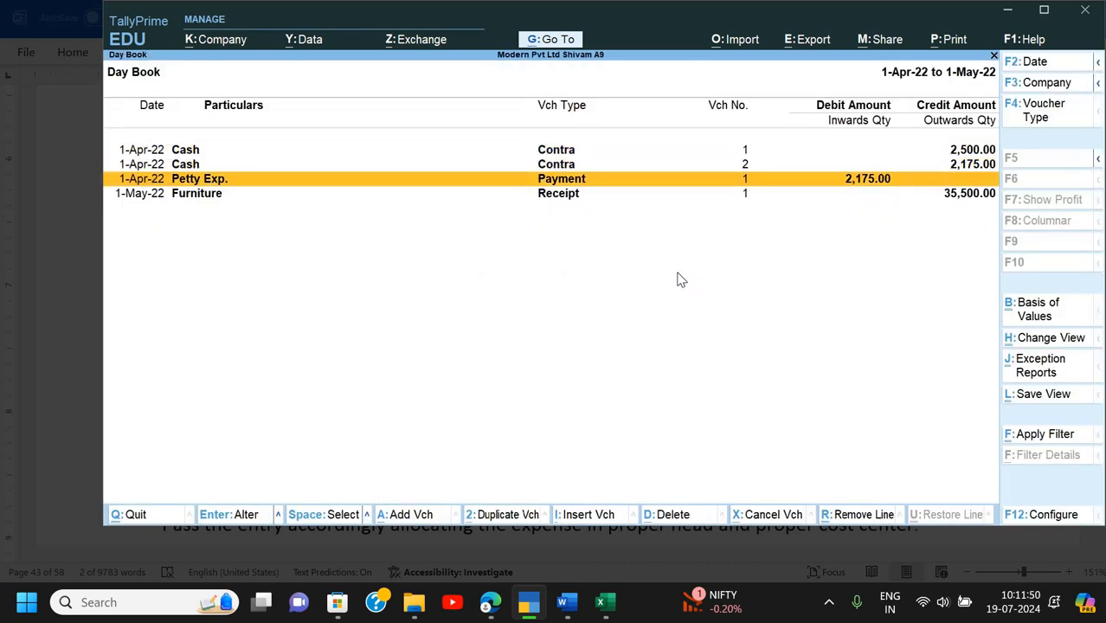
# - Change the Petty Exp. payment voucher's date to 1-May-22 and save it
pyautogui.press('Return')
pyautogui.press('F2')
pyautogui.write('1-5')
pyautogui.press('Return')
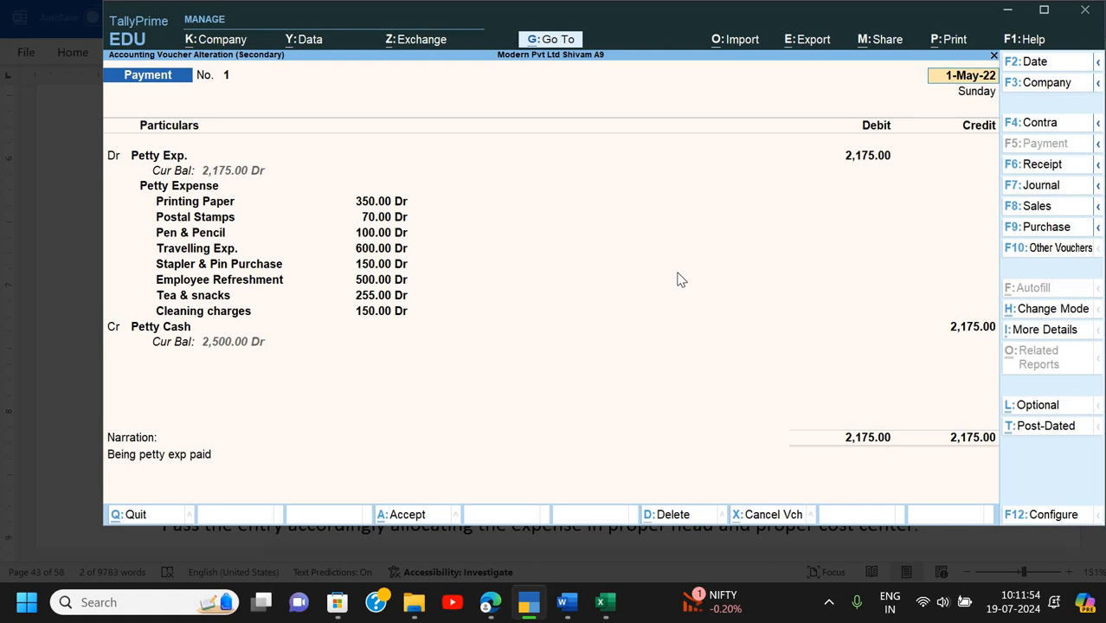
pyautogui.hotkey('ctrl', 'a')
# - Leave the Day Book for a new payment voucher, then scroll the Word assignment toward Q.6
pyautogui.press('Down')
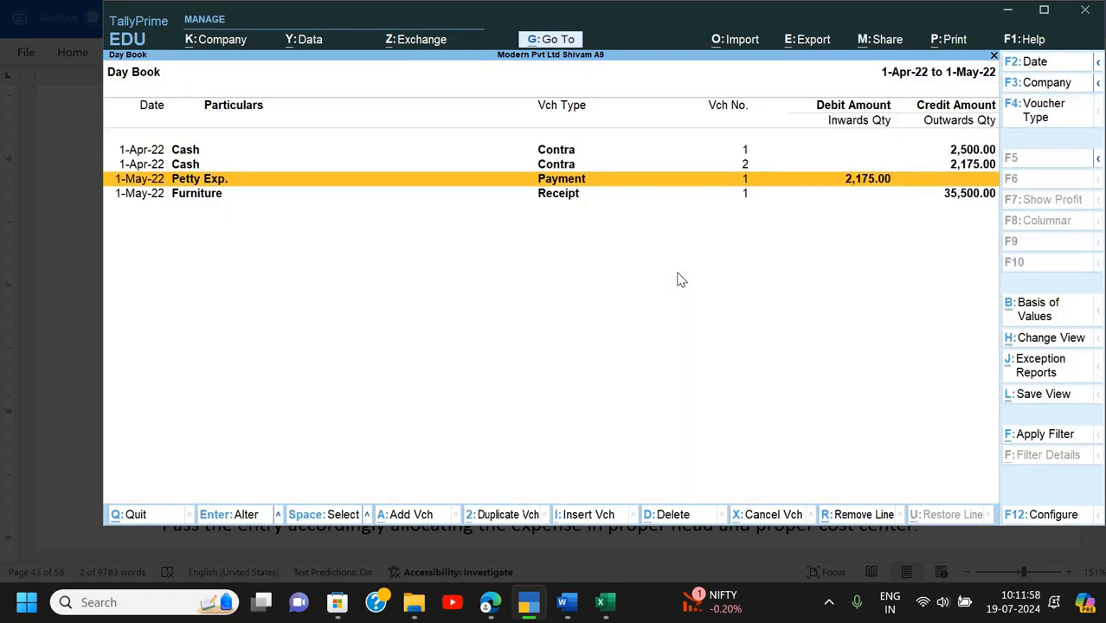
pyautogui.press('Escape')
pyautogui.press('Escape')
pyautogui.press('Escape')
pyautogui.press('Down')
pyautogui.press('Down')
pyautogui.press('Return')
pyautogui.hotkey('alt', 'Tab')
pyautogui.scroll(-5, 459, 297)
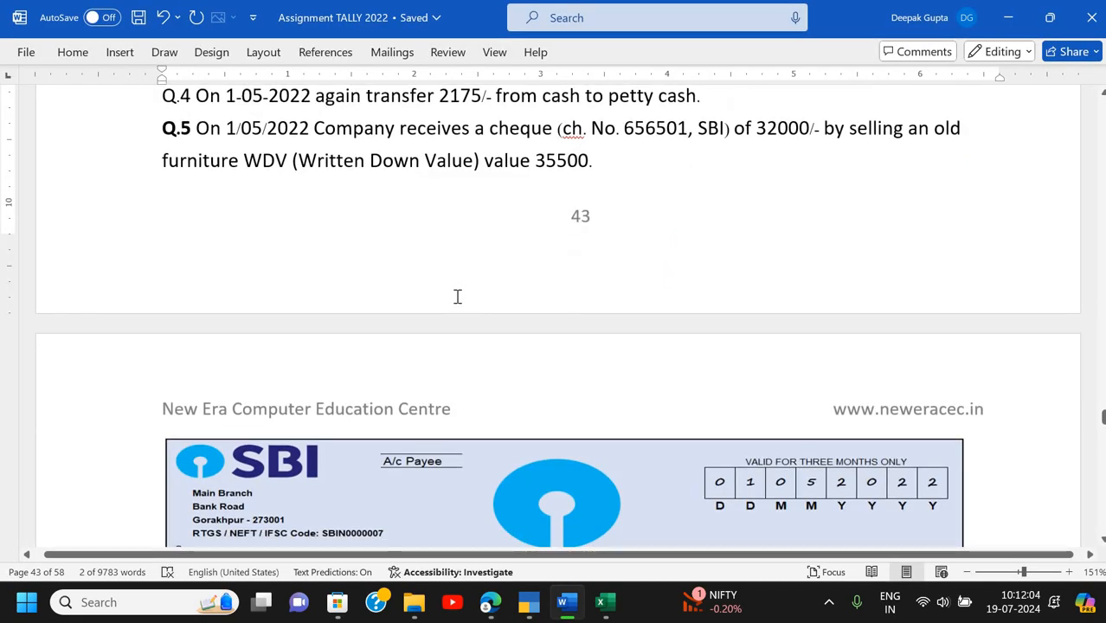
pyautogui.scroll(-10, 458, 297)
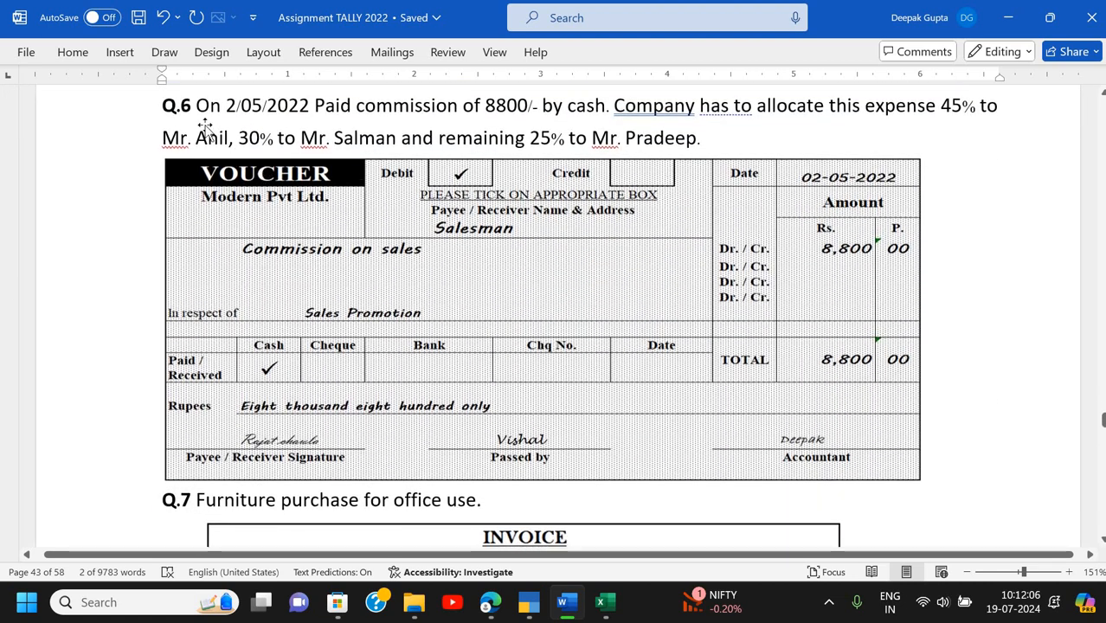
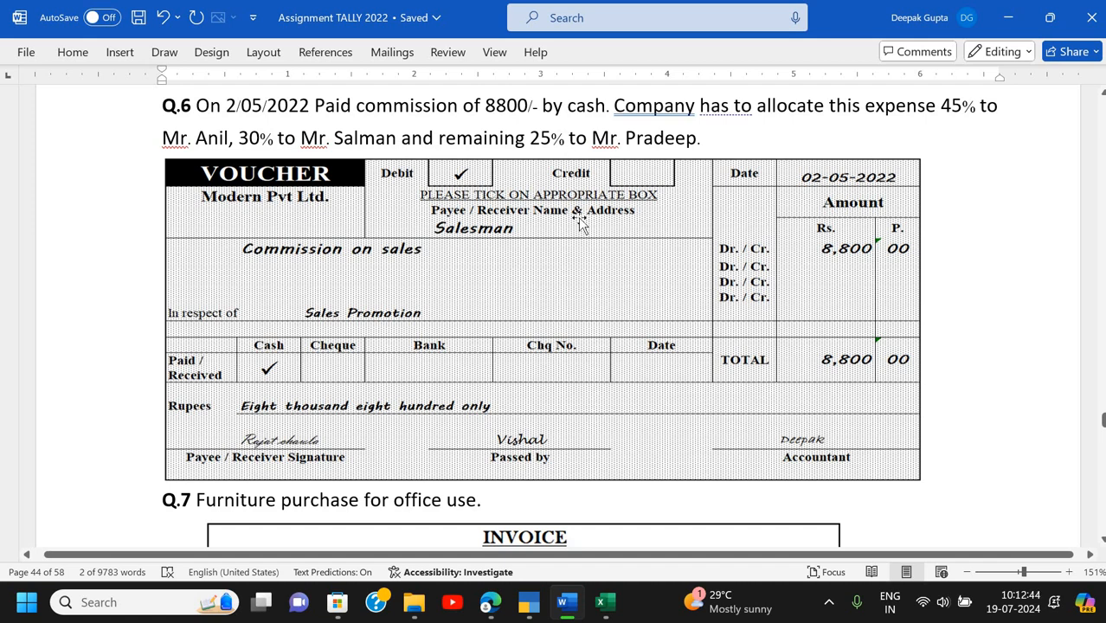
# - Abandon the unfinished payment voucher and return to TallyPrime's main menu
pyautogui.scroll(-2, 580, 221)
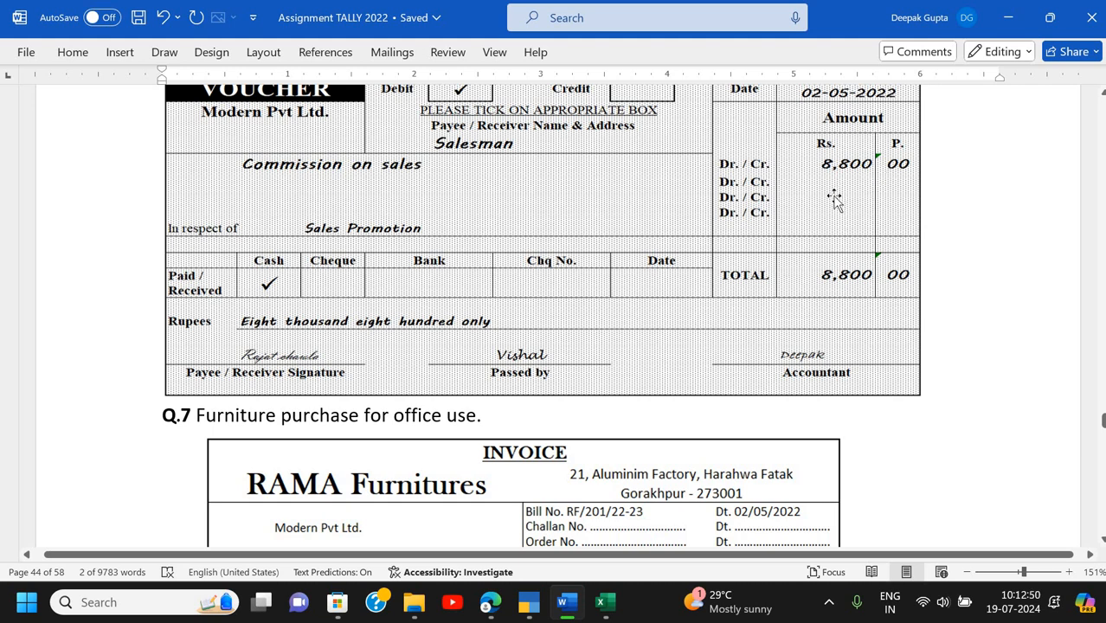
pyautogui.scroll(2, 834, 198)
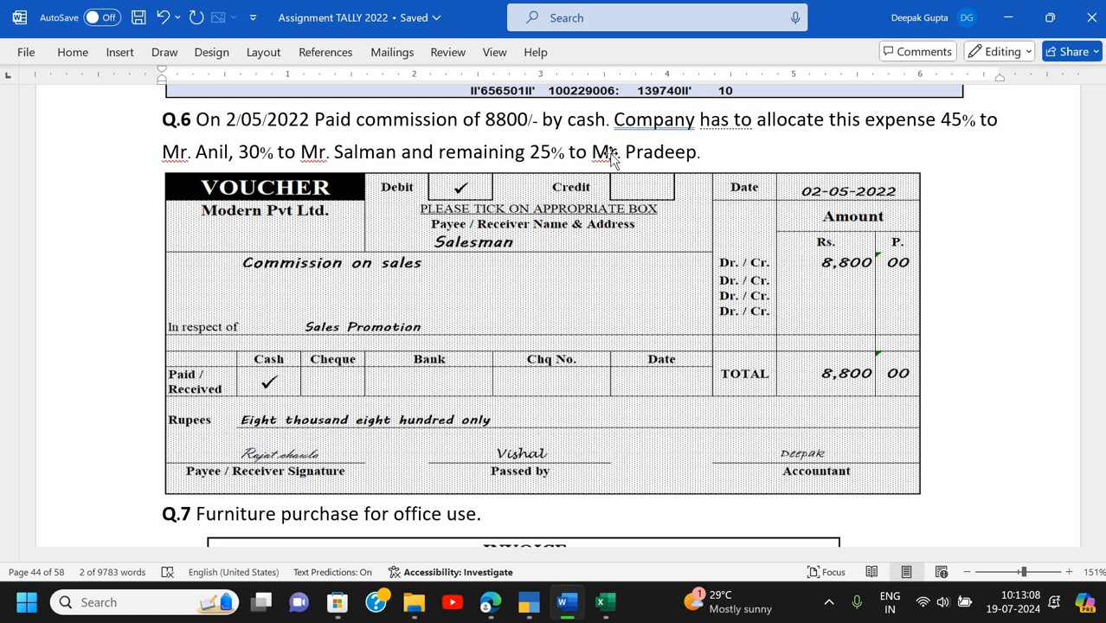
pyautogui.hotkey('alt', 'Tab')
pyautogui.press('Escape')
pyautogui.press('Return')
# - Create the cost category 'Salesman'
pyautogui.press('Return')
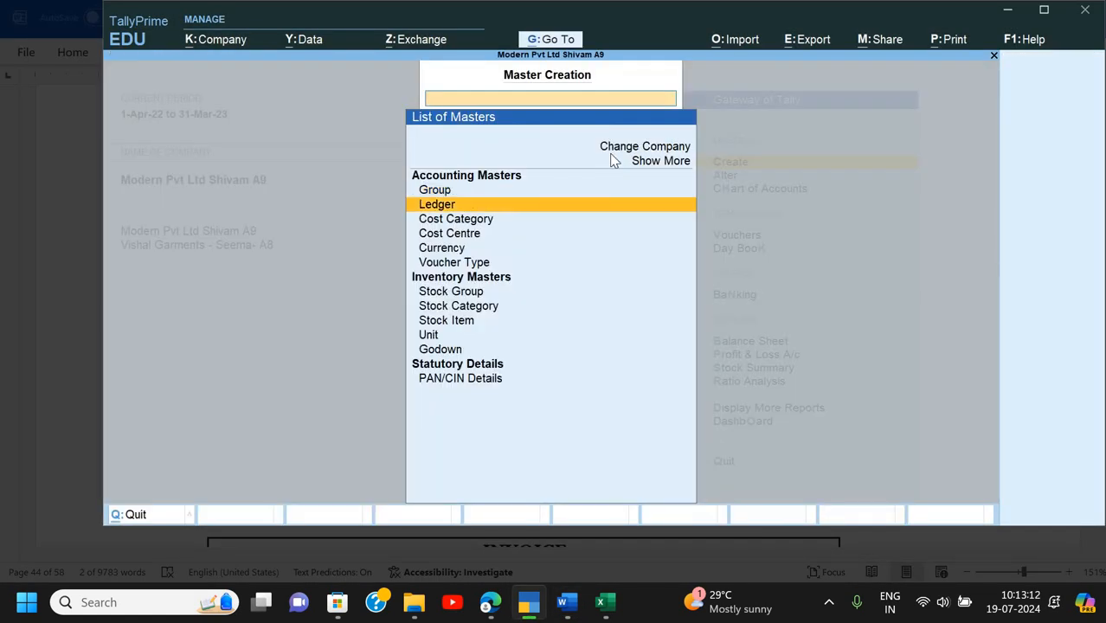
pyautogui.press('Down')
pyautogui.press('Down')
pyautogui.press('Return')
pyautogui.write('Sales')
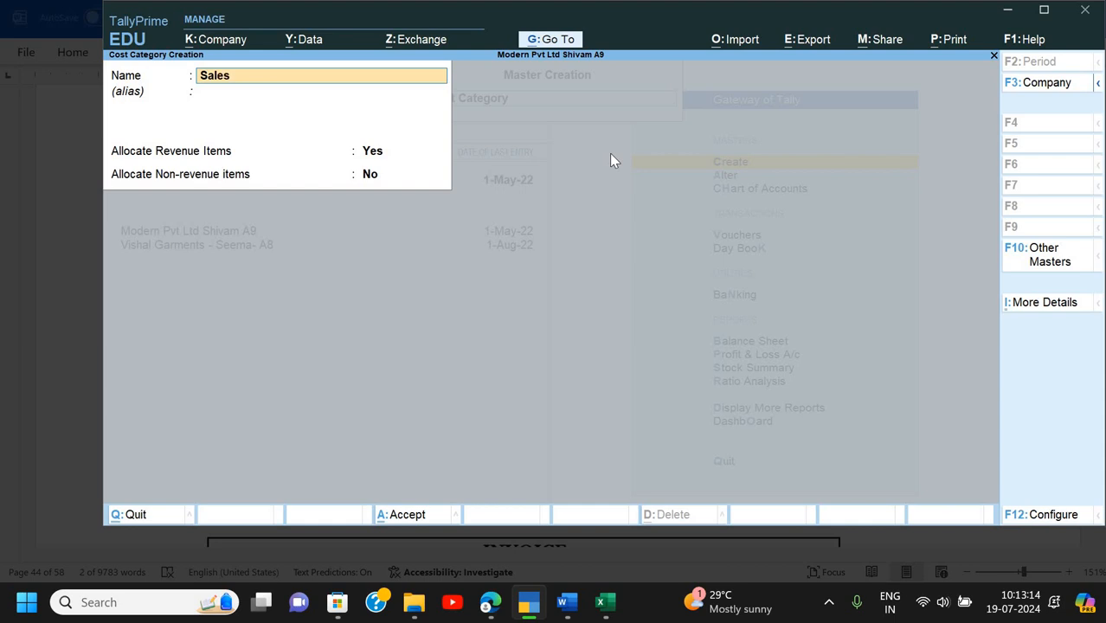
pyautogui.write('man')
pyautogui.press('Return')
pyautogui.press('Return')
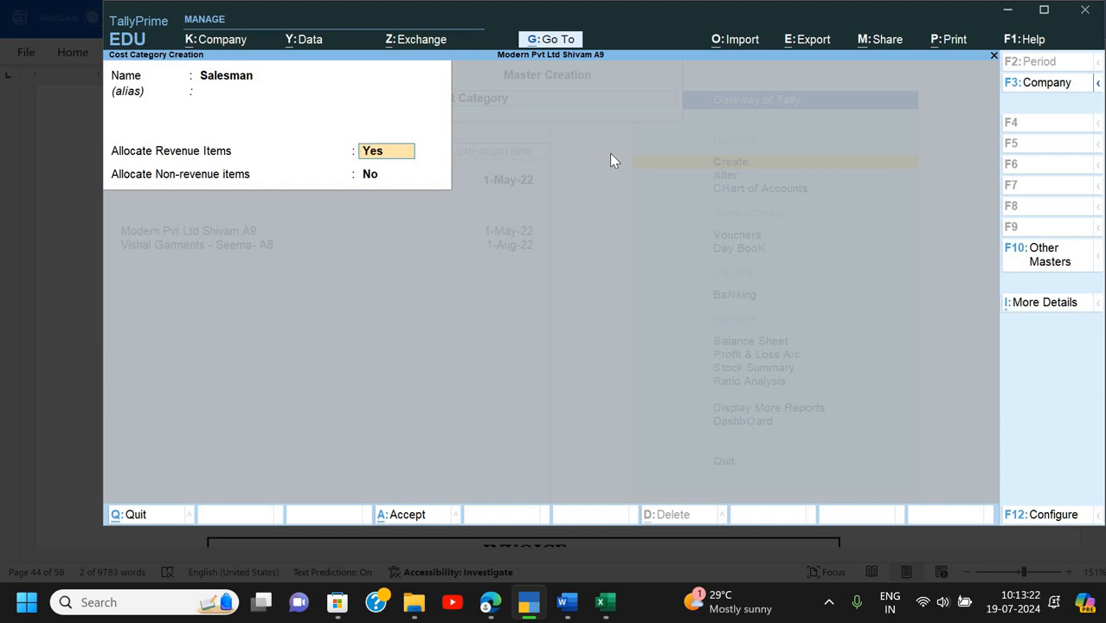
pyautogui.press('Return')
pyautogui.press('Return')
pyautogui.press('Return')
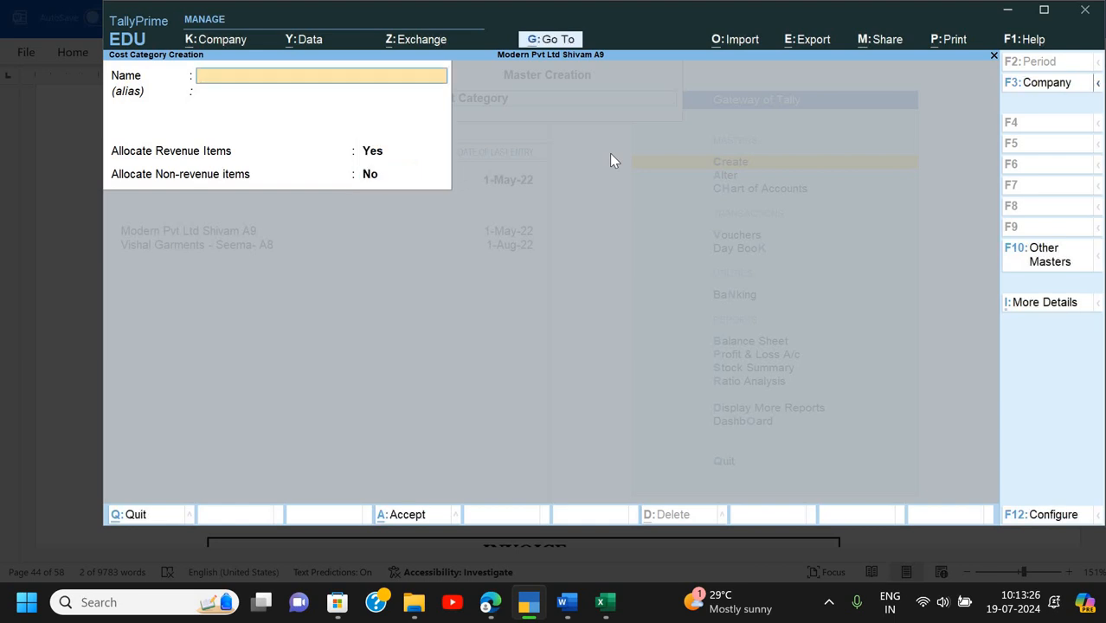
pyautogui.press('Escape')
pyautogui.press('y')
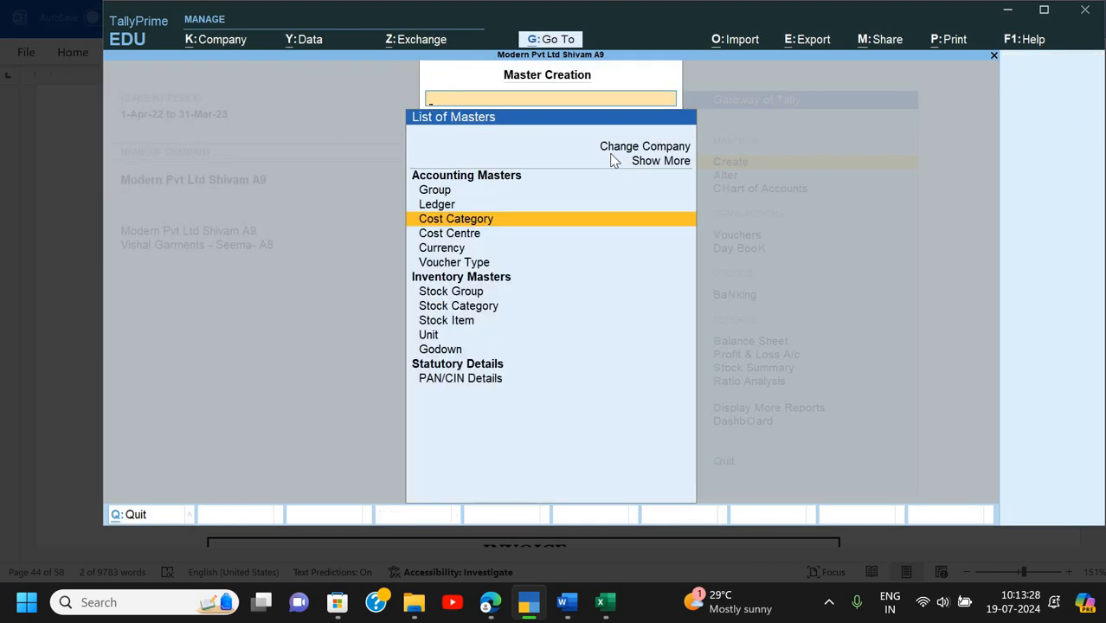
# - Create cost centres Mr. Anil, Mr. Salman and Mr. Pradeep under the Salesman category
pyautogui.press('Down')
pyautogui.press('Return')
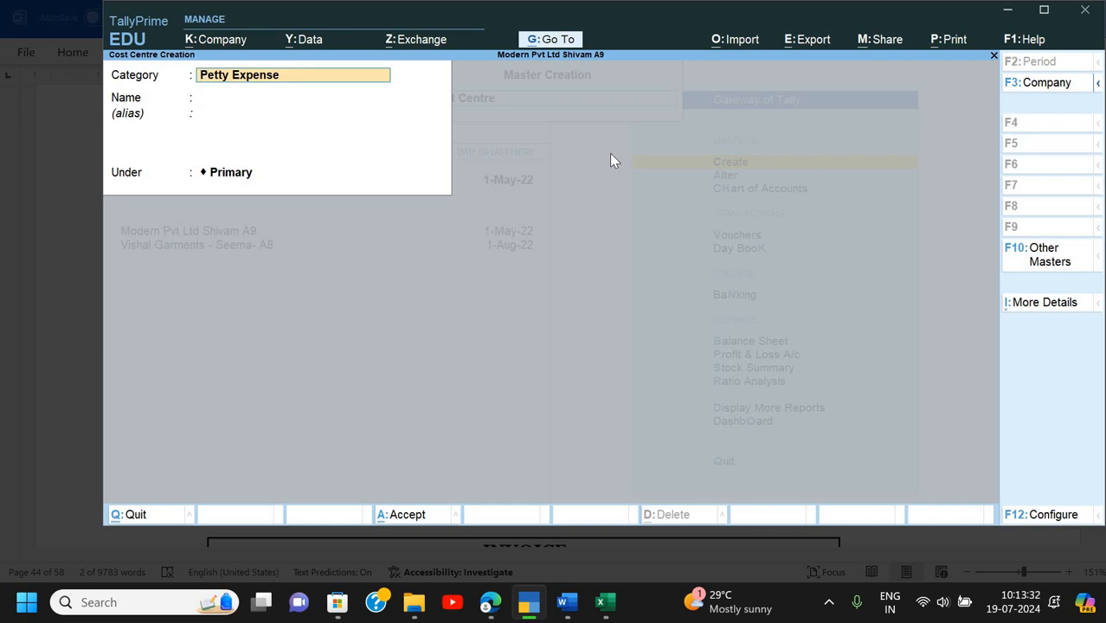
pyautogui.press('BackSpace')
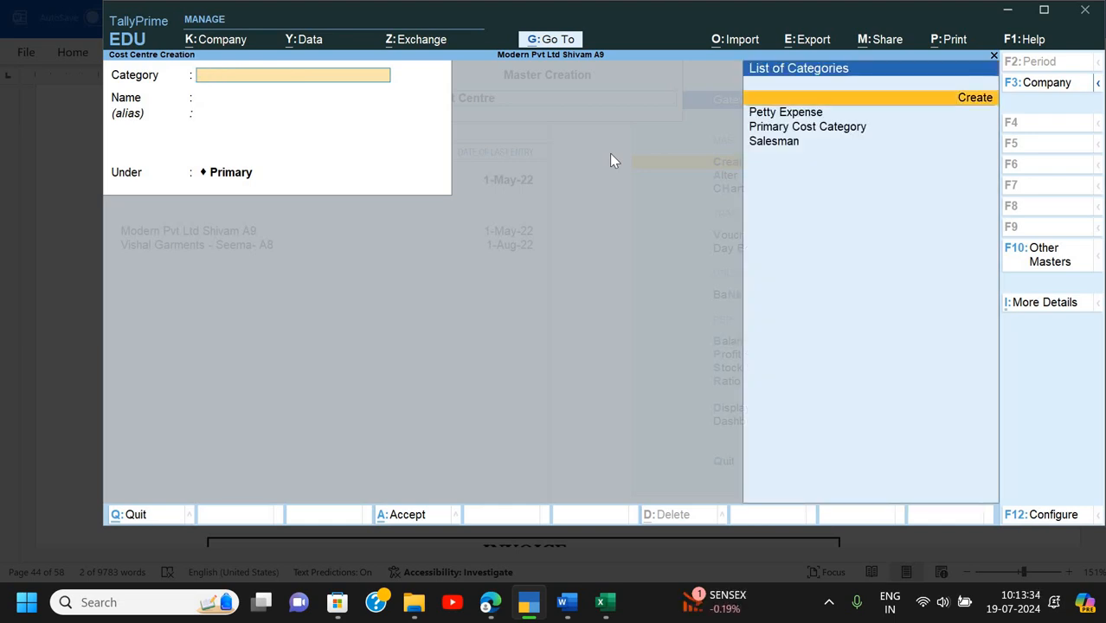
pyautogui.press('Down')
pyautogui.press('Down')
pyautogui.press('Down')
pyautogui.press('Return')
pyautogui.write('Mr. Anil')
pyautogui.press('Return')
pyautogui.press('Return')
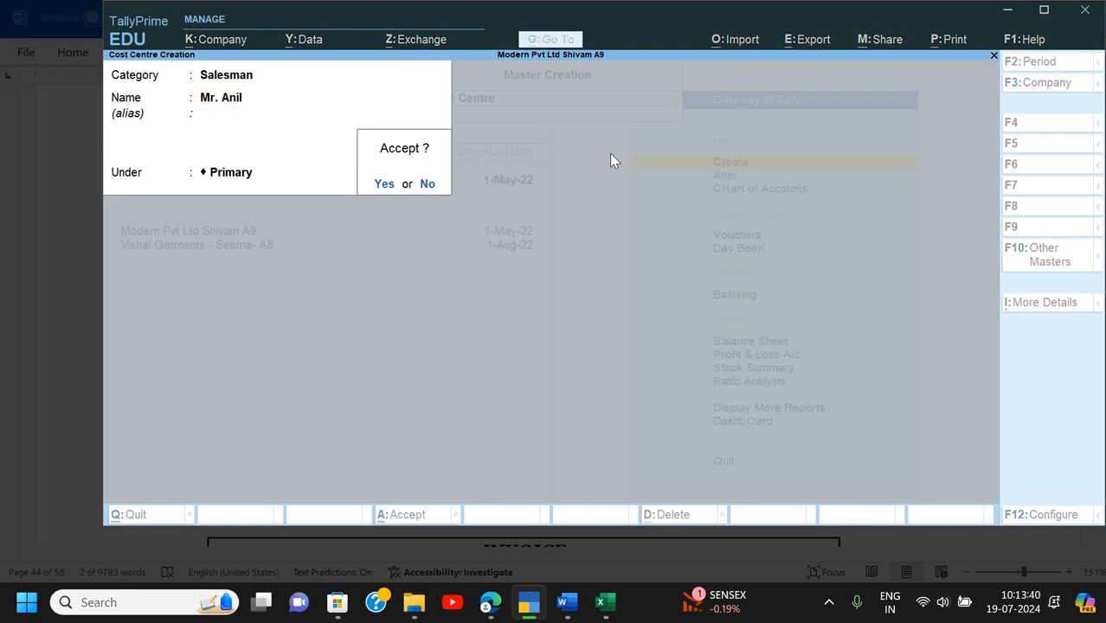
pyautogui.press('Return')
pyautogui.write('Mr. Salman')
pyautogui.press('Return')
pyautogui.press('Return')
pyautogui.press('Return')
pyautogui.press('Return')
pyautogui.write('Mr.')
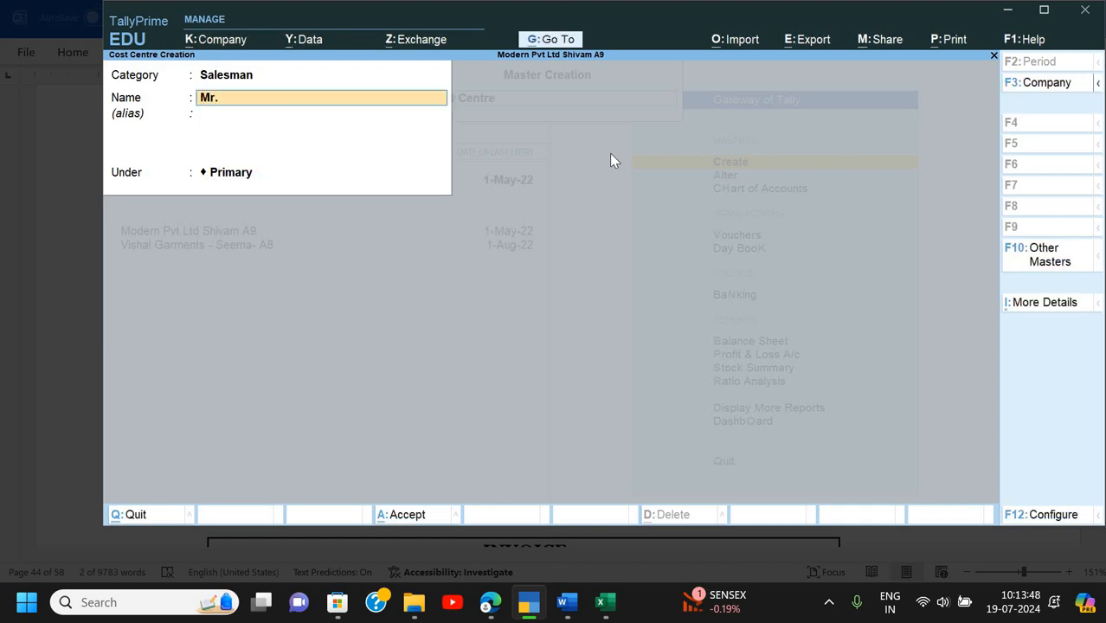
pyautogui.write(' Pradeep')
pyautogui.press('Return')
pyautogui.press('Return')
pyautogui.press('Return')
pyautogui.press('Return')
# - Close the cost centre form and start a new Payment voucher
pyautogui.press('Escape')
pyautogui.press('Escape')
pyautogui.press('Escape')
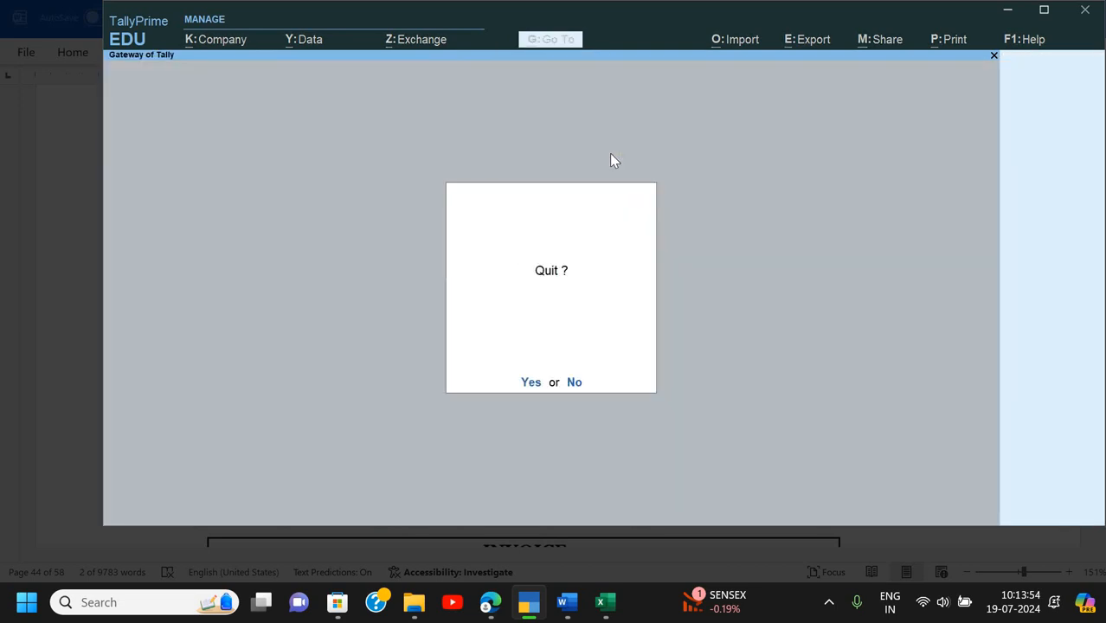
pyautogui.press('Escape')
pyautogui.press('Down')
pyautogui.press('Down')
pyautogui.press('Down')
pyautogui.press('Return')
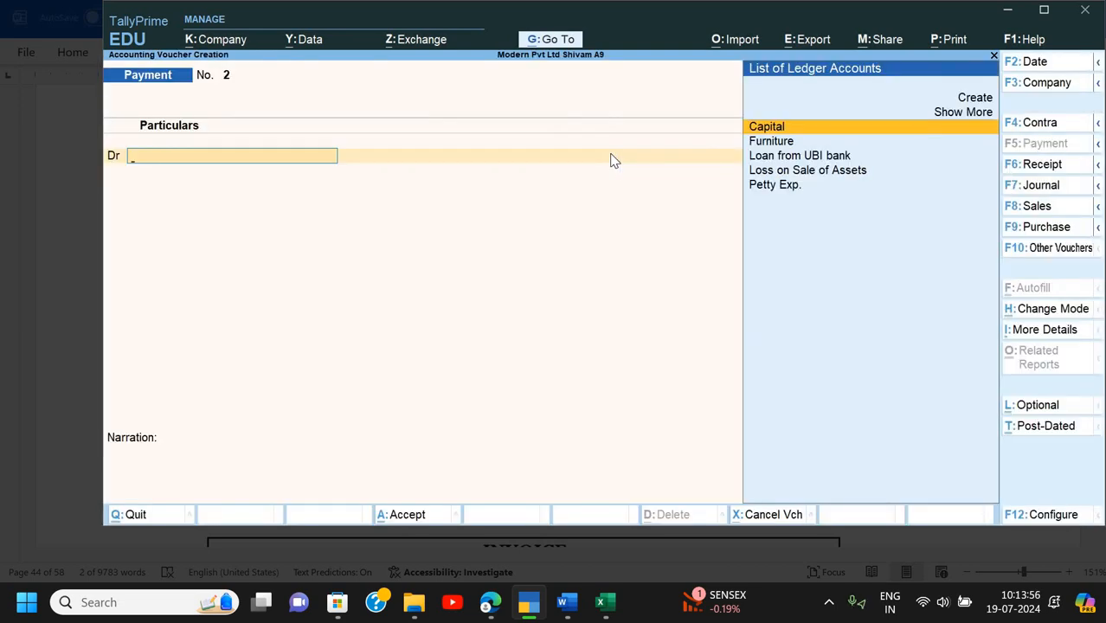
# - Set the payment voucher's date to 2-5-2022
pyautogui.hotkey('alt', 'Tab')
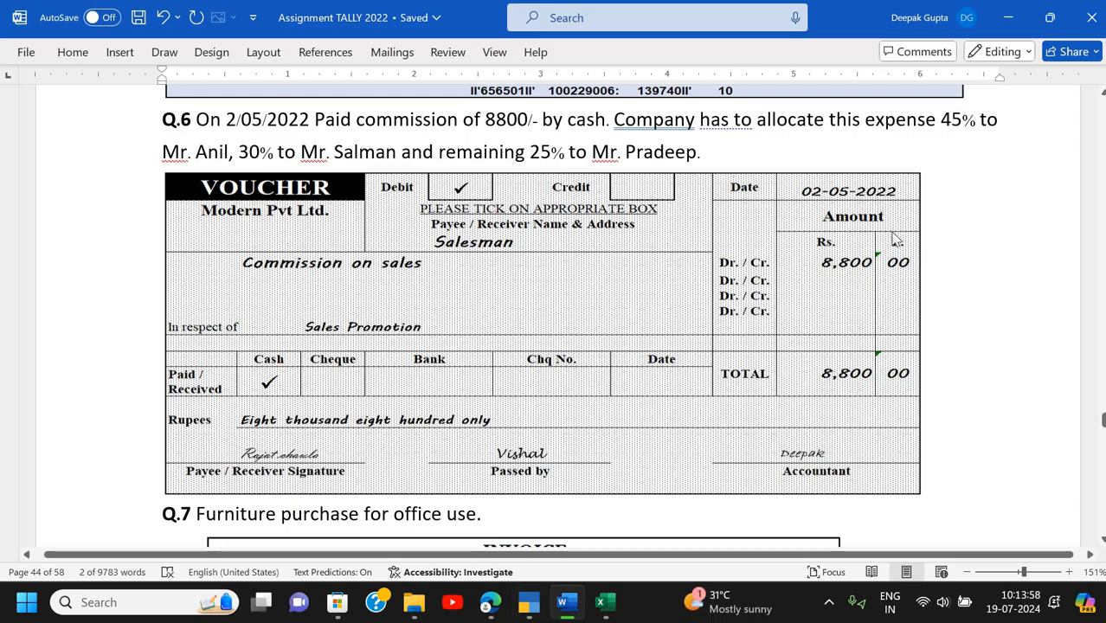
pyautogui.hotkey('alt', 'Tab')
pyautogui.press('F2')
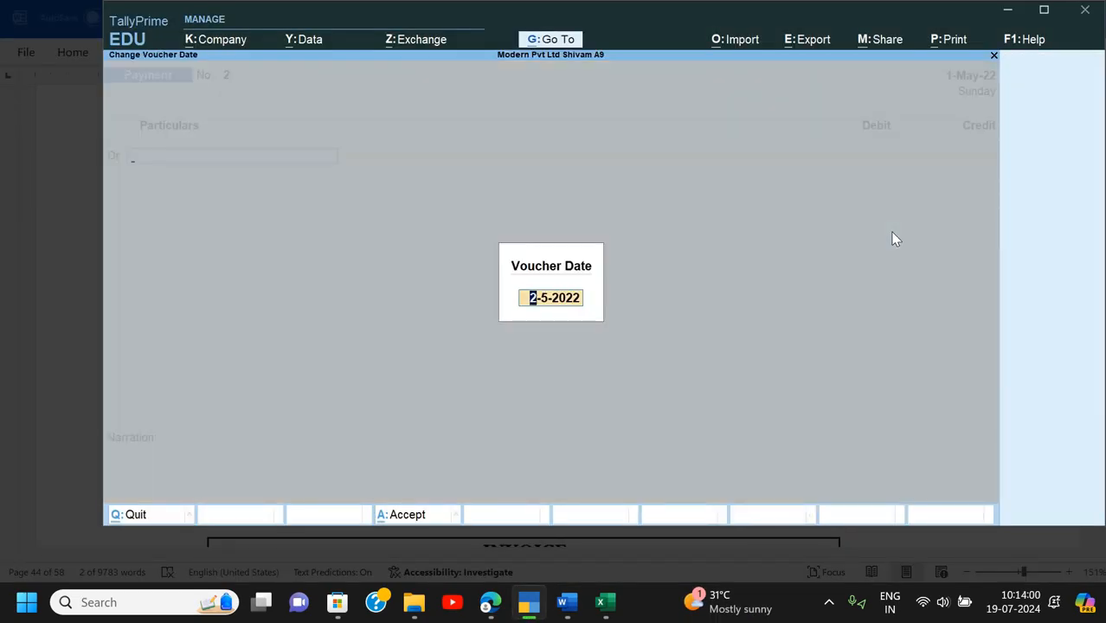
pyautogui.press('Return')
# - Create the Commission on Sales ledger under Indirect Expenses with cost centres enabled
pyautogui.hotkey('alt', 'c')
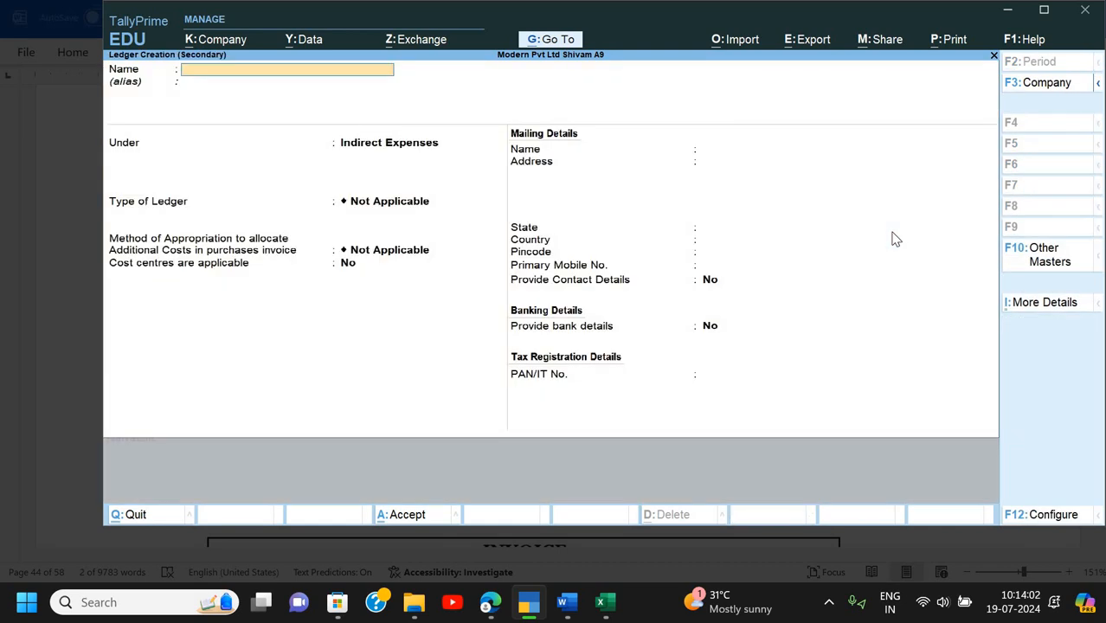
pyautogui.write('Commission')
pyautogui.hotkey('alt', 'Tab')
pyautogui.hotkey('alt', 'Tab')
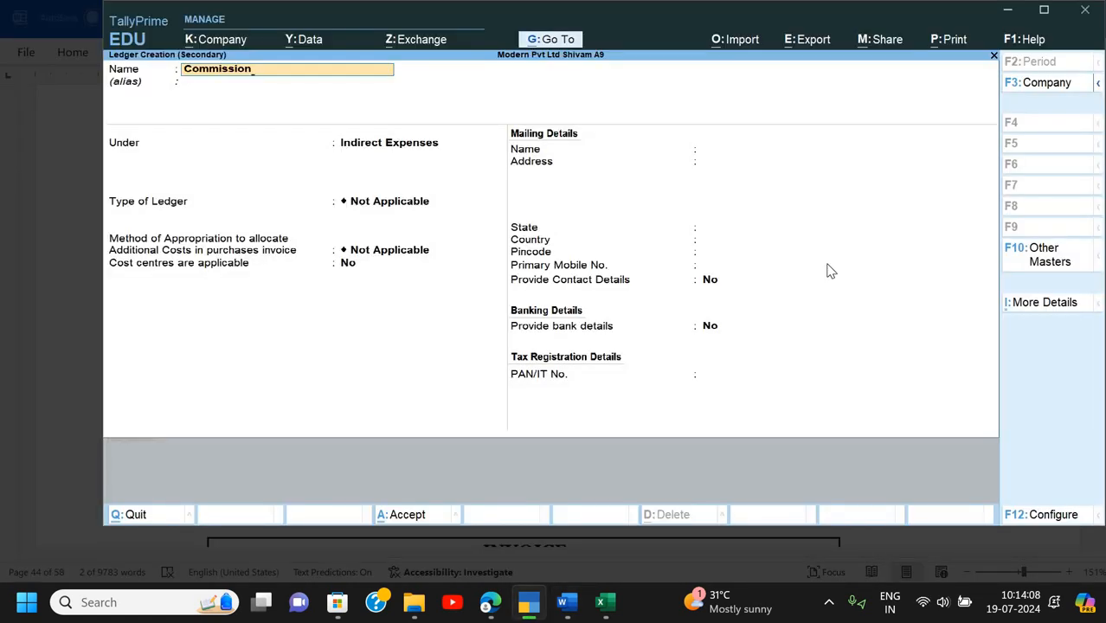
pyautogui.write('on Sales')
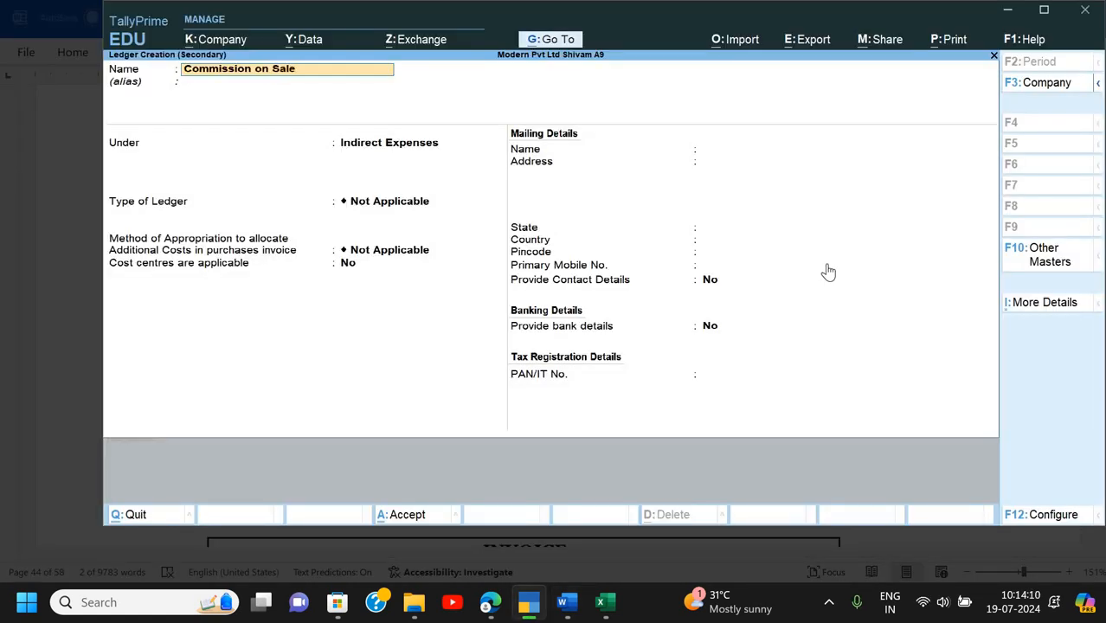
pyautogui.press('Return')
pyautogui.write('In')
pyautogui.press('Down')
pyautogui.press('Down')
pyautogui.press('Down')
pyautogui.press('Return')
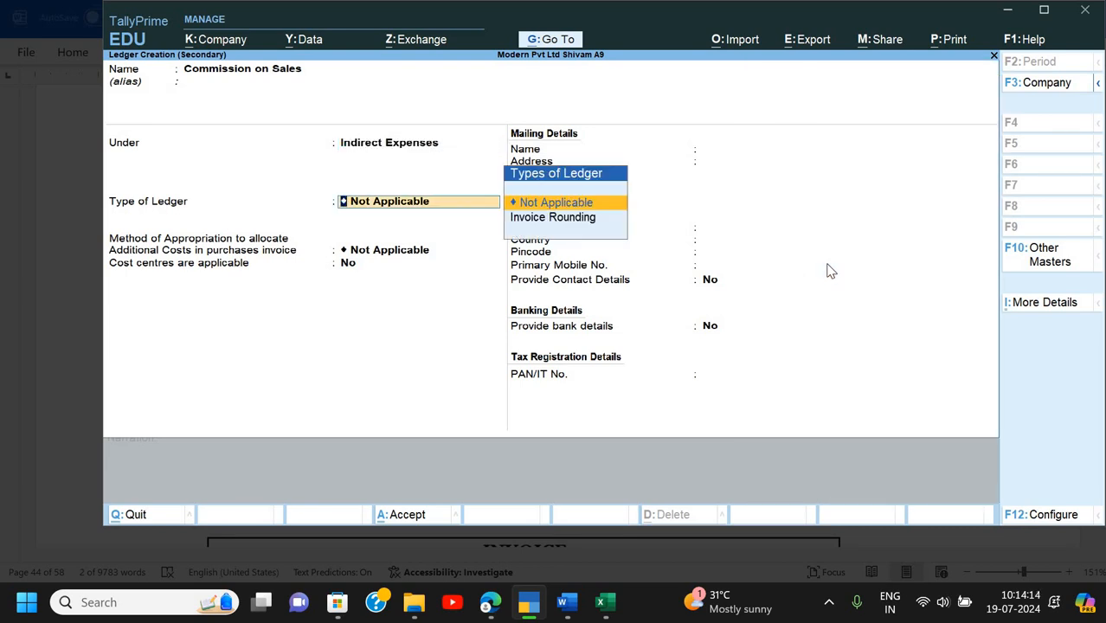
pyautogui.press('Return')
pyautogui.press('Return')
pyautogui.press('Return')
pyautogui.press('Up')
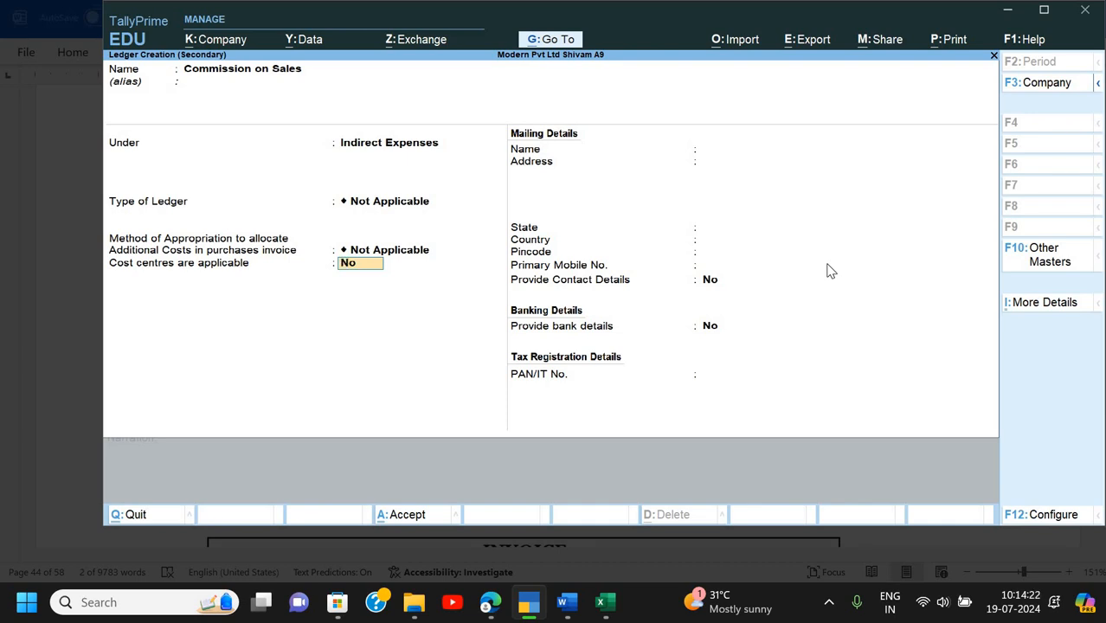
pyautogui.write('y')
pyautogui.press('Return')
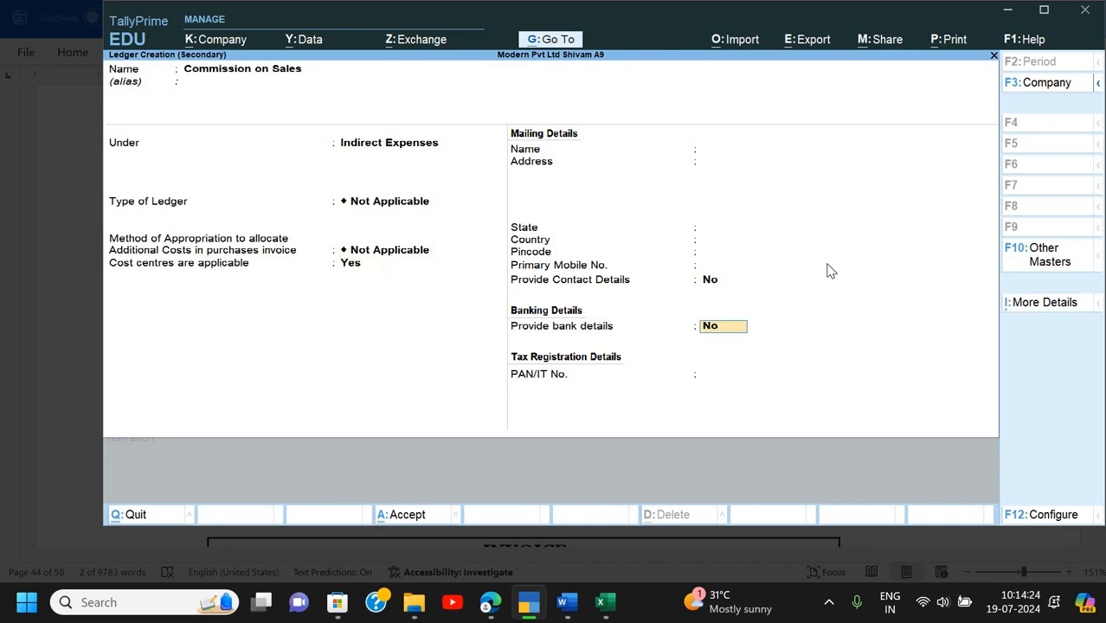
pyautogui.hotkey('ctrl', 'a')
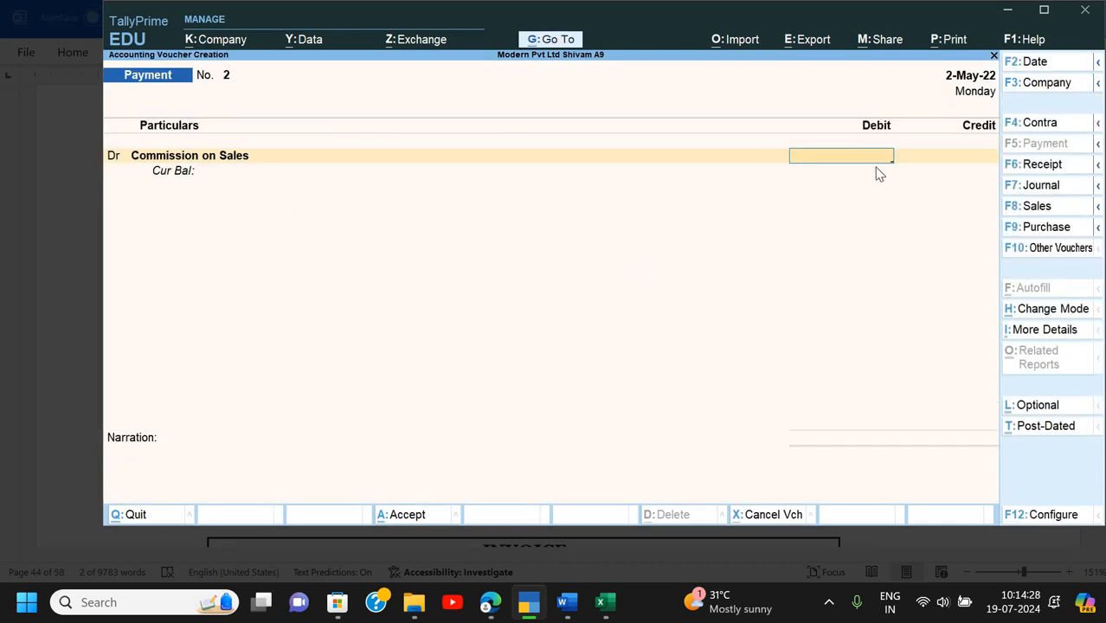
# - Debit 8,800 to Commission on Sales under the Salesman category, then quit the voucher unsaved
pyautogui.hotkey('alt', 'Tab')
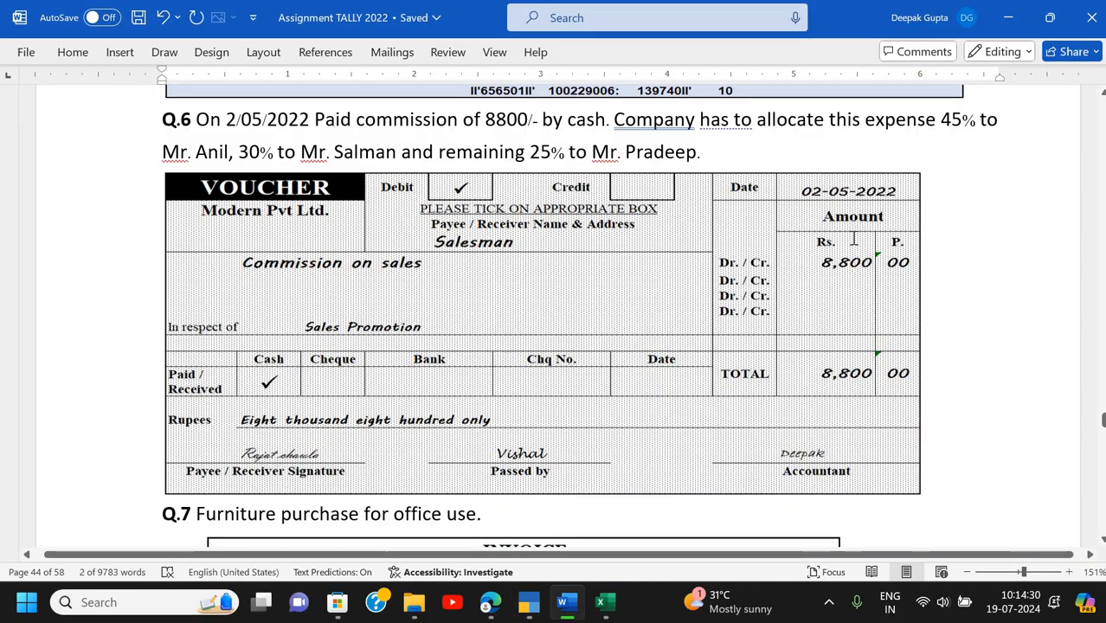
pyautogui.hotkey('alt', 'Tab')
pyautogui.write('8')
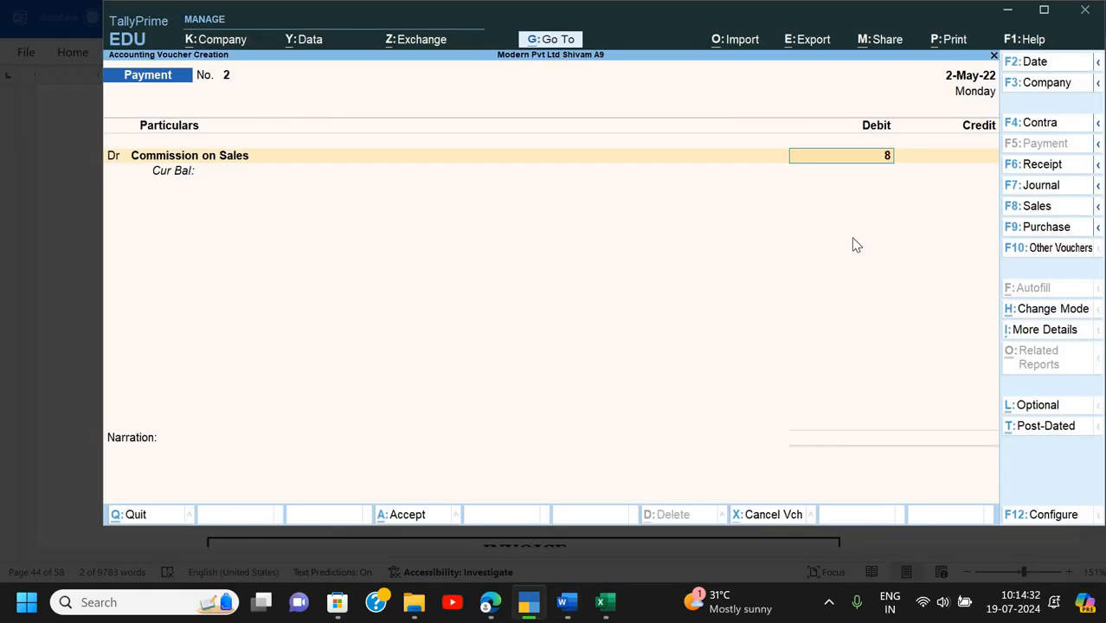
pyautogui.write(',800')
pyautogui.press('Return')
pyautogui.press('Down')
pyautogui.press('Down')
pyautogui.press('Down')
pyautogui.press('Return')
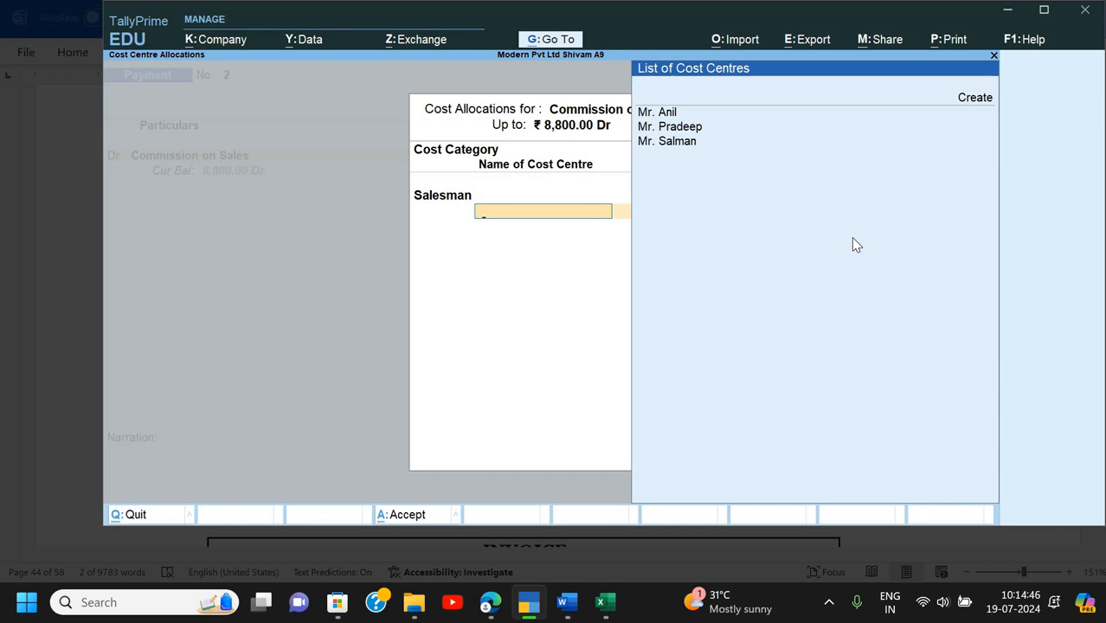
pyautogui.press('Escape')
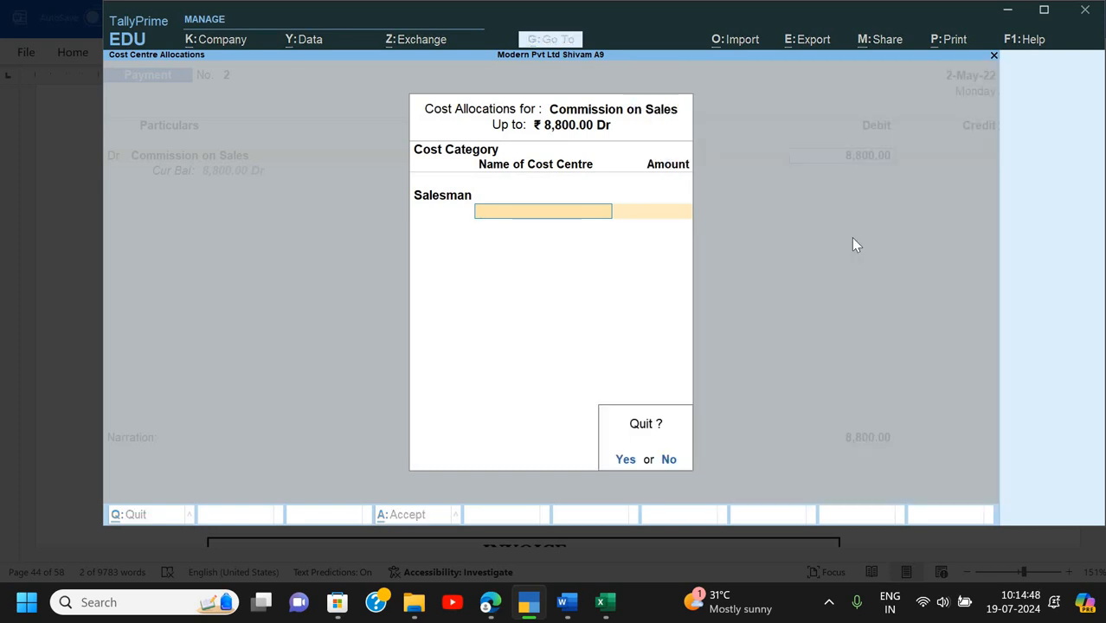
pyautogui.press('Escape')
pyautogui.press('Escape')
pyautogui.press('Escape')
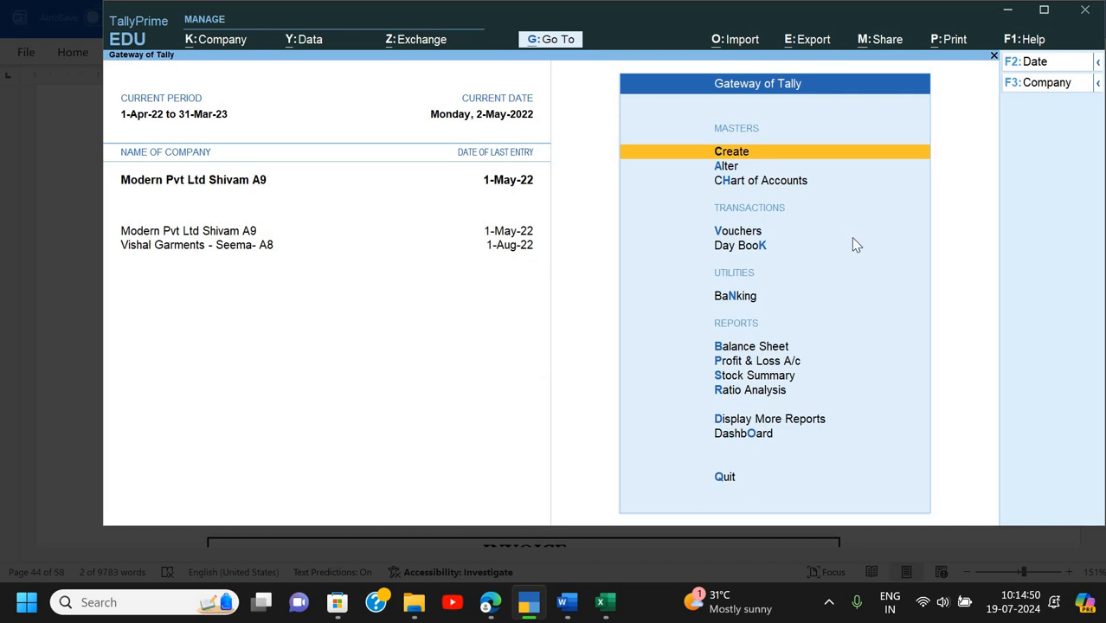
# - Open Cost Centre Class creation from the full list of masters
pyautogui.press('Return')
pyautogui.press('Down')
pyautogui.press('Down')
pyautogui.press('Down')
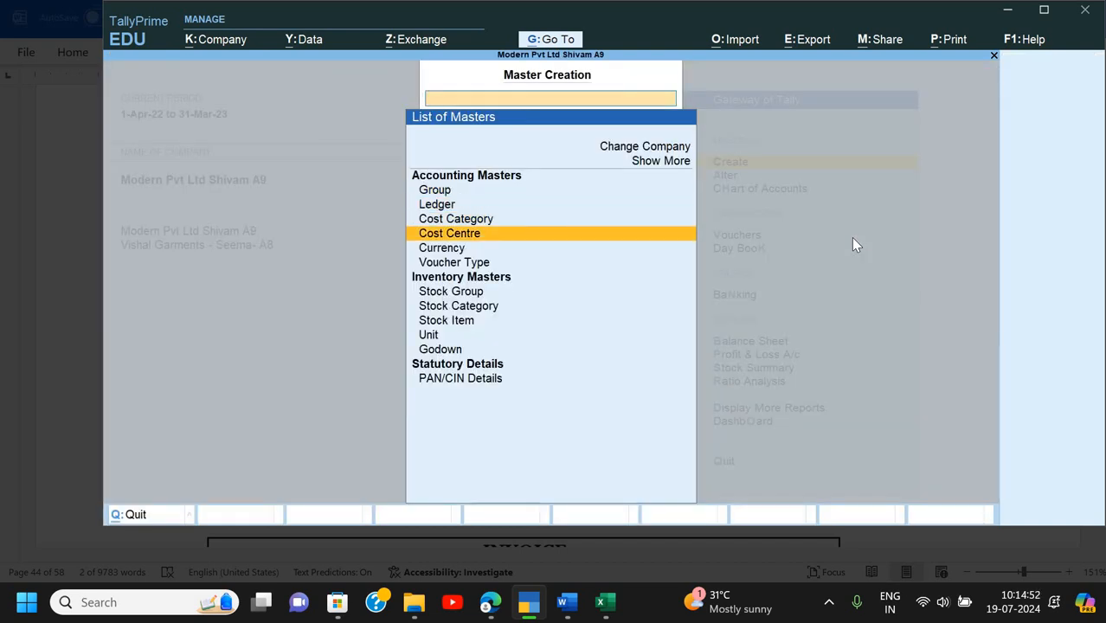
pyautogui.press('Up')
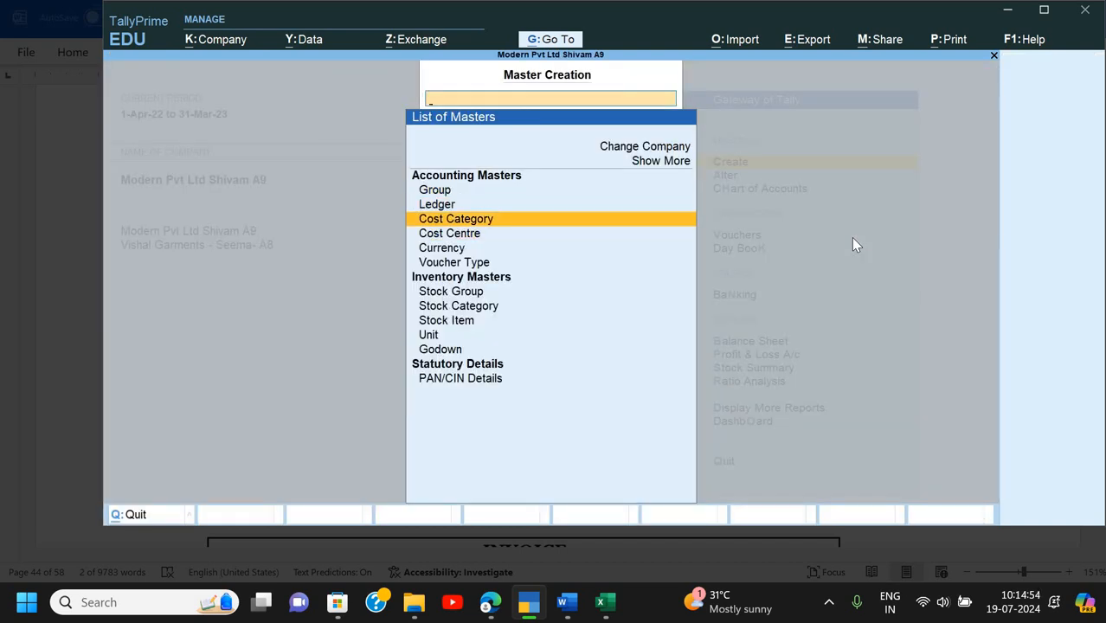
pyautogui.press('Up')
pyautogui.press('Up')
pyautogui.press('Up')
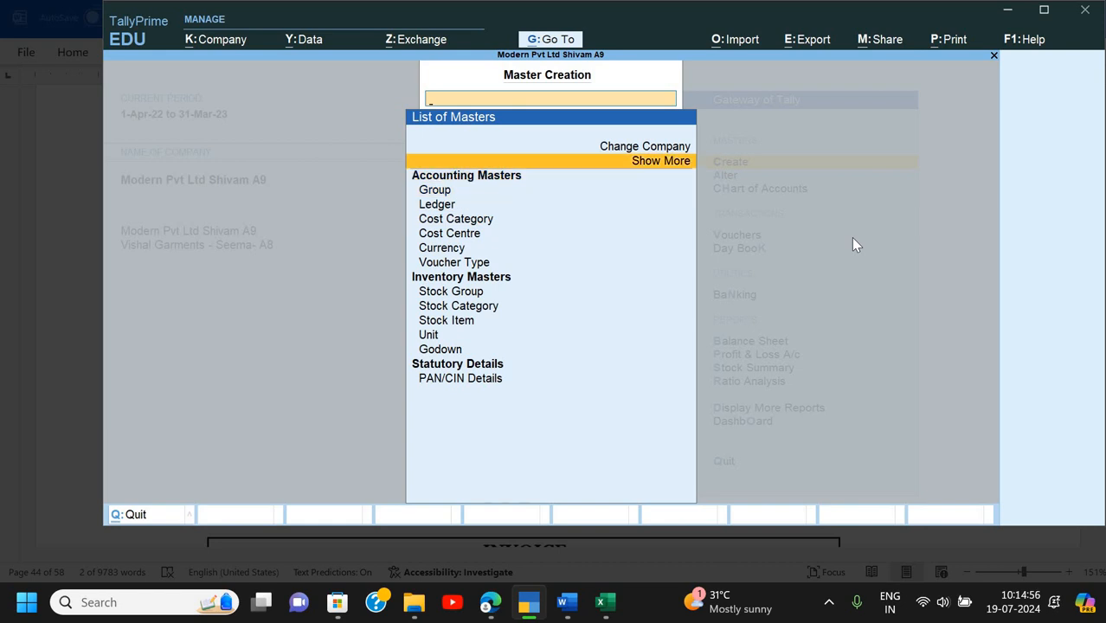
pyautogui.press('Return')
pyautogui.press('Down')
pyautogui.press('Down')
pyautogui.press('Down')
pyautogui.press('Down')
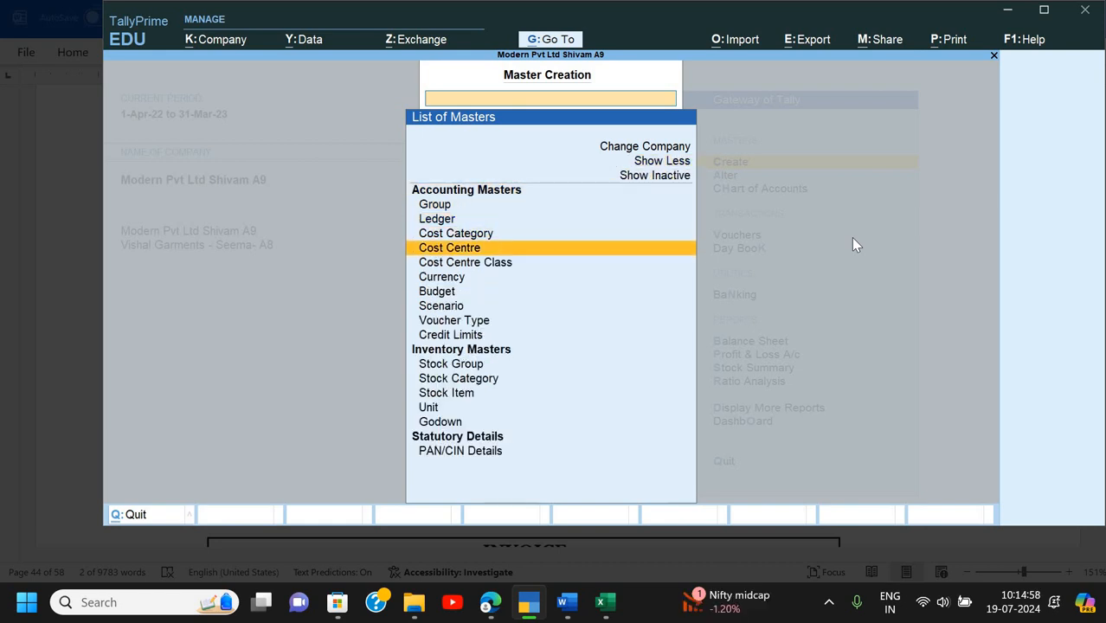
pyautogui.press('Down')
pyautogui.press('Down')
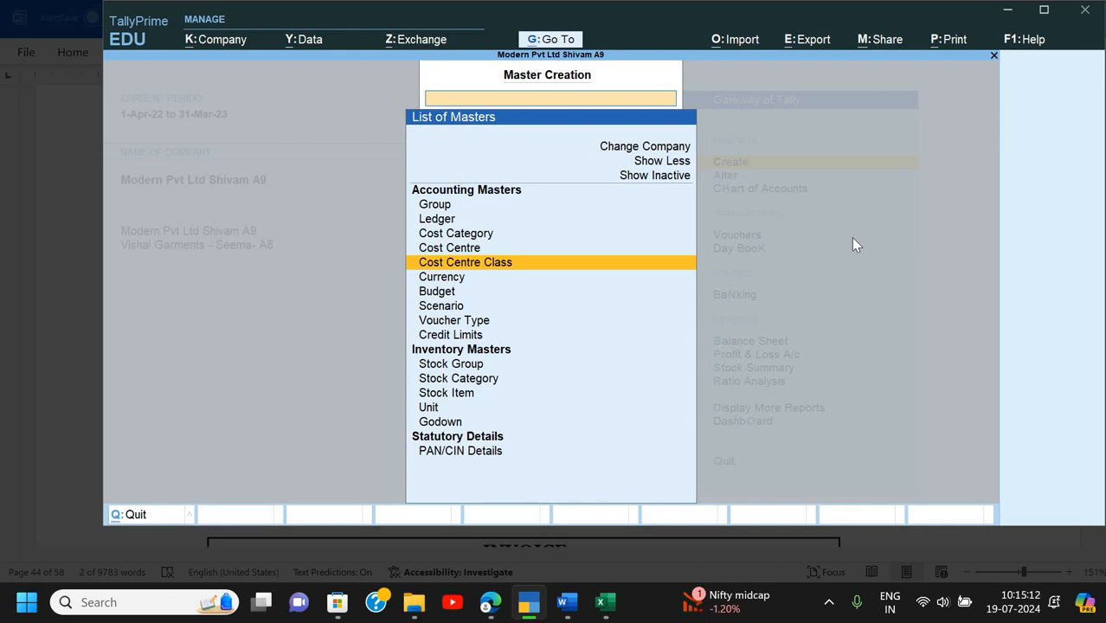
pyautogui.press('Return')
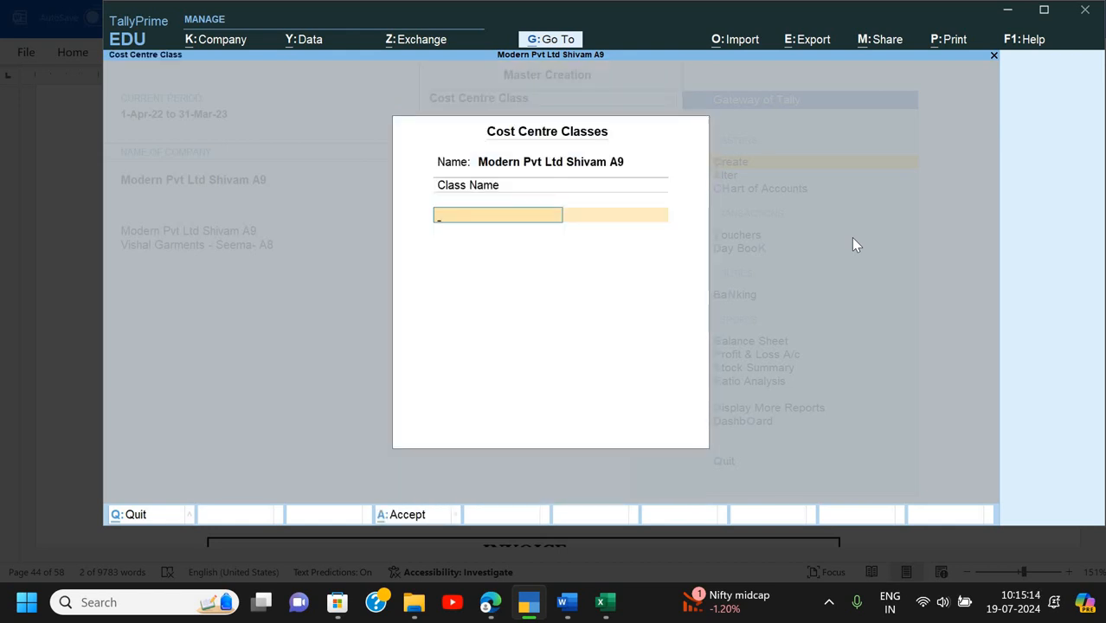
# - Name the cost centre class 'Commission %Age' and assign it the Salesman category
pyautogui.write('Commission')
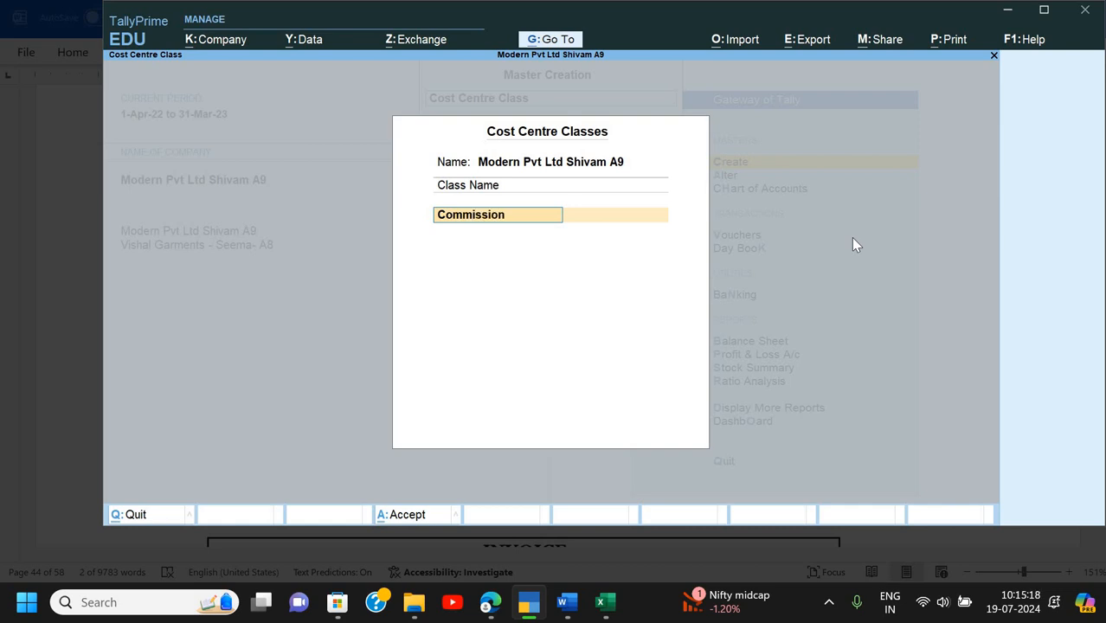
pyautogui.write(' %Agr')
pyautogui.press('BackSpace')
pyautogui.write('e')
pyautogui.press('Return')
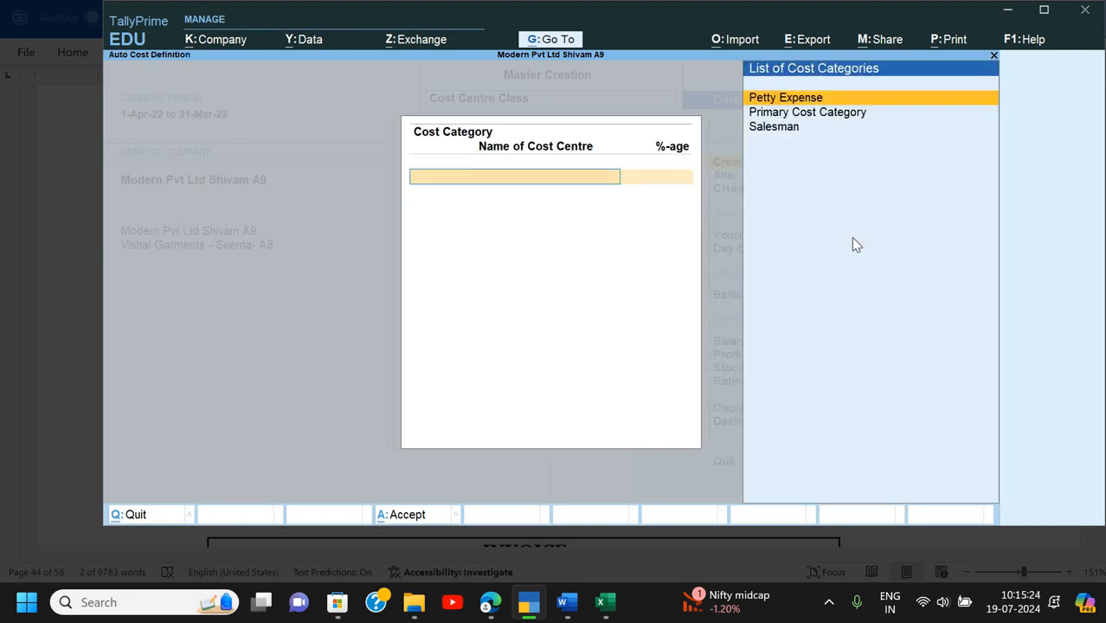
pyautogui.press('Down')
pyautogui.press('Down')
pyautogui.press('Return')
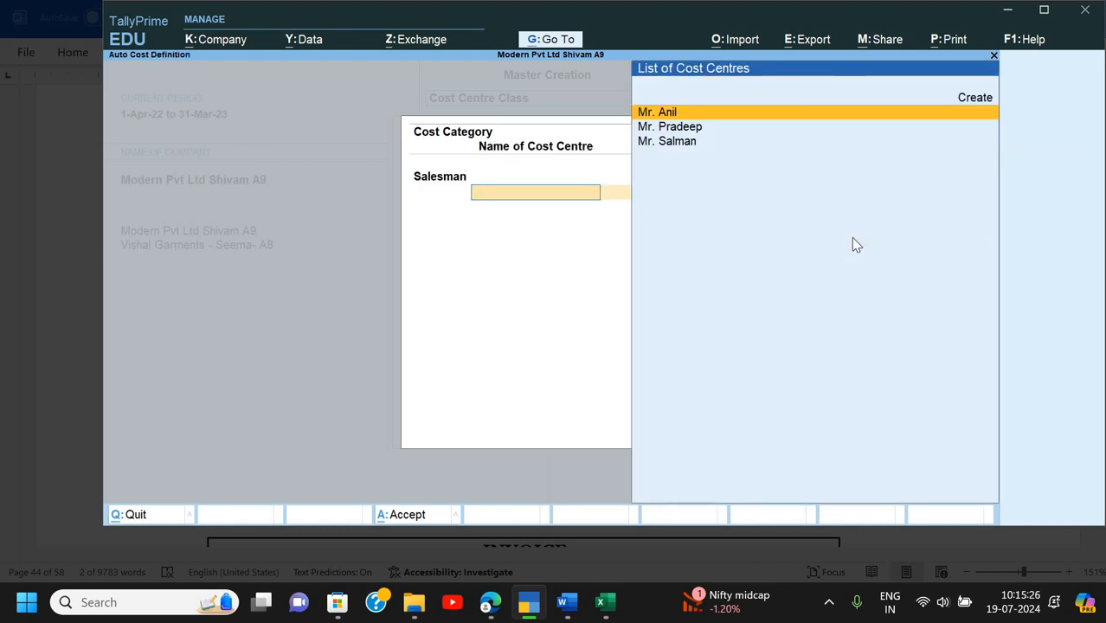
# - Allocate 45%, 30% and 25% to Mr. Anil, Mr. Salman and Mr. Pradeep
pyautogui.press('Return')
pyautogui.write('45')
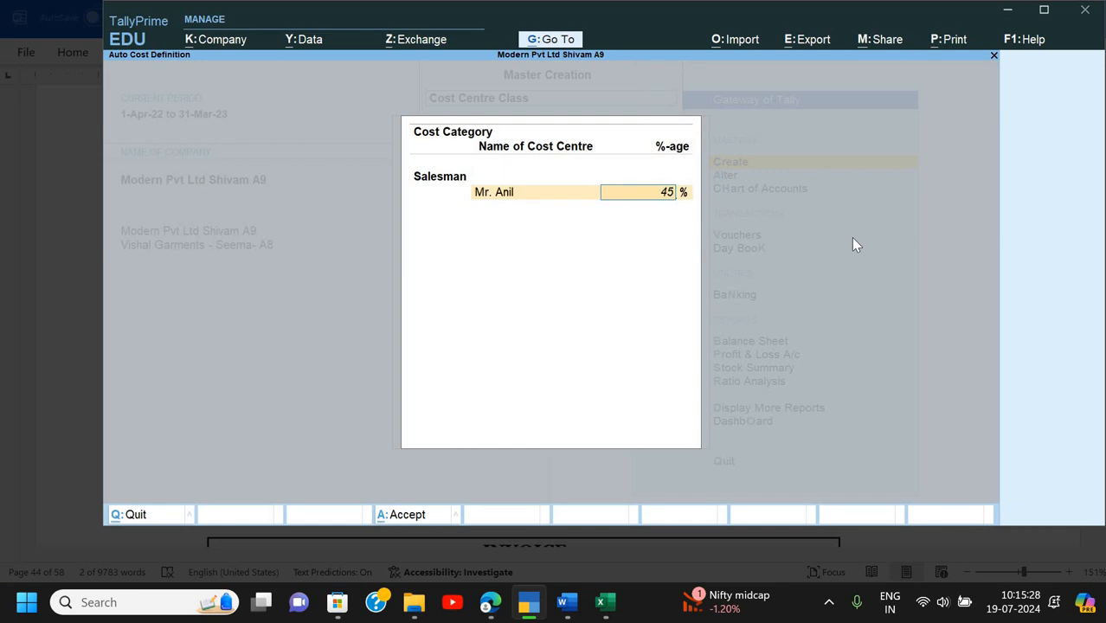
pyautogui.press('Return')
pyautogui.press('Down')
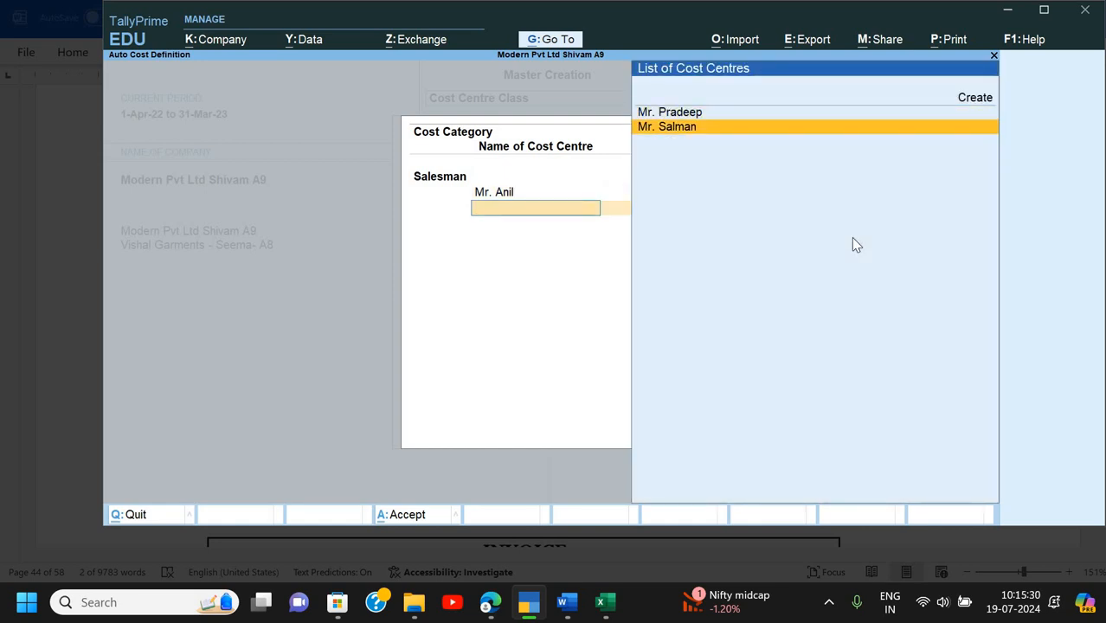
pyautogui.press('Return')
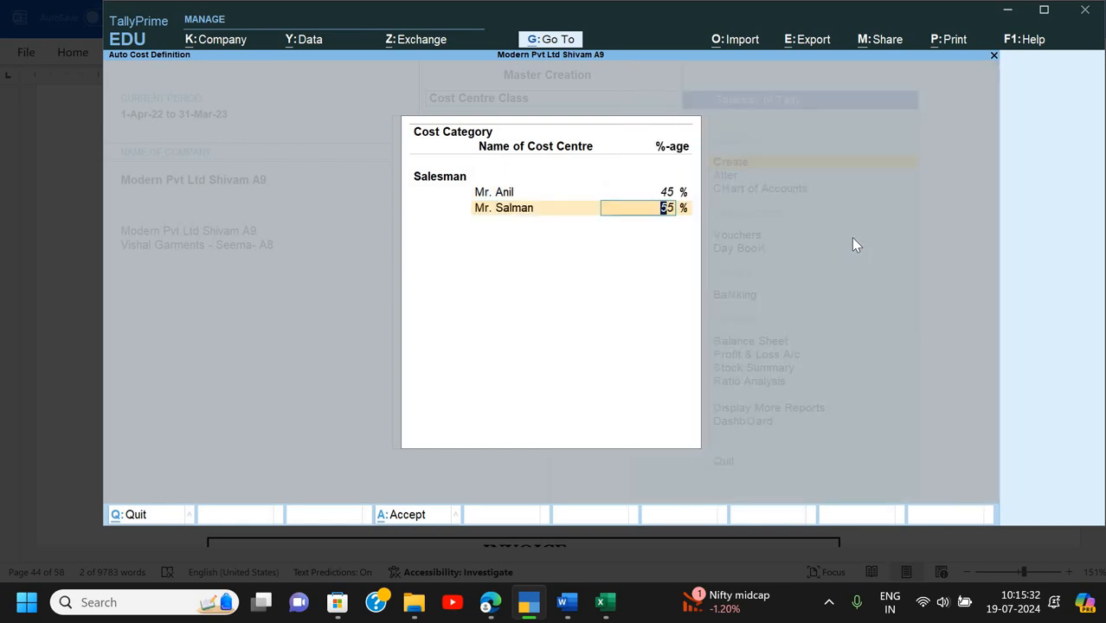
pyautogui.write('30')
pyautogui.press('Return')
pyautogui.press('Return')
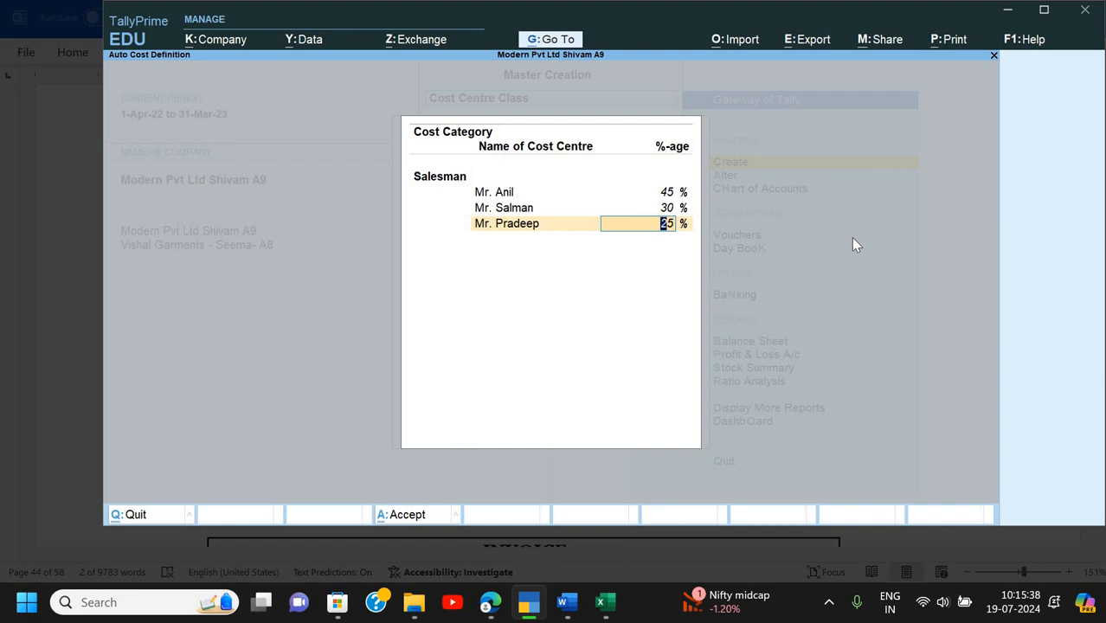
pyautogui.press('Return')
pyautogui.press('Return')
pyautogui.press('Return')
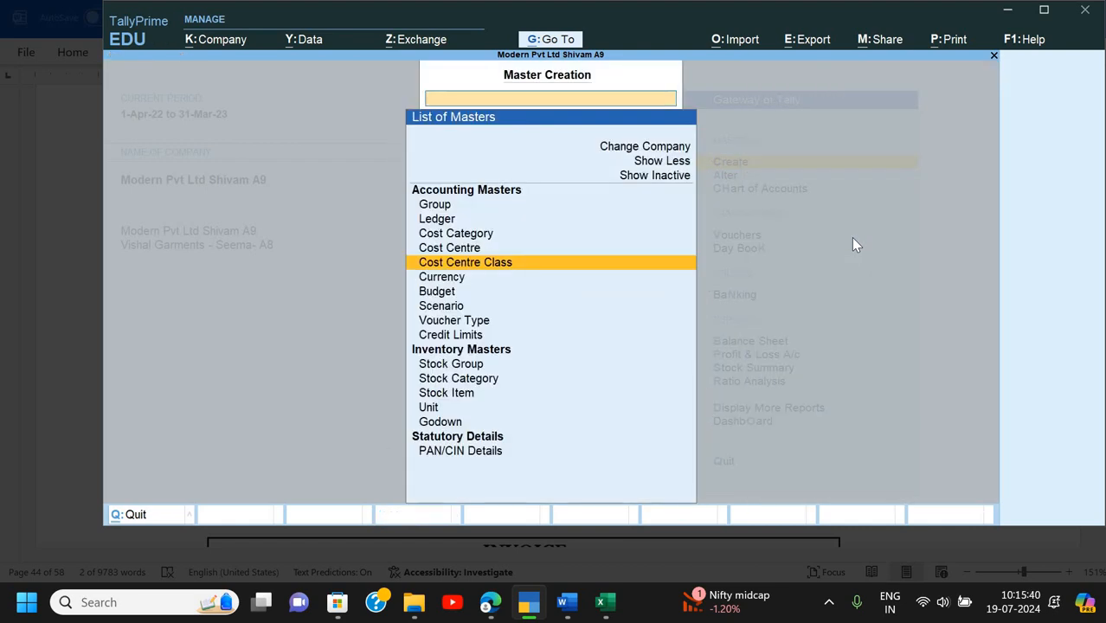
# - Go back to the Gateway, start a Payment voucher and bring up its F12 configuration
pyautogui.press('Escape')
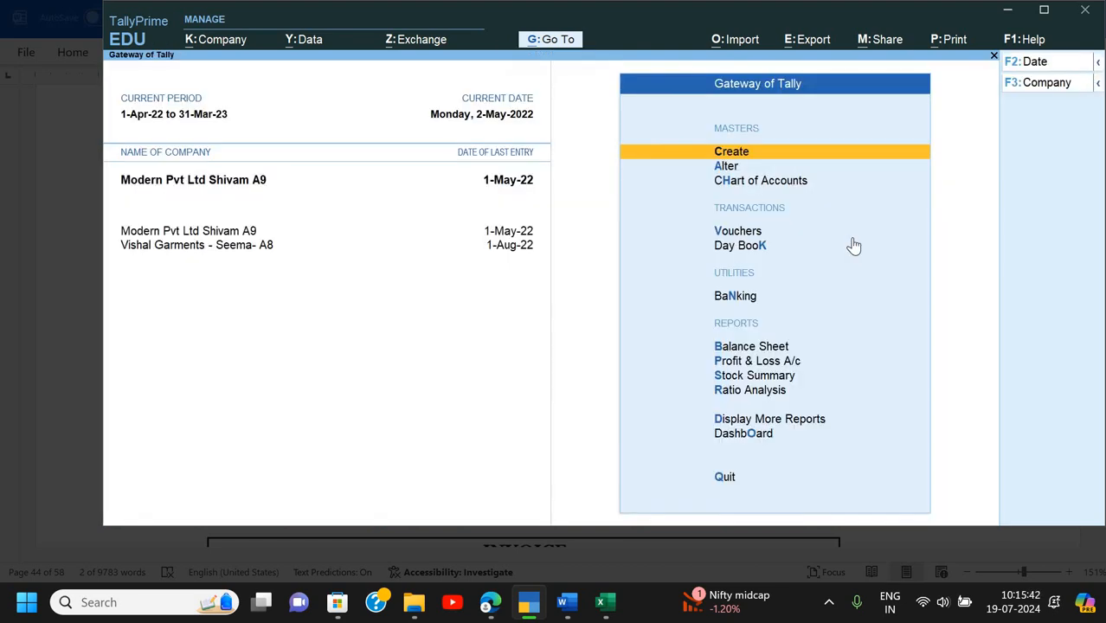
pyautogui.press('Down')
pyautogui.press('Down')
pyautogui.press('Down')
pyautogui.press('Return')
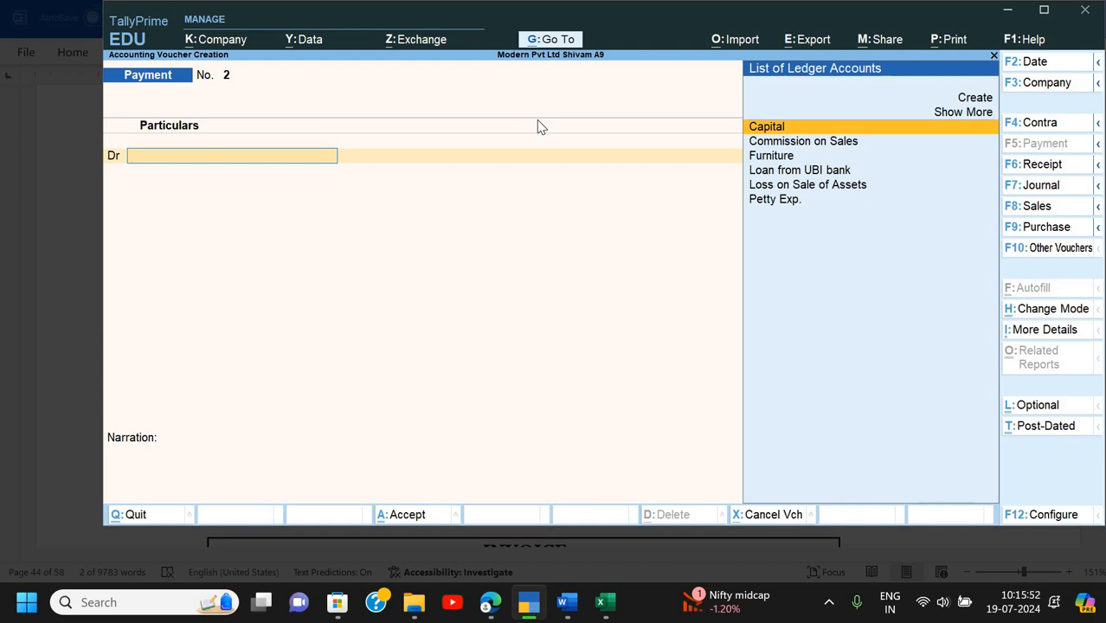
pyautogui.press('F12')
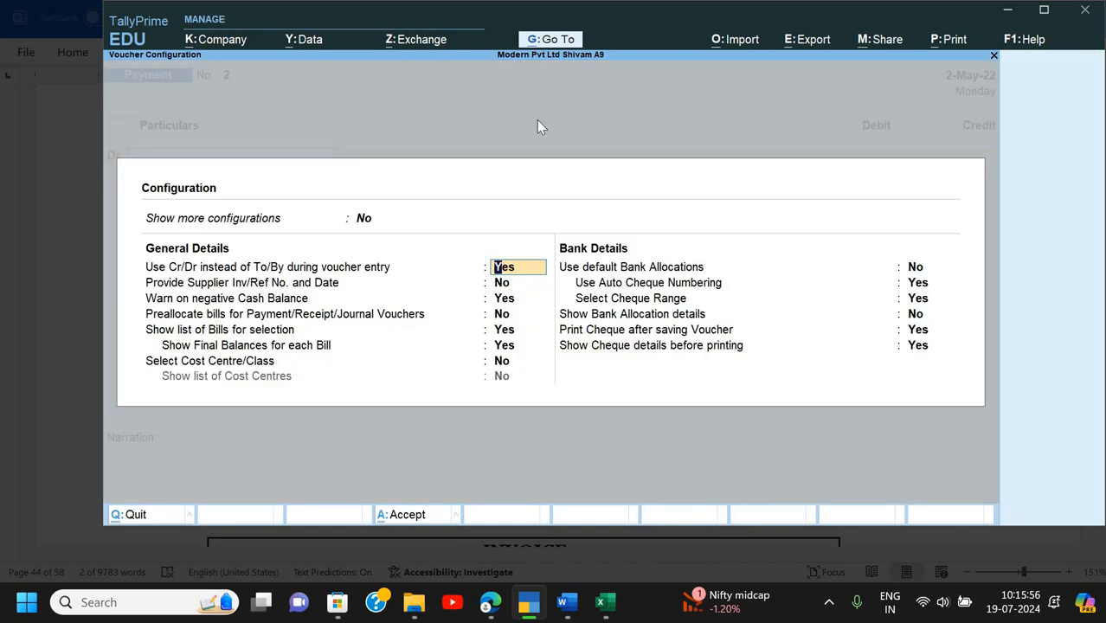
# - Set Select Cost Centre/Class to Yes in the voucher configuration
pyautogui.press('Return')
pyautogui.press('Return')
pyautogui.press('Return')
pyautogui.press('Return')
pyautogui.press('Return')
pyautogui.press('Return')
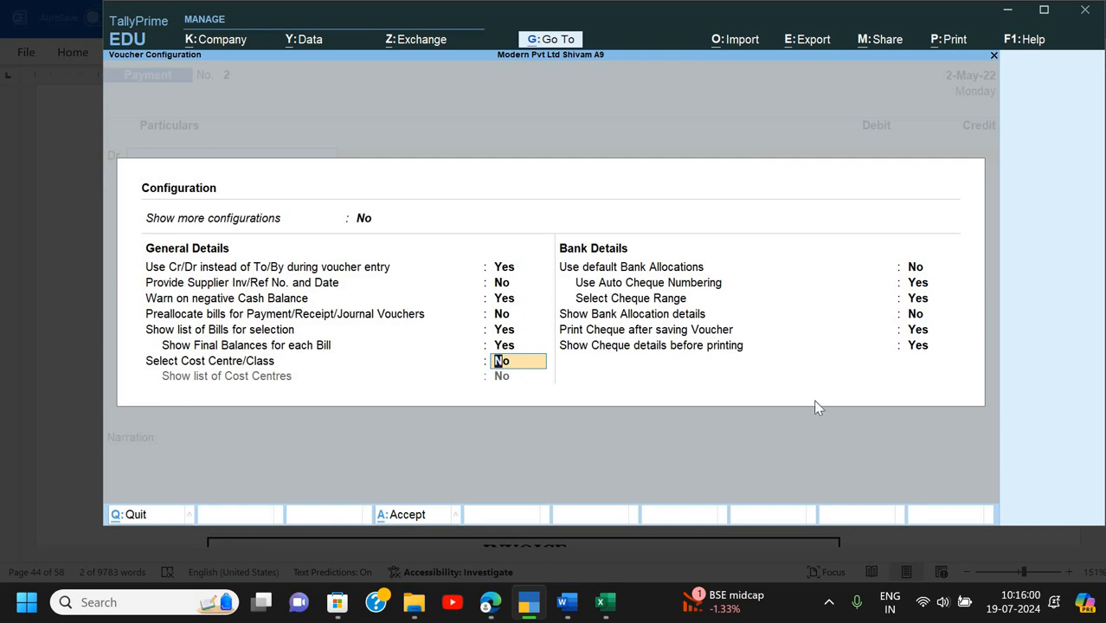
pyautogui.write('y')
pyautogui.press('Return')
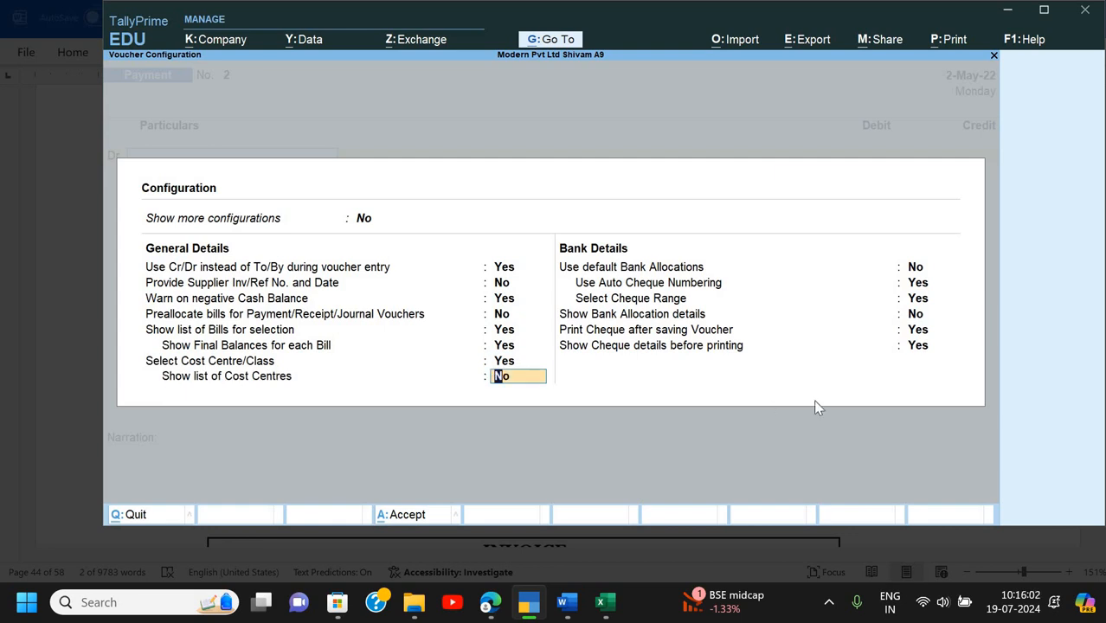
pyautogui.press('Return')
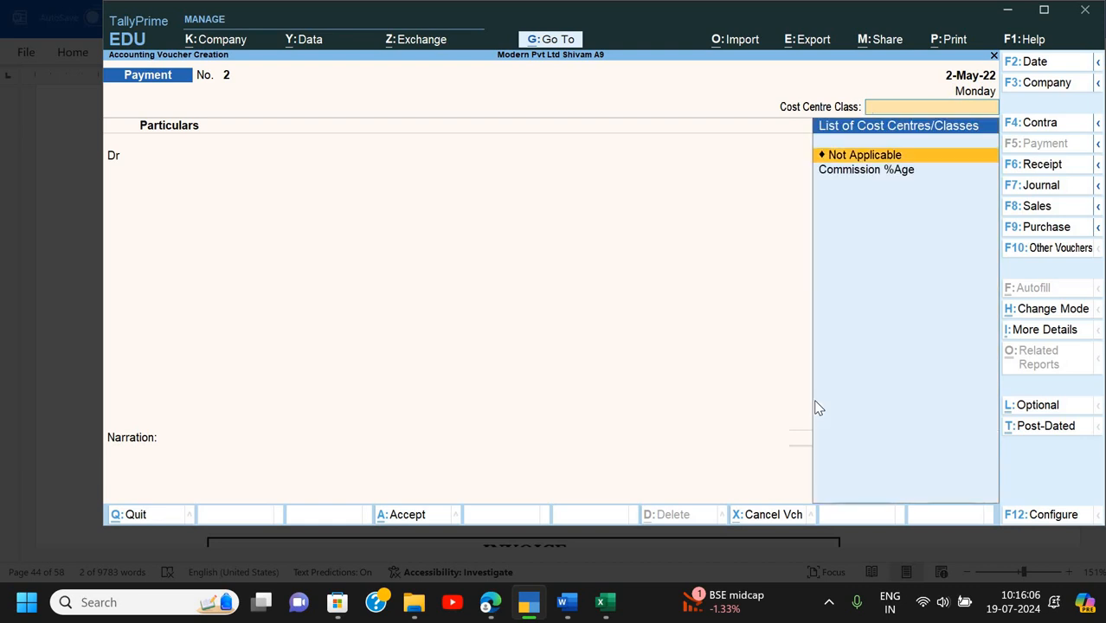
# - Apply the Commission %Age class and debit Commission on Sales 8,800
pyautogui.press('Down')
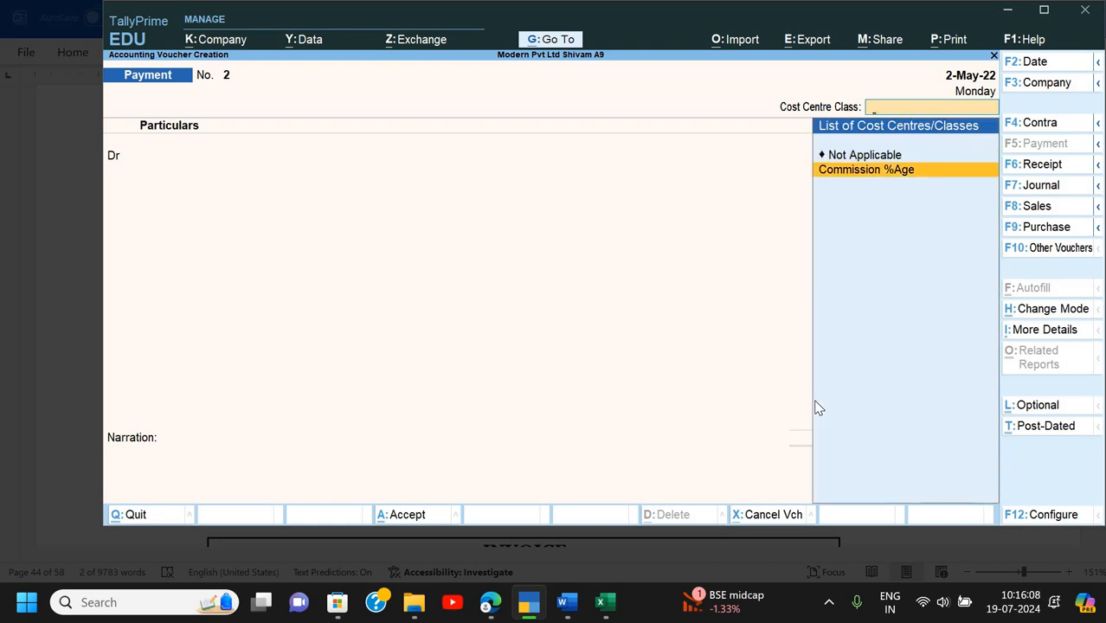
pyautogui.press('Return')
pyautogui.press('Down')
pyautogui.press('Return')
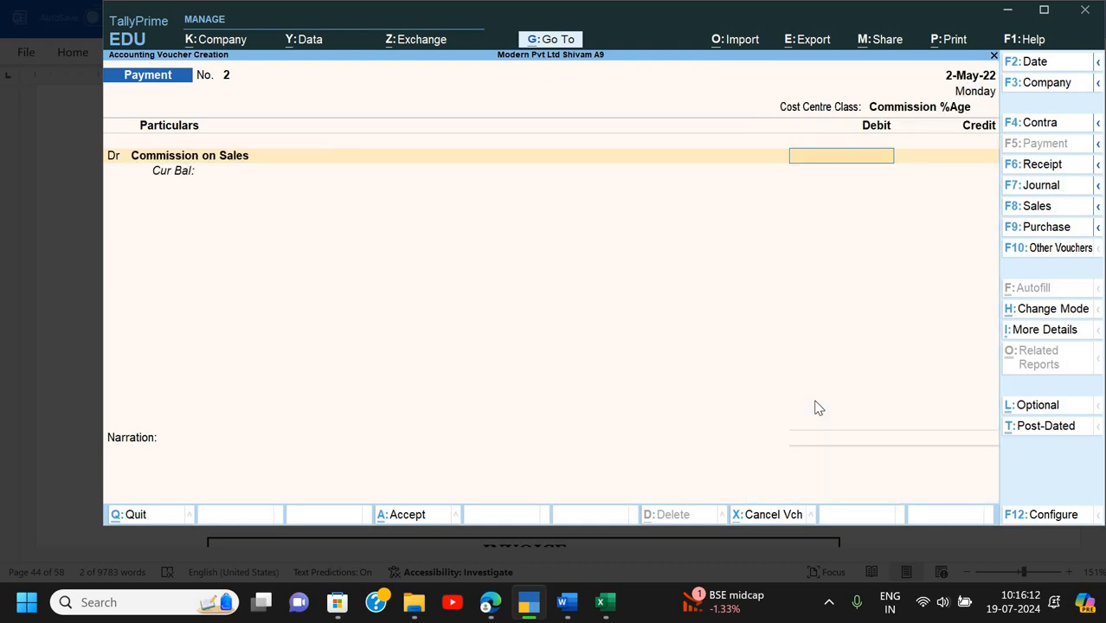
pyautogui.write('8800')
pyautogui.press('Return')
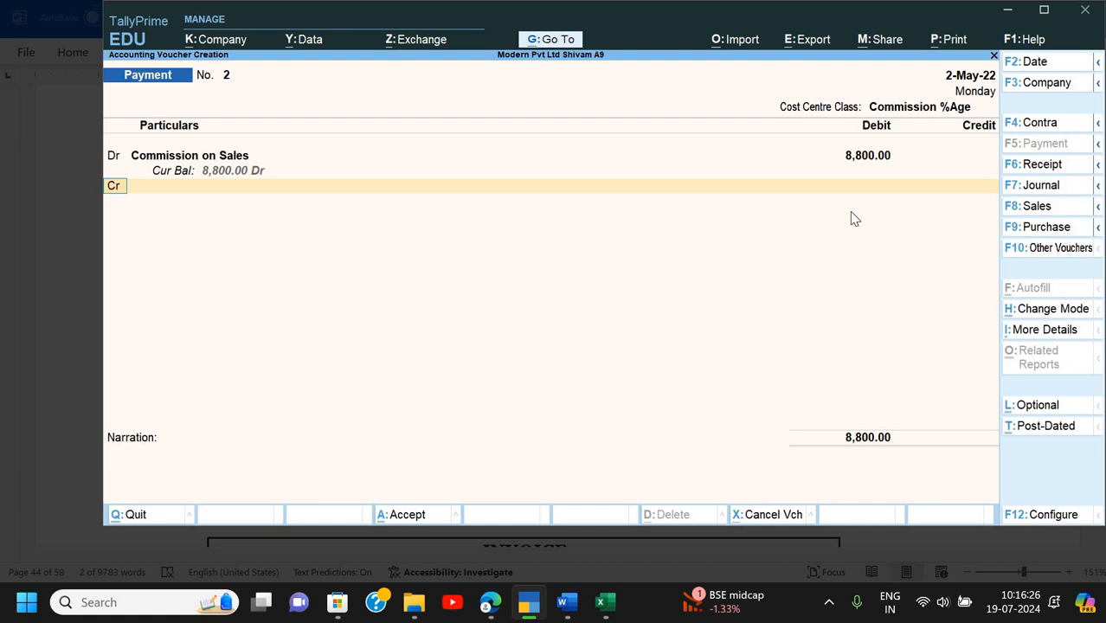
# - Credit Cash 8,800, add narration 'Being commission paid' and save Payment No. 2
pyautogui.press('Return')
pyautogui.hotkey('alt', 'Tab')
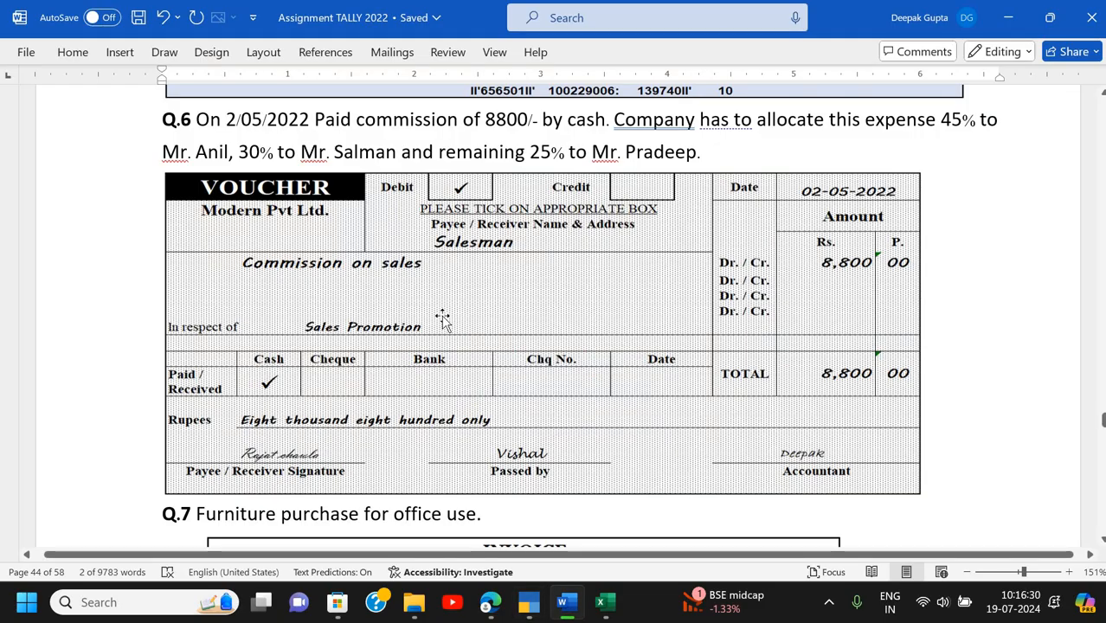
pyautogui.hotkey('alt', 'Tab')
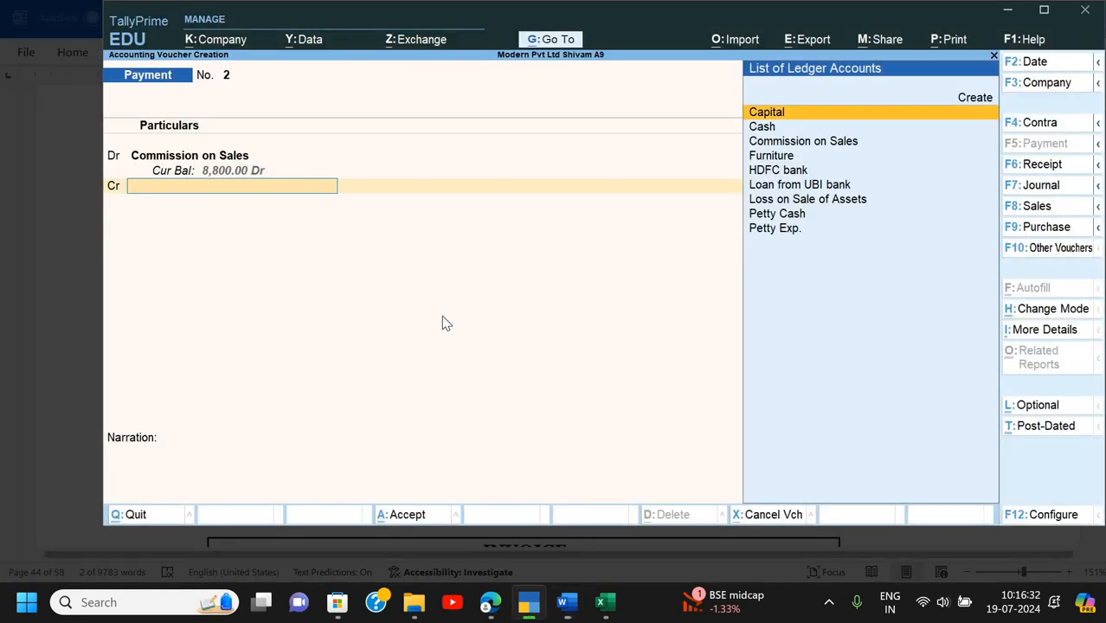
pyautogui.write('Ca')
pyautogui.press('Down')
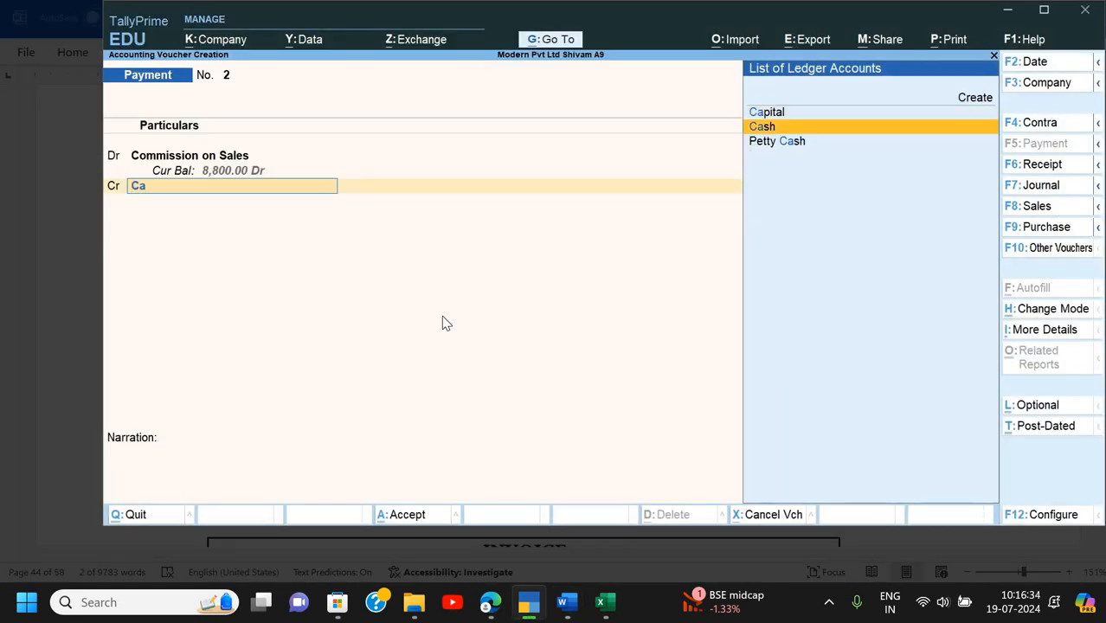
pyautogui.press('Return')
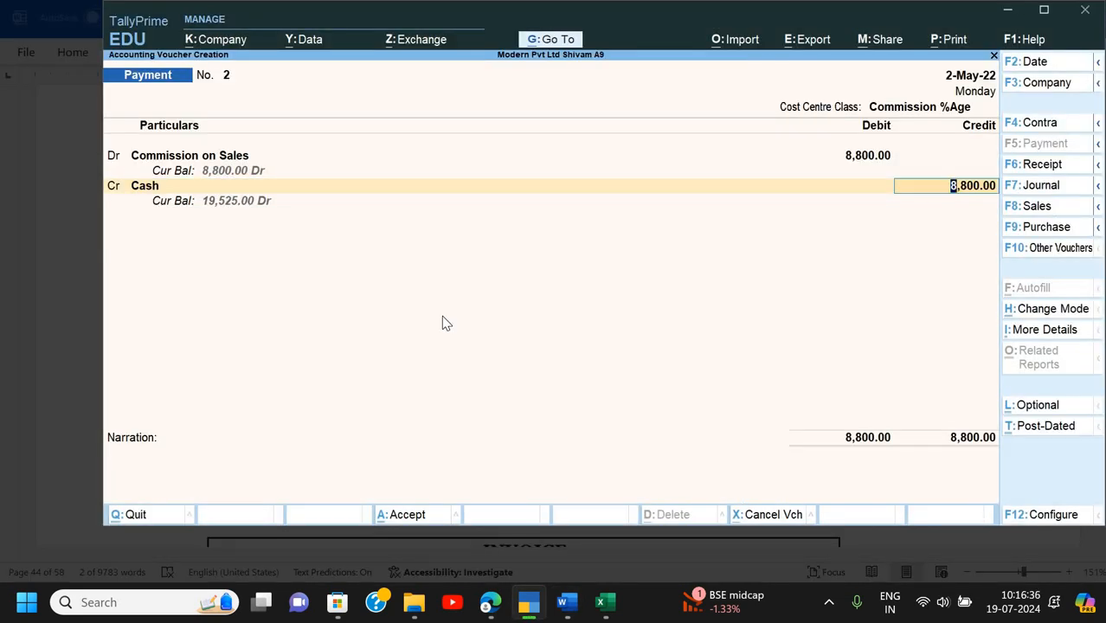
pyautogui.press('Return')
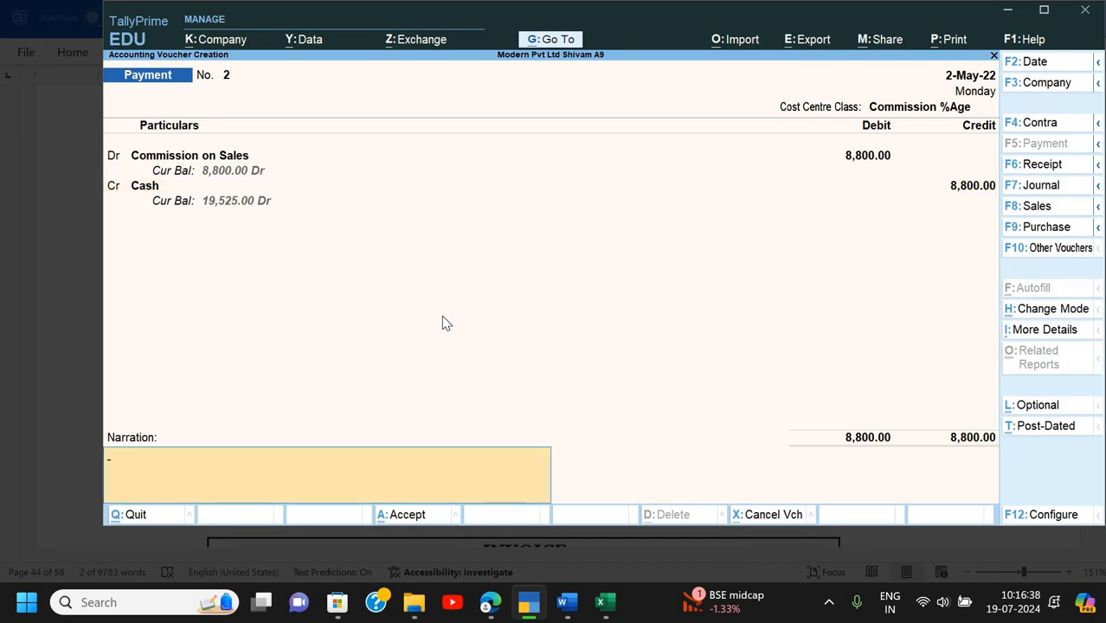
pyautogui.write('Being commission')
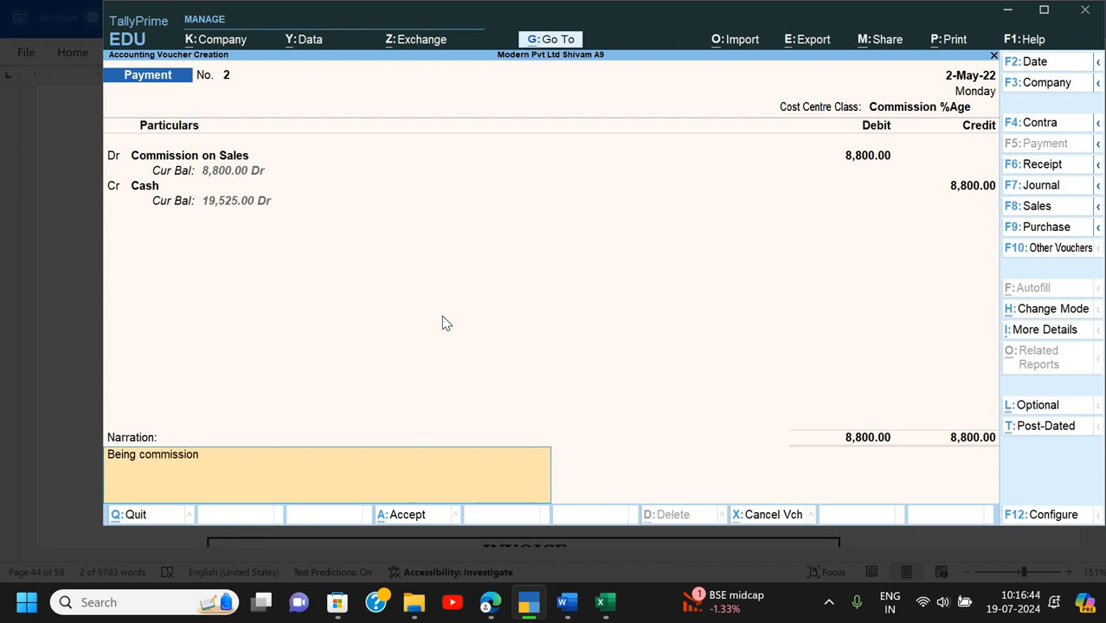
pyautogui.write(' paid')
pyautogui.press('Return')
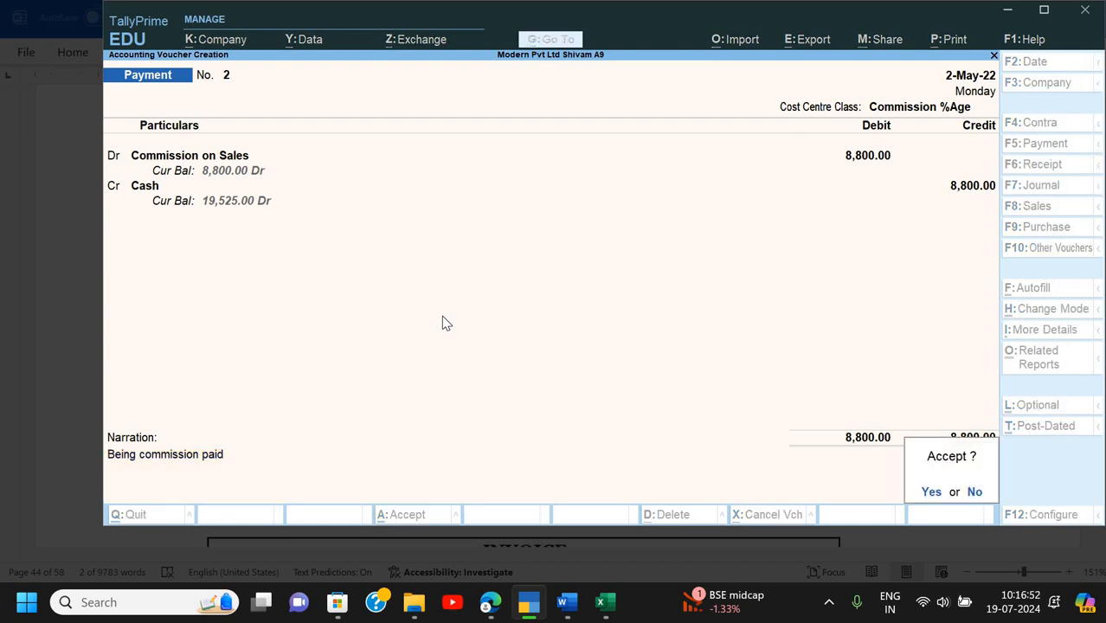
pyautogui.press('y')
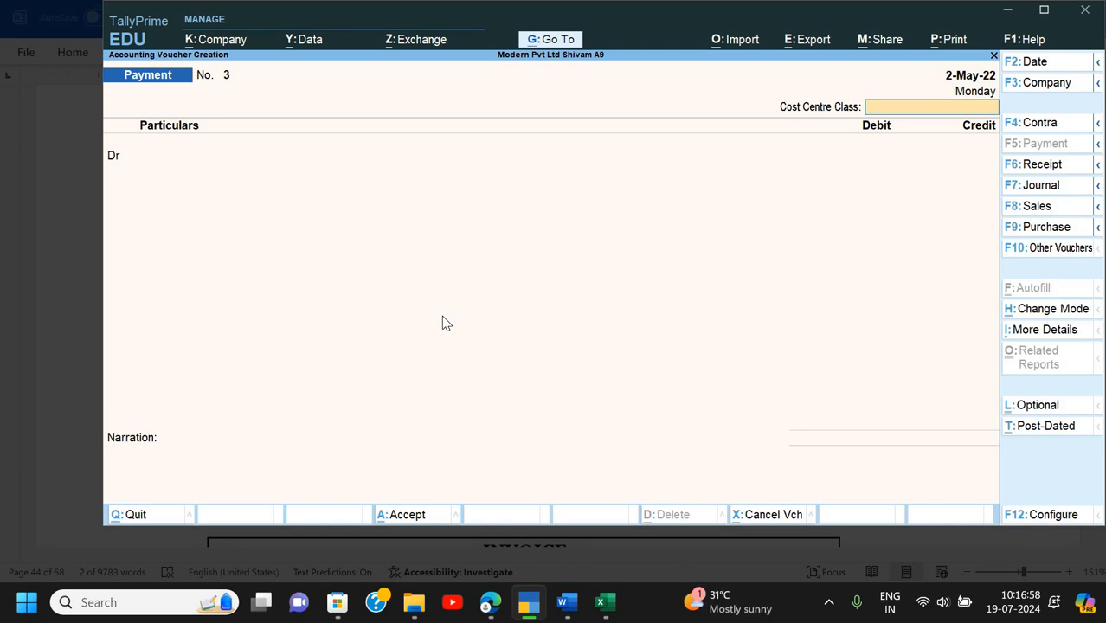
# - Reopen Payment No. 2 to check its 3,960, 2,640 and 2,200 split, then quit to the Gateway
pyautogui.press('pageup')
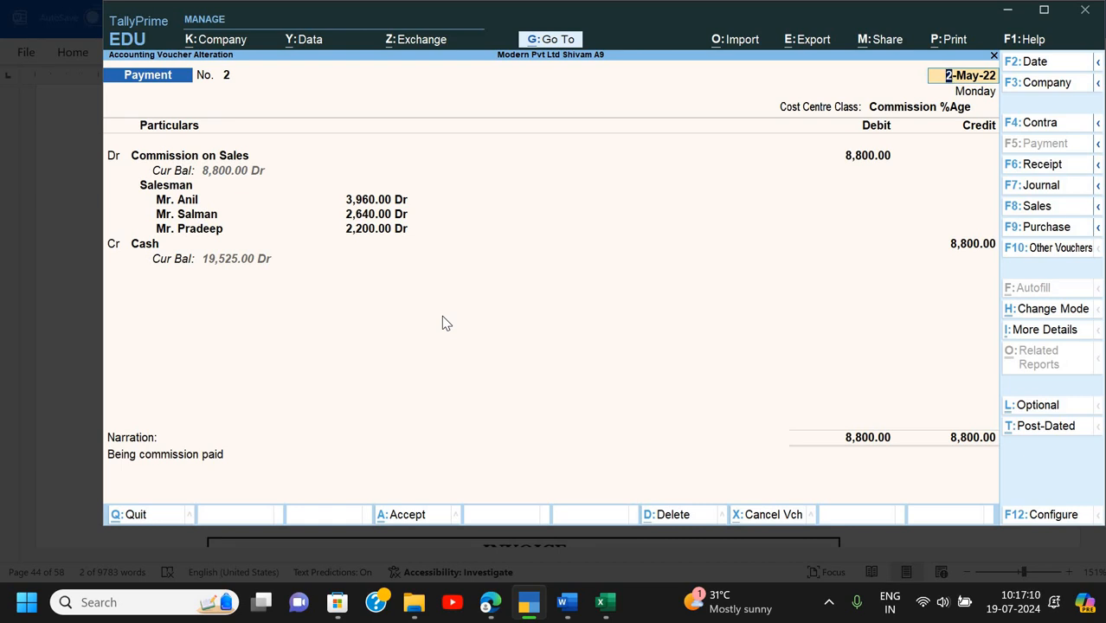
pyautogui.press('BackSpace')
pyautogui.hotkey('ctrl', 'a')
pyautogui.press('Escape')
pyautogui.press('Escape')
pyautogui.press('Escape')
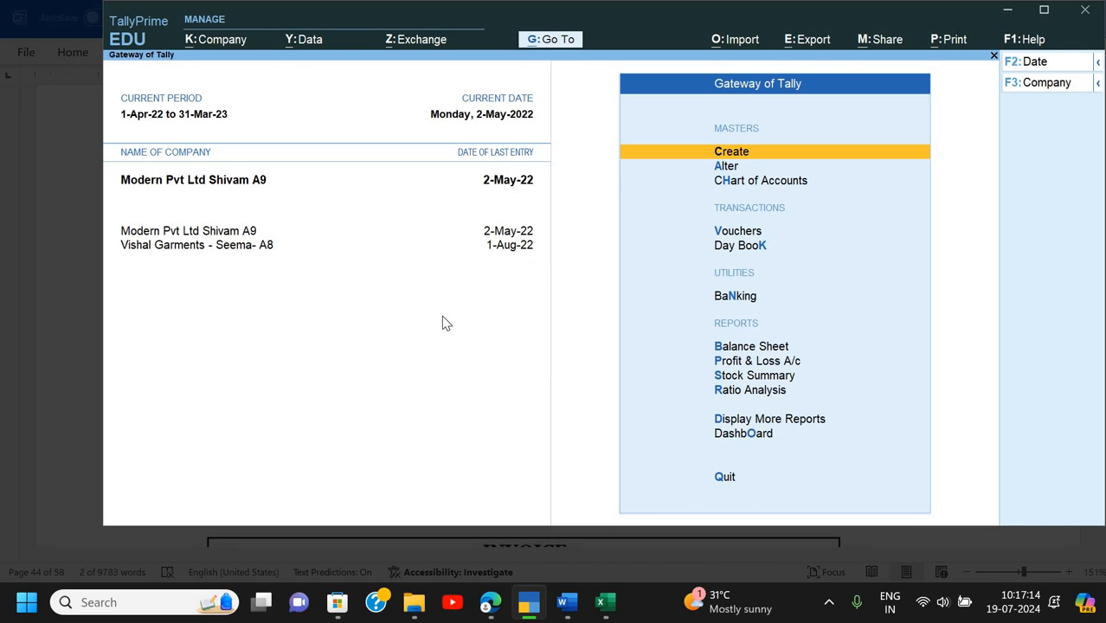
pyautogui.press('Down')
pyautogui.press('Down')
pyautogui.press('Down')
pyautogui.press('Down')
pyautogui.press('Down')
pyautogui.press('Down')
pyautogui.press('Down')
pyautogui.press('Down')
pyautogui.press('Down')
pyautogui.press('Down')
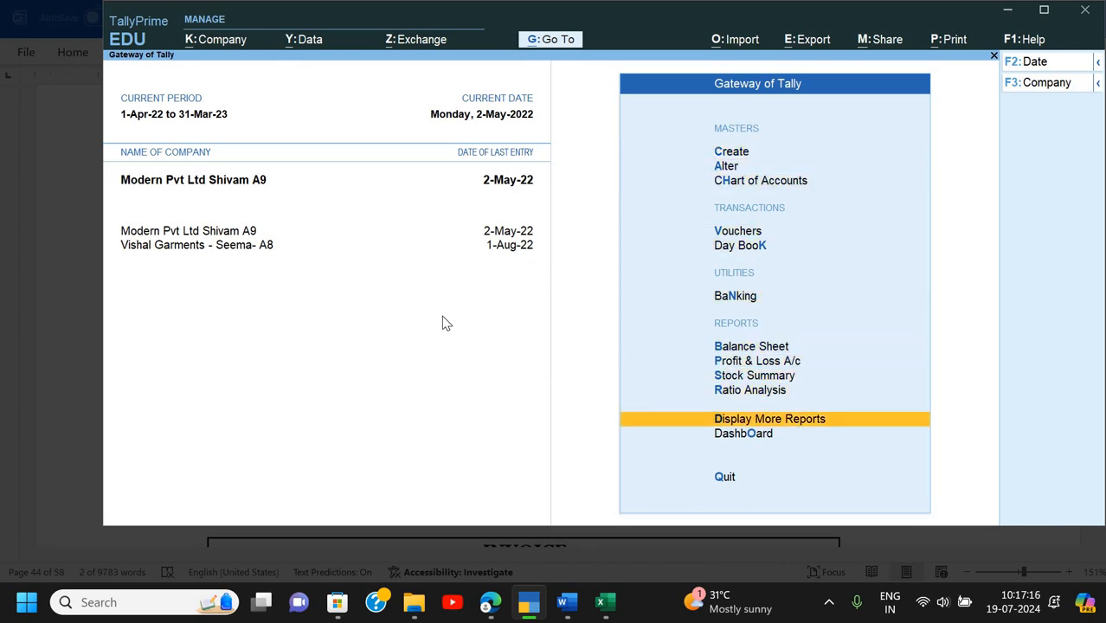
# - Open the Profit & Loss account with Indirect Expenses expanded to show Commission on Sales
pyautogui.press('Up')
pyautogui.press('Up')
pyautogui.press('Up')
pyautogui.press('Up')
pyautogui.press('Down')
pyautogui.press('Return')
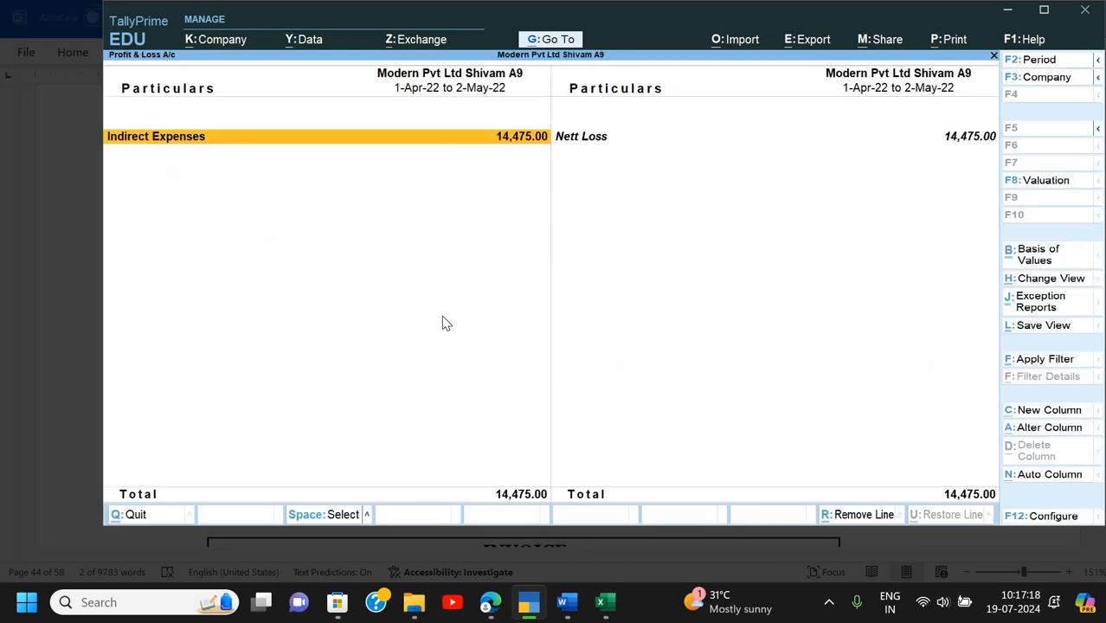
pyautogui.hotkey('shift', 'Return')
pyautogui.press('Down')
pyautogui.press('Down')
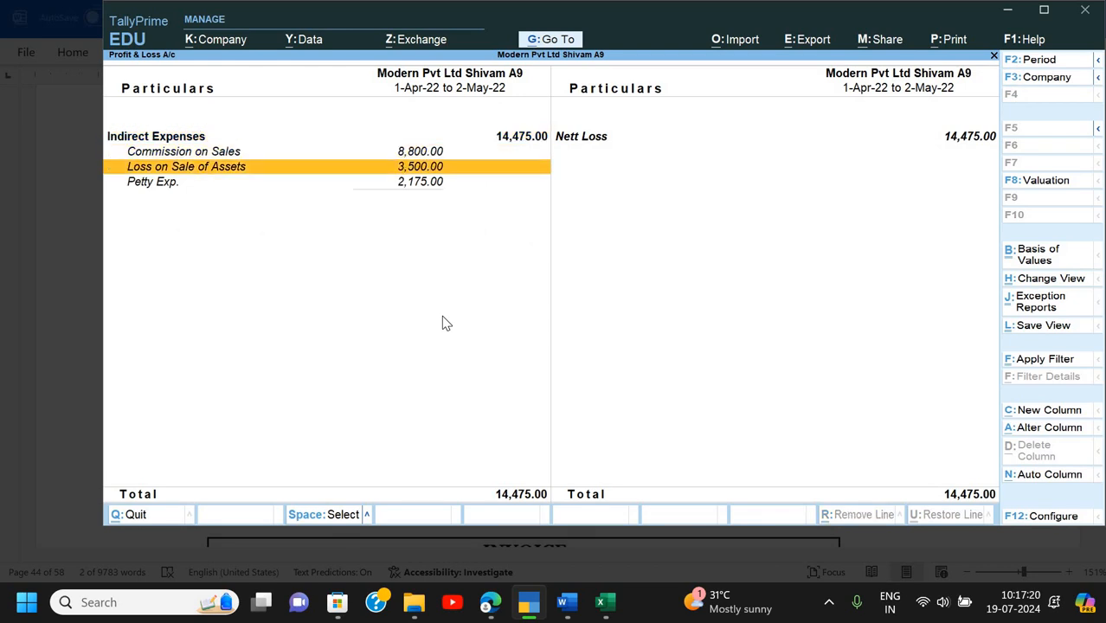
pyautogui.press('Up')
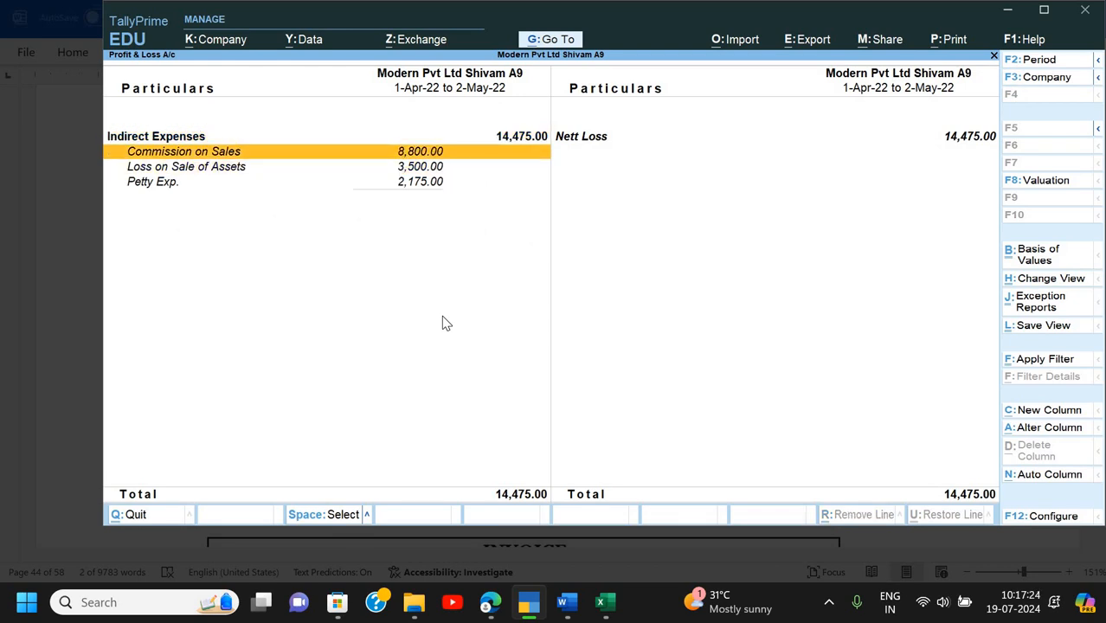
pyautogui.press('Escape')
pyautogui.press('Escape')
pyautogui.press('Escape')
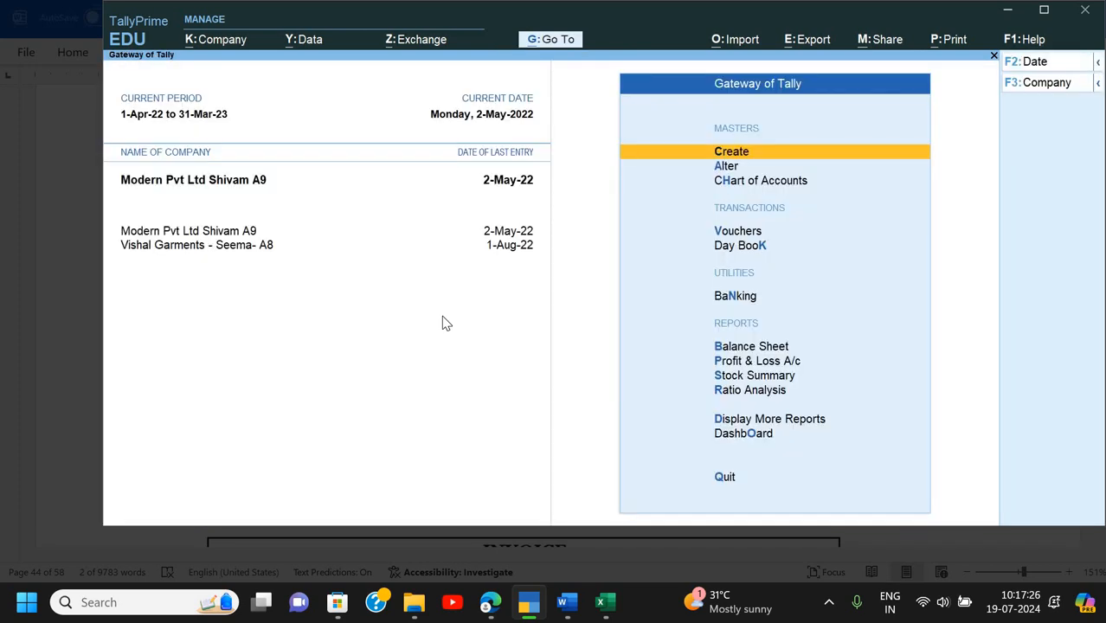
# - View the Cost Category Summary under Statements of Accounts > Cost Centres
pyautogui.press('Down')
pyautogui.press('Down')
pyautogui.press('Down')
pyautogui.press('Down')
pyautogui.press('Down')
pyautogui.press('Down')
pyautogui.press('Down')
pyautogui.press('Down')
pyautogui.press('Down')
pyautogui.press('Down')
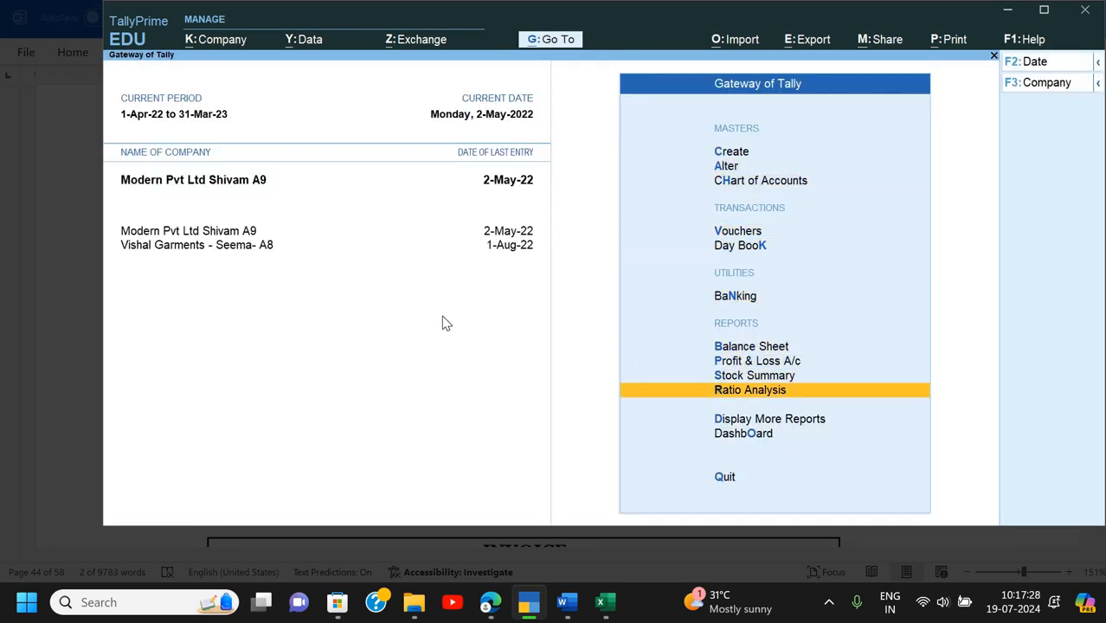
pyautogui.press('Return')
pyautogui.press('Down')
pyautogui.press('Down')
pyautogui.press('Down')
pyautogui.press('Down')
pyautogui.press('Return')
pyautogui.press('Down')
pyautogui.press('Return')
pyautogui.press('Return')
pyautogui.press('Down')
pyautogui.press('Down')
pyautogui.press('Down')
pyautogui.press('Down')
pyautogui.press('Down')
pyautogui.press('Down')
pyautogui.press('Down')
pyautogui.press('Down')
pyautogui.press('Down')
pyautogui.press('Down')
pyautogui.press('Down')
pyautogui.press('Down')
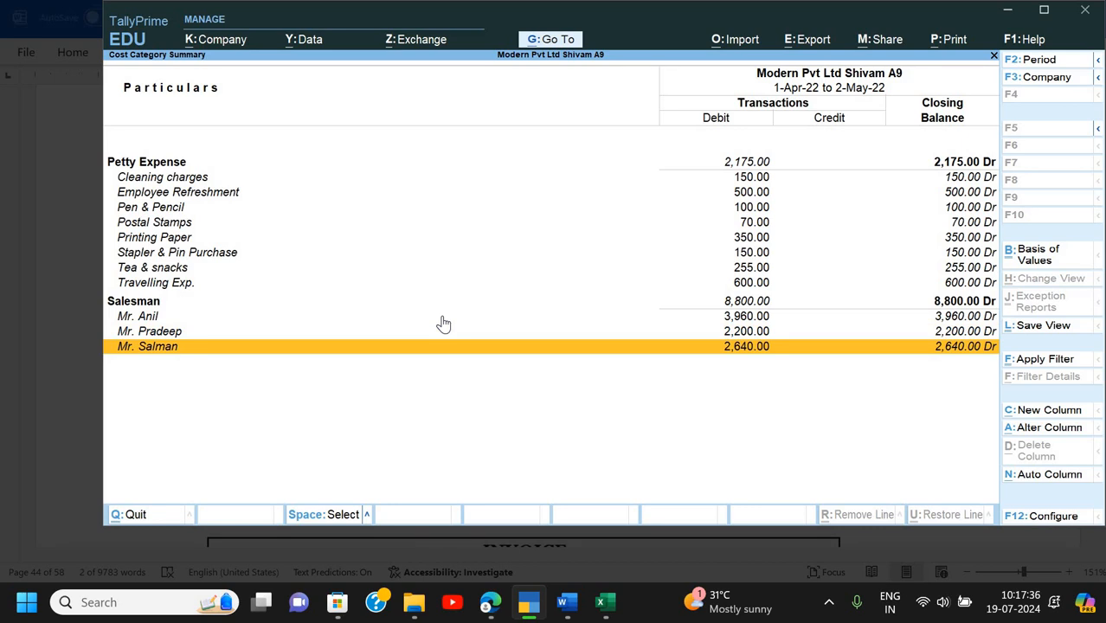
pyautogui.press('Escape')
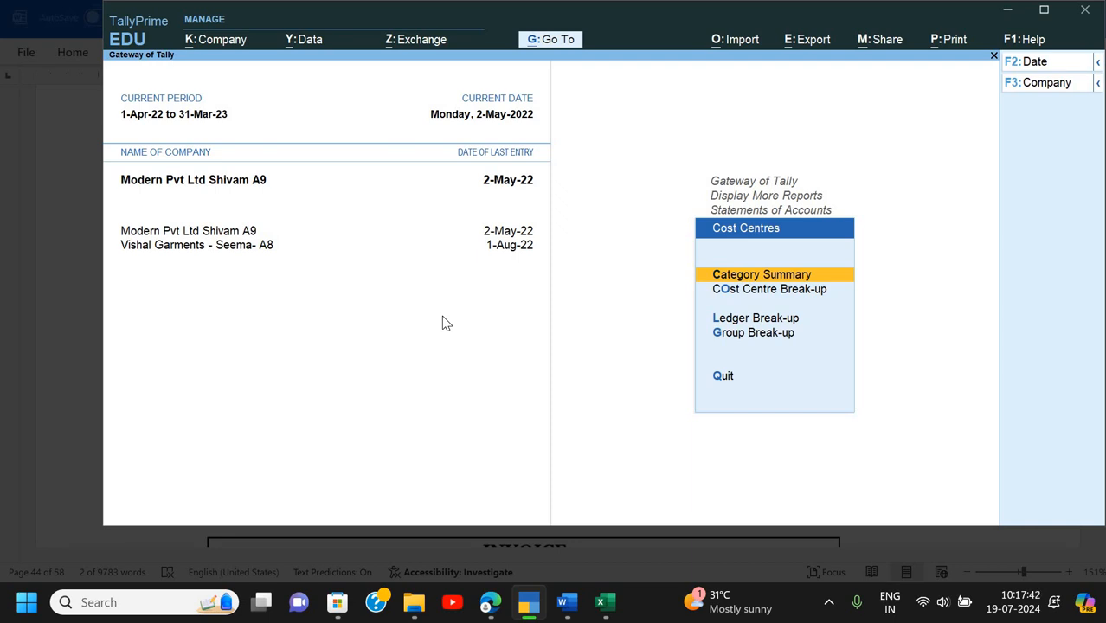
# - View the cost centre break-ups of Commission on Sales and Petty Exp., then return to the Gateway
pyautogui.press('Down')
pyautogui.press('Down')
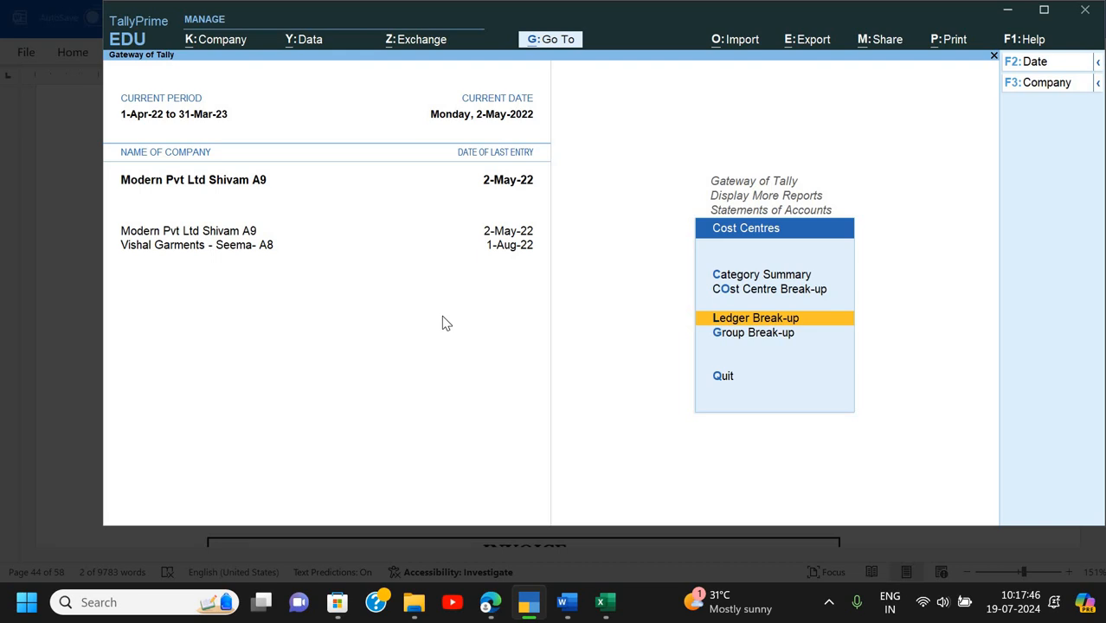
pyautogui.press('Return')
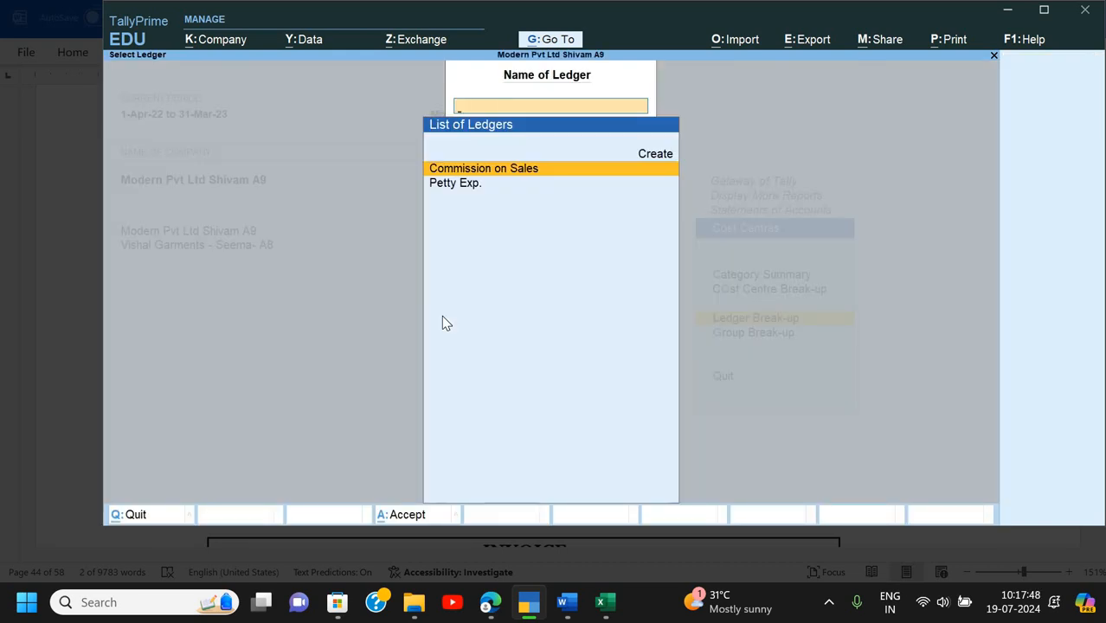
pyautogui.press('Return')
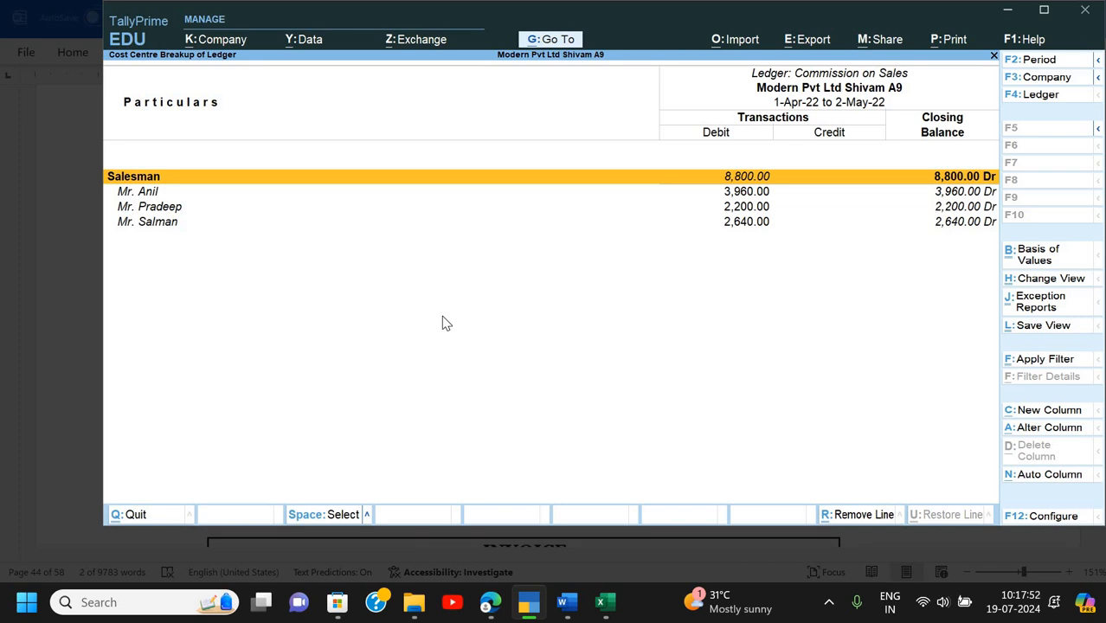
pyautogui.press('Escape')
pyautogui.press('Down')
pyautogui.press('Return')
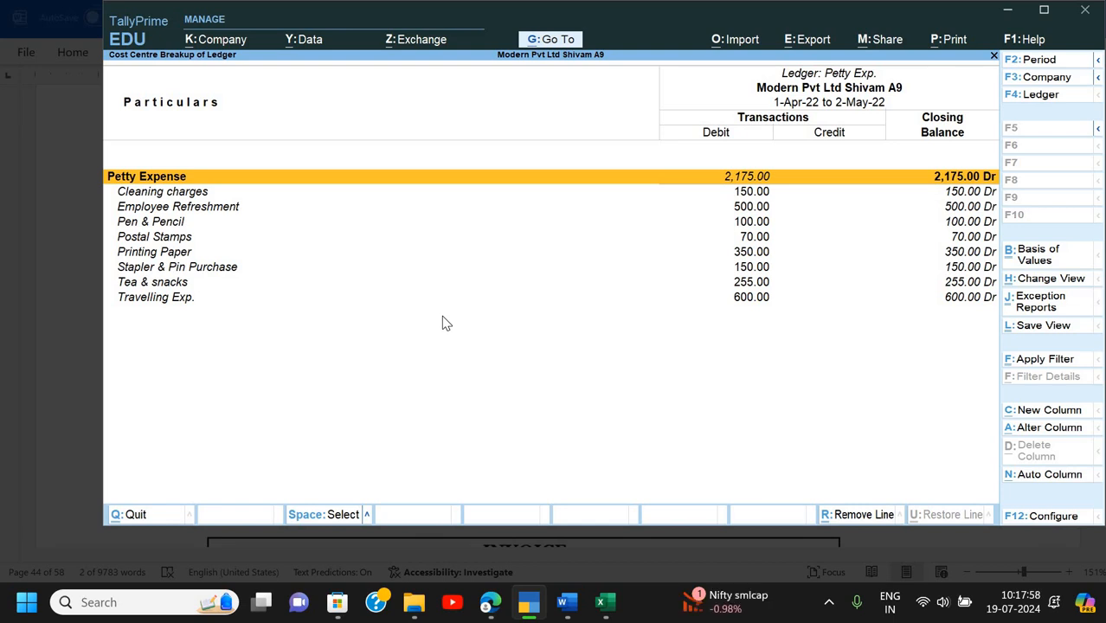
pyautogui.press('Escape')
pyautogui.press('Escape')
pyautogui.press('Escape')
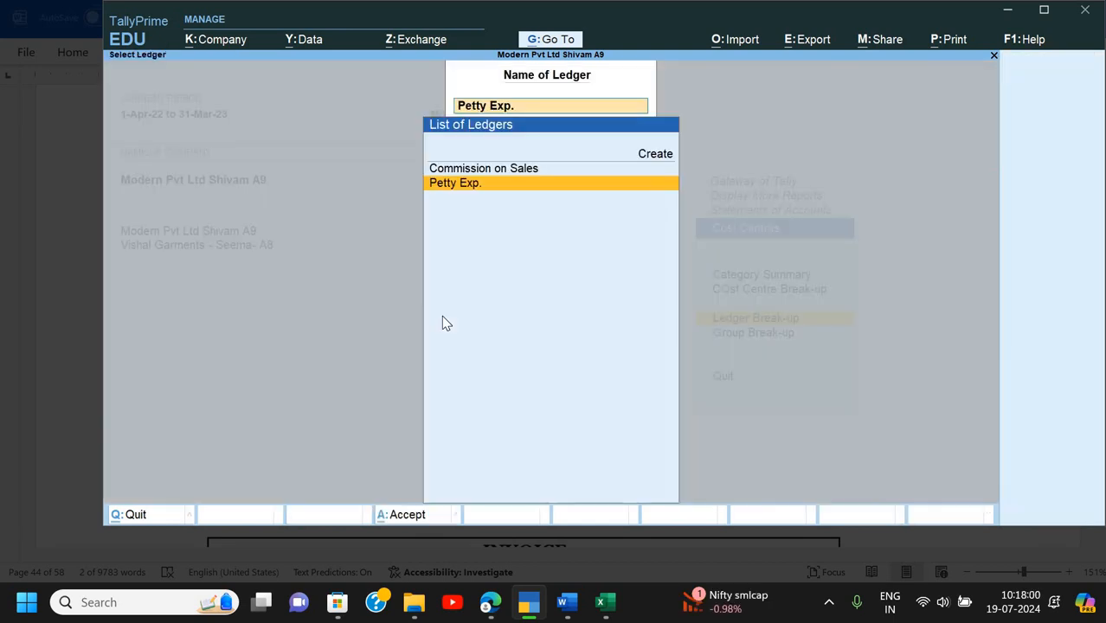
pyautogui.press('n')
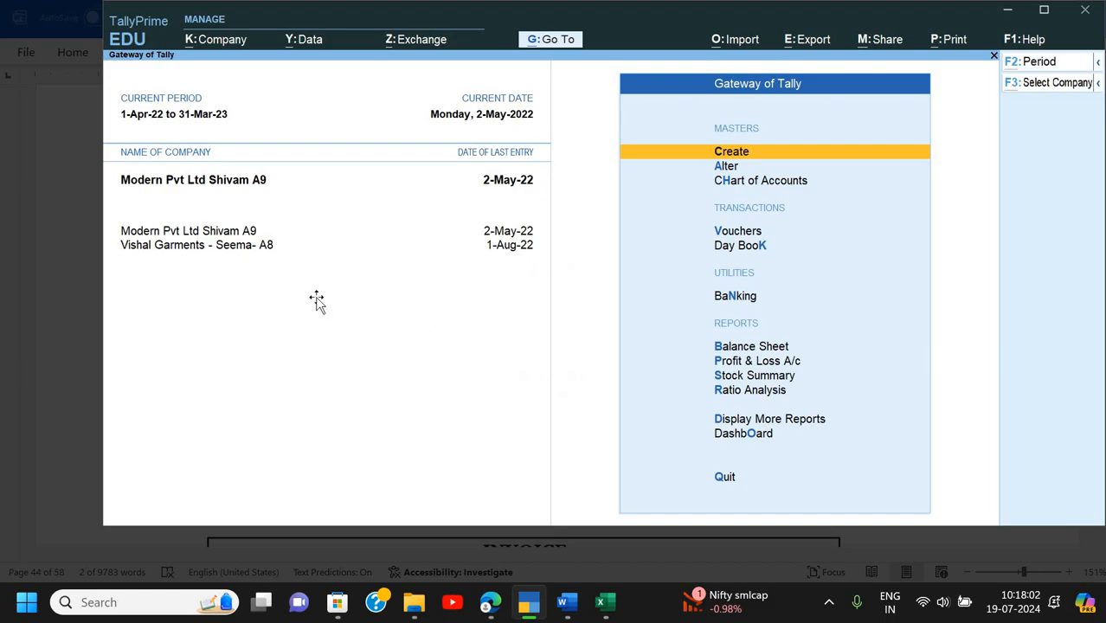
pyautogui.hotkey('alt', 'Tab')
pyautogui.scroll(-5, 506, 251)
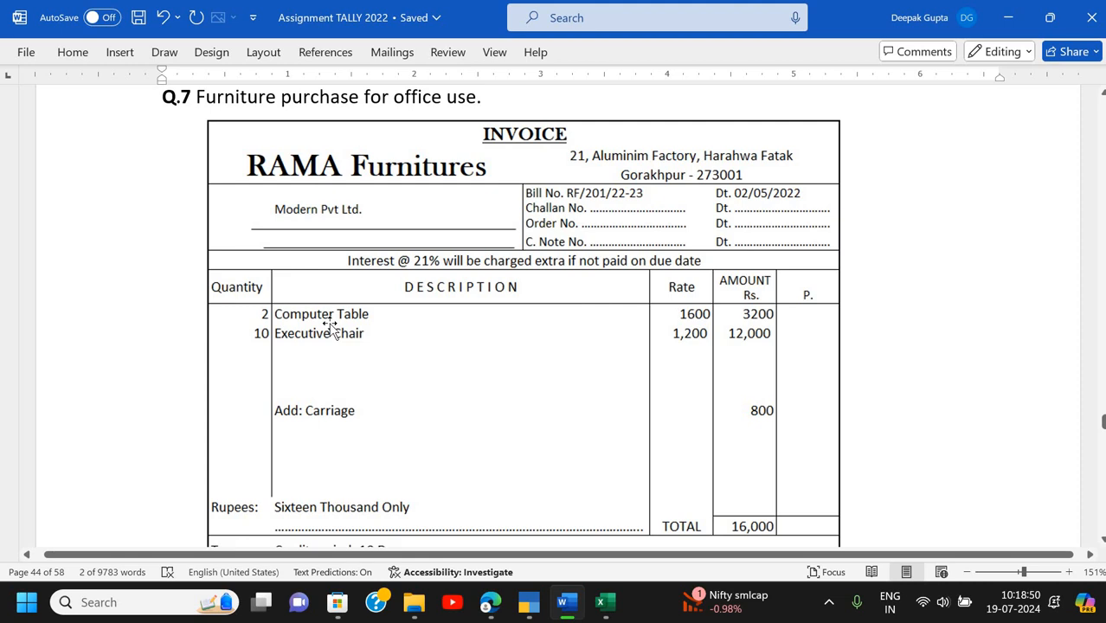
pyautogui.scroll(-1, 389, 297)
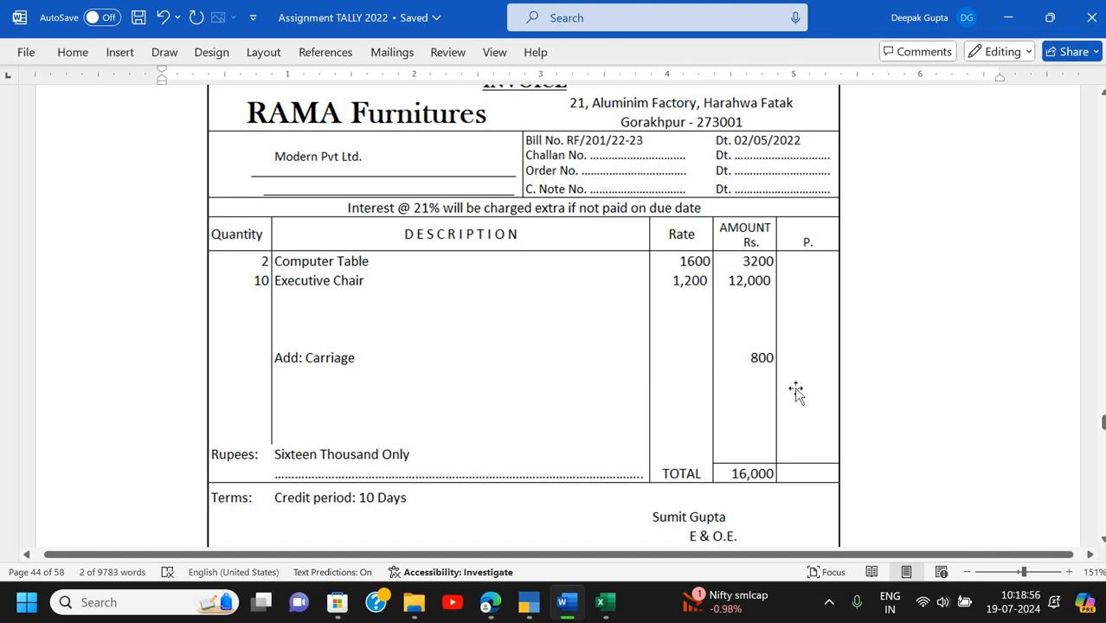
pyautogui.scroll(-3, 796, 391)
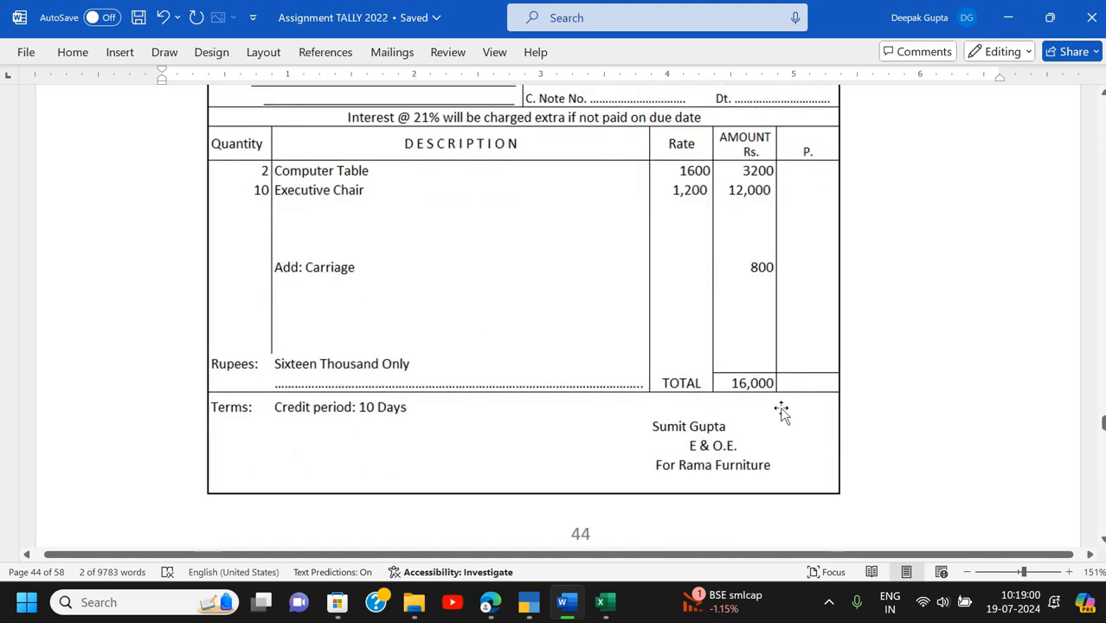
pyautogui.scroll(3, 346, 309)
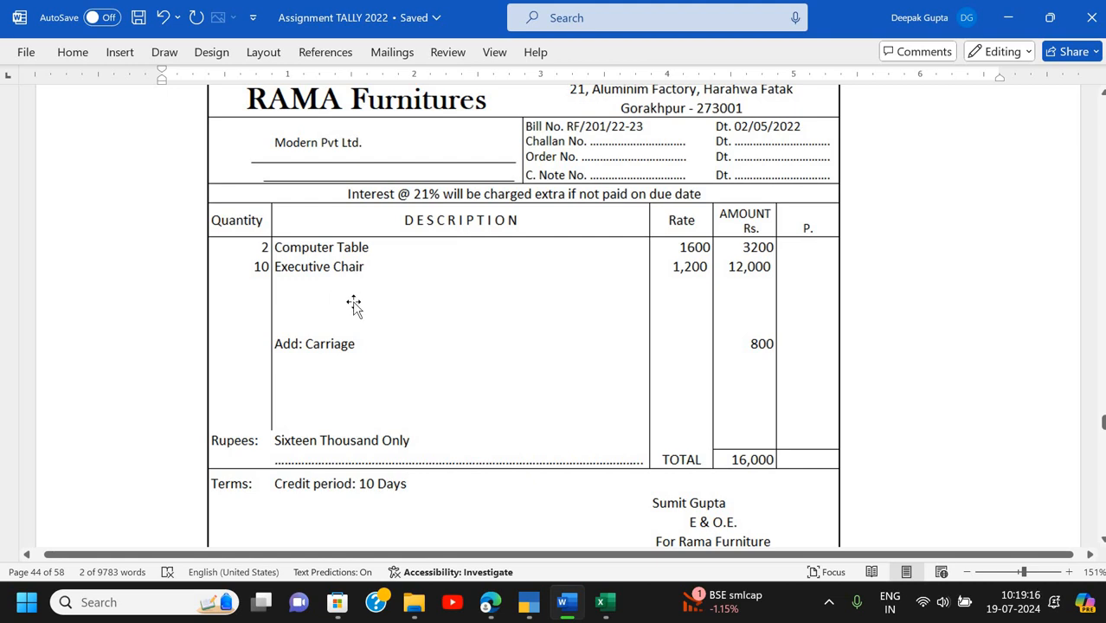
pyautogui.scroll(-1, 354, 305)
pyautogui.scroll(-3, 736, 312)
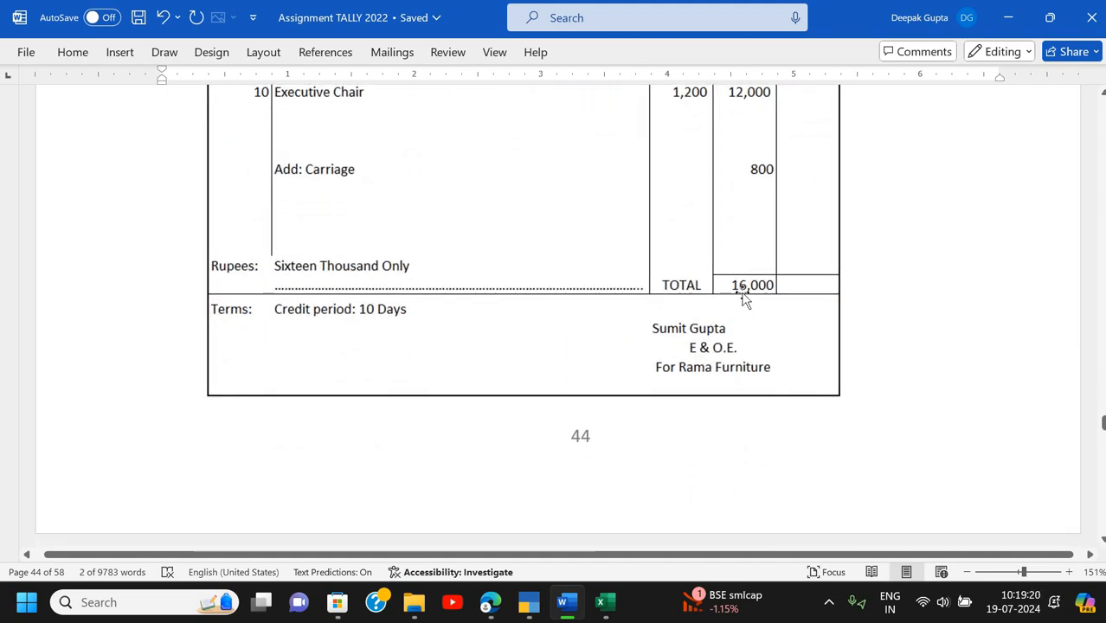
pyautogui.scroll(3, 744, 298)
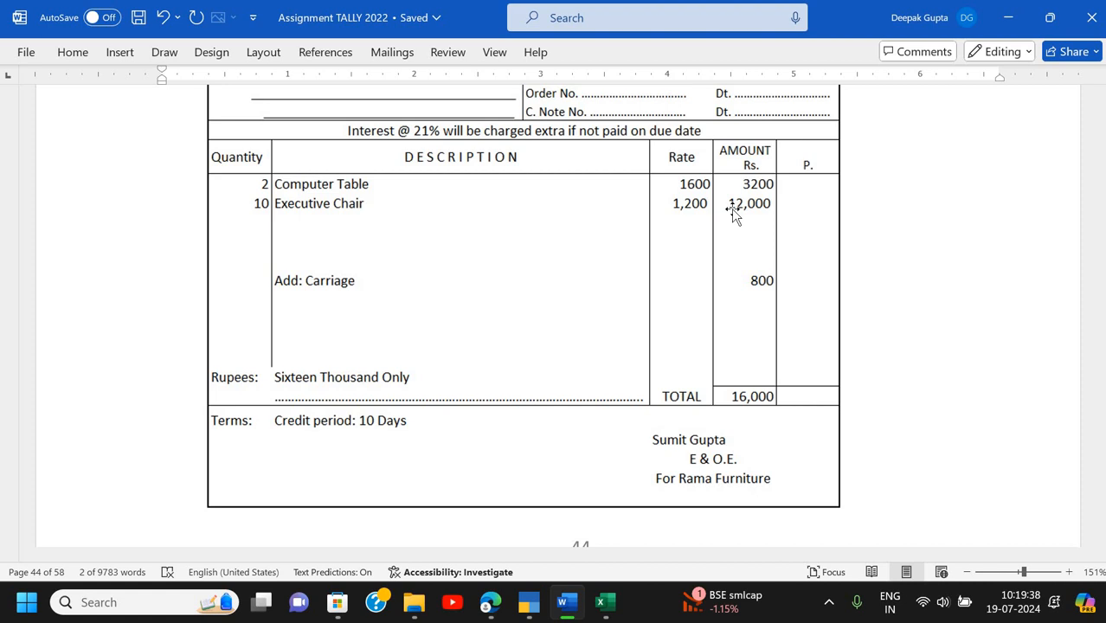
pyautogui.scroll(1, 726, 297)
pyautogui.scroll(1, 726, 297)
# - Start a new Purchase voucher in Accounting Invoice mode
pyautogui.hotkey('alt', 'Tab')
pyautogui.press('Down')
pyautogui.press('Down')
pyautogui.press('Down')
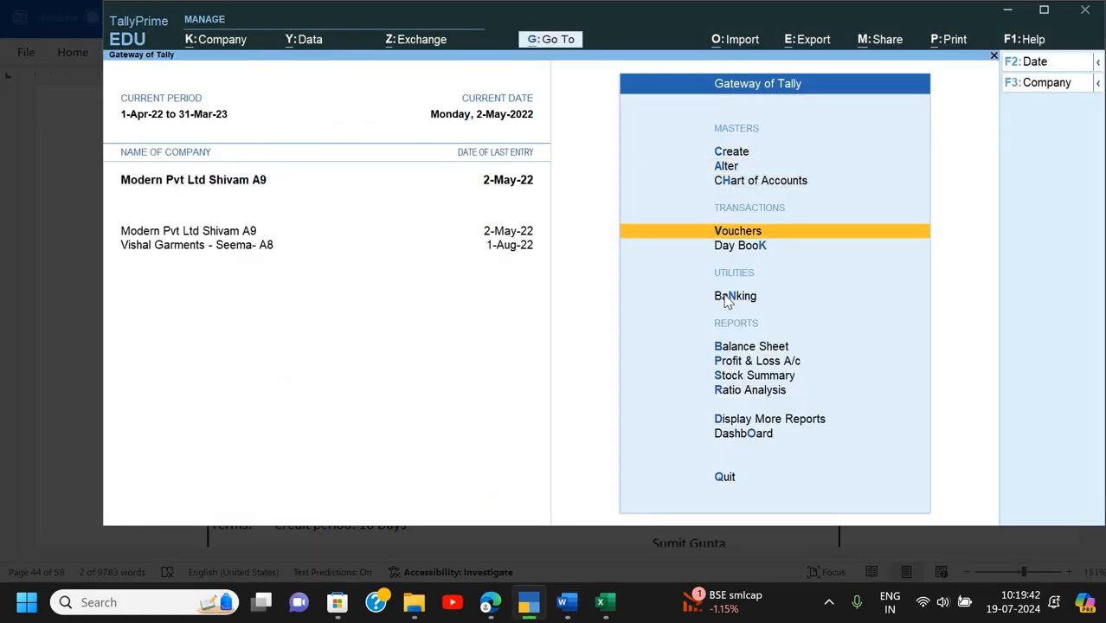
pyautogui.press('Return')
pyautogui.press('F9')
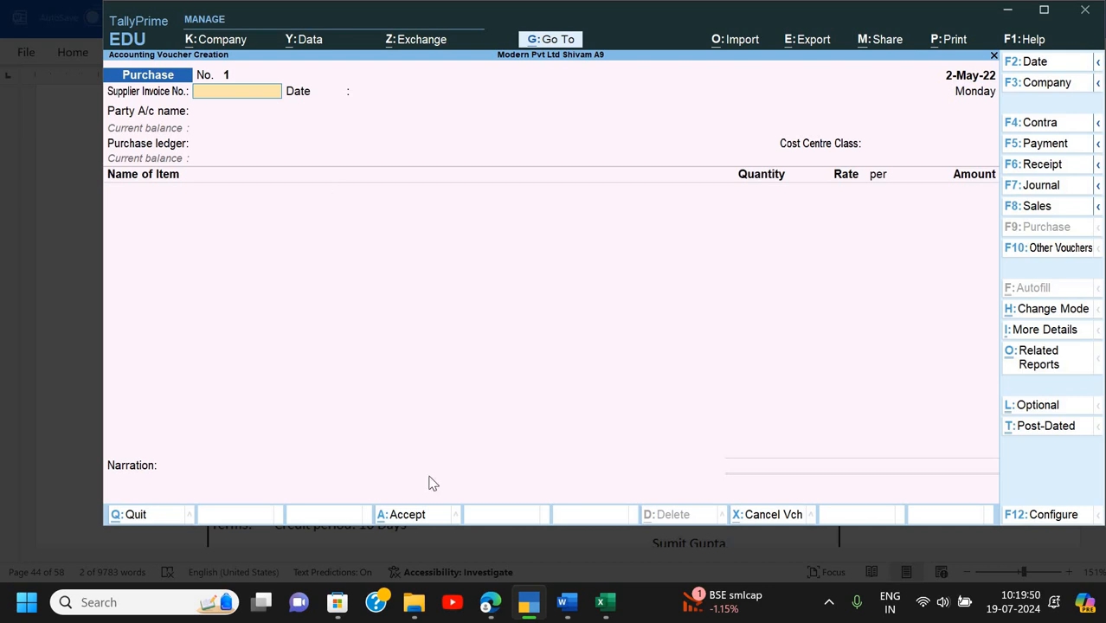
pyautogui.hotkey('ctrl', 'h')
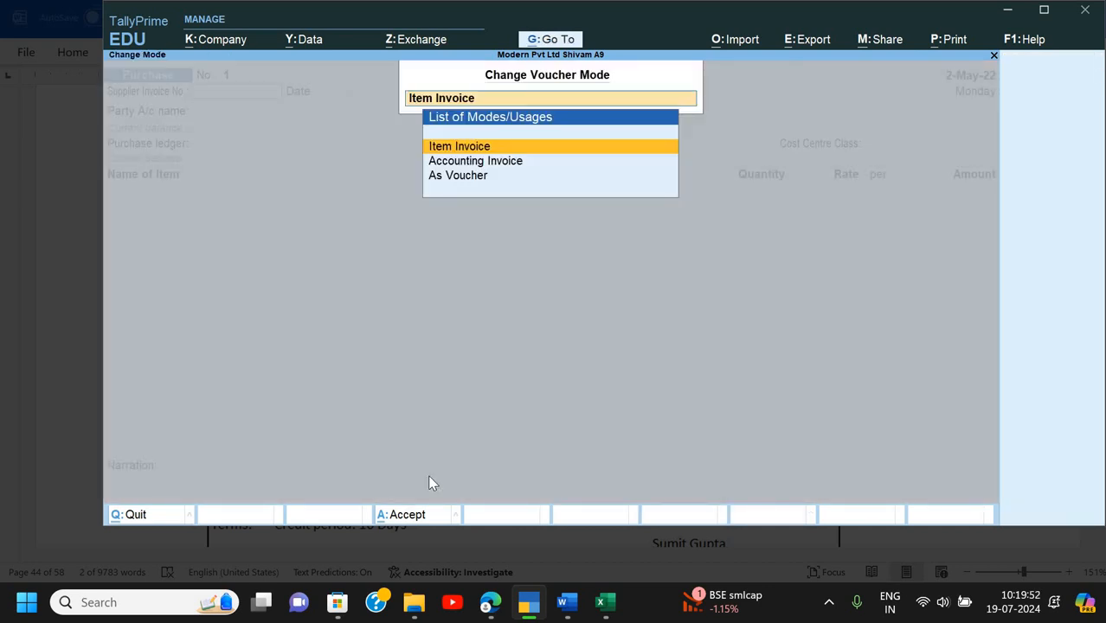
pyautogui.press('Down')
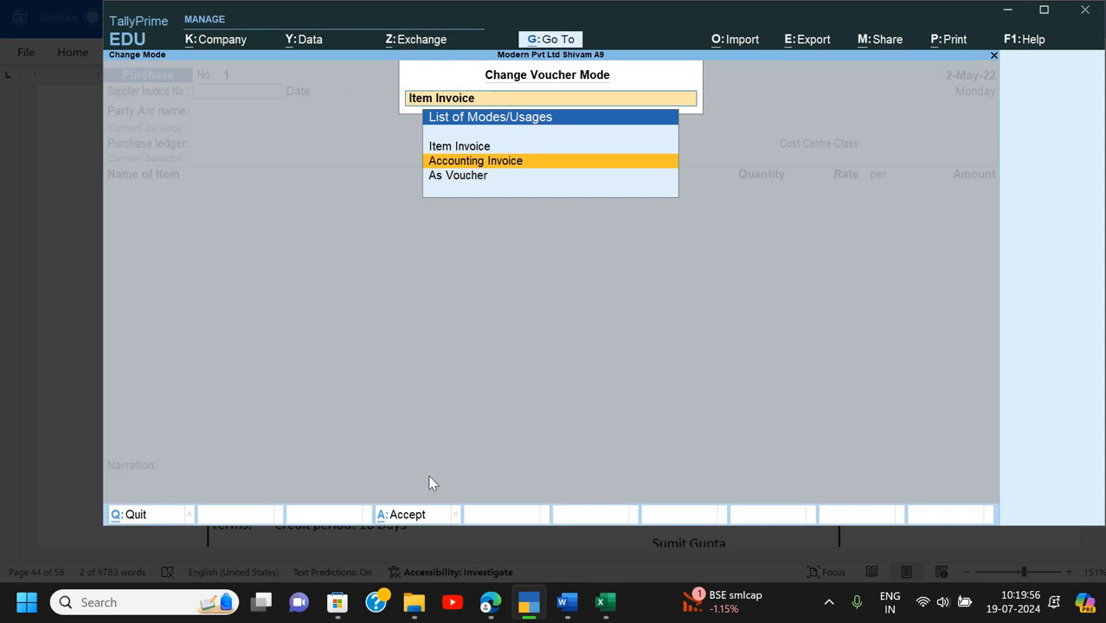
pyautogui.press('Return')
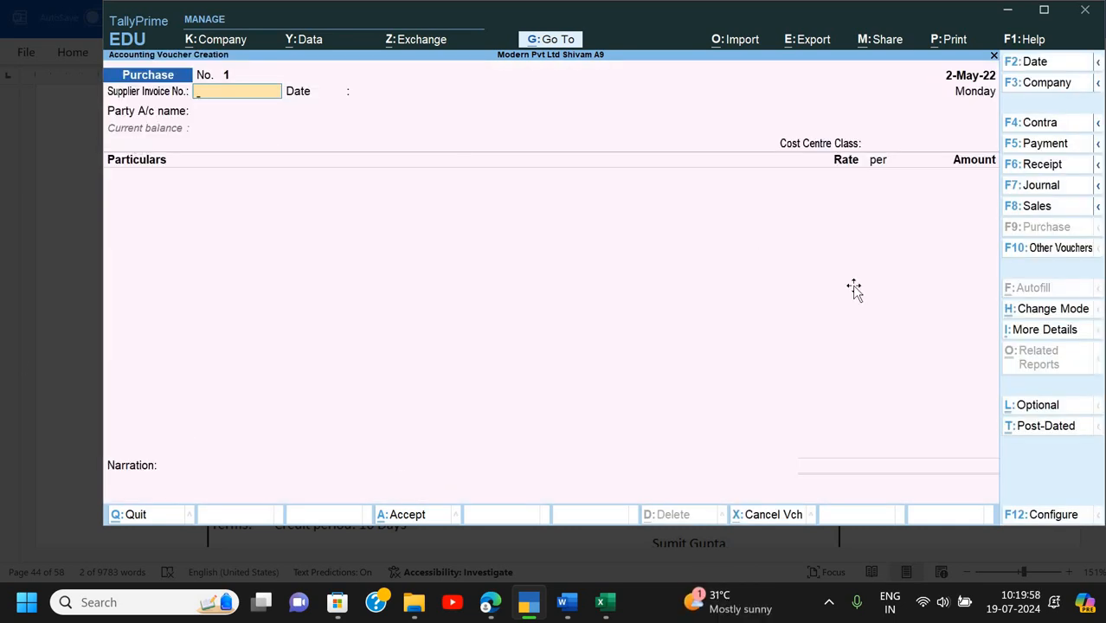
# - Enter supplier invoice number RF/201/22-23 and accept the date 2-May-22, checking the Word invoice
pyautogui.hotkey('alt', 'Tab')
pyautogui.hotkey('alt', 'Tab')
pyautogui.write('RF')
pyautogui.hotkey('alt', 'Tab')
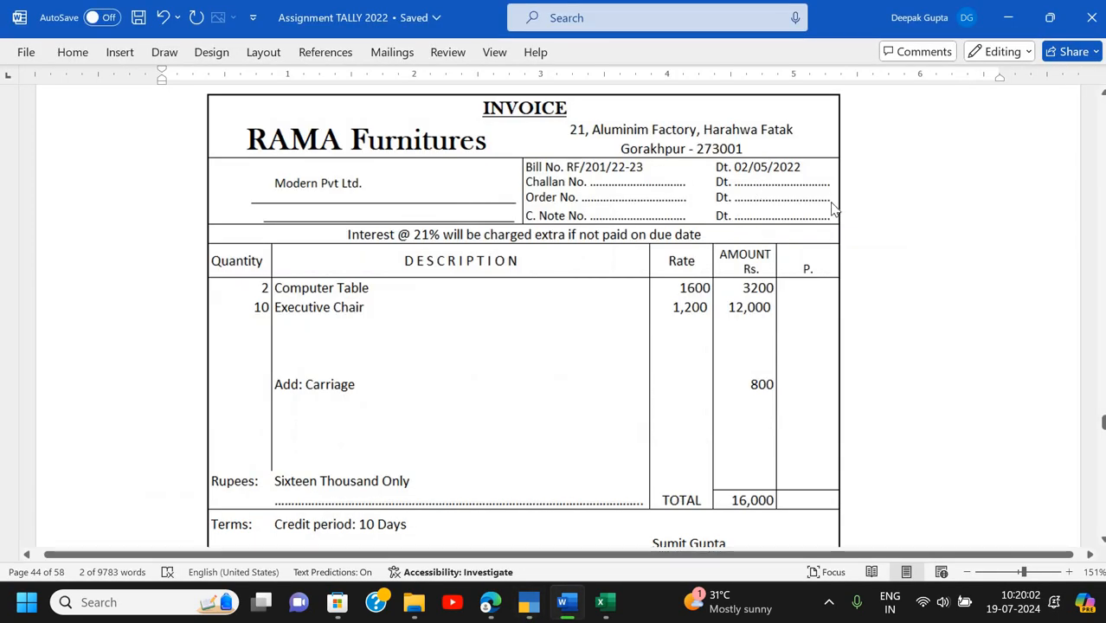
pyautogui.hotkey('alt', 'Tab')
pyautogui.write('/201/')
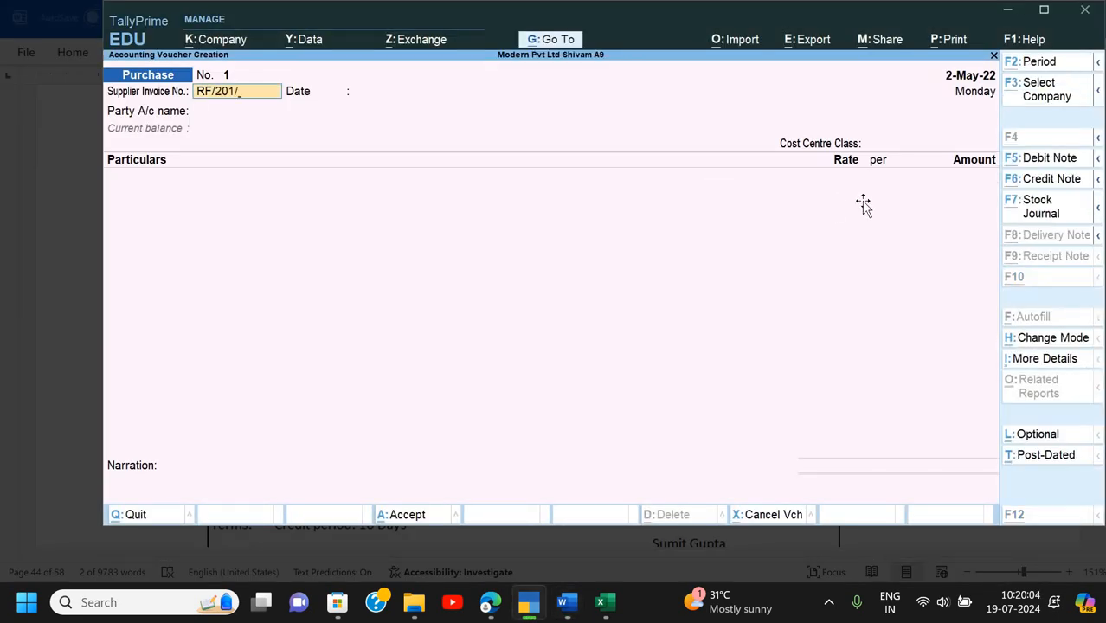
pyautogui.hotkey('alt', 'Tab')
pyautogui.hotkey('alt', 'Tab')
pyautogui.write('22-23')
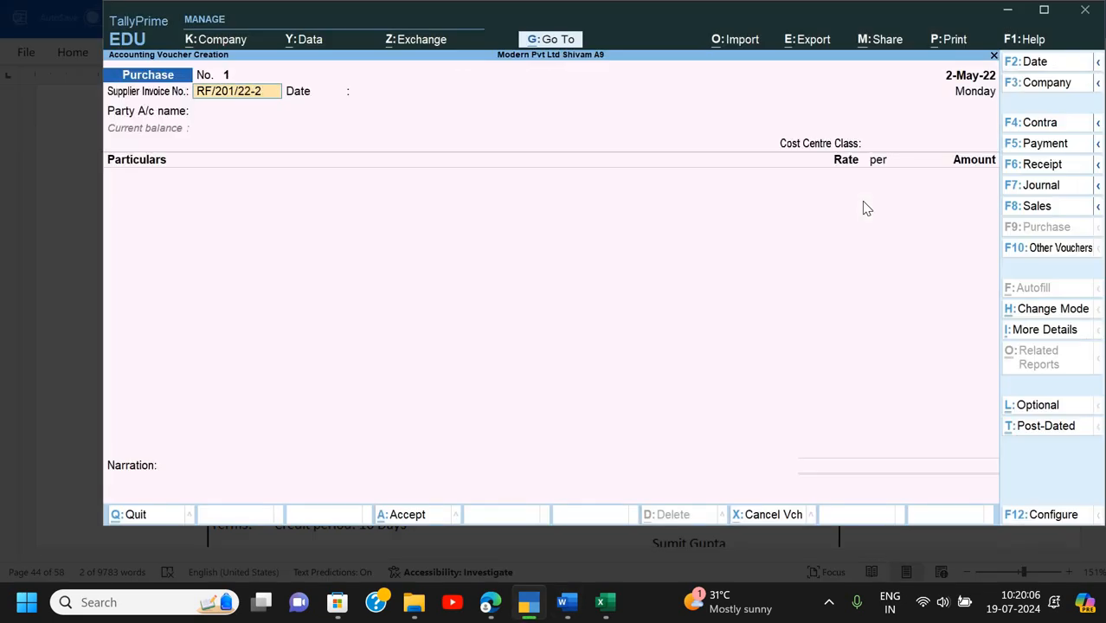
pyautogui.press('Return')
pyautogui.hotkey('alt', 'Tab')
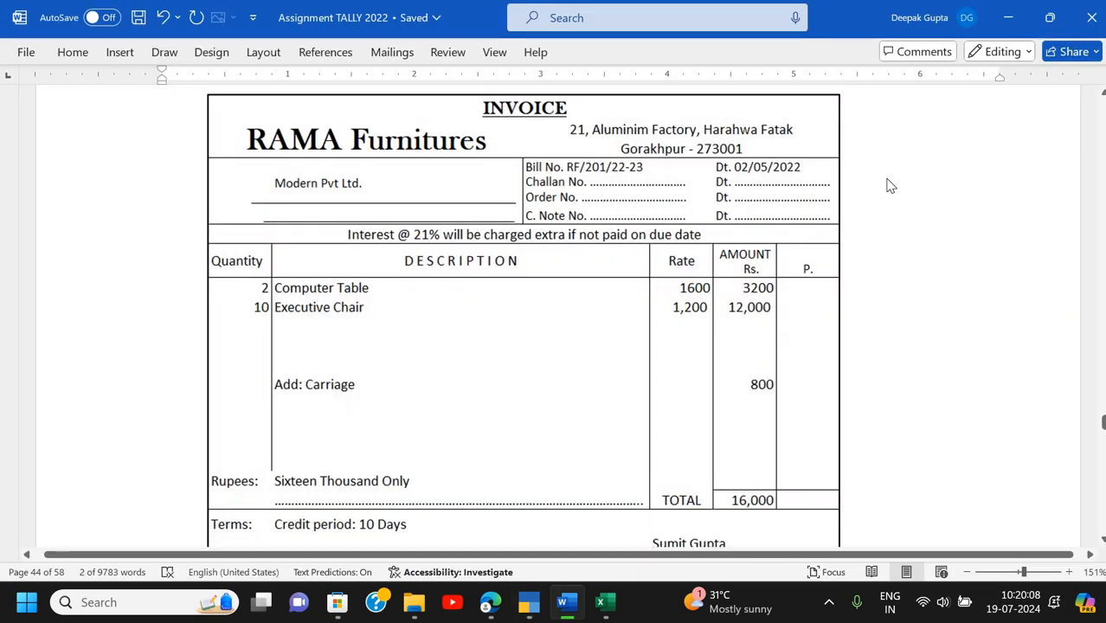
pyautogui.hotkey('alt', 'Tab')
pyautogui.press('Return')
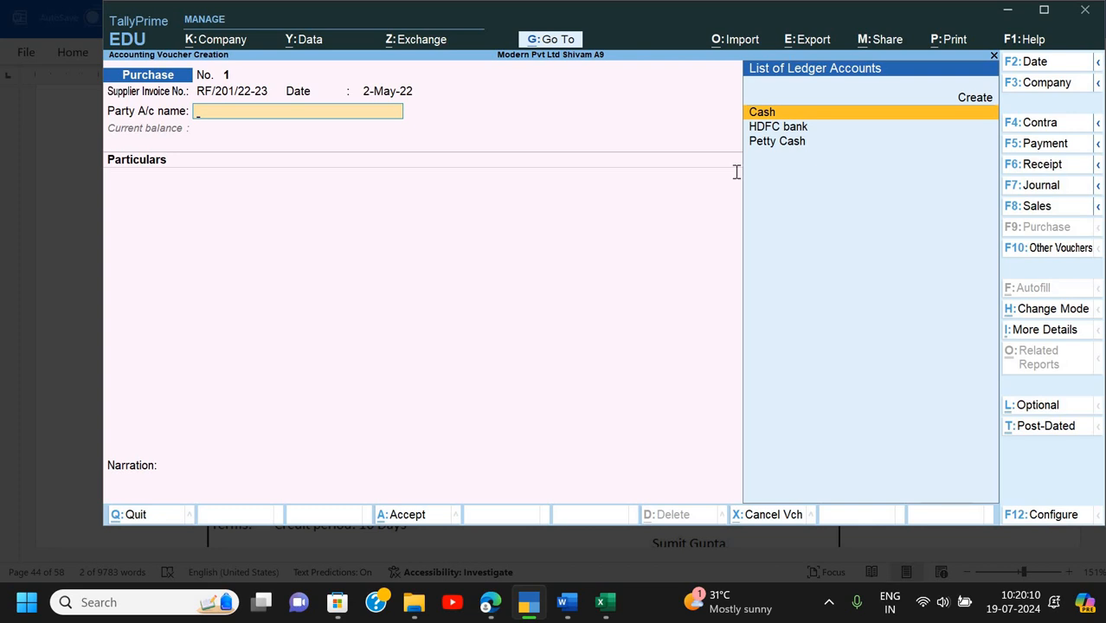
pyautogui.hotkey('alt', 'Tab')
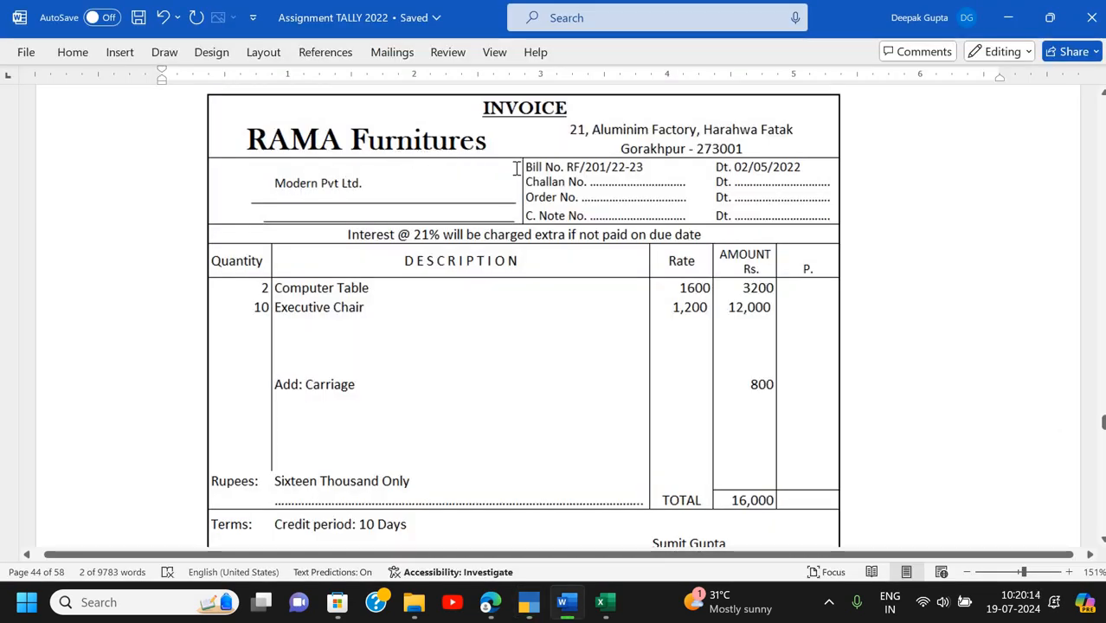
pyautogui.hotkey('alt', 'Tab')
pyautogui.hotkey('alt', 'Tab')
pyautogui.hotkey('alt', 'Tab')
# - Create a new ledger named Rama Furniture under Sundry Creditors
pyautogui.hotkey('alt', 'c')
pyautogui.write('Rama Fur')
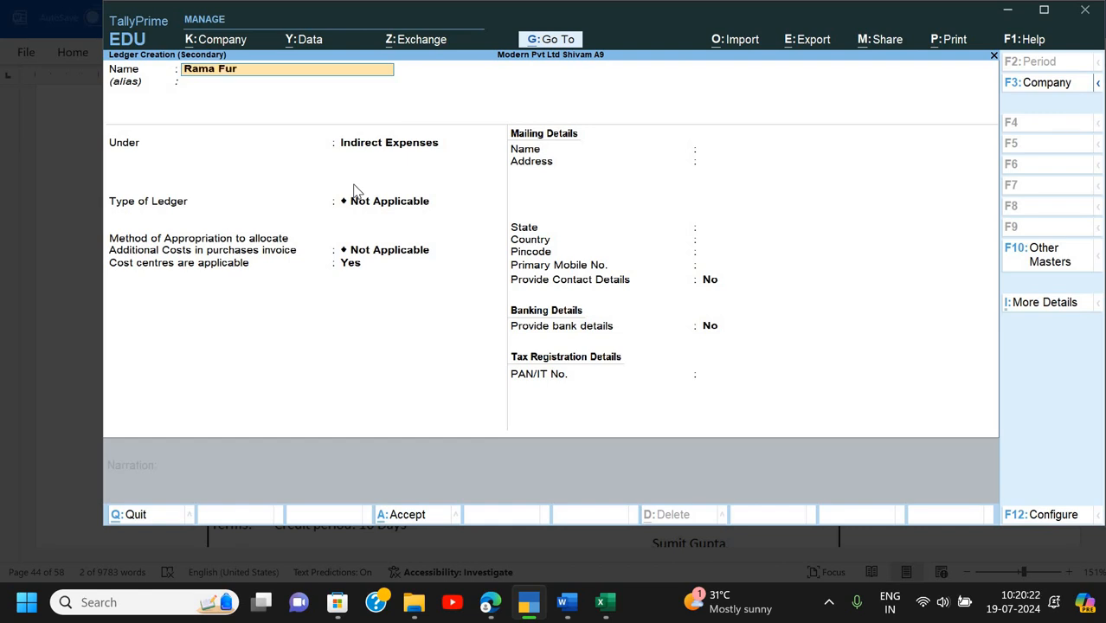
pyautogui.write('niture')
pyautogui.press('Return')
pyautogui.write('S')
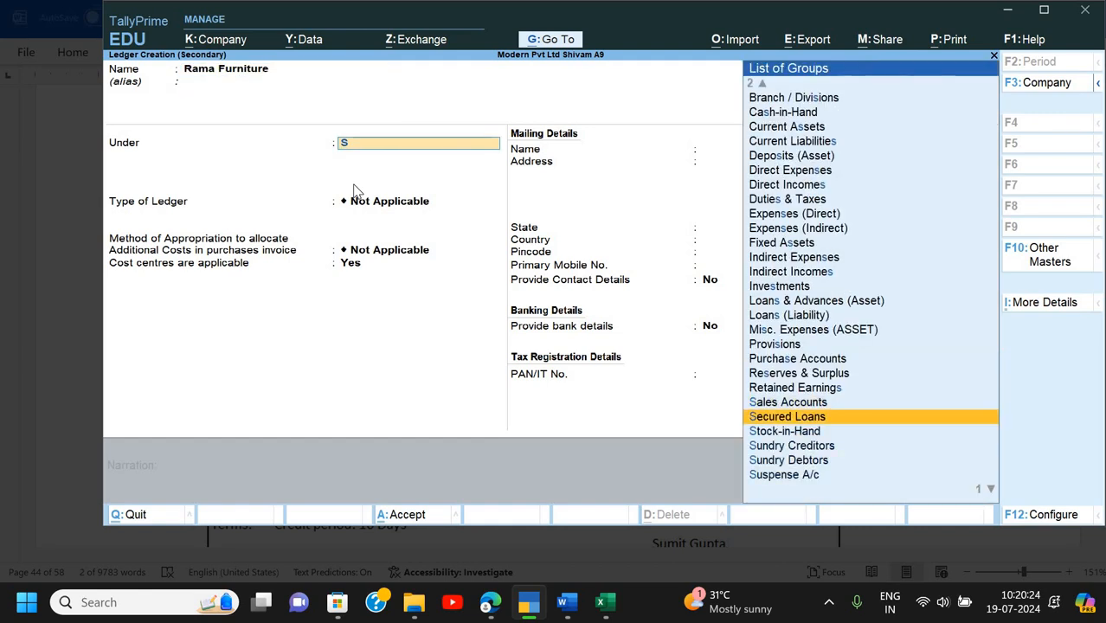
pyautogui.press('Return')
pyautogui.press('Return')
pyautogui.press('Return')
pyautogui.press('Return')
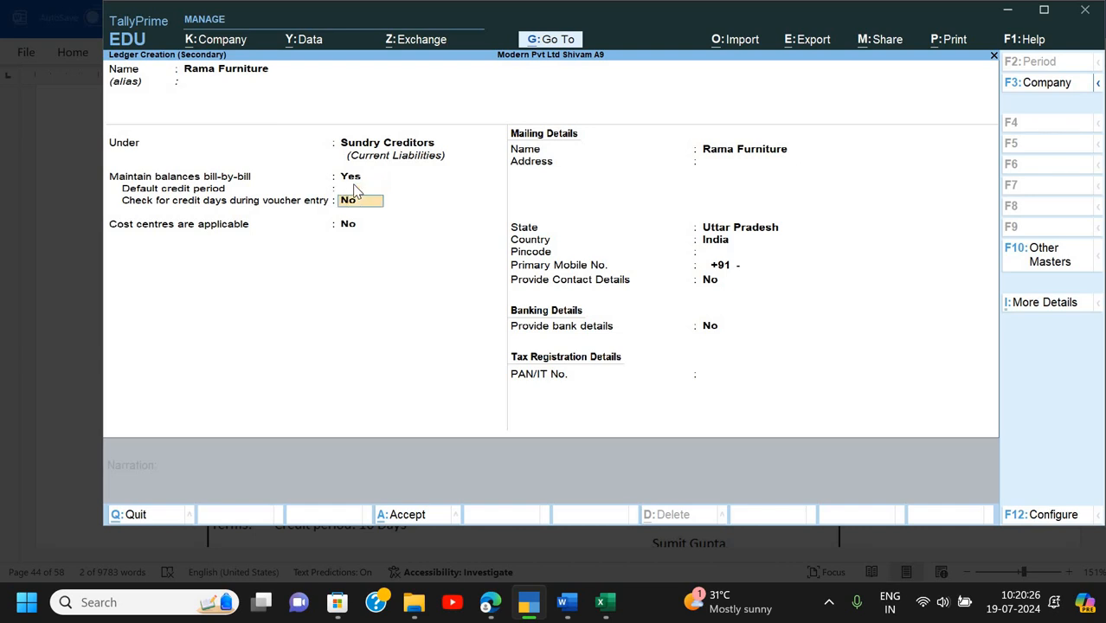
pyautogui.press('Return')
pyautogui.hotkey('alt', 'Tab')
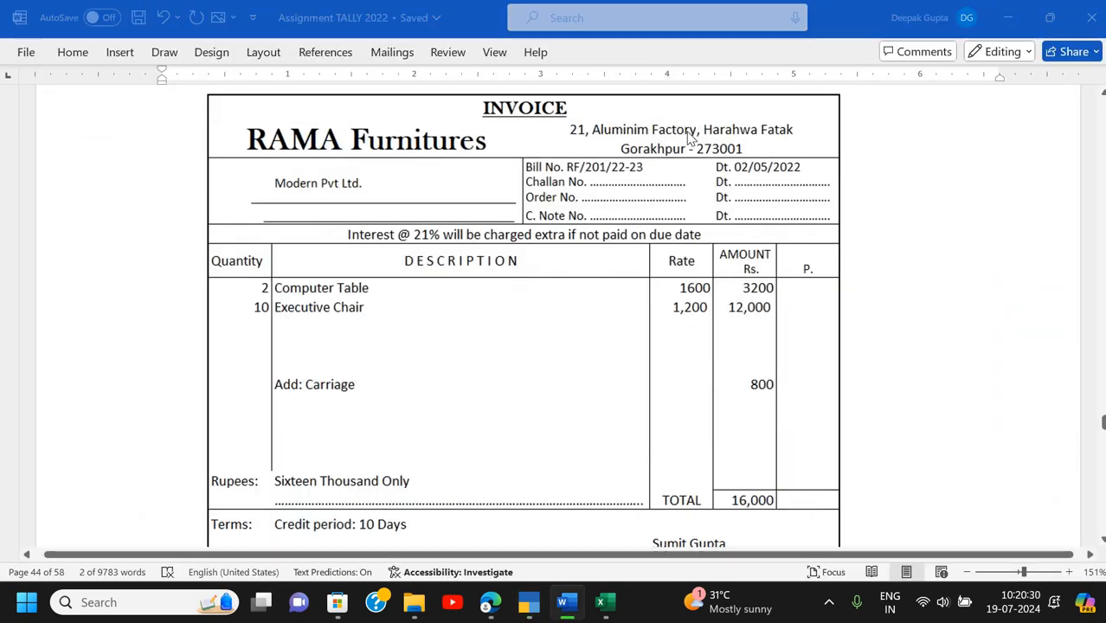
pyautogui.hotkey('alt', 'Tab')
pyautogui.hotkey('alt', 'Tab')
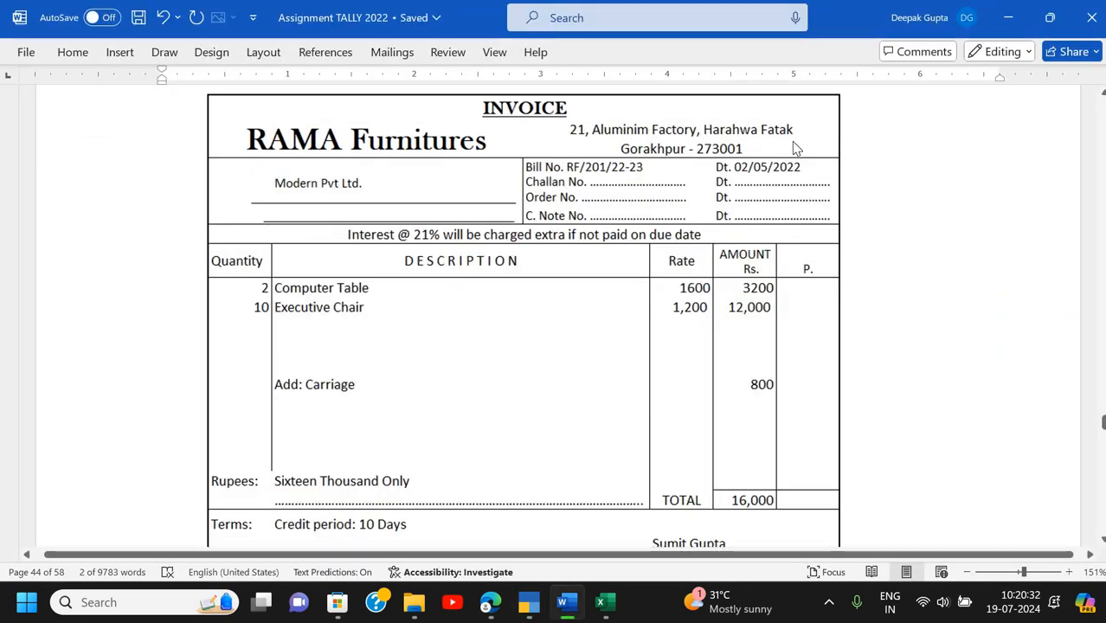
pyautogui.hotkey('alt', 'Tab')
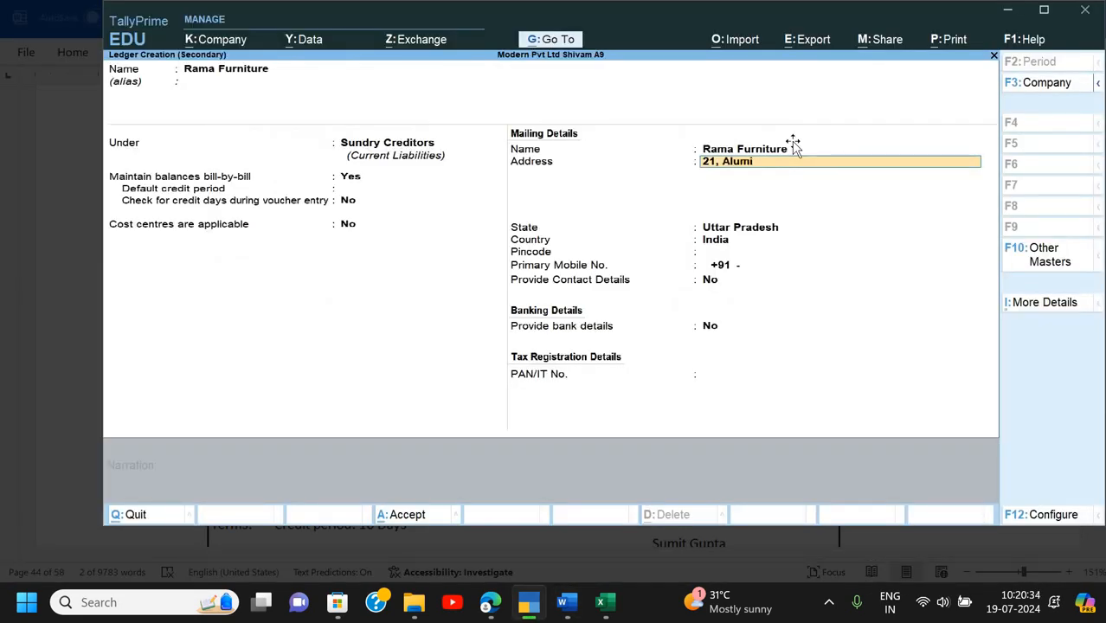
pyautogui.hotkey('alt', 'Tab')
pyautogui.hotkey('alt', 'Tab')
pyautogui.hotkey('alt', 'Tab')
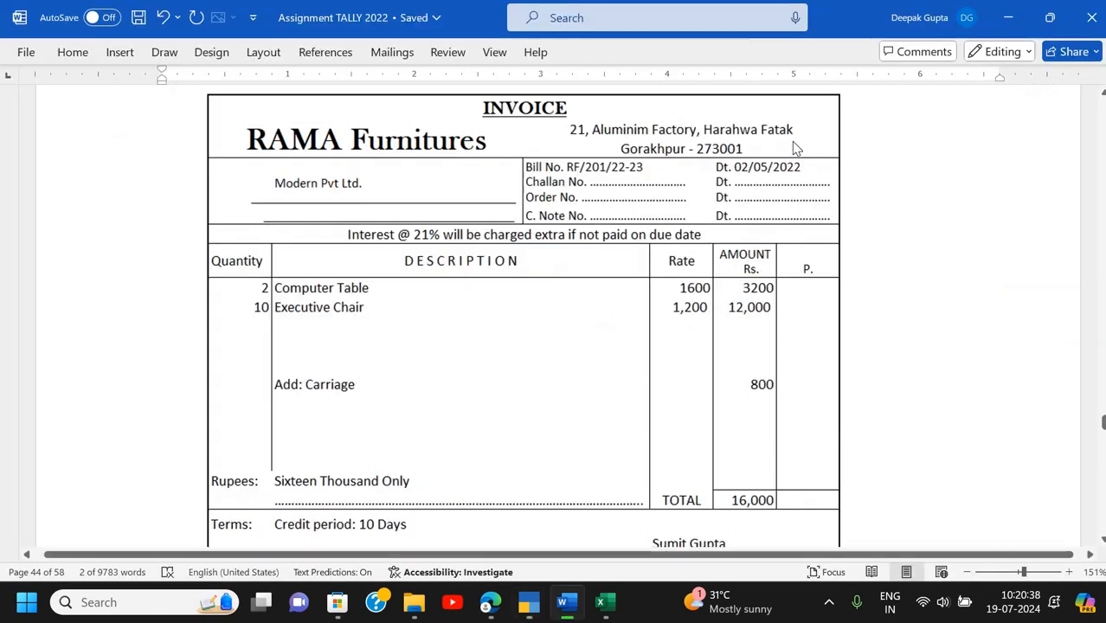
pyautogui.hotkey('alt', 'Tab')
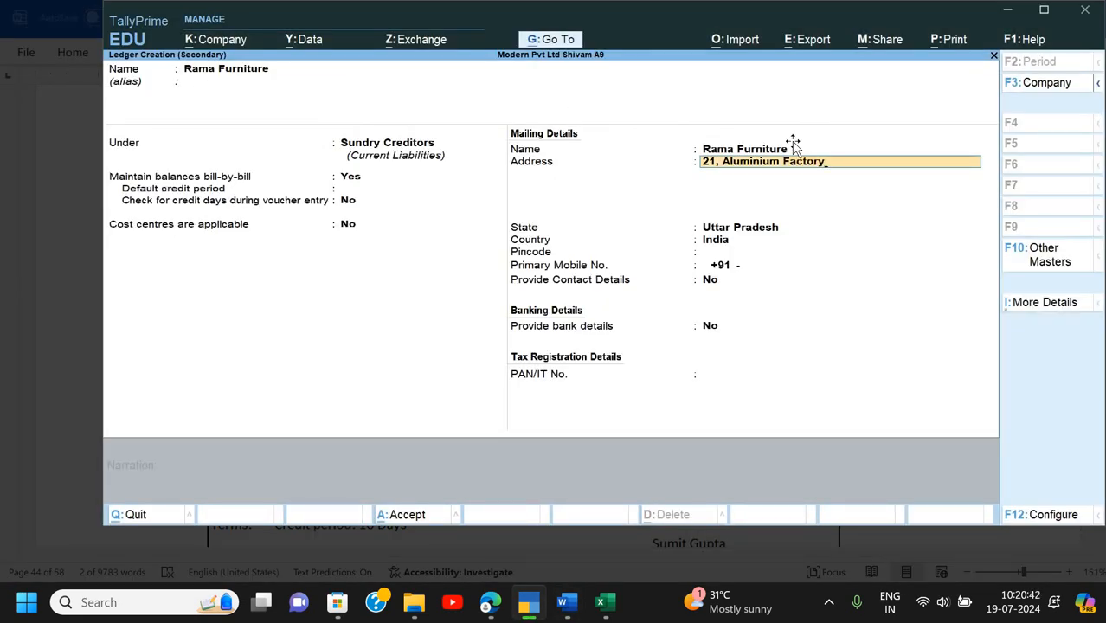
pyautogui.hotkey('alt', 'Tab')
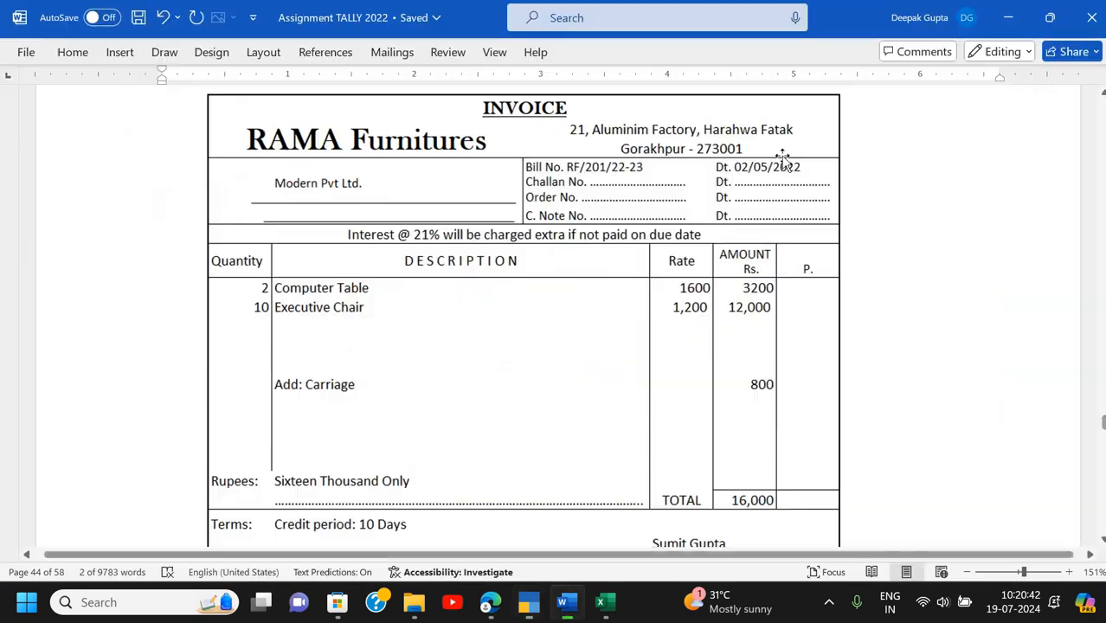
pyautogui.hotkey('alt', 'Tab')
pyautogui.hotkey('alt', 'Tab')
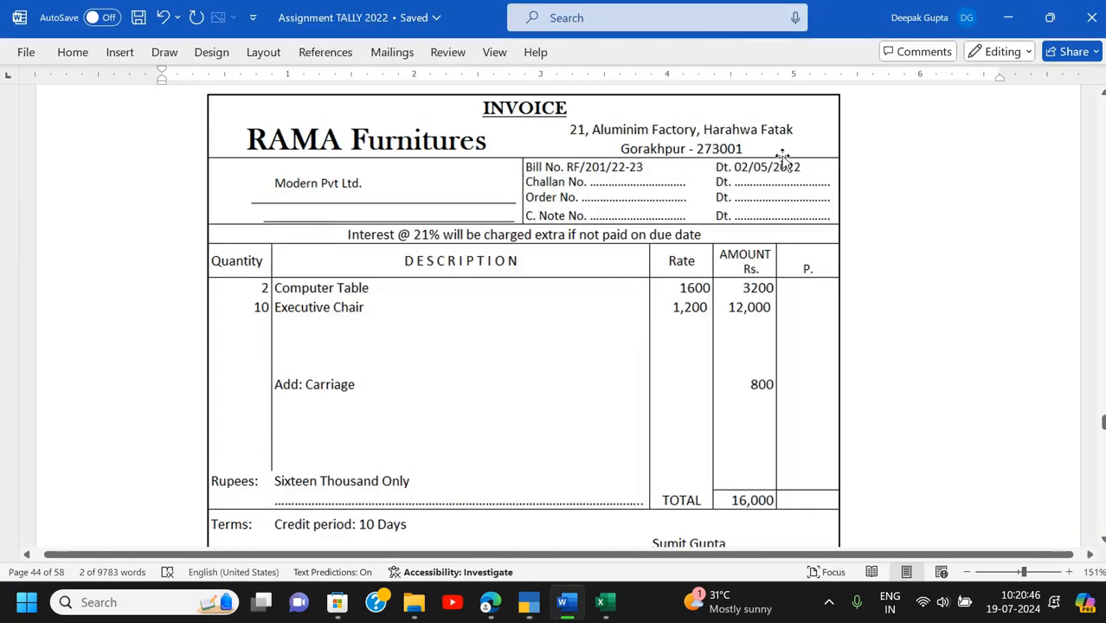
pyautogui.hotkey('alt', 'Tab')
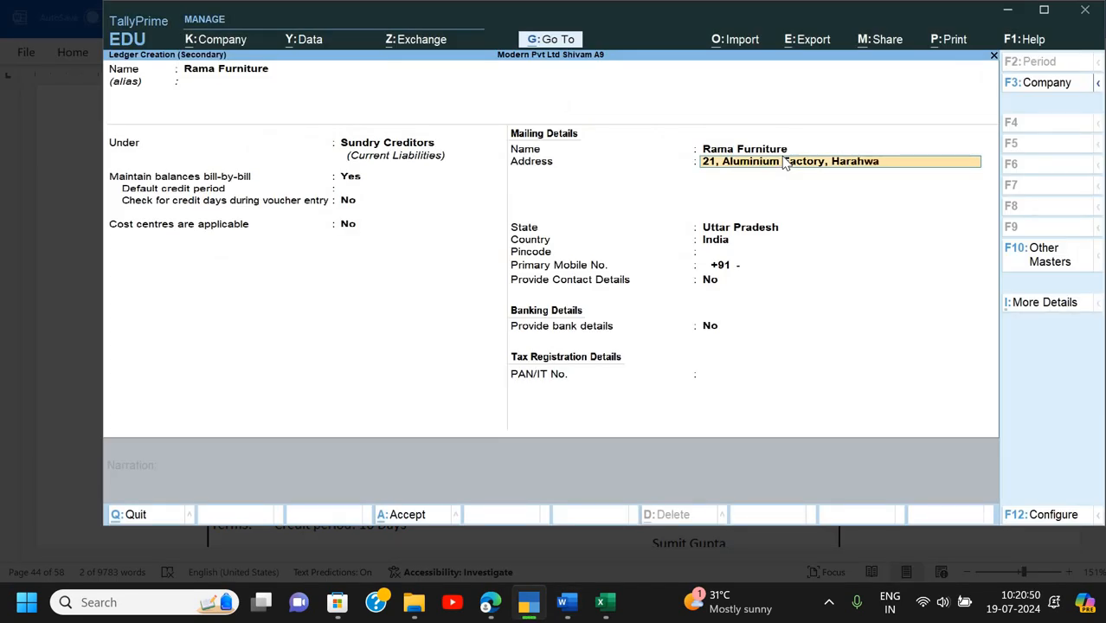
pyautogui.hotkey('alt', 'Tab')
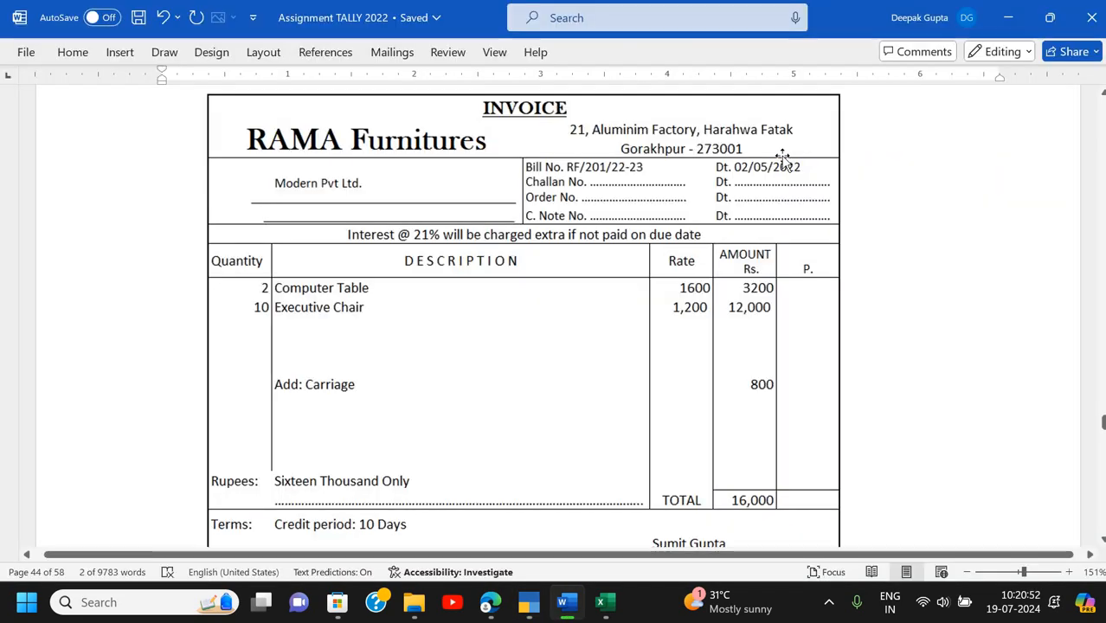
pyautogui.hotkey('alt', 'Tab')
# - Add address line 'Groakhpur- 273001', keep state Uttar Pradesh, set pincode 273001, and save the ledger
pyautogui.press('Return')
pyautogui.write('Groakhpur')
pyautogui.press('Return')
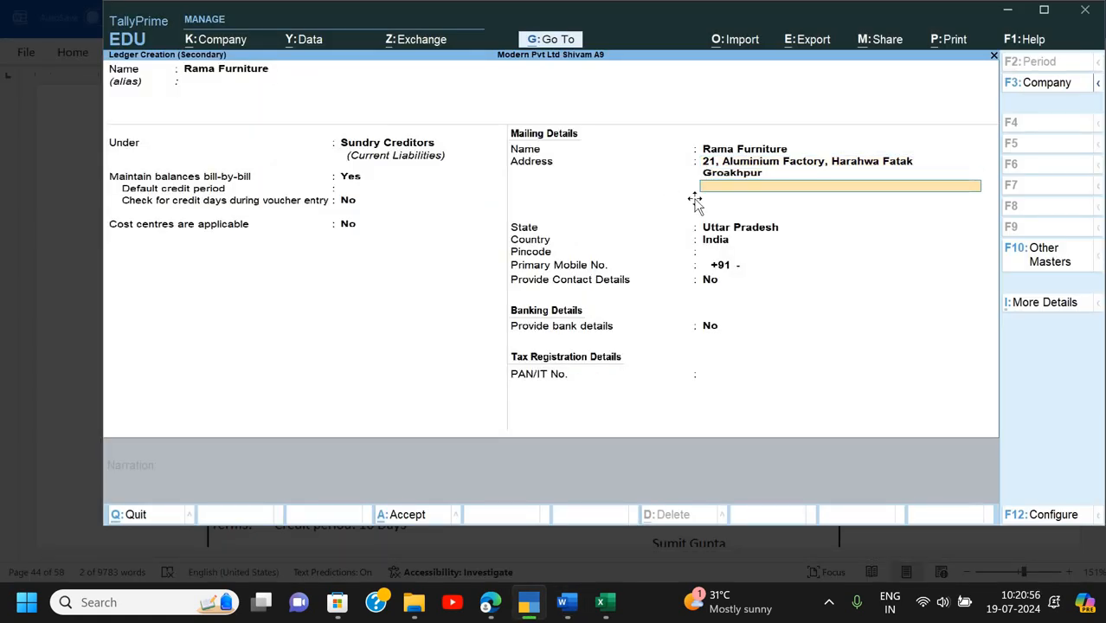
pyautogui.hotkey('alt', 'Tab')
pyautogui.hotkey('alt', 'Tab')
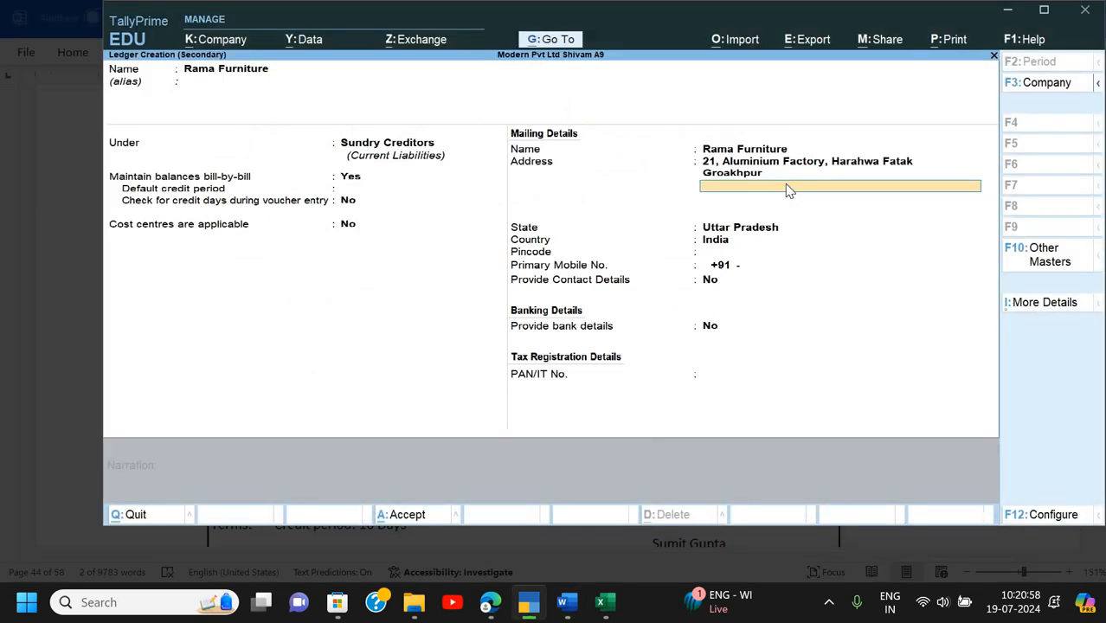
pyautogui.press('BackSpace')
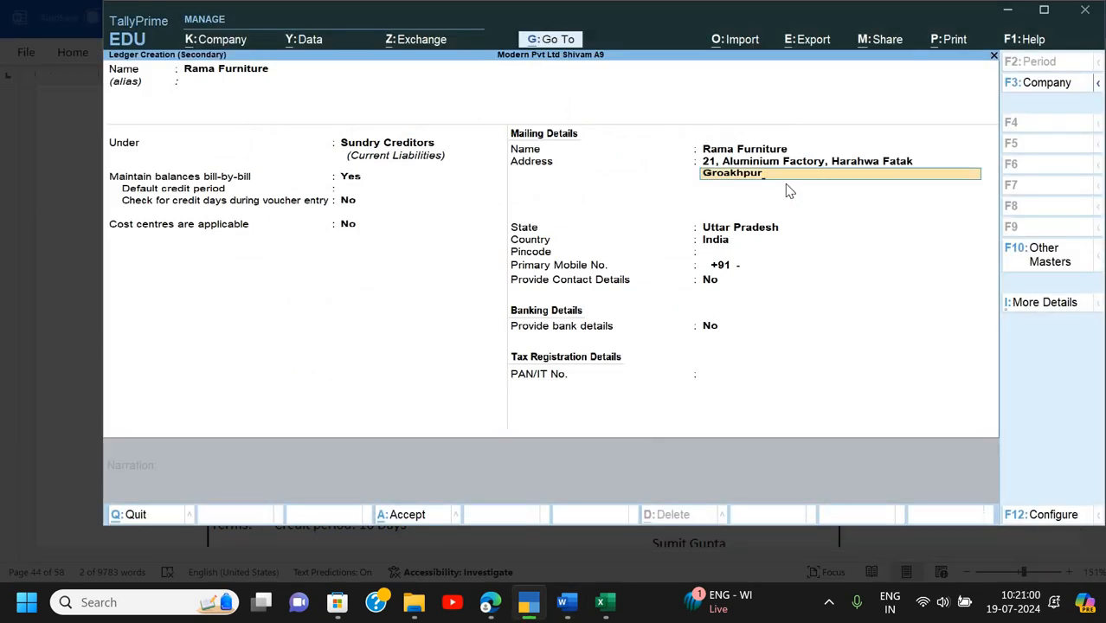
pyautogui.write('- 273001')
pyautogui.press('Return')
pyautogui.hotkey('alt', 'Tab')
pyautogui.hotkey('alt', 'Tab')
pyautogui.press('Return')
pyautogui.press('Return')
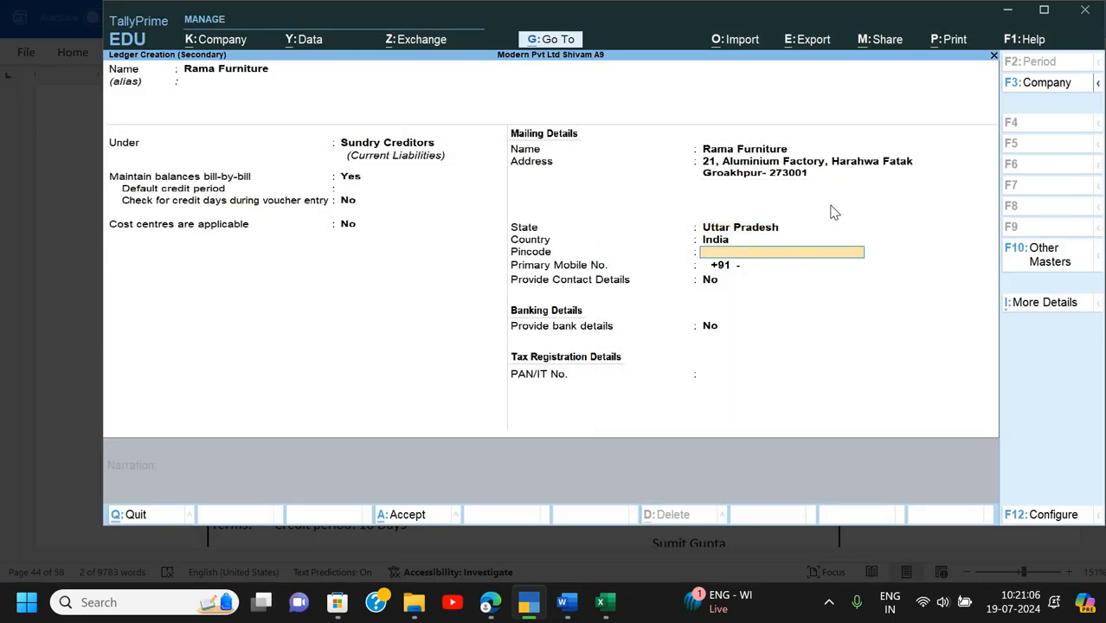
pyautogui.write('273001')
pyautogui.press('Return')
pyautogui.press('Return')
pyautogui.press('Return')
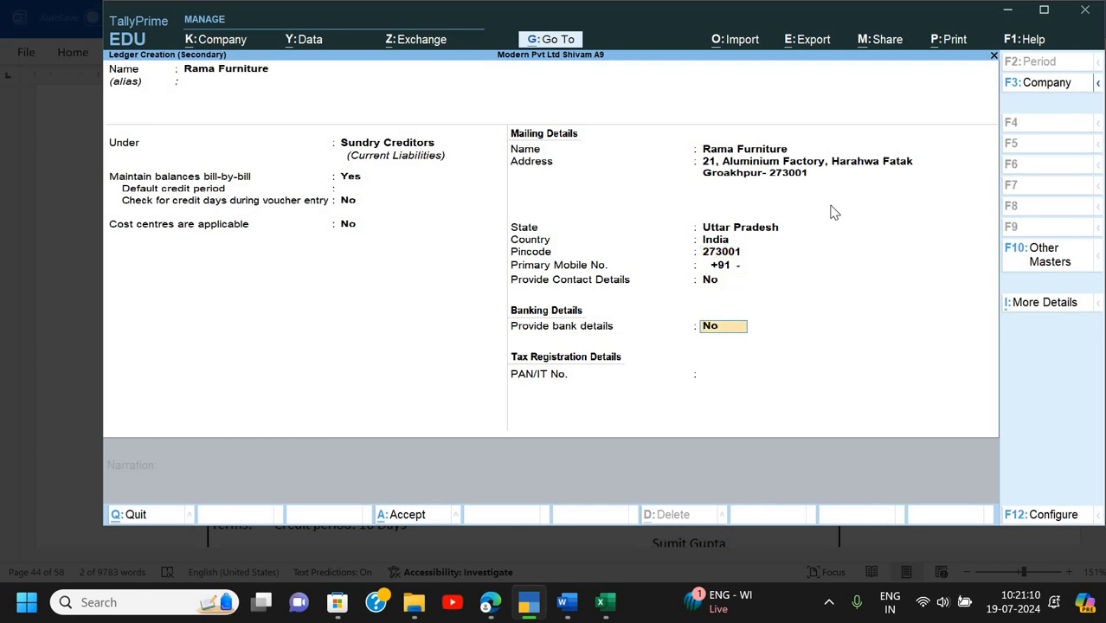
pyautogui.press('Return')
pyautogui.press('Return')
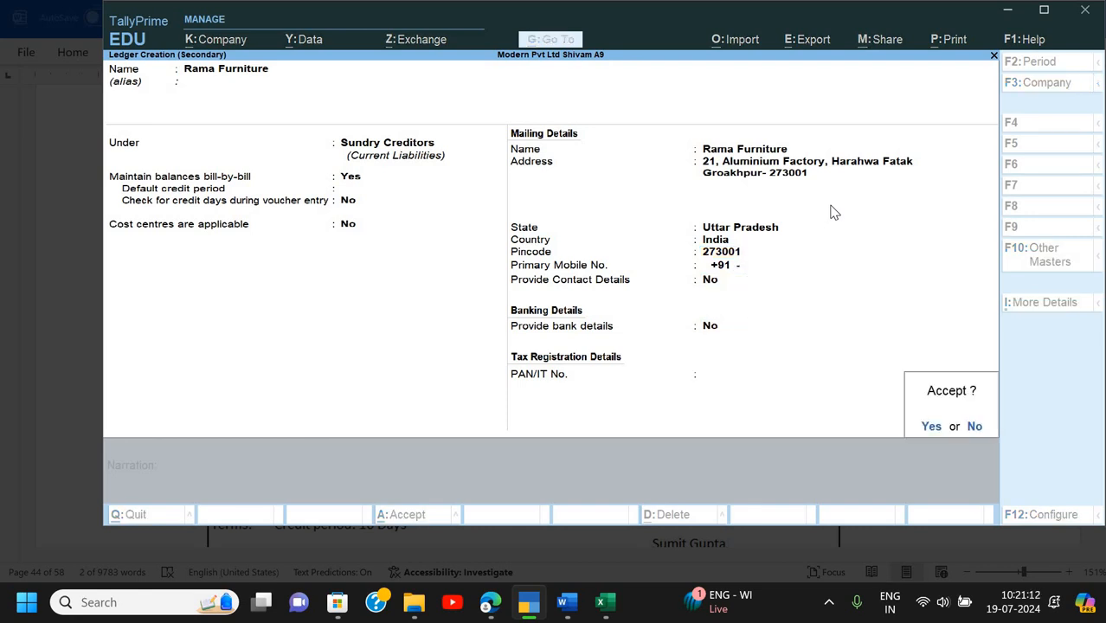
pyautogui.press('Return')
# - Accept the receipt and party details with Rama Furniture as supplier
pyautogui.press('Return')
pyautogui.press('Return')
pyautogui.press('Return')
pyautogui.press('Return')
pyautogui.press('Return')
pyautogui.press('Return')
pyautogui.press('Return')
pyautogui.press('Return')
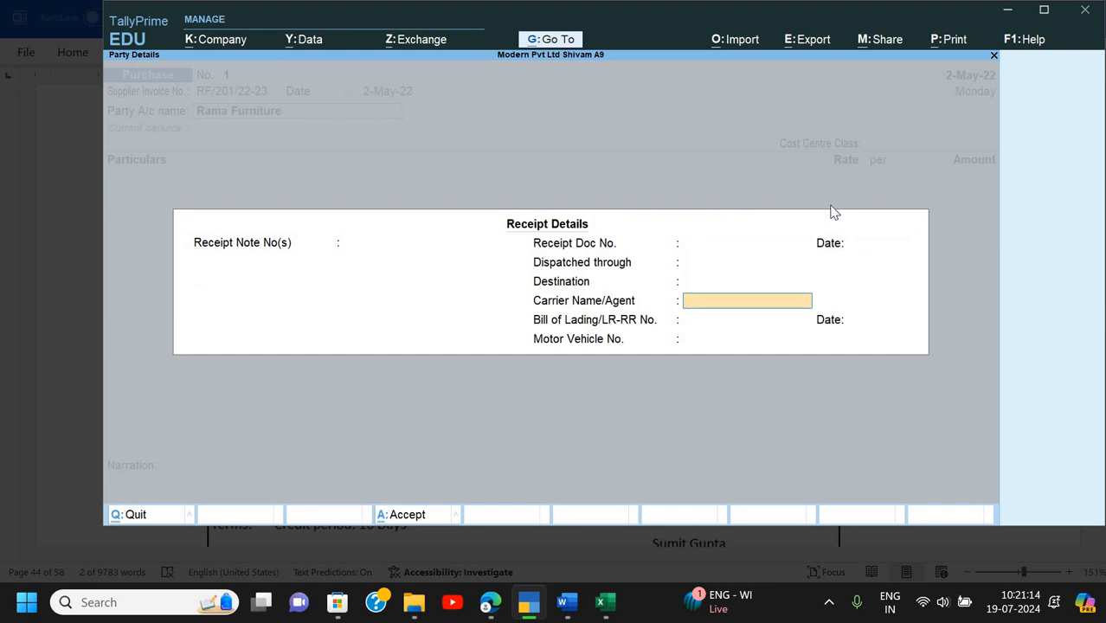
pyautogui.press('Return')
pyautogui.press('Return')
pyautogui.press('Return')
pyautogui.press('Return')
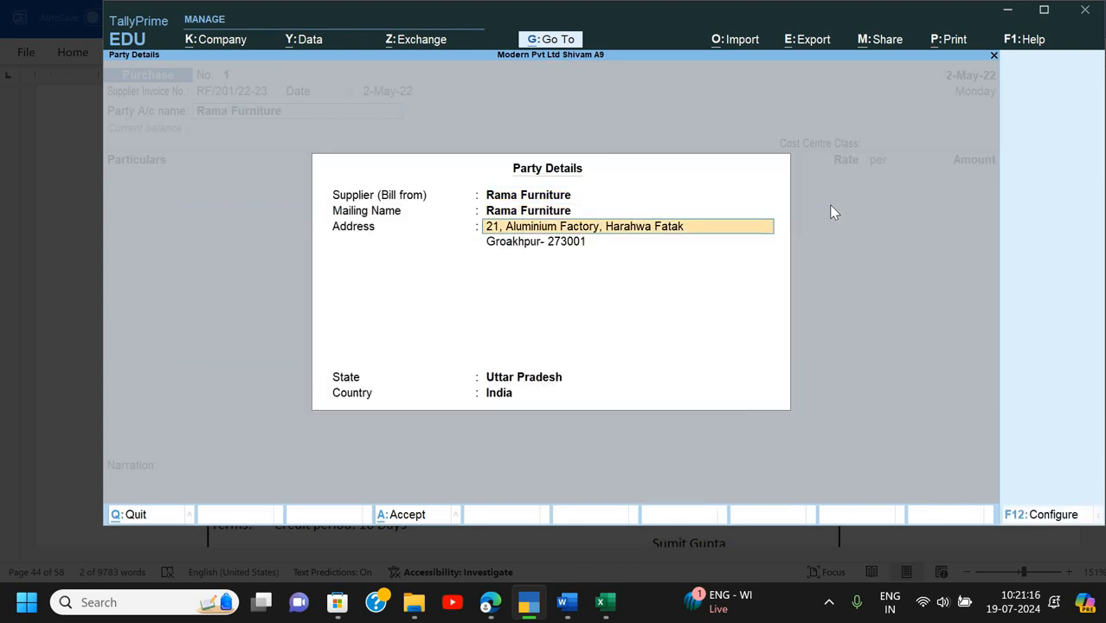
pyautogui.press('Return')
pyautogui.press('Return')
pyautogui.press('Return')
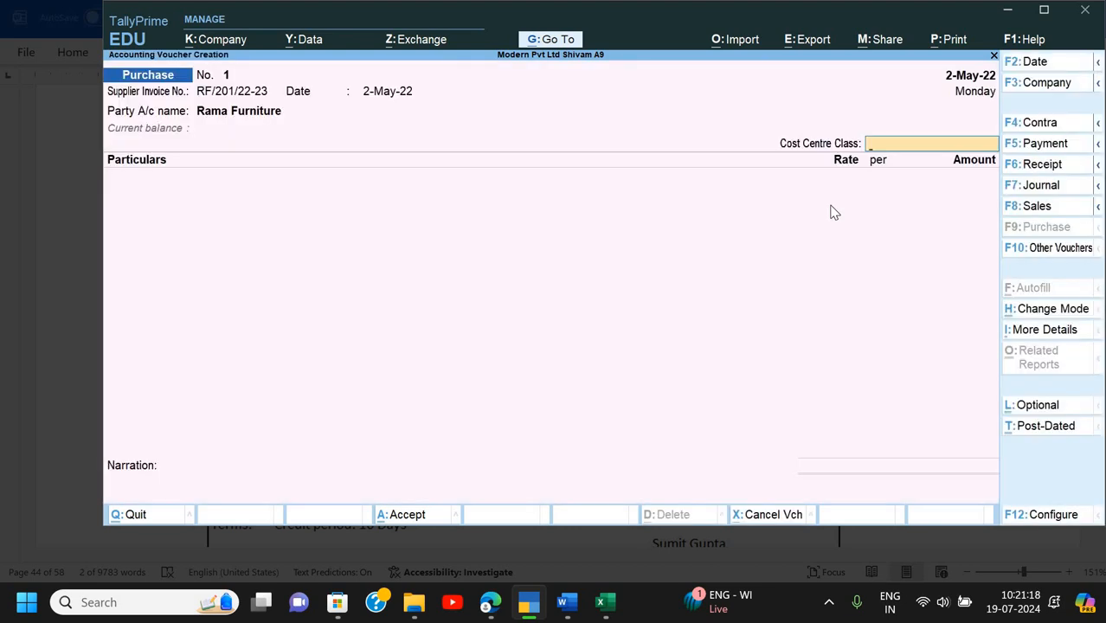
pyautogui.press('Return')
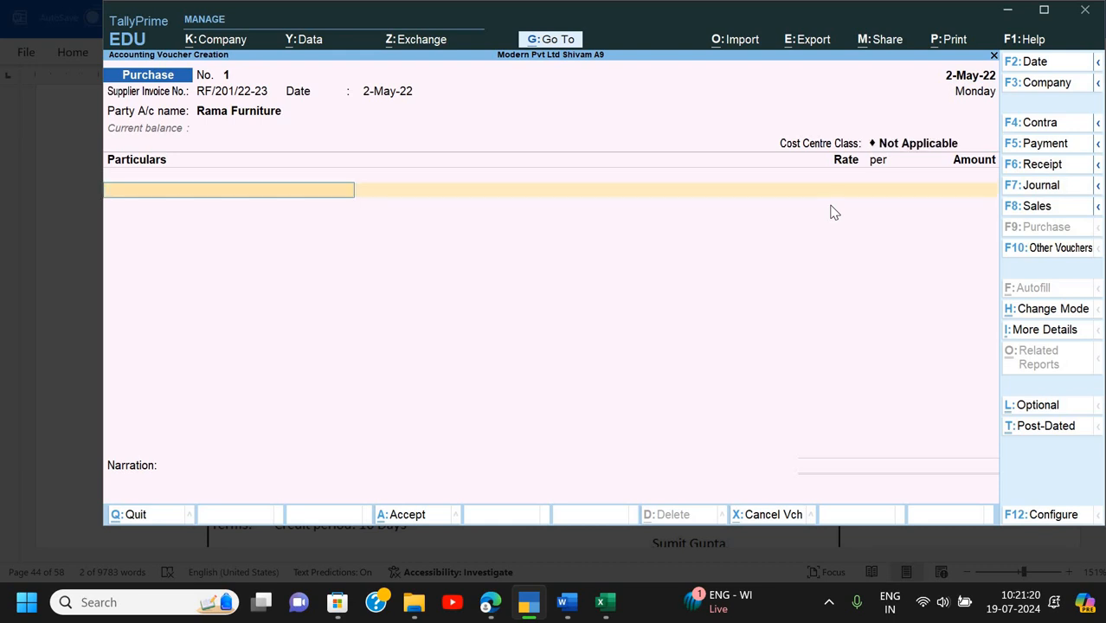
# - Debit Furniture with 16,000 and accept new bill reference RF/201/22-23
pyautogui.press('Down')
pyautogui.press('Down')
pyautogui.press('Down')
pyautogui.press('Down')
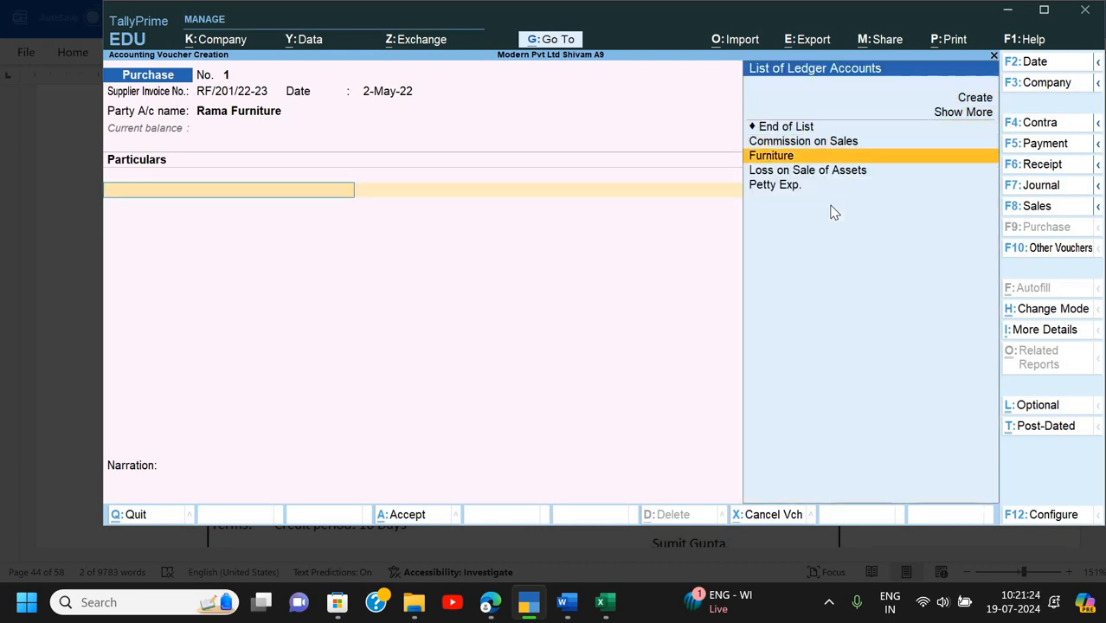
pyautogui.press('Return')
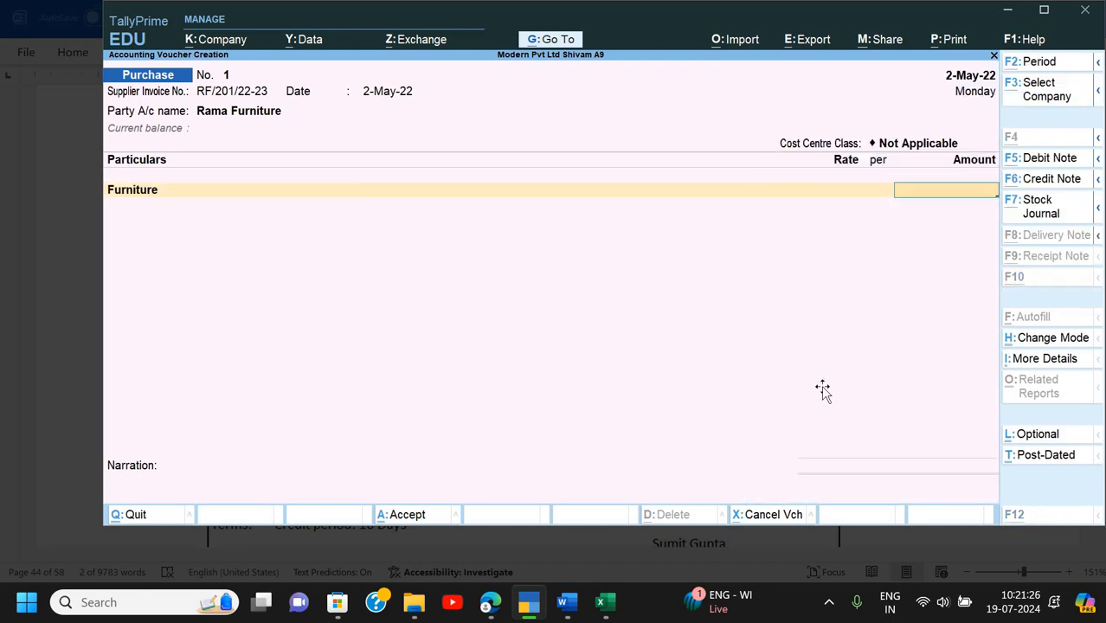
pyautogui.hotkey('alt', 'Tab')
pyautogui.scroll(-3, 814, 315)
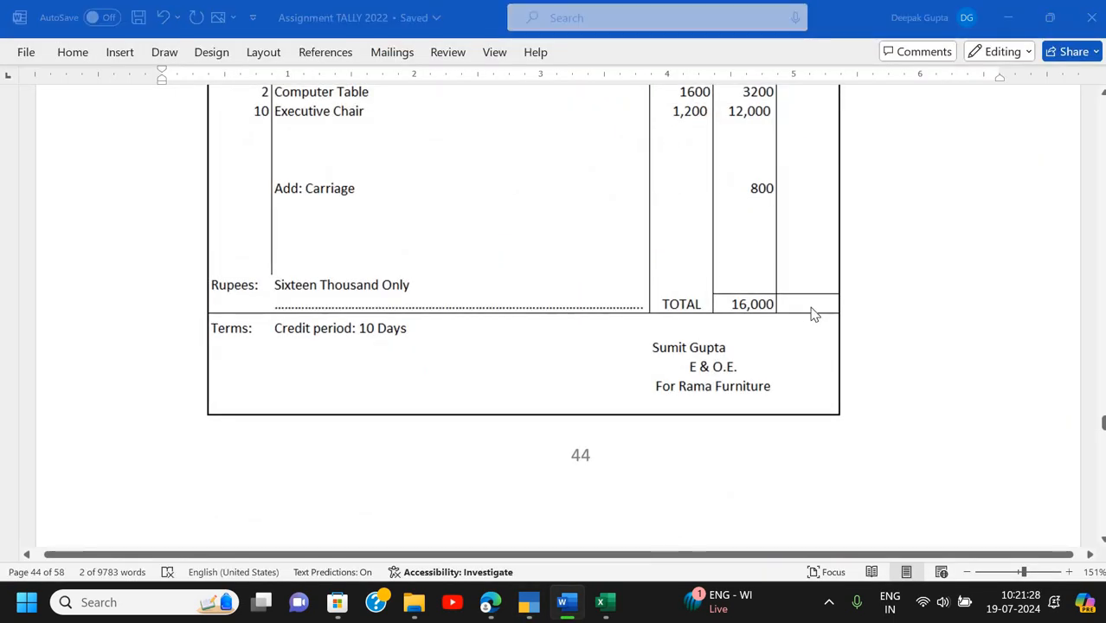
pyautogui.hotkey('alt', 'Tab')
pyautogui.write('16')
pyautogui.write('000')
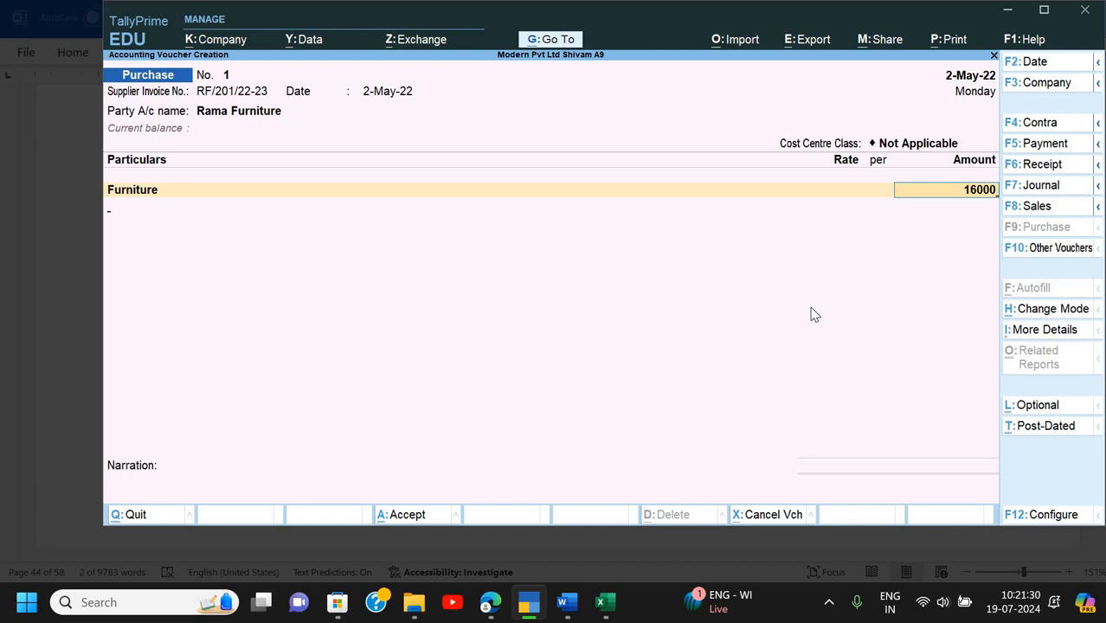
pyautogui.press('Return')
pyautogui.press('Return')
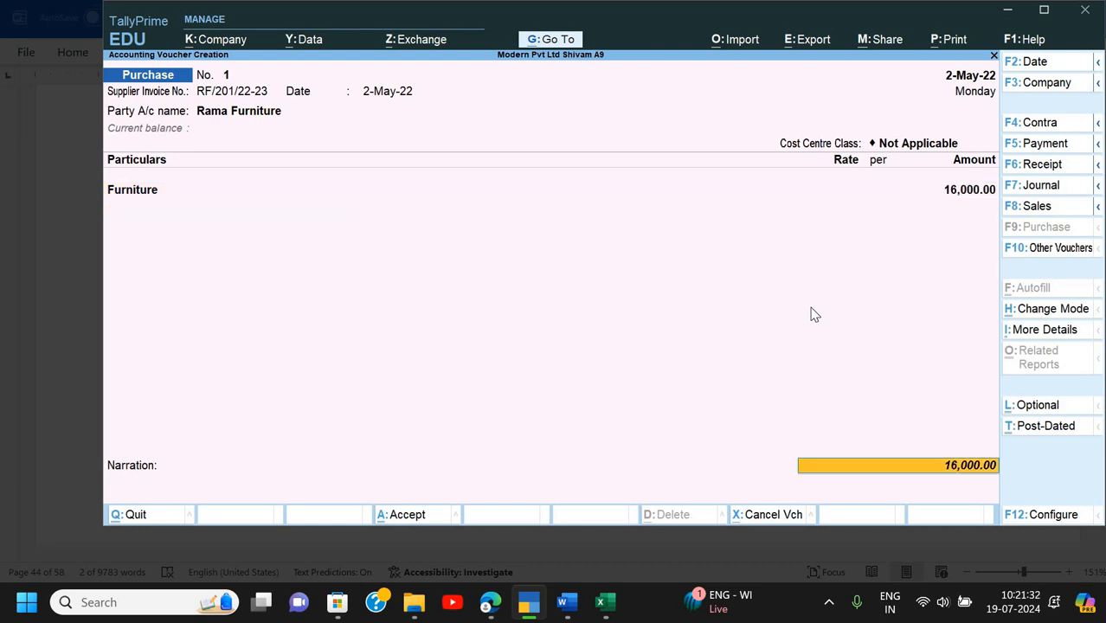
pyautogui.press('Return')
pyautogui.press('Return')
pyautogui.press('Return')
pyautogui.press('Return')
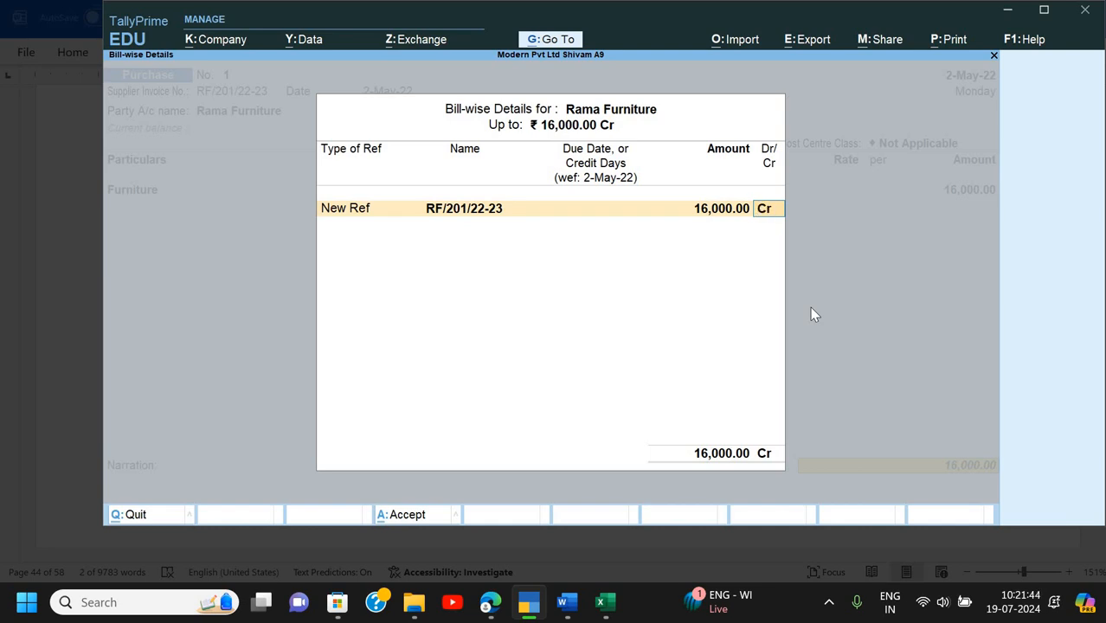
# - Enter narration 'Being furniture Purchase (2 computer table, 10 Executive chair)'
pyautogui.press('Return')
pyautogui.write('B')
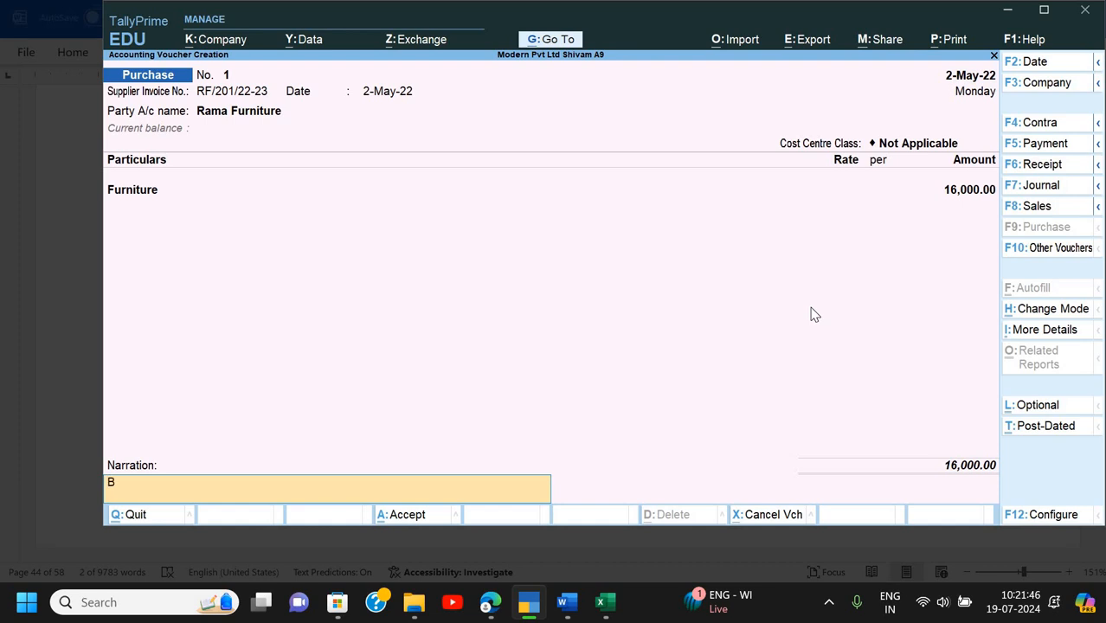
pyautogui.write('eing furniture Purchase')
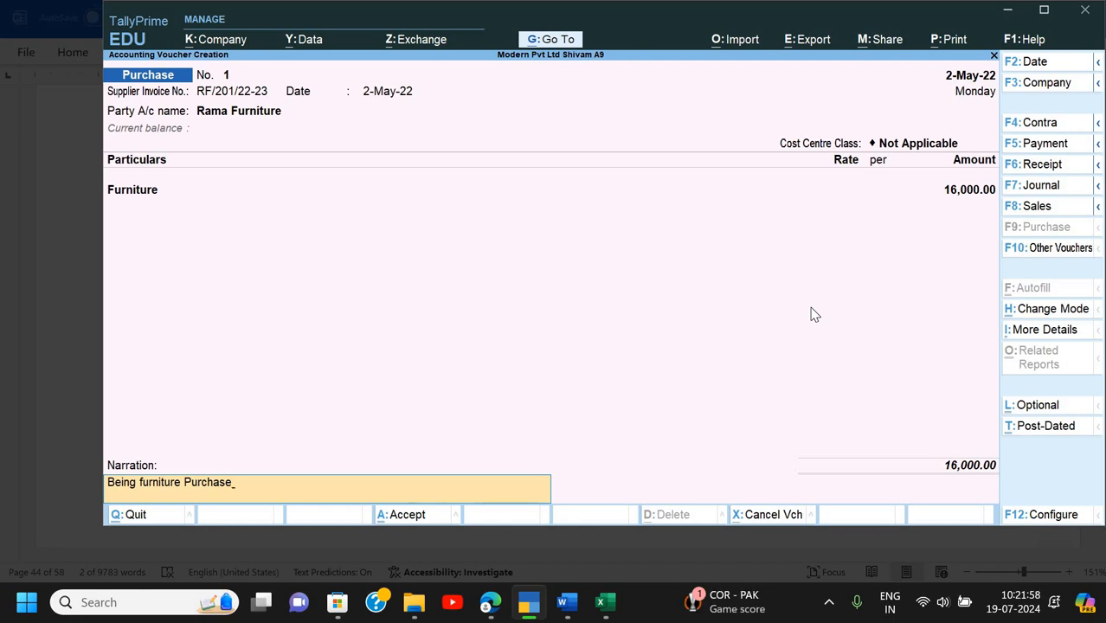
pyautogui.hotkey('alt', 'Tab')
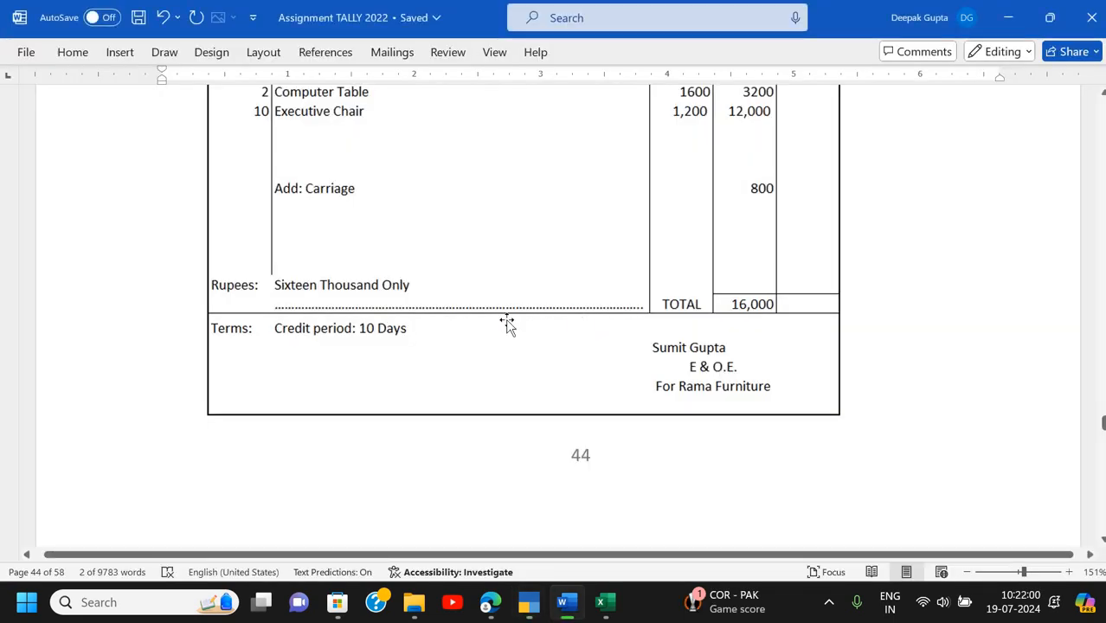
pyautogui.scroll(1, 507, 308)
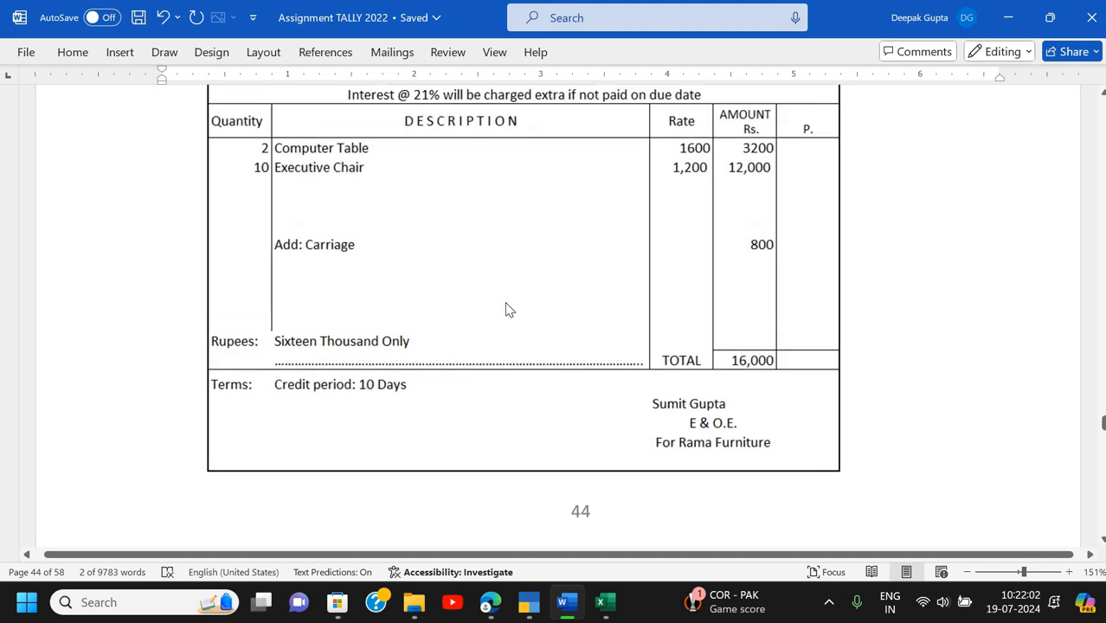
pyautogui.hotkey('alt', 'Tab')
pyautogui.write('(2 comp')
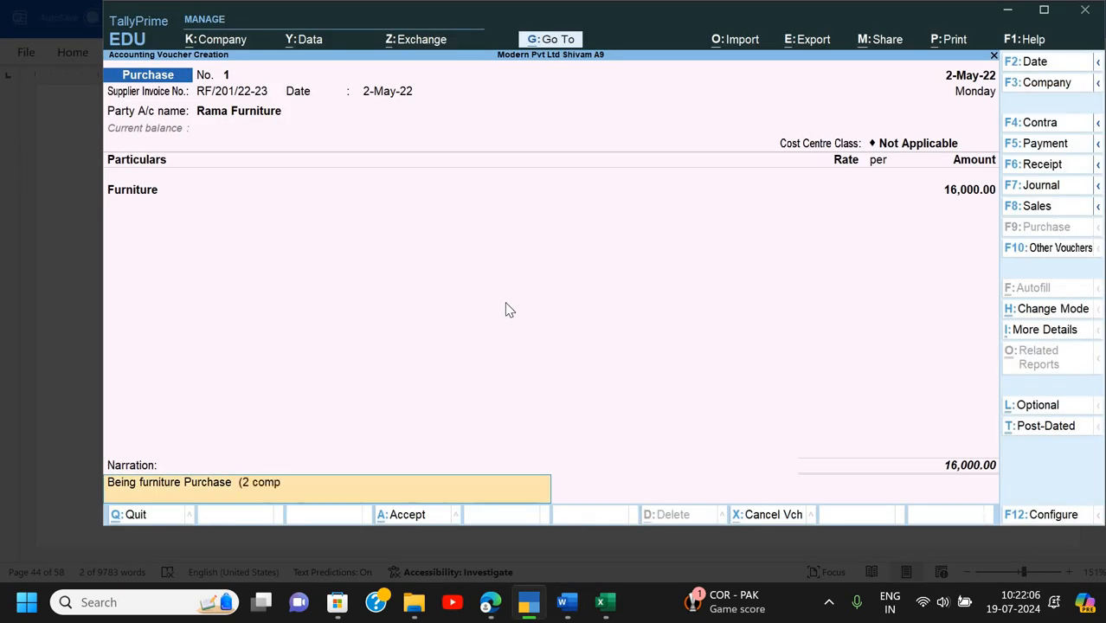
pyautogui.write('uter table,')
pyautogui.hotkey('alt', 'Tab')
pyautogui.hotkey('alt', 'Tab')
pyautogui.write('10 Executi')
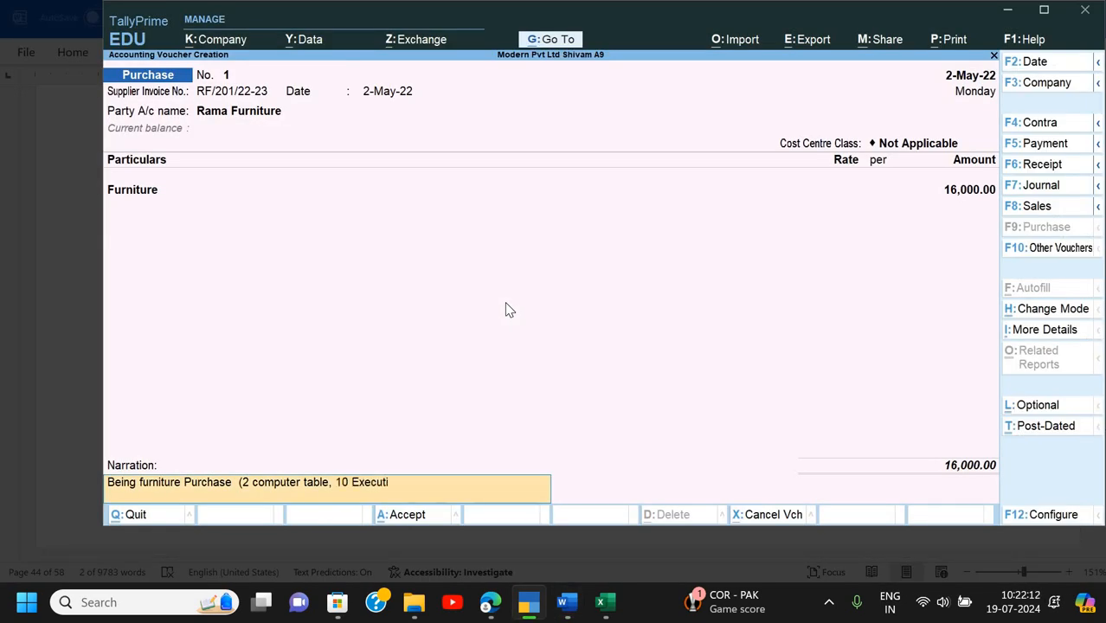
pyautogui.write('ve chair)')
# - Save the Rama Furniture purchase voucher and leave the voucher screen
pyautogui.press('Return')
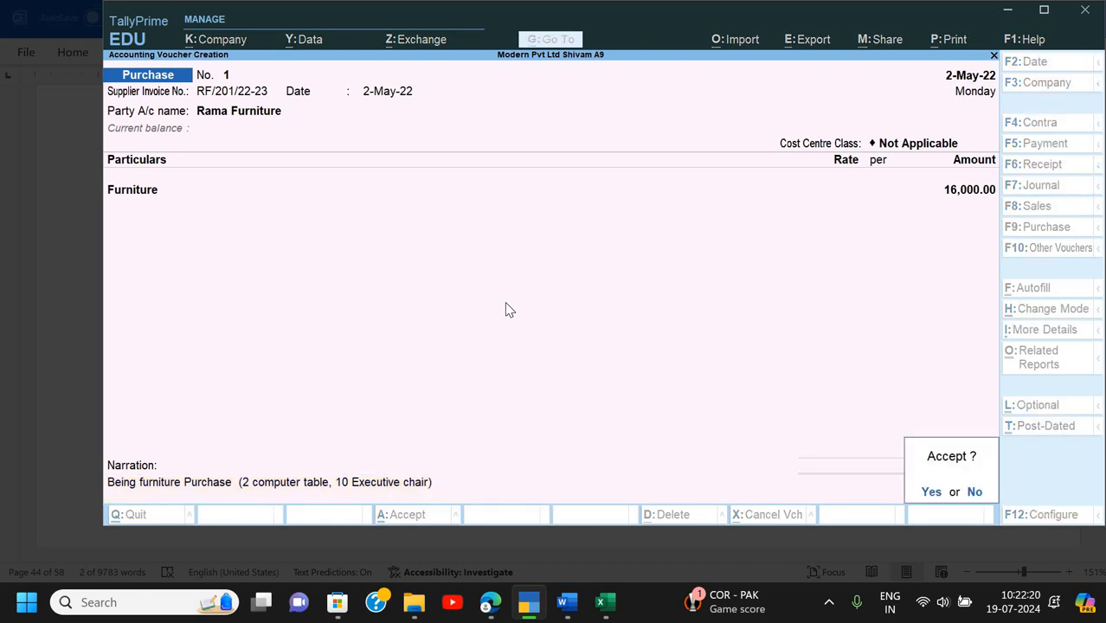
pyautogui.press('Return')
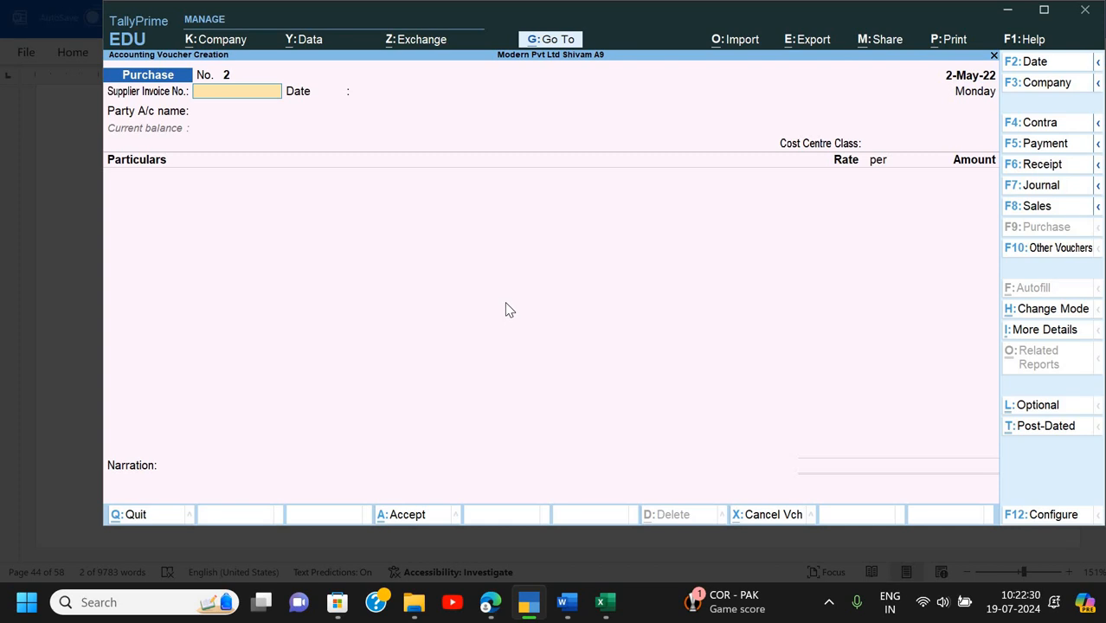
pyautogui.hotkey('alt', 'Tab')
pyautogui.hotkey('alt', 'Tab')
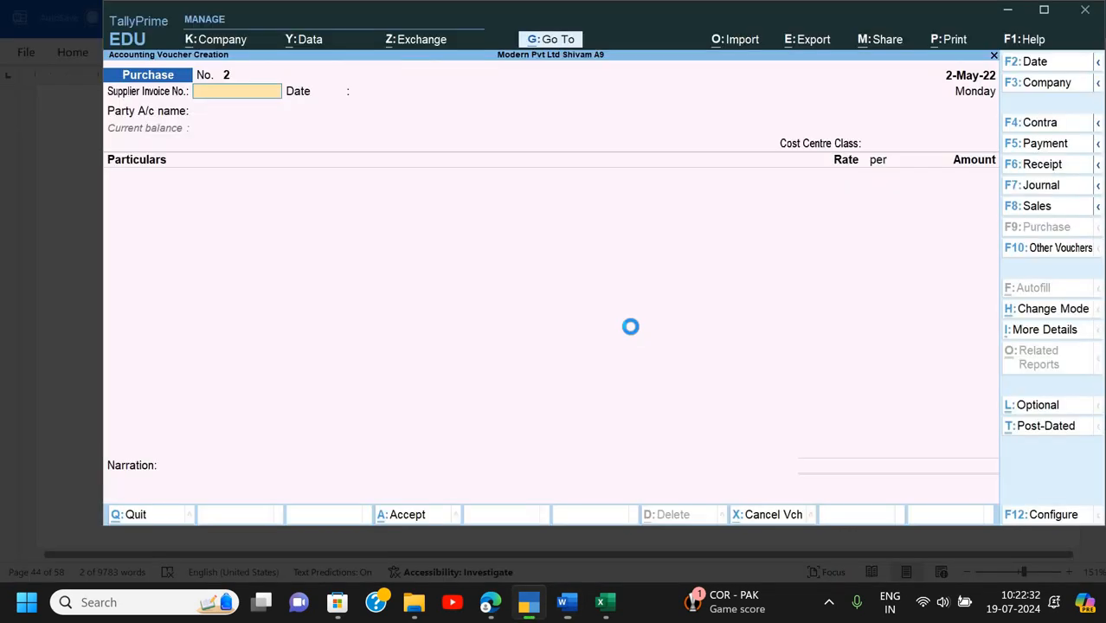
pyautogui.press('Escape')
# - Create cost category Furniture, allocating both revenue and non-revenue items
pyautogui.press('Up')
pyautogui.press('Up')
pyautogui.press('Up')
pyautogui.press('Down')
pyautogui.press('Up')
pyautogui.press('Return')
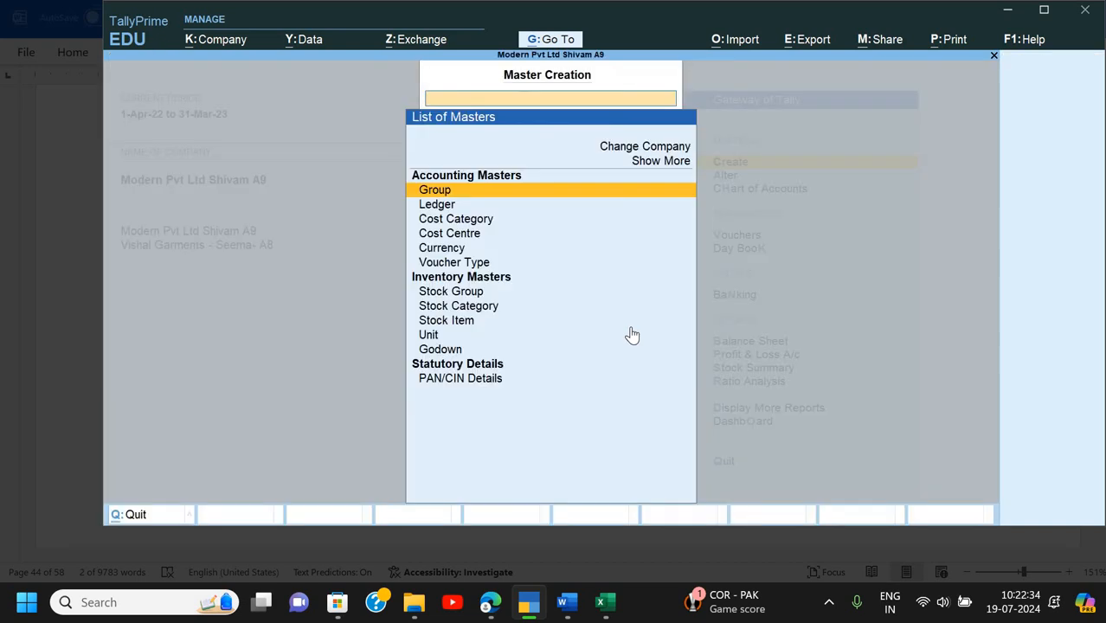
pyautogui.press('Down')
pyautogui.press('Down')
pyautogui.press('Return')
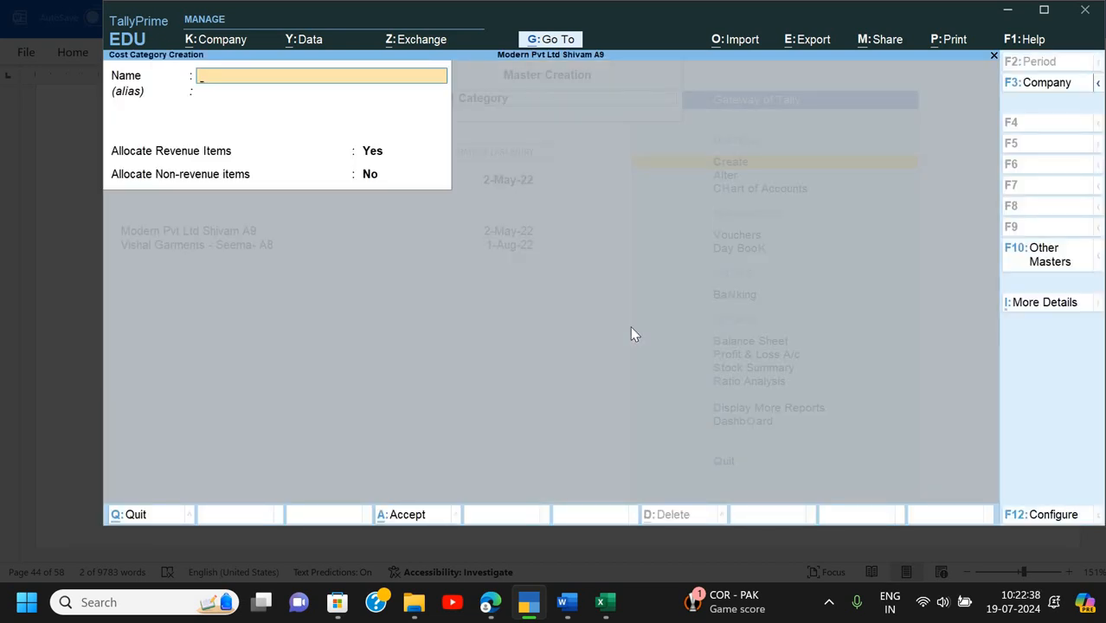
pyautogui.write('Furniture')
pyautogui.press('Return')
pyautogui.press('Return')
pyautogui.press('Return')
pyautogui.press('Return')
pyautogui.press('n')
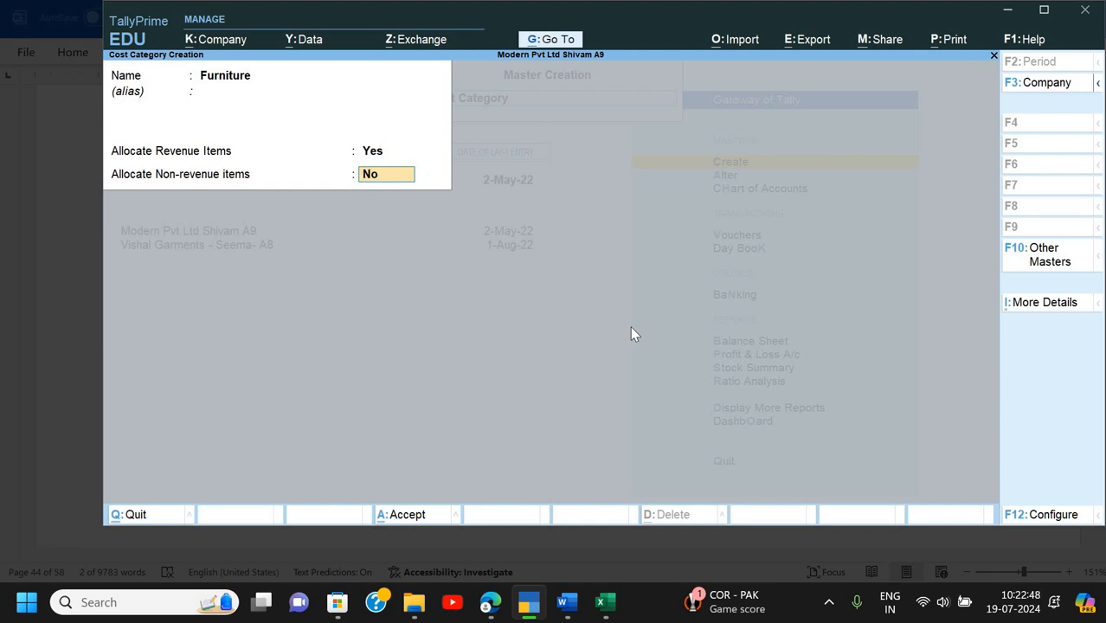
pyautogui.write('y')
# - Save the Furniture category and create cost centre Computer Table under it
pyautogui.press('Return')
pyautogui.press('Escape')
pyautogui.press('Down')
pyautogui.press('Return')
pyautogui.press('BackSpace')
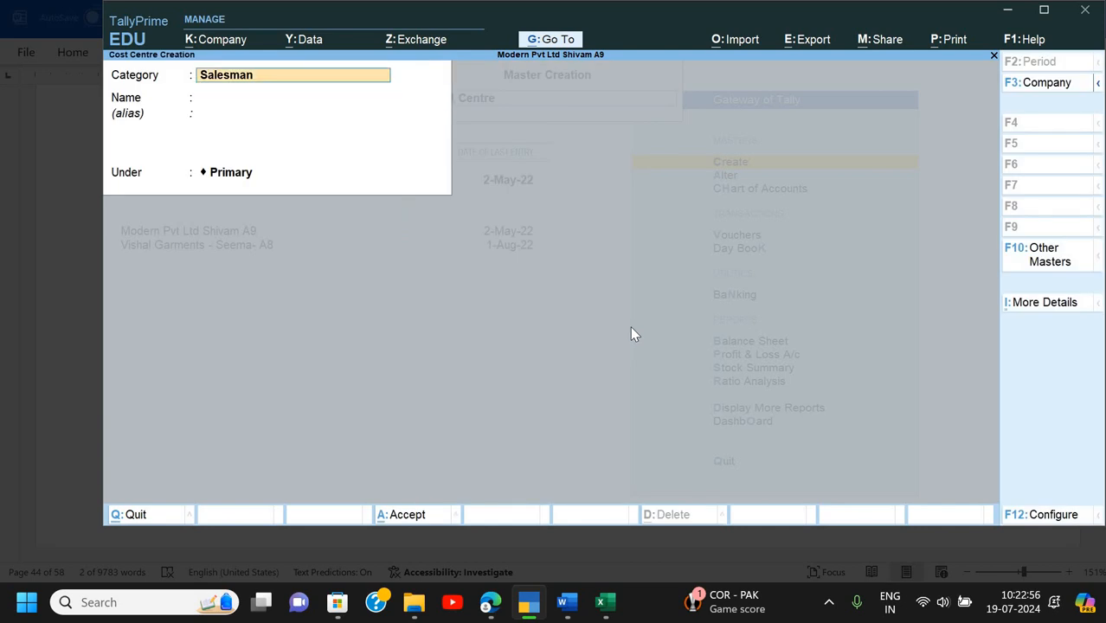
pyautogui.press('BackSpace')
pyautogui.press('Down')
pyautogui.press('Down')
pyautogui.press('Up')
pyautogui.press('Return')
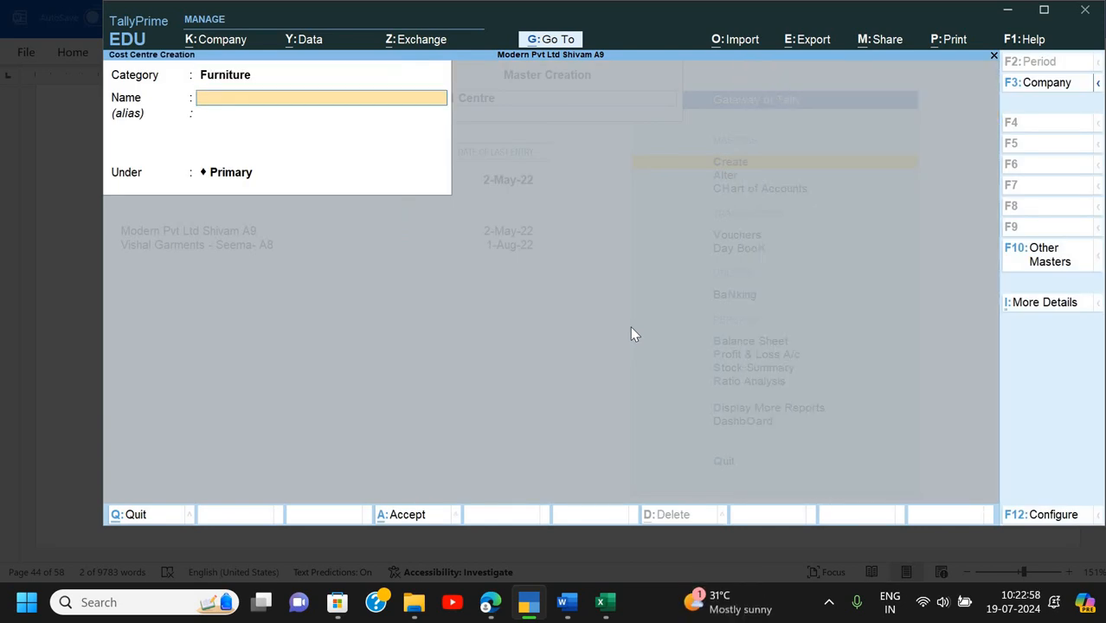
pyautogui.hotkey('alt', 'Tab')
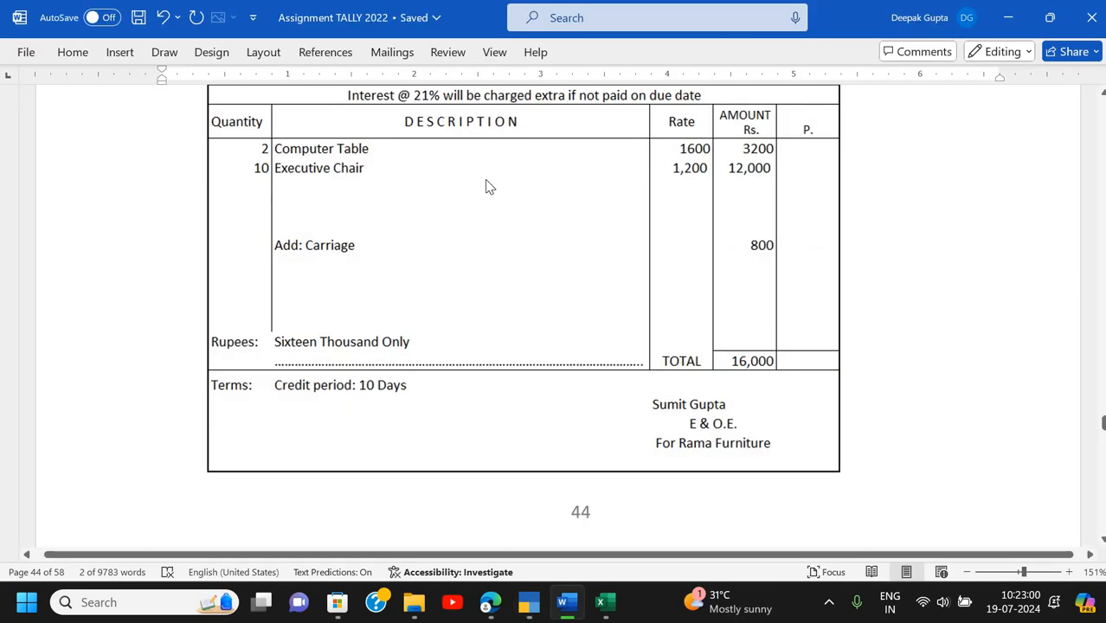
pyautogui.hotkey('alt', 'Tab')
pyautogui.write('Computer')
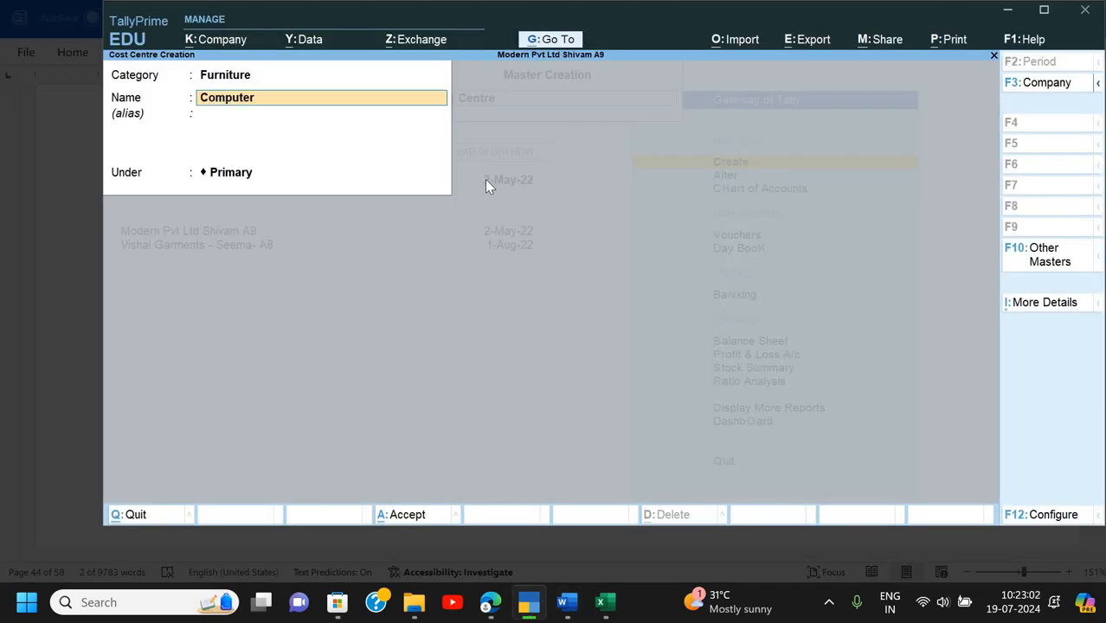
pyautogui.write(' Table')
pyautogui.press('Return')
pyautogui.press('Return')
pyautogui.press('Return')
pyautogui.press('y')
# - Create cost centre Executive Chair under Furniture, then return to the Gateway of Tally
pyautogui.hotkey('alt', 'Tab')
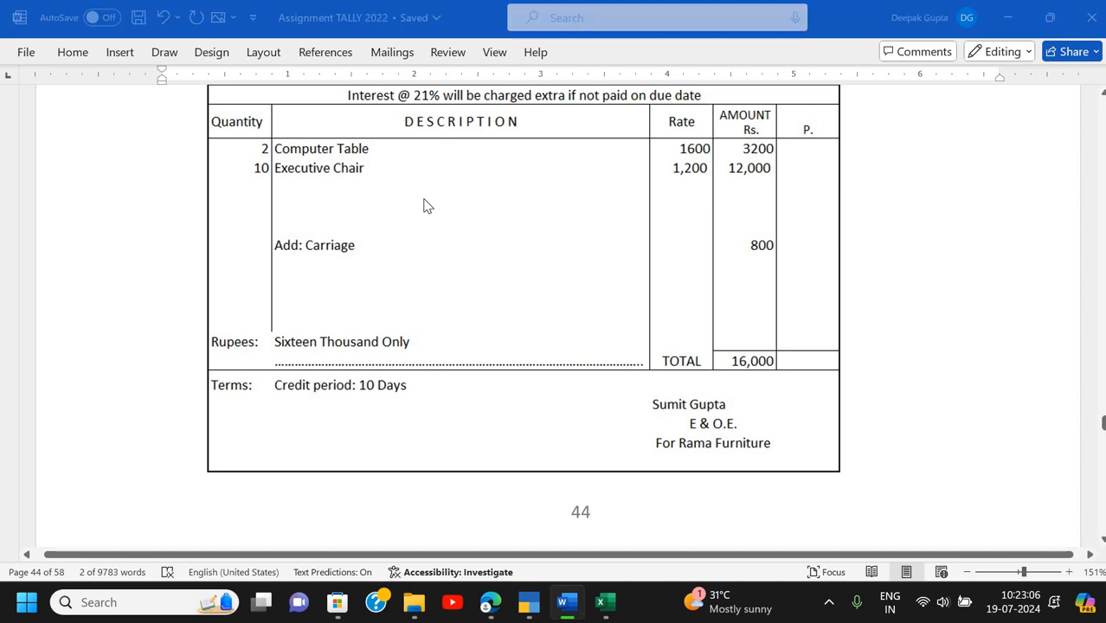
pyautogui.hotkey('alt', 'Tab')
pyautogui.write('Executive')
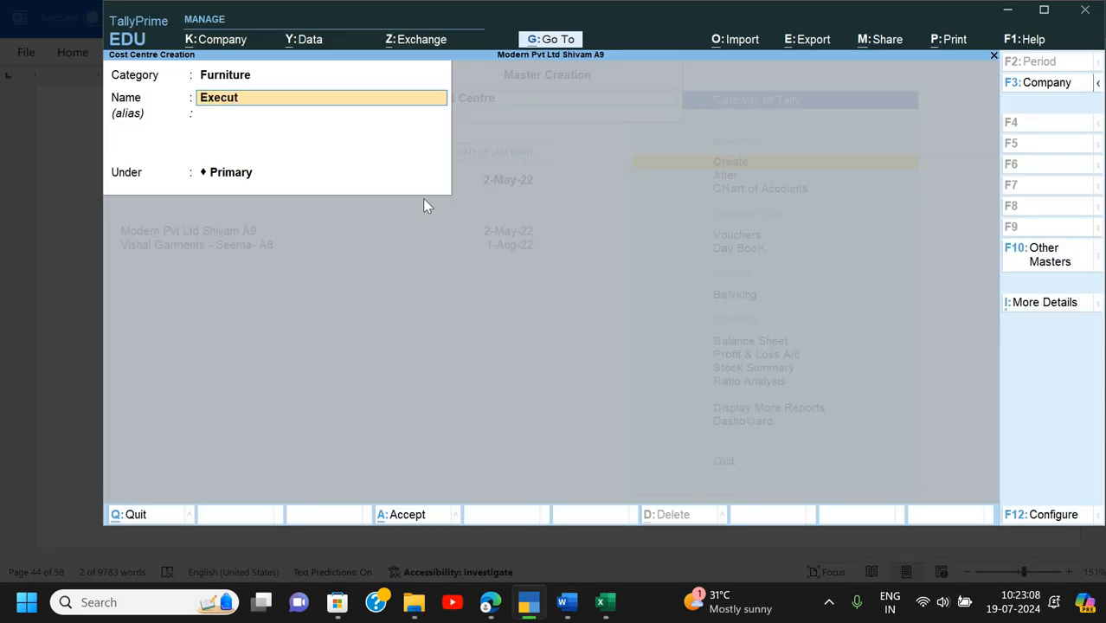
pyautogui.press('Return')
pyautogui.press('BackSpace')
pyautogui.write('Chair')
pyautogui.press('Return')
pyautogui.press('Return')
pyautogui.press('Return')
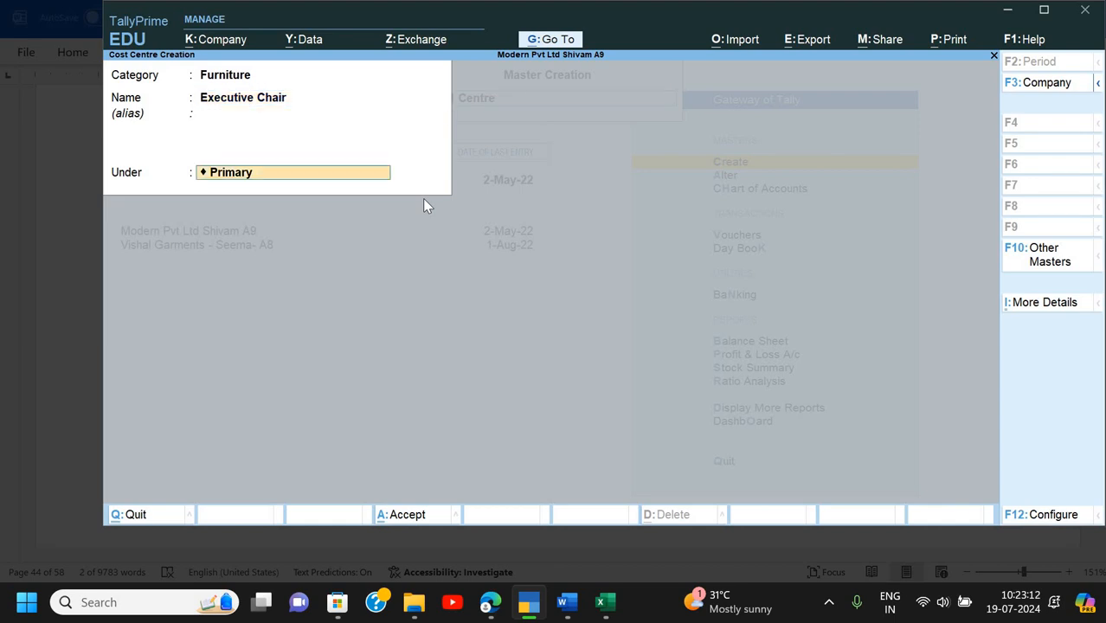
pyautogui.press('Return')
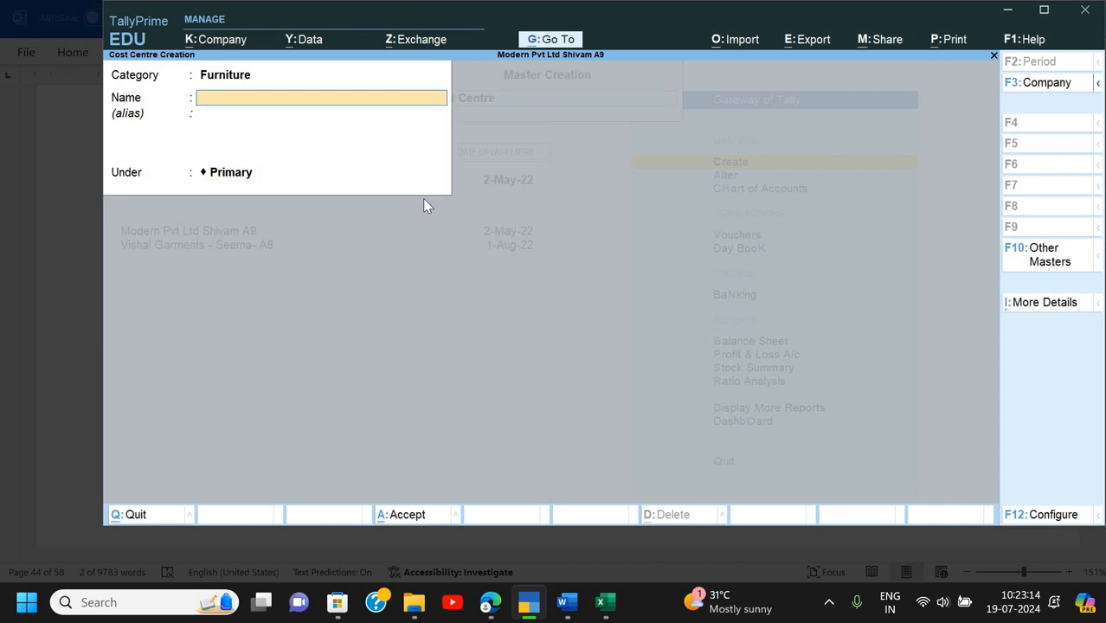
pyautogui.press('Escape')
pyautogui.press('Return')
pyautogui.press('Escape')
pyautogui.press('Escape')
# - Show the Day Book from 1-4 and reopen the Rama Furniture purchase voucher
pyautogui.press('Down')
pyautogui.press('Down')
pyautogui.press('Down')
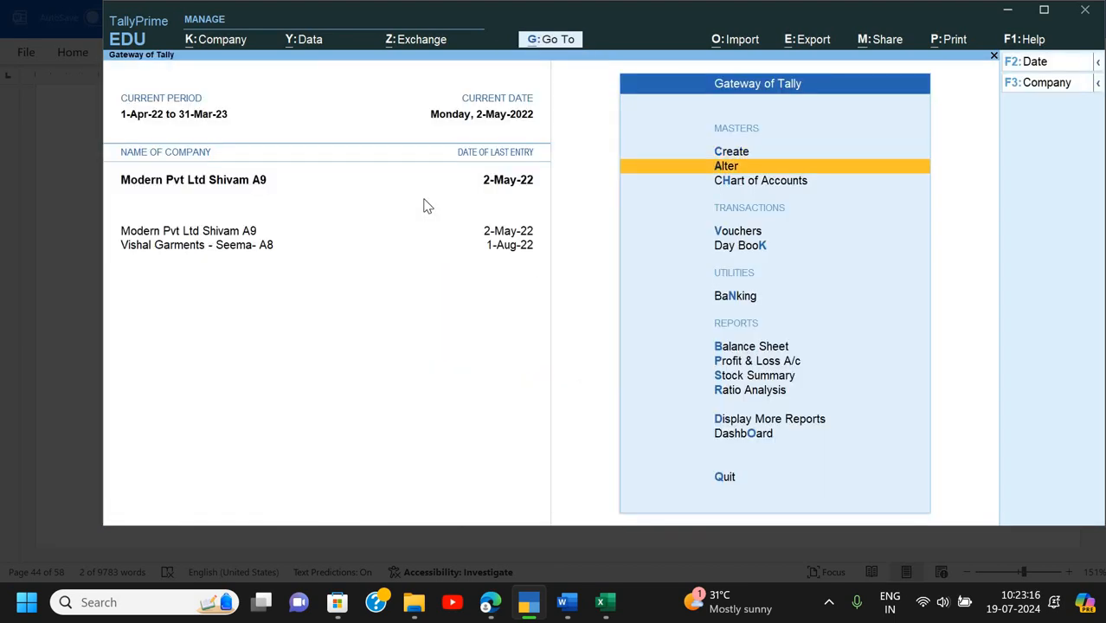
pyautogui.press('Down')
pyautogui.press('Return')
pyautogui.hotkey('alt', 'F2')
pyautogui.write('1-4')
pyautogui.press('Return')
pyautogui.press('Return')
pyautogui.press('Down')
pyautogui.press('Down')
pyautogui.press('Down')
pyautogui.press('Down')
pyautogui.press('Down')
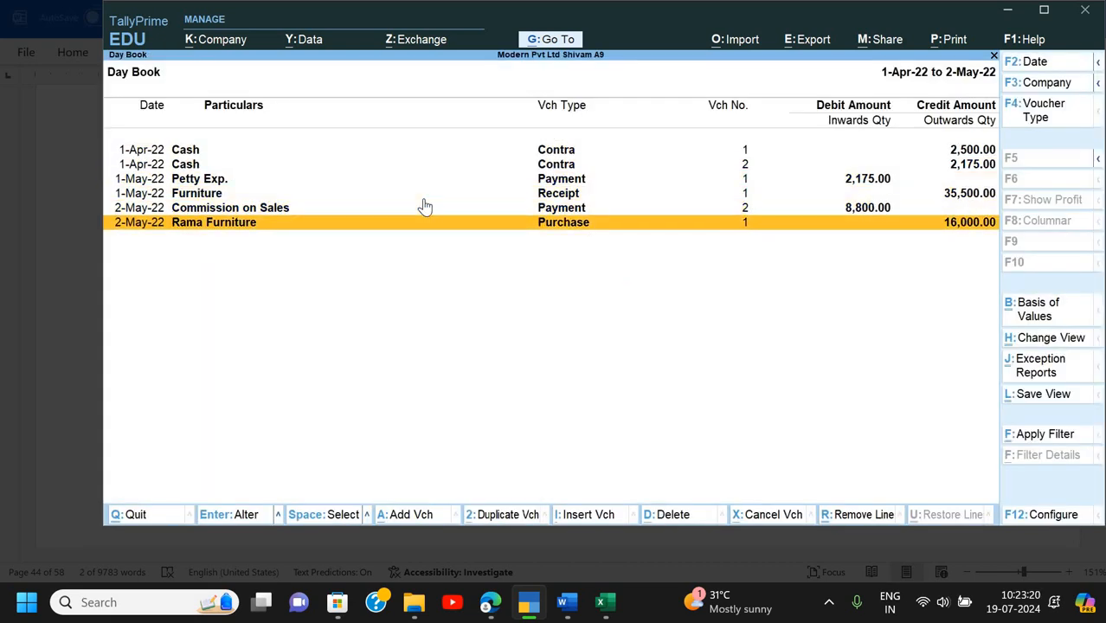
pyautogui.press('Return')
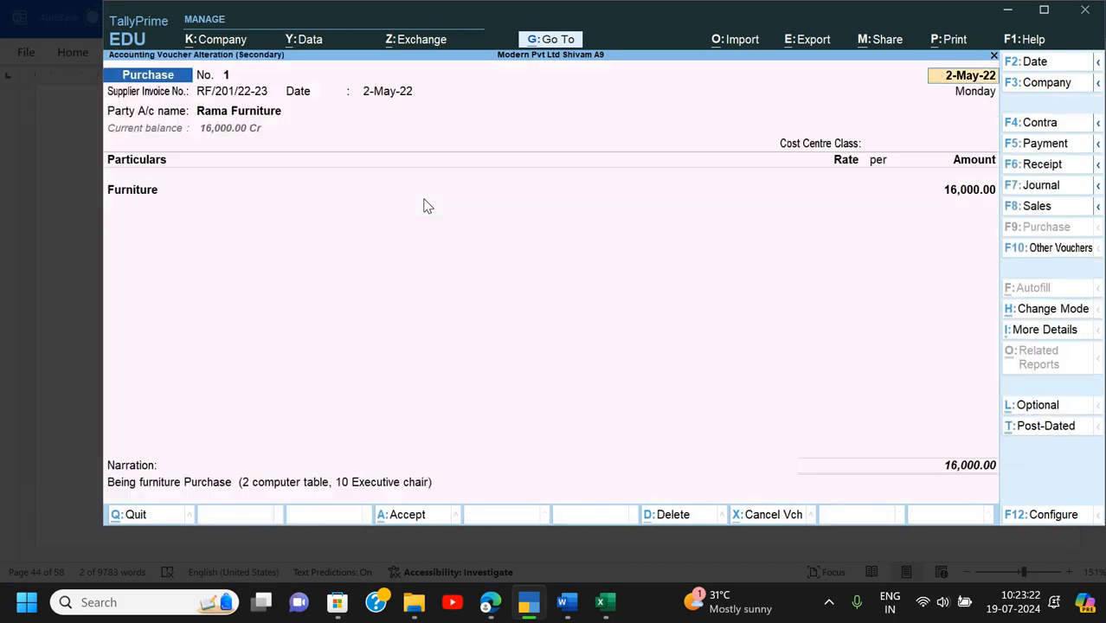
# - Set Cost centres applicable to Yes on the Furniture ledger from inside the voucher
pyautogui.press('Return')
pyautogui.press('Return')
pyautogui.press('Return')
pyautogui.press('Return')
pyautogui.press('Return')
pyautogui.press('Return')
pyautogui.press('Return')
pyautogui.press('Return')
pyautogui.press('Return')
pyautogui.press('Return')
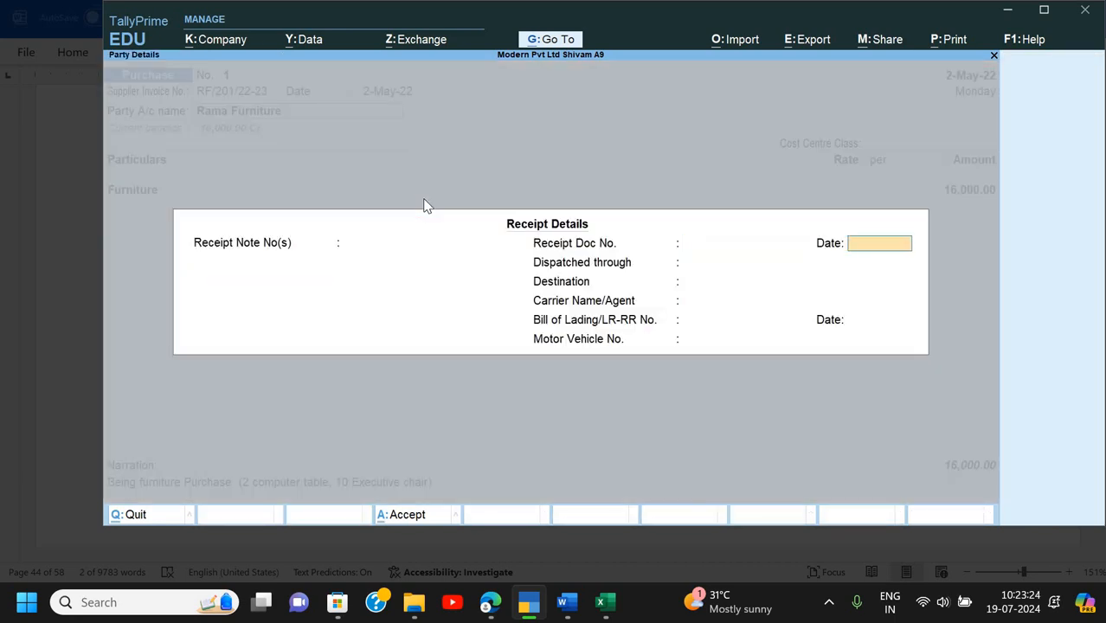
pyautogui.press('Return')
pyautogui.press('Return')
pyautogui.press('Return')
pyautogui.press('Return')
pyautogui.press('Return')
pyautogui.press('Return')
pyautogui.press('Return')
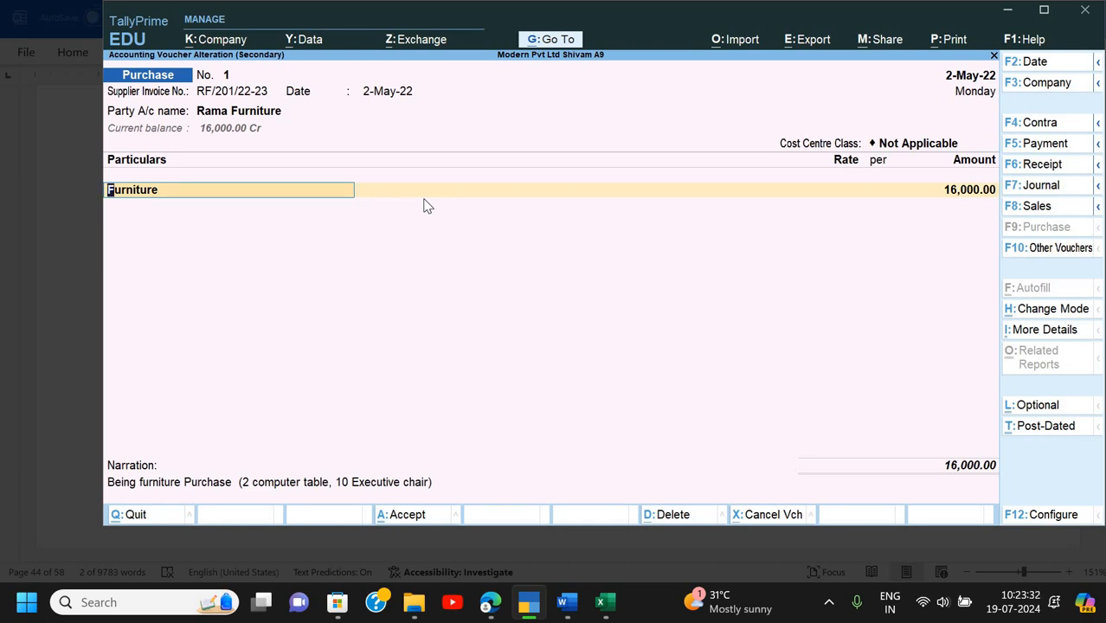
pyautogui.hotkey('ctrl', 'Return')
pyautogui.press('Return')
pyautogui.press('Return')
pyautogui.press('Return')
pyautogui.press('Return')
pyautogui.write('y')
pyautogui.press('Return')
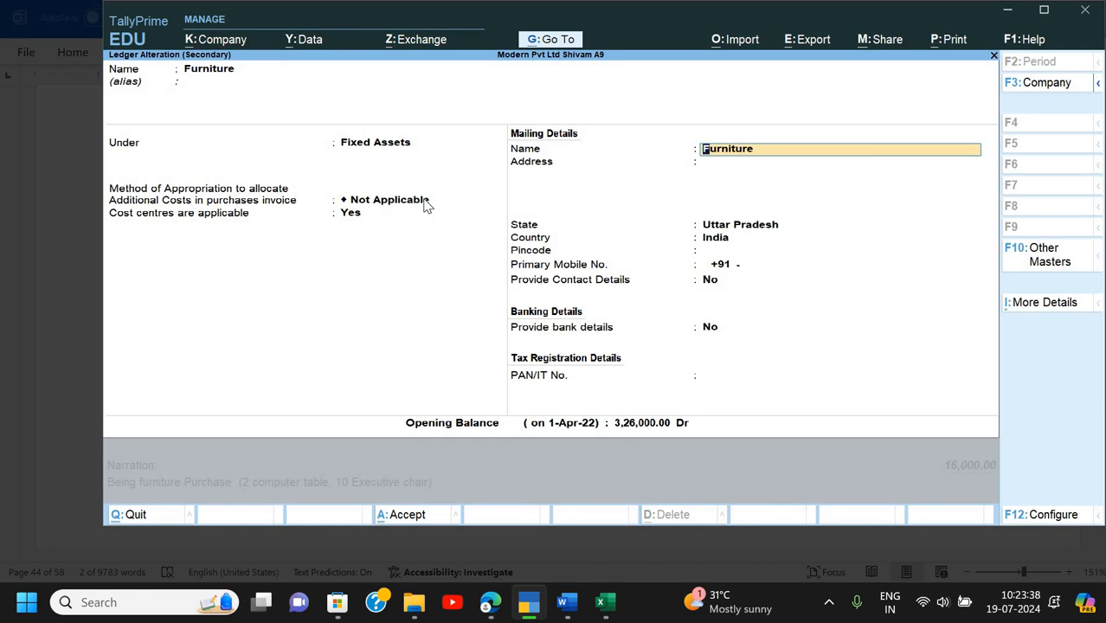
pyautogui.hotkey('ctrl', 'a')
pyautogui.press('Return')
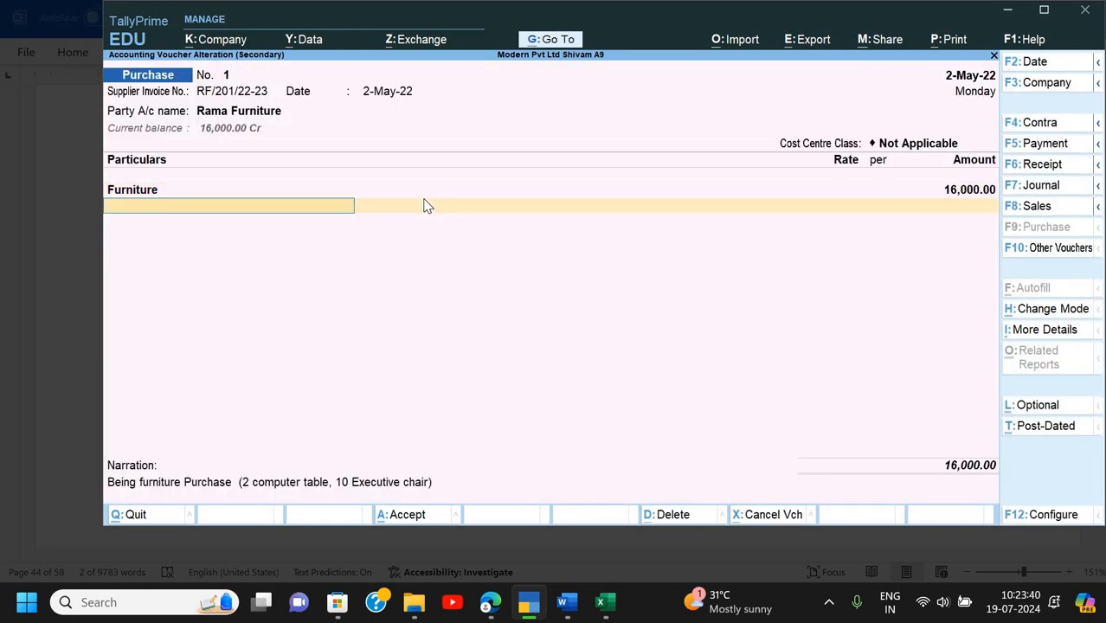
pyautogui.press('Return')
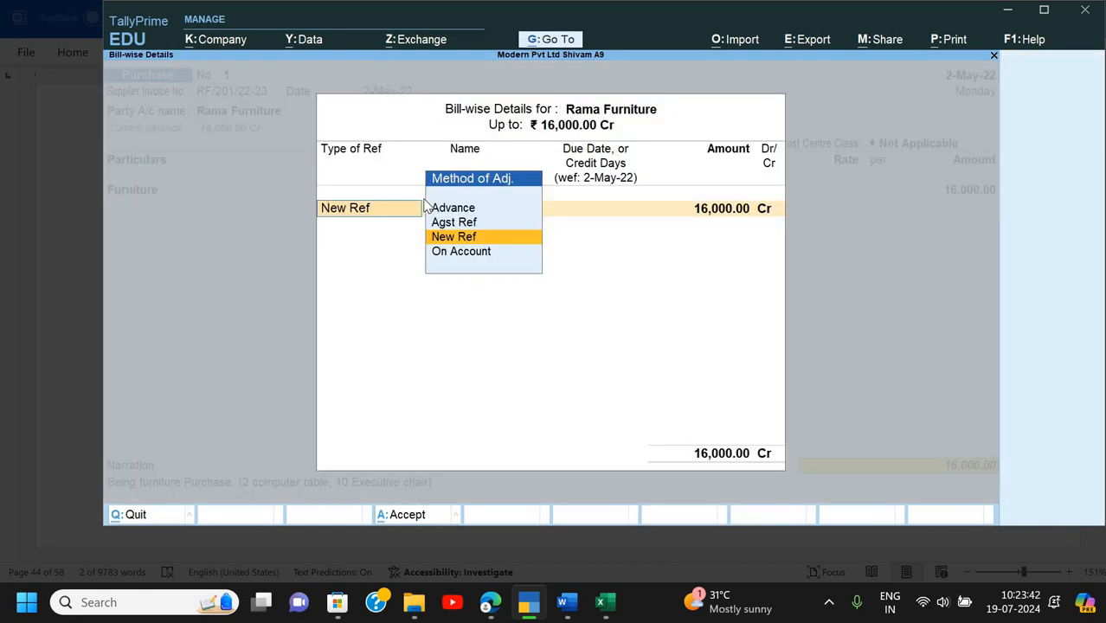
pyautogui.press('Return')
pyautogui.press('Return')
pyautogui.press('Return')
pyautogui.press('Return')
pyautogui.press('Return')
pyautogui.press('Return')
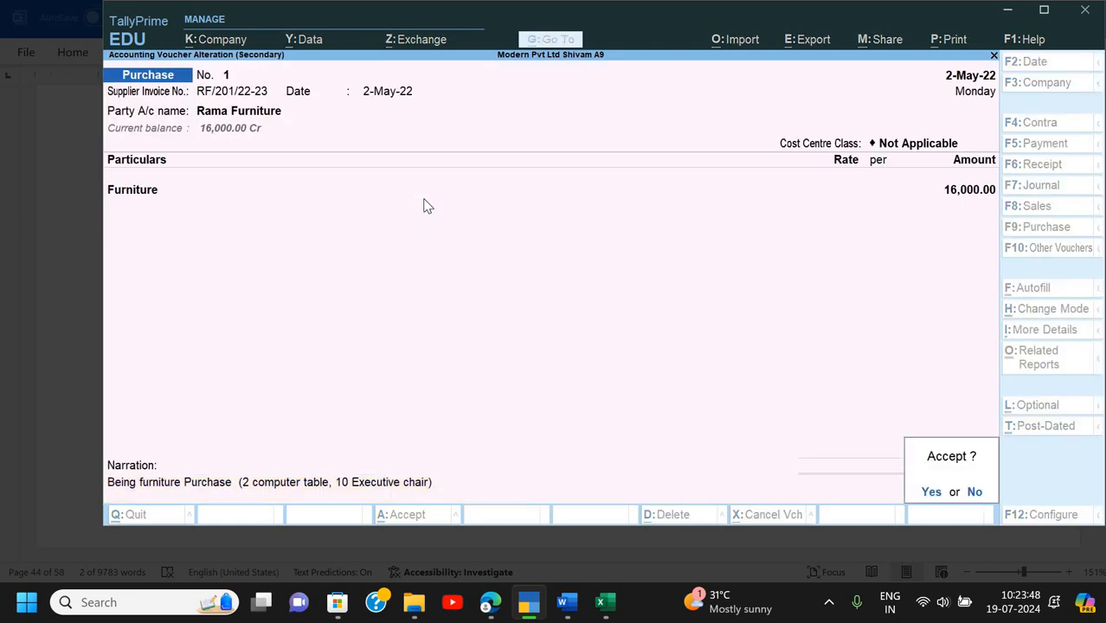
pyautogui.press('Escape')
# - Review the Rama Furniture party ledger's bill-by-bill and credit settings, leaving them unchanged
pyautogui.press('Return')
pyautogui.press('Escape')
pyautogui.press('BackSpace')
pyautogui.press('BackSpace')
pyautogui.press('BackSpace')
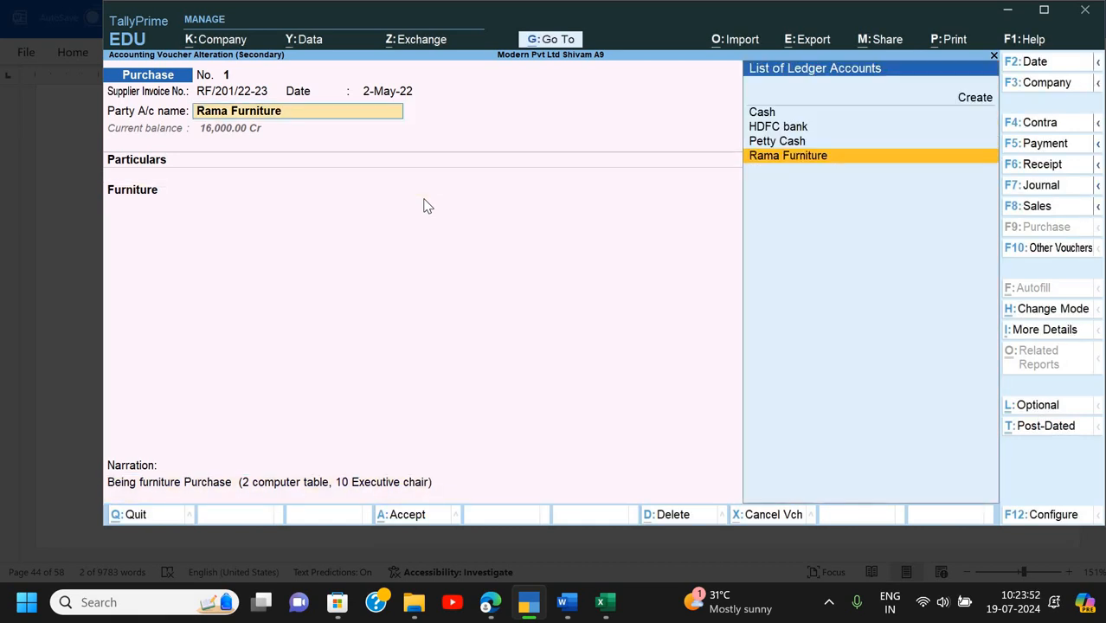
pyautogui.hotkey('ctrl', 'Return')
pyautogui.press('Return')
pyautogui.press('Return')
pyautogui.press('Return')
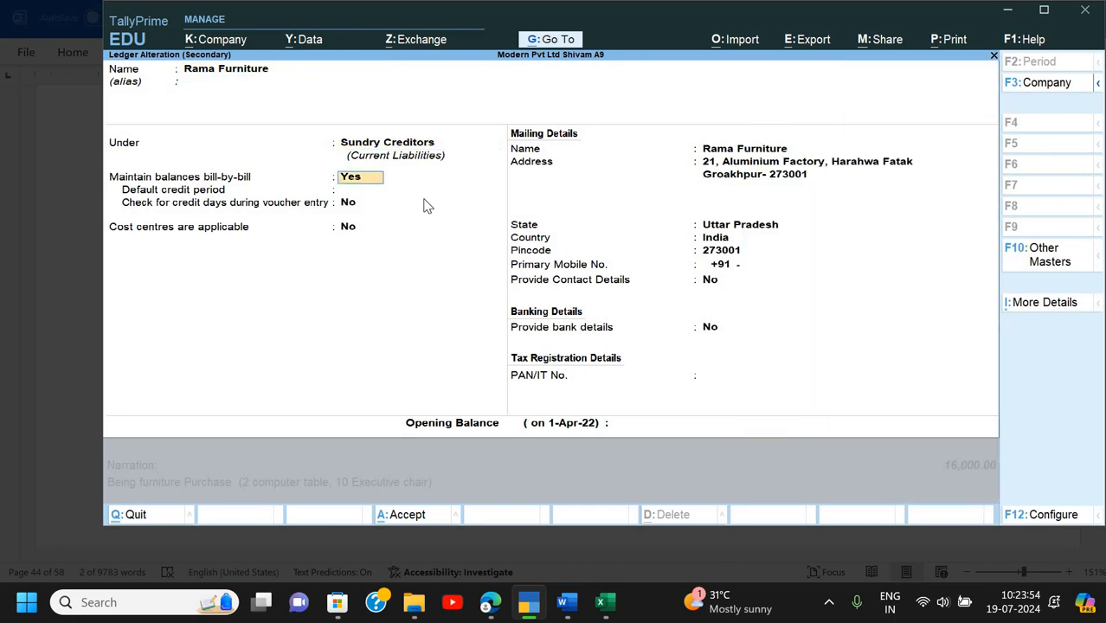
pyautogui.press('Return')
pyautogui.press('Return')
pyautogui.press('Return')
pyautogui.press('Return')
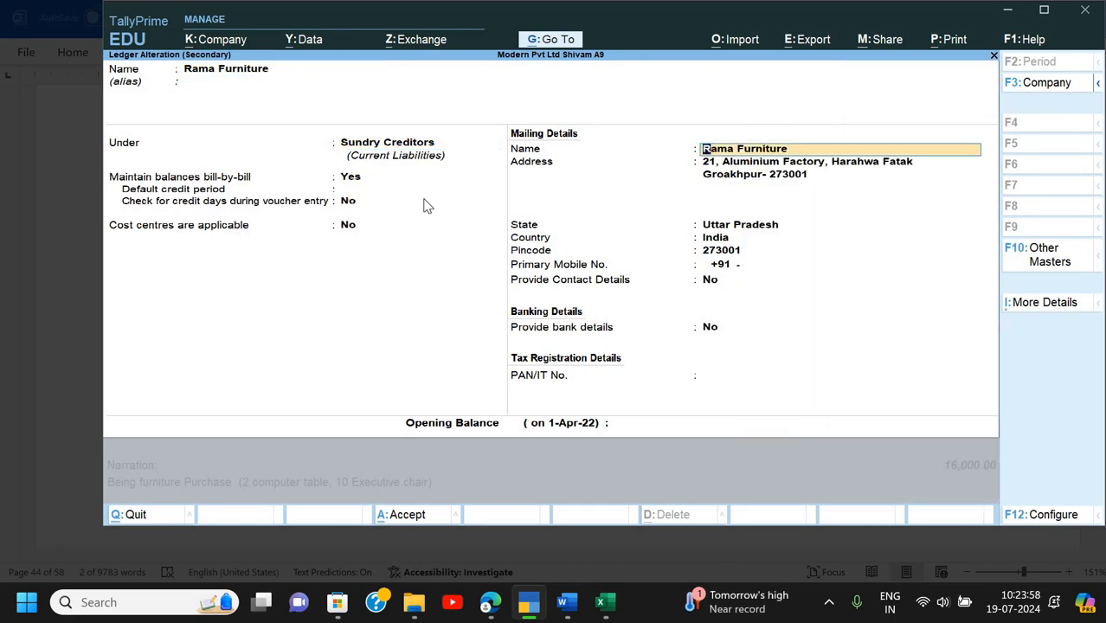
pyautogui.press('Return')
pyautogui.press('Return')
pyautogui.press('Return')
pyautogui.press('Return')
pyautogui.press('Return')
pyautogui.press('Return')
pyautogui.press('Return')
pyautogui.press('Return')
pyautogui.press('Return')
pyautogui.press('Return')
pyautogui.press('Return')
pyautogui.press('Return')
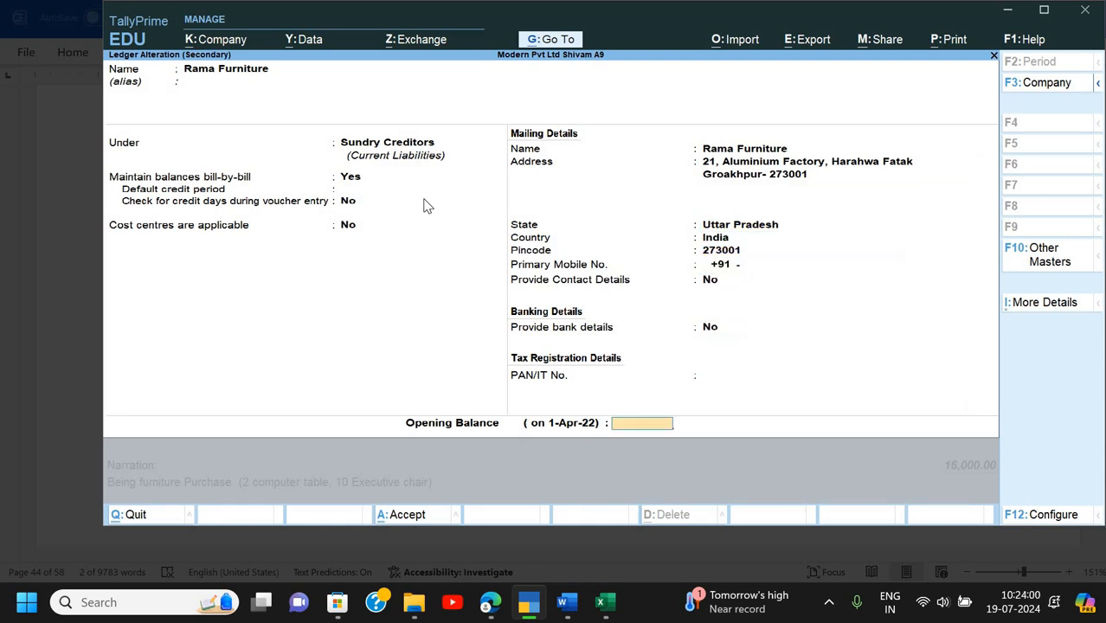
pyautogui.press('Return')
pyautogui.press('Return')
pyautogui.press('Return')
pyautogui.press('Return')
pyautogui.press('Return')
pyautogui.press('Return')
pyautogui.press('Return')
pyautogui.press('Return')
pyautogui.press('Return')
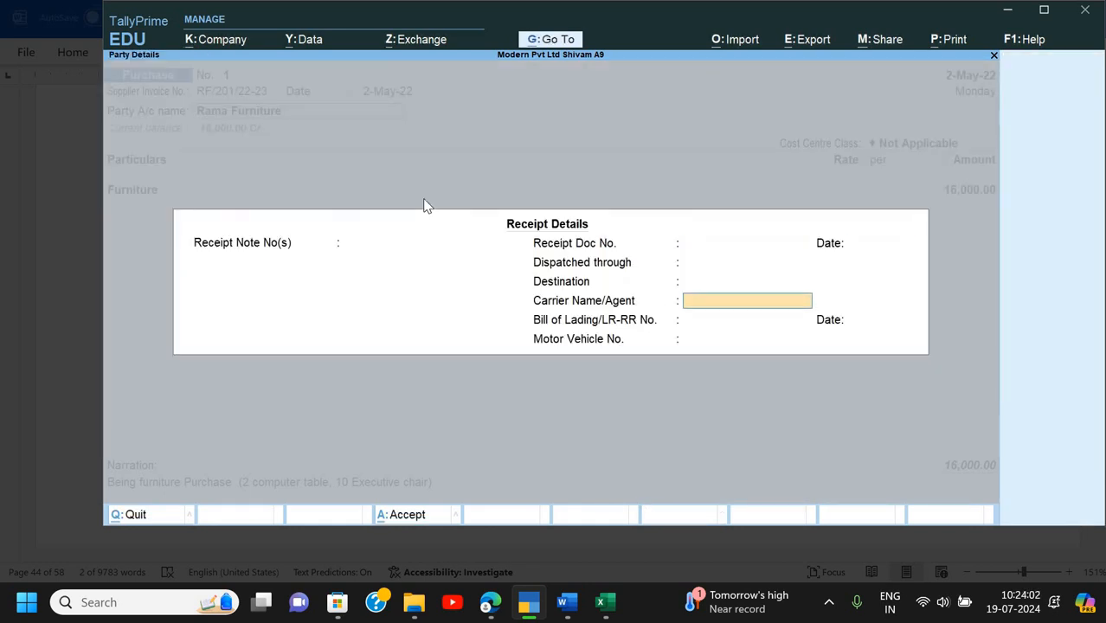
pyautogui.press('Return')
pyautogui.press('Return')
pyautogui.press('Return')
pyautogui.press('Return')
pyautogui.press('Return')
pyautogui.press('Return')
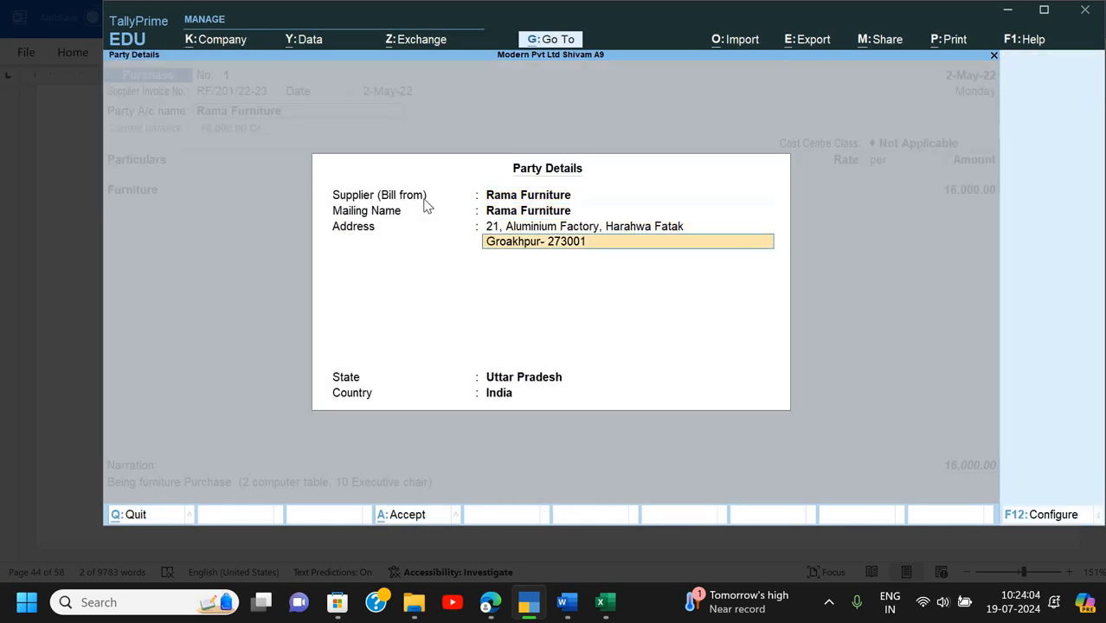
# - Recheck the Furniture ledger, keeping the appropriation method Not Applicable
pyautogui.press('Return')
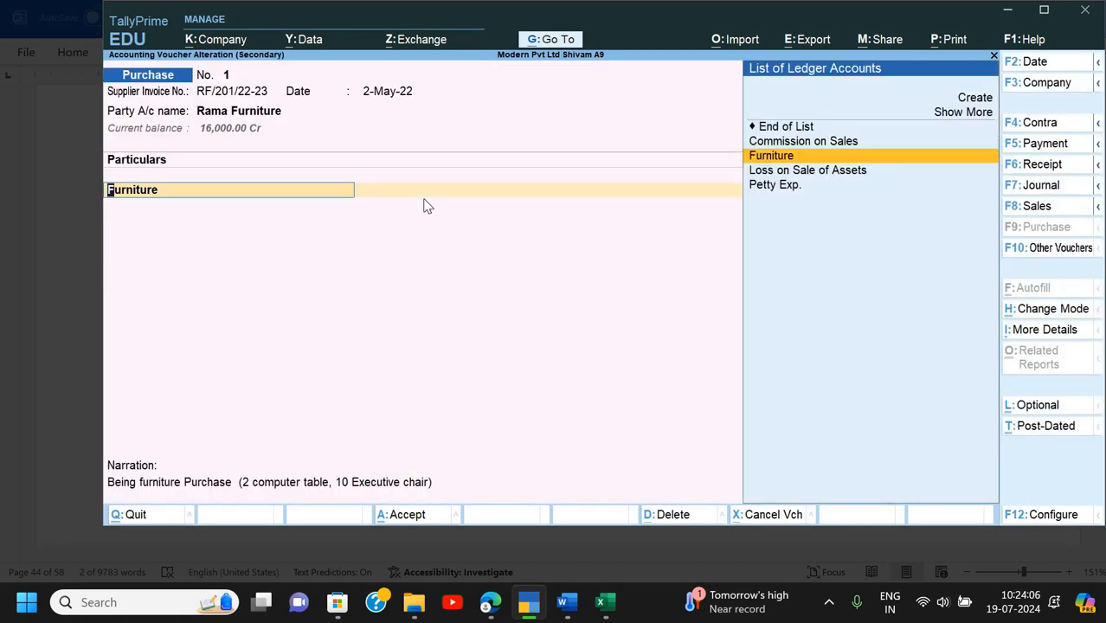
pyautogui.hotkey('ctrl', 'Return')
pyautogui.press('Return')
pyautogui.press('Return')
pyautogui.press('Return')
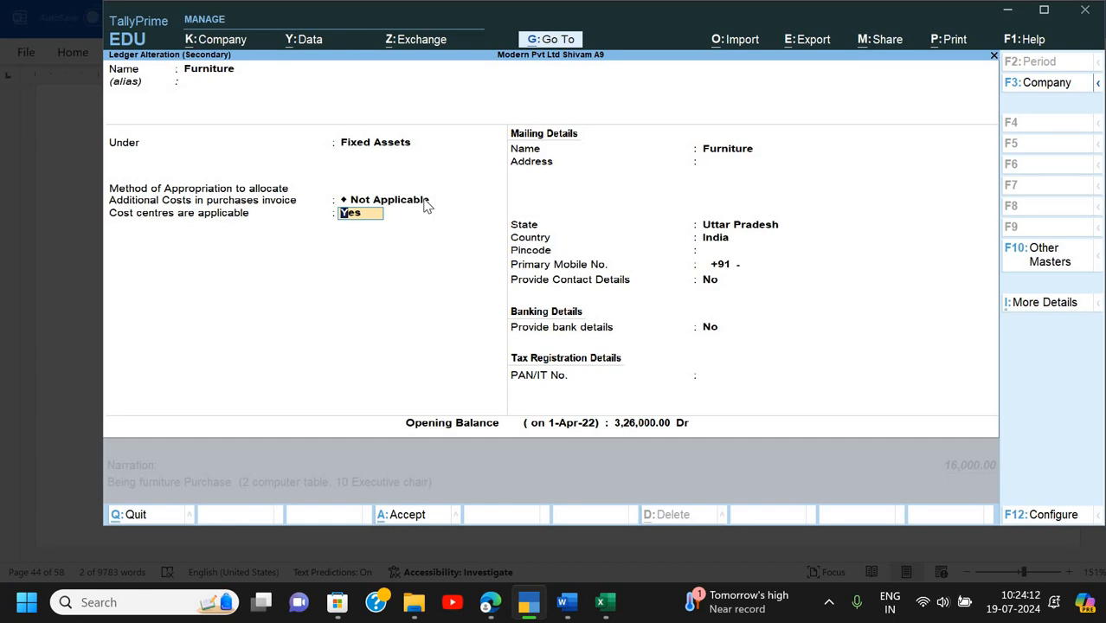
pyautogui.click(425, 202)
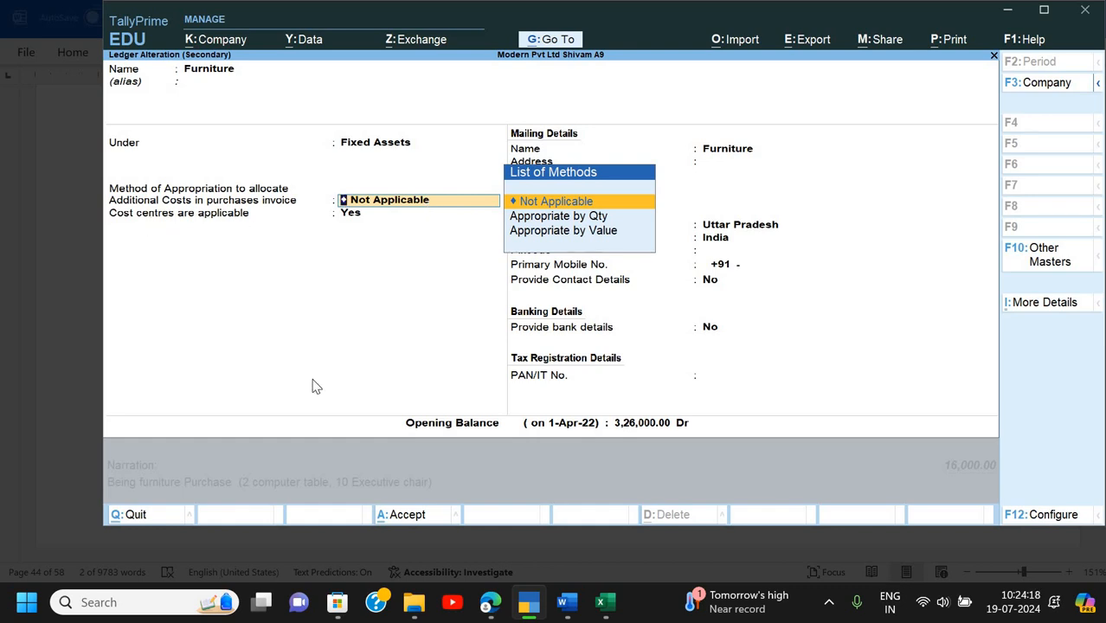
pyautogui.press('Return')
pyautogui.press('Return')
pyautogui.press('Return')
pyautogui.press('Return')
pyautogui.press('Return')
pyautogui.press('Return')
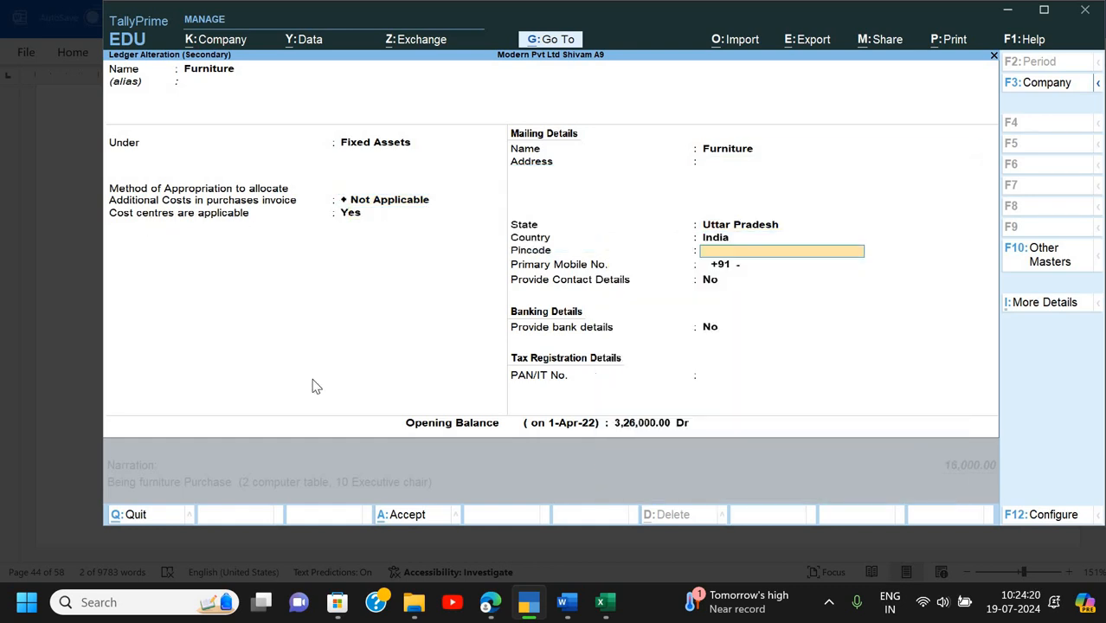
pyautogui.press('Return')
pyautogui.press('Return')
pyautogui.press('Return')
pyautogui.press('Return')
pyautogui.press('Return')
pyautogui.press('Return')
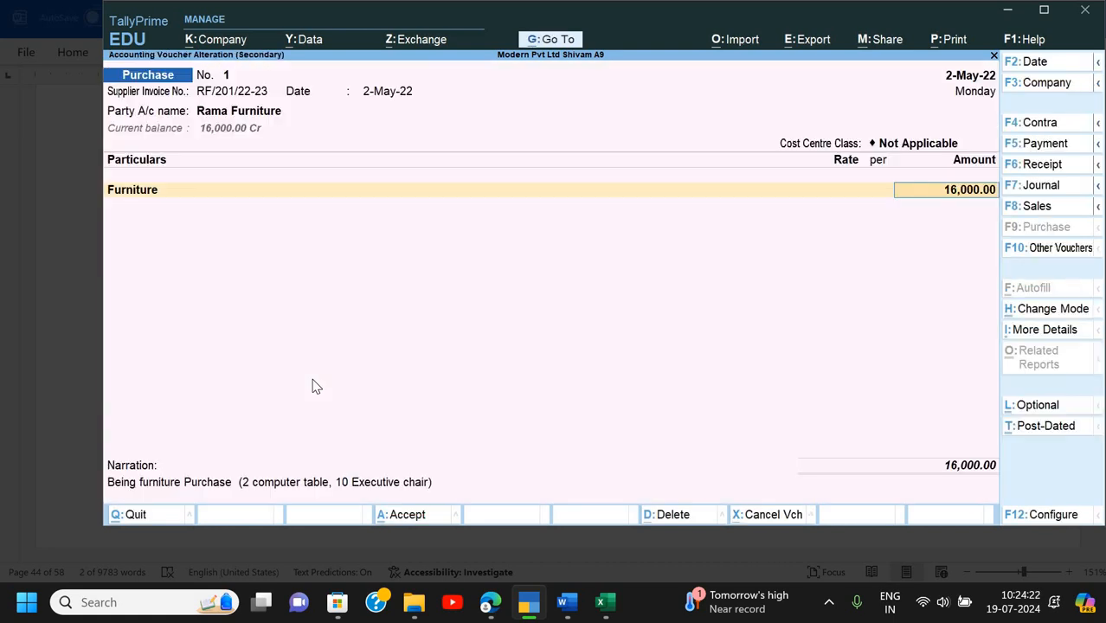
# - Give bill RF/201/22-23 a 10-day credit period and accept the bill-wise details
pyautogui.press('Return')
pyautogui.press('Return')
pyautogui.press('Return')
pyautogui.press('Return')
pyautogui.hotkey('alt', 'Tab')
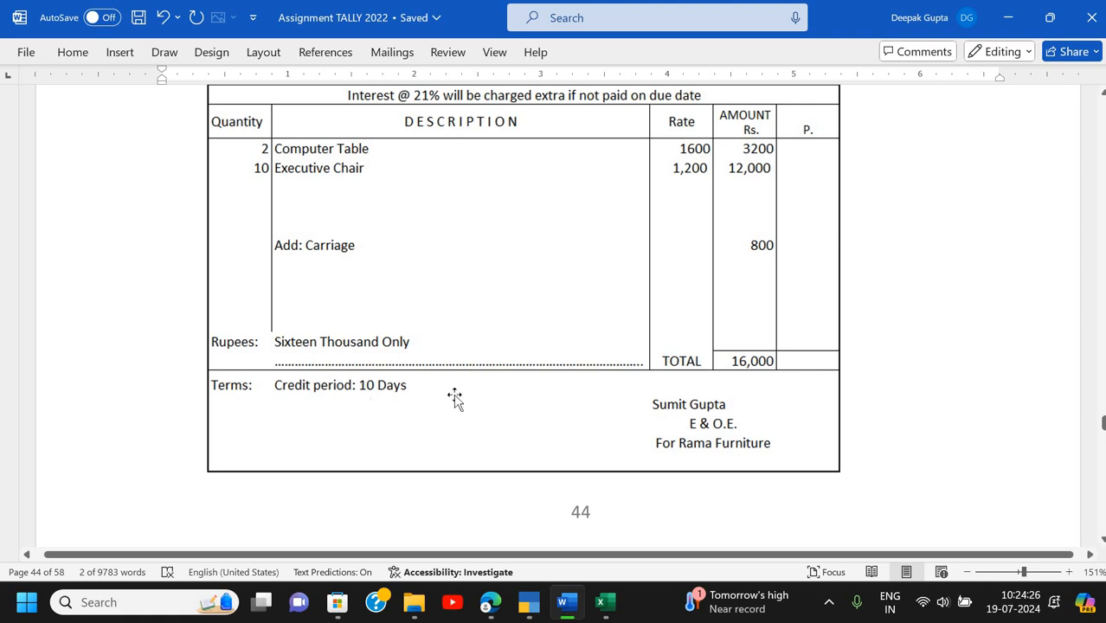
pyautogui.hotkey('alt', 'Tab')
pyautogui.write('10')
pyautogui.press('Return')
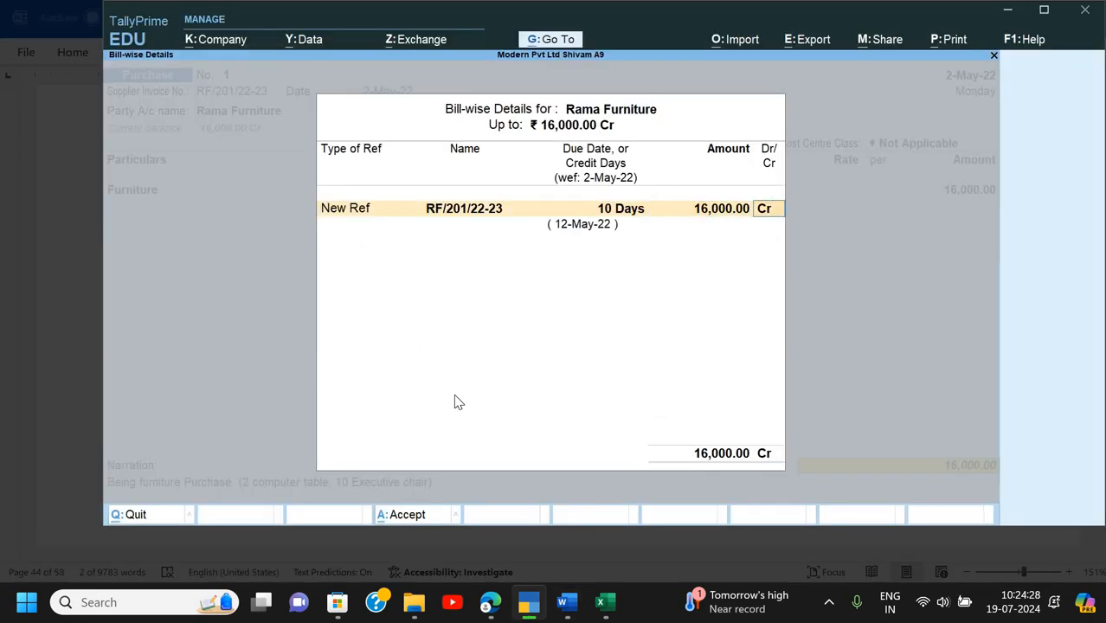
pyautogui.press('Return')
pyautogui.press('Return')
pyautogui.press('Return')
pyautogui.press('Return')
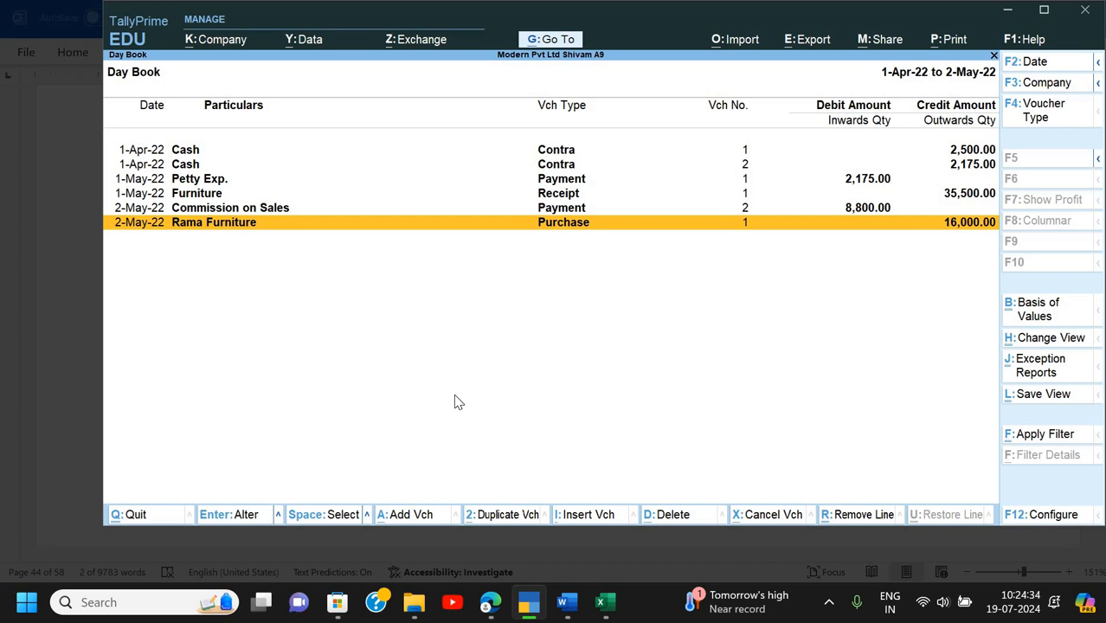
# - Delete the Rama Furniture purchase from the Day Book and start a new purchase voucher
pyautogui.hotkey('alt', 'd')
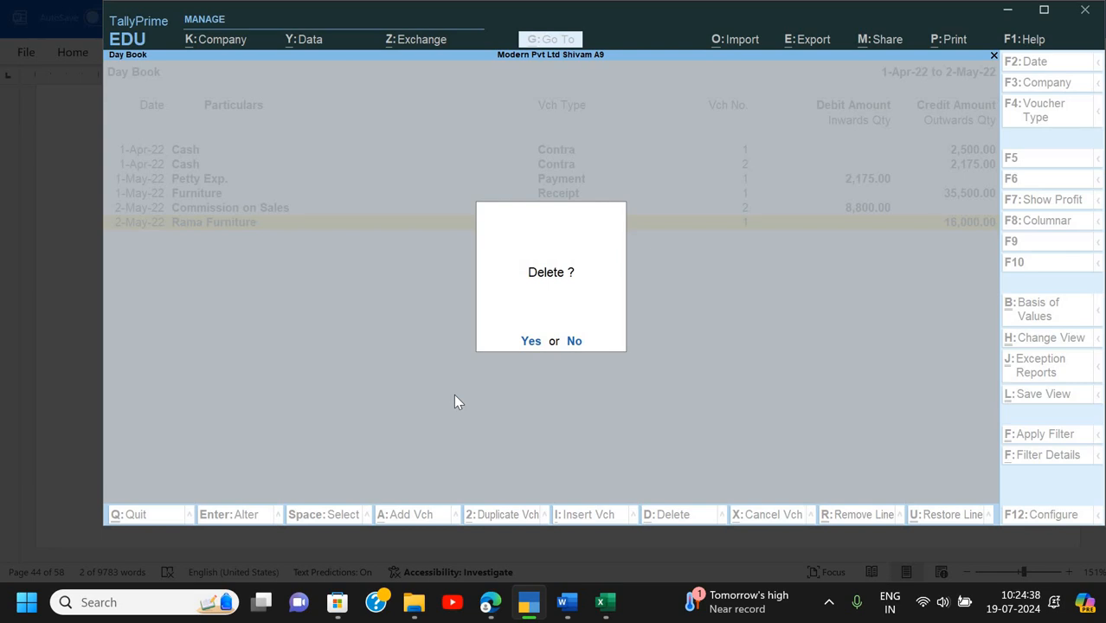
pyautogui.press('y')
pyautogui.press('Escape')
pyautogui.press('Escape')
pyautogui.press('Escape')
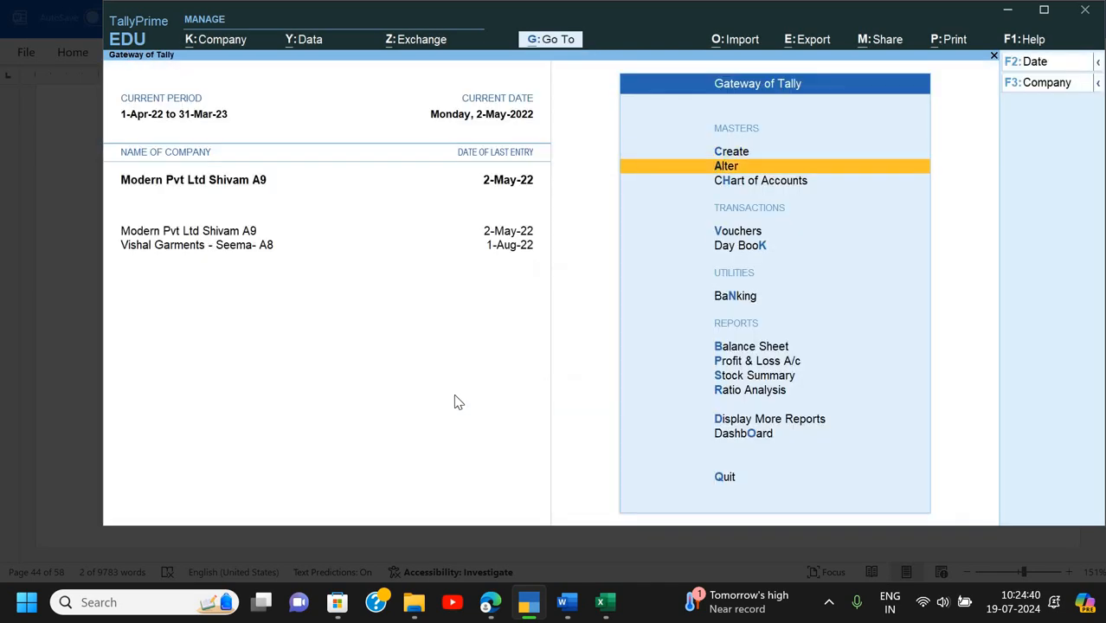
pyautogui.press('Down')
pyautogui.press('Down')
pyautogui.press('Return')
# - Enter supplier invoice number RF/201/22-23 and the invoice date from the Word document
pyautogui.hotkey('alt', 'Tab')
pyautogui.scroll(5, 612, 271)
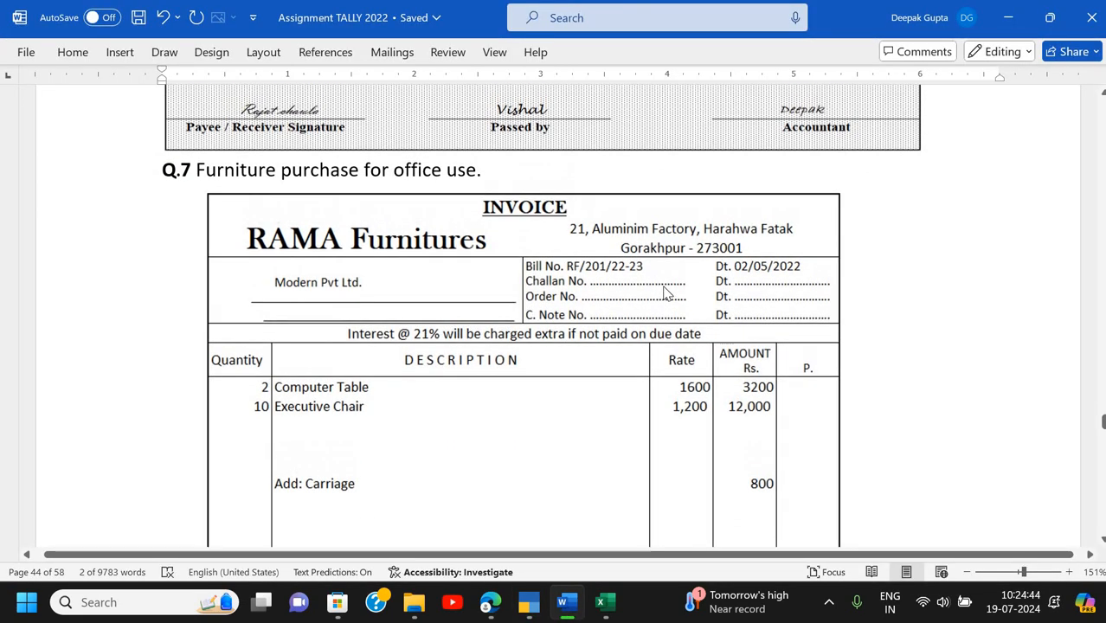
pyautogui.hotkey('alt', 'Tab')
pyautogui.write('RF/')
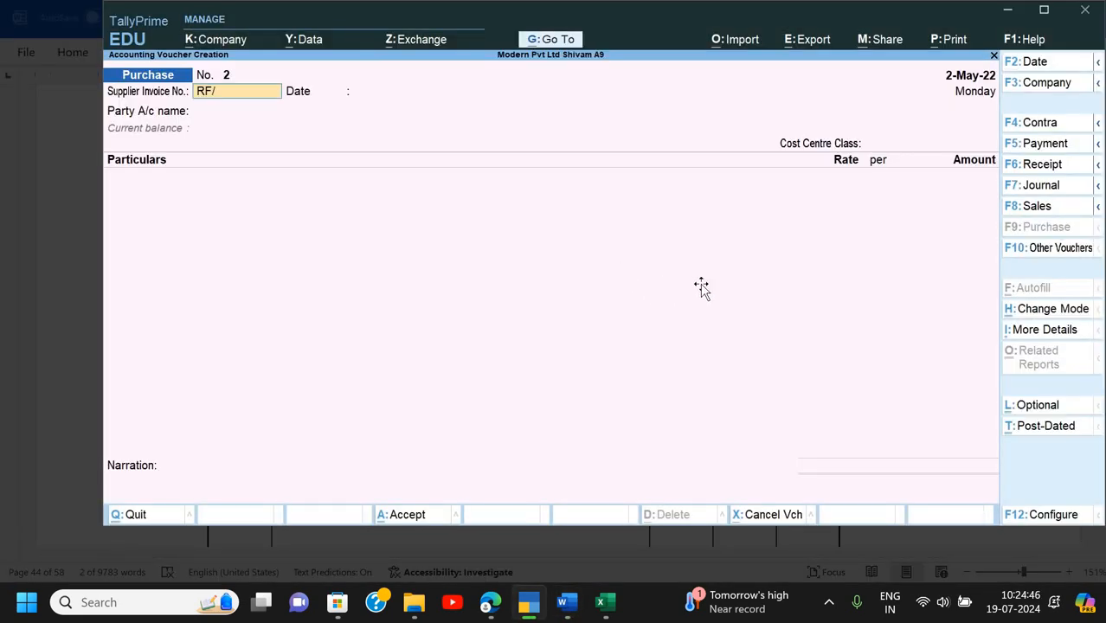
pyautogui.hotkey('alt', 'Tab')
pyautogui.hotkey('alt', 'Tab')
pyautogui.write('201/')
pyautogui.hotkey('alt', 'Tab')
pyautogui.write('22-23')
pyautogui.press('Return')
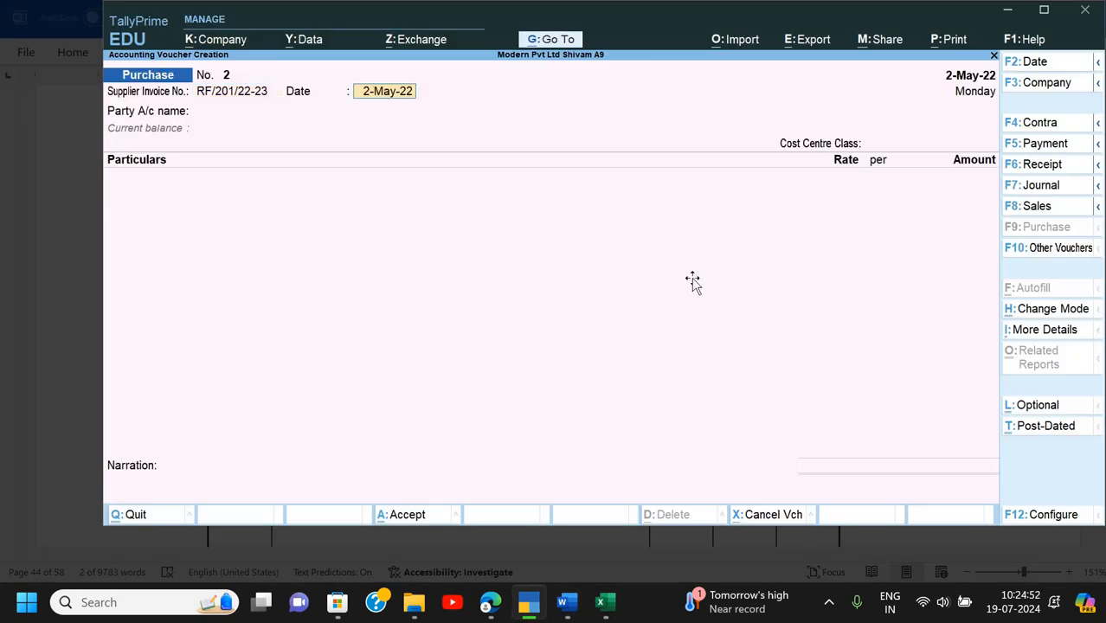
pyautogui.hotkey('alt', 'Tab')
pyautogui.hotkey('alt', 'Tab')
pyautogui.press('Return')
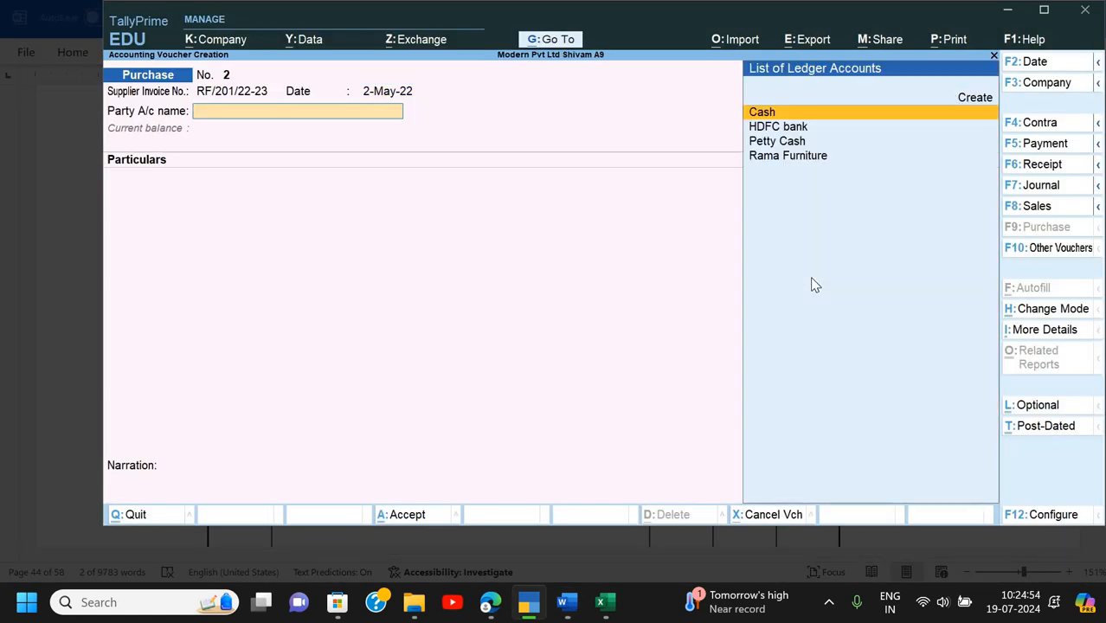
# - Choose Rama Furniture as the party and debit Furniture 16,000
pyautogui.press('Down')
pyautogui.press('Down')
pyautogui.press('Down')
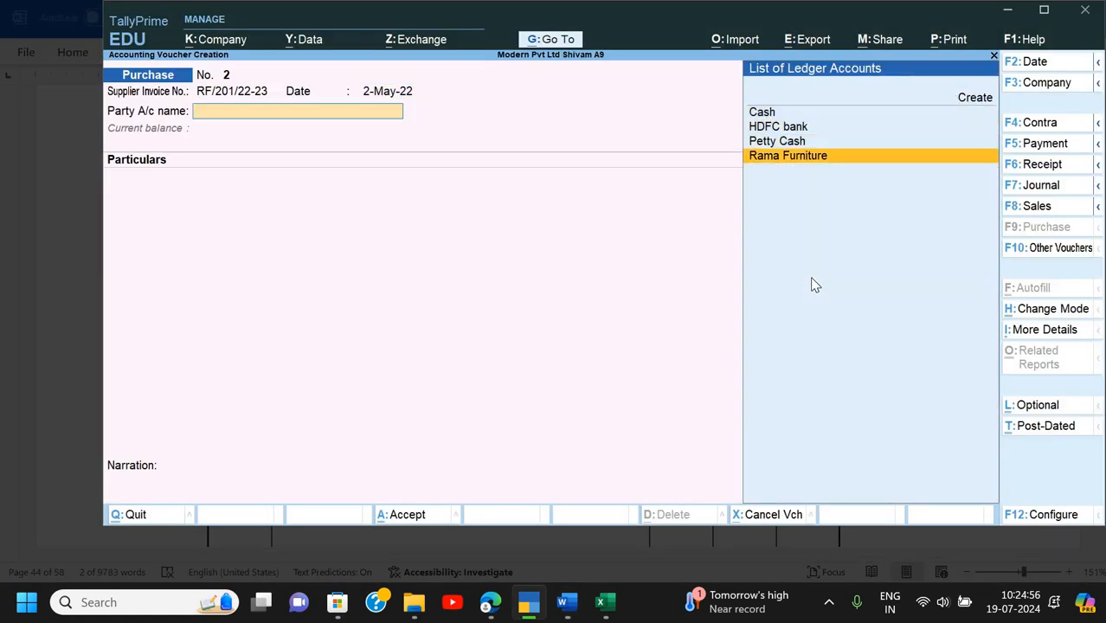
pyautogui.press('Return')
pyautogui.press('Return')
pyautogui.press('Return')
pyautogui.press('Return')
pyautogui.press('Return')
pyautogui.press('Return')
pyautogui.press('Return')
pyautogui.press('Return')
pyautogui.press('Return')
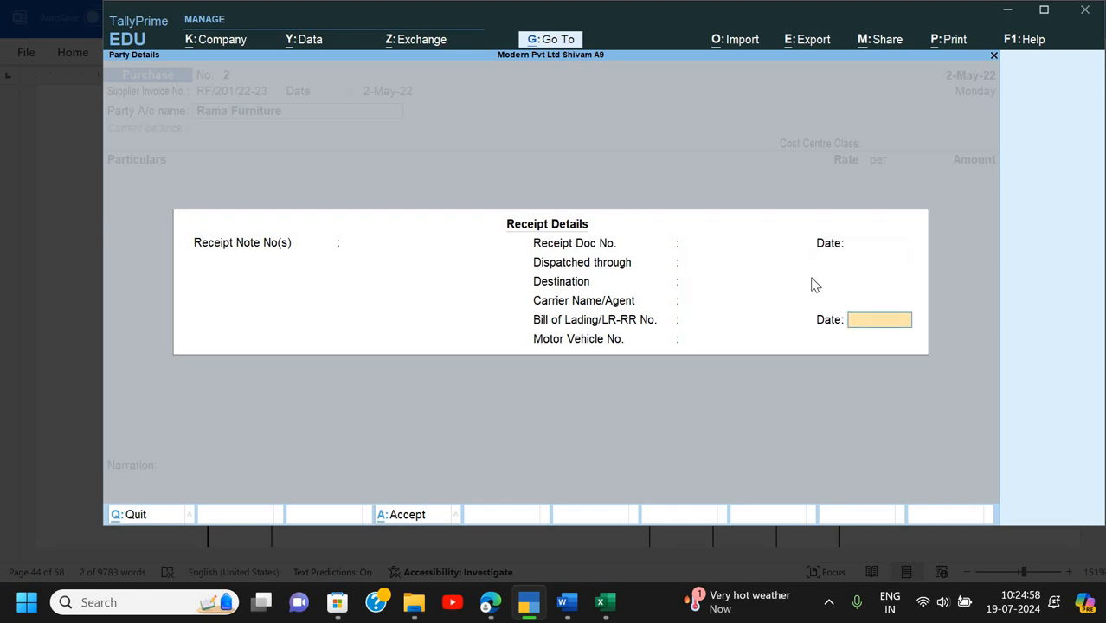
pyautogui.press('Return')
pyautogui.press('Return')
pyautogui.press('Return')
pyautogui.press('Return')
pyautogui.press('Return')
pyautogui.press('Return')
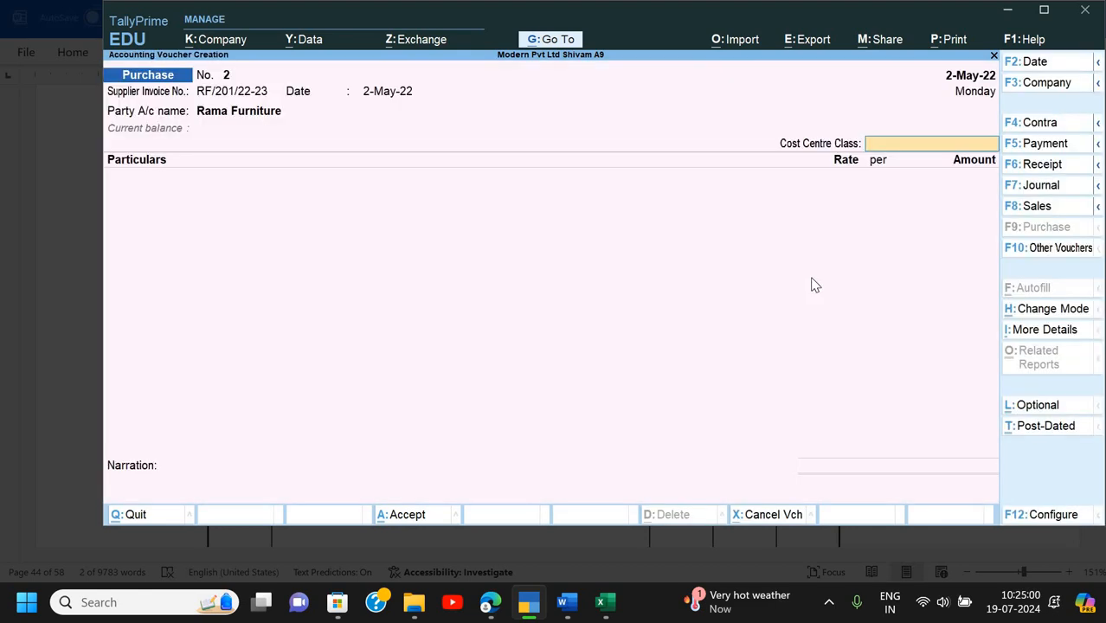
pyautogui.press('Return')
pyautogui.press('Down')
pyautogui.press('Down')
pyautogui.press('Down')
pyautogui.press('Down')
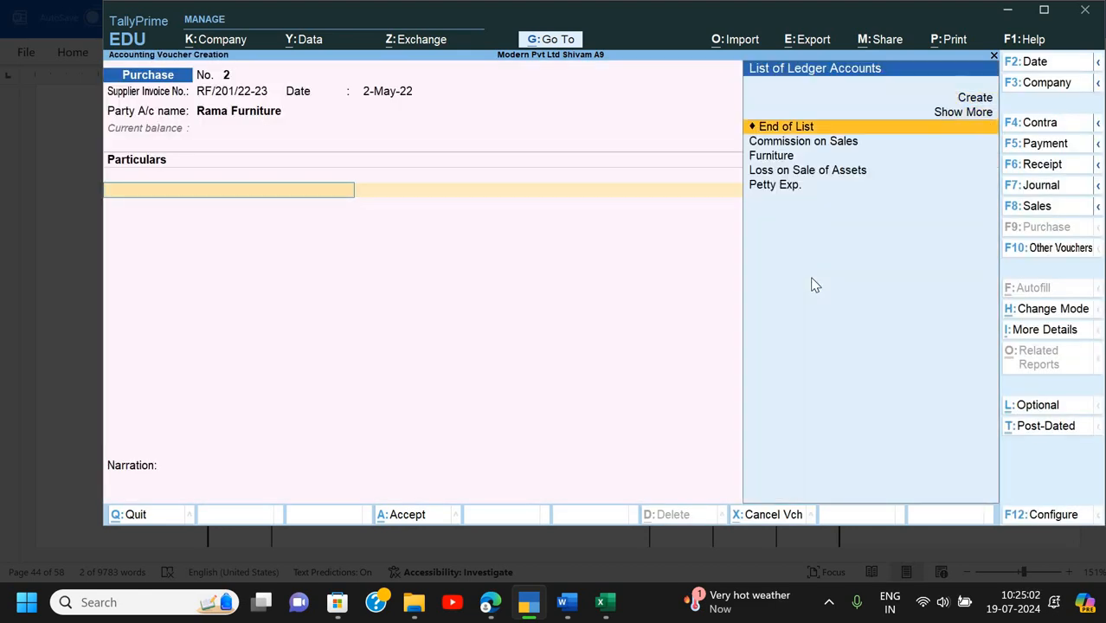
pyautogui.press('Return')
pyautogui.hotkey('alt', 'Tab')
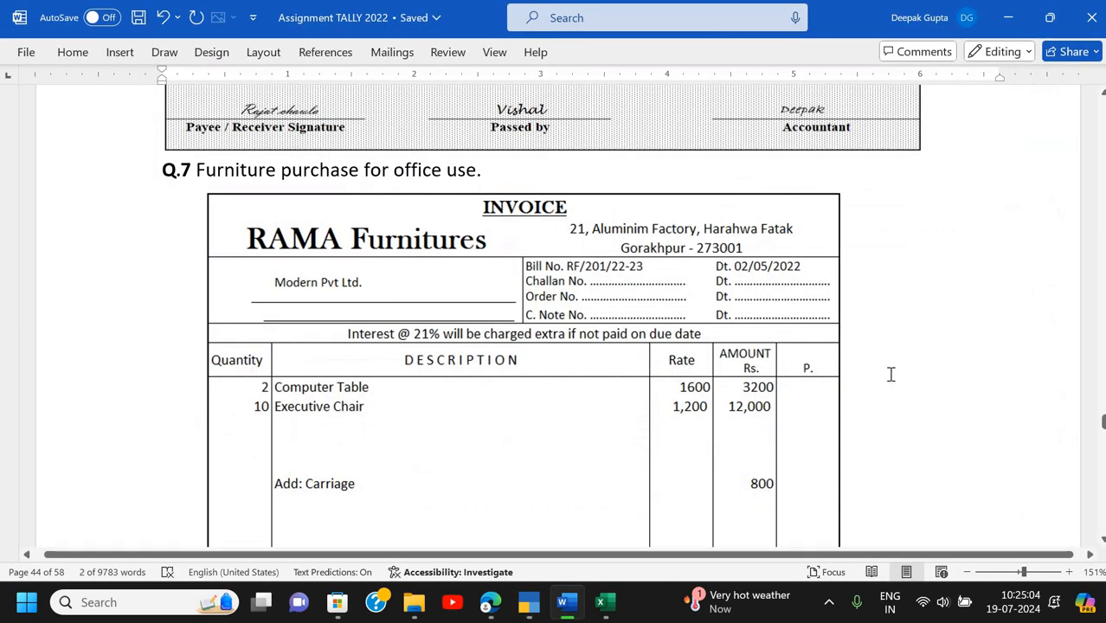
pyautogui.hotkey('alt', 'Tab')
pyautogui.write('16,000')
pyautogui.press('Return')
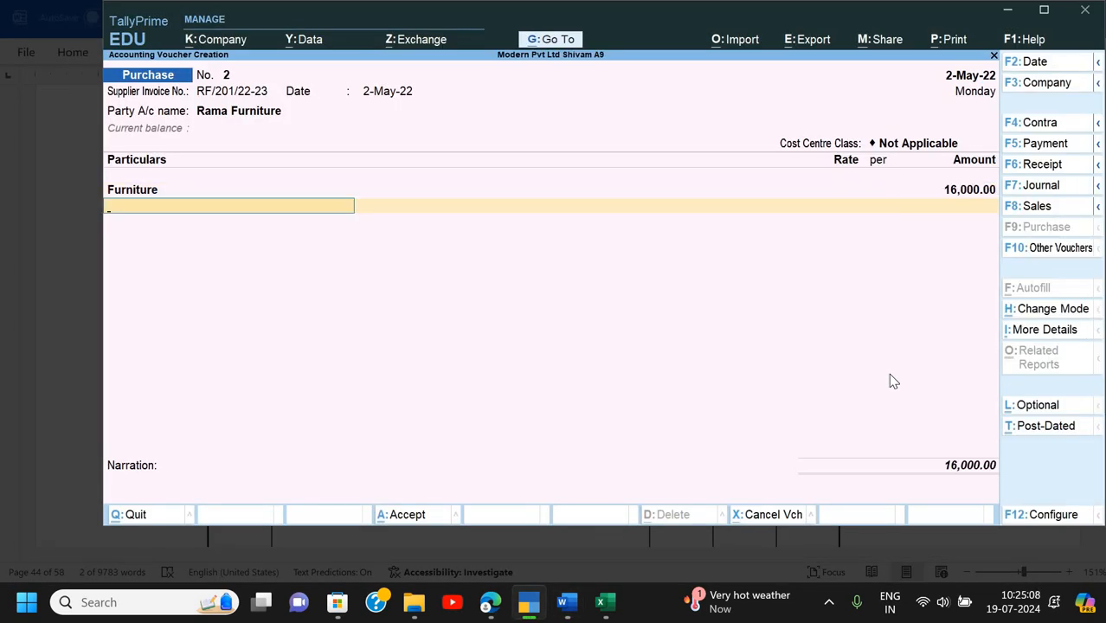
pyautogui.press('Return')
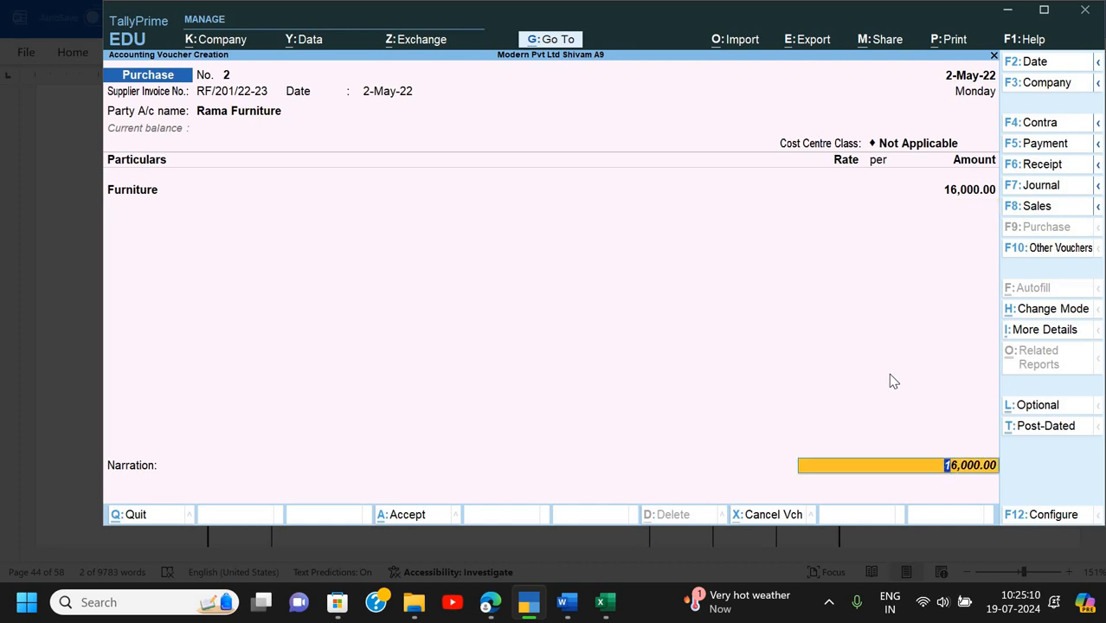
pyautogui.press('BackSpace')
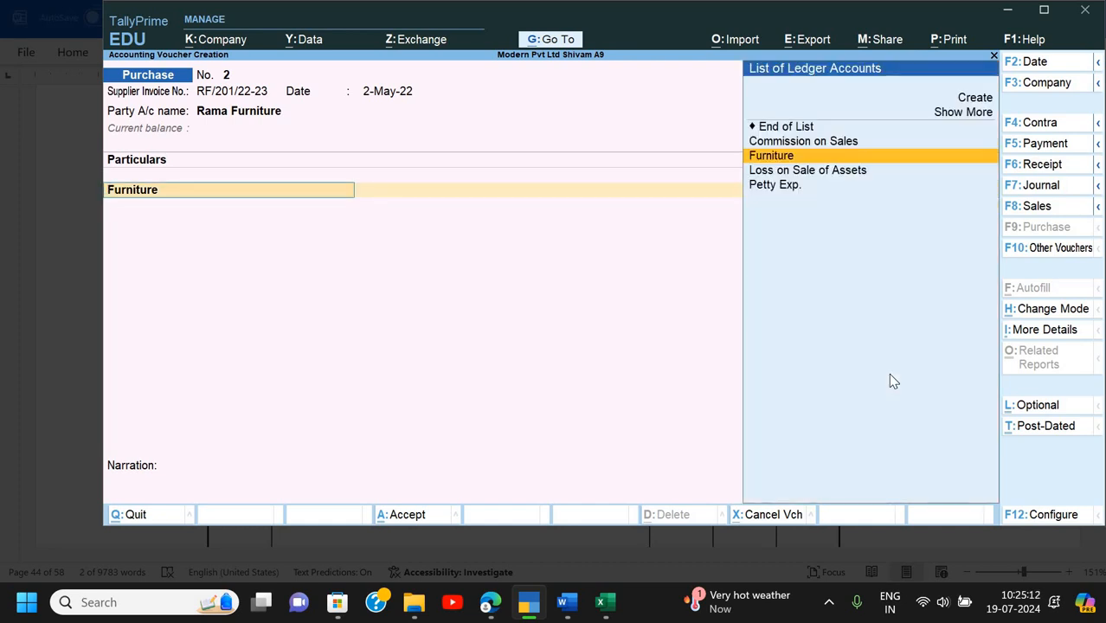
# - Review the Furniture ledger settings and reconfirm the Furniture line at 16,000.00
pyautogui.hotkey('ctrl', 'Return')
pyautogui.press('Return')
pyautogui.press('Return')
pyautogui.press('Return')
pyautogui.press('Return')
pyautogui.press('Return')
pyautogui.press('Return')
pyautogui.press('Return')
pyautogui.press('Return')
pyautogui.press('Return')
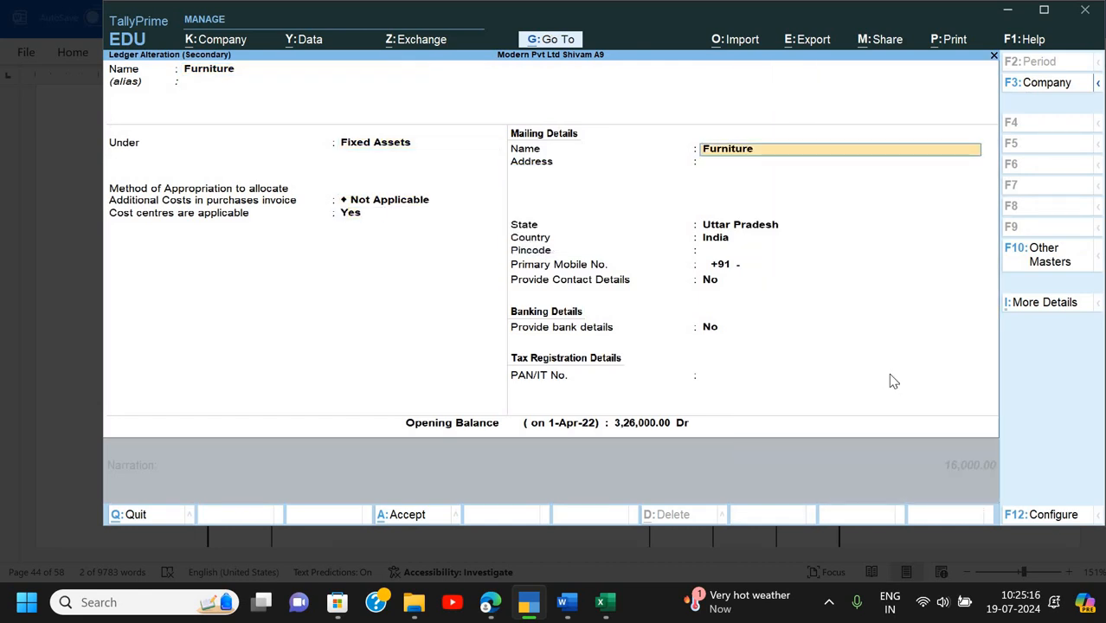
pyautogui.press('Return')
pyautogui.press('Return')
pyautogui.press('Return')
pyautogui.press('Return')
pyautogui.press('Return')
pyautogui.press('Return')
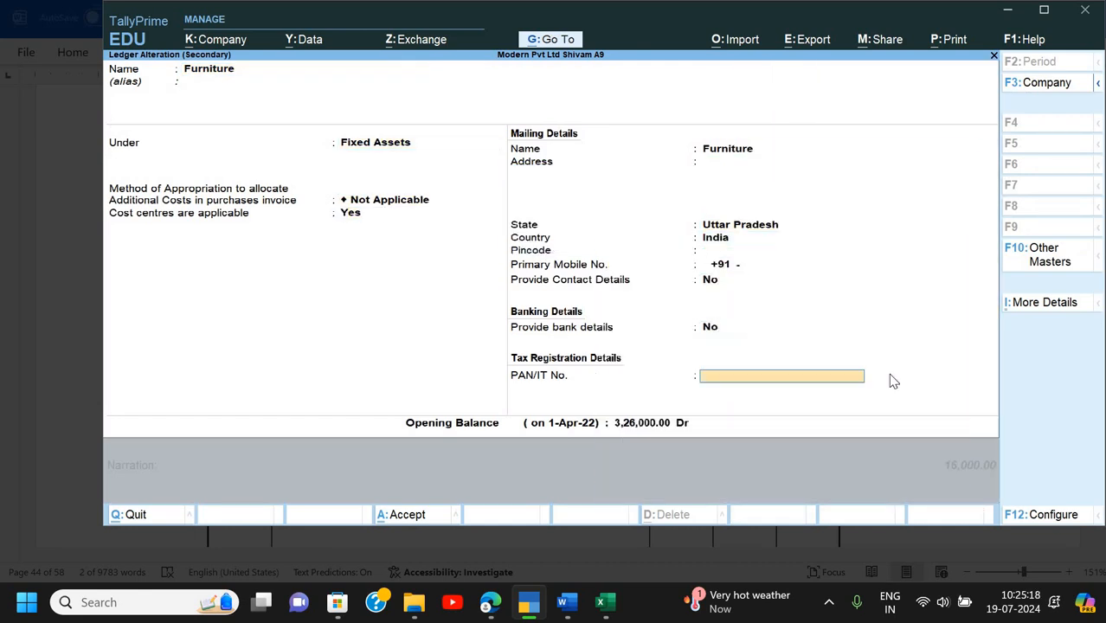
pyautogui.press('BackSpace')
pyautogui.press('BackSpace')
pyautogui.press('BackSpace')
pyautogui.press('Return')
pyautogui.press('Return')
pyautogui.press('Return')
pyautogui.press('Return')
pyautogui.press('Return')
pyautogui.press('Return')
pyautogui.press('Return')
pyautogui.press('Return')
pyautogui.press('Return')
pyautogui.press('Return')
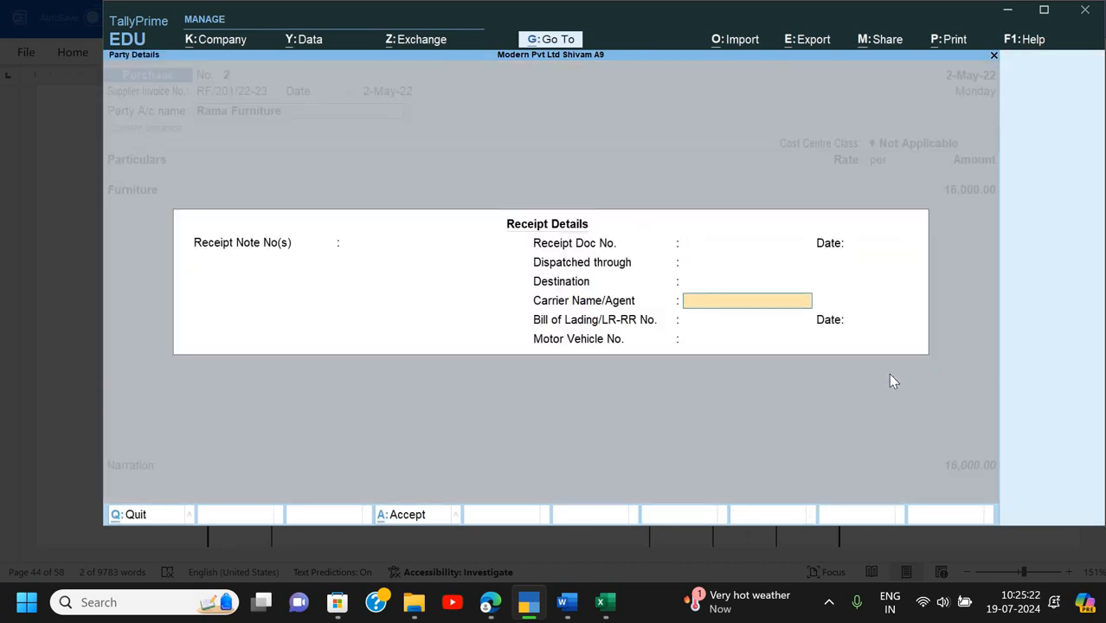
pyautogui.press('Return')
pyautogui.press('Return')
pyautogui.press('Return')
pyautogui.press('Return')
pyautogui.press('Return')
pyautogui.press('Return')
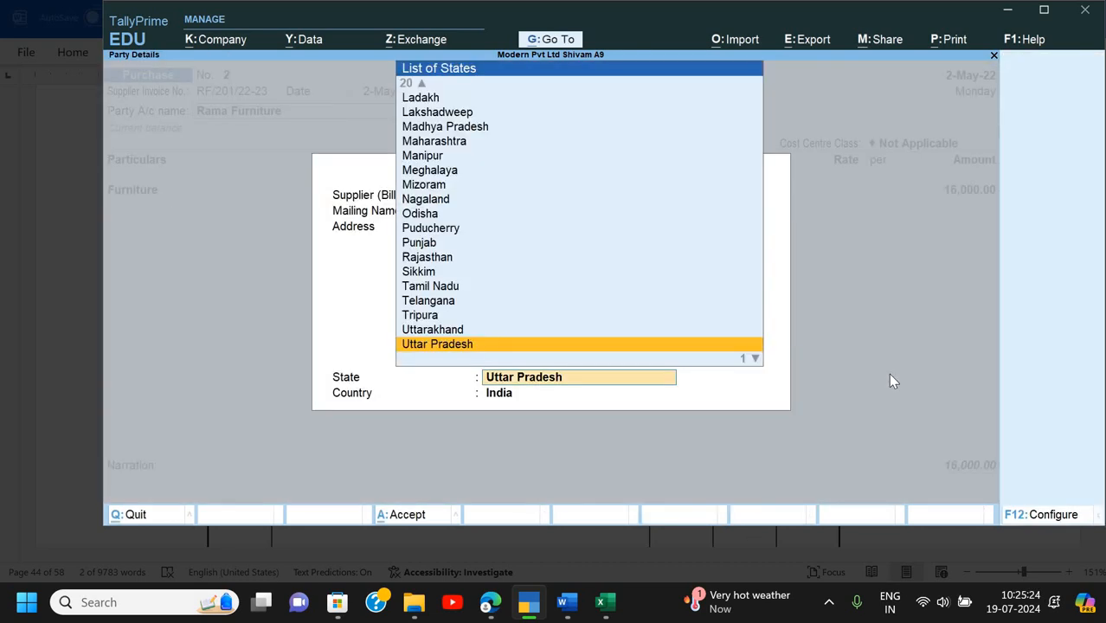
pyautogui.press('Return')
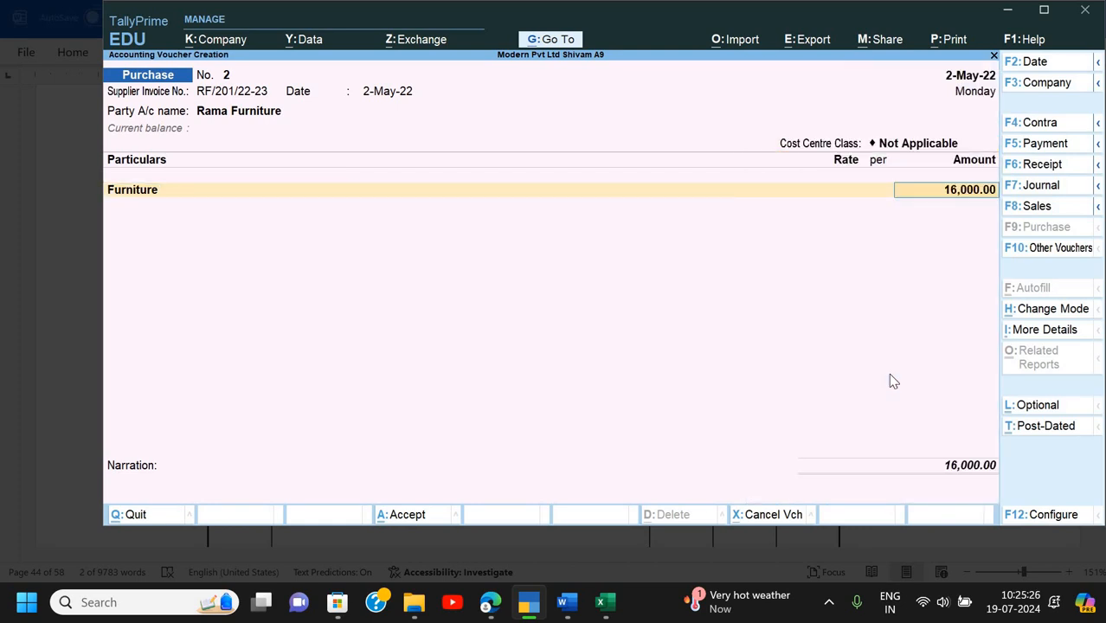
pyautogui.press('Return')
pyautogui.press('Return')
pyautogui.press('Return')
pyautogui.press('Return')
# - Enter a 10-day due date and narration 'Being furniture purchase (2 computer table & 10 Executive chair)'
pyautogui.press('Return')
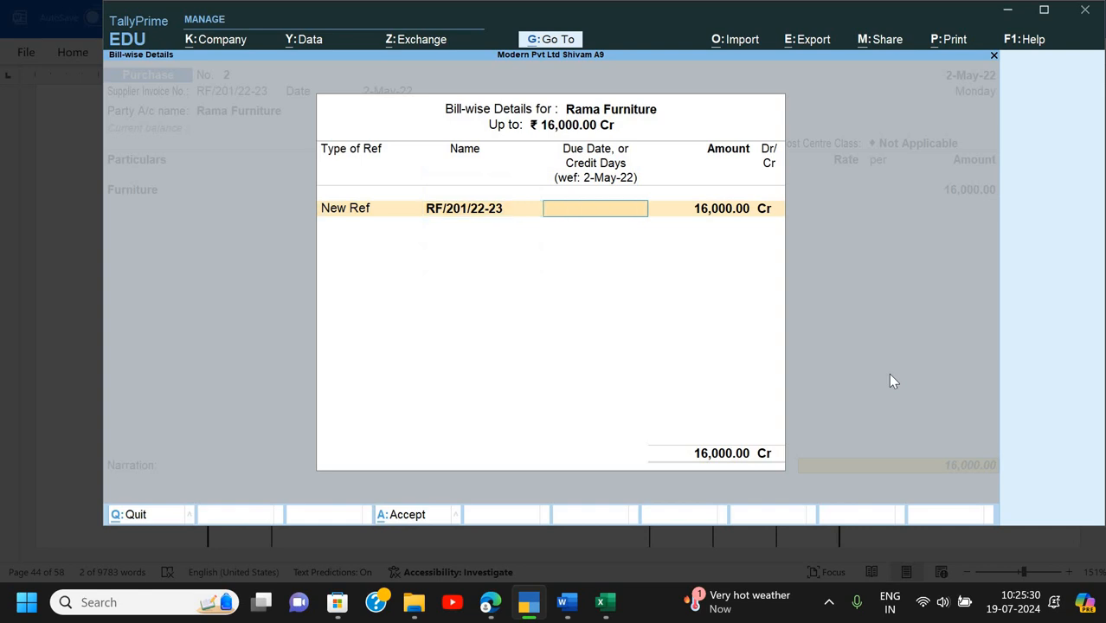
pyautogui.write('10')
pyautogui.press('Return')
pyautogui.press('Return')
pyautogui.write('Being f')
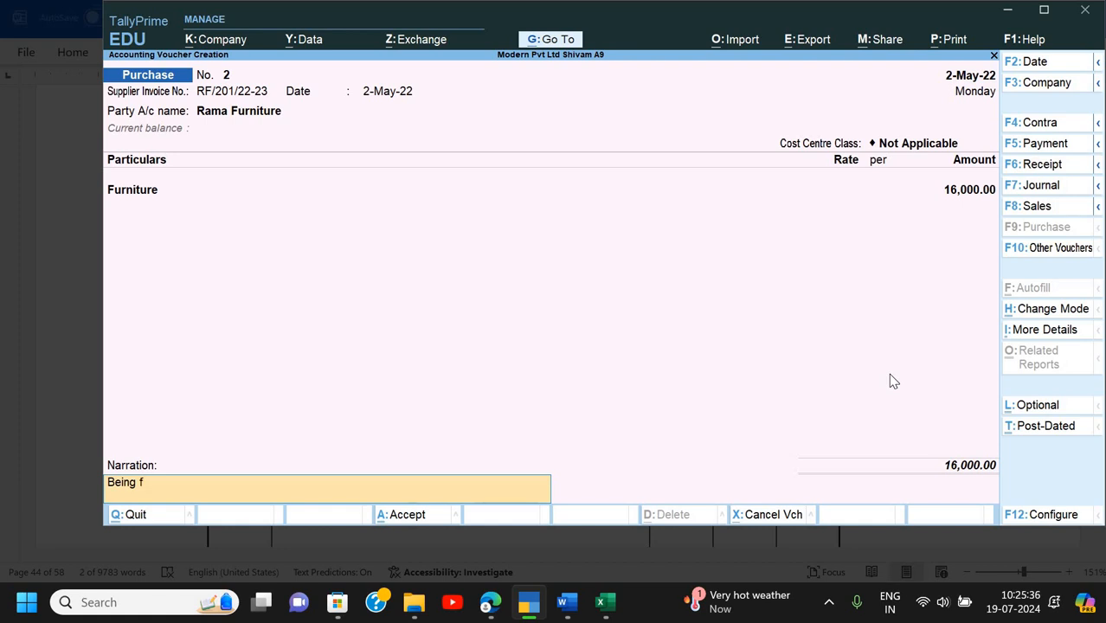
pyautogui.write('urniture purchase (')
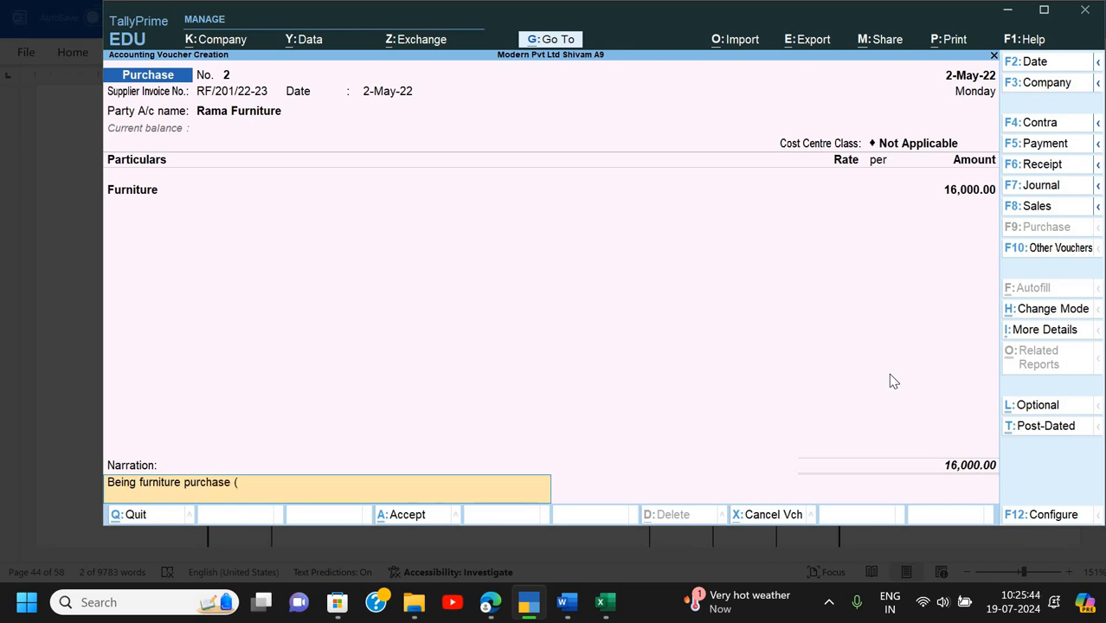
pyautogui.write('2 ta')
pyautogui.press('BackSpace')
pyautogui.write('computer table & 10 Execui')
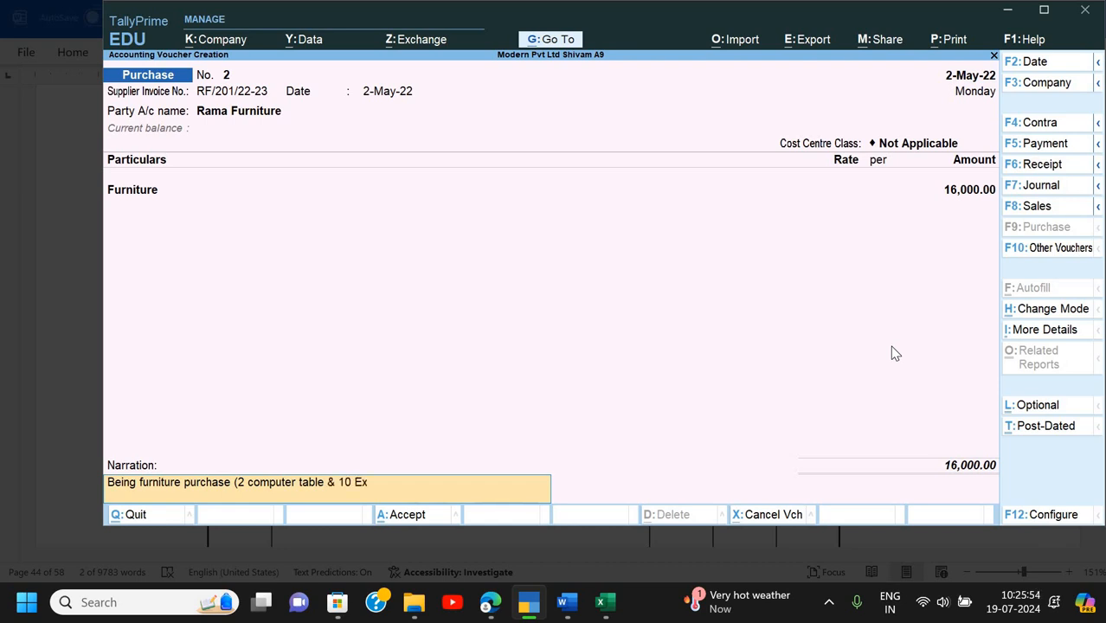
pyautogui.press('BackSpace')
pyautogui.write('tive')
pyautogui.write(' charg')
pyautogui.press('BackSpace')
pyautogui.write('r')
pyautogui.press('BackSpace')
pyautogui.write('e')
pyautogui.press('BackSpace')
pyautogui.write('ir)')
pyautogui.press('Return')
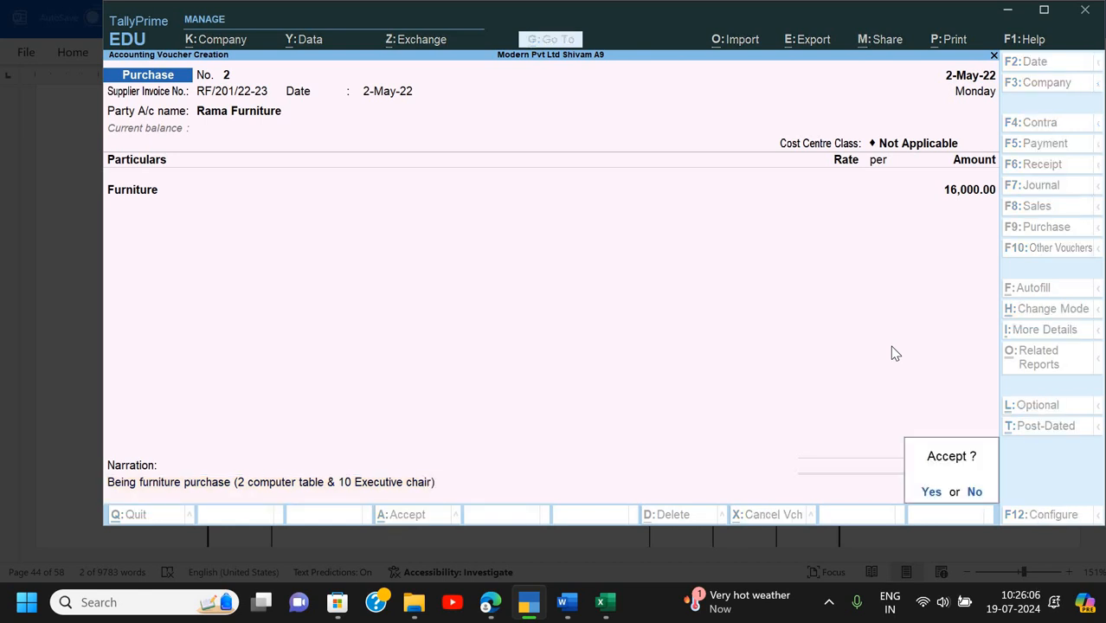
# - Save Purchase No. 2 and return to voucher entry
pyautogui.press('y')
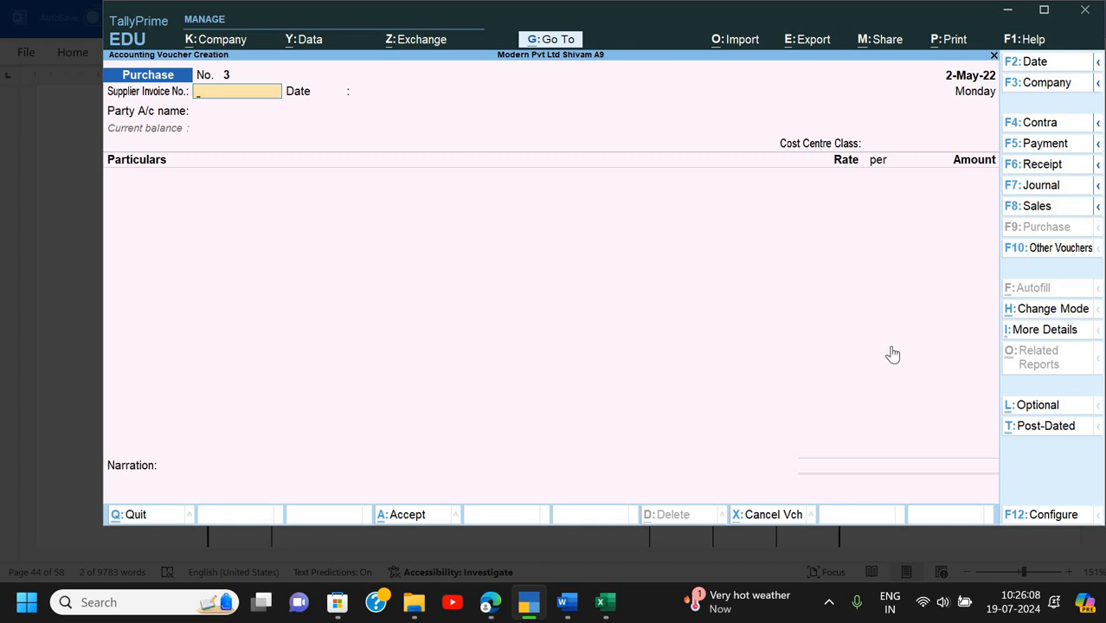
pyautogui.press('Escape')
pyautogui.press('Up')
pyautogui.press('Up')
pyautogui.press('Up')
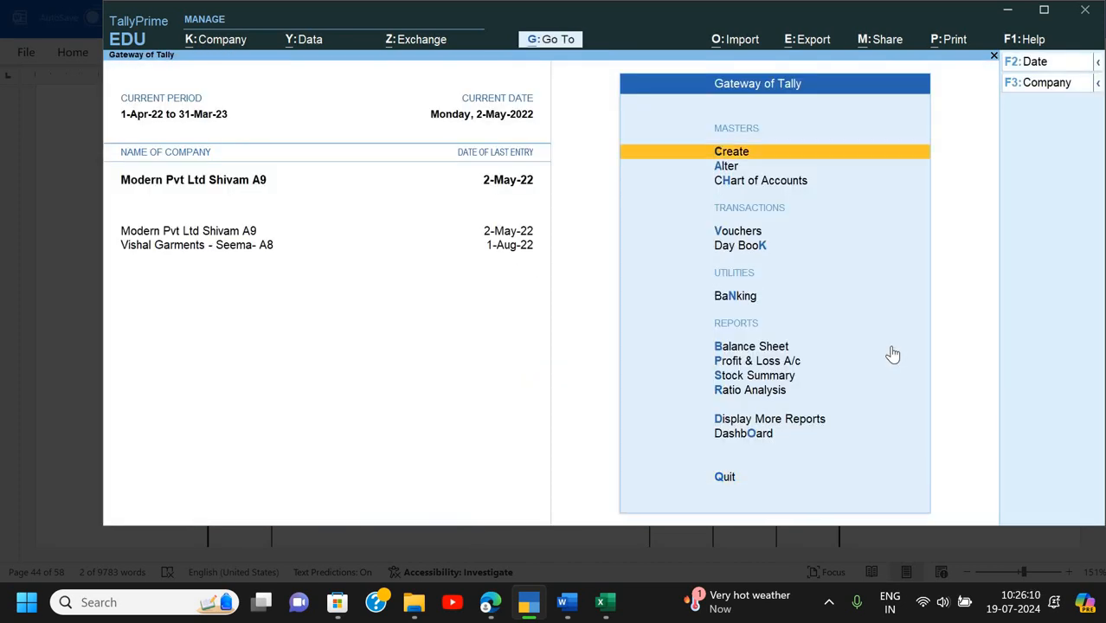
pyautogui.press('Down')
pyautogui.press('Down')
pyautogui.press('Down')
pyautogui.press('Return')
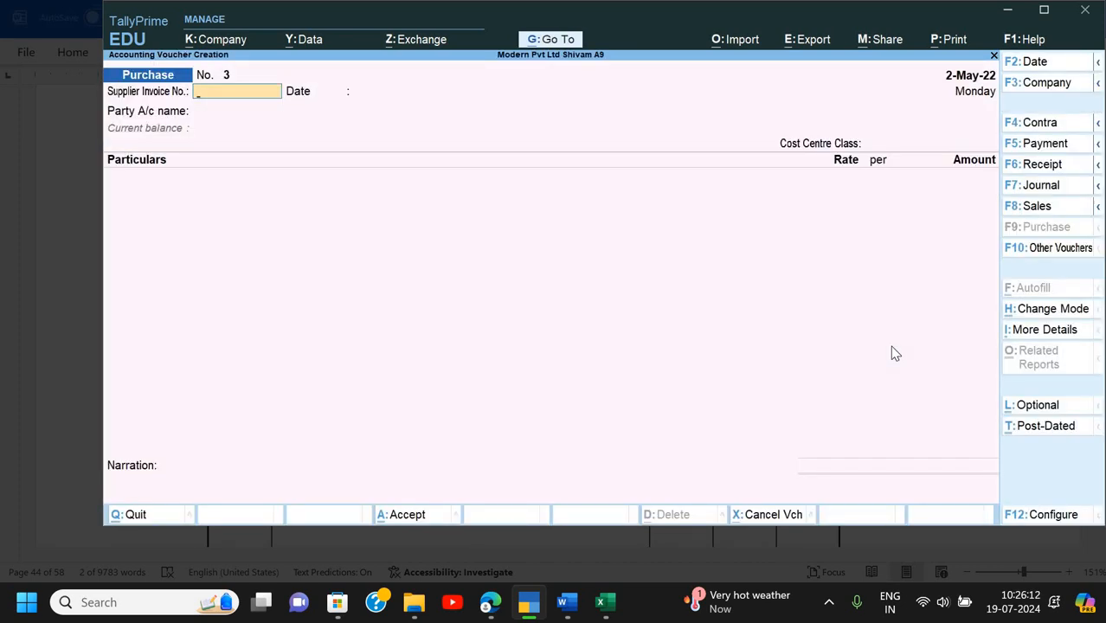
# - Start a Payment voucher debiting Furniture 987 by mistake, then discard it unsaved
pyautogui.press('F6')
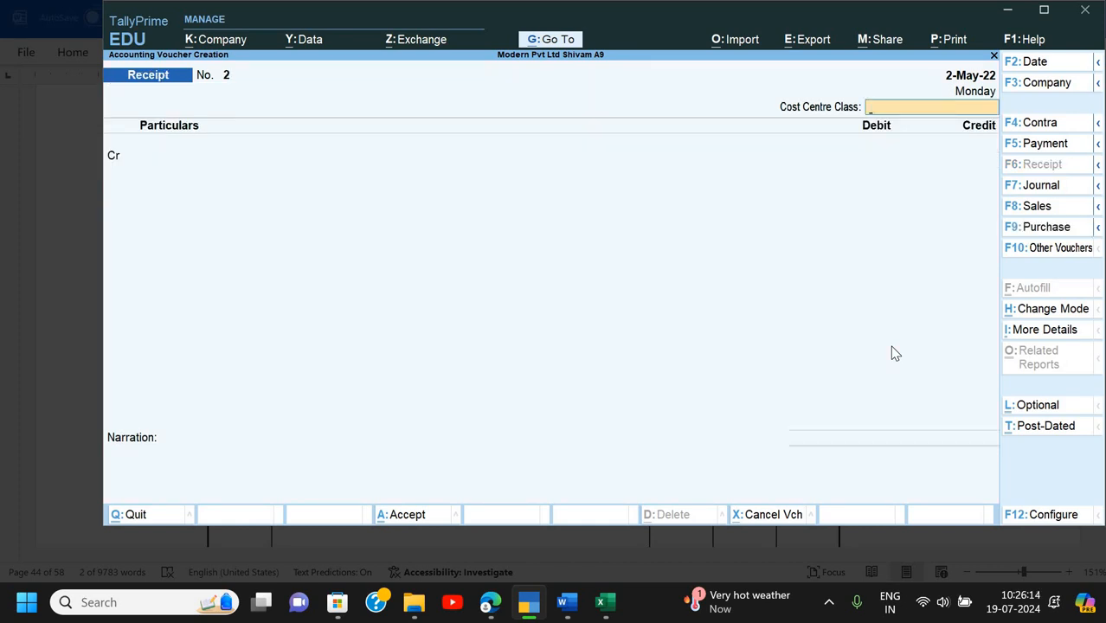
pyautogui.press('F5')
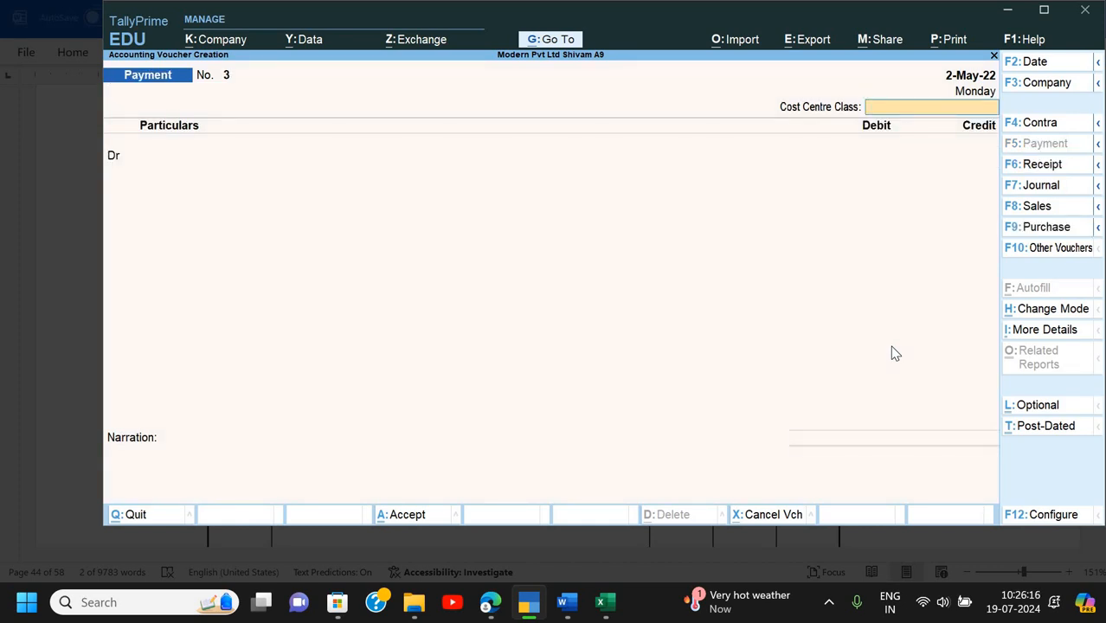
pyautogui.press('Return')
pyautogui.press('Down')
pyautogui.press('Down')
pyautogui.press('Return')
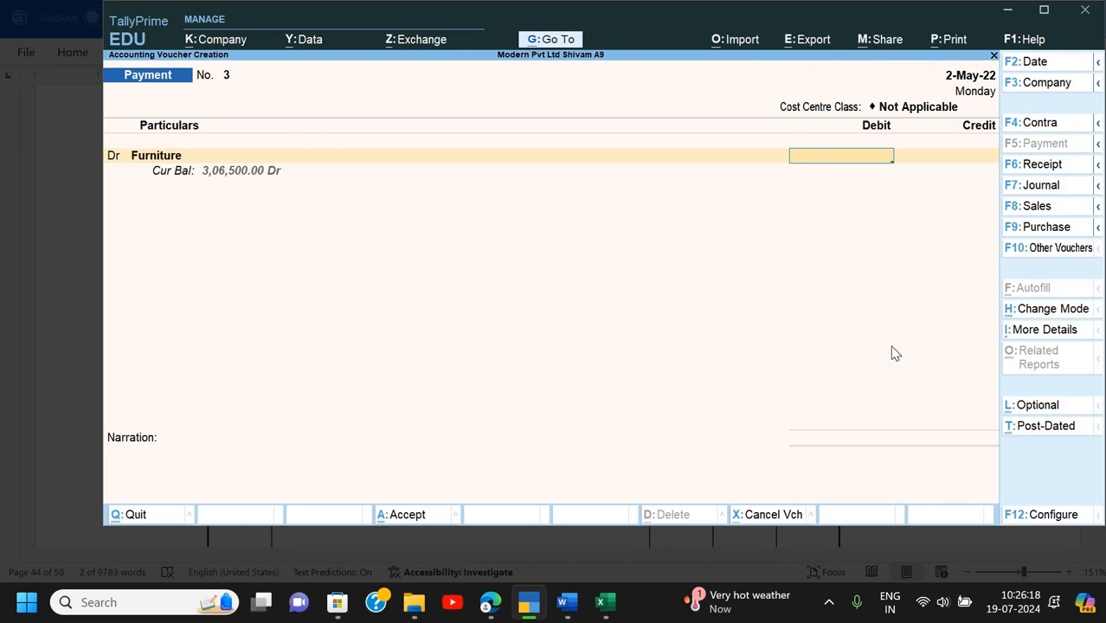
pyautogui.write('987')
pyautogui.press('Return')
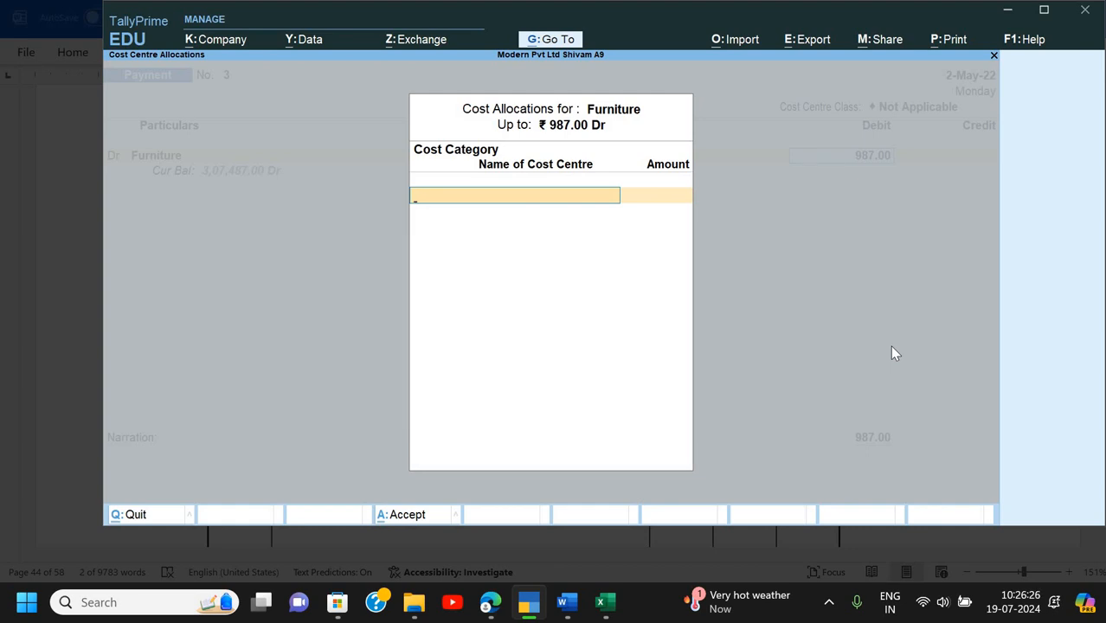
pyautogui.press('Escape')
pyautogui.press('y')
pyautogui.press('Escape')
pyautogui.press('y')
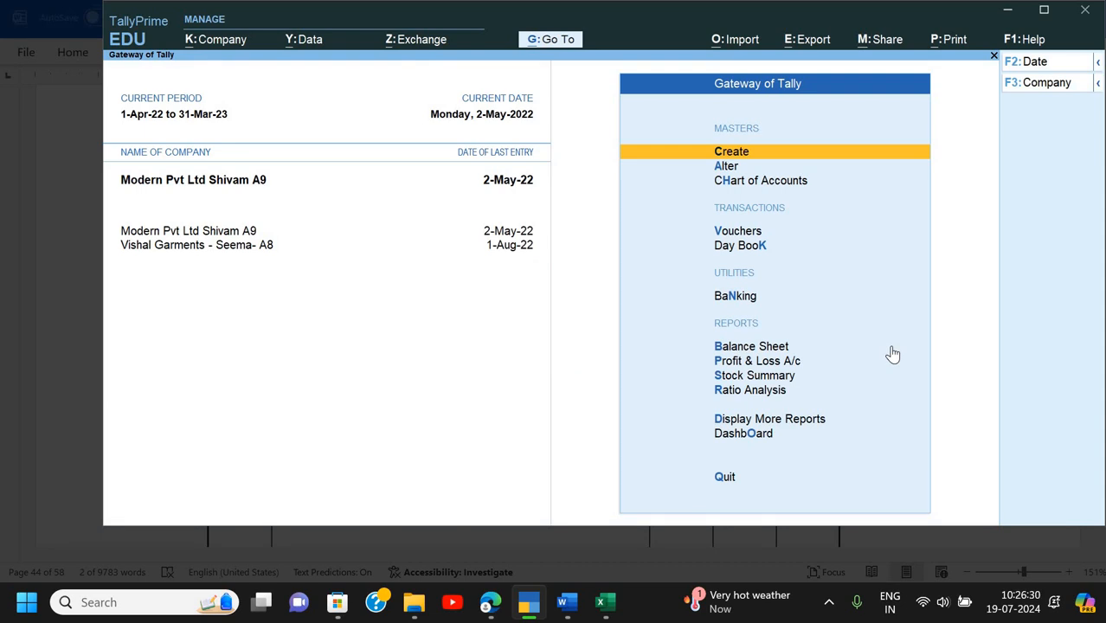
# - Start a fresh Payment voucher debiting Furniture 16,000 and bring up its cost allocation
pyautogui.press('Down')
pyautogui.press('Down')
pyautogui.press('Down')
pyautogui.press('Return')
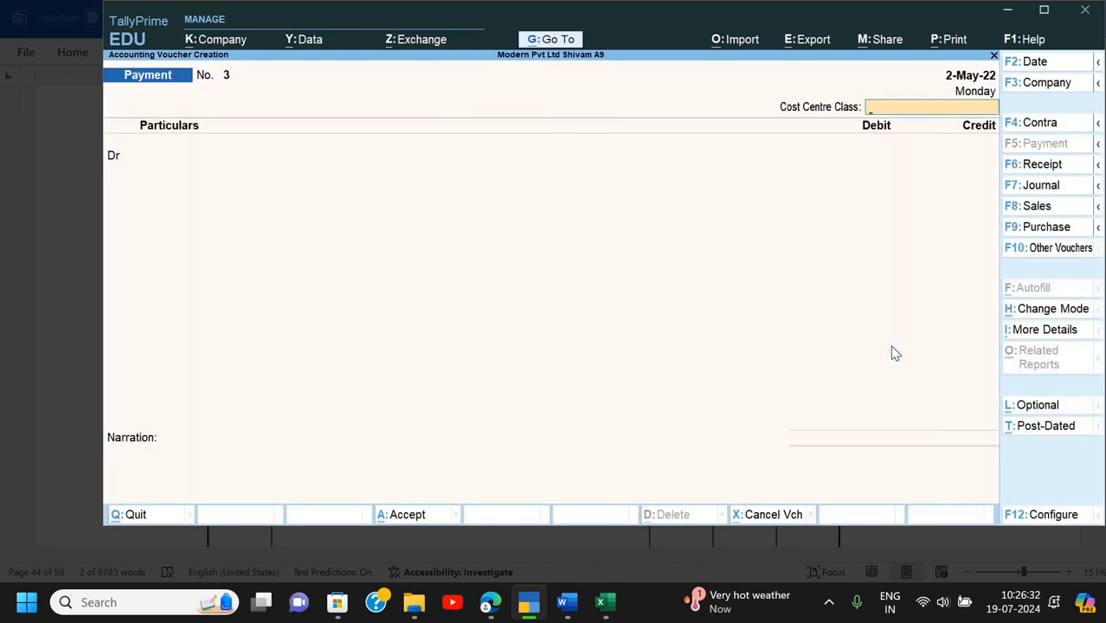
pyautogui.press('Return')
pyautogui.press('Down')
pyautogui.press('Down')
pyautogui.press('Return')
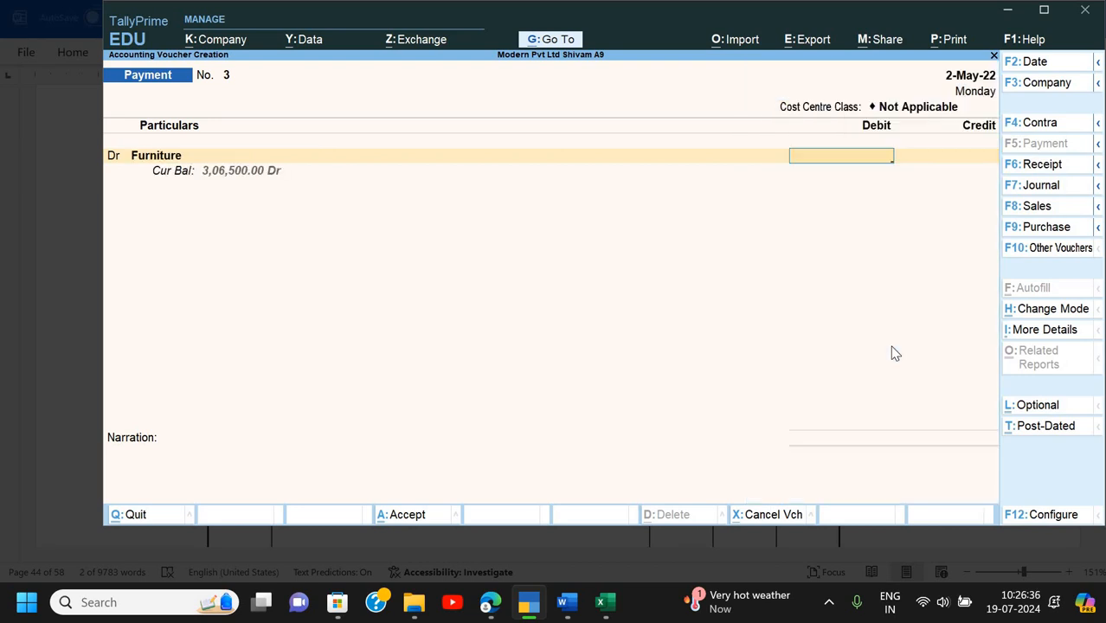
pyautogui.write('16,000')
pyautogui.press('Return')
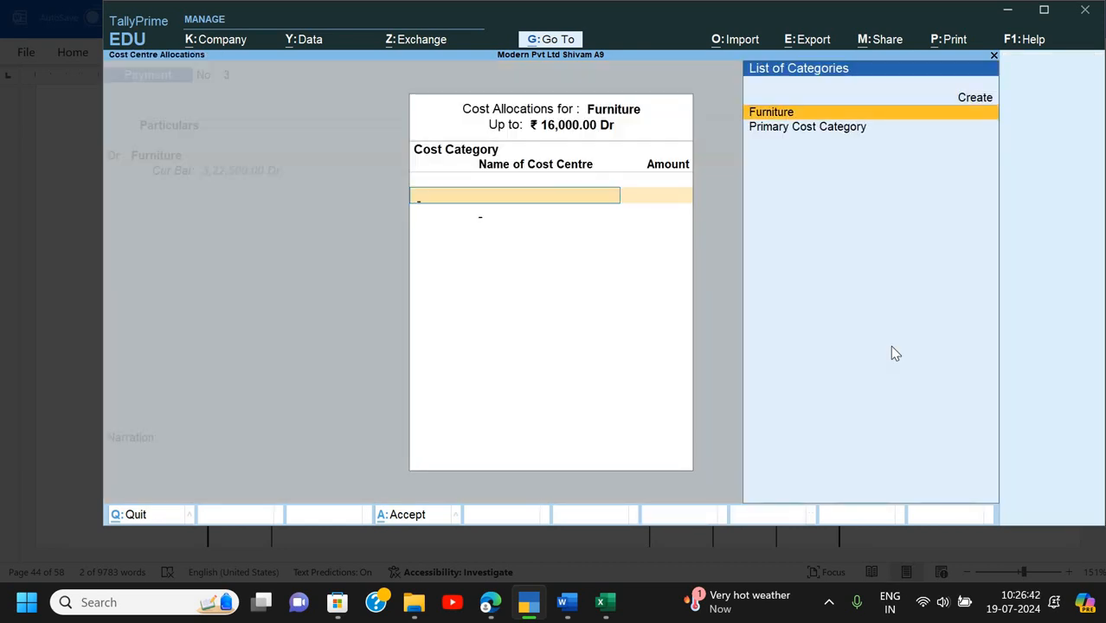
# - Allocate 3,200 to Computer Table and 12,000 to Executive Chair under the Furniture category
pyautogui.press('Return')
pyautogui.press('Return')
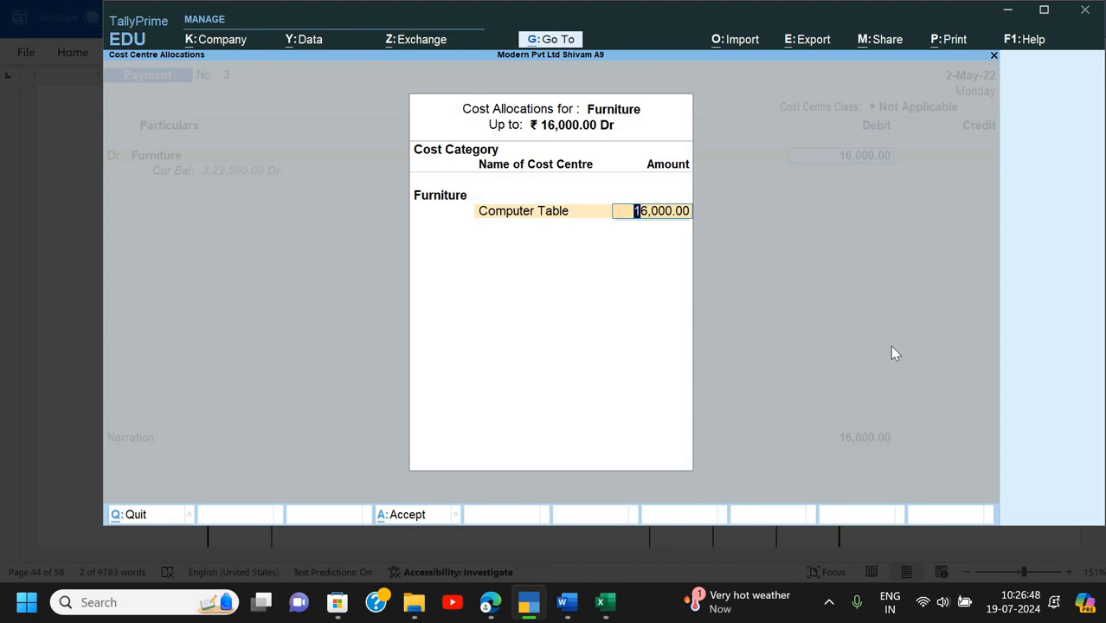
pyautogui.write('3200')
pyautogui.press('Return')
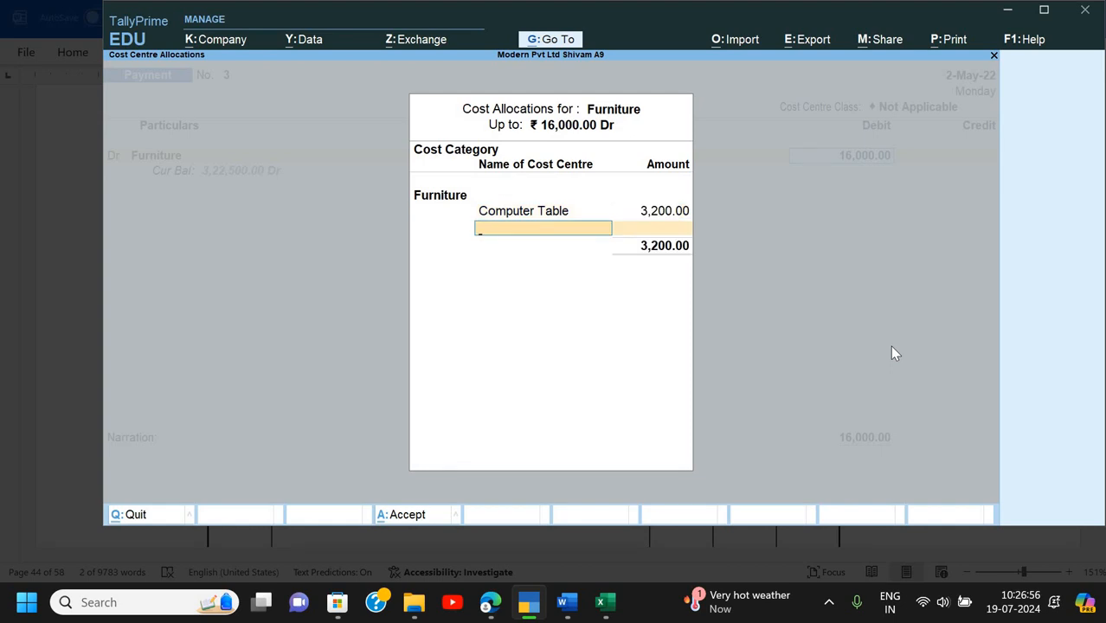
pyautogui.press('Down')
pyautogui.press('Return')
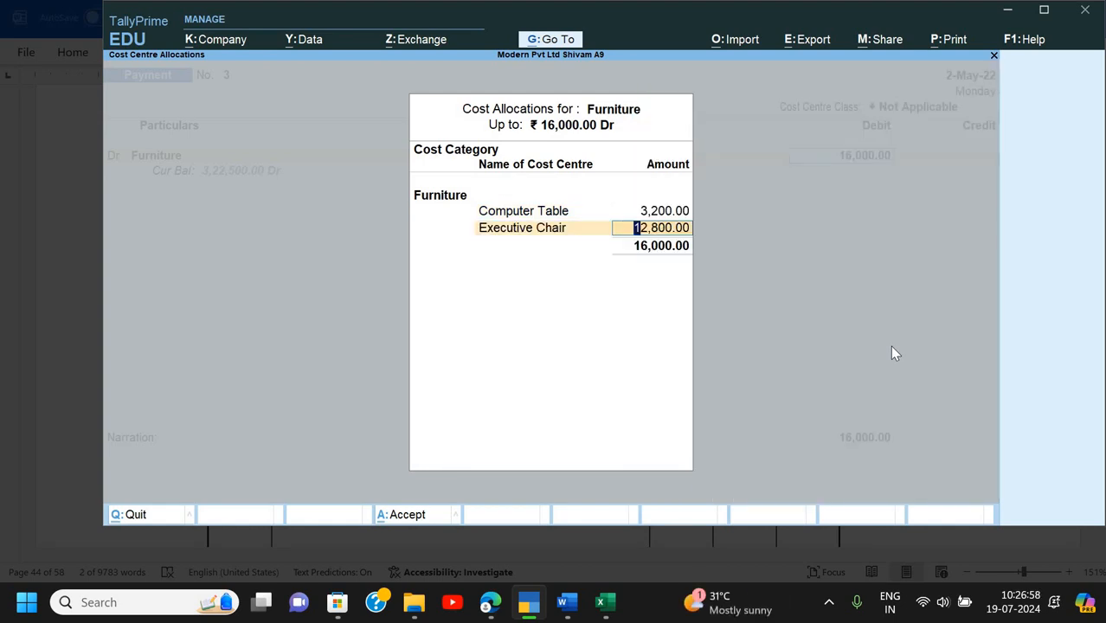
pyautogui.write('12000')
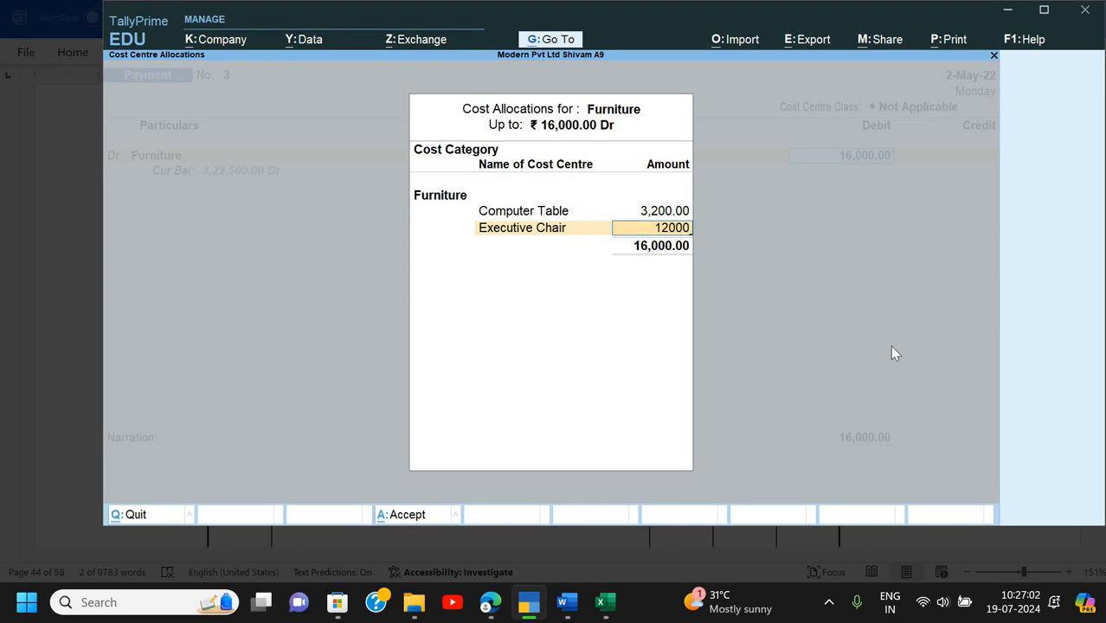
pyautogui.press('Return')
pyautogui.press('Return')
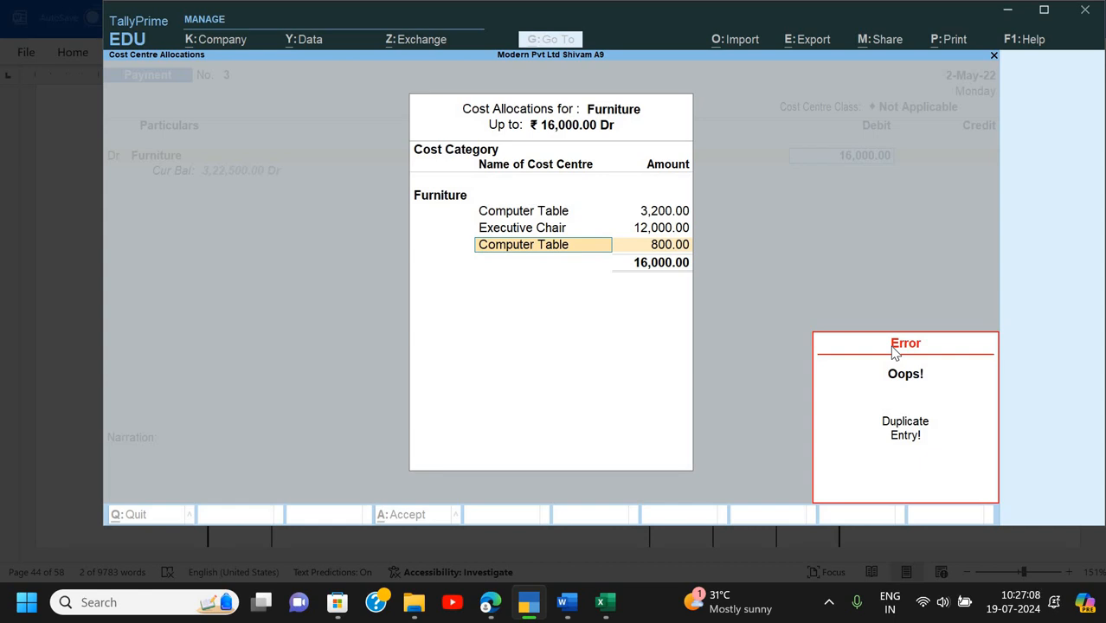
# - Create a new Carriage cost centre and allocate the remaining 800 to it
pyautogui.hotkey('alt', 'c')
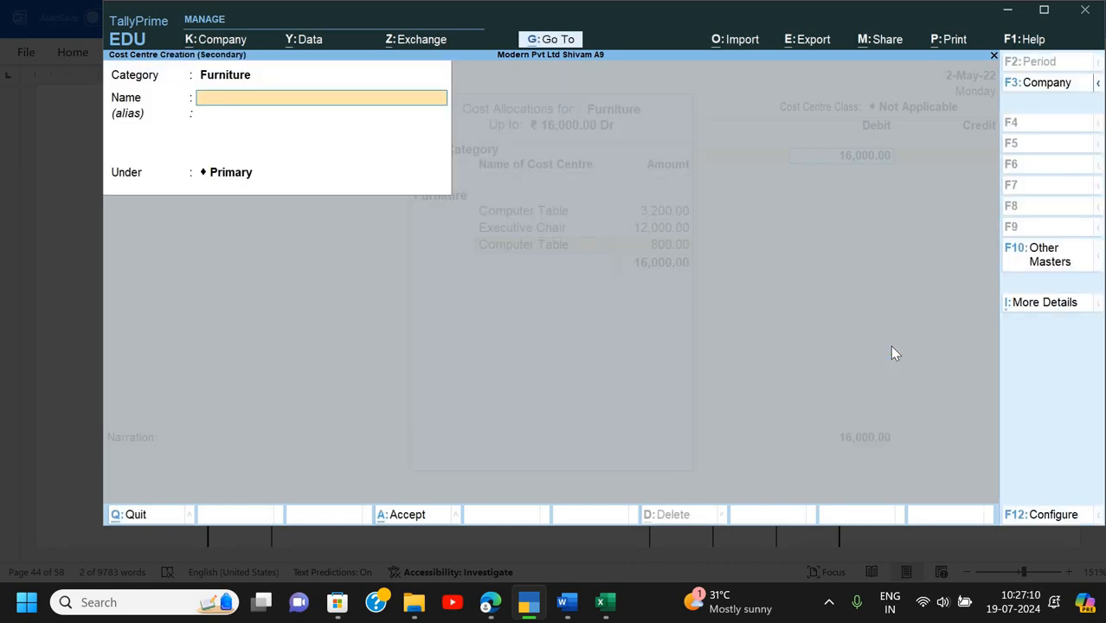
pyautogui.write('Carriage')
pyautogui.press('Return')
pyautogui.press('Return')
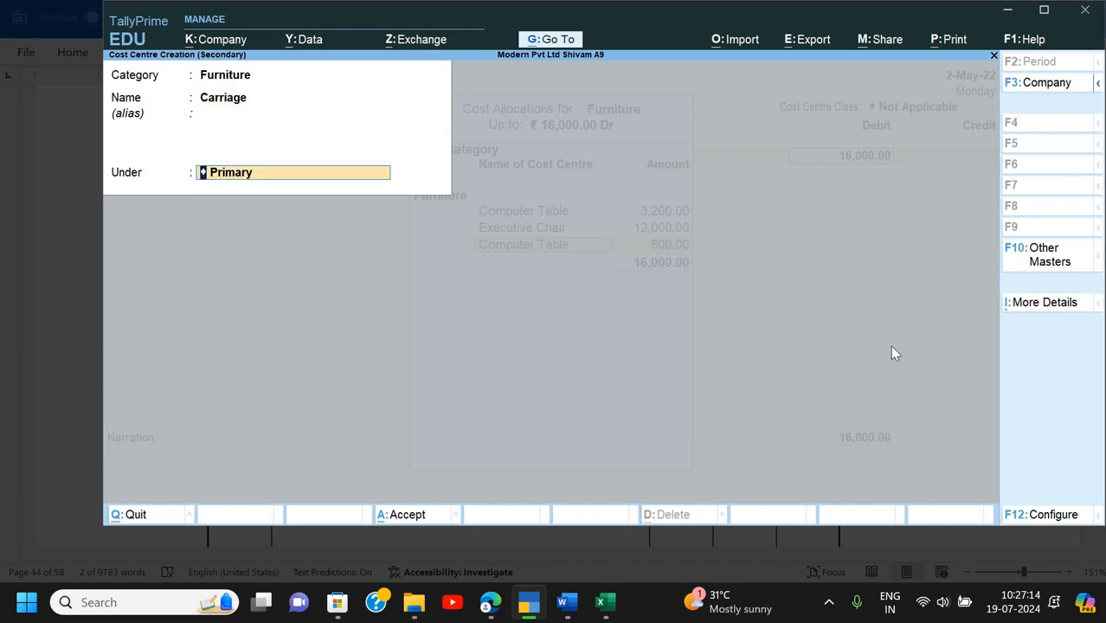
pyautogui.press('Return')
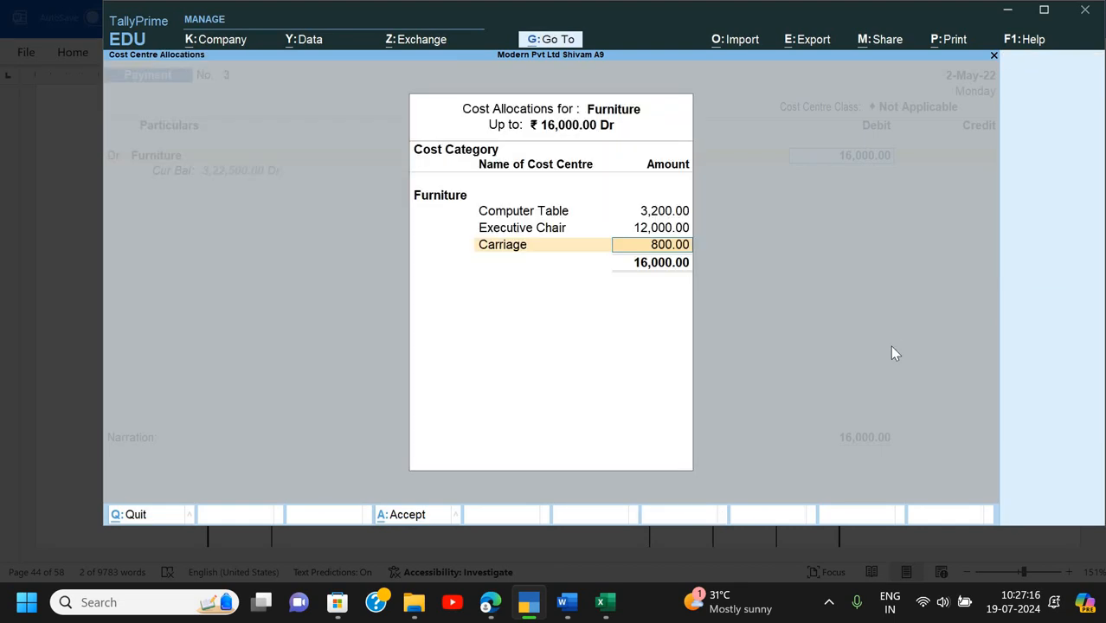
pyautogui.press('Return')
pyautogui.press('Return')
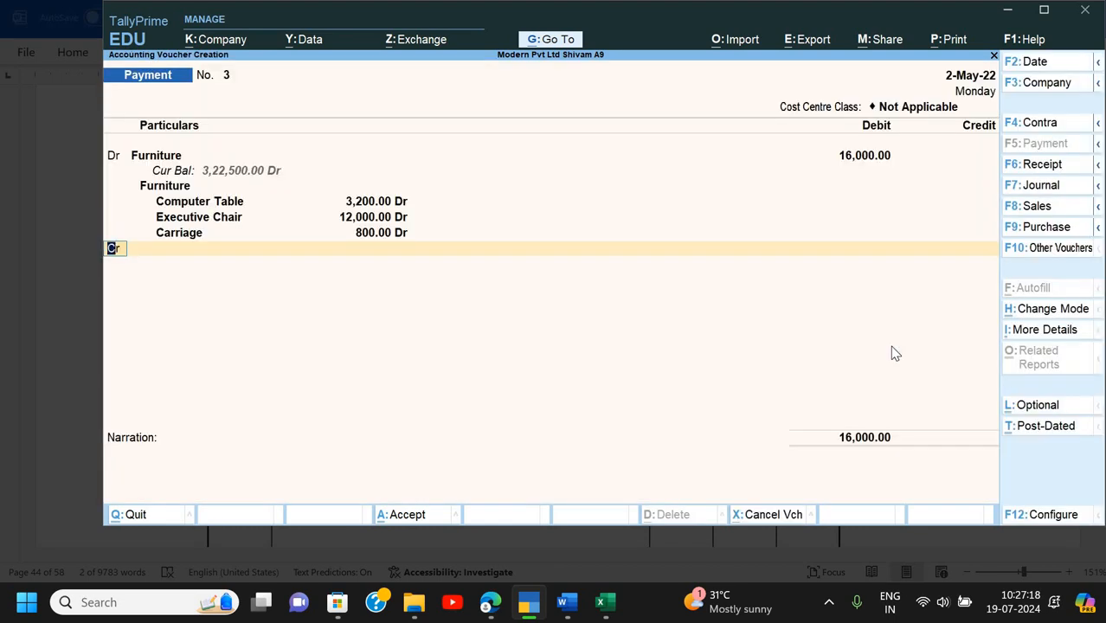
pyautogui.press('Return')
# - Credit Cash with 16,000 to balance Payment No. 3
pyautogui.press('Down')
pyautogui.press('Down')
pyautogui.press('Down')
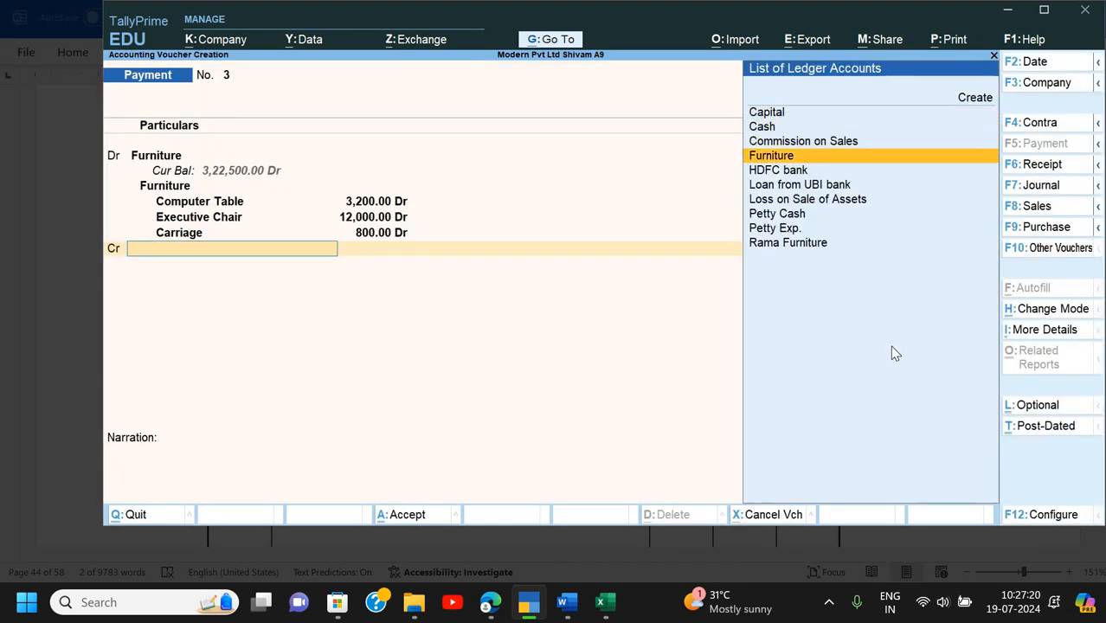
pyautogui.press('Up')
pyautogui.press('Up')
pyautogui.press('Return')
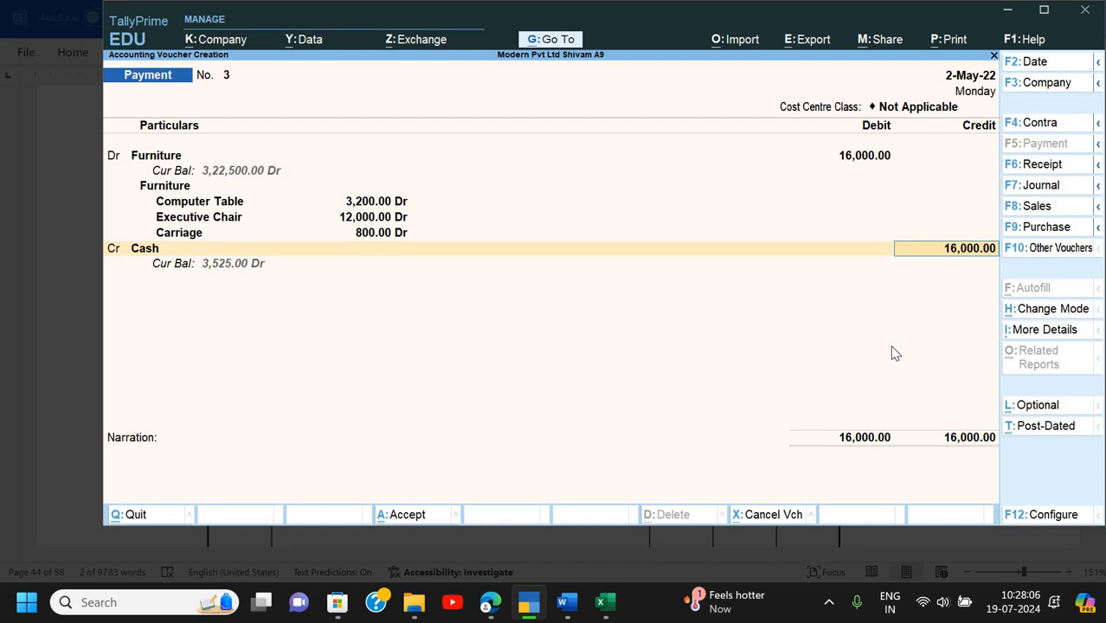
# - Quit the payment voucher and switch to the Word assignment document
pyautogui.press('BackSpace')
pyautogui.press('Escape')
pyautogui.press('y')
pyautogui.press('Up')
pyautogui.press('Up')
pyautogui.press('Up')
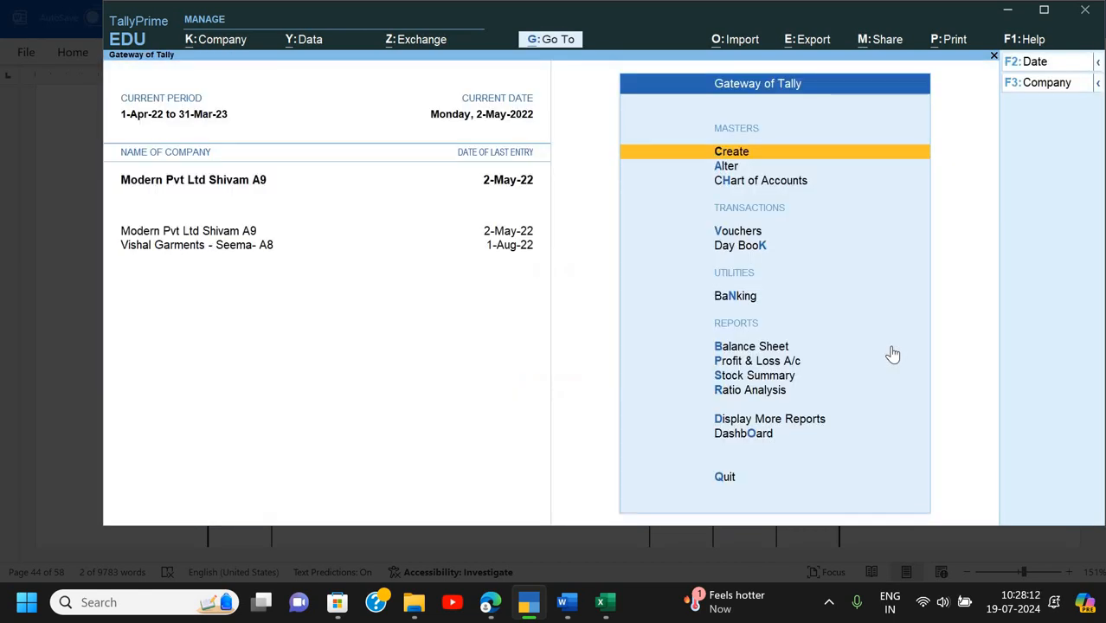
pyautogui.hotkey('alt', 'Tab')
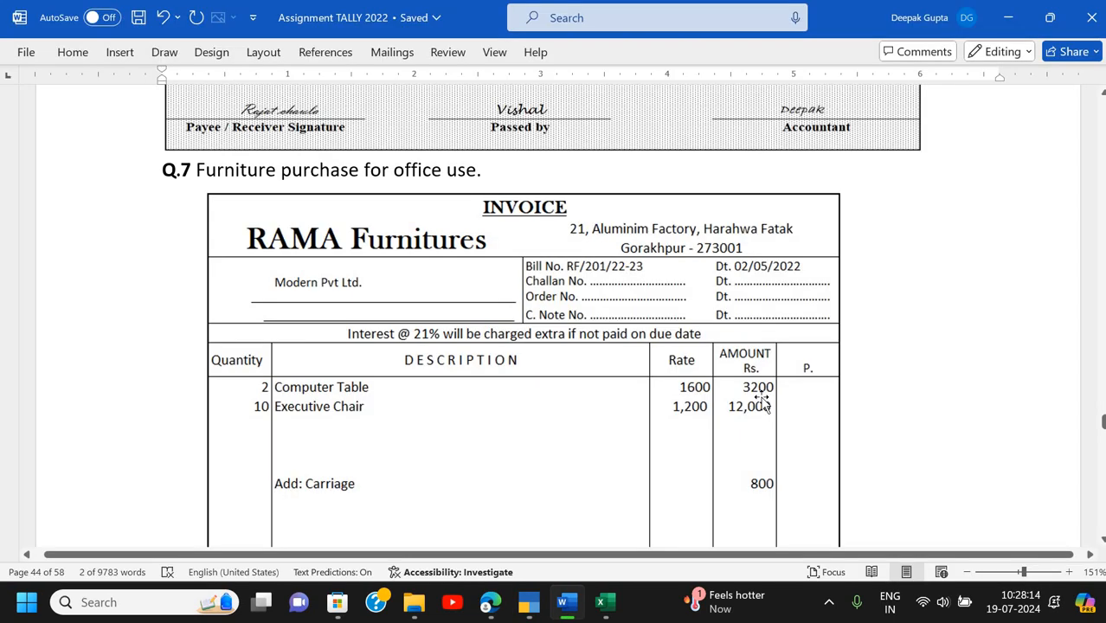
pyautogui.scroll(-15, 762, 402)
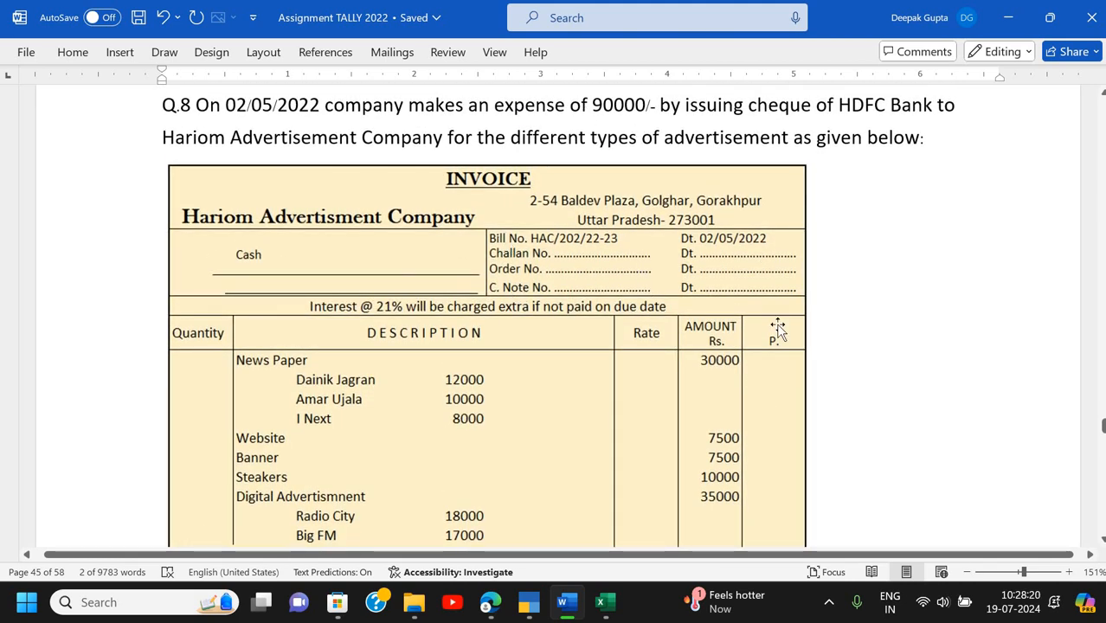
pyautogui.scroll(-3, 778, 330)
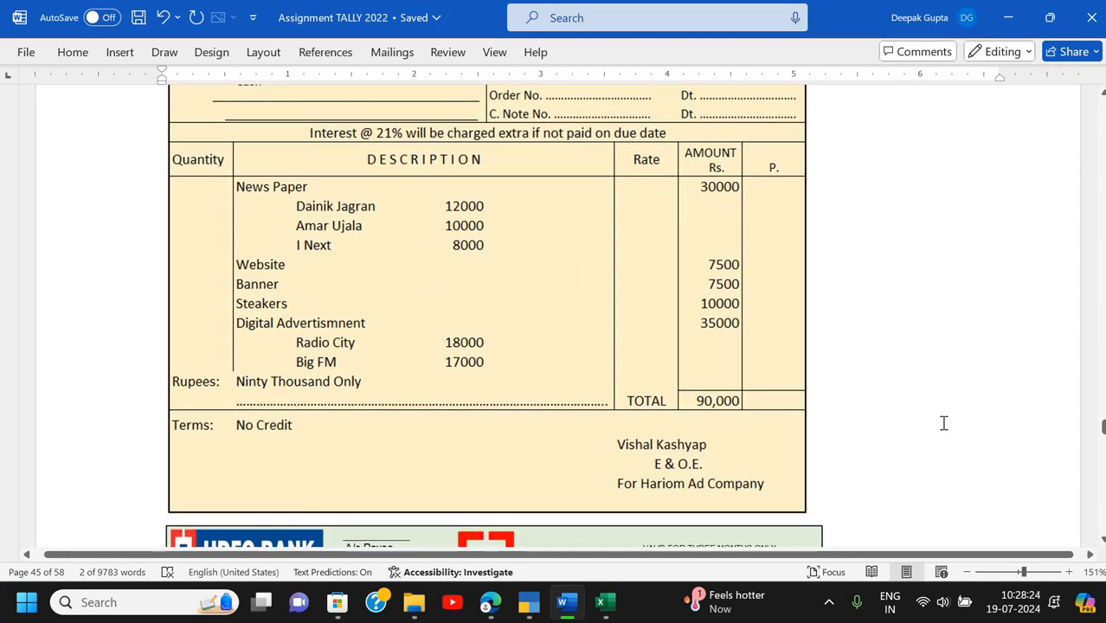
pyautogui.scroll(-9, 945, 424)
pyautogui.scroll(1, 944, 423)
pyautogui.scroll(-14, 946, 427)
pyautogui.scroll(-2, 946, 430)
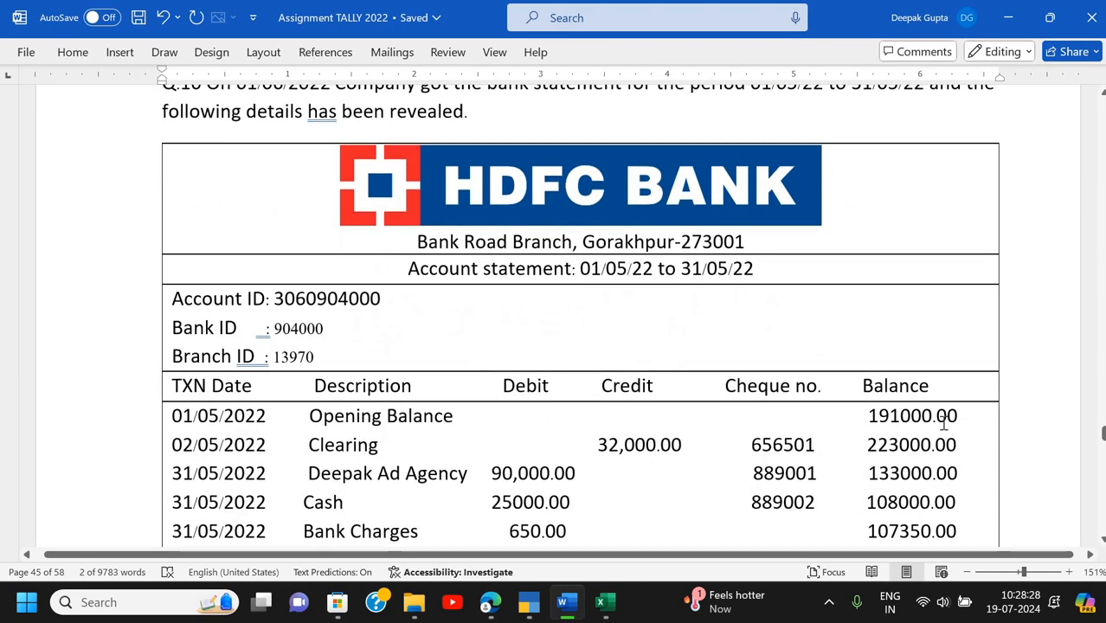
pyautogui.scroll(1, 943, 423)
pyautogui.keyDown('ctrl'); pyautogui.scroll(-2, 945, 423); pyautogui.keyUp('ctrl')
pyautogui.scroll(-8, 944, 423)
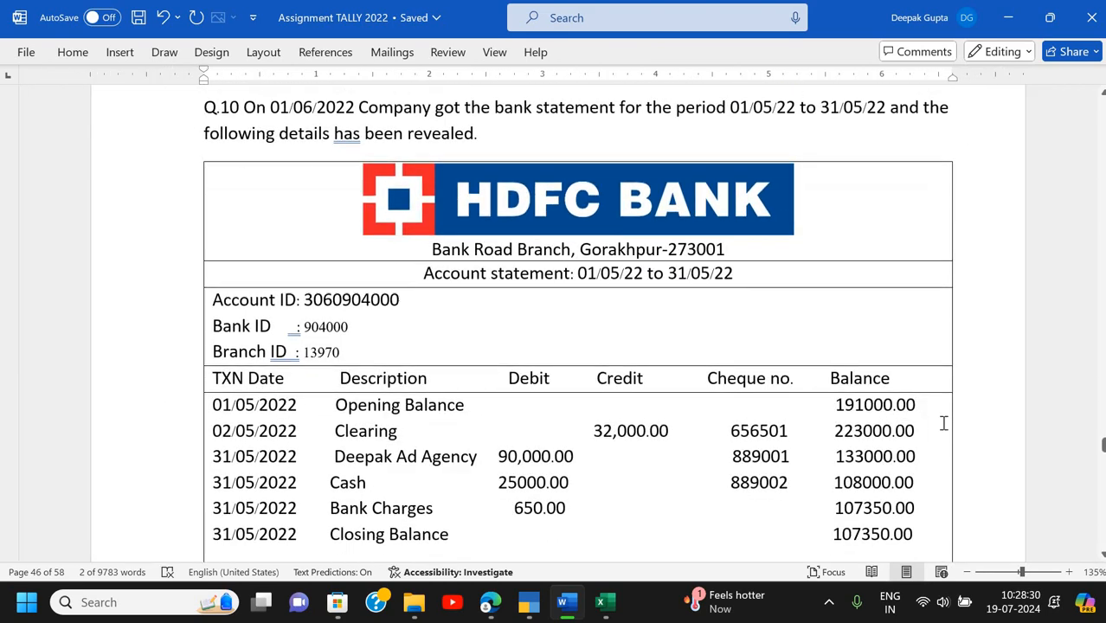
pyautogui.scroll(8, 944, 424)
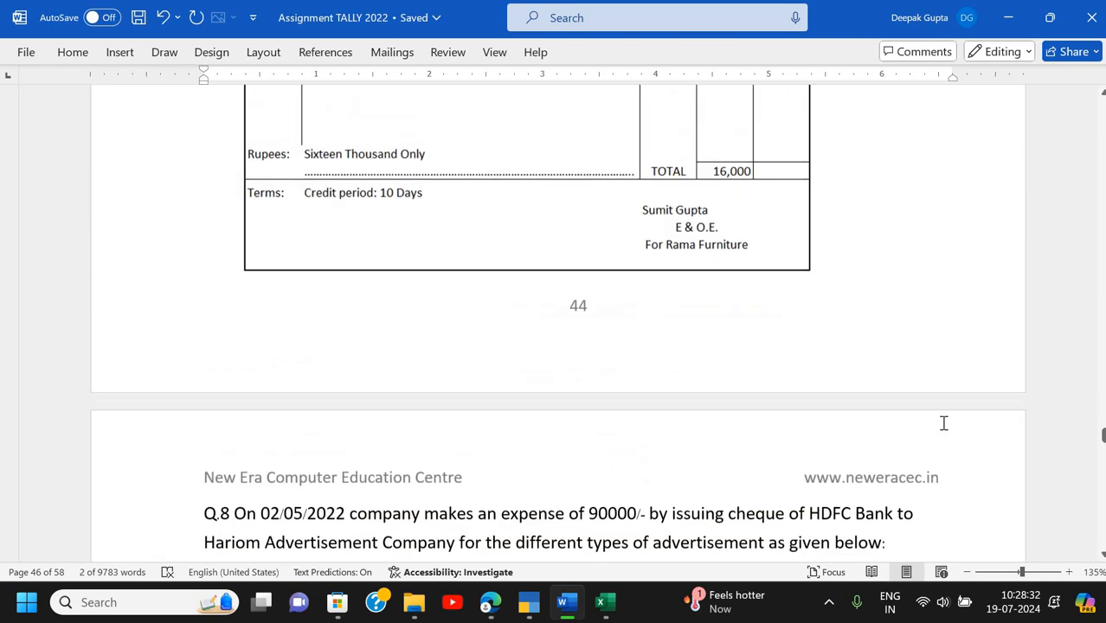
pyautogui.scroll(-1, 944, 424)
pyautogui.scroll(4, 945, 424)
pyautogui.scroll(3, 944, 423)
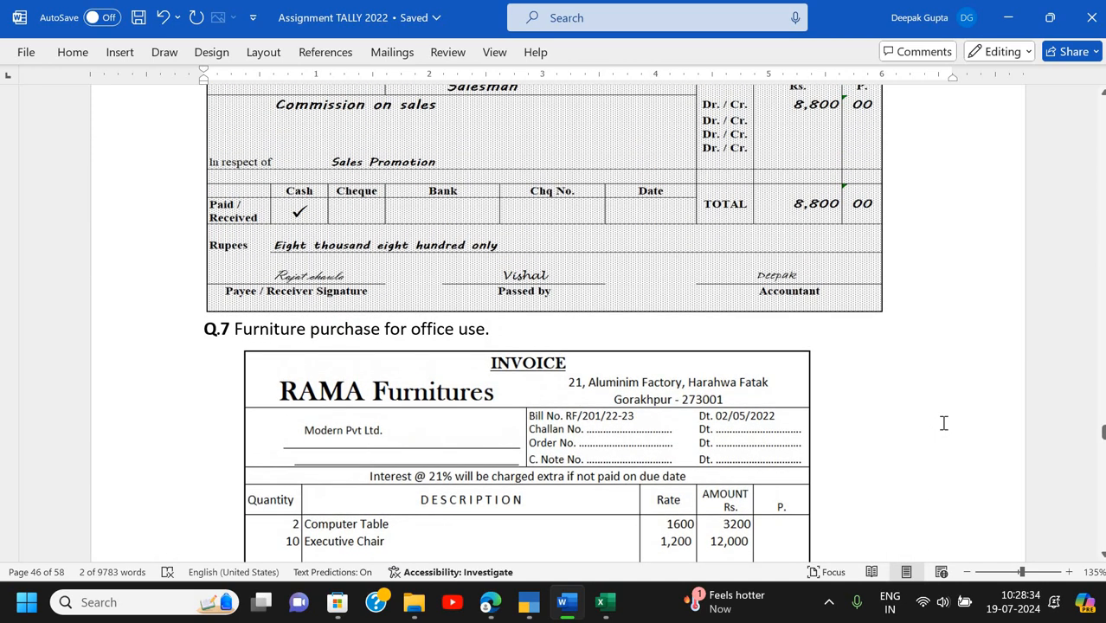
pyautogui.scroll(-1, 944, 423)
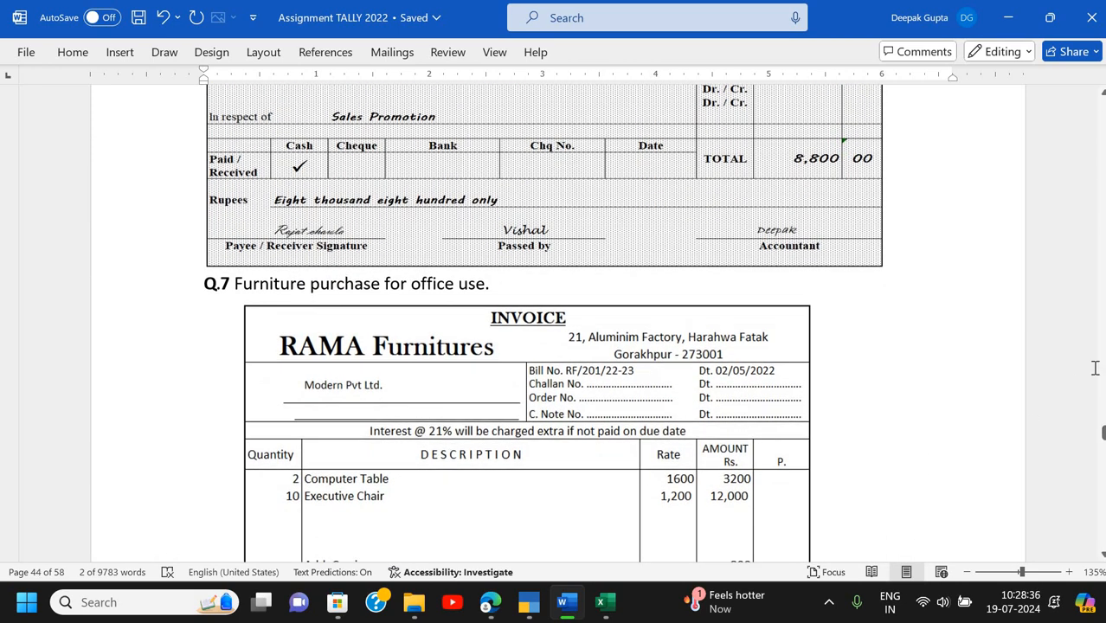